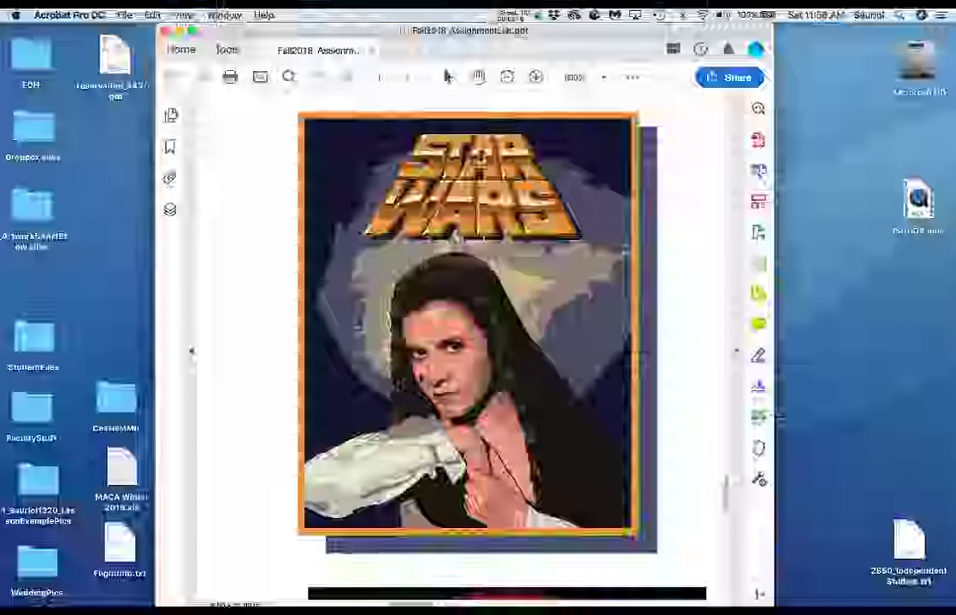
# Step: Examine the Star Wars vector poster example in the Fall 2018 assignment list PDF, up close and as a whole
pyautogui.scroll(5, 372, 327)
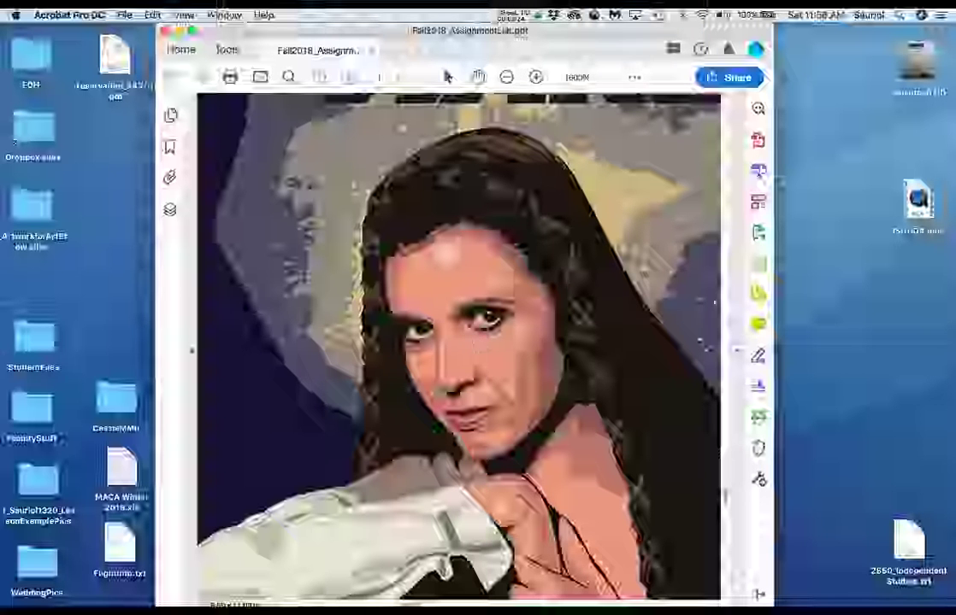
pyautogui.press('super+minus')
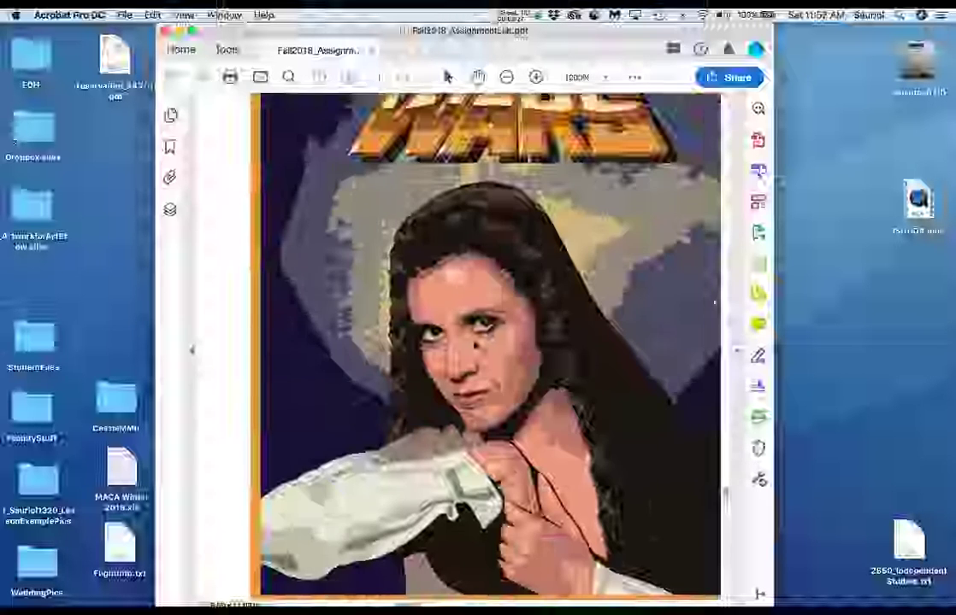
pyautogui.press('super+minus')
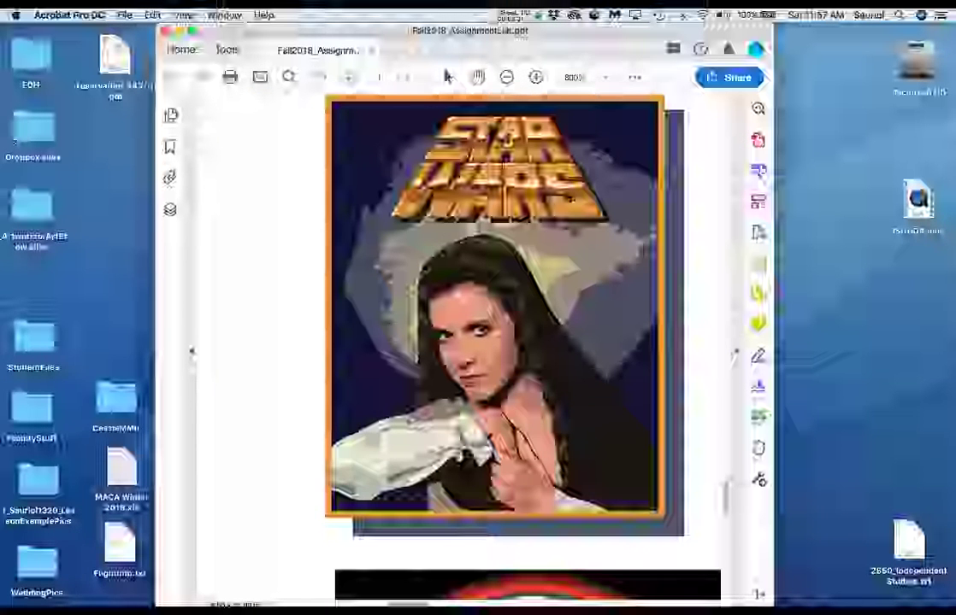
pyautogui.press('super+minus')
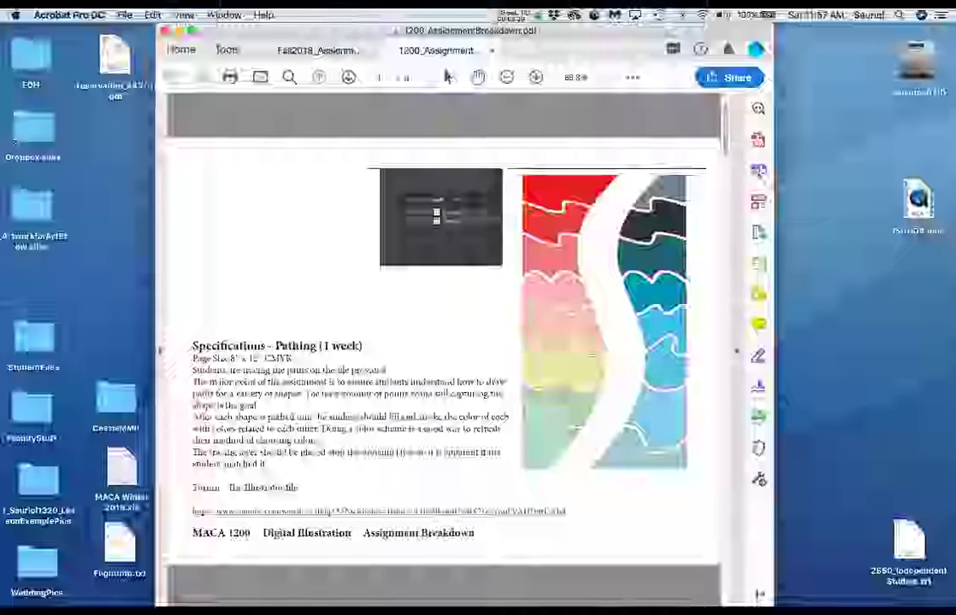
# Step: Find the Vector Poster specifications page in the 1200 assignment breakdown PDF and enlarge its Dragon Ball Z example
pyautogui.scroll(-3, 443, 342)
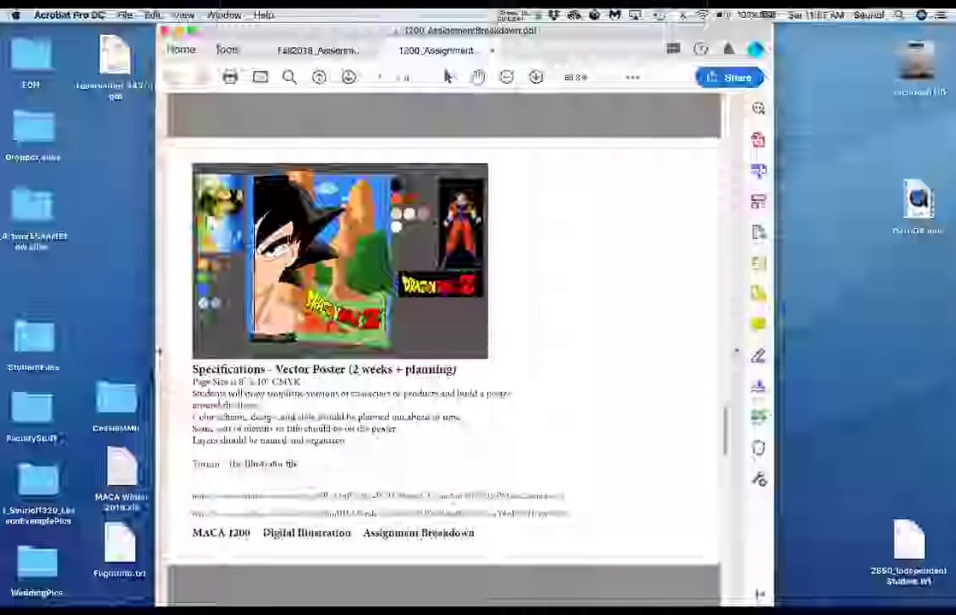
pyautogui.press('super+equal')
pyautogui.press('super+equal')
pyautogui.press('super+equal')
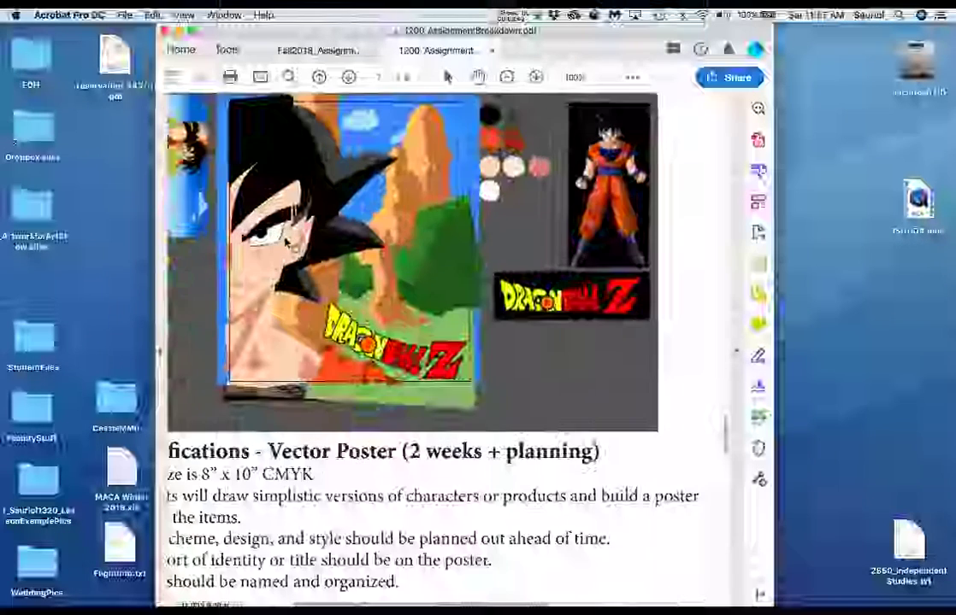
pyautogui.hscroll(-3, 385, 325)
pyautogui.scroll(2, 427, 359)
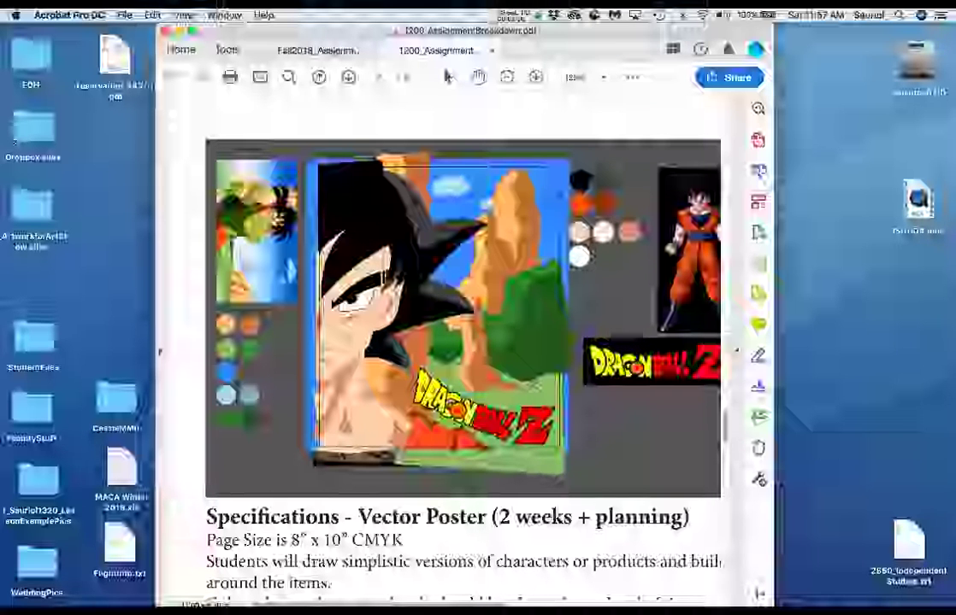
# Step: Examine the Dragon Ball Z poster with its color swatches and reference images, widening the window to fit the example
pyautogui.hscroll(3, 550, 204)
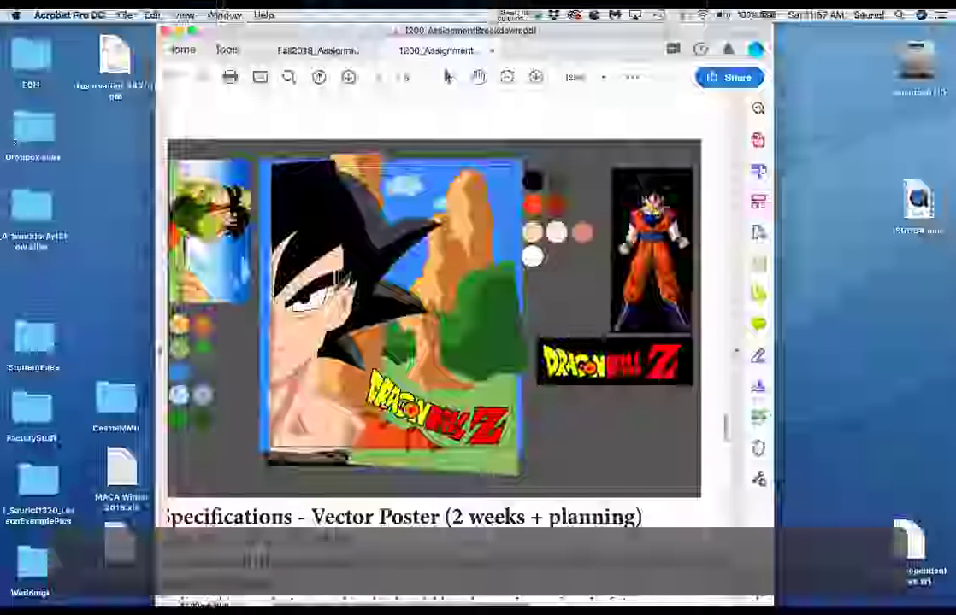
pyautogui.scroll(5, 661, 211)
pyautogui.scroll(-5, 389, 300)
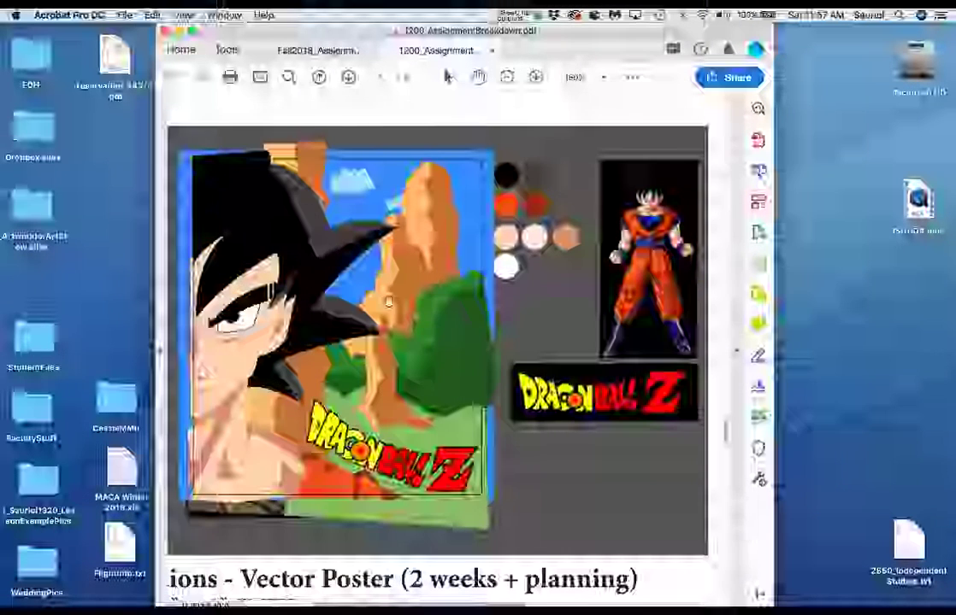
pyautogui.scroll(3, 387, 302)
pyautogui.moveTo(488, 324)
pyautogui.mouseDown()
pyautogui.moveTo(510, 312)
pyautogui.moveTo(480, 314)
pyautogui.mouseUp()
pyautogui.scroll(-2, 496, 321)
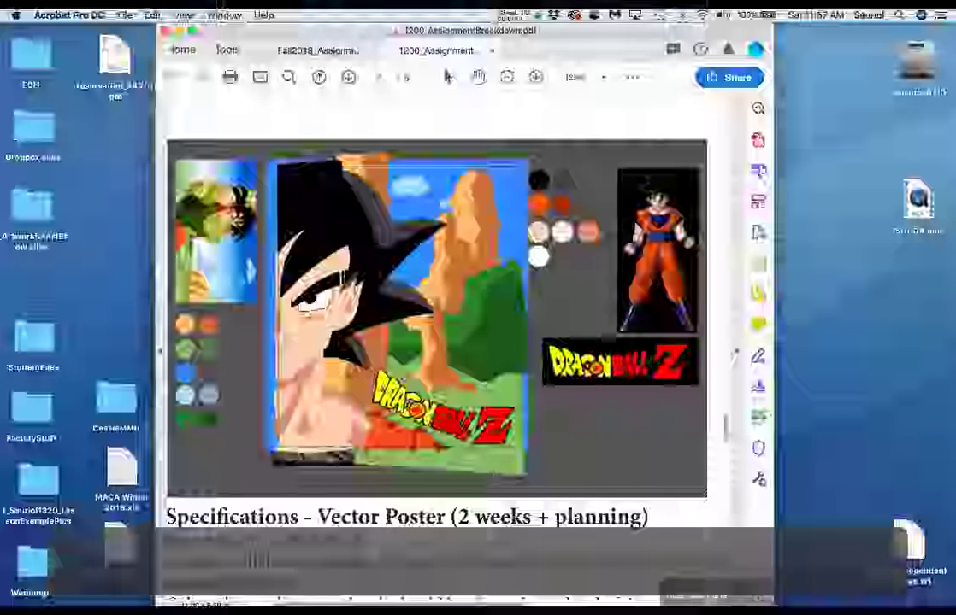
pyautogui.moveTo(775, 606); pyautogui.dragTo(811, 600)
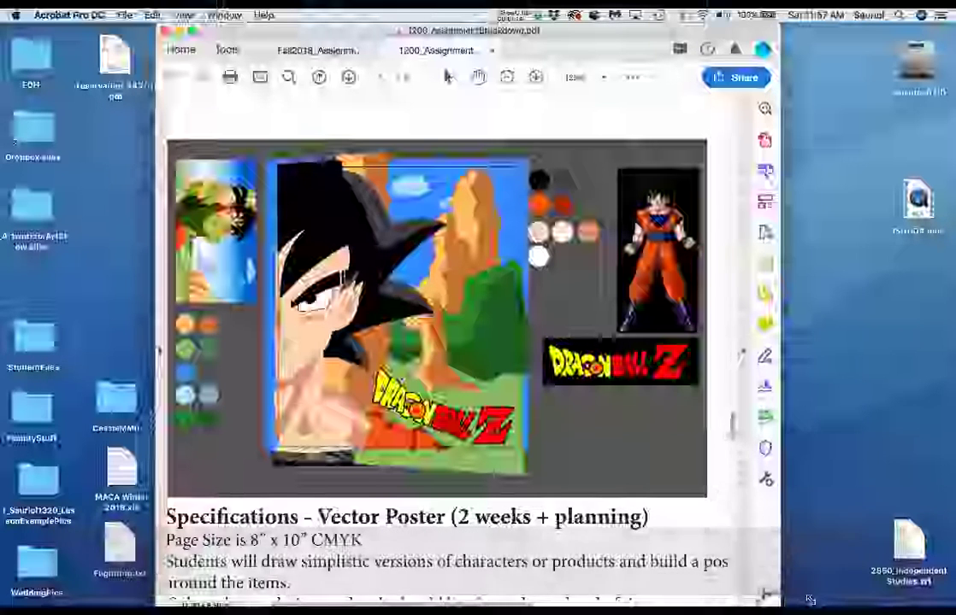
pyautogui.moveTo(471, 334); pyautogui.dragTo(484, 336)
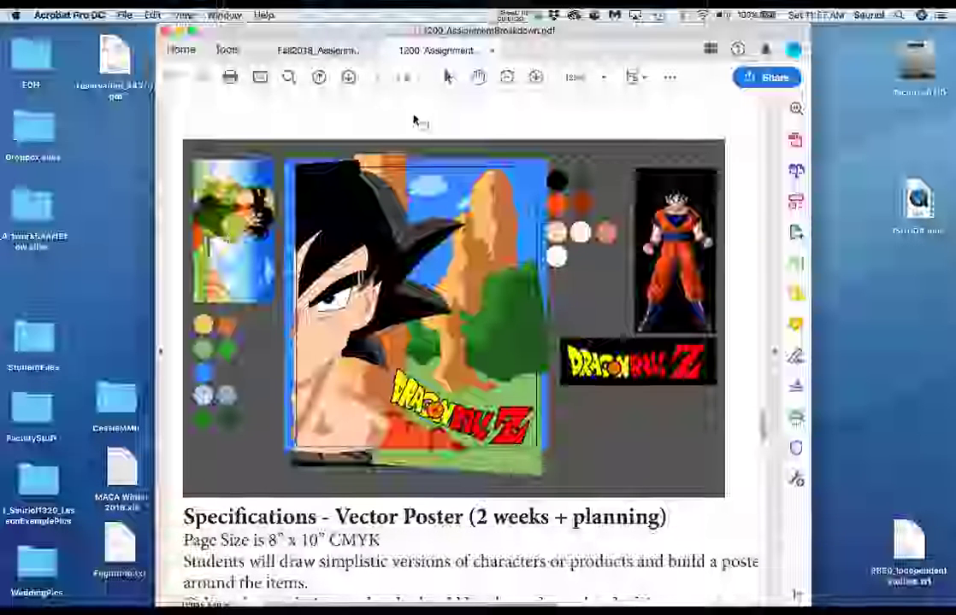
# Step: Close the assignment breakdown PDF and move the remaining PDF window out of the way
pyautogui.click(490, 53)
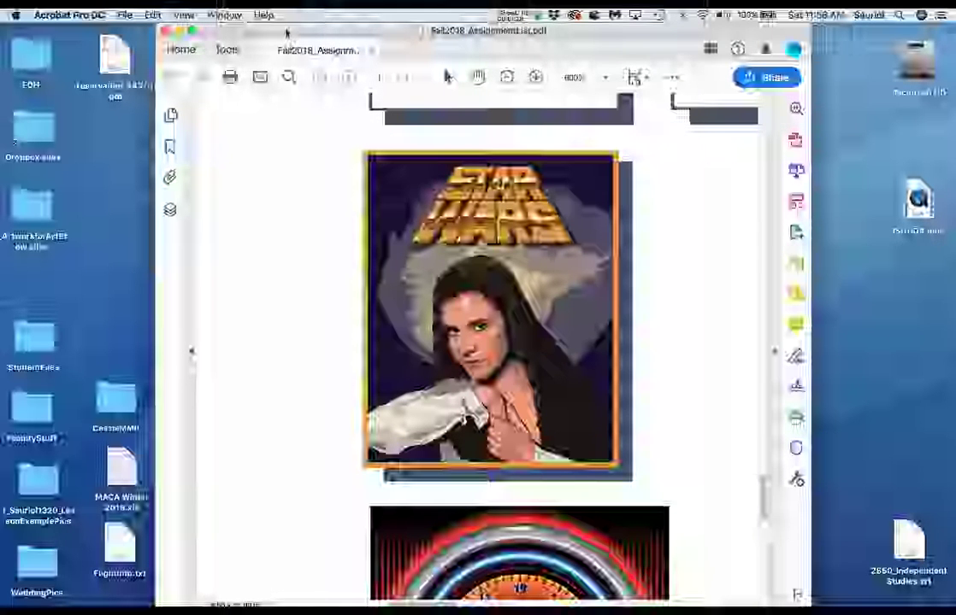
pyautogui.moveTo(287, 32); pyautogui.dragTo(954, 154)
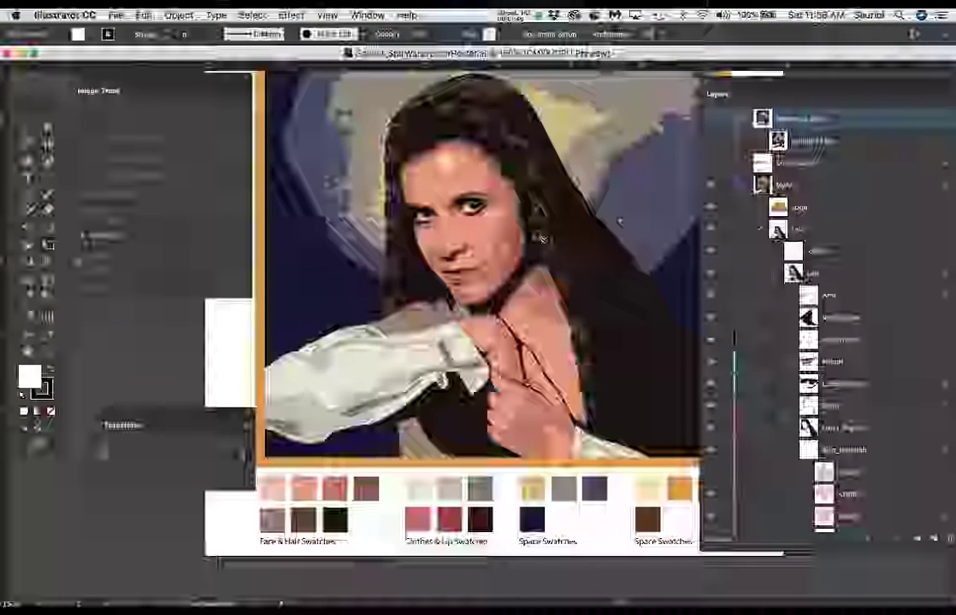
# Step: In Illustrator, show the whole Star Wars poster and collapse the nested Leia sublayers
pyautogui.press('super+minus')
pyautogui.moveTo(468, 332); pyautogui.dragTo(434, 439)
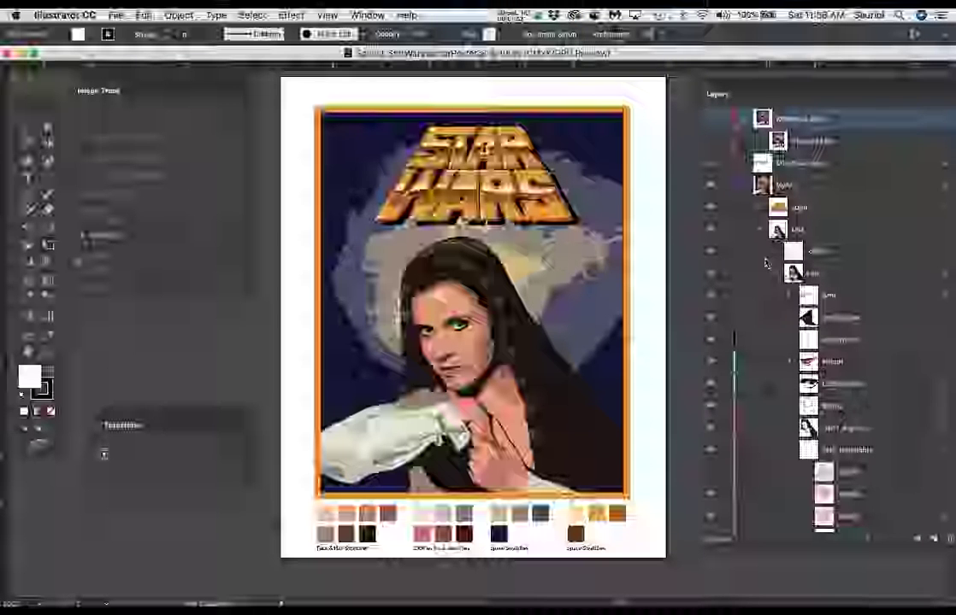
pyautogui.click(775, 274)
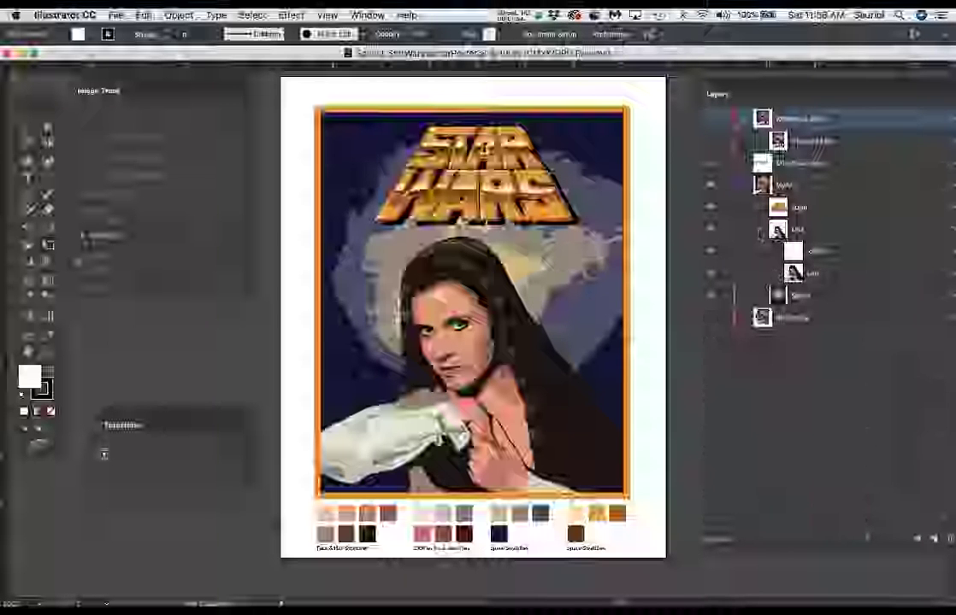
pyautogui.click(760, 229)
# Step: Inspect the poster's layer structure by toggling the visibility of the parent, logo, Leia and background layers
pyautogui.click(717, 185)
pyautogui.click(716, 186)
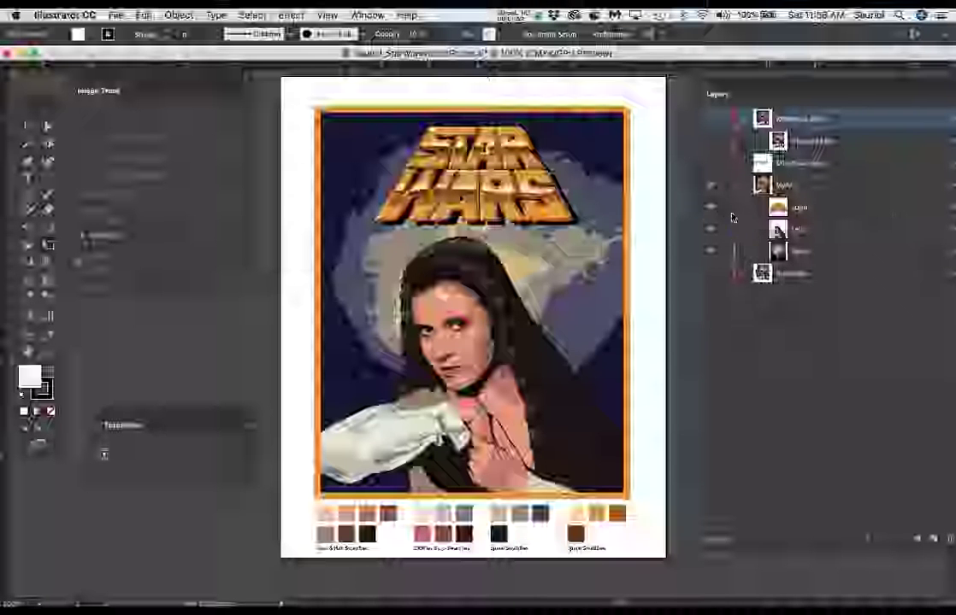
pyautogui.click(712, 208)
pyautogui.click(712, 208)
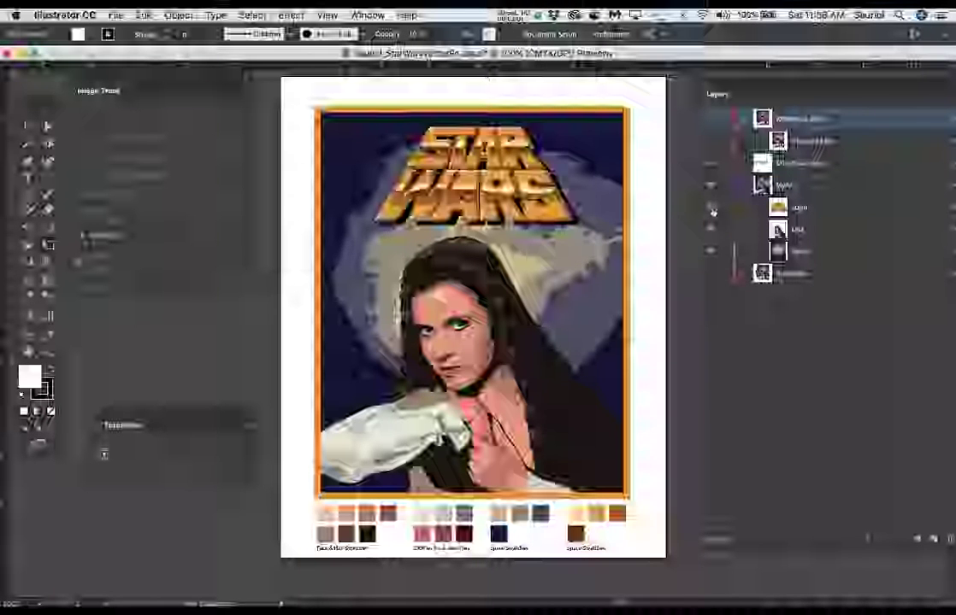
pyautogui.click(713, 248)
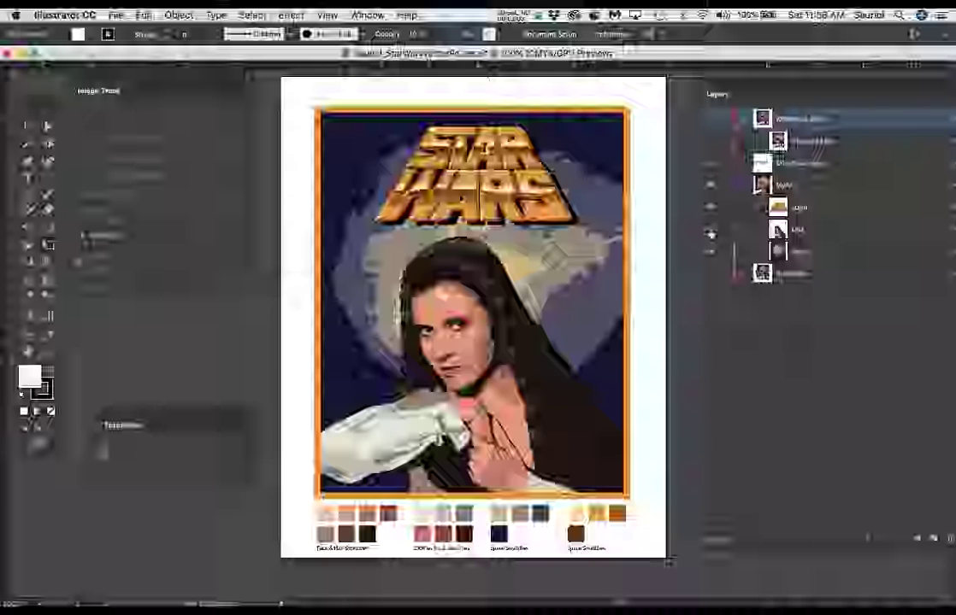
pyautogui.click(711, 231)
pyautogui.click(710, 231)
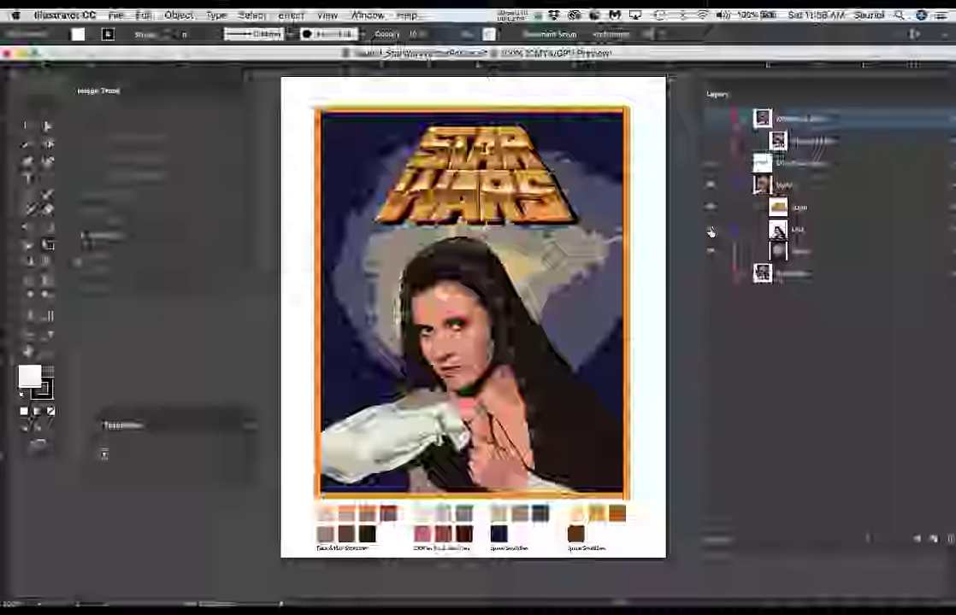
pyautogui.click(711, 253)
pyautogui.click(712, 253)
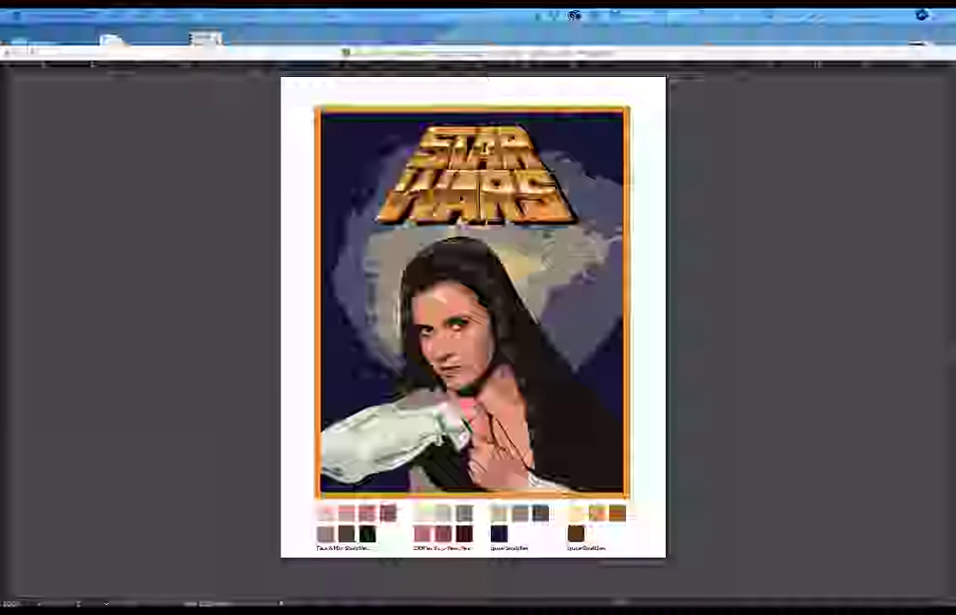
# Step: Bring the VectorPosterExamples folder window into view and select aerodynamics.jpg
pyautogui.moveTo(954, 70); pyautogui.dragTo(362, 72)
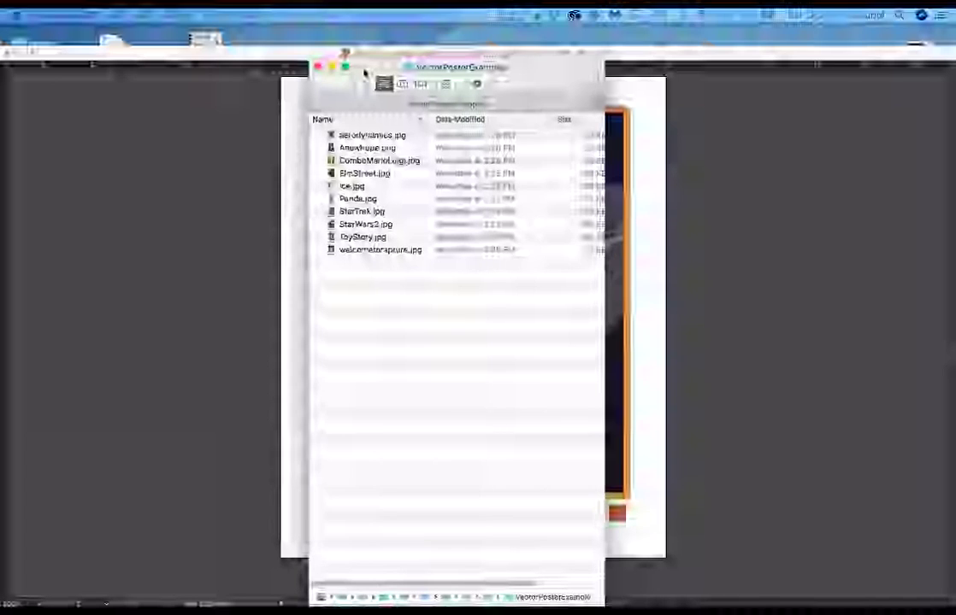
pyautogui.click(330, 137)
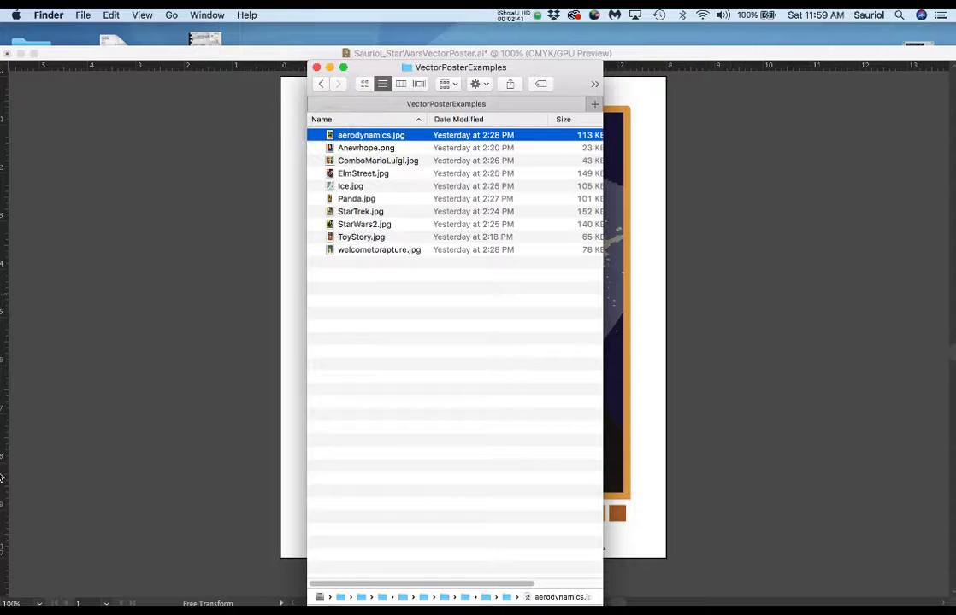
# Step: Switch to Chrome and search Google Images for "vector posters"
pyautogui.moveTo(2, 475)
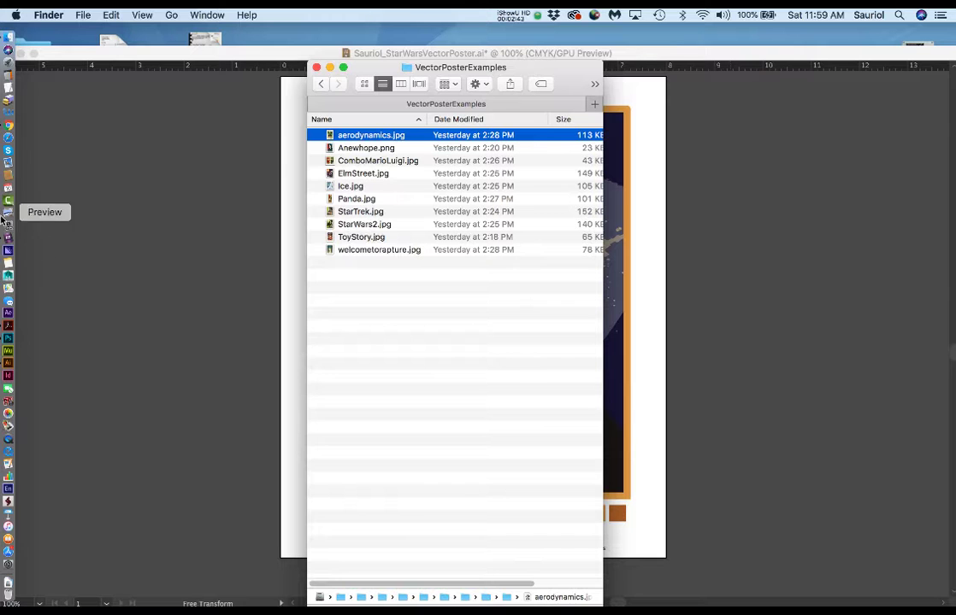
pyautogui.click(6, 126)
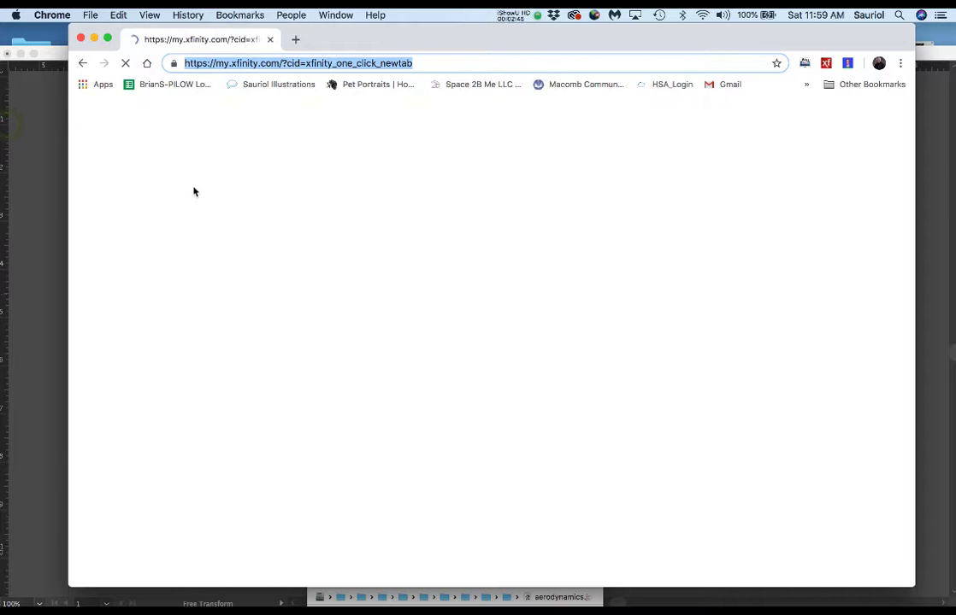
pyautogui.moveTo(398, 38); pyautogui.dragTo(369, 37)
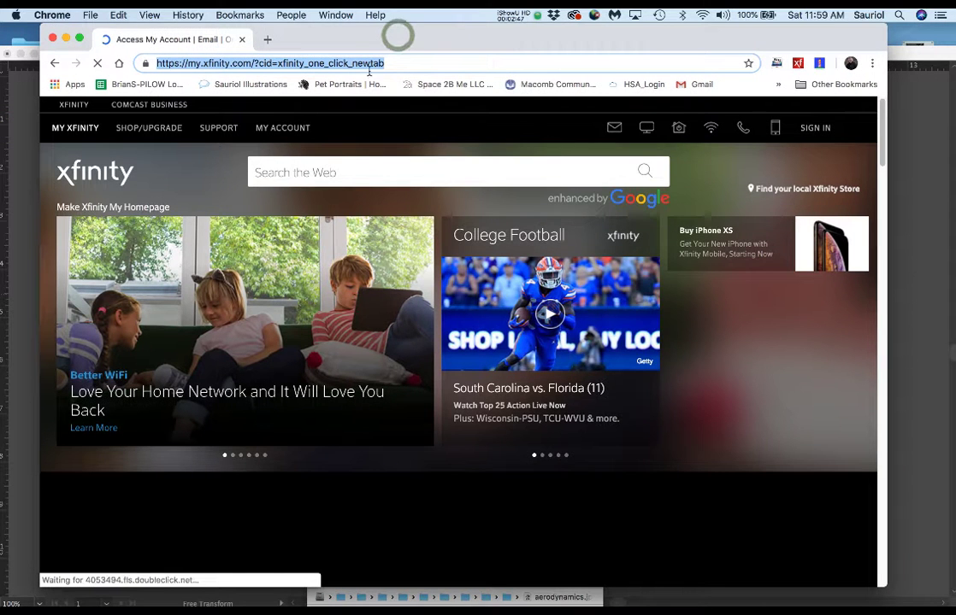
pyautogui.write('ve')
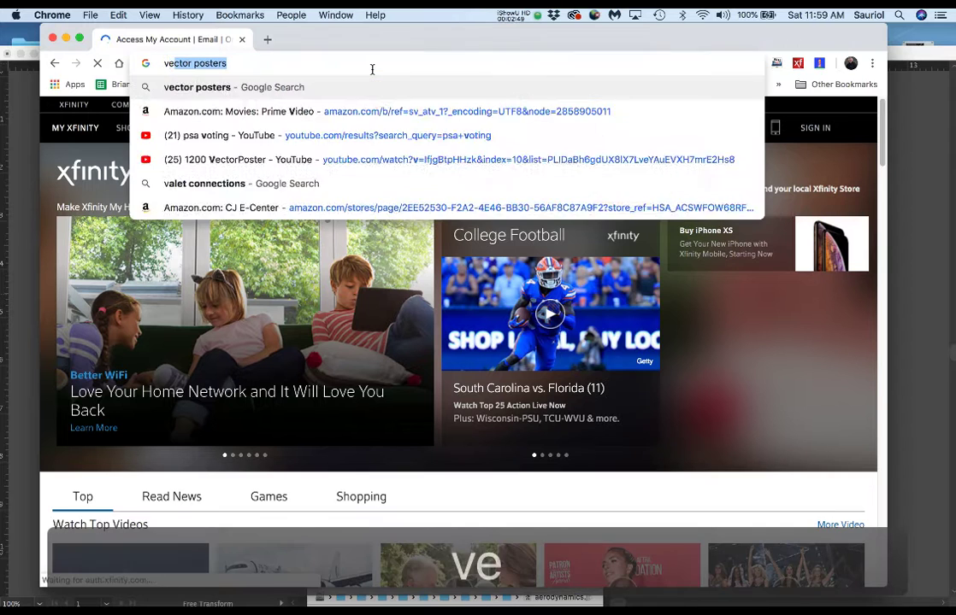
pyautogui.write('ctor p')
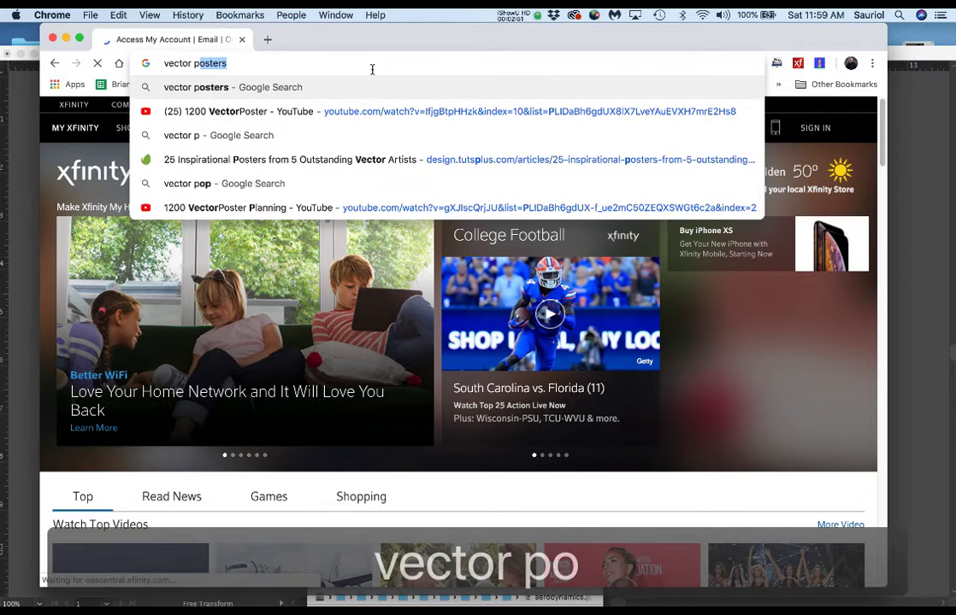
pyautogui.write('osters')
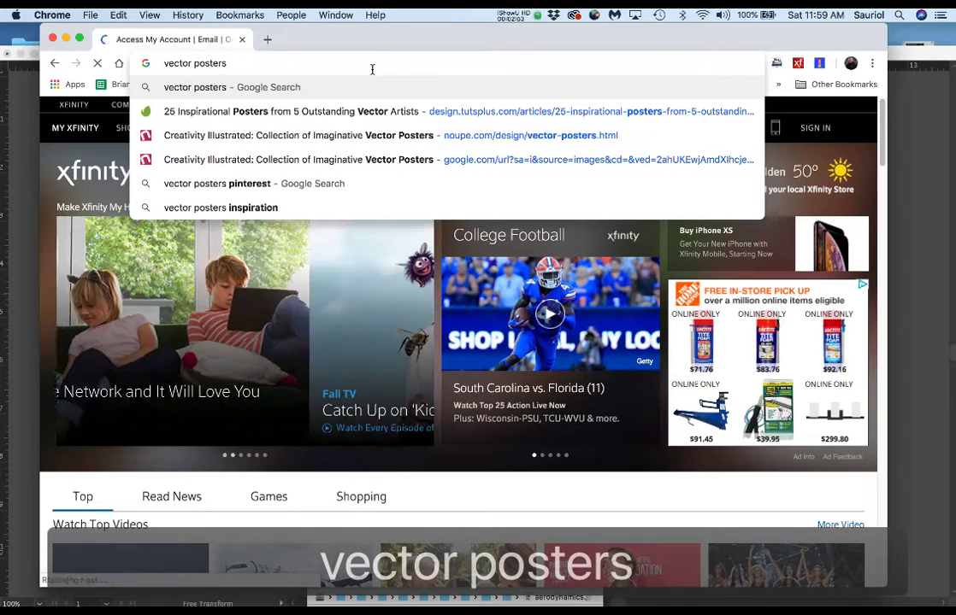
pyautogui.press('Return')
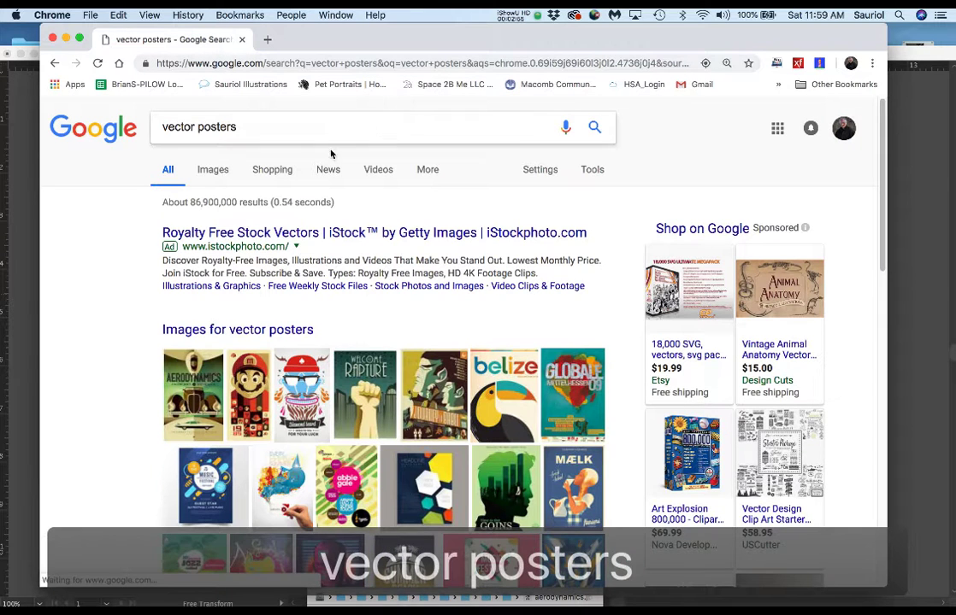
pyautogui.click(210, 170)
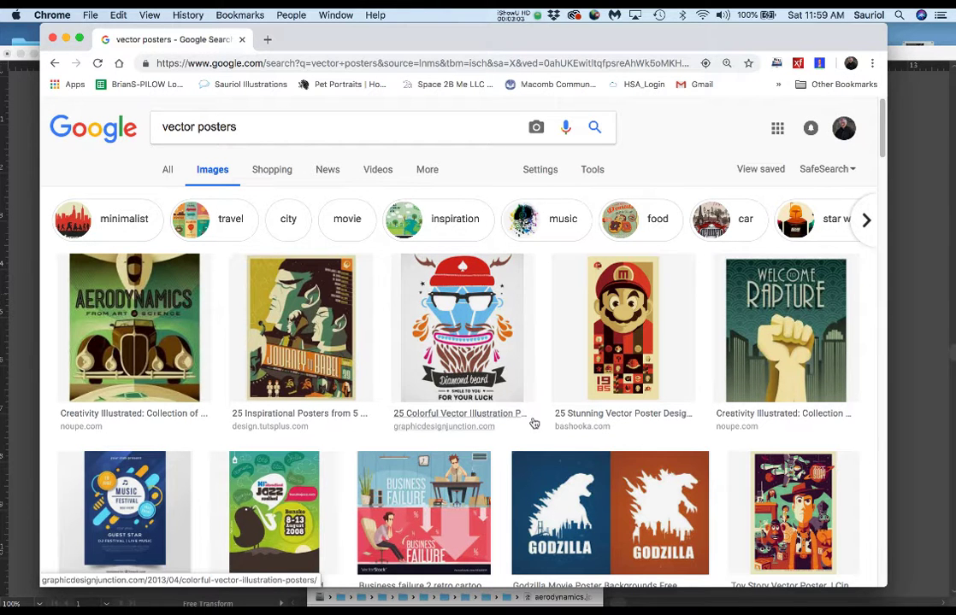
# Step: Browse the vector poster image results and preview the Monsters, Inc. poster
pyautogui.scroll(-1, 534, 422)
pyautogui.scroll(-2, 534, 422)
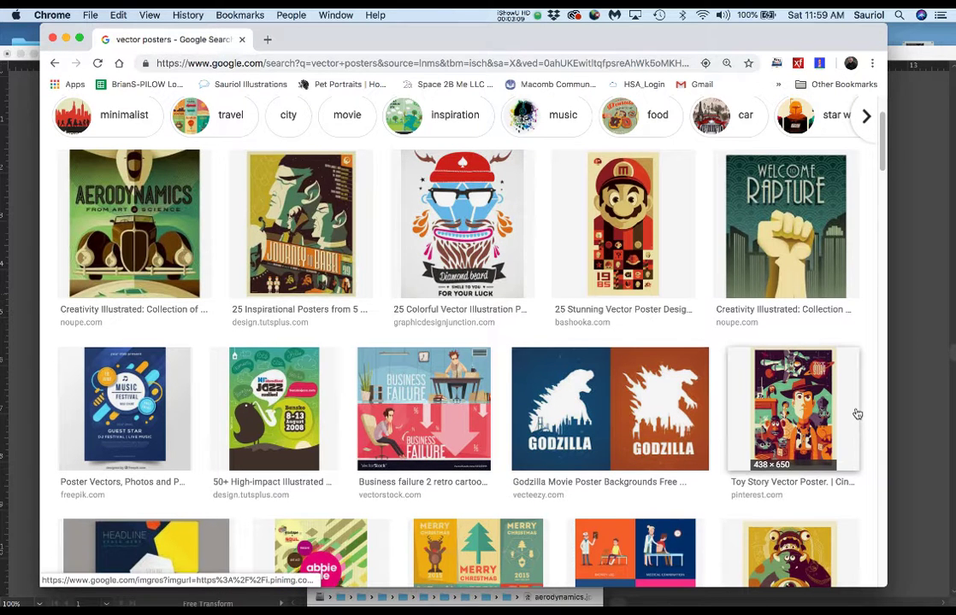
pyautogui.scroll(-5, 857, 414)
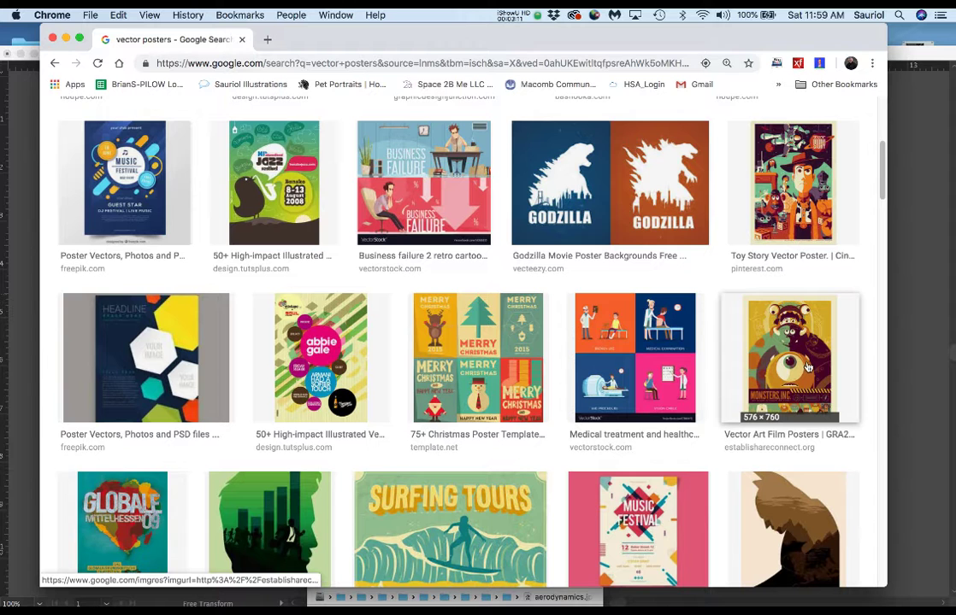
pyautogui.click(807, 366)
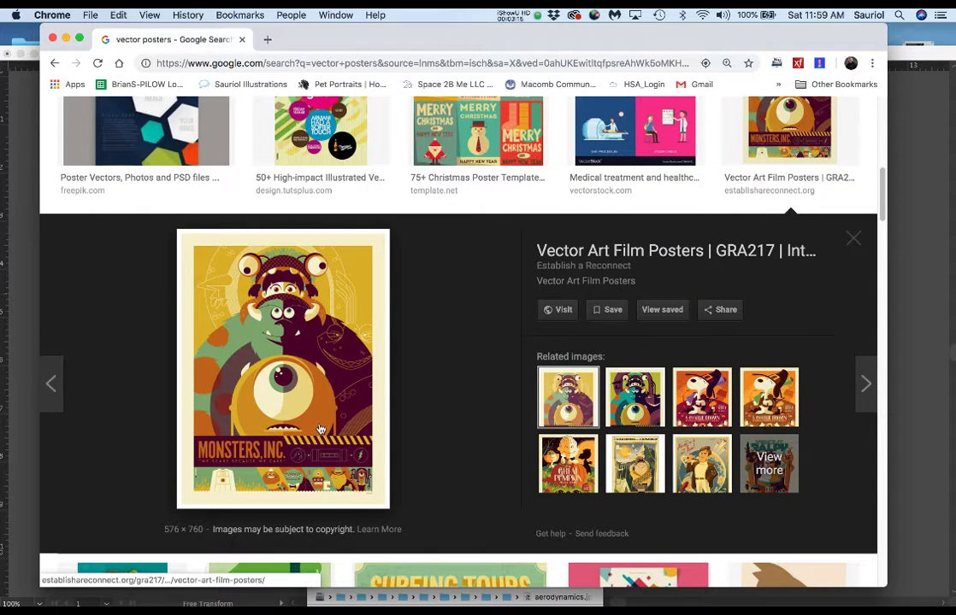
pyautogui.scroll(3, 407, 382)
pyautogui.scroll(2, 410, 382)
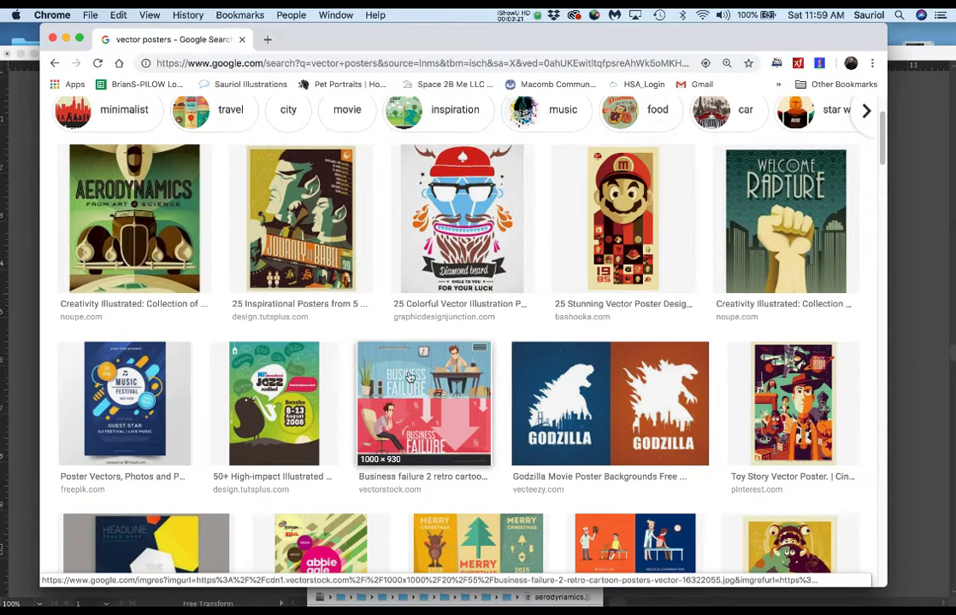
# Step: Close the Monsters, Inc. preview and examine the enlarged image from "NBA Vector Posters on Behance"
pyautogui.scroll(1, 408, 381)
pyautogui.scroll(-6, 409, 374)
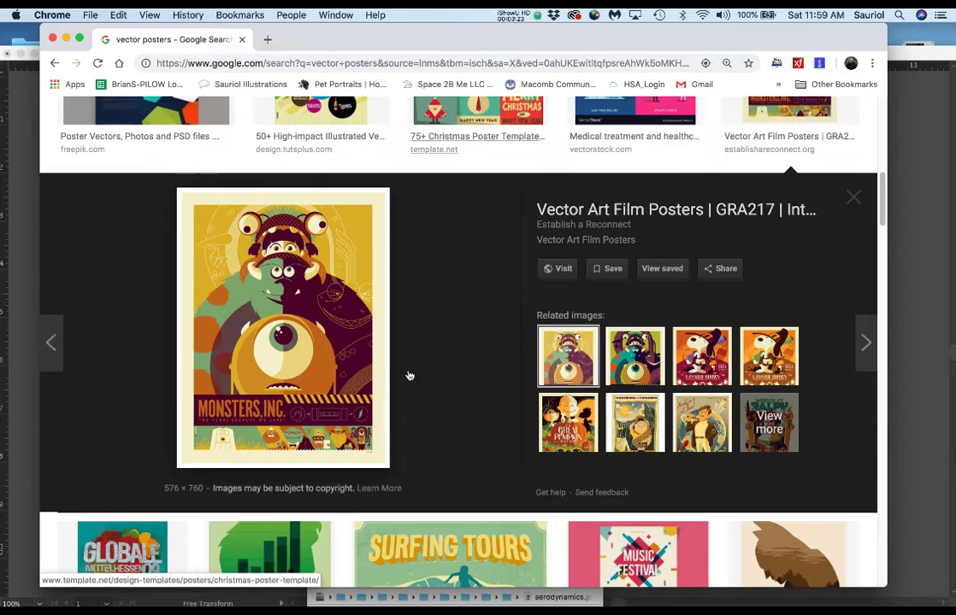
pyautogui.click(852, 199)
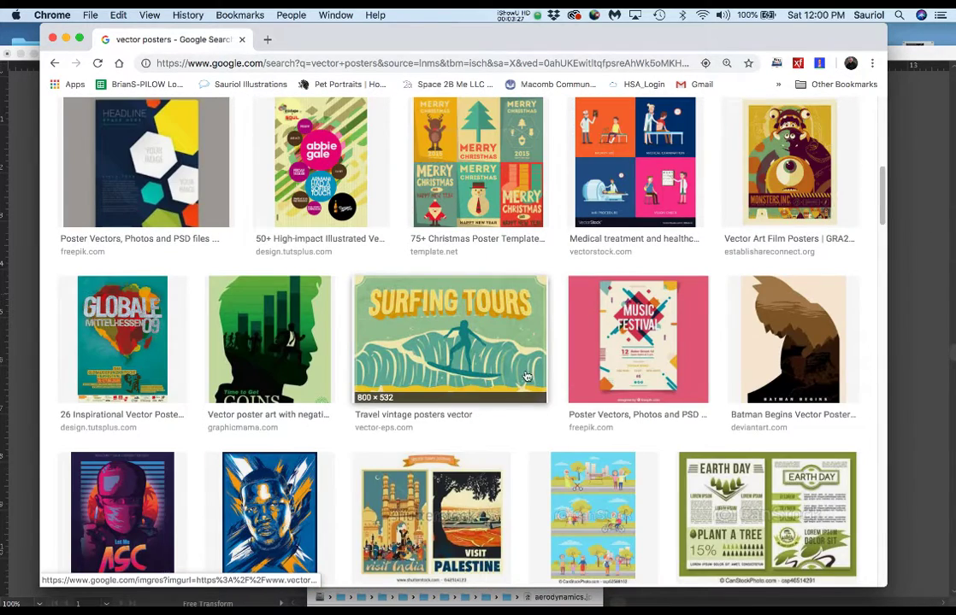
pyautogui.scroll(-3, 530, 376)
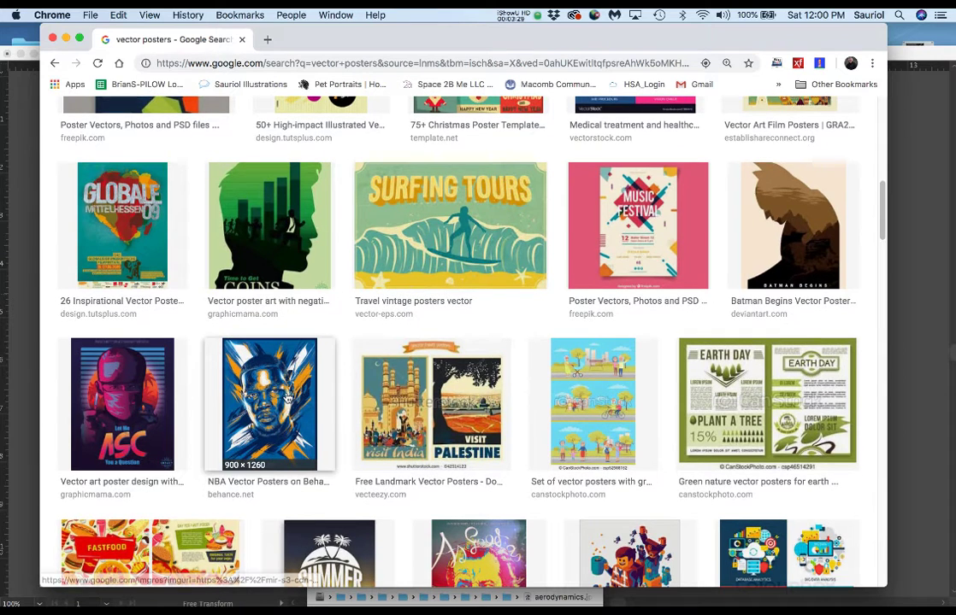
pyautogui.click(286, 398)
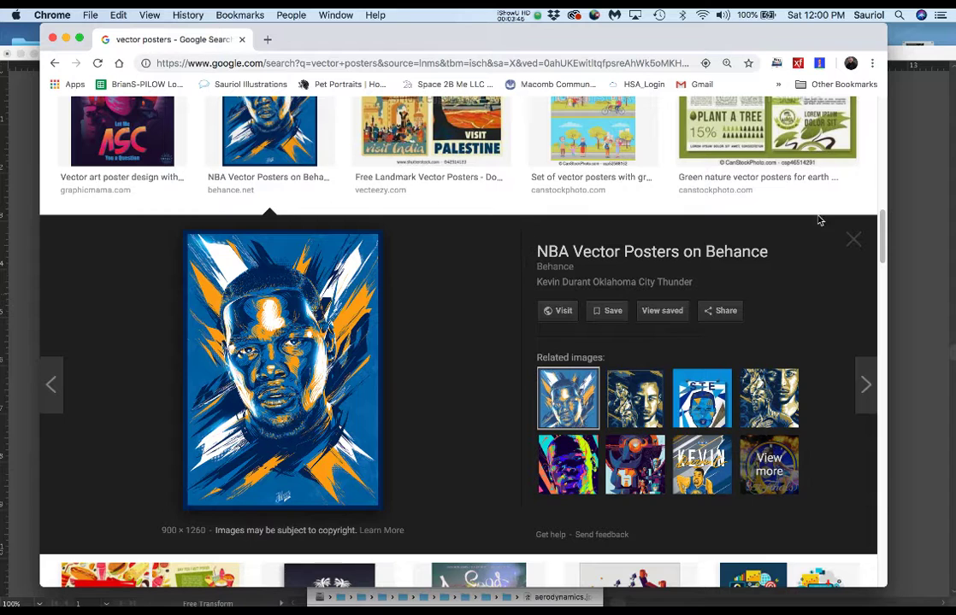
pyautogui.click(852, 241)
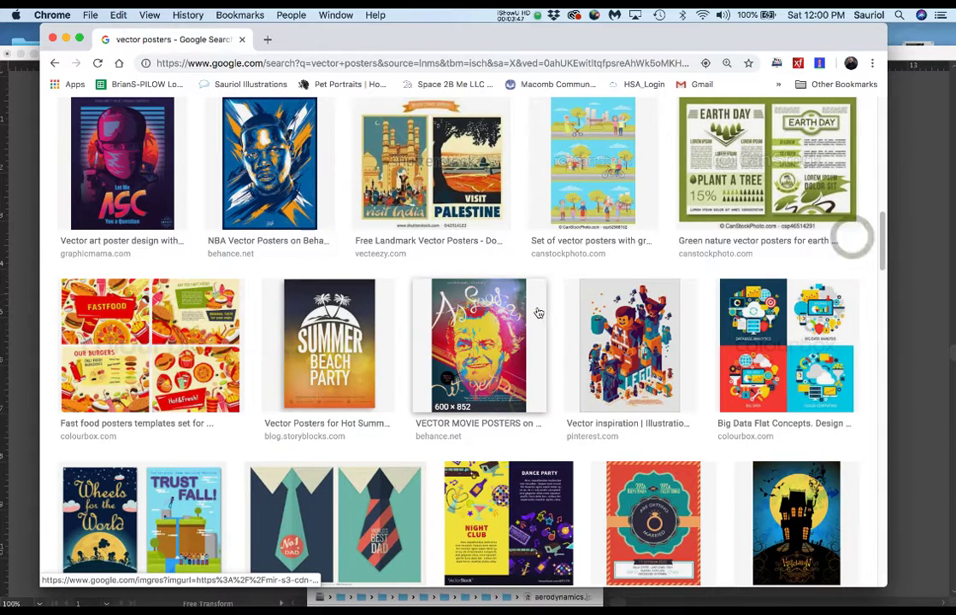
# Step: Preview the "VECTOR MOVIE POSTERS on Behance" result and the "Retro Father's Day Vector Posters" result, closing each one after viewing
pyautogui.click(432, 292)
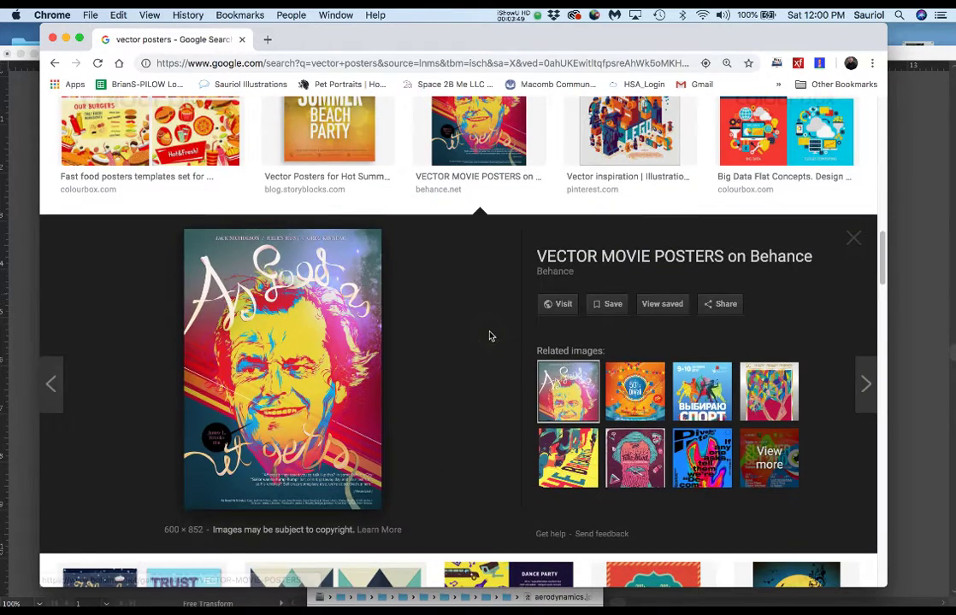
pyautogui.click(851, 245)
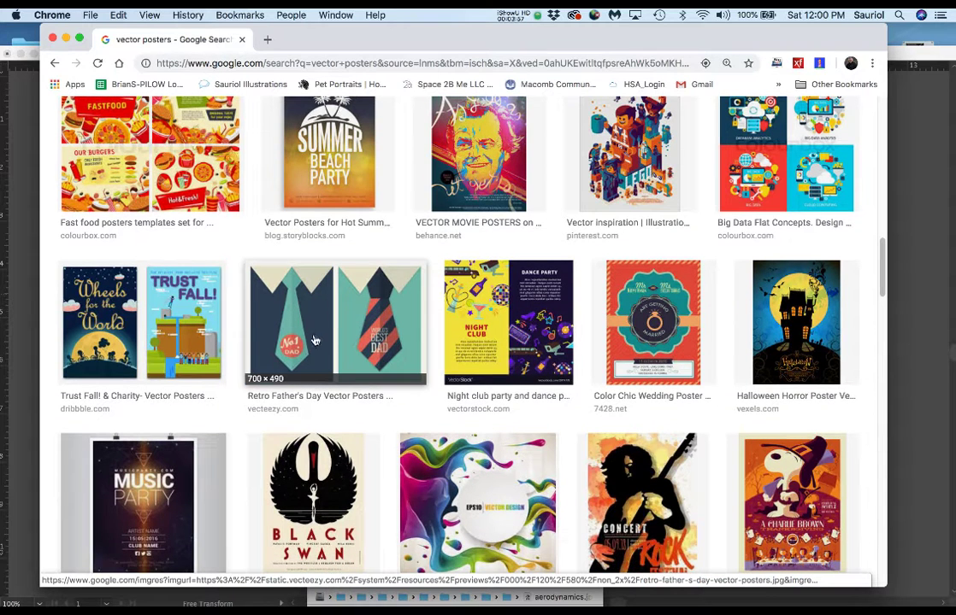
pyautogui.click(270, 282)
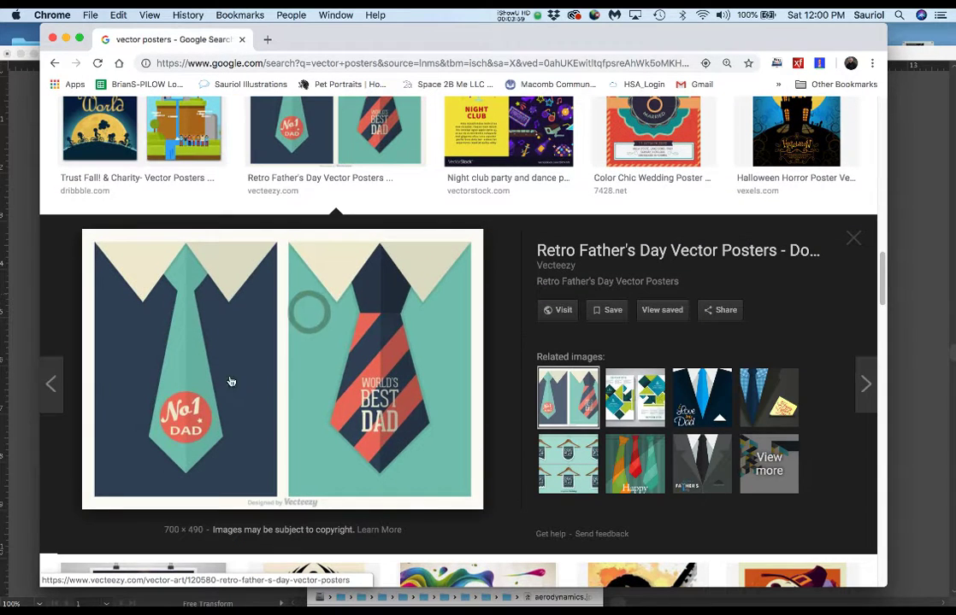
pyautogui.click(857, 243)
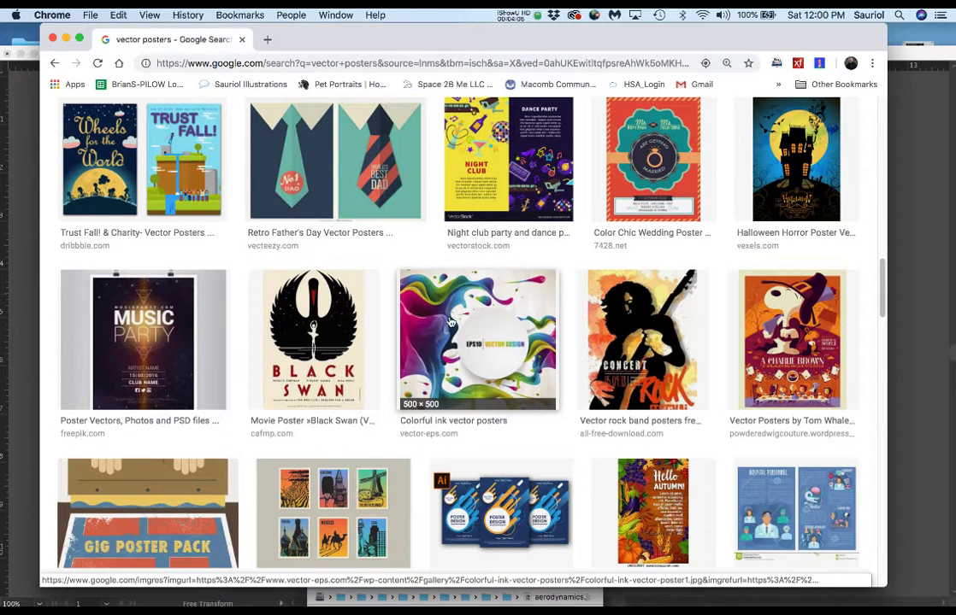
# Step: Browse further through the vector poster results and return to the search query, selecting the text "vector posters"
pyautogui.scroll(-2, 493, 384)
pyautogui.scroll(-4, 493, 384)
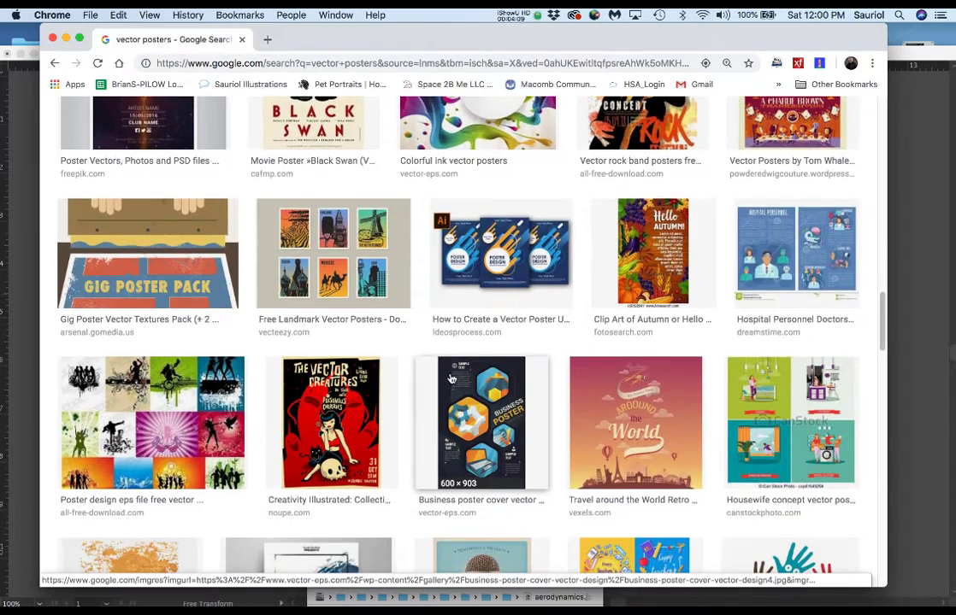
pyautogui.scroll(-4, 453, 380)
pyautogui.scroll(-1, 451, 379)
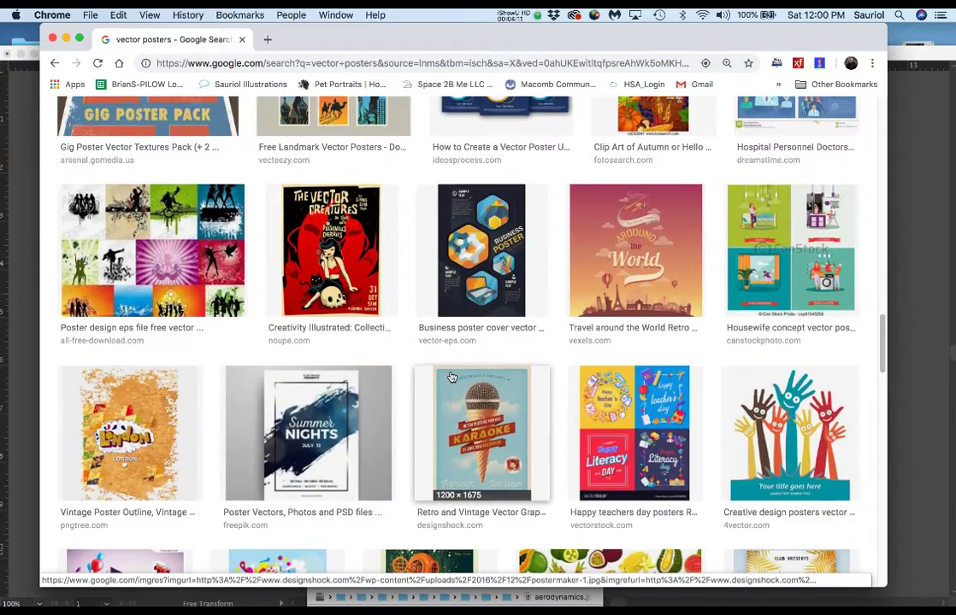
pyautogui.scroll(20, 451, 379)
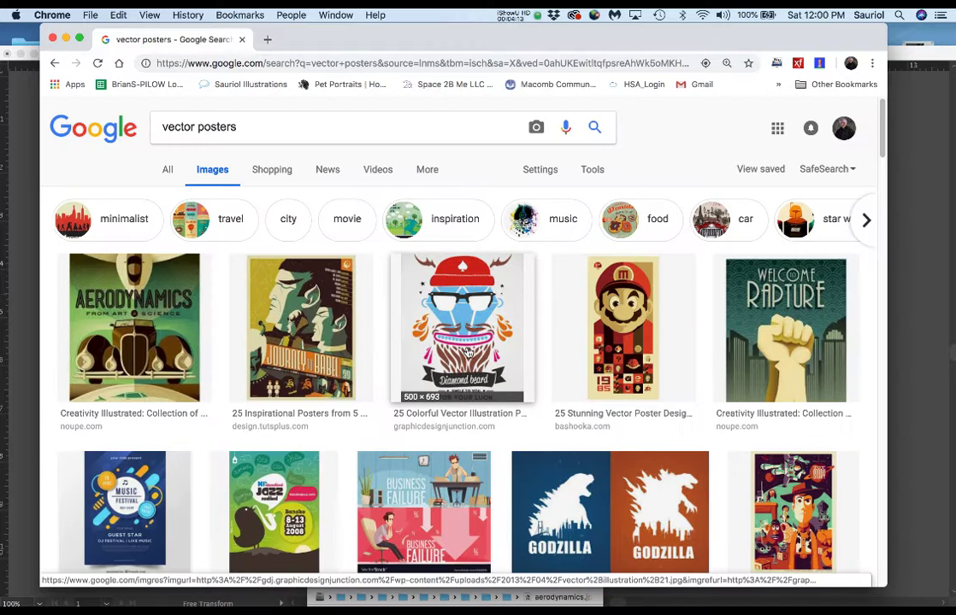
pyautogui.moveTo(242, 126); pyautogui.dragTo(158, 124)
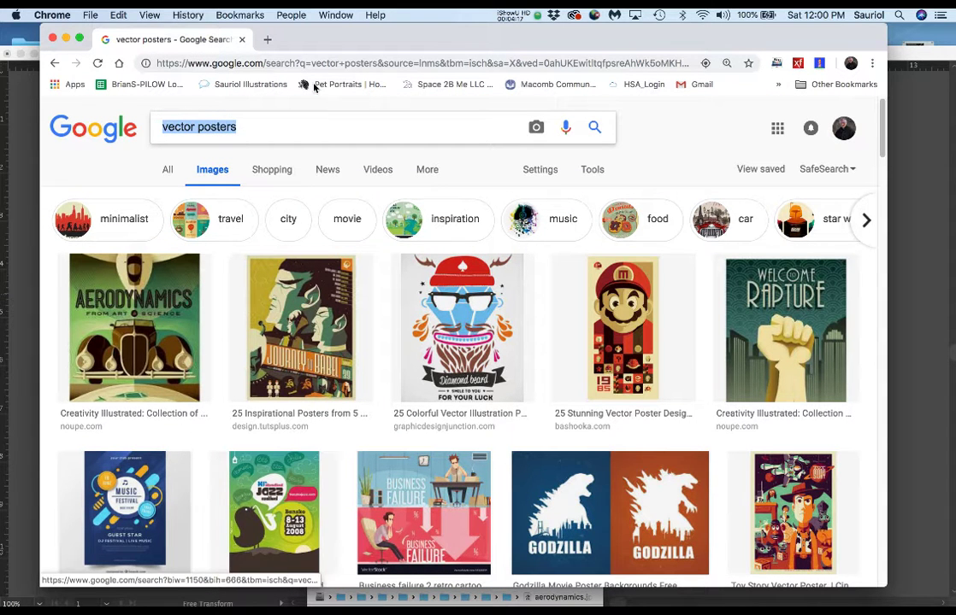
# Step: Move the Chrome window aside and open a Quick Look preview of aerodynamics.jpg in Finder's VectorPosterExamples folder
pyautogui.moveTo(339, 41); pyautogui.dragTo(955, 63)
pyautogui.click(380, 296)
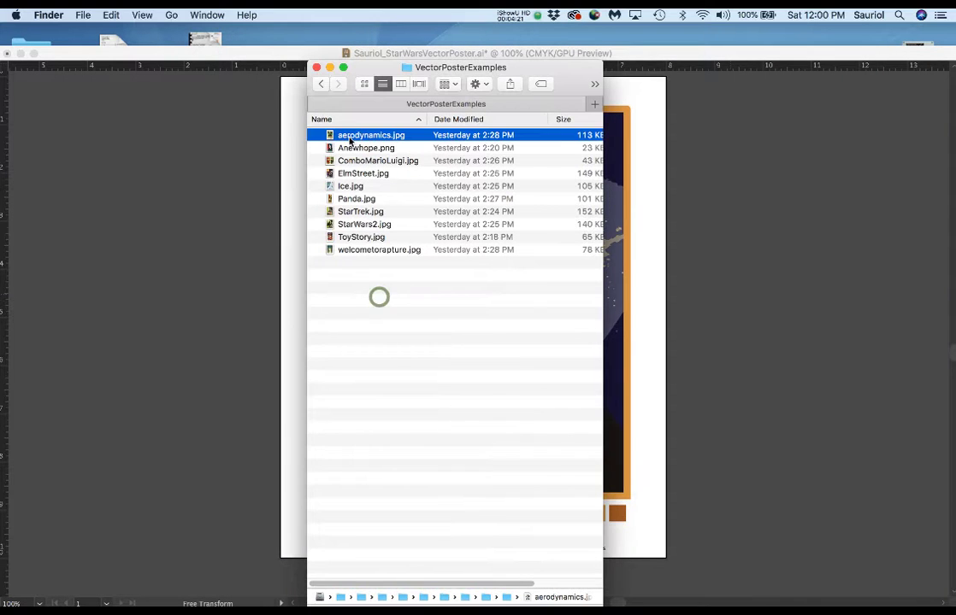
pyautogui.click(349, 134)
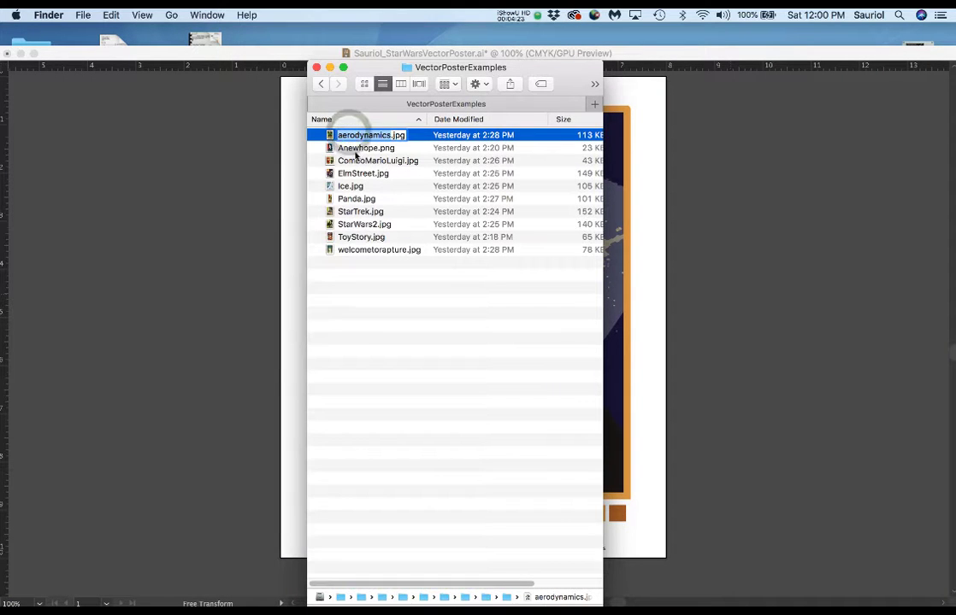
pyautogui.click(330, 136)
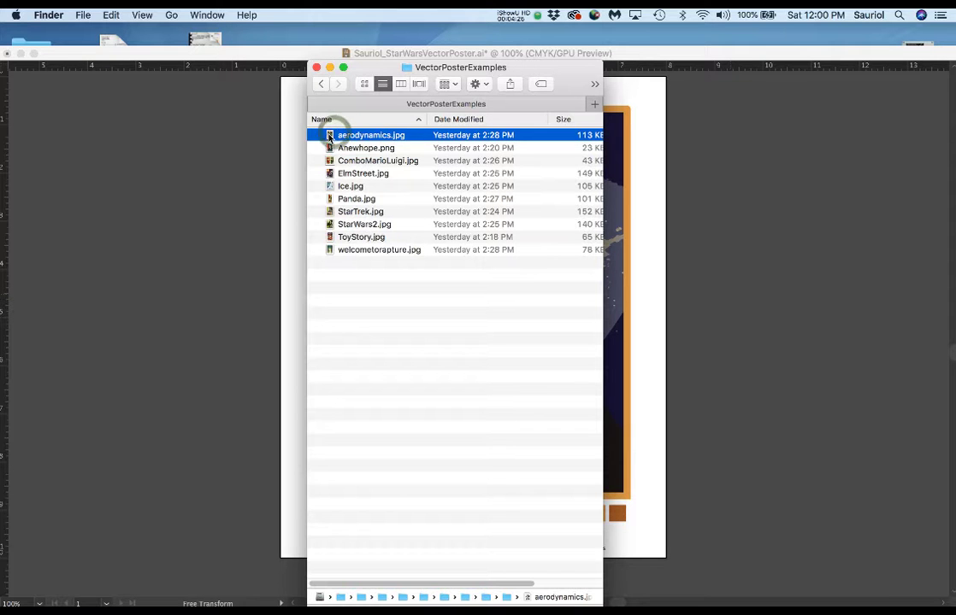
pyautogui.press('space')
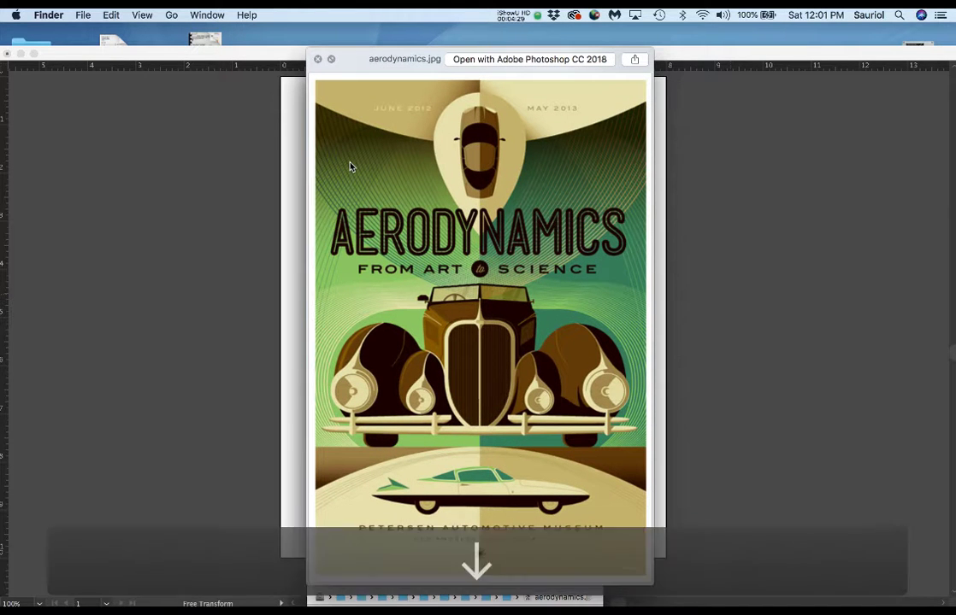
# Step: Examine the remaining example posters in Quick Look from Anewhope.png to welcometorapture.jpg, closing the preview and clearing the file selection
pyautogui.press('Down')
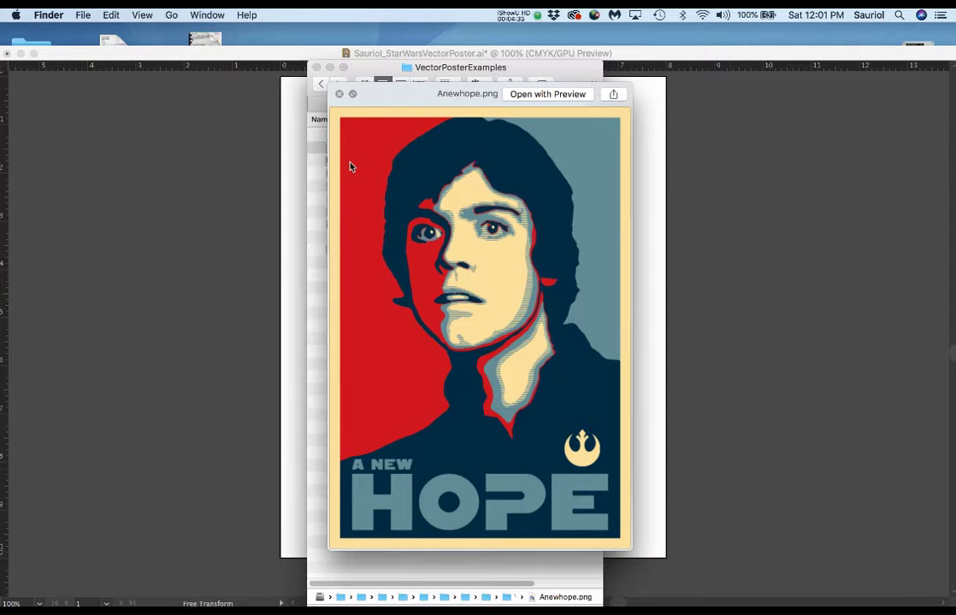
pyautogui.press('Down')
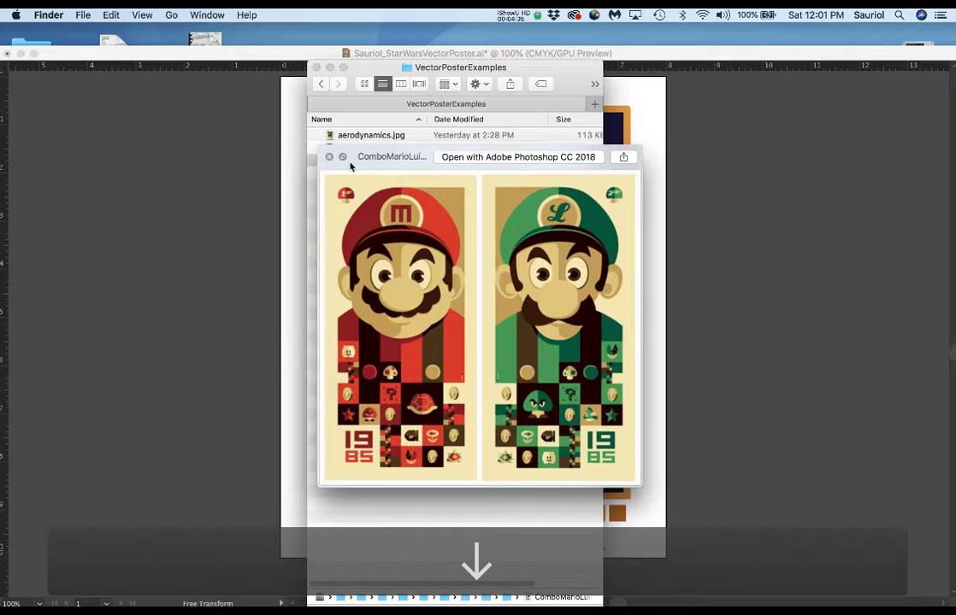
pyautogui.press('Down')
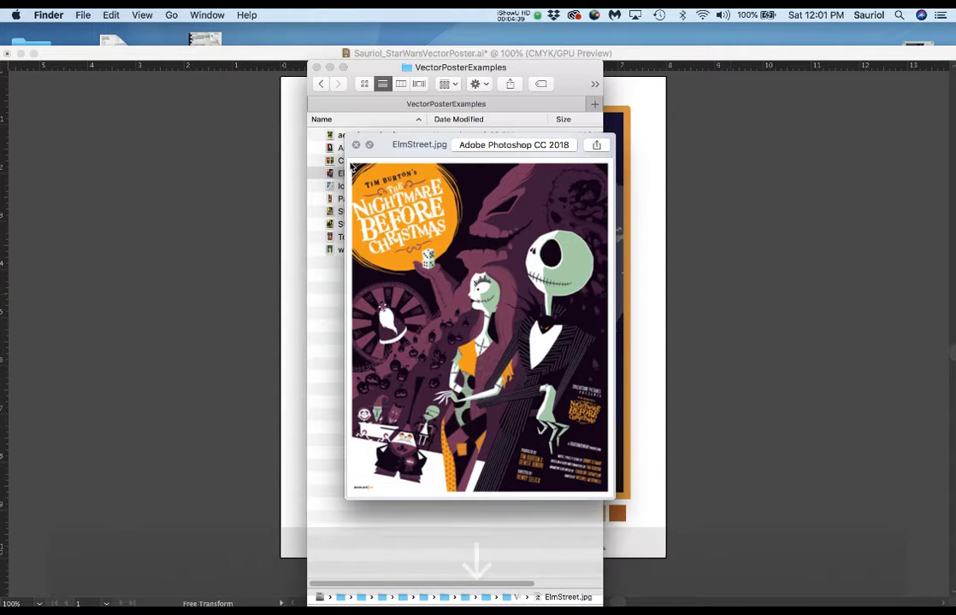
pyautogui.press('Down')
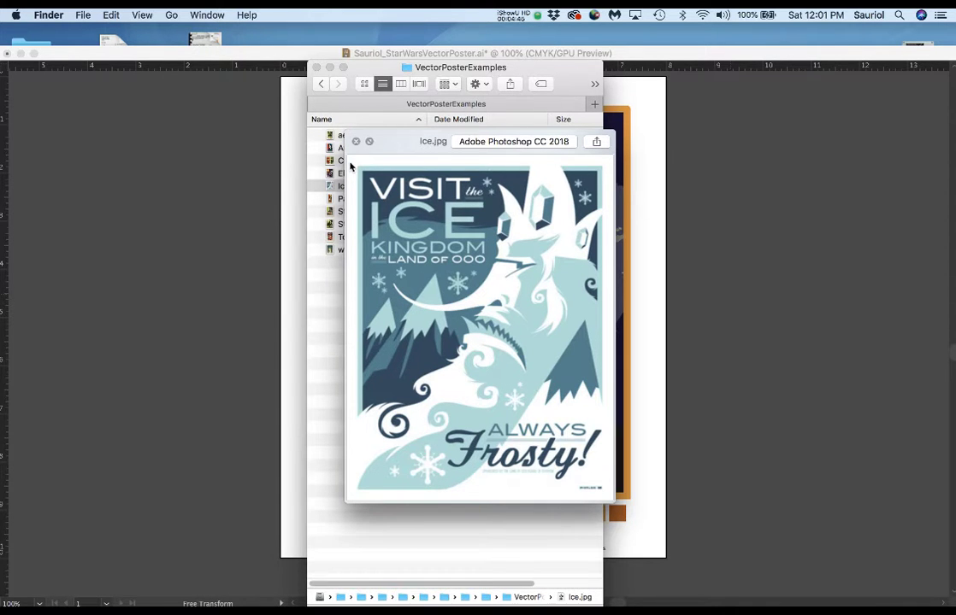
pyautogui.press('Down')
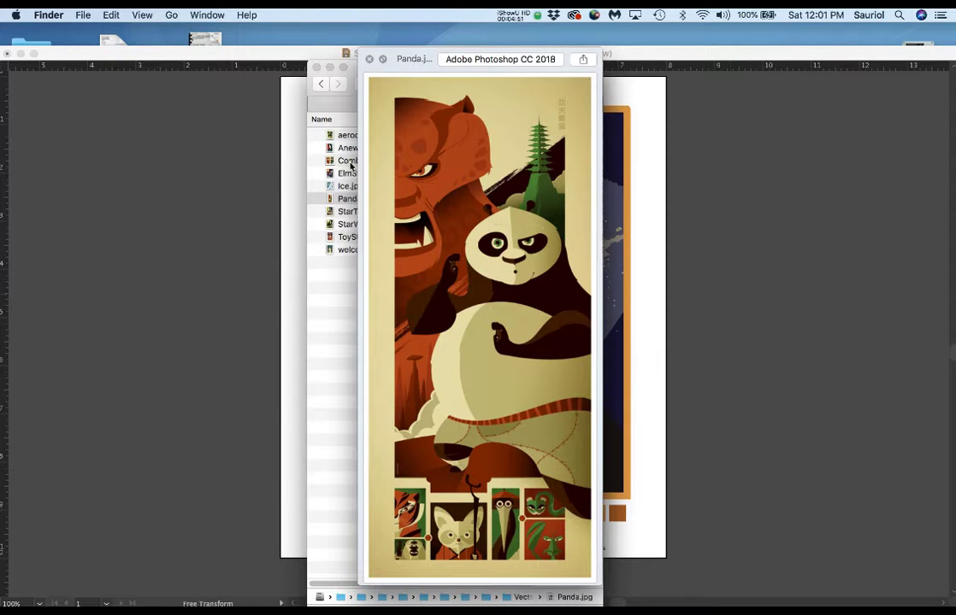
pyautogui.press('Down')
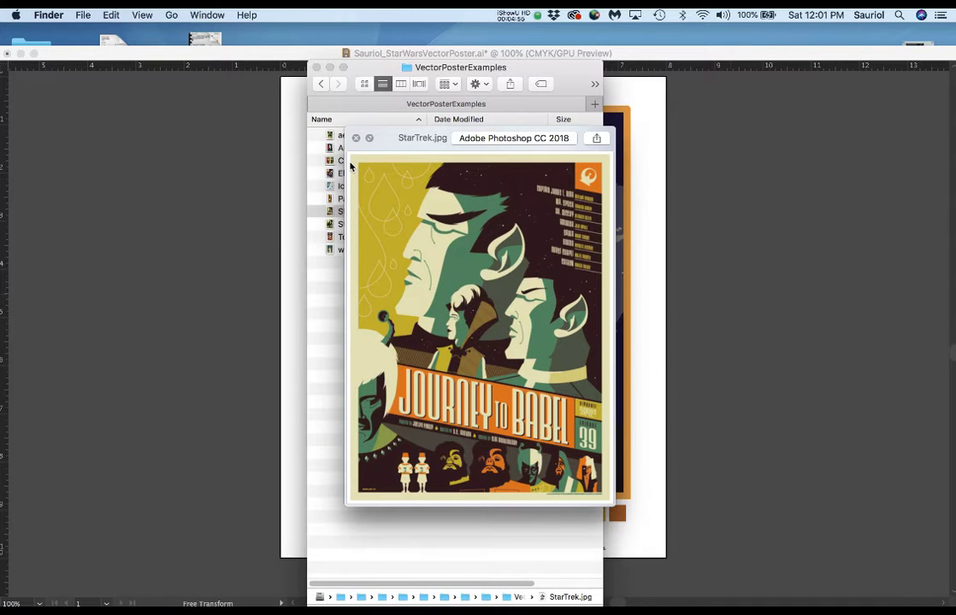
pyautogui.press('Down')
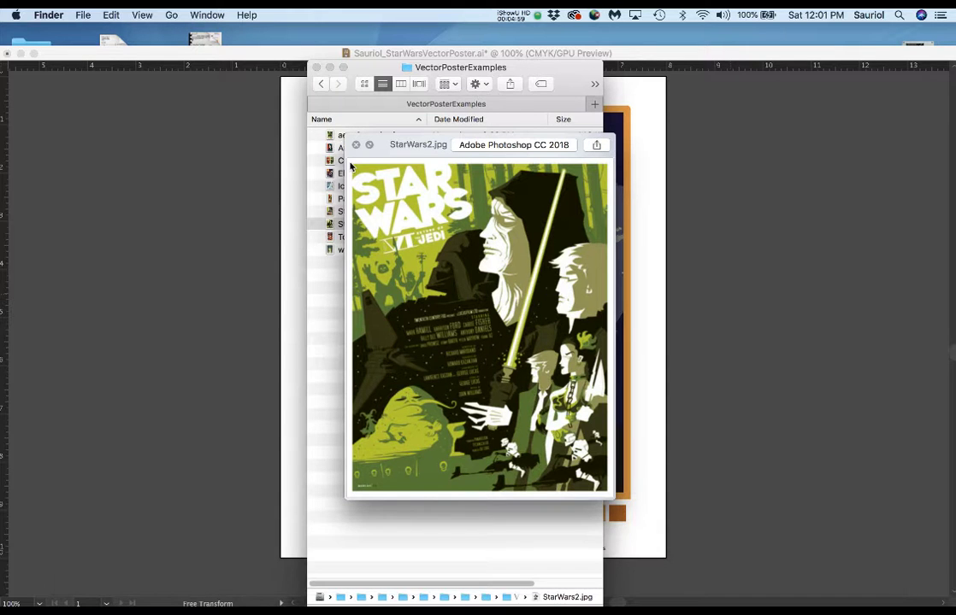
pyautogui.press('Down')
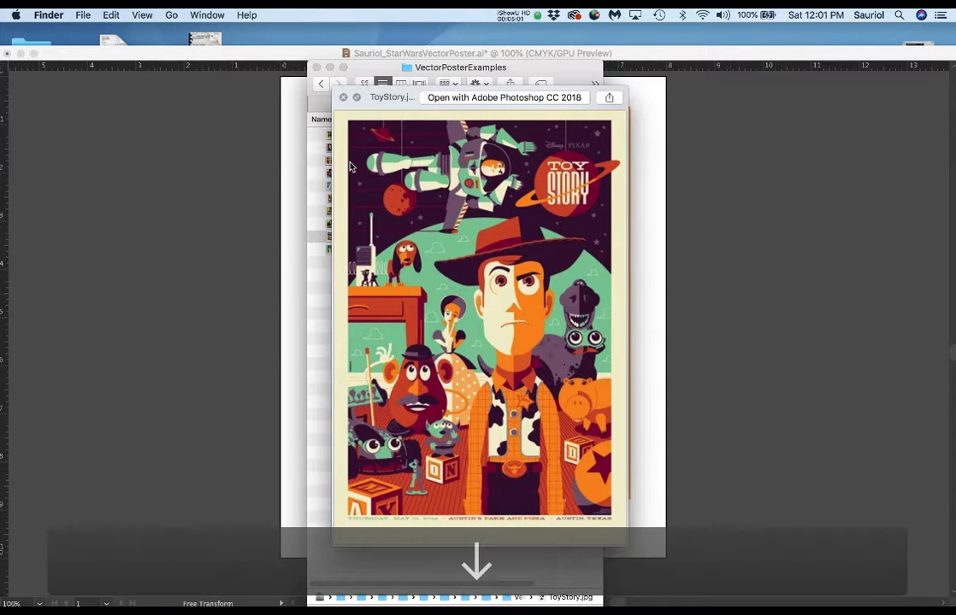
pyautogui.press('Down')
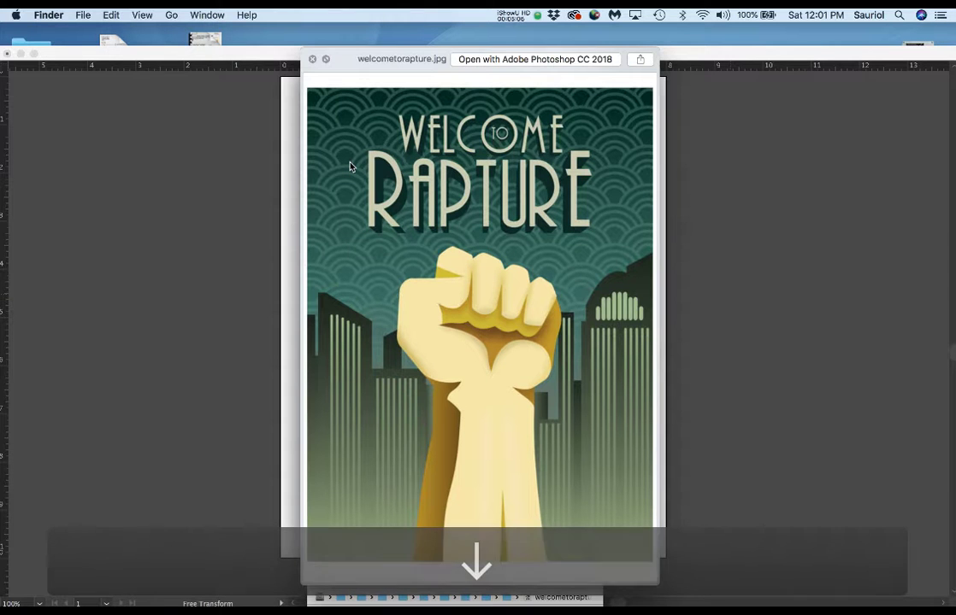
pyautogui.click(312, 60)
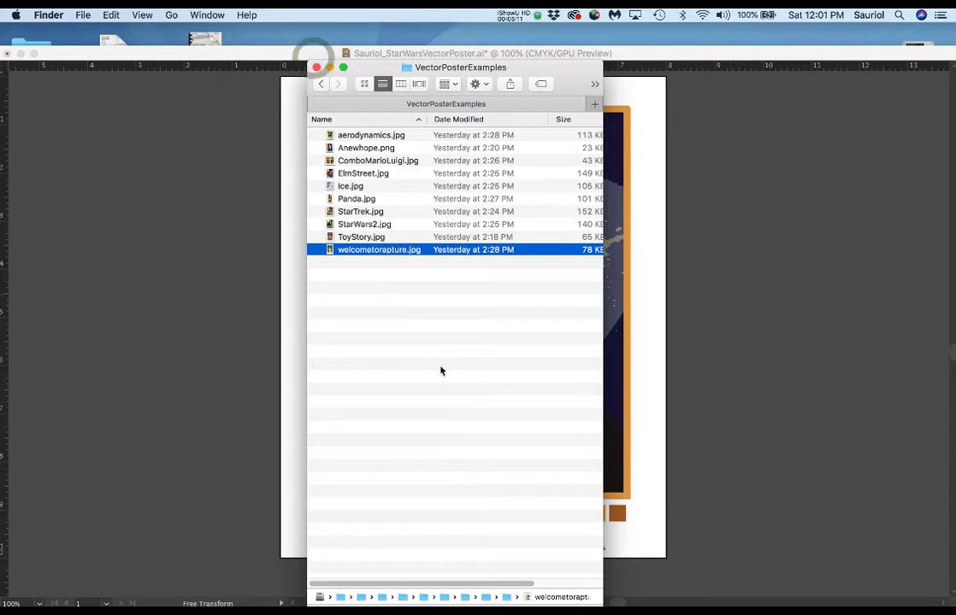
pyautogui.click(444, 380)
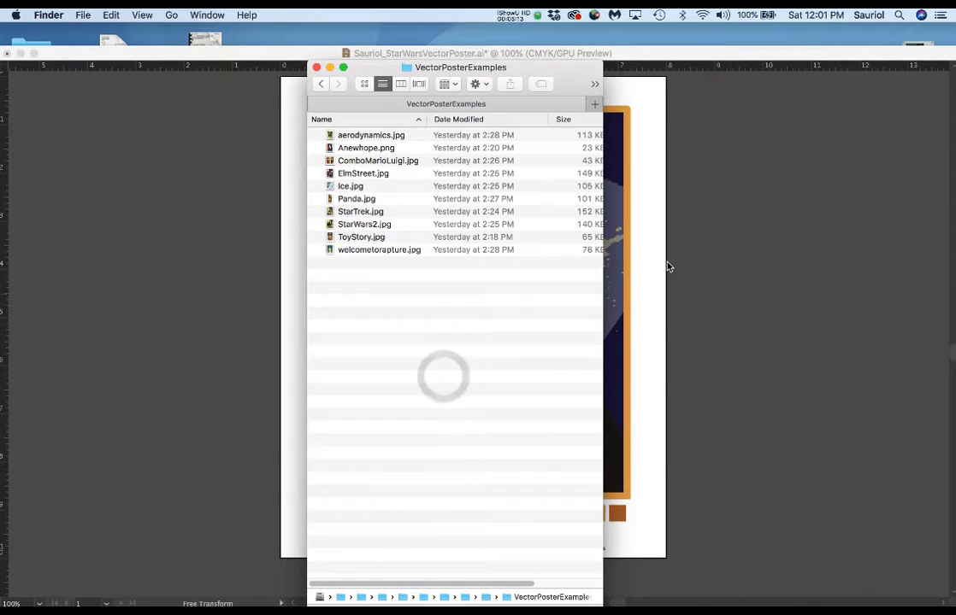
# Step: Switch to Illustrator and compare the Star Wars poster with its source by showing and hiding the Reference copy layer
pyautogui.click(669, 261)
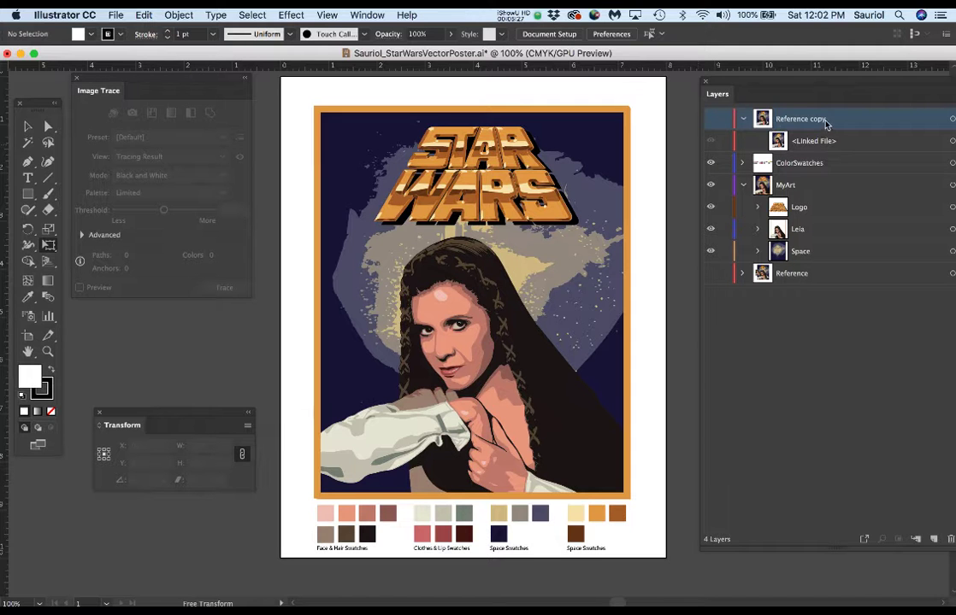
pyautogui.click(712, 120)
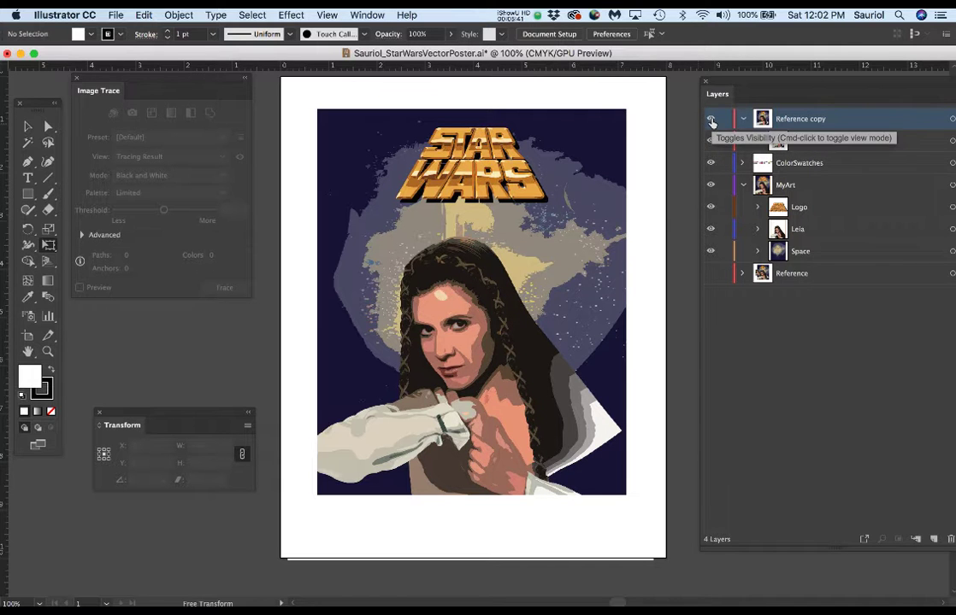
pyautogui.click(710, 120)
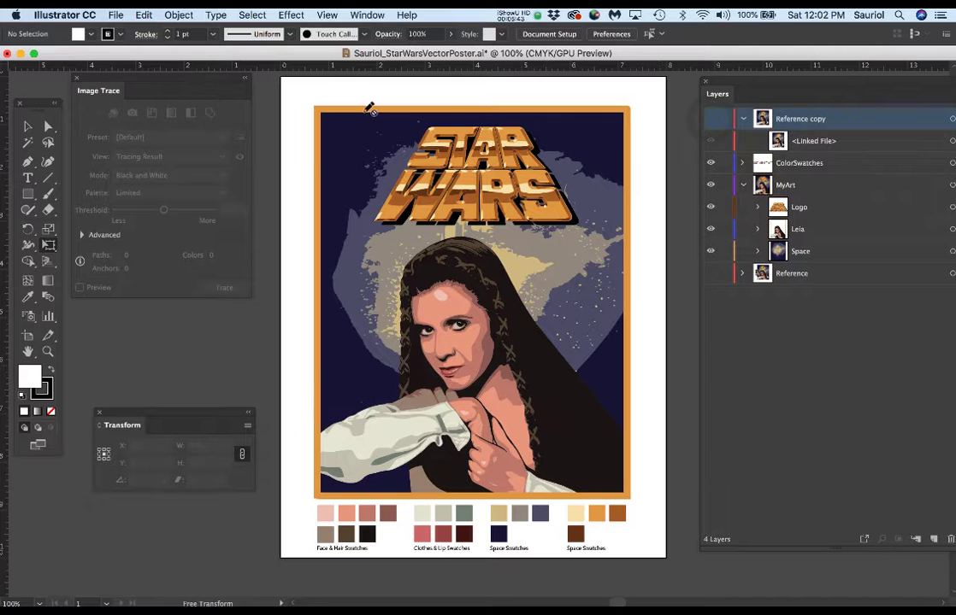
# Step: Compare the enlarged Leia artwork with the Reference copy layer by toggling its visibility, and minimize the poster document
pyautogui.scroll(1, 366, 294)
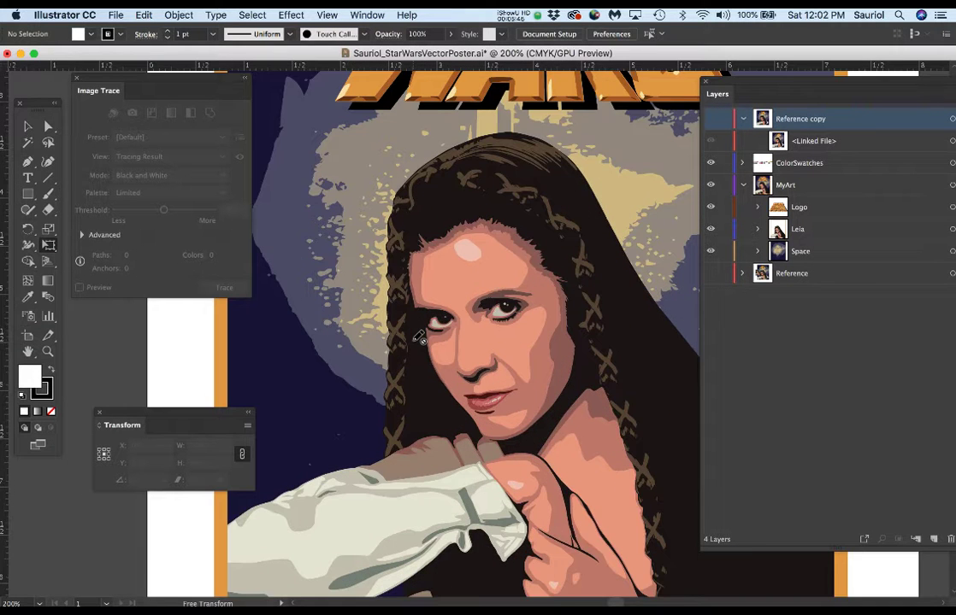
pyautogui.click(713, 122)
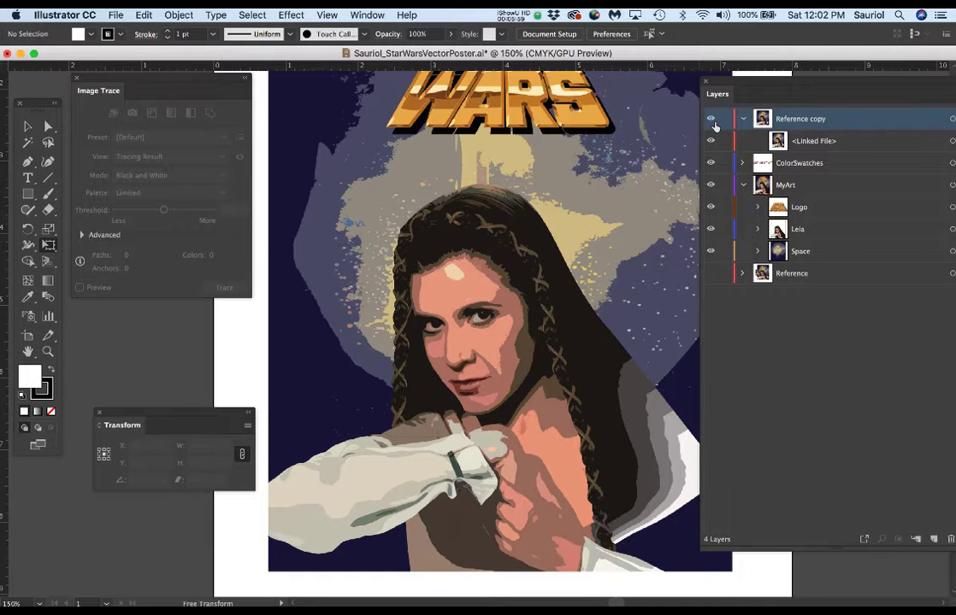
pyautogui.click(712, 121)
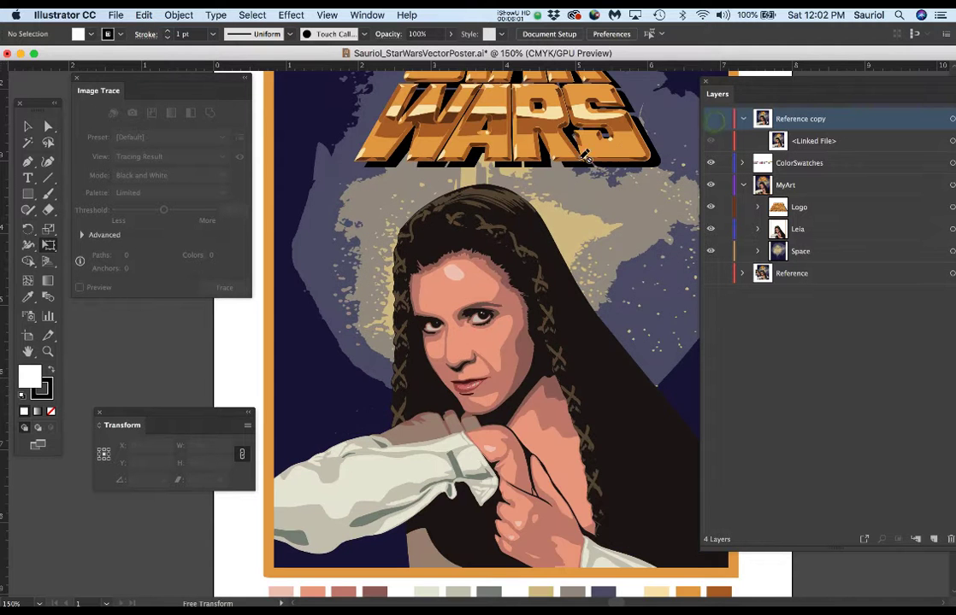
pyautogui.click(20, 53)
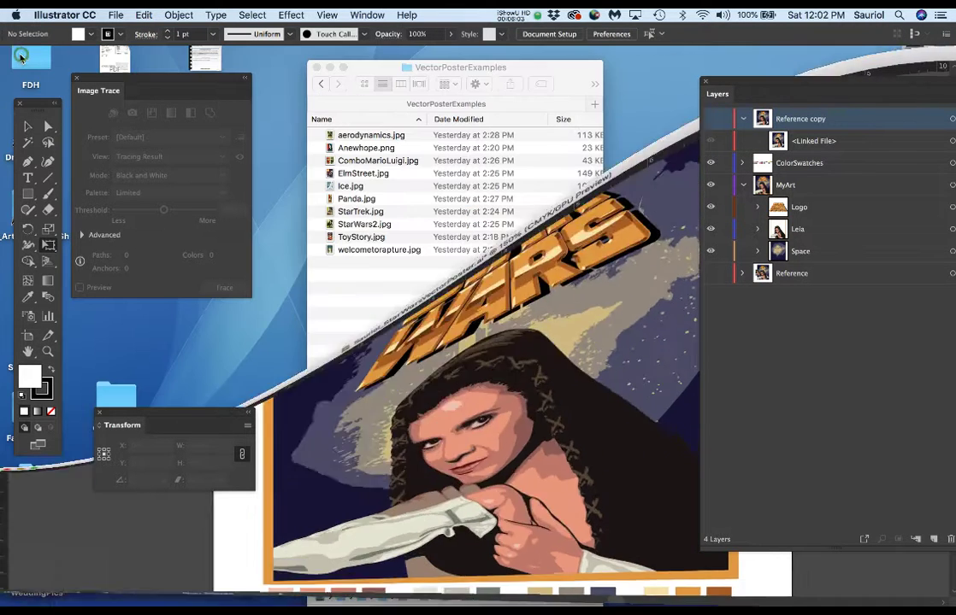
# Step: Go back to the 8_VectorPoster folder and preview LeiaPhoto.jpg and LeiaPosterB.jpg in Quick Look, closing the preview and clearing the selection
pyautogui.click(320, 84)
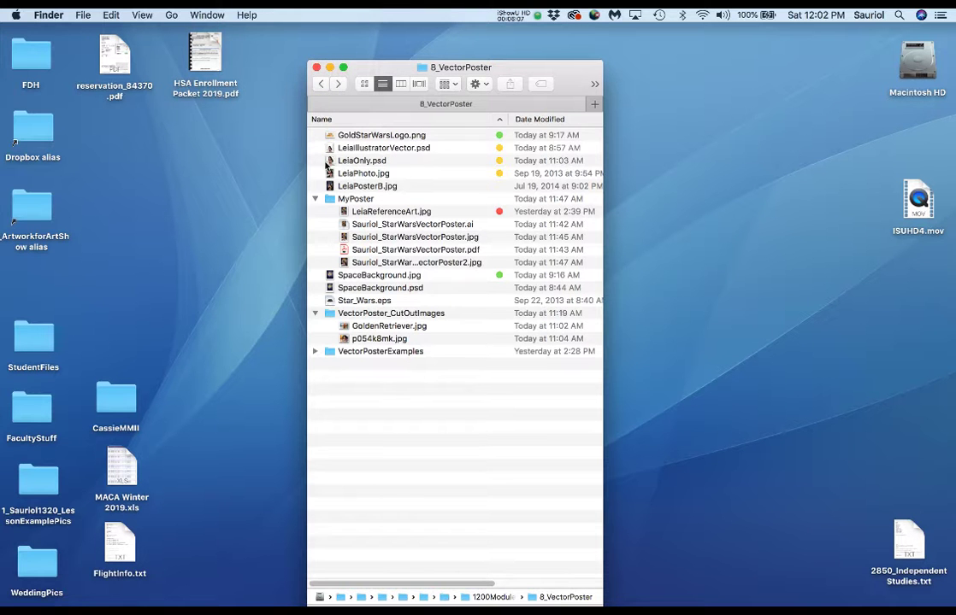
pyautogui.click(329, 187)
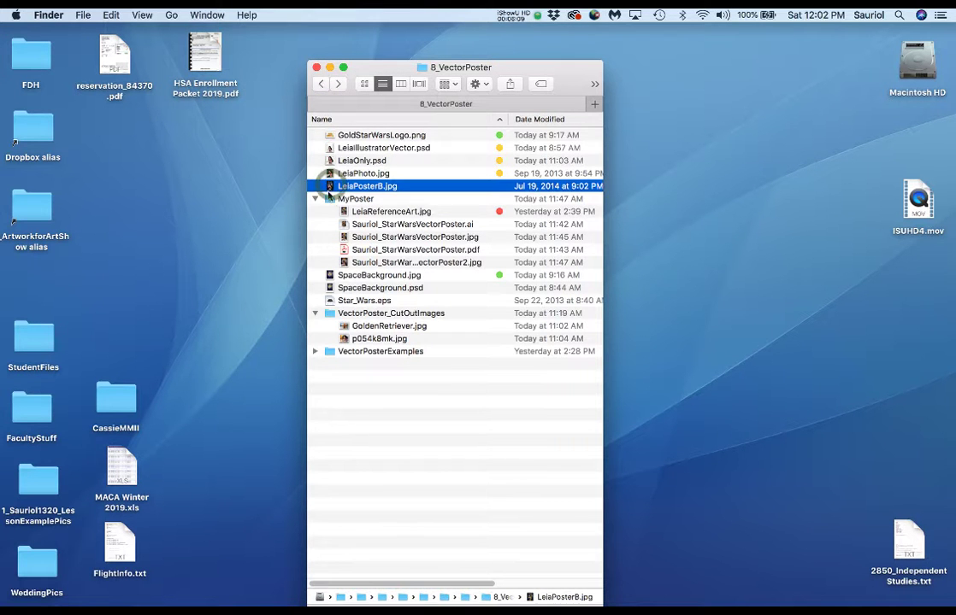
pyautogui.click(327, 174)
pyautogui.press('space')
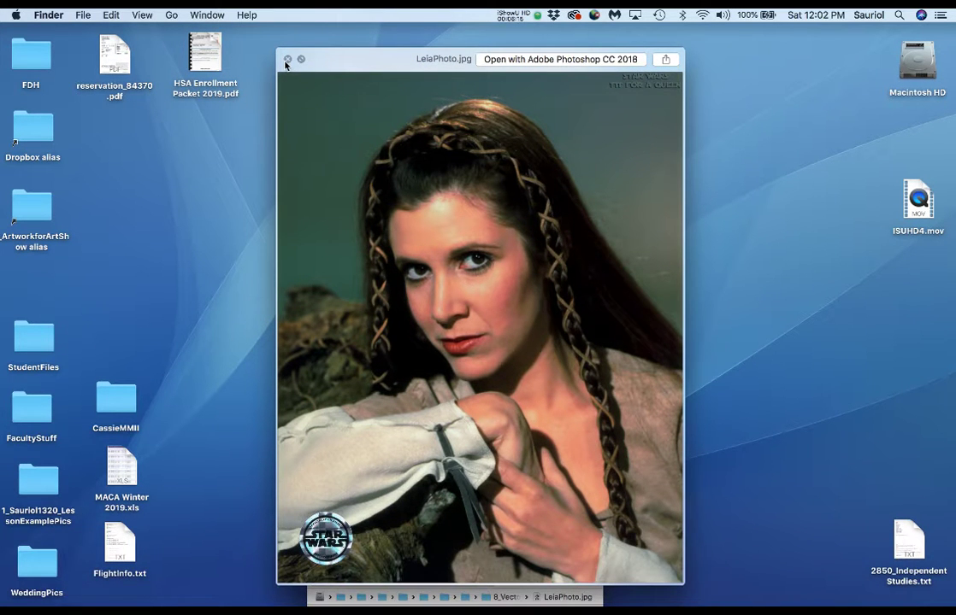
pyautogui.press('Down')
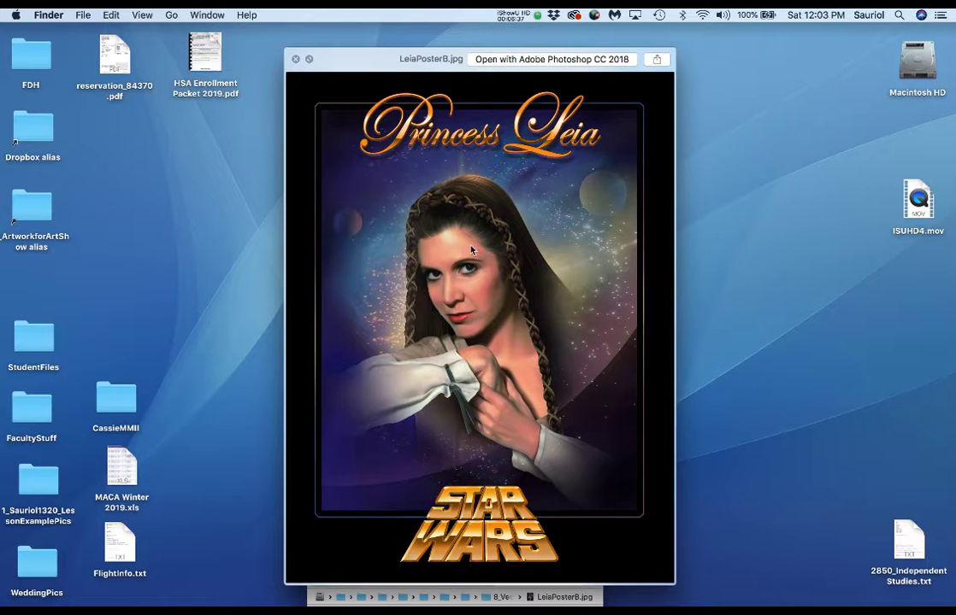
pyautogui.click(295, 62)
pyautogui.click(424, 486)
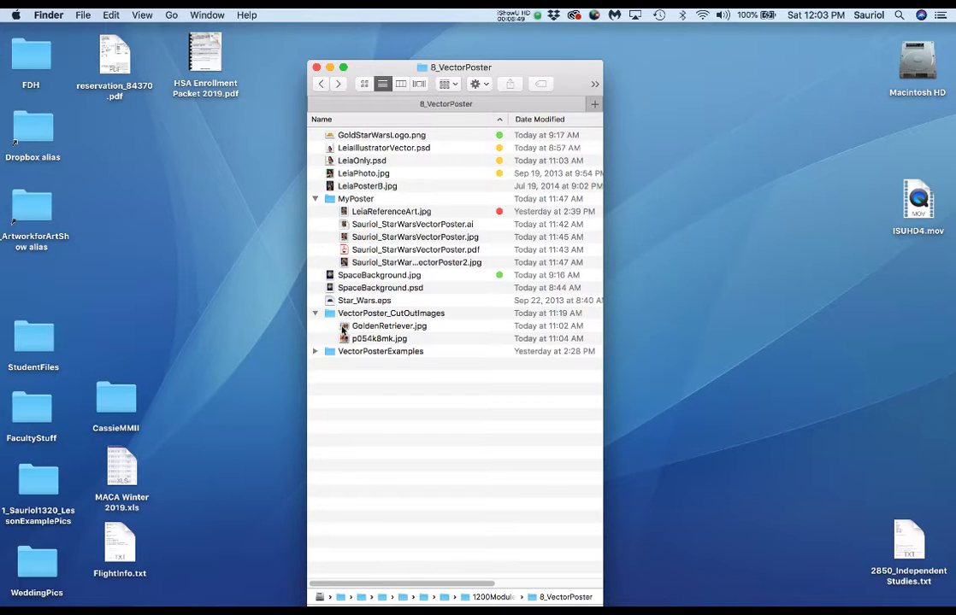
# Step: Preview GoldenRetriever.jpg and p054k8mk.jpg from VectorPoster_CutOutImages in Quick Look, closing the preview and clearing the selection
pyautogui.click(343, 330)
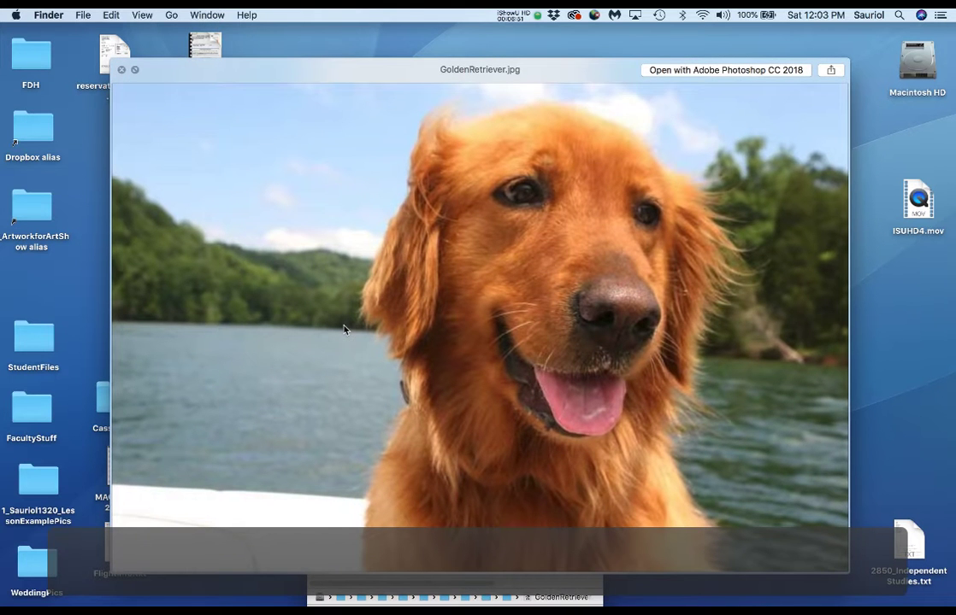
pyautogui.press('Down')
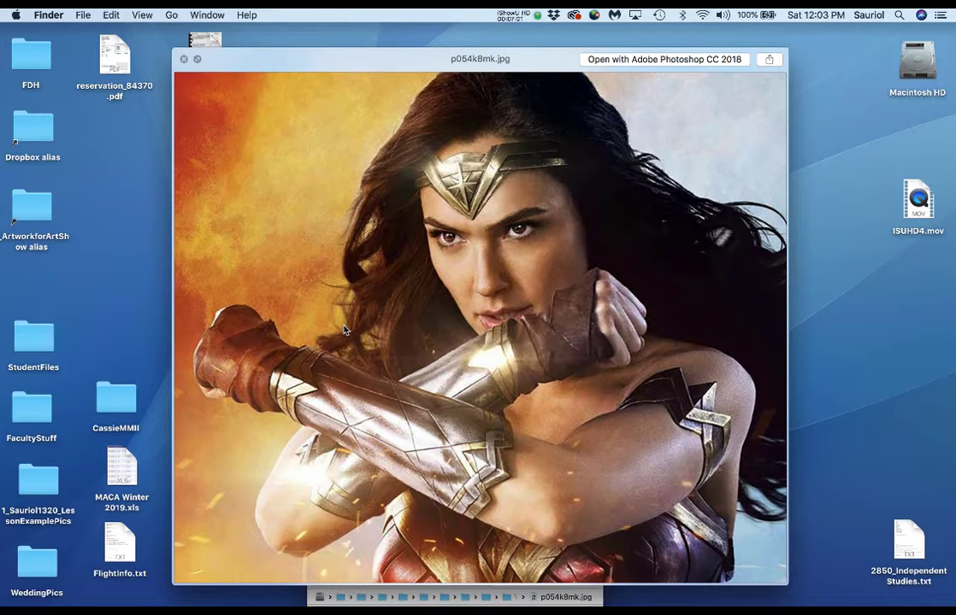
pyautogui.press('Up')
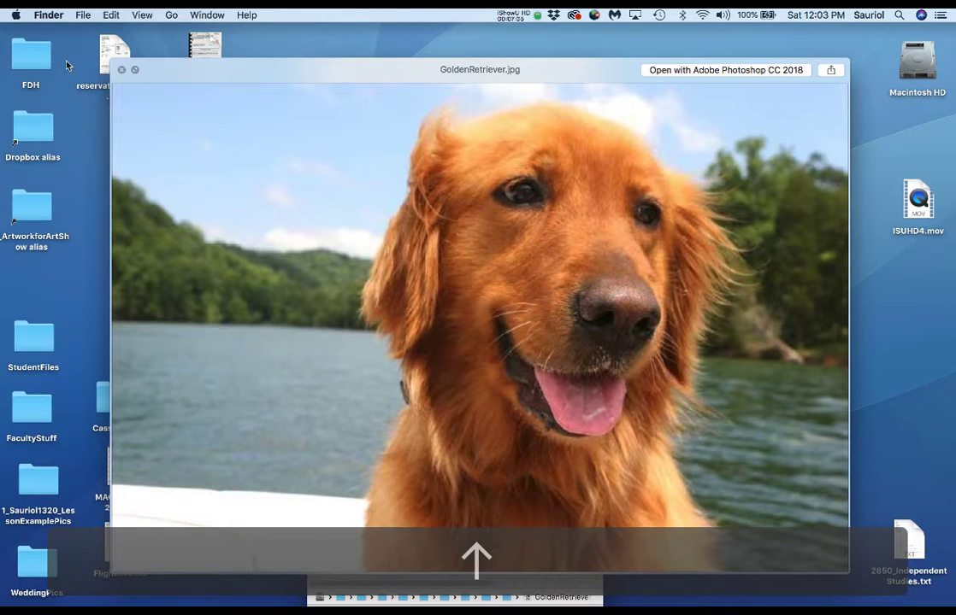
pyautogui.press('space')
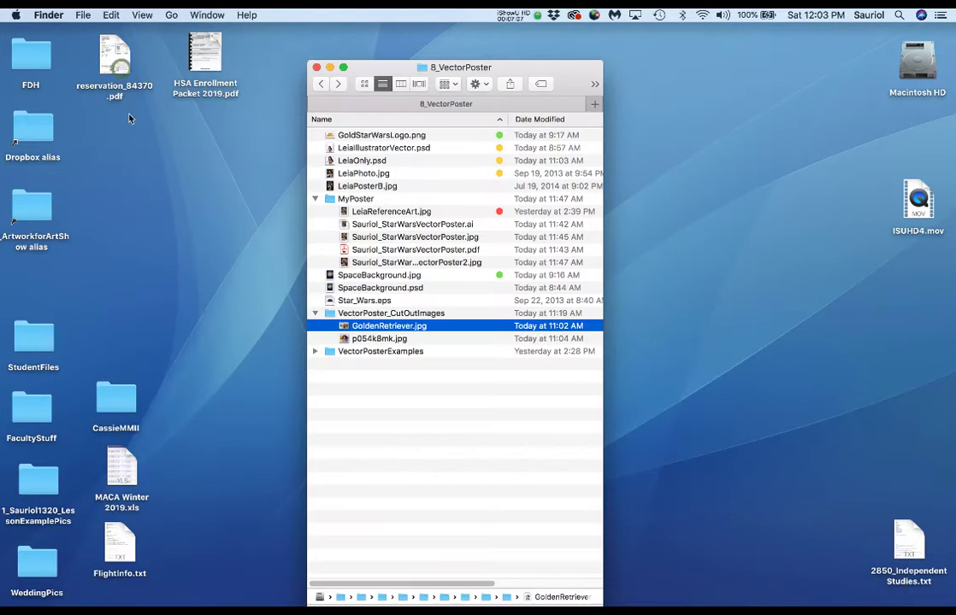
pyautogui.click(529, 469)
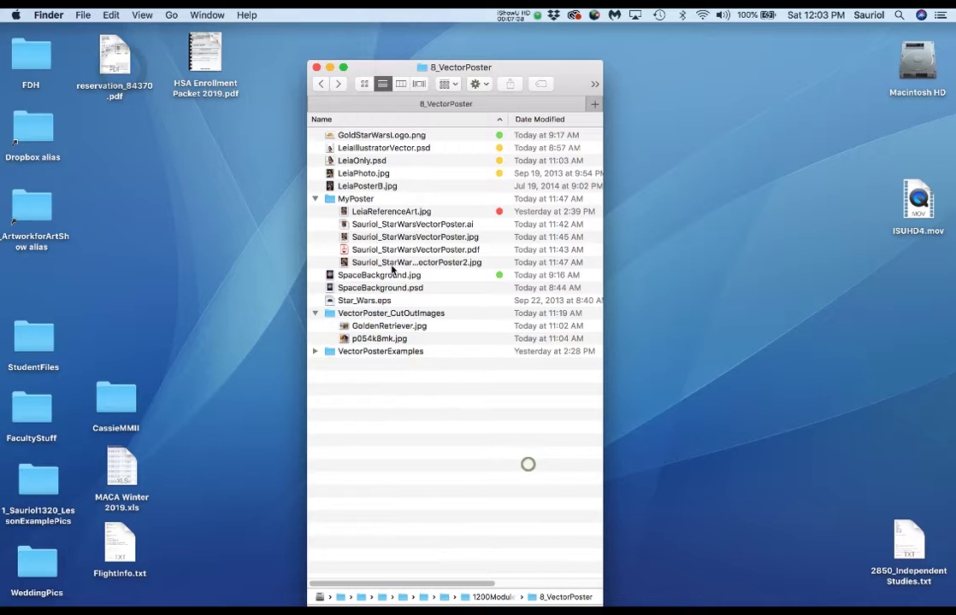
# Step: Open LeiaIllustratorVector.psd in Photoshop and display it enlarged in full-screen mode with the menu bar
pyautogui.doubleClick(332, 149)
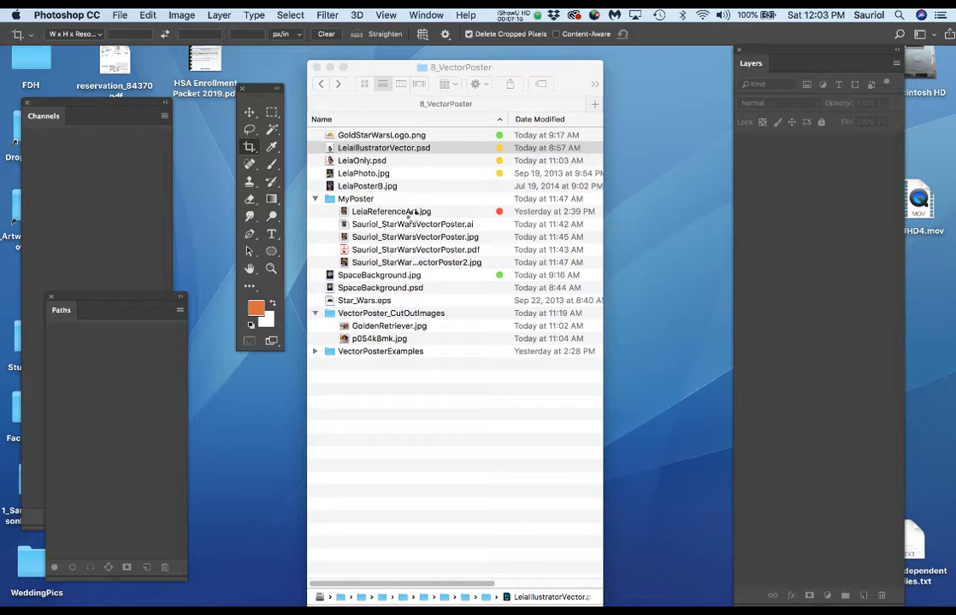
pyautogui.press('f')
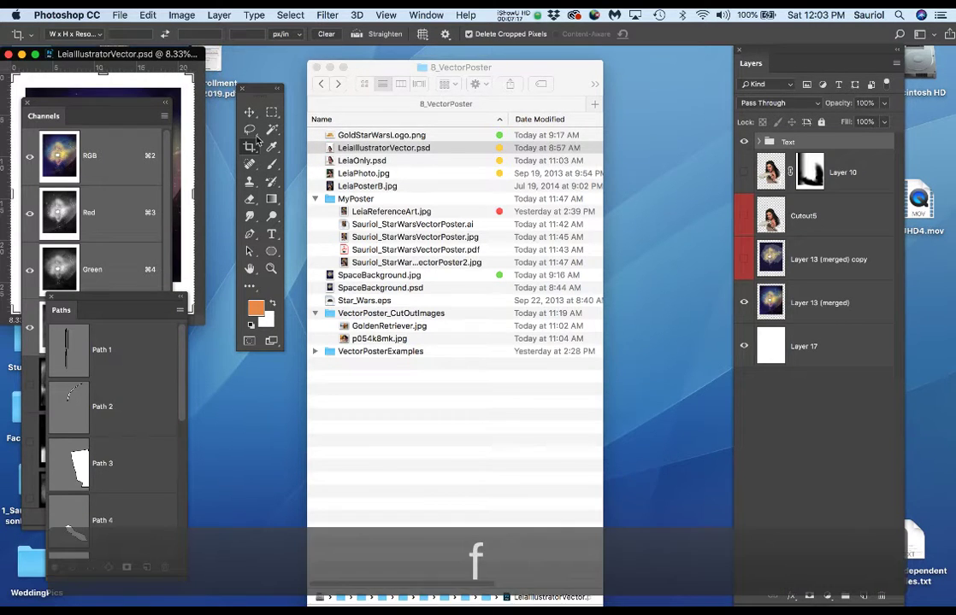
pyautogui.scroll(5, 462, 342)
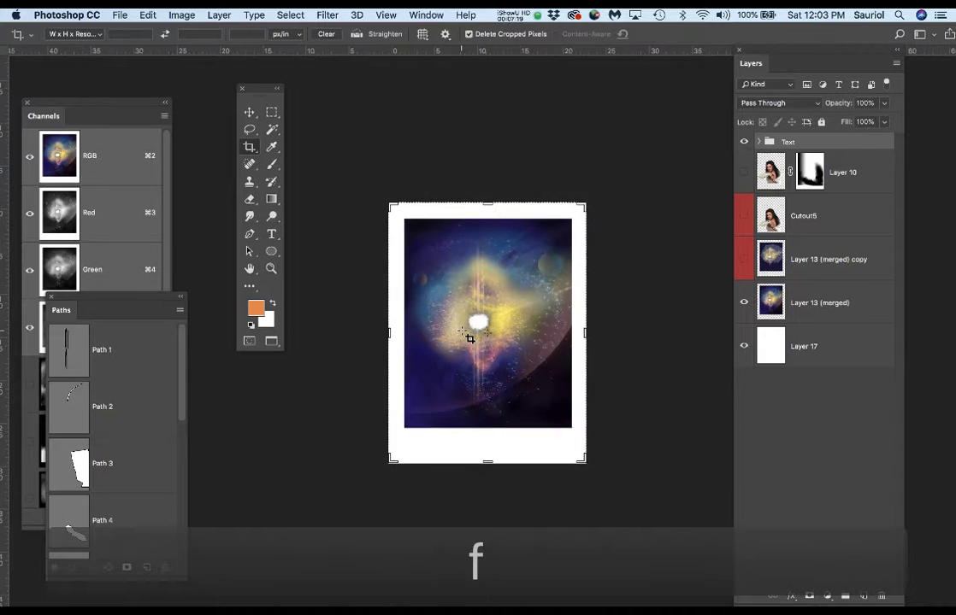
pyautogui.scroll(2, 468, 339)
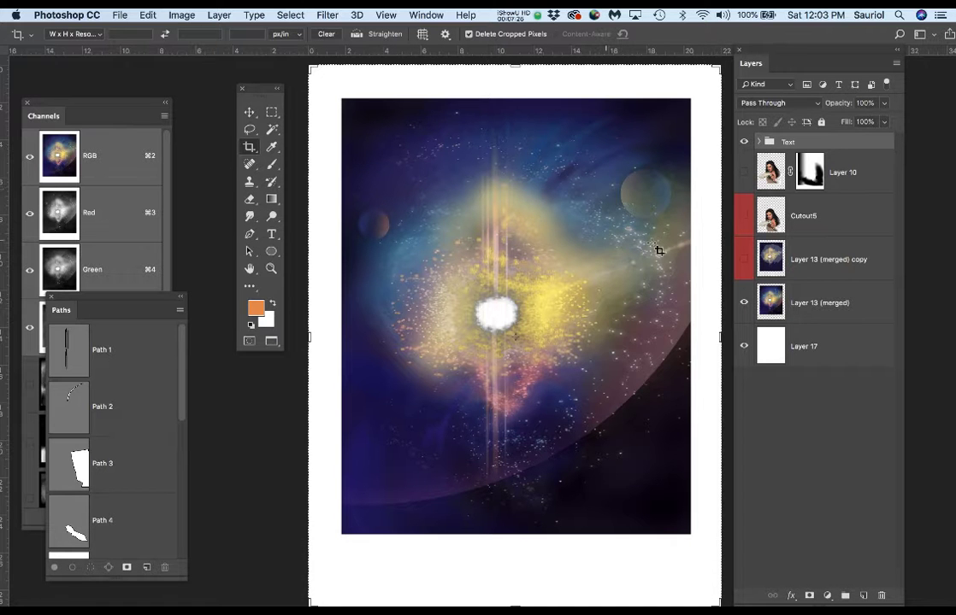
# Step: Compare the photographic Leia with the cutout version by showing and hiding Layer 10 and Cutout5 in turn
pyautogui.click(743, 174)
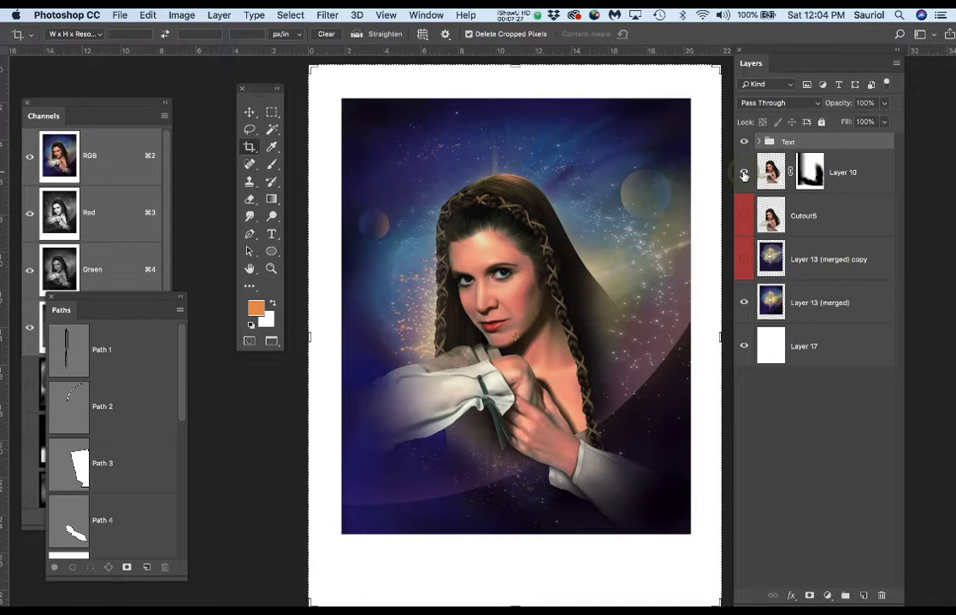
pyautogui.click(743, 174)
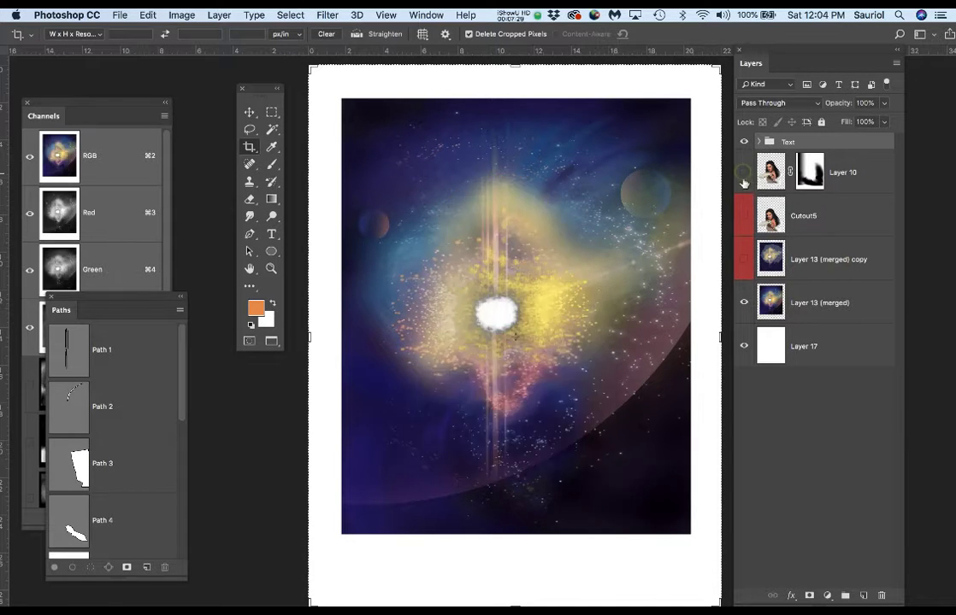
pyautogui.click(744, 217)
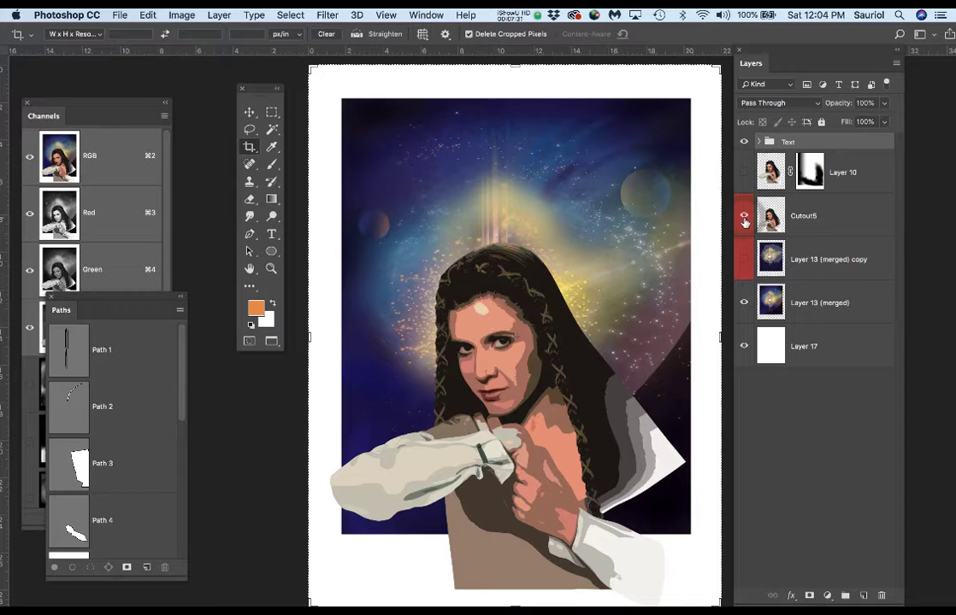
pyautogui.click(743, 219)
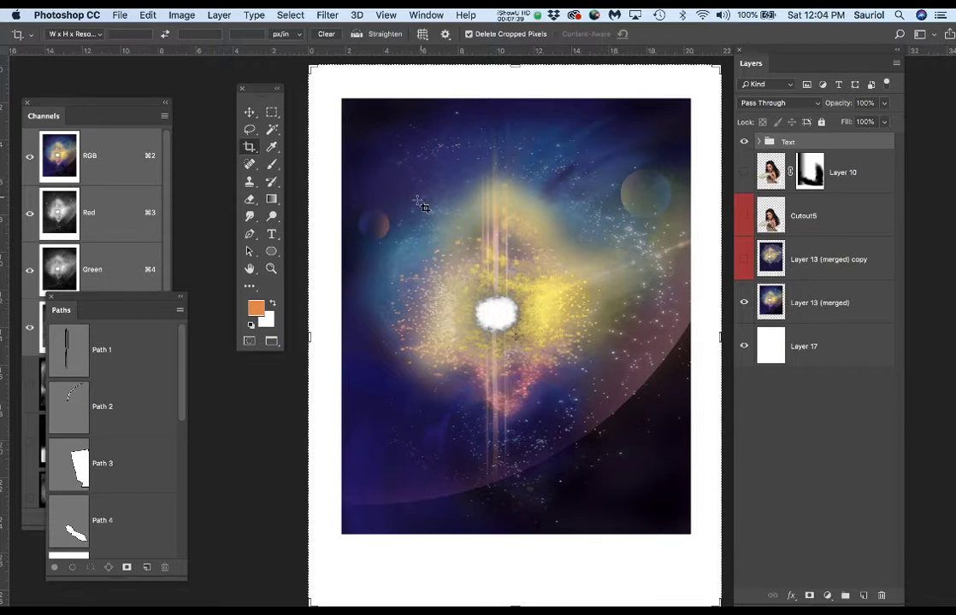
# Step: Return the document to a standard window, switch to Finder, and open LeiaOnly.psd in Photoshop, enlarged in full-screen mode with the menu bar
pyautogui.press('f')
pyautogui.press('f')
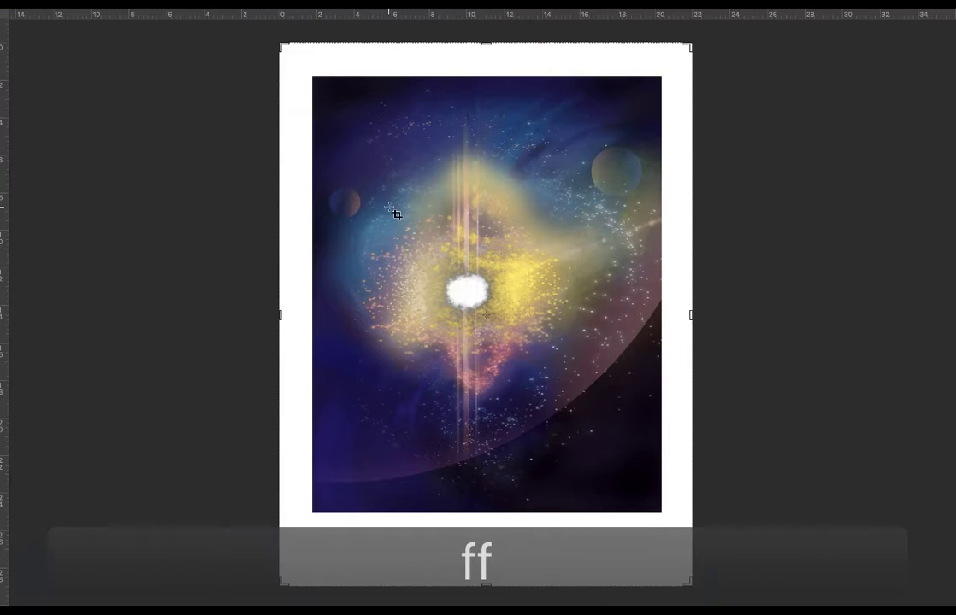
pyautogui.press('f')
pyautogui.click(530, 78)
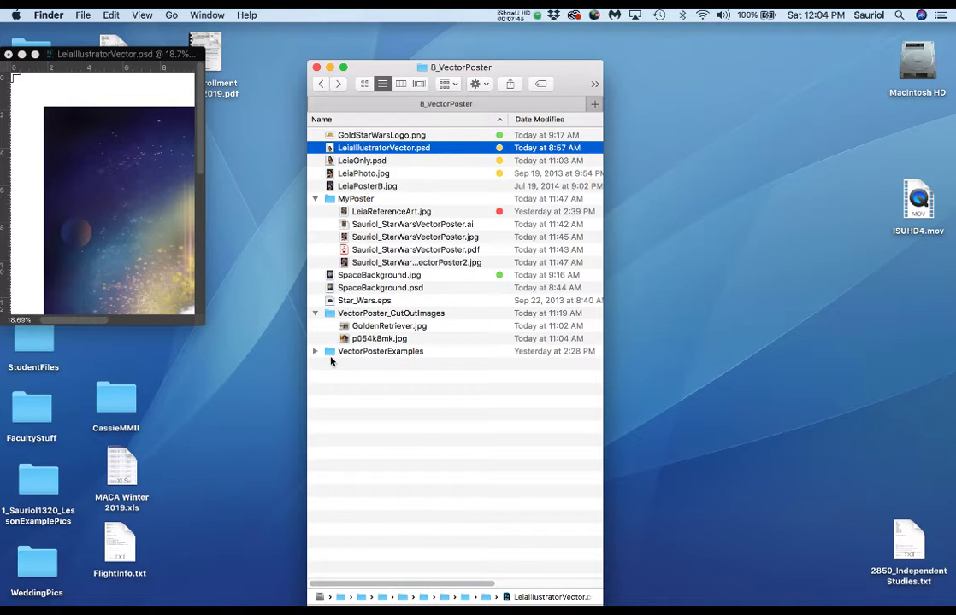
pyautogui.doubleClick(330, 160)
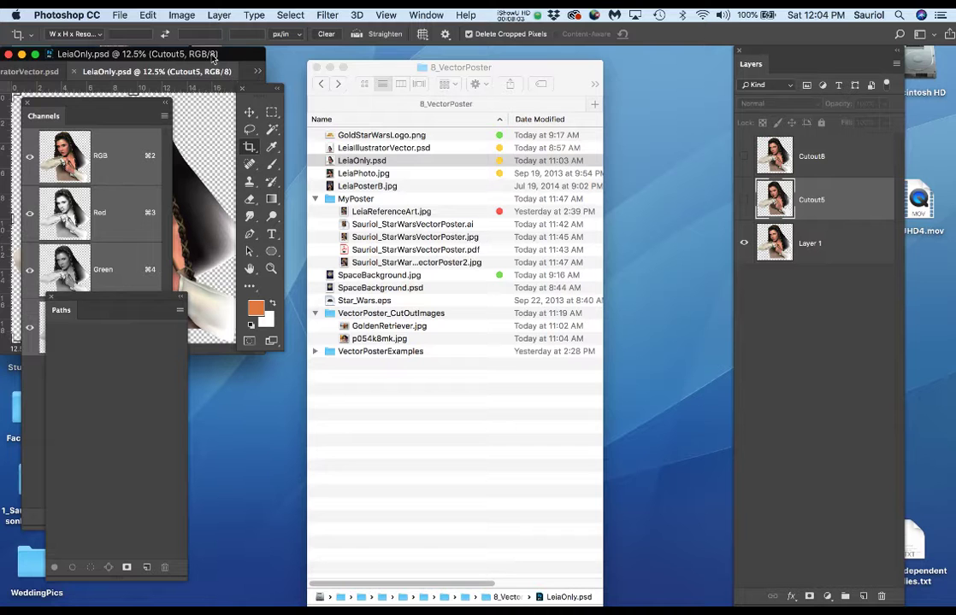
pyautogui.press('f')
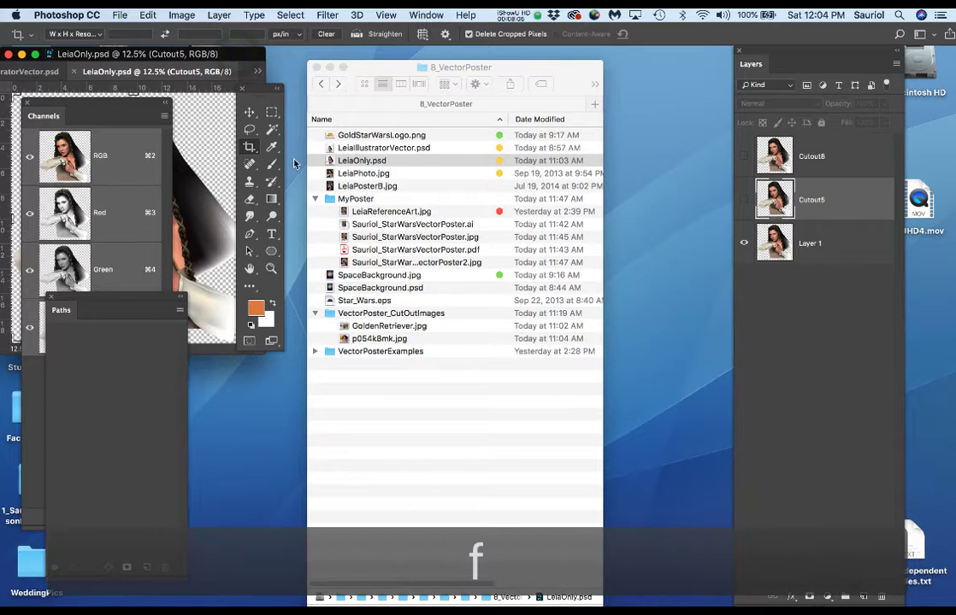
pyautogui.scroll(5, 469, 352)
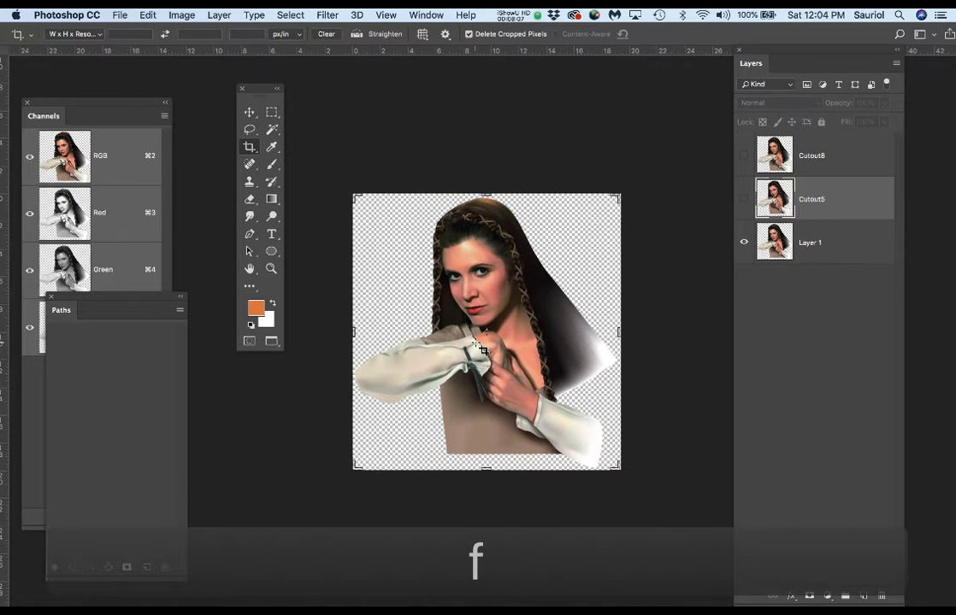
pyautogui.press('super')
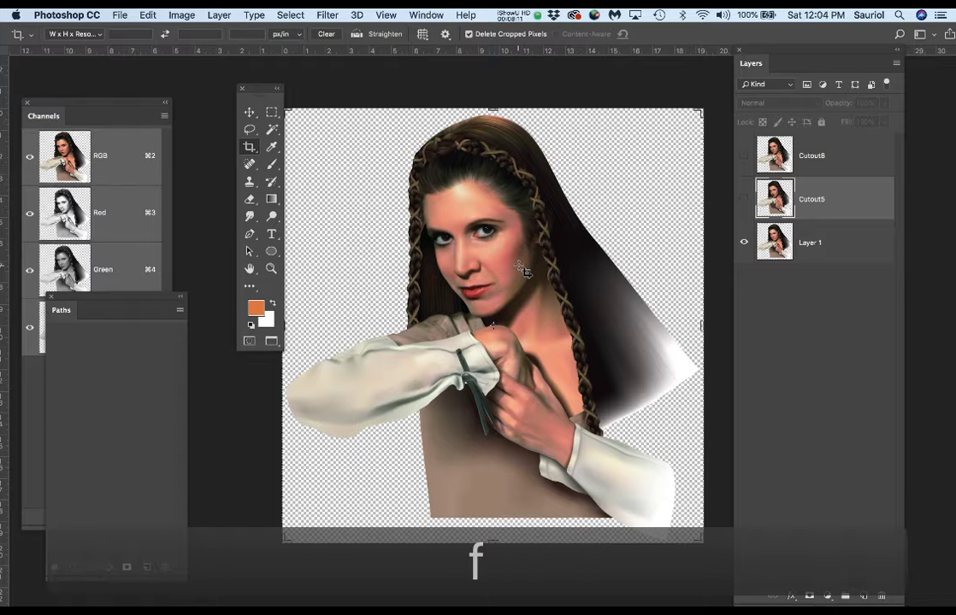
# Step: Switch back to LeiaIllustratorVector.psd, make Layer 10 visible, and expand the Text group with all its layers shown, down to Layer 14
pyautogui.press('super+grave')
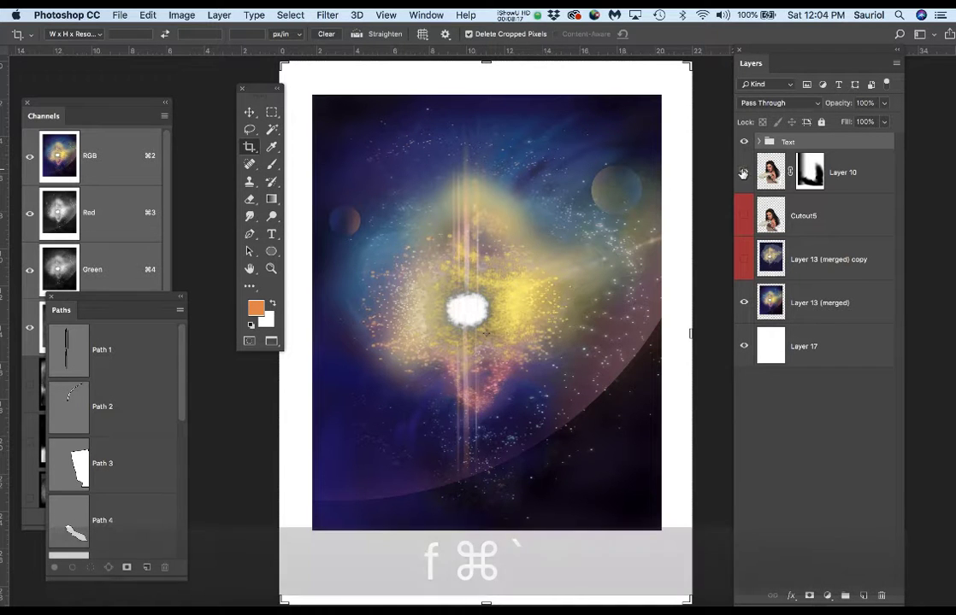
pyautogui.click(743, 171)
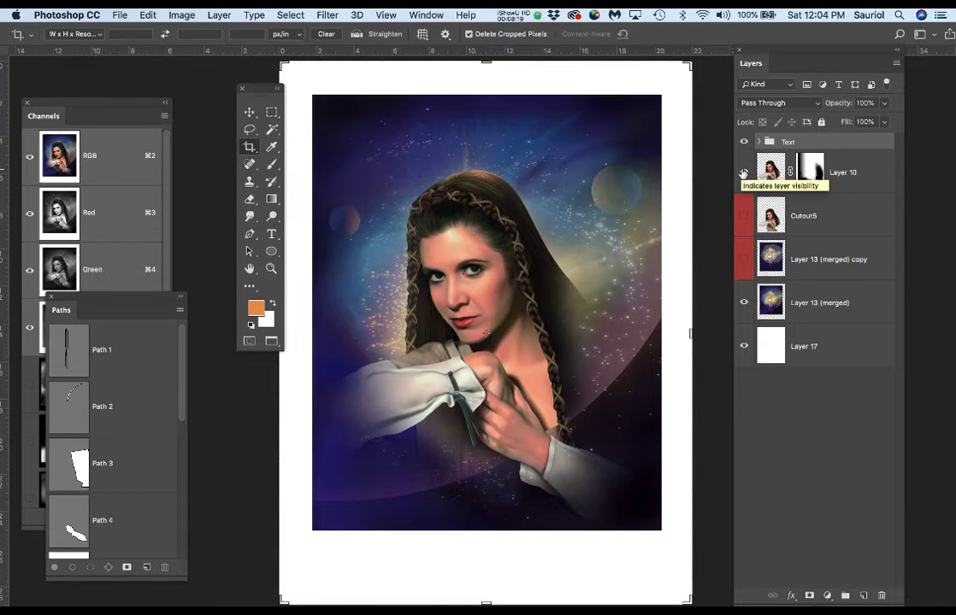
pyautogui.click(743, 172)
pyautogui.click(743, 172)
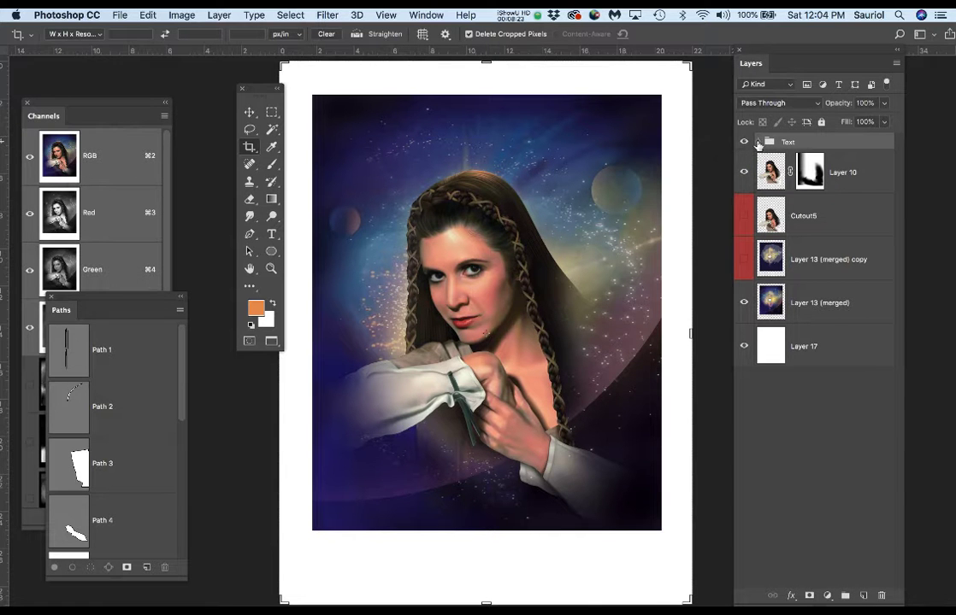
pyautogui.click(757, 143)
pyautogui.click(743, 433)
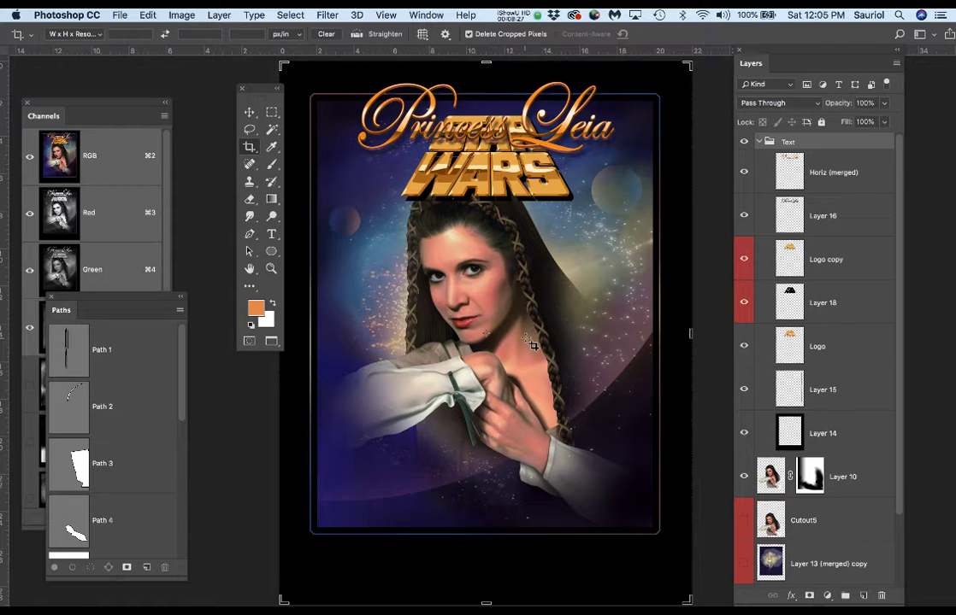
# Step: Examine the assembled Princess Leia poster, inspecting the face detail up close and the overall composition
pyautogui.scroll(-3, 533, 345)
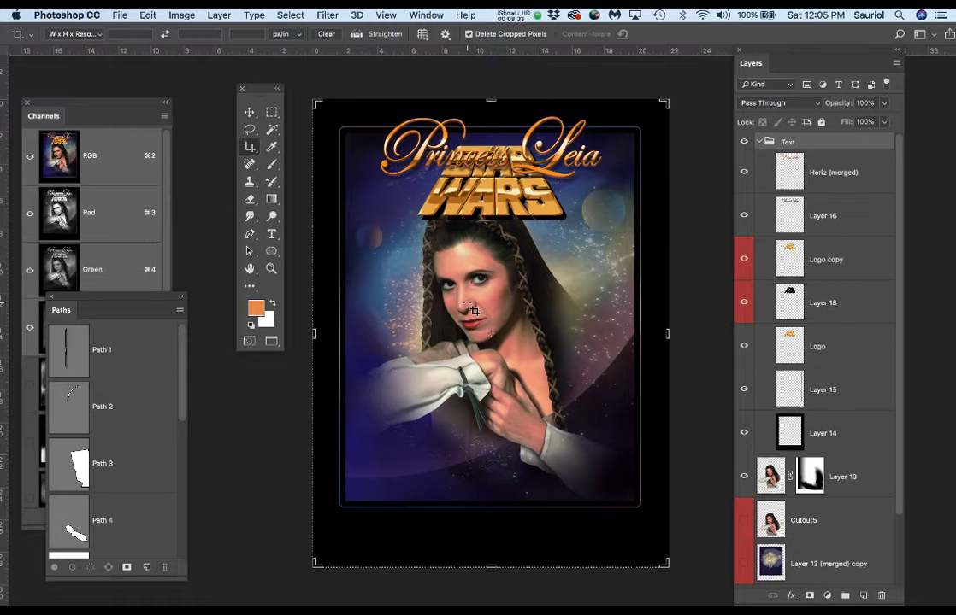
pyautogui.scroll(5, 472, 309)
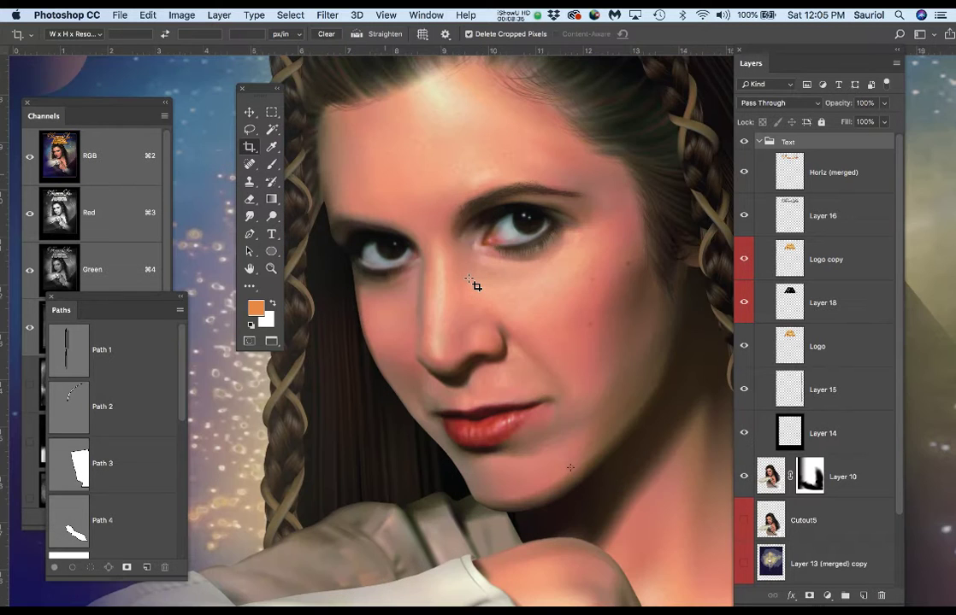
pyautogui.scroll(-5, 469, 280)
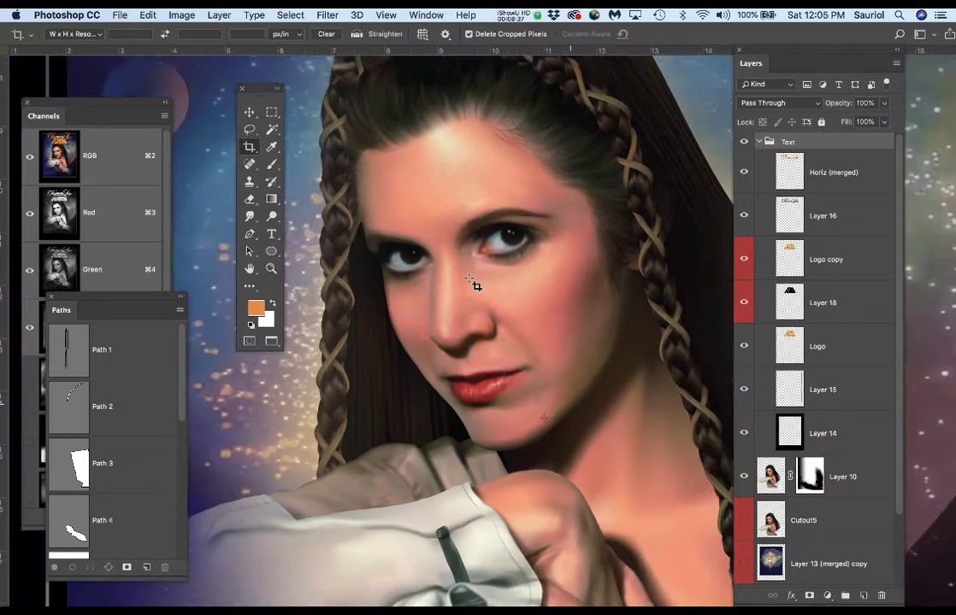
pyautogui.scroll(-4, 470, 281)
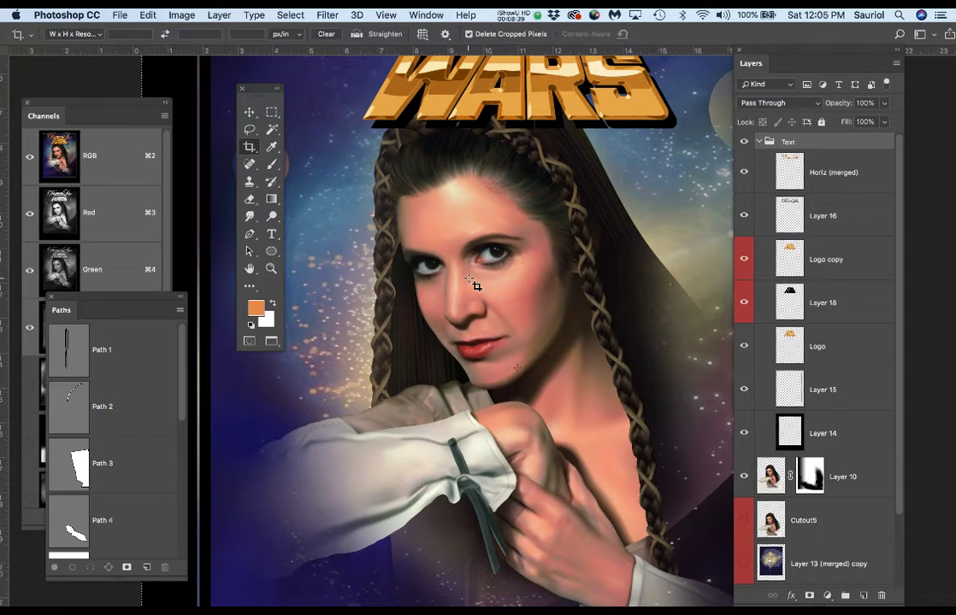
pyautogui.scroll(-4, 472, 283)
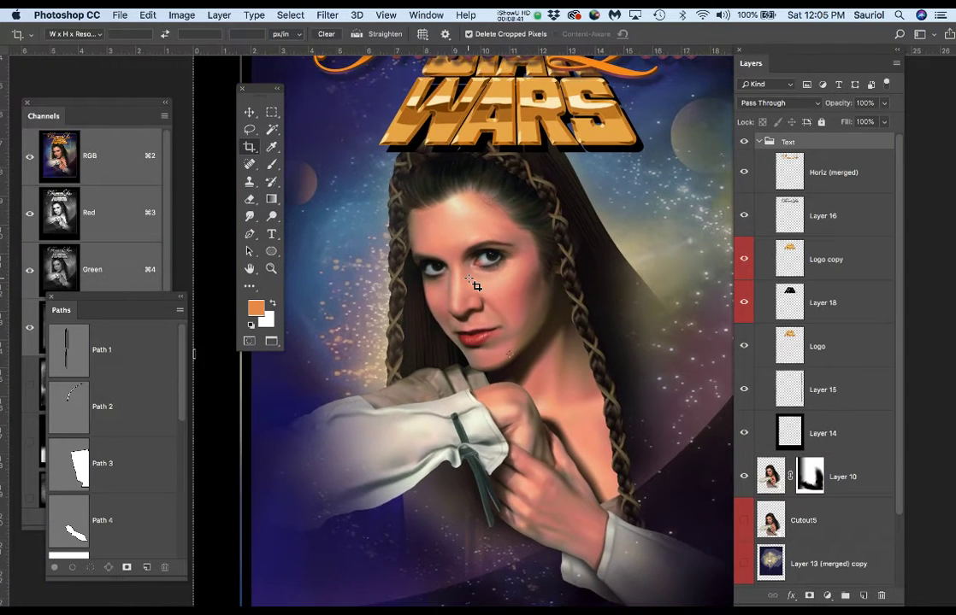
pyautogui.scroll(-2, 471, 281)
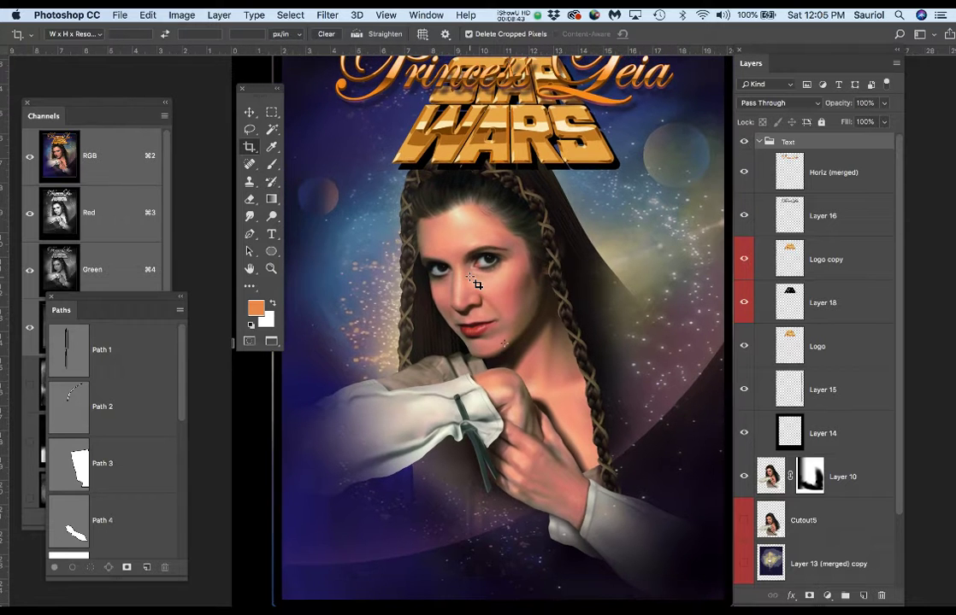
pyautogui.scroll(-1, 473, 282)
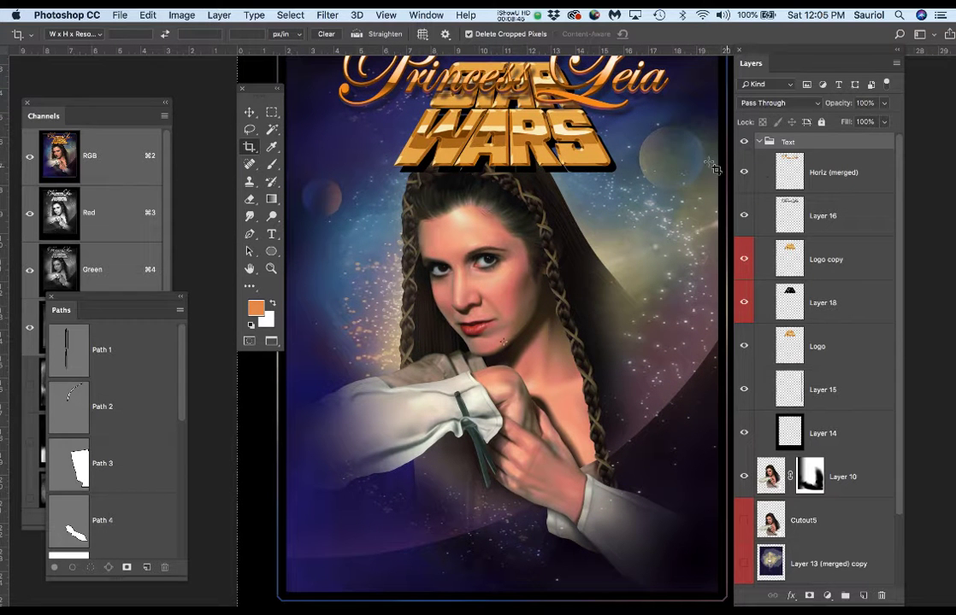
# Step: Hide the Text group and both Layer 13 backgrounds, previewing the cutout-style Layer 13 (merged) copy against the original background
pyautogui.click(744, 142)
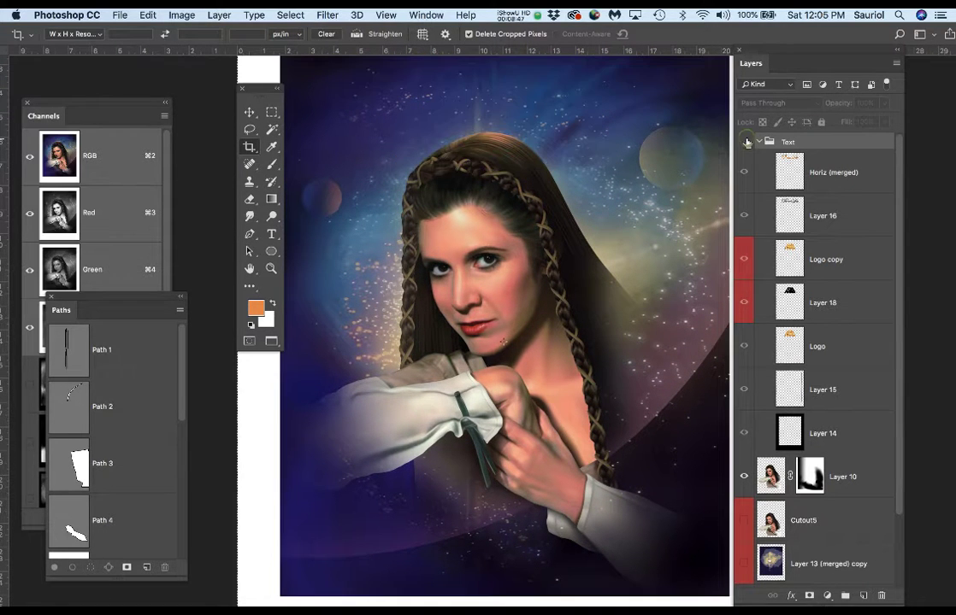
pyautogui.click(651, 256)
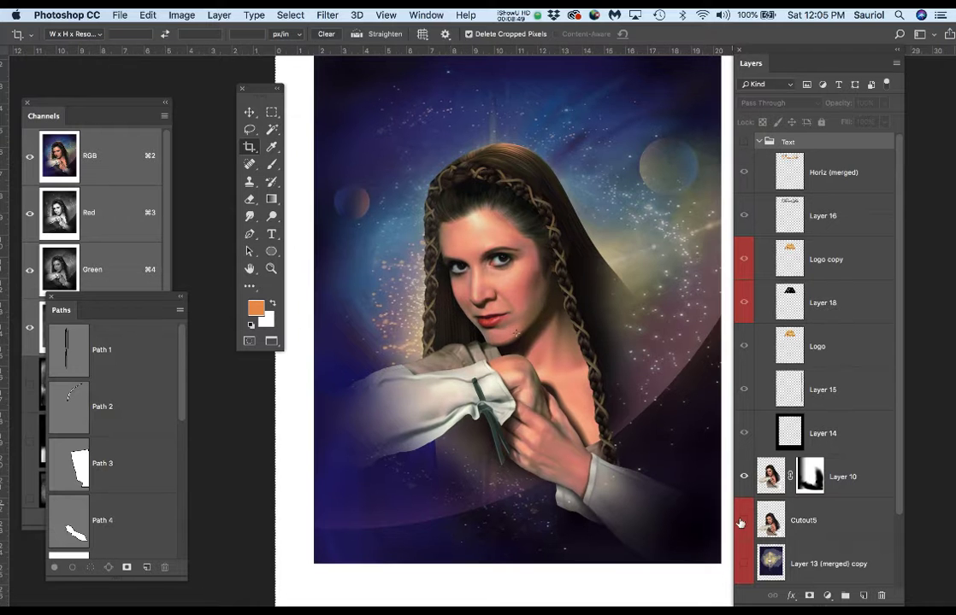
pyautogui.click(743, 566)
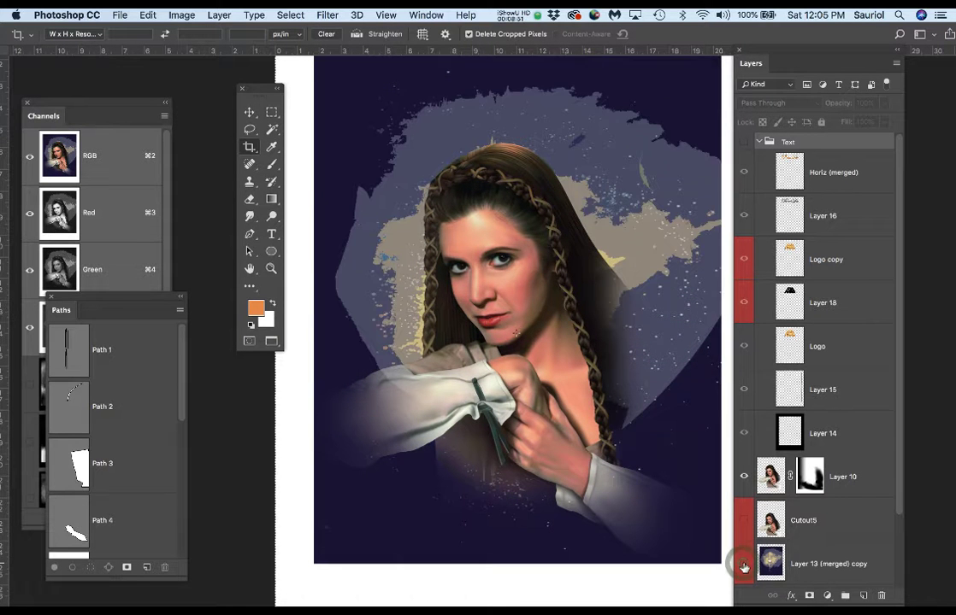
pyautogui.click(745, 565)
pyautogui.scroll(-1, 818, 525)
pyautogui.click(744, 565)
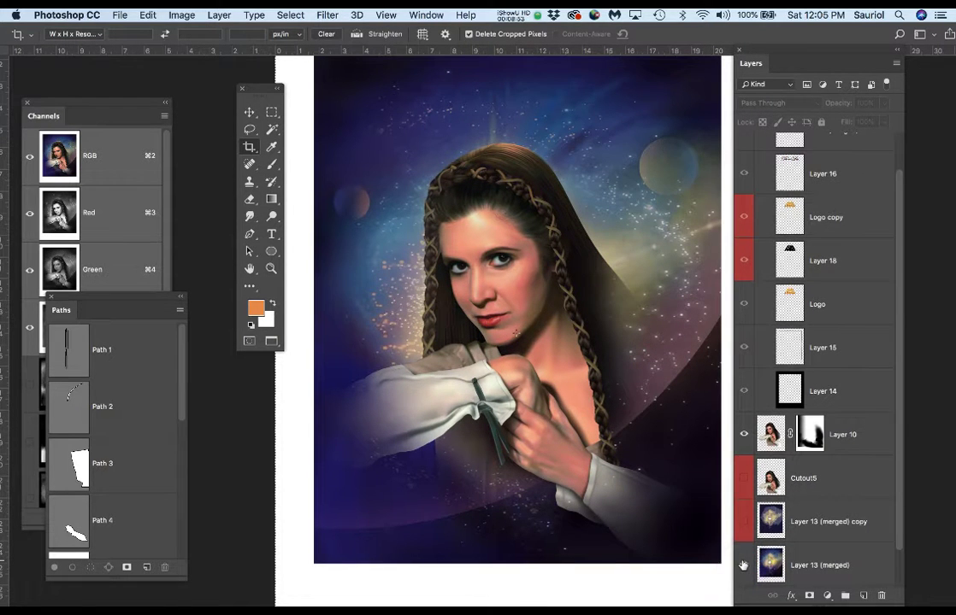
# Step: Compare Layer 10 with the Cutout5 version by toggling each layer's visibility, leaving both hidden
pyautogui.click(743, 436)
pyautogui.click(744, 435)
pyautogui.click(833, 437)
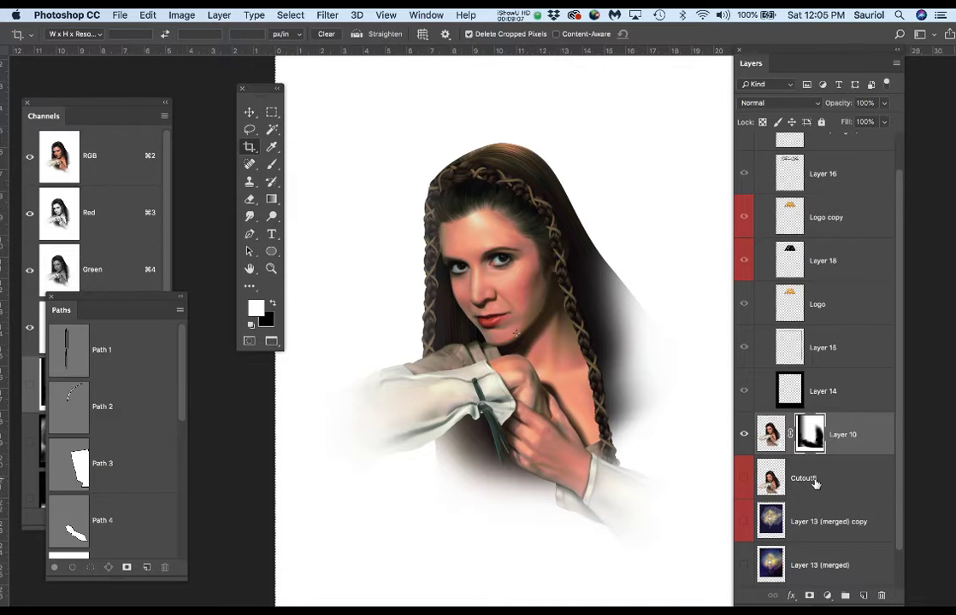
pyautogui.click(744, 435)
pyautogui.click(740, 479)
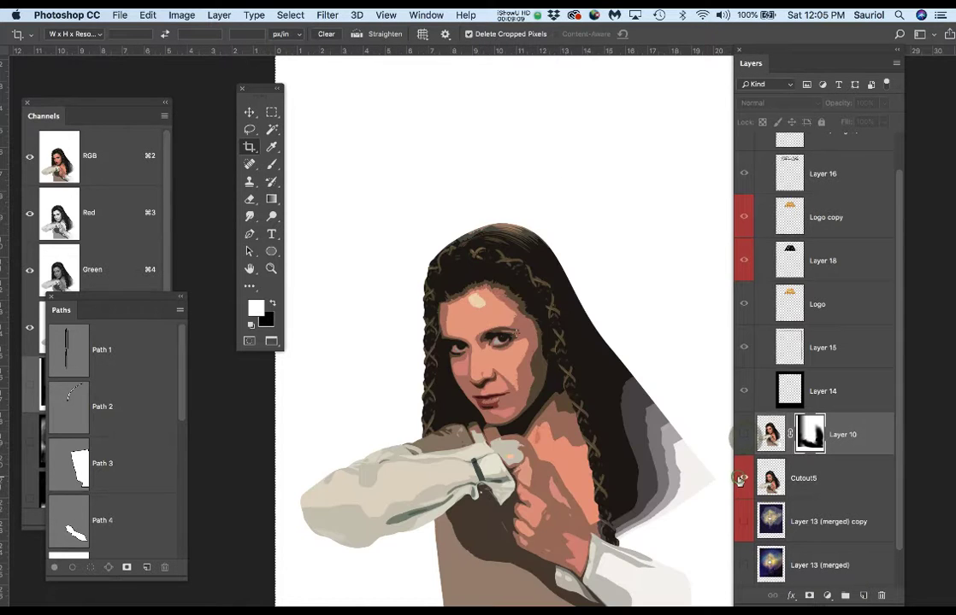
pyautogui.click(740, 480)
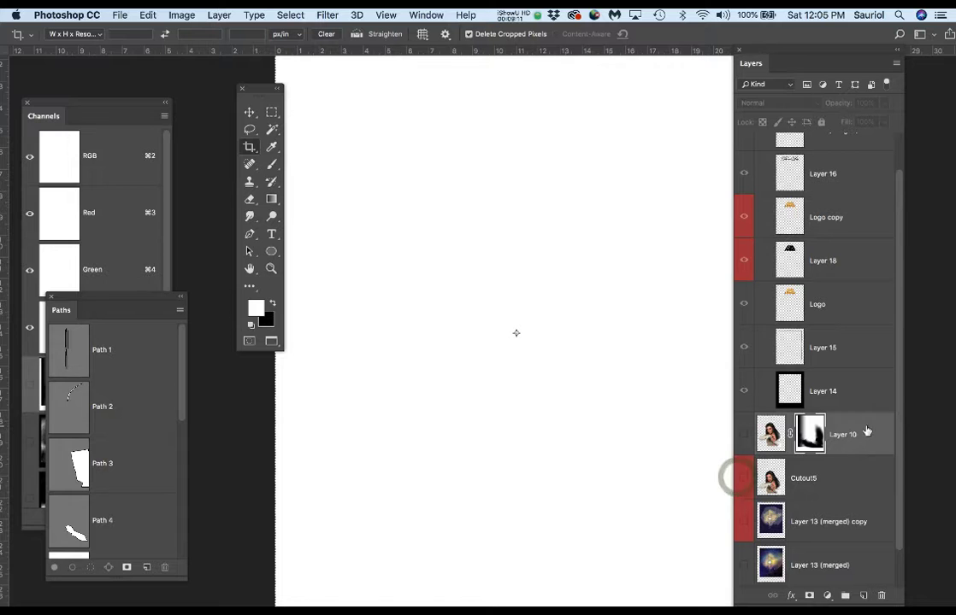
# Step: Collapse the Text group and make the selected Layer 10 visible, with the toolbox moved clear of the canvas
pyautogui.click(869, 429)
pyautogui.scroll(1, 777, 152)
pyautogui.click(760, 143)
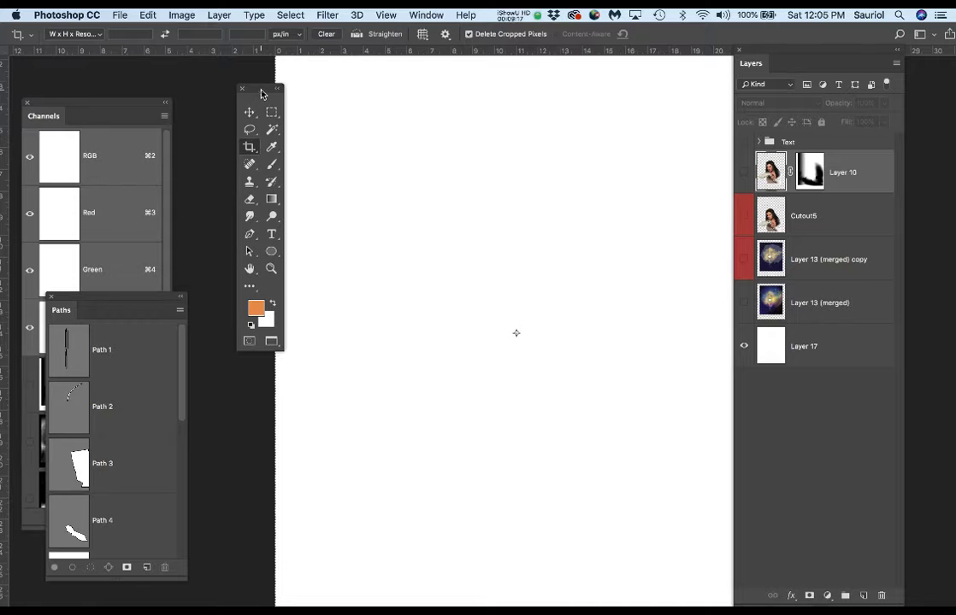
pyautogui.moveTo(261, 94); pyautogui.dragTo(229, 112)
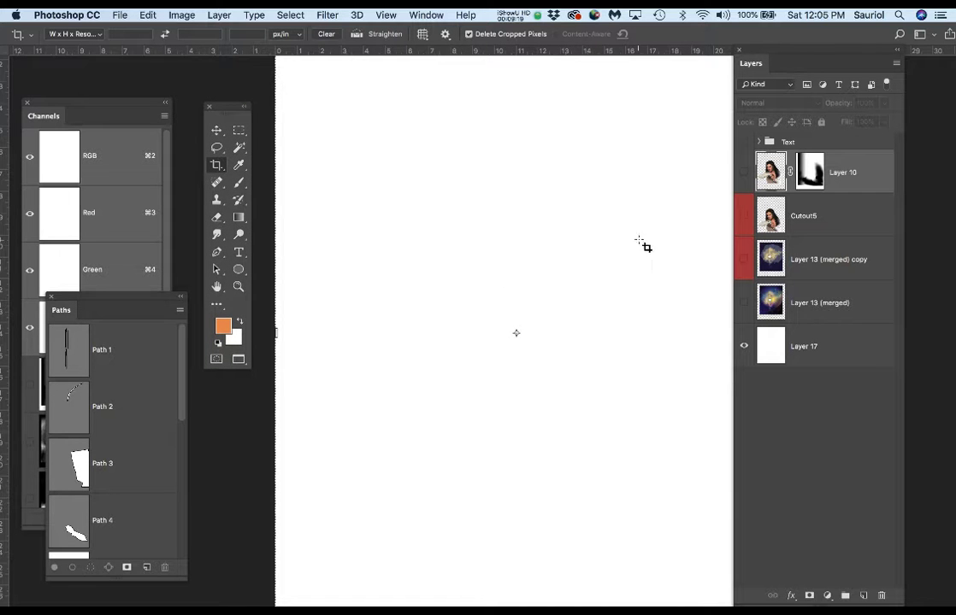
pyautogui.click(744, 174)
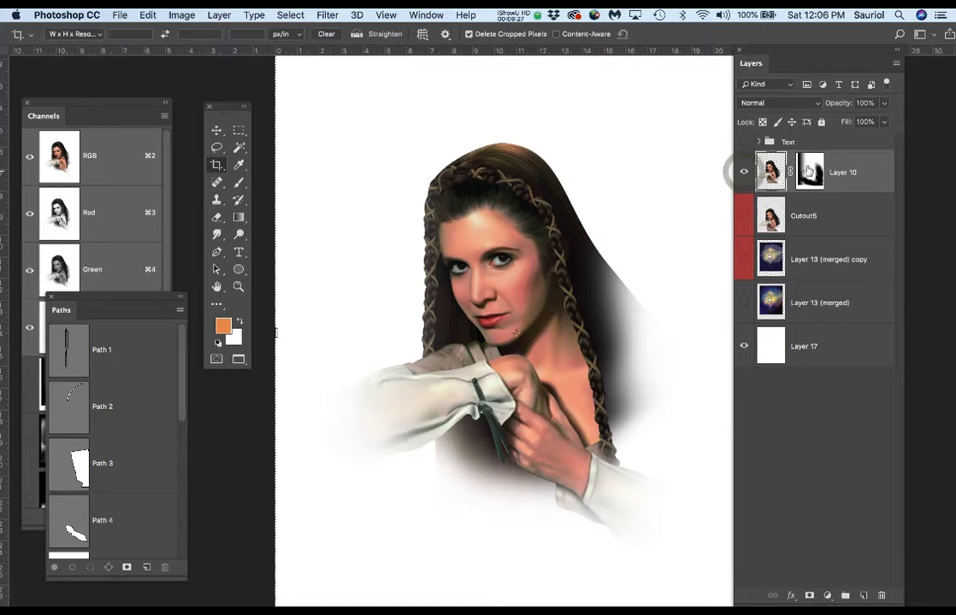
# Step: Duplicate Layer 10, hide the original, and delete the layer mask from the visible copy
pyautogui.moveTo(869, 170)
pyautogui.mouseDown()
pyautogui.moveTo(874, 477)
pyautogui.moveTo(864, 597)
pyautogui.mouseUp()
pyautogui.click(744, 174)
pyautogui.click(744, 216)
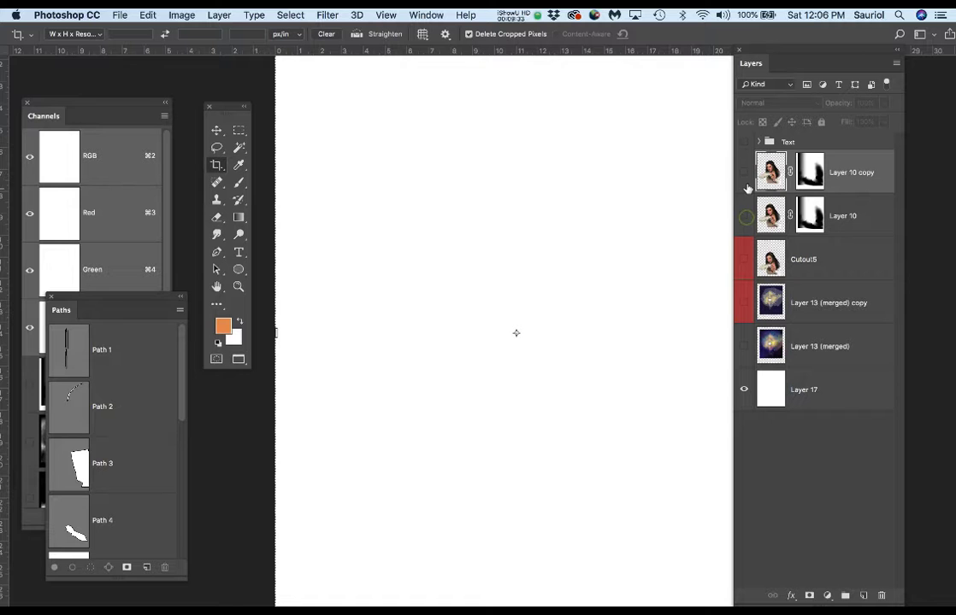
pyautogui.click(744, 172)
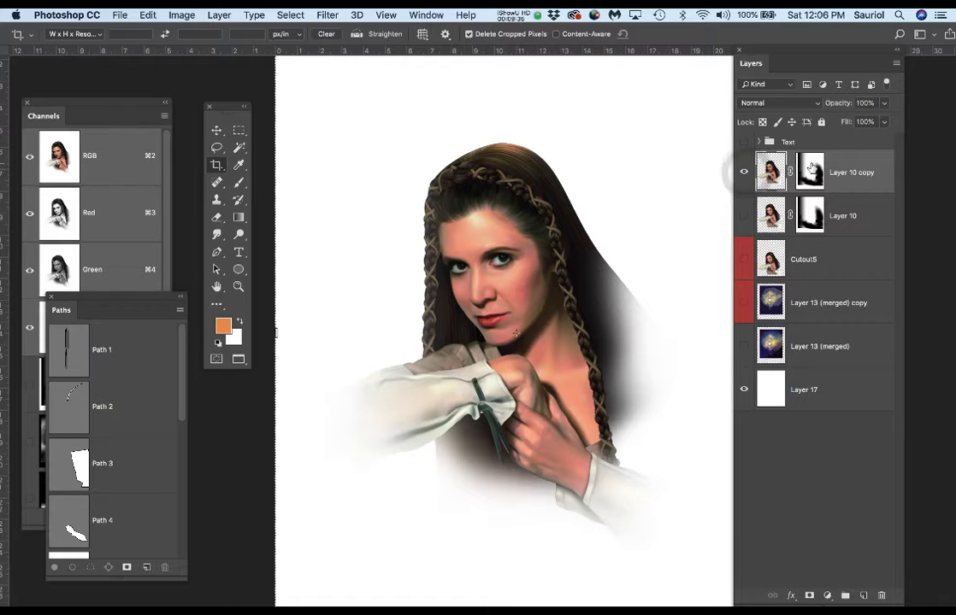
pyautogui.rightClick(812, 168)
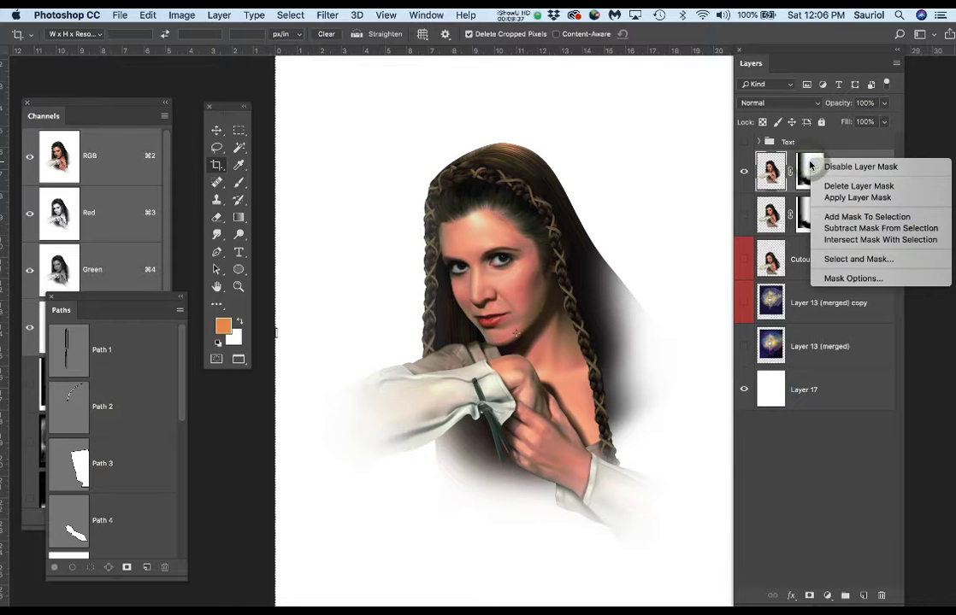
pyautogui.click(838, 186)
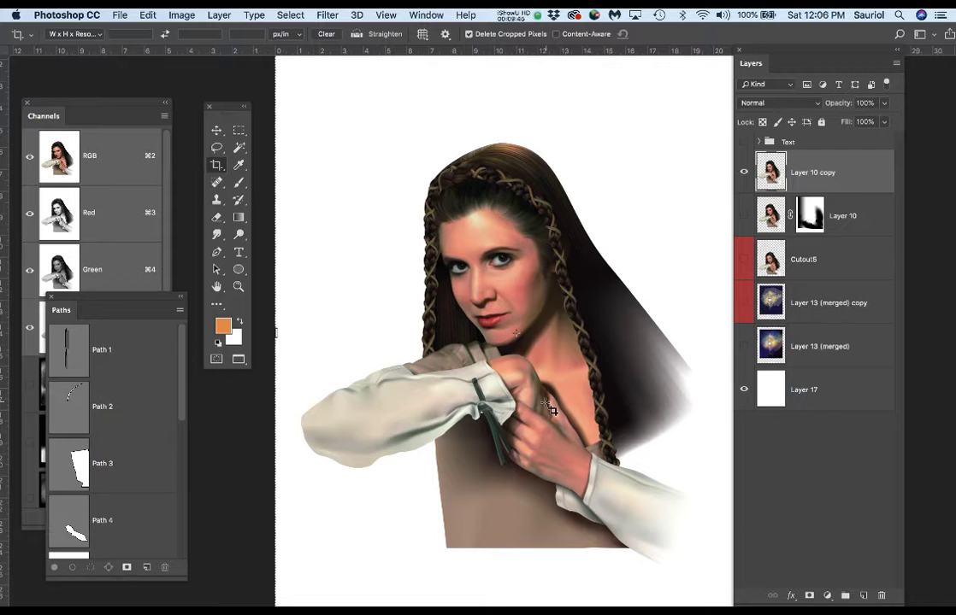
# Step: Duplicate the unmasked Layer 10 copy and hide the lower of the two copies
pyautogui.scroll(1, 571, 403)
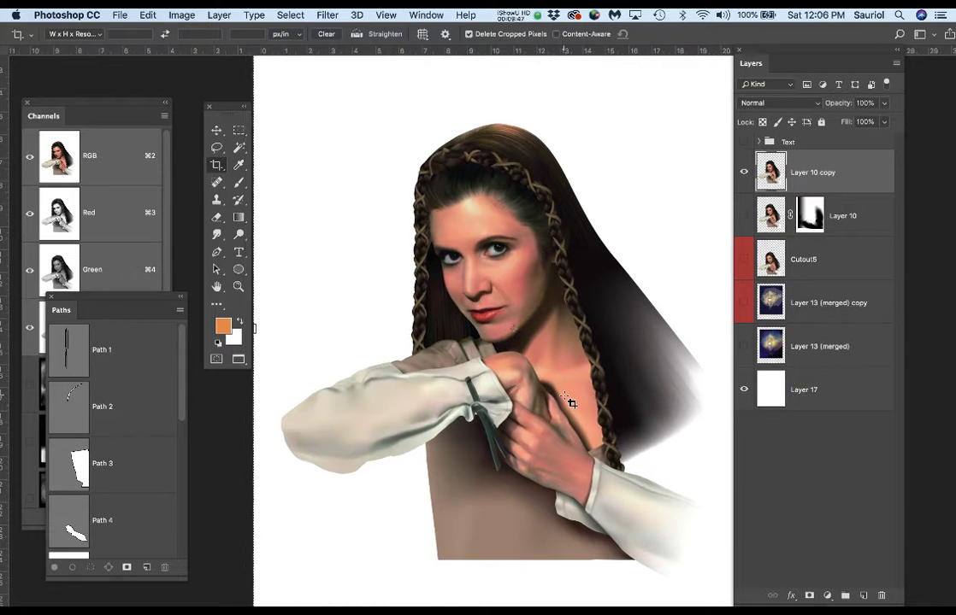
pyautogui.scroll(2, 571, 403)
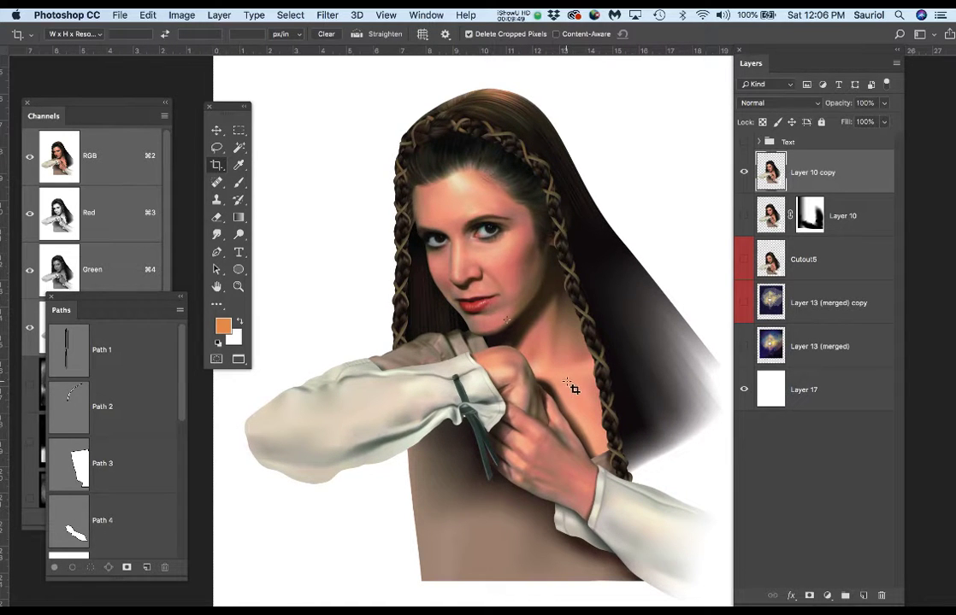
pyautogui.moveTo(567, 381); pyautogui.dragTo(547, 360)
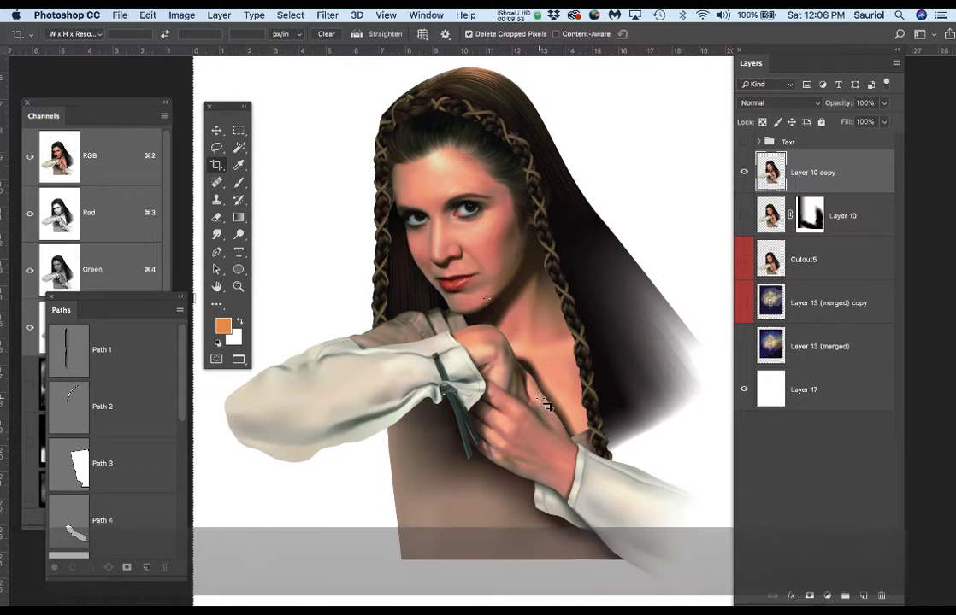
pyautogui.moveTo(225, 100); pyautogui.dragTo(210, 73)
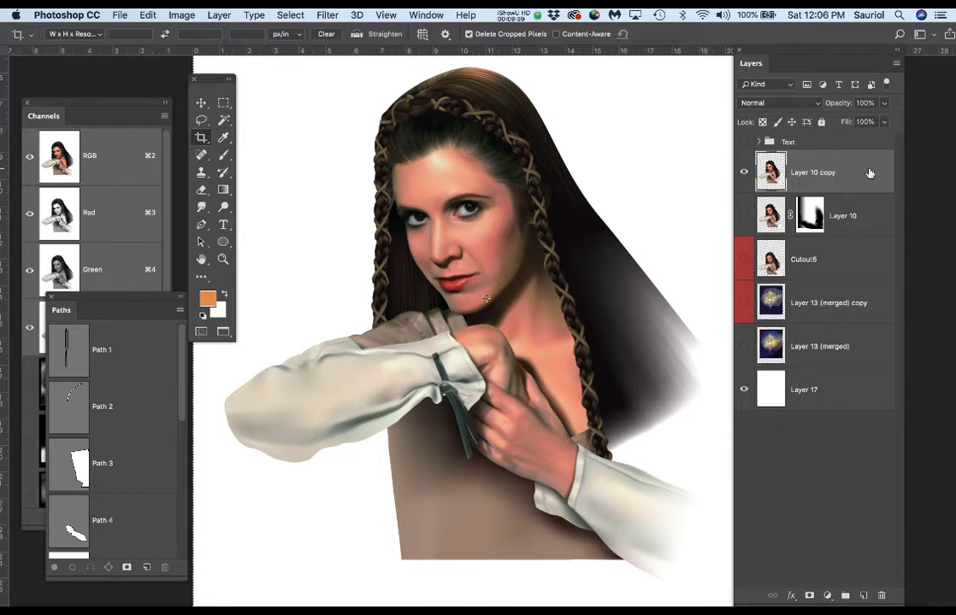
pyautogui.moveTo(869, 174); pyautogui.dragTo(864, 596)
pyautogui.click(744, 216)
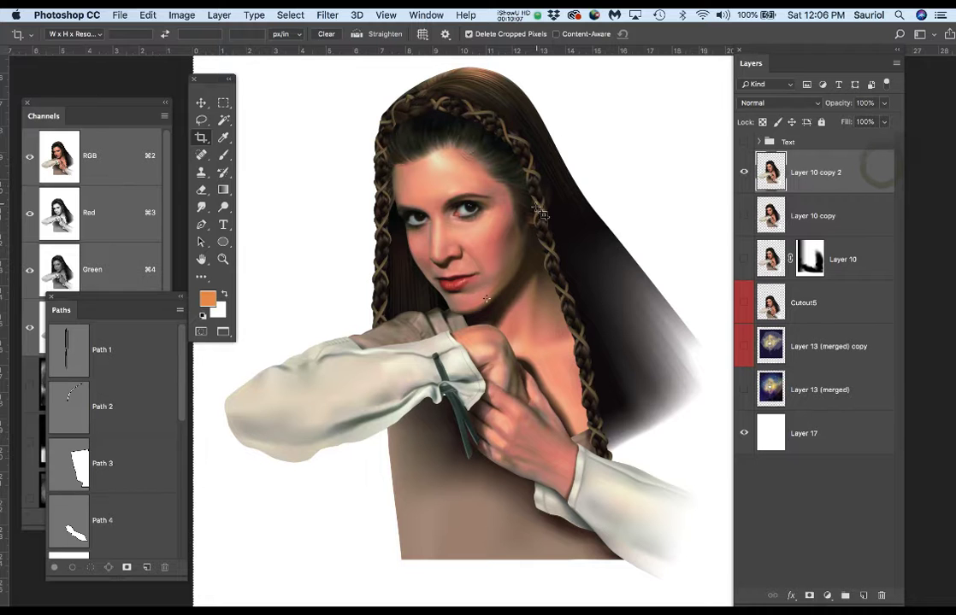
# Step: Open the Filter Gallery's Cutout filter for Layer 10 copy 2 and enlarge the whole figure in the preview
pyautogui.scroll(2, 496, 190)
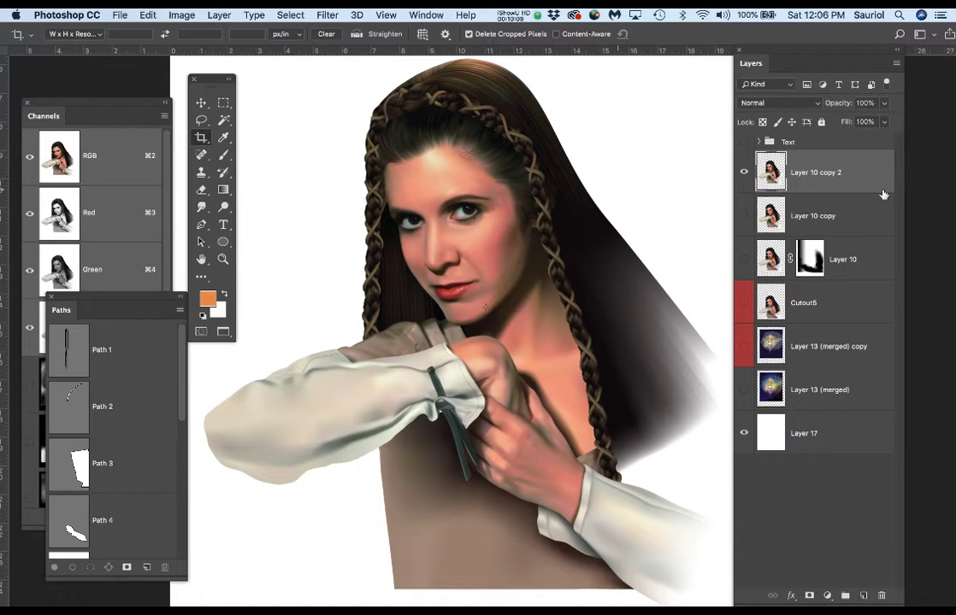
pyautogui.click(283, 12)
pyautogui.moveTo(339, 15)
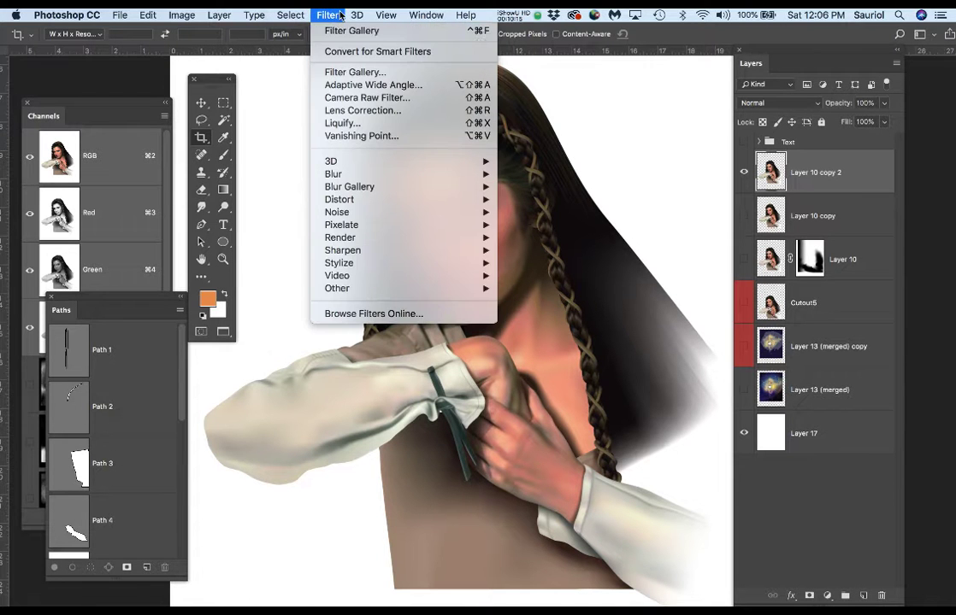
pyautogui.click(355, 72)
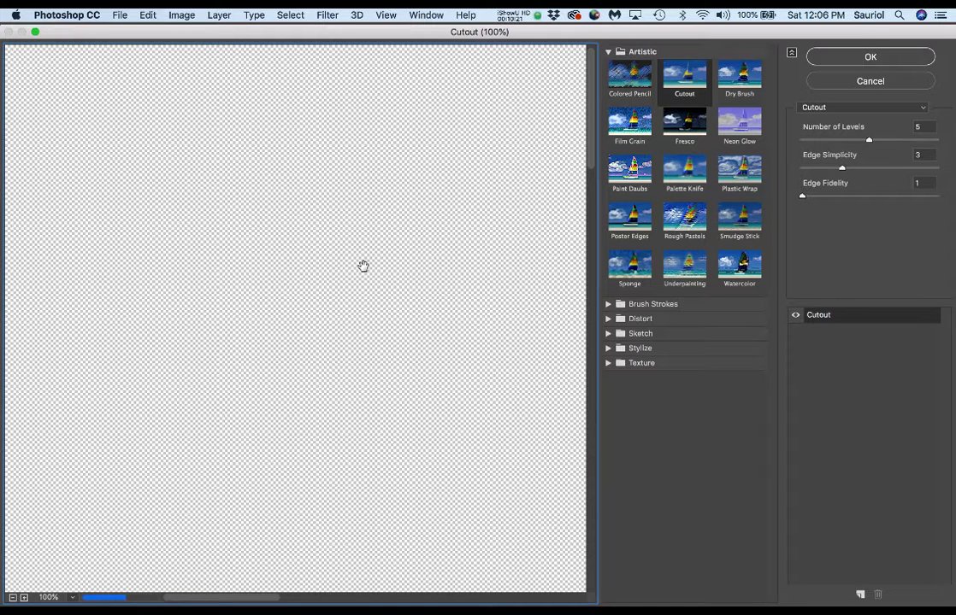
pyautogui.press('alt')
pyautogui.press('super+0')
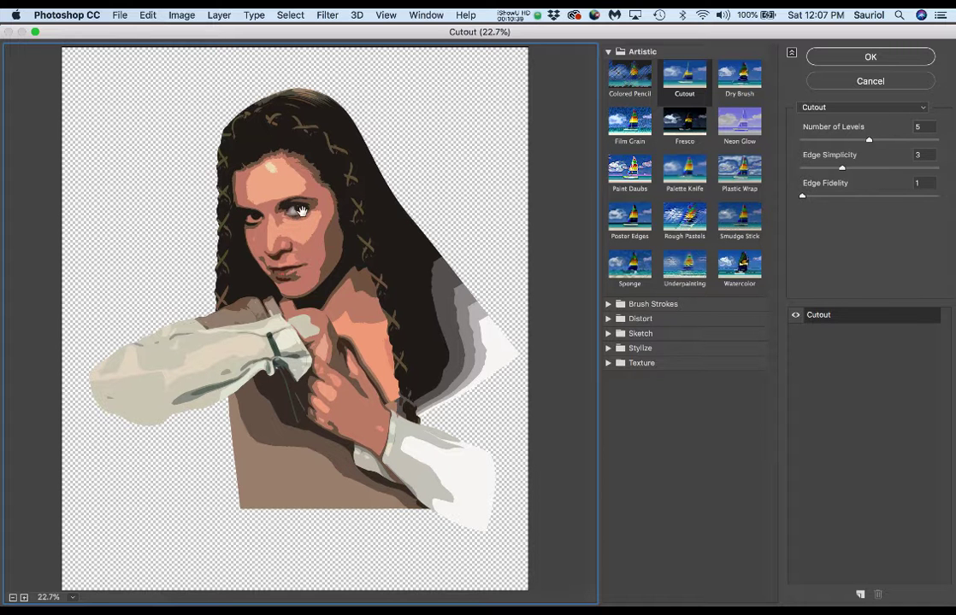
pyautogui.scroll(2, 295, 208)
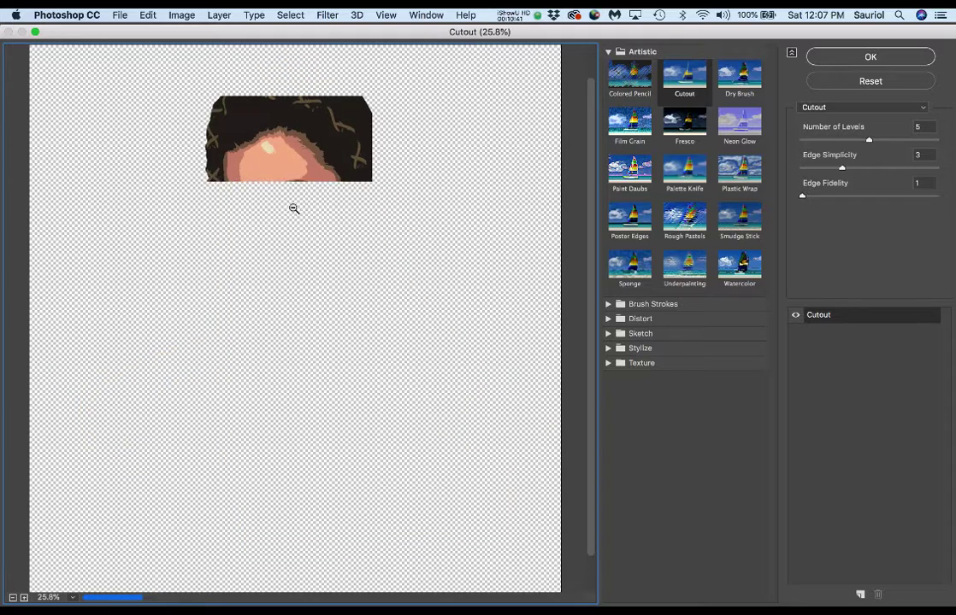
pyautogui.scroll(1, 293, 207)
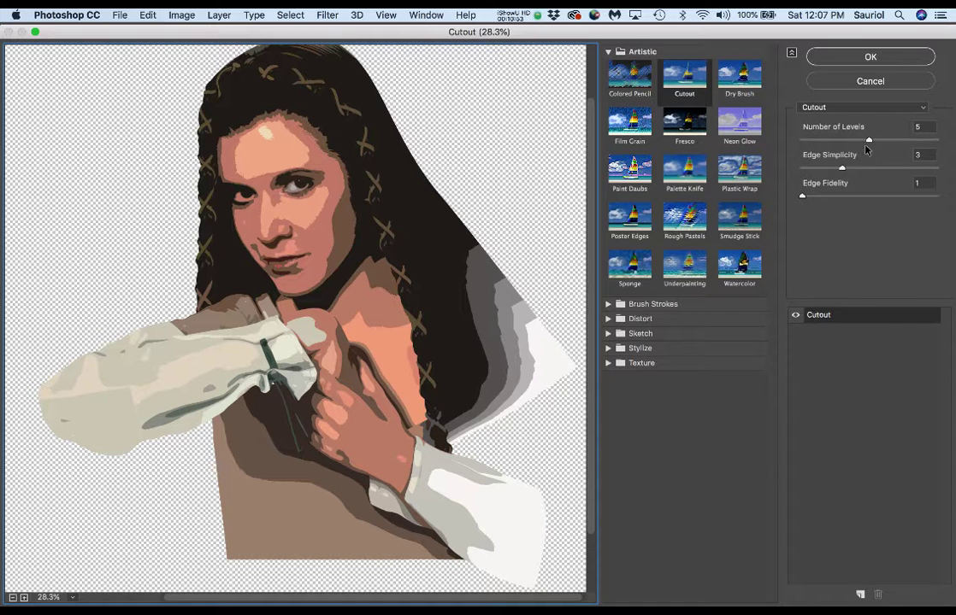
# Step: Try the Cutout filter's Number of Levels at 6, 7 and 8, and return it to 5
pyautogui.click(873, 140)
pyautogui.moveTo(877, 141); pyautogui.dragTo(885, 142)
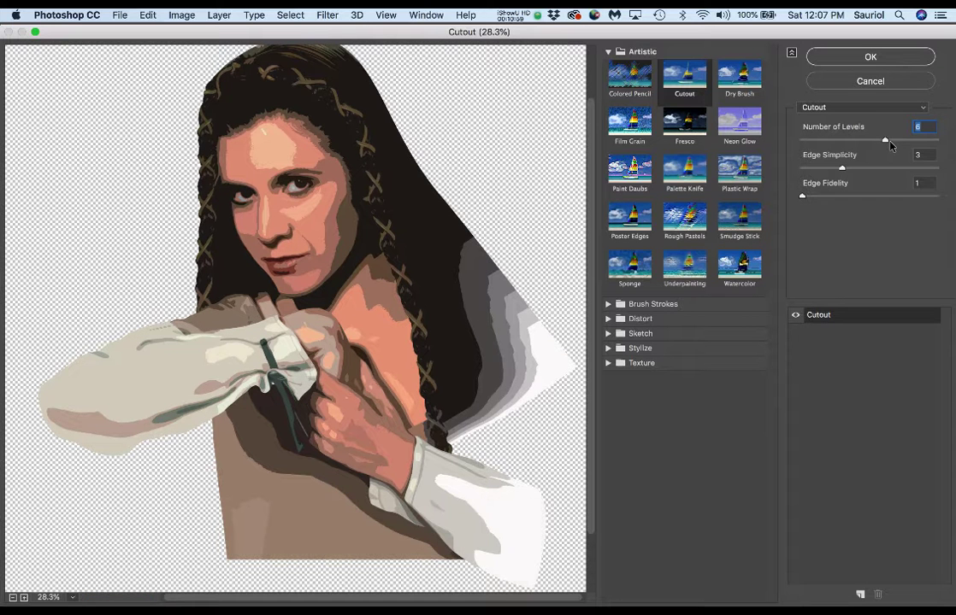
pyautogui.moveTo(885, 142); pyautogui.dragTo(902, 142)
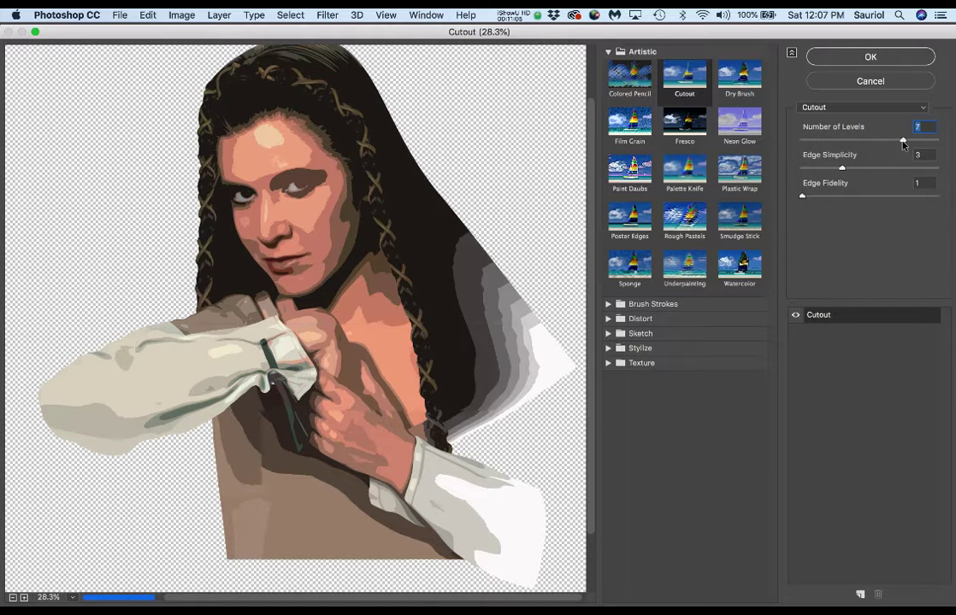
pyautogui.moveTo(903, 142); pyautogui.dragTo(929, 142)
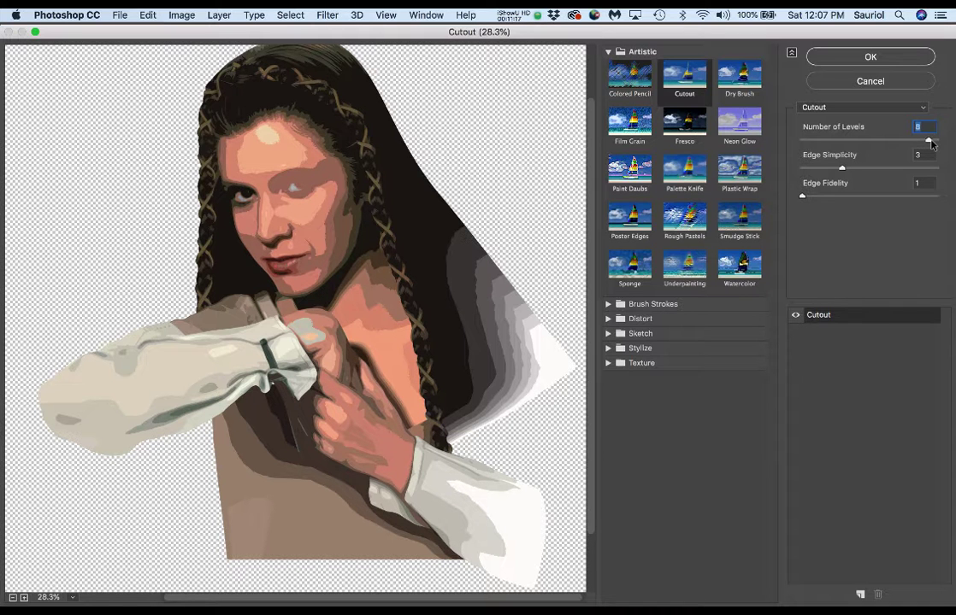
pyautogui.moveTo(885, 143); pyautogui.dragTo(875, 141)
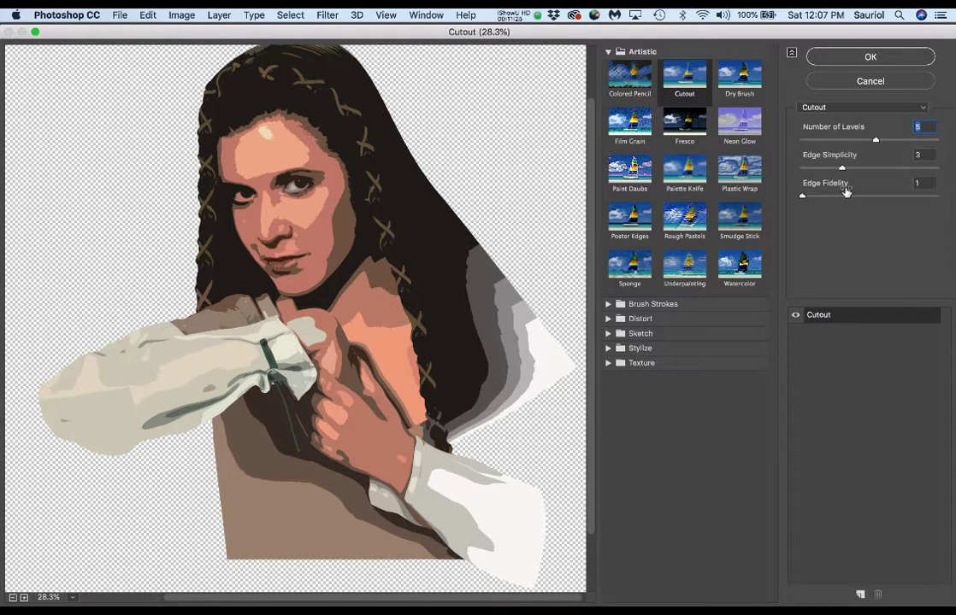
# Step: Test Edge Simplicity values of 7, 6 and 5 in the Cutout filter, and settle on 4
pyautogui.moveTo(841, 170); pyautogui.dragTo(895, 171)
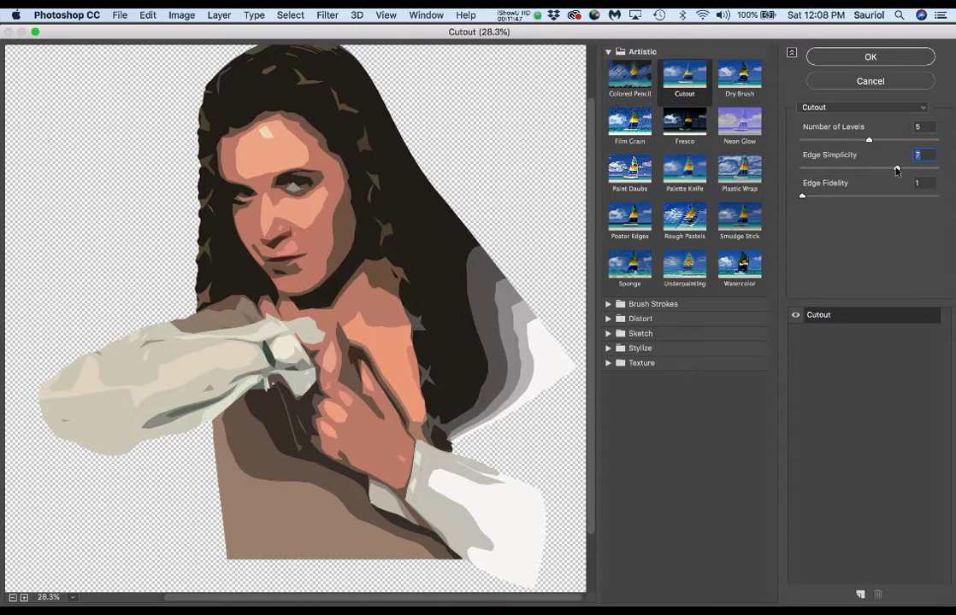
pyautogui.moveTo(892, 168); pyautogui.dragTo(881, 169)
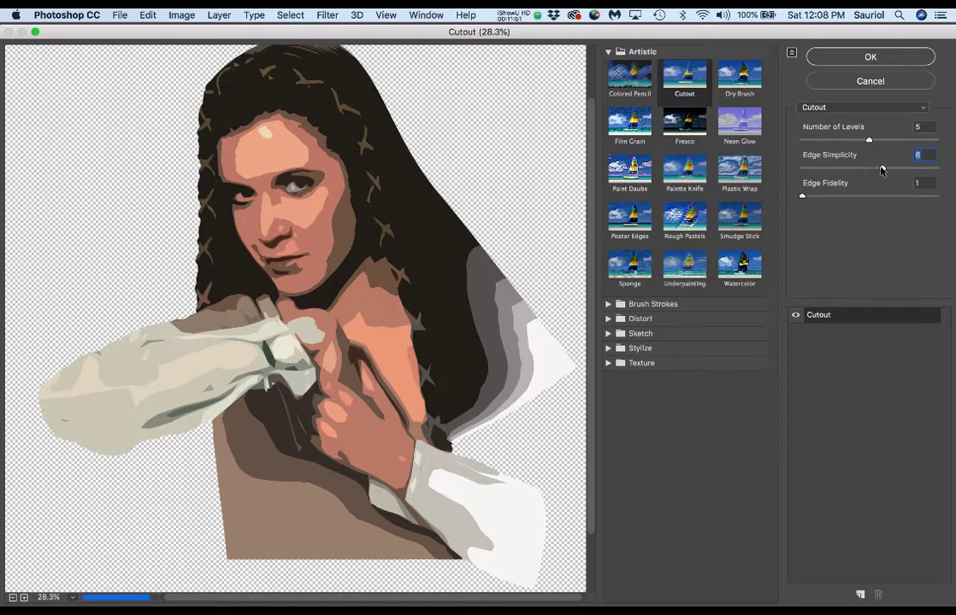
pyautogui.moveTo(881, 169); pyautogui.dragTo(868, 173)
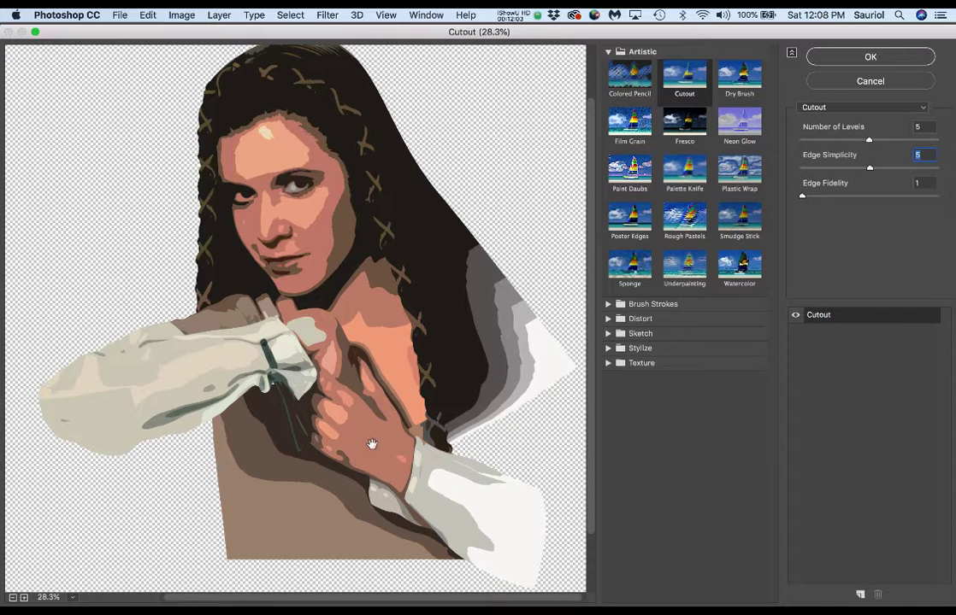
pyautogui.moveTo(870, 170); pyautogui.dragTo(855, 176)
# Step: Preview the Cutout effect with 4 levels, restore Number of Levels to 5, and apply the filter
pyautogui.moveTo(867, 144); pyautogui.dragTo(856, 142)
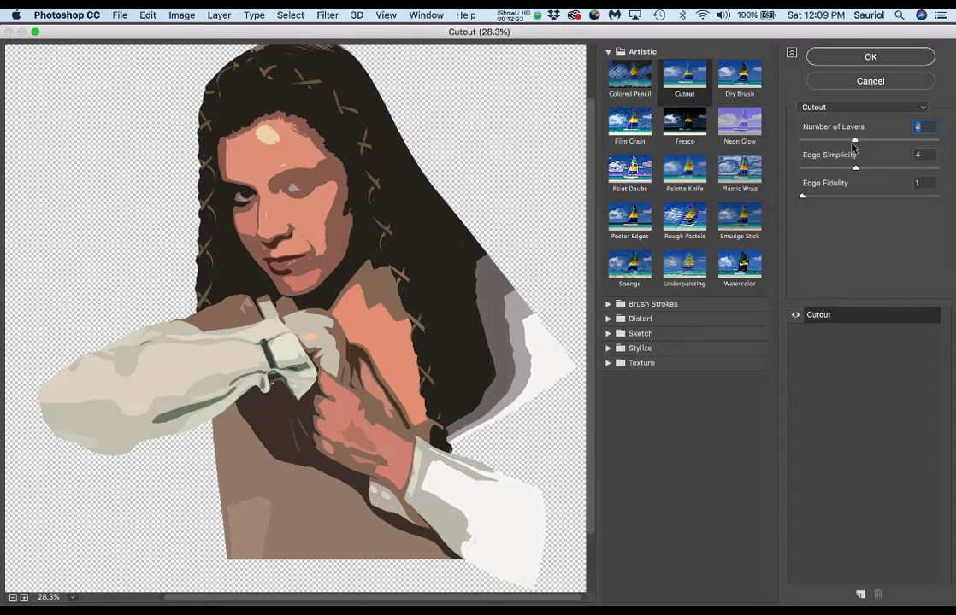
pyautogui.moveTo(855, 142); pyautogui.dragTo(867, 143)
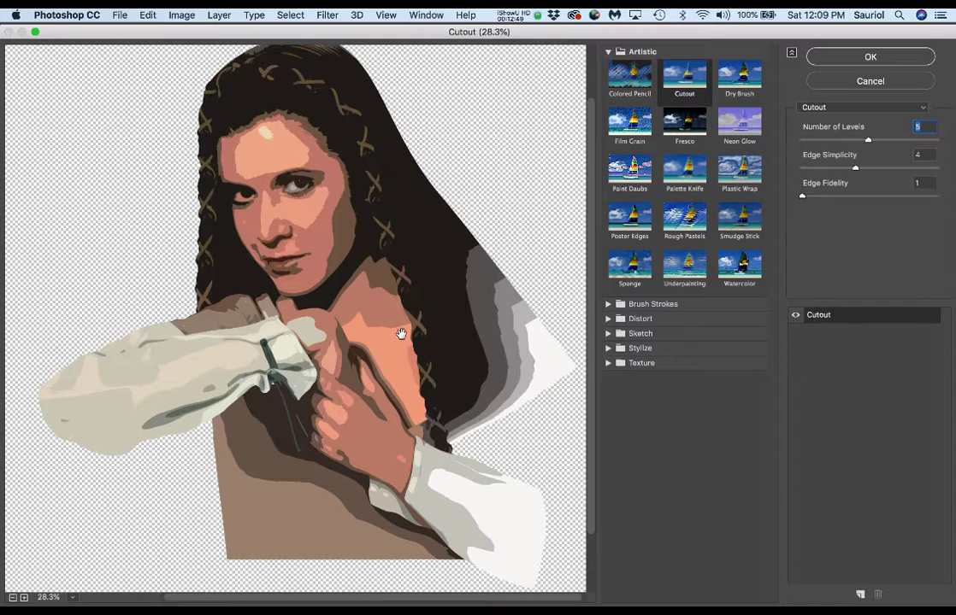
pyautogui.click(889, 59)
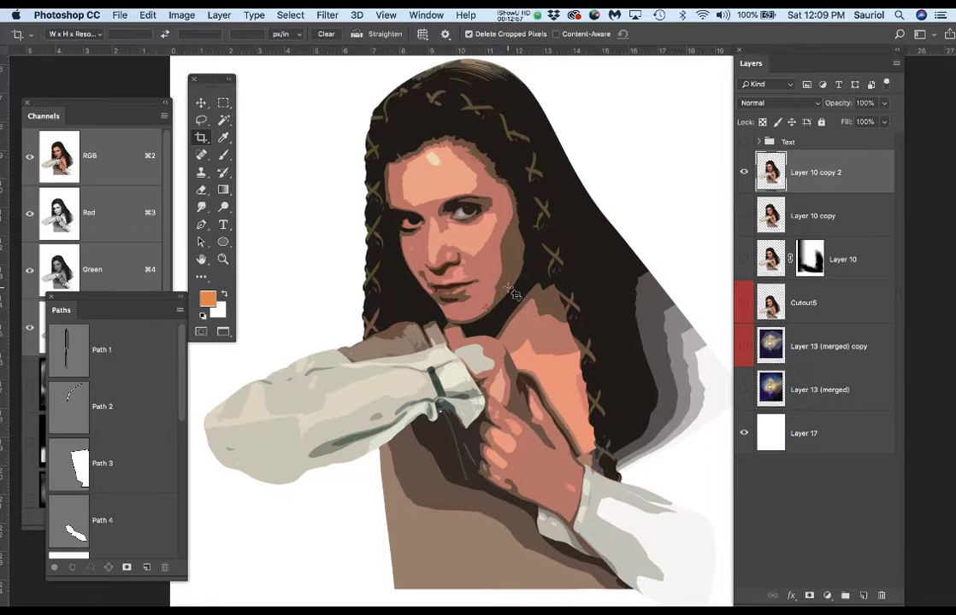
pyautogui.scroll(-5, 509, 286)
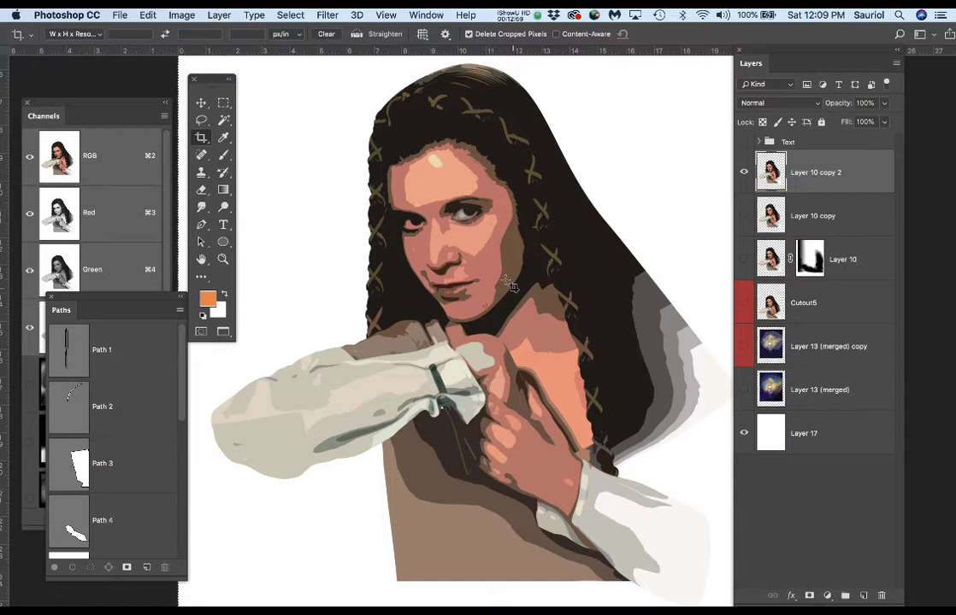
pyautogui.click(139, 14)
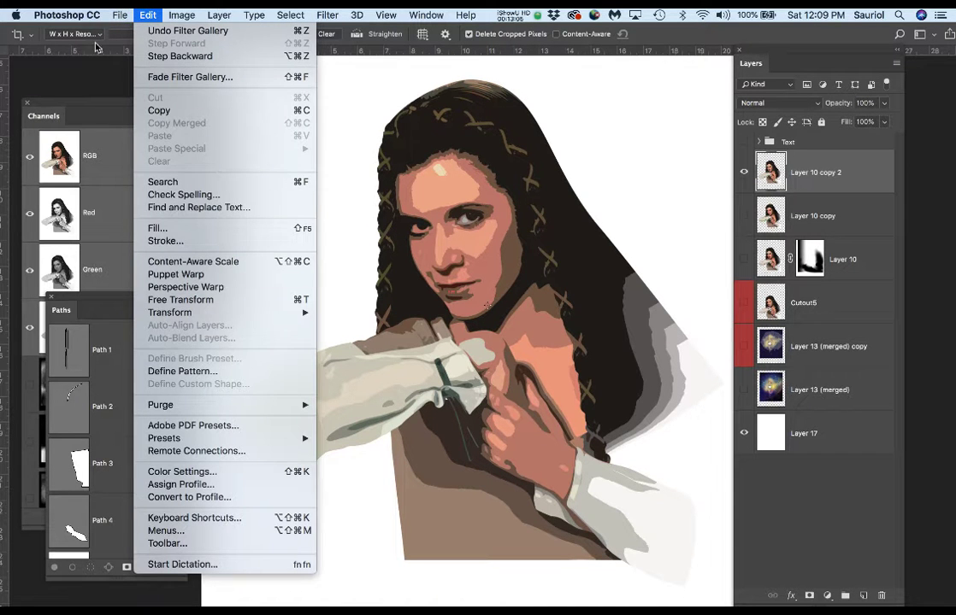
pyautogui.moveTo(120, 15)
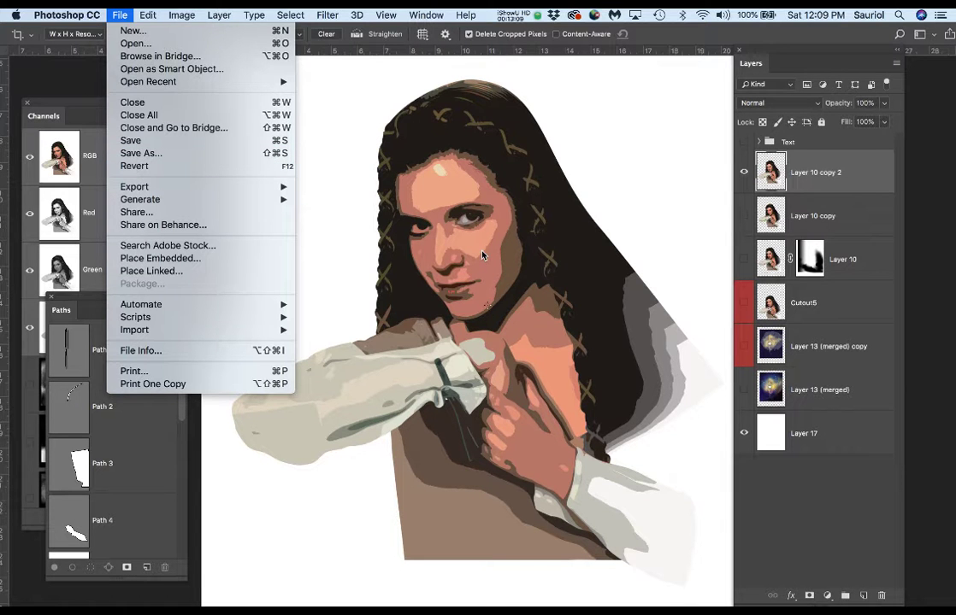
pyautogui.click(600, 153)
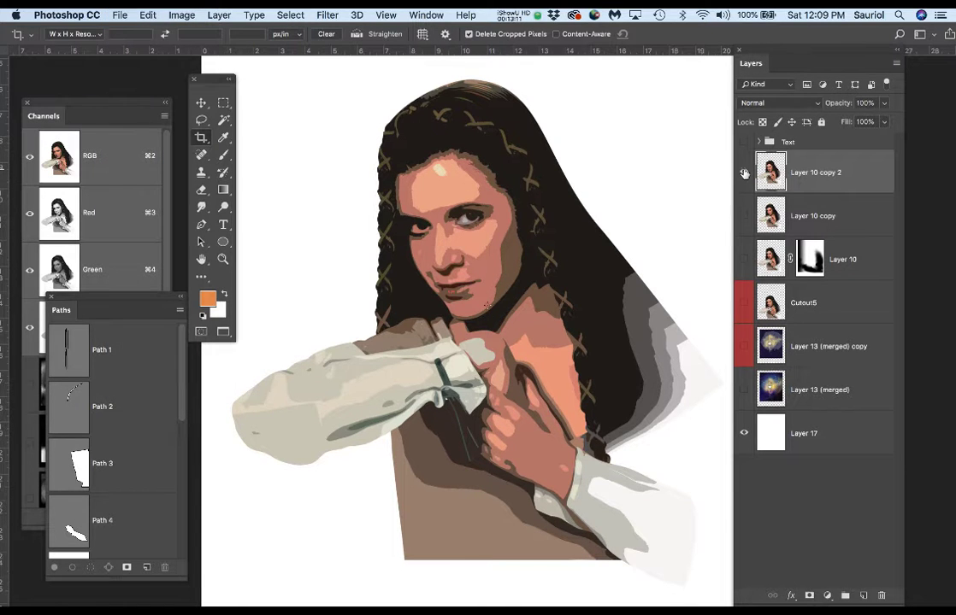
# Step: Hide Layer 10 copy 2, show Layer 13 (merged), and compare it with its simplified version, Layer 13 (merged) copy
pyautogui.click(743, 172)
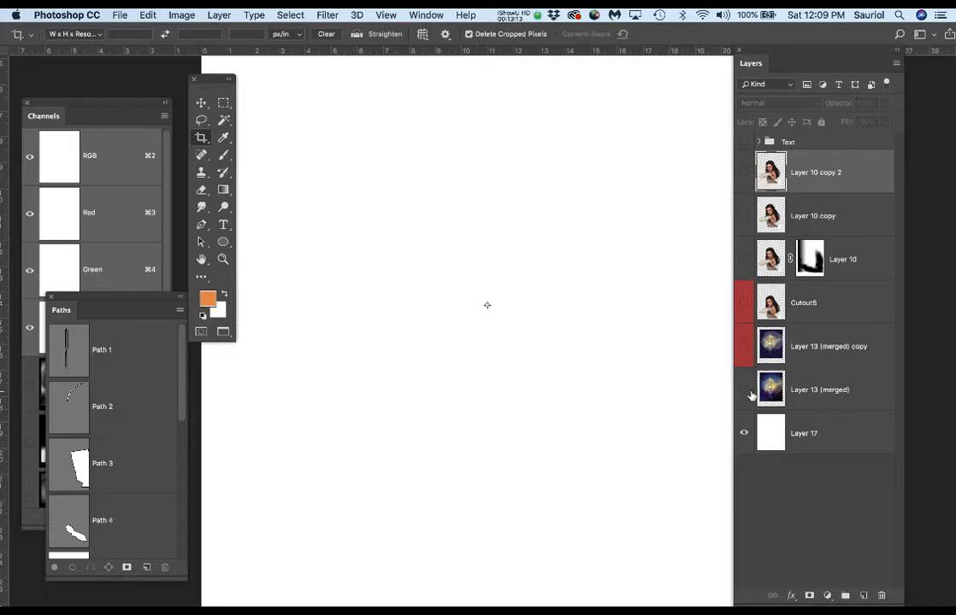
pyautogui.click(744, 390)
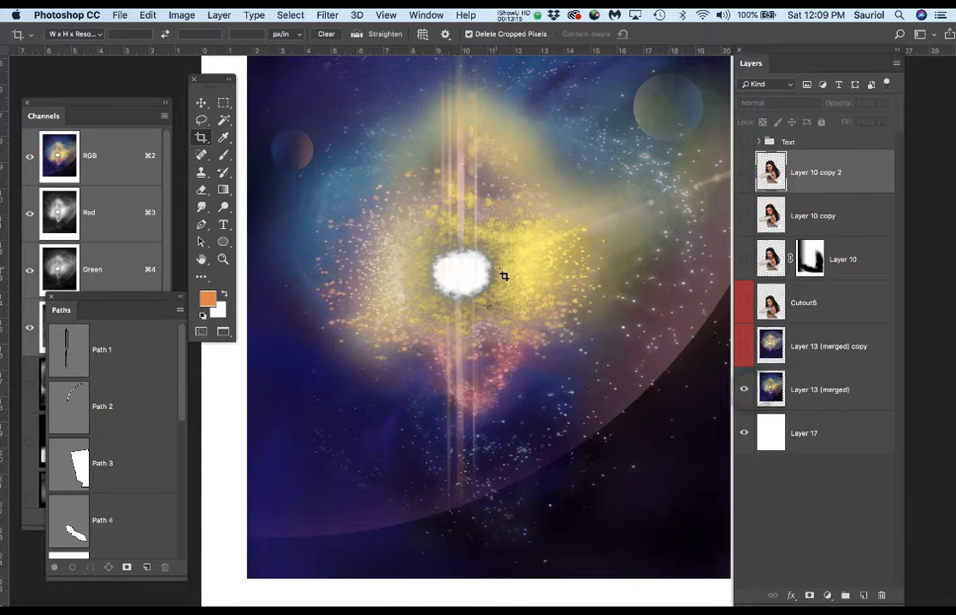
pyautogui.scroll(-1, 503, 274)
pyautogui.moveTo(499, 246); pyautogui.dragTo(490, 289)
pyautogui.scroll(-2, 560, 312)
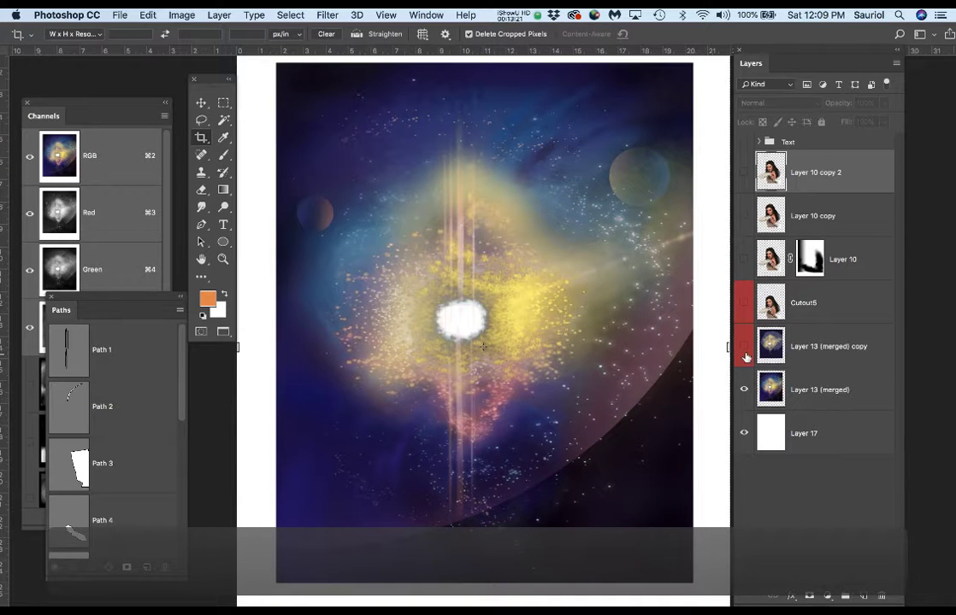
pyautogui.click(743, 348)
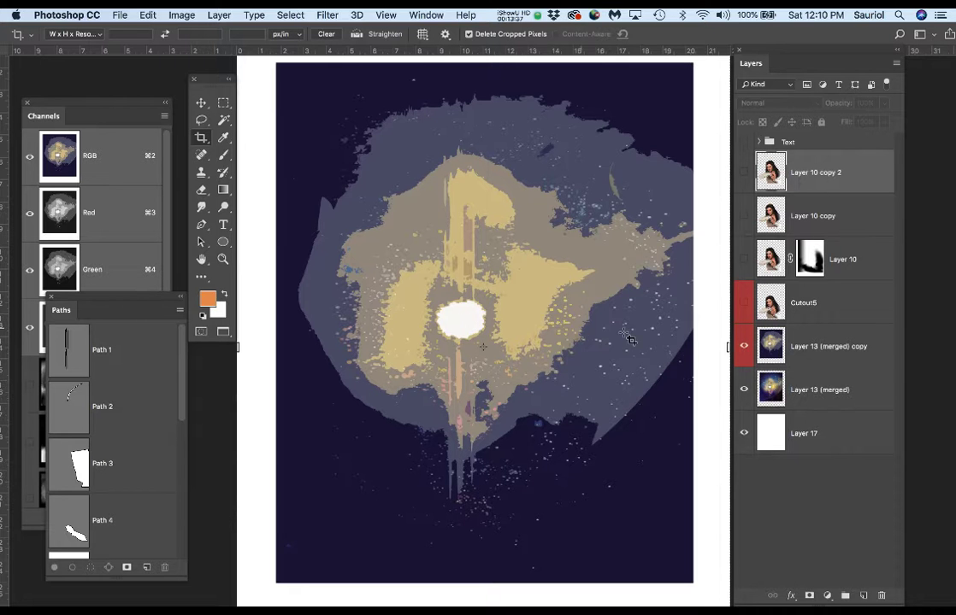
pyautogui.click(743, 347)
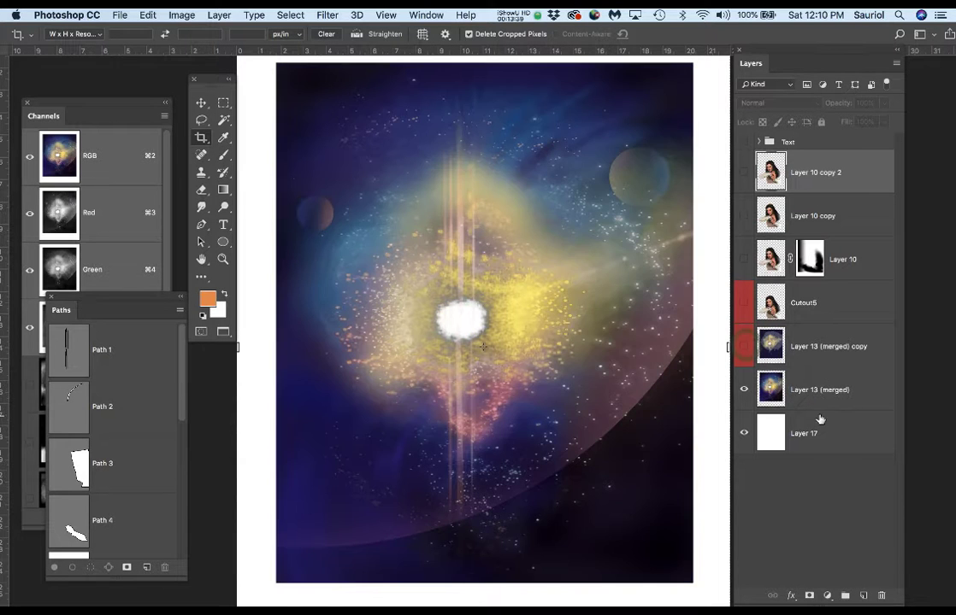
# Step: Open the Filter Gallery's Cutout filter for Layer 13 (merged) and fit the whole background in the preview
pyautogui.click(833, 393)
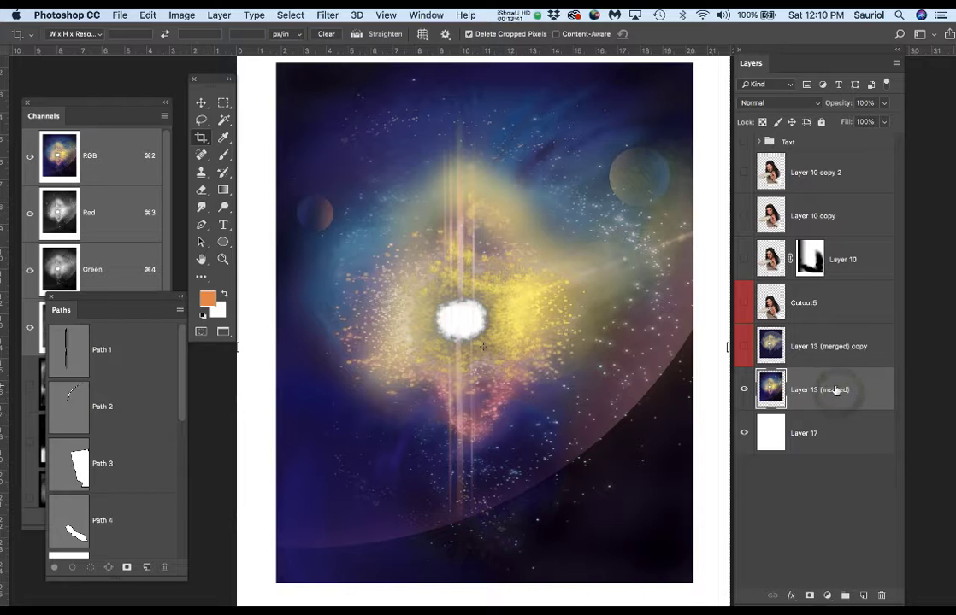
pyautogui.click(323, 14)
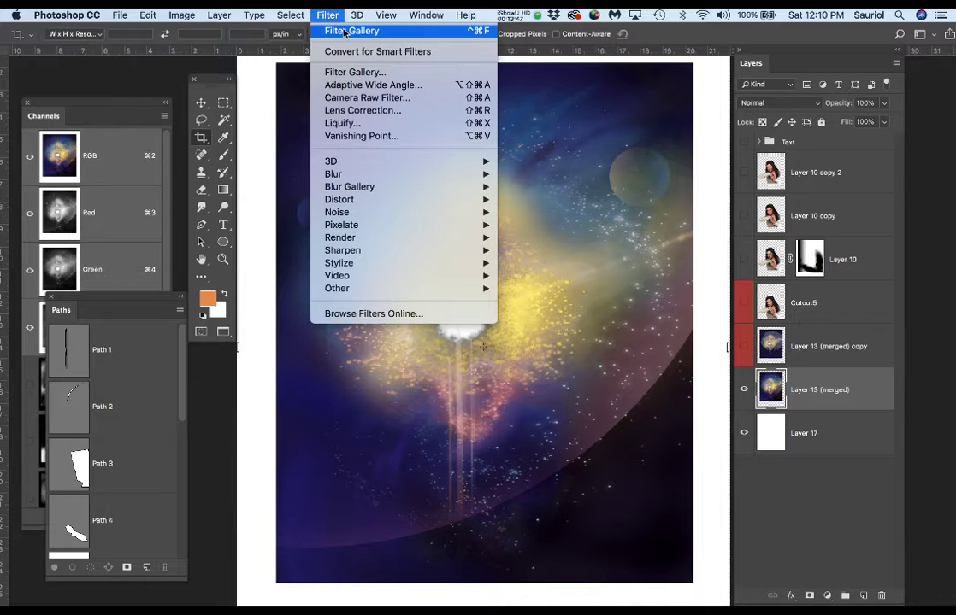
pyautogui.click(368, 80)
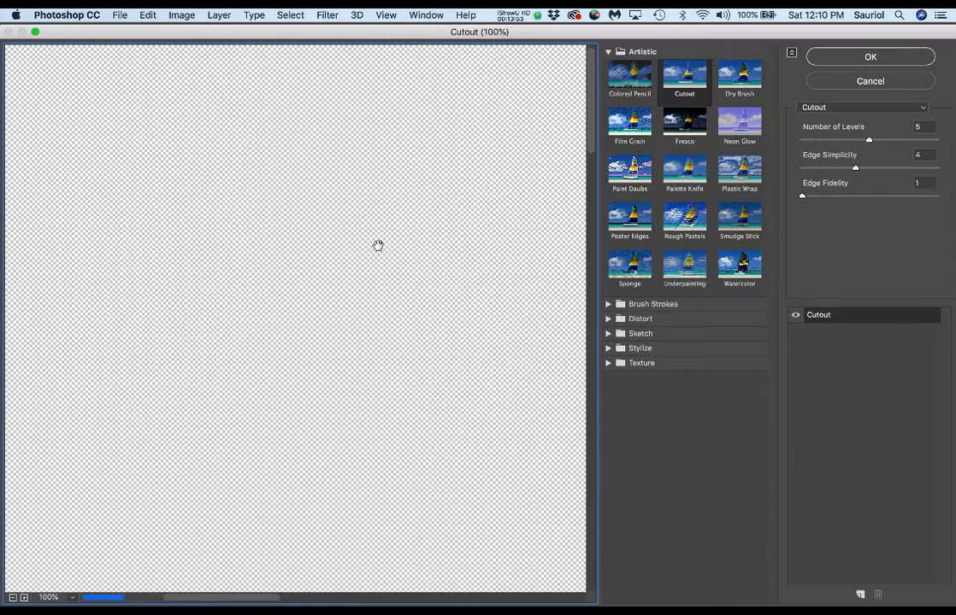
pyautogui.press('super+0')
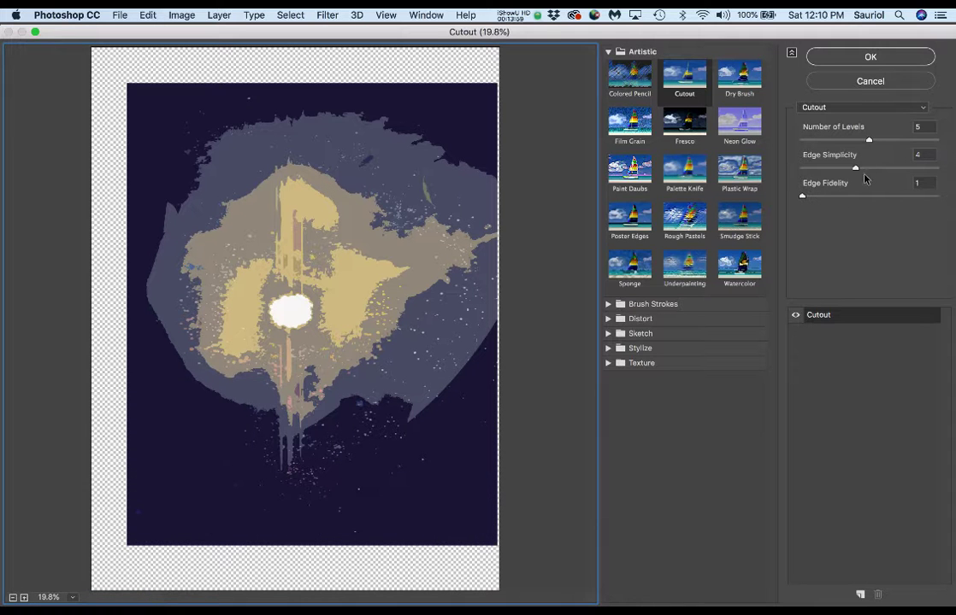
# Step: Set Cutout's Number of Levels to 4, test Edge Simplicity at 7 and 3, apply the filter, and undo it
pyautogui.click(866, 139)
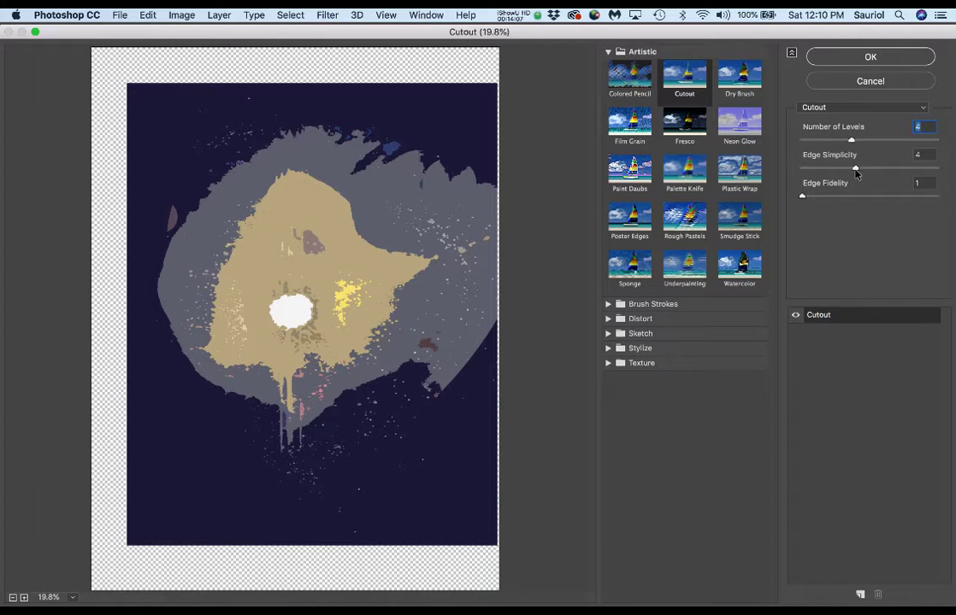
pyautogui.moveTo(854, 169); pyautogui.dragTo(891, 177)
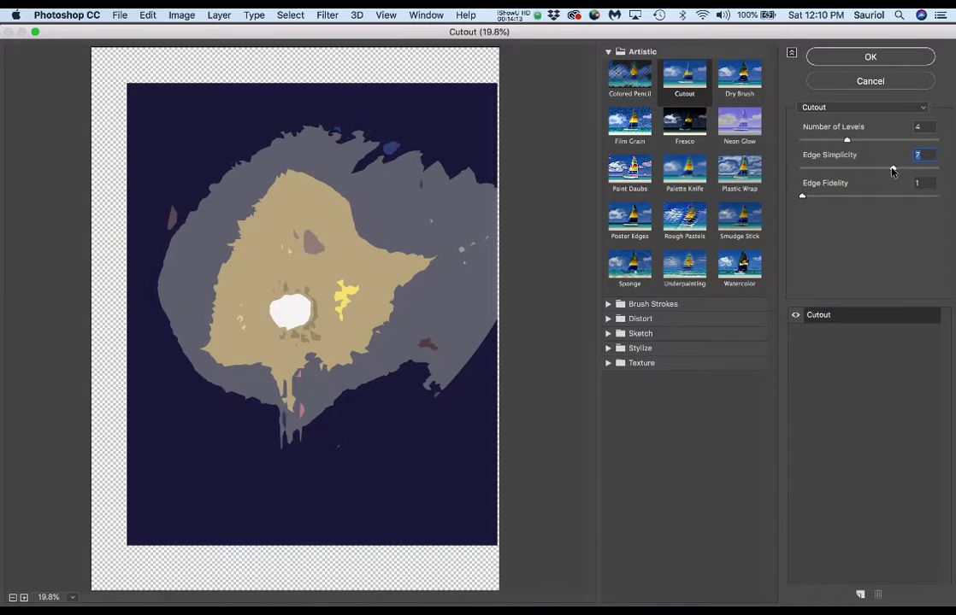
pyautogui.moveTo(893, 168); pyautogui.dragTo(853, 169)
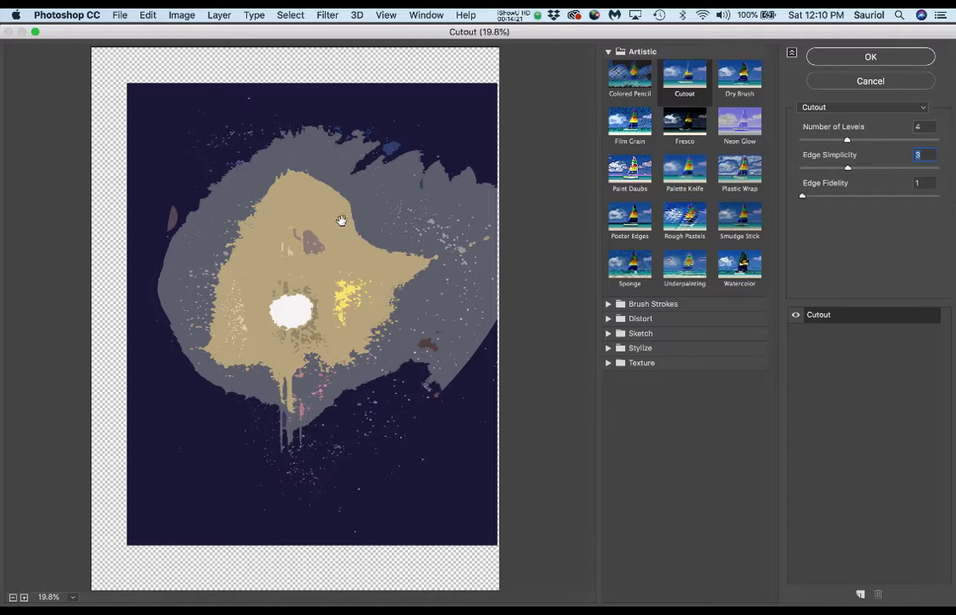
pyautogui.click(848, 57)
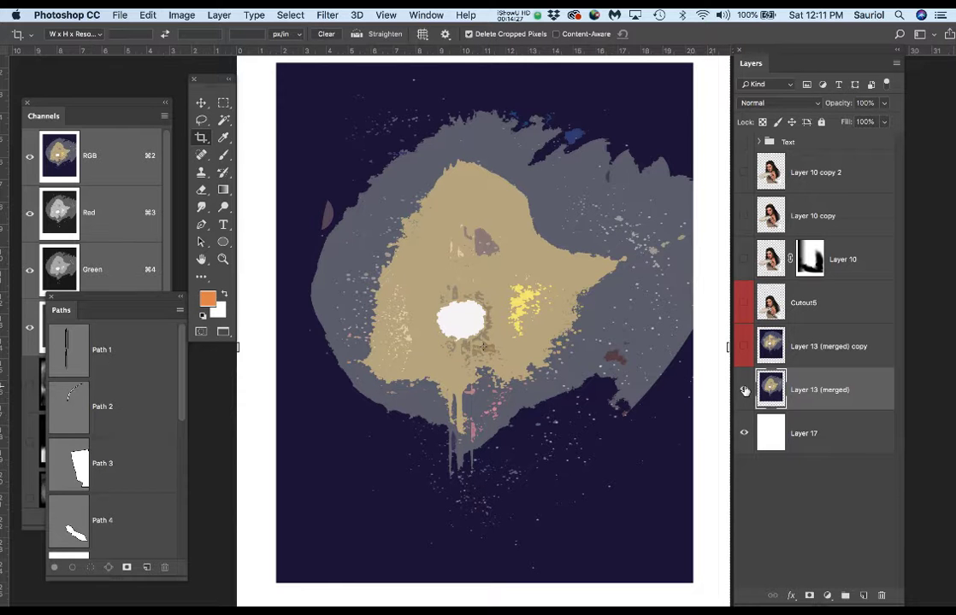
pyautogui.press('super+z')
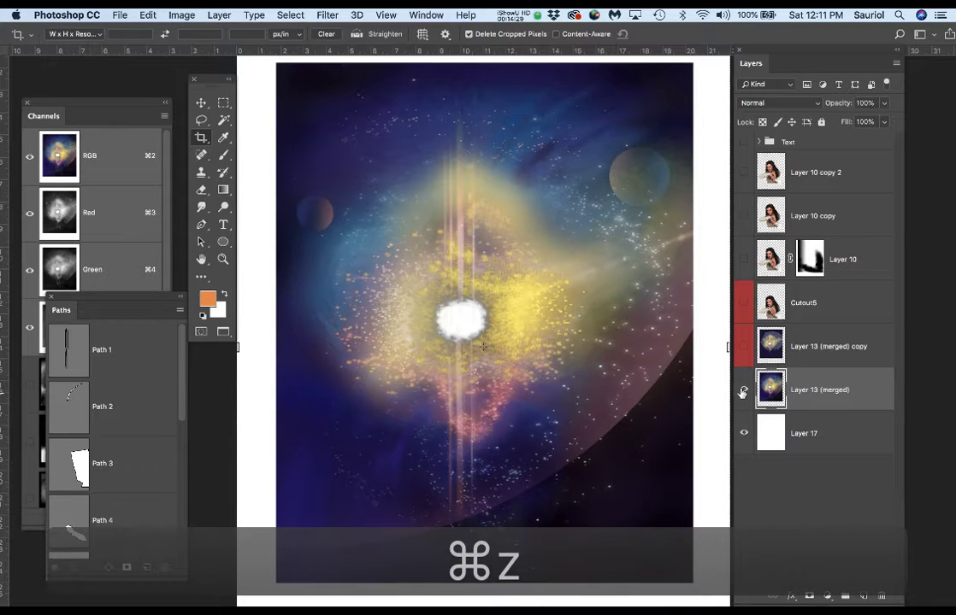
# Step: Hide Layer 13 (merged), briefly view Layer 13 (merged) copy, and hide that copy too
pyautogui.click(744, 391)
pyautogui.click(743, 346)
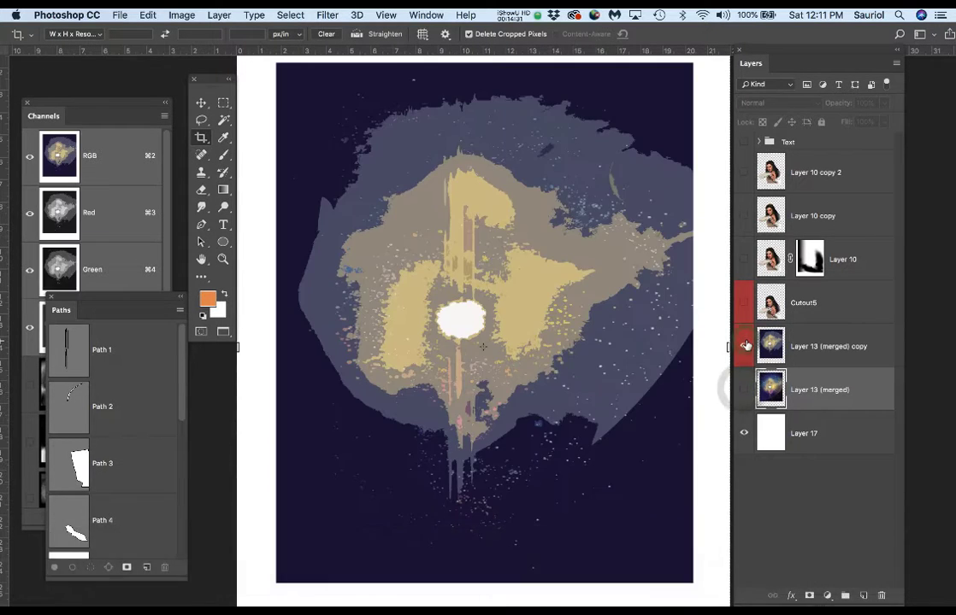
pyautogui.click(744, 346)
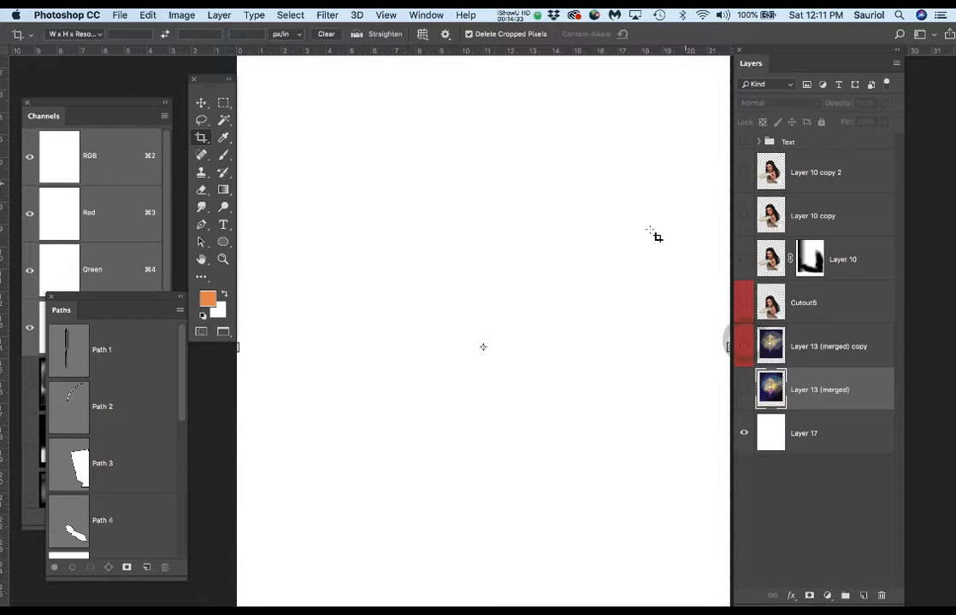
# Step: Show and expand the Text group, and hide its Horiz (merged), Layer 16 and Layer 18 layers
pyautogui.click(744, 143)
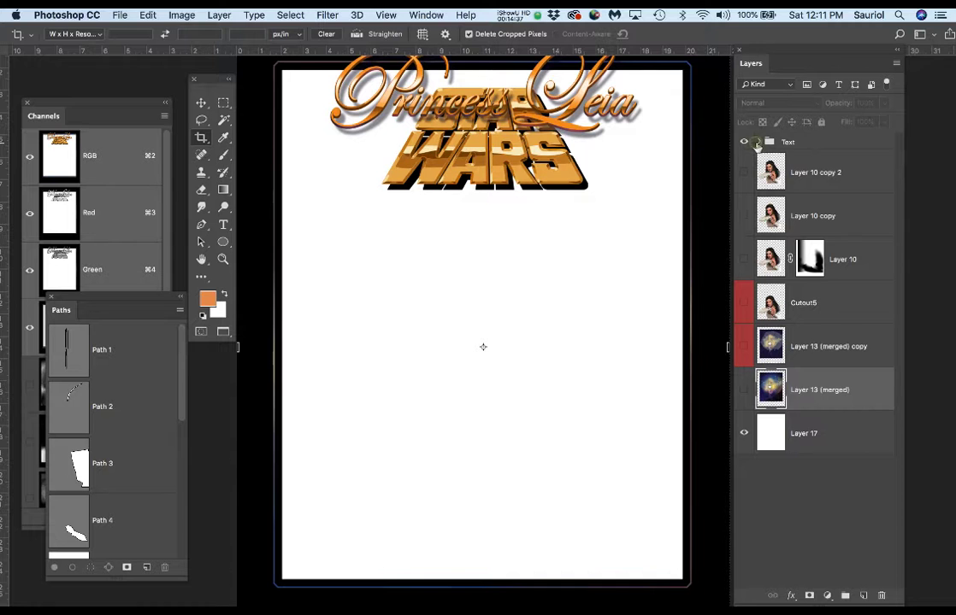
pyautogui.click(757, 143)
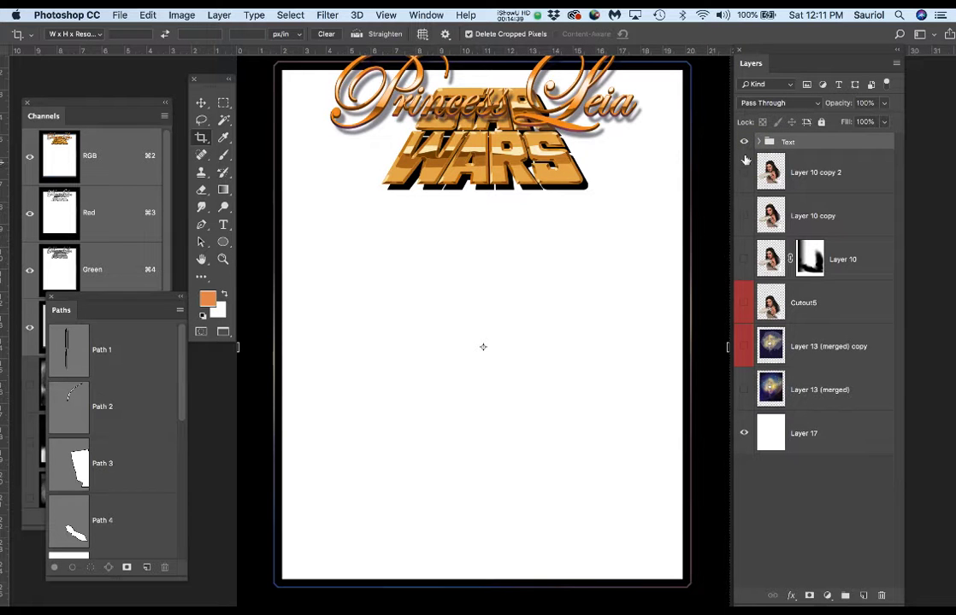
pyautogui.click(759, 144)
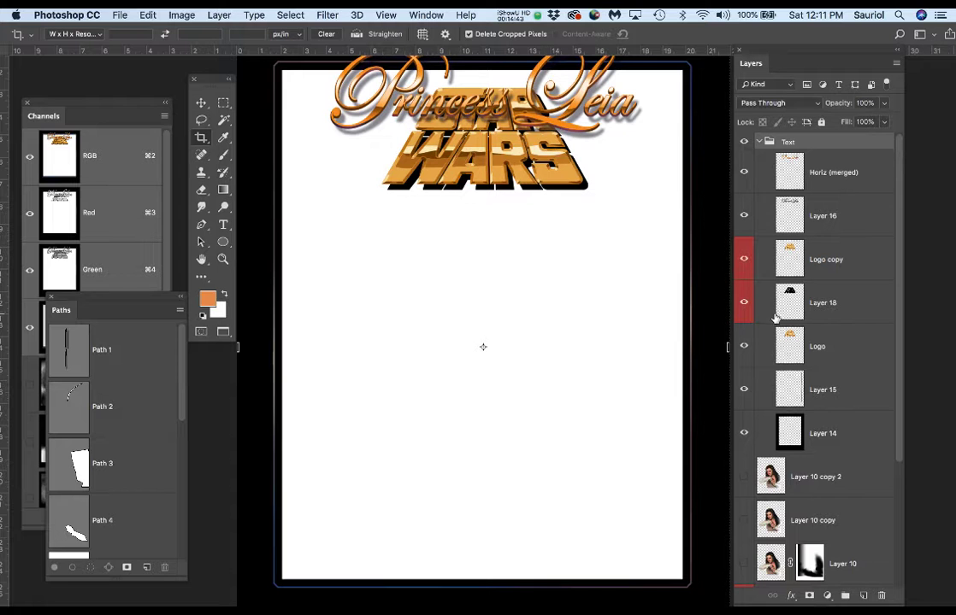
pyautogui.click(743, 172)
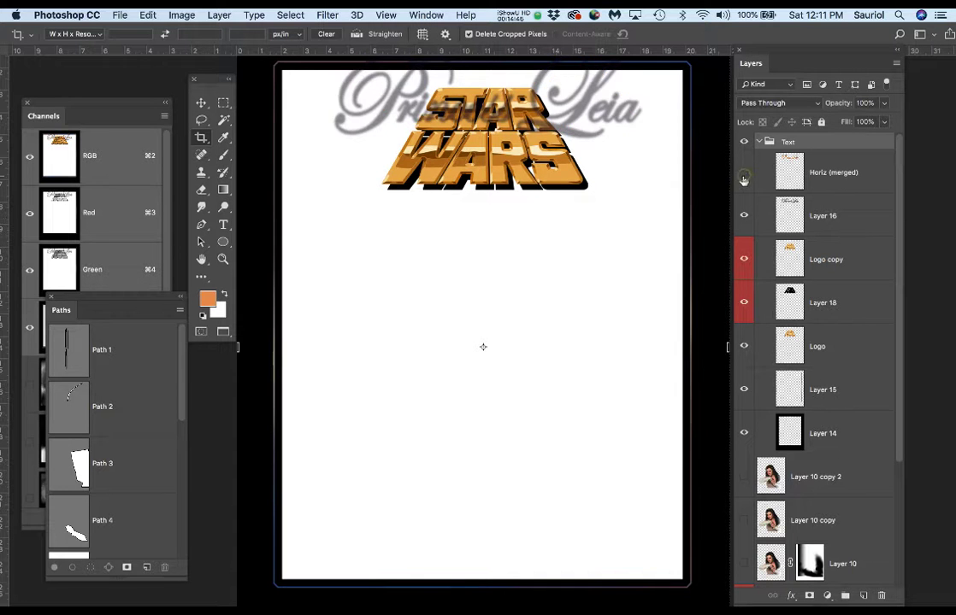
pyautogui.click(744, 215)
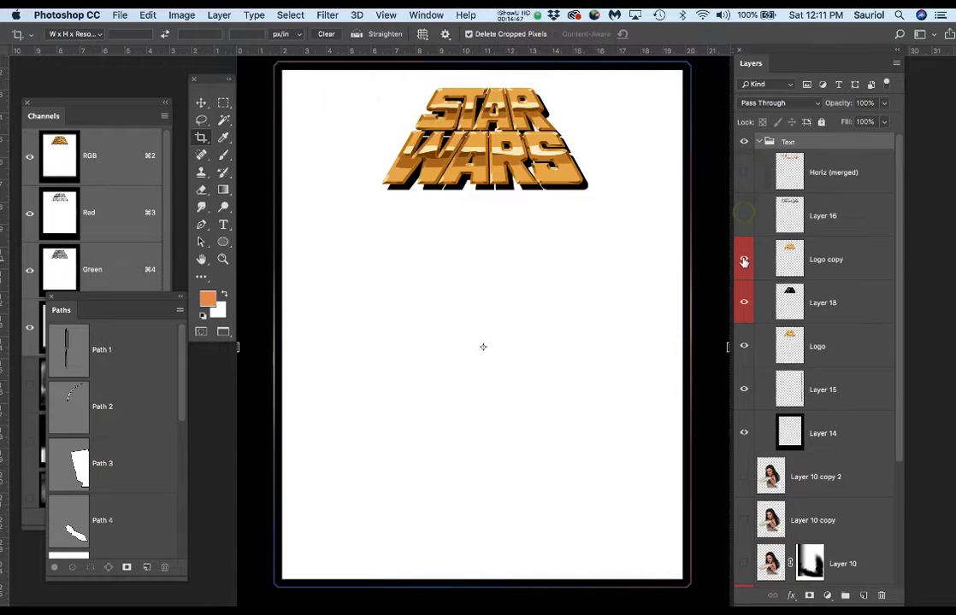
pyautogui.click(744, 302)
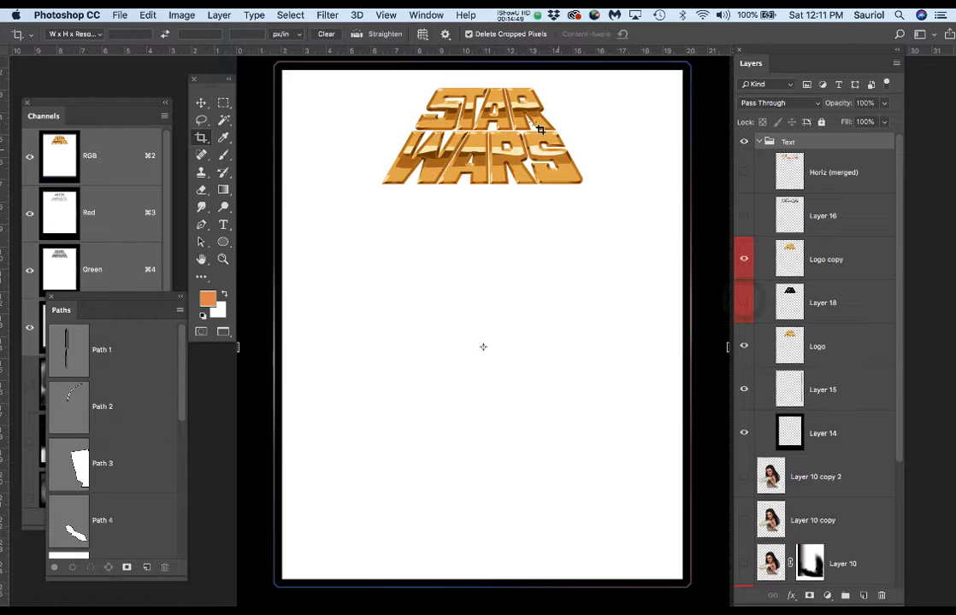
# Step: Examine the STAR WARS logo up close and hide Logo copy to reveal the original Logo layer
pyautogui.scroll(3, 502, 101)
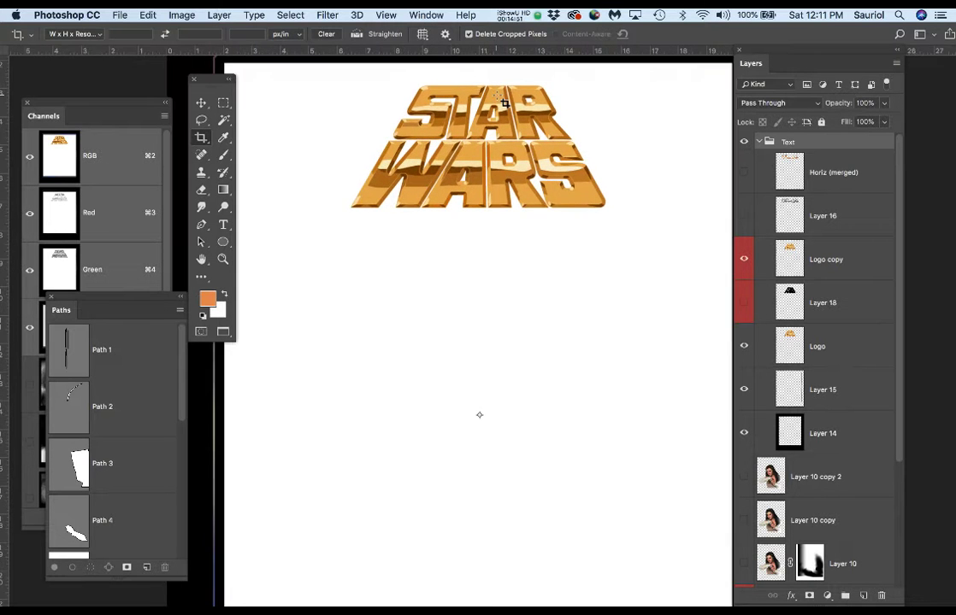
pyautogui.moveTo(567, 217); pyautogui.dragTo(557, 276)
pyautogui.scroll(1, 530, 221)
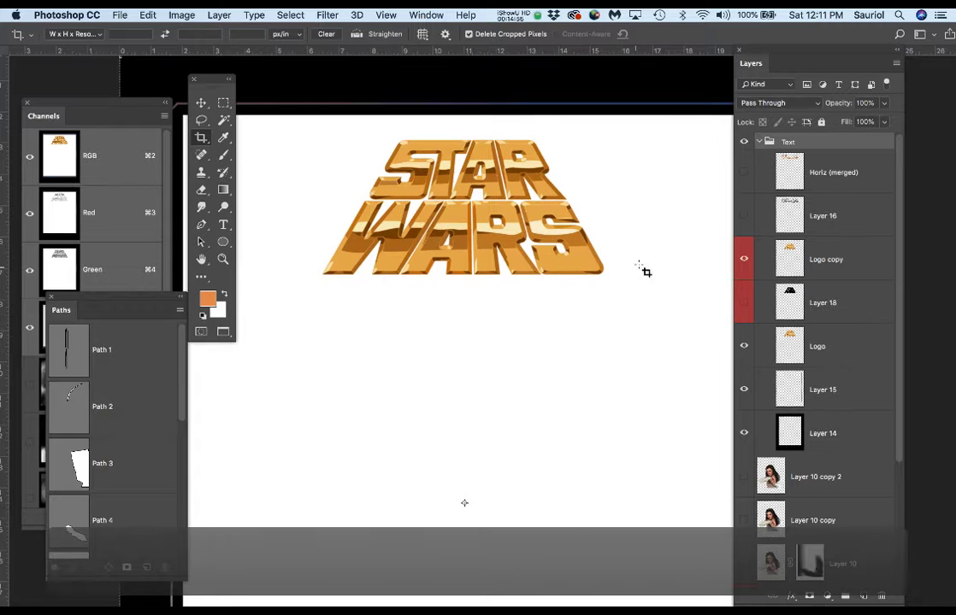
pyautogui.click(748, 268)
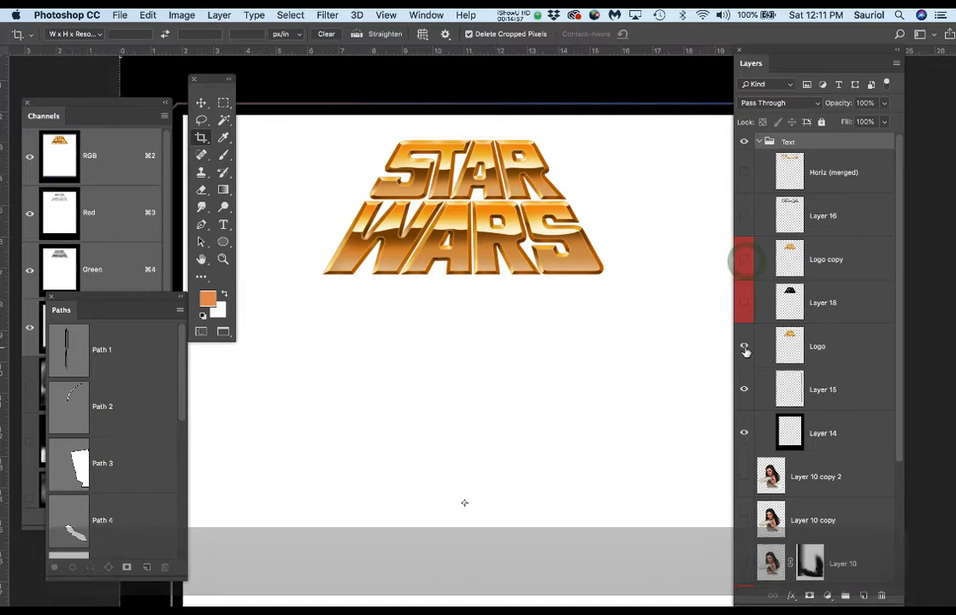
pyautogui.scroll(2, 449, 172)
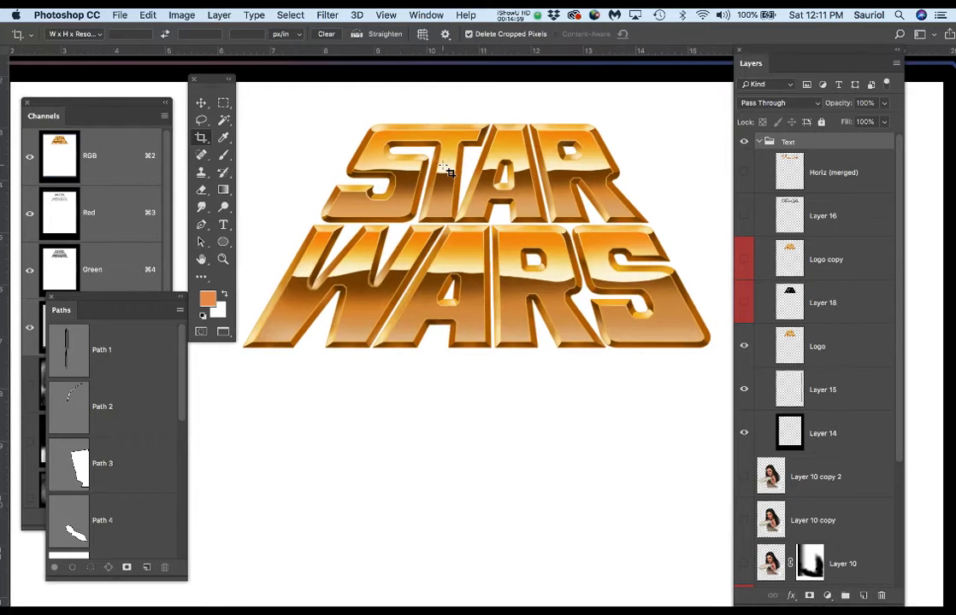
# Step: Select the Logo layer, compare it with Logo copy, and open the Filter Gallery's Cutout filter for it
pyautogui.click(855, 350)
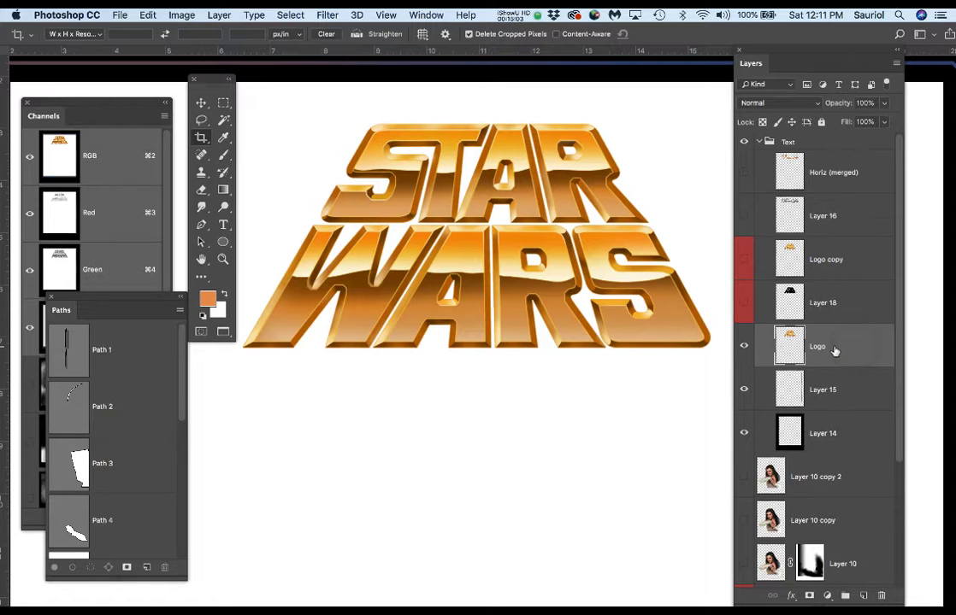
pyautogui.click(745, 263)
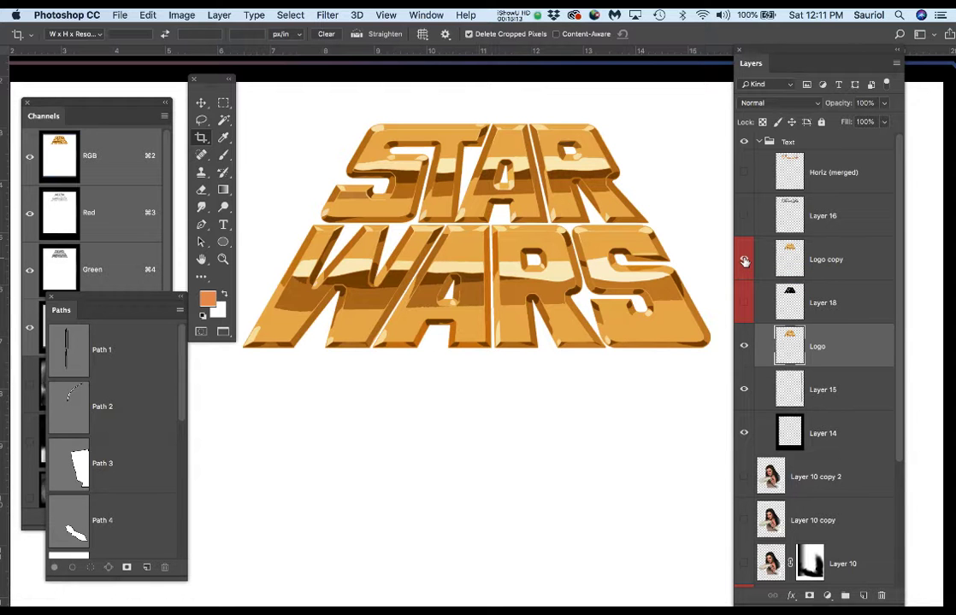
pyautogui.click(745, 262)
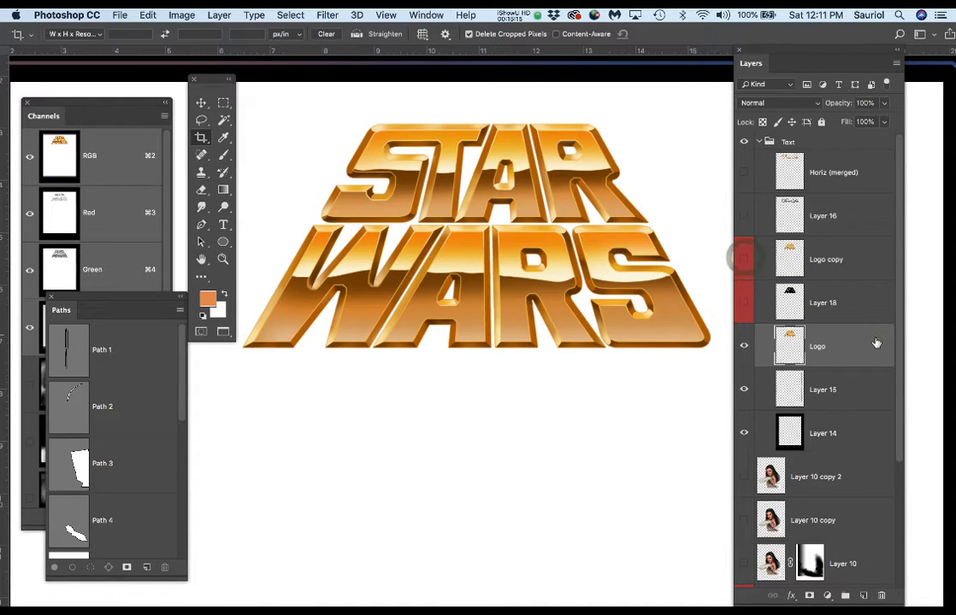
pyautogui.click(328, 13)
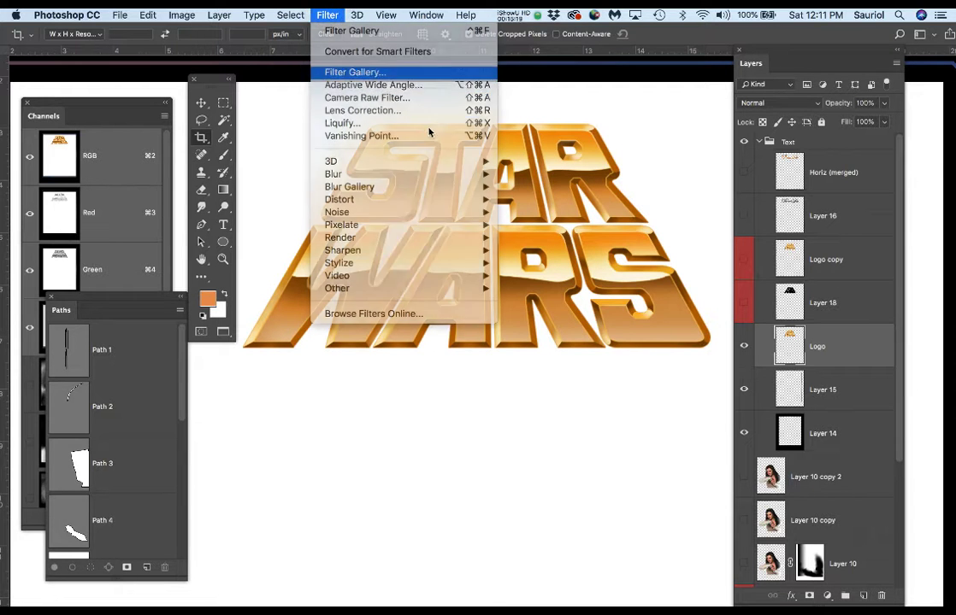
pyautogui.click(376, 72)
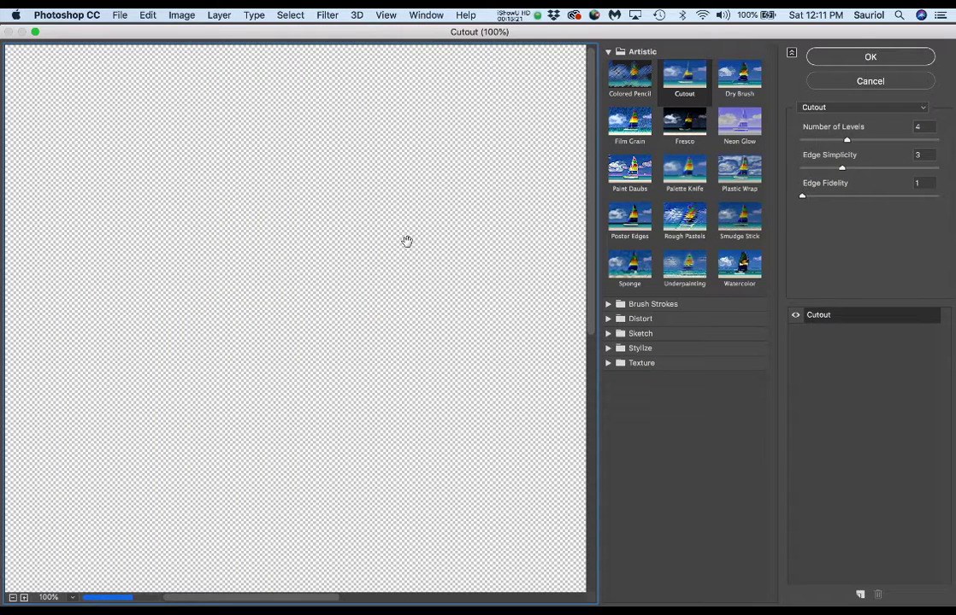
# Step: Fit the logo in the Cutout preview, cancel the filter, and close the poster and Leia cutout documents
pyautogui.press('super+0')
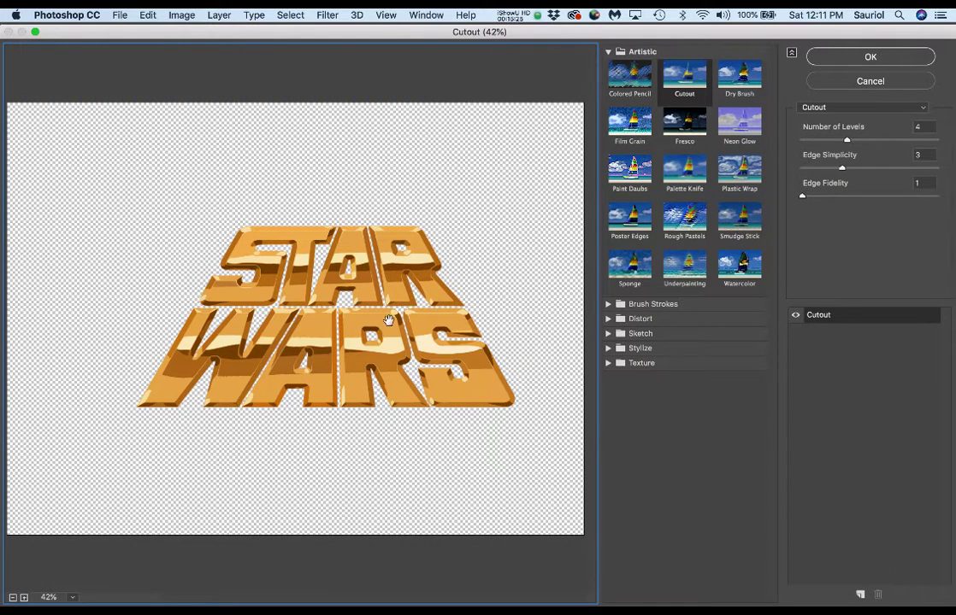
pyautogui.click(868, 80)
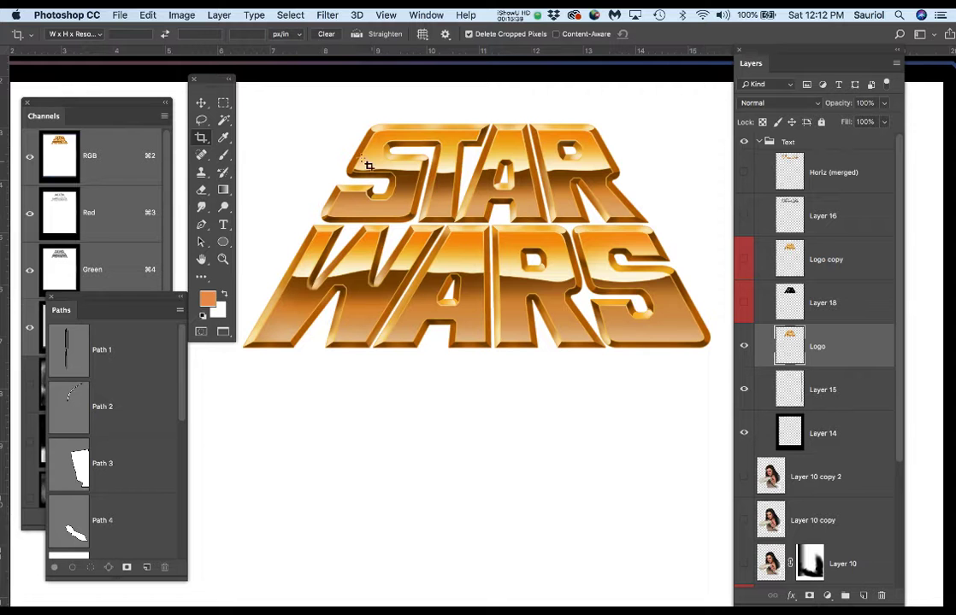
pyautogui.press('super+w')
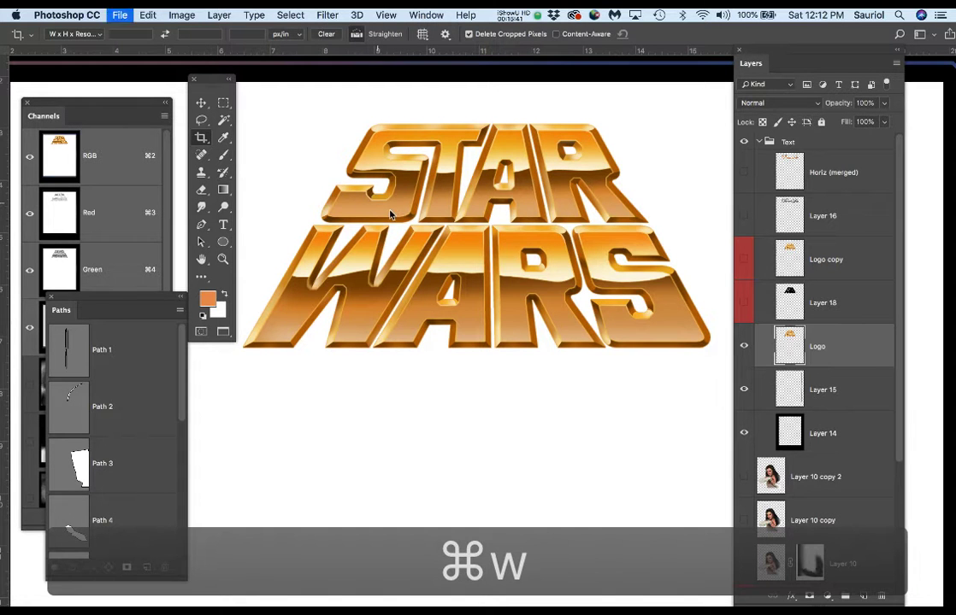
pyautogui.click(442, 234)
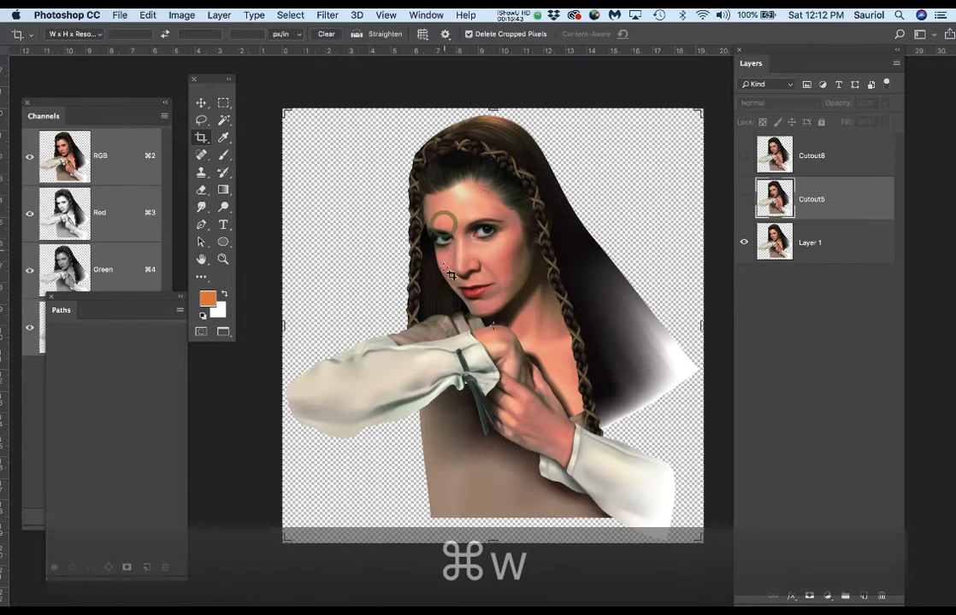
pyautogui.press('super+w')
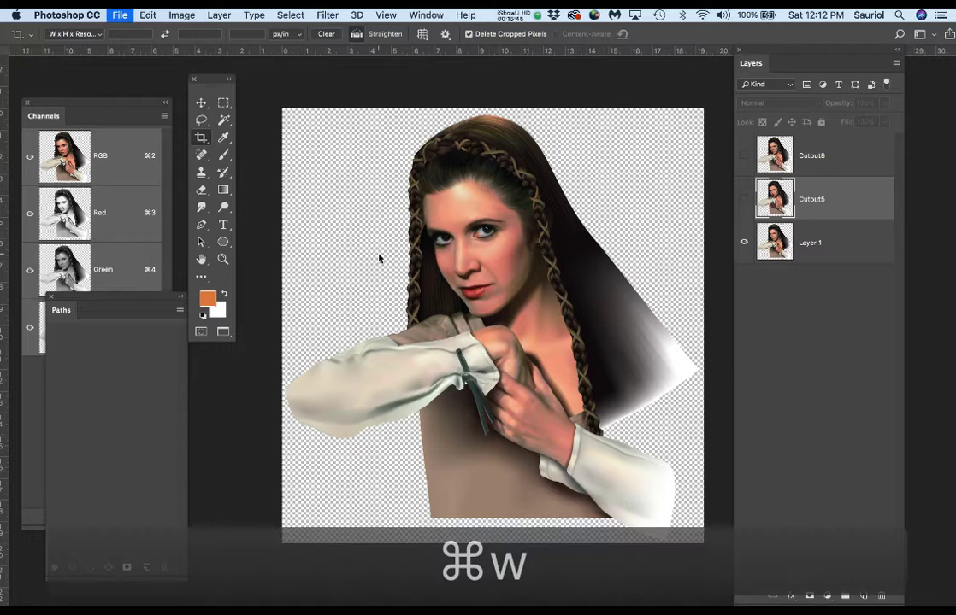
pyautogui.click(386, 68)
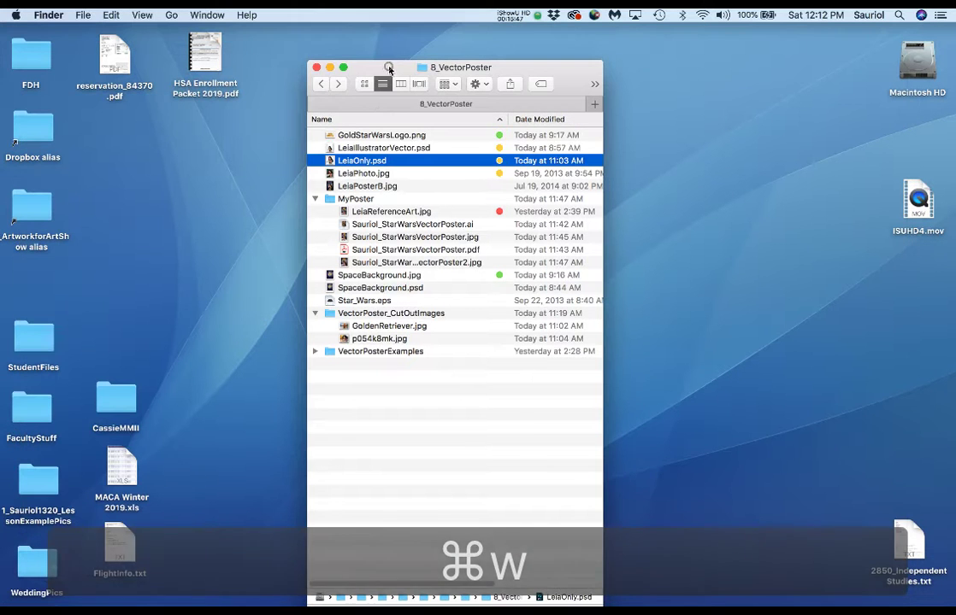
# Step: Switch to Illustrator and view the whole Star Wars vector poster with its color swatches
pyautogui.moveTo(2, 481)
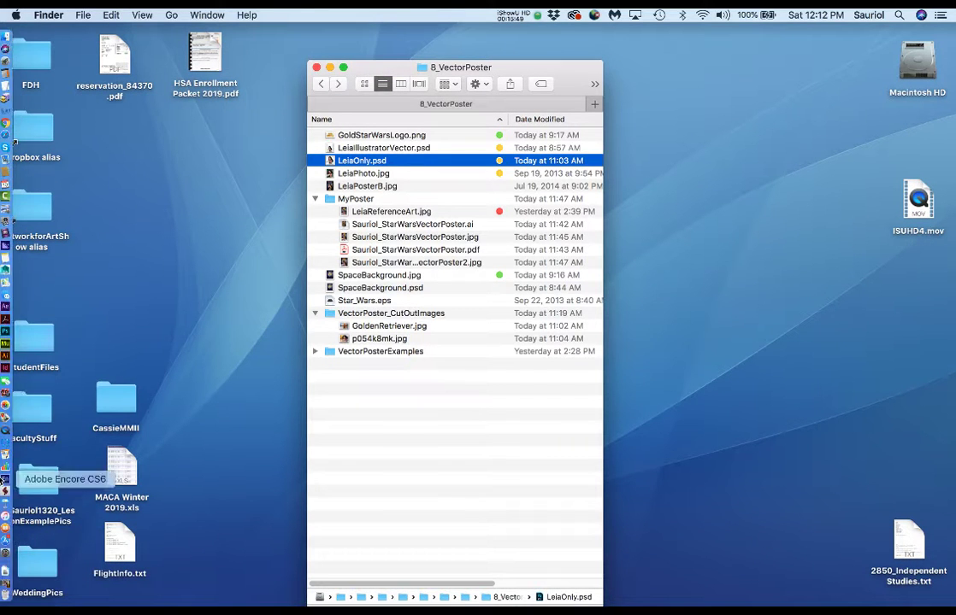
pyautogui.click(8, 355)
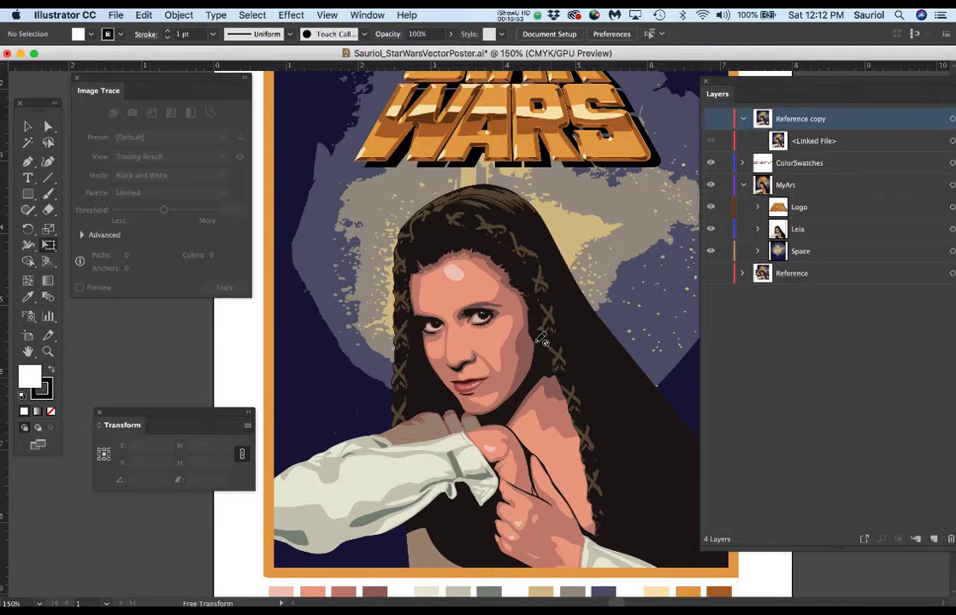
pyautogui.scroll(-1, 539, 351)
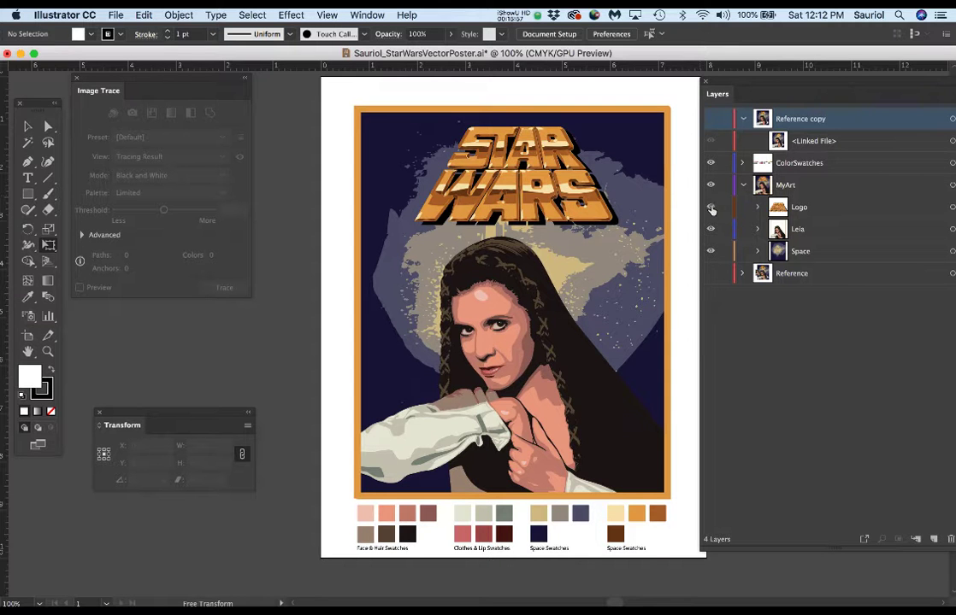
# Step: Hide the Logo and Leia sublayers of MyArt to isolate the Space artwork
pyautogui.click(710, 208)
pyautogui.click(711, 207)
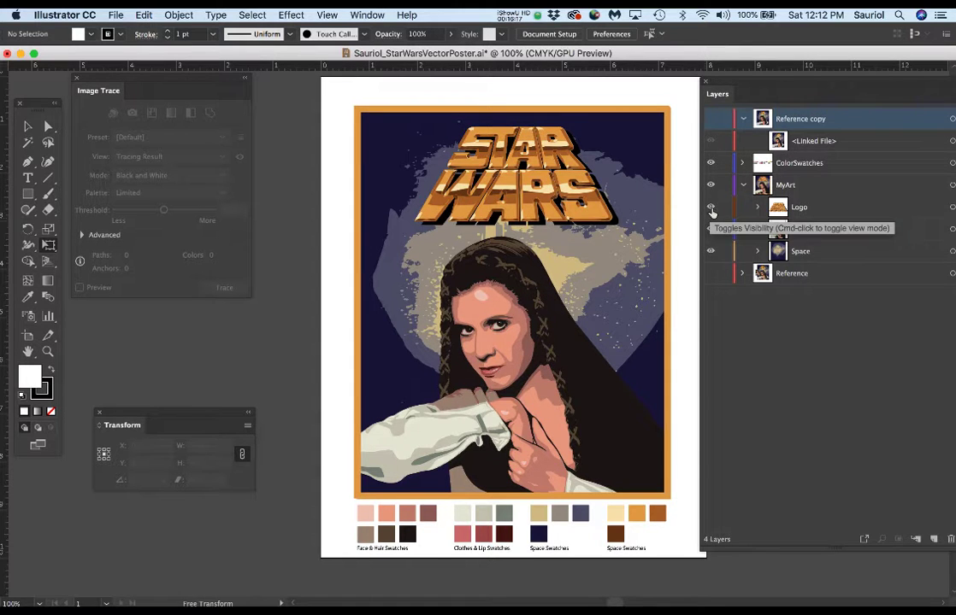
pyautogui.click(710, 207)
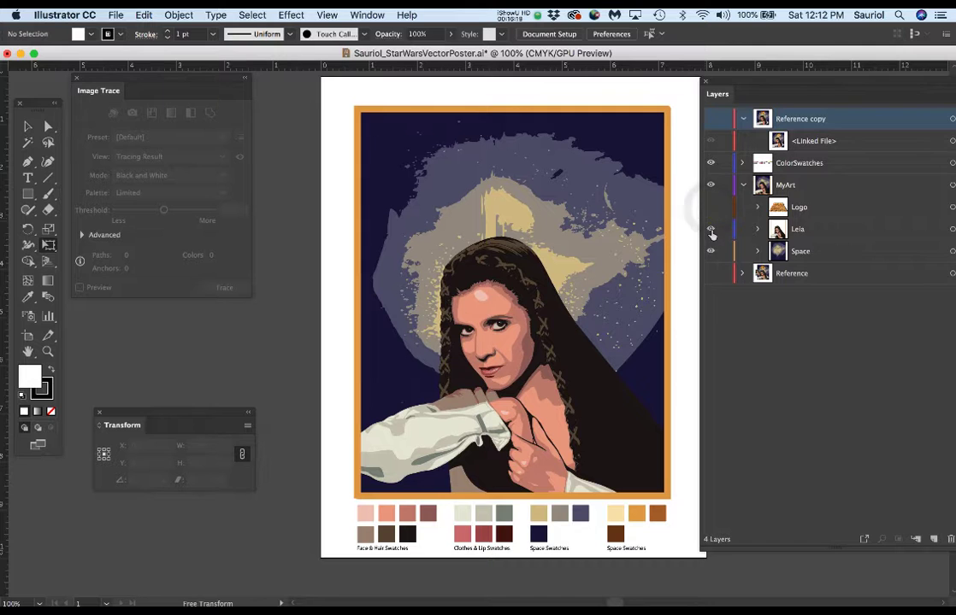
pyautogui.click(711, 230)
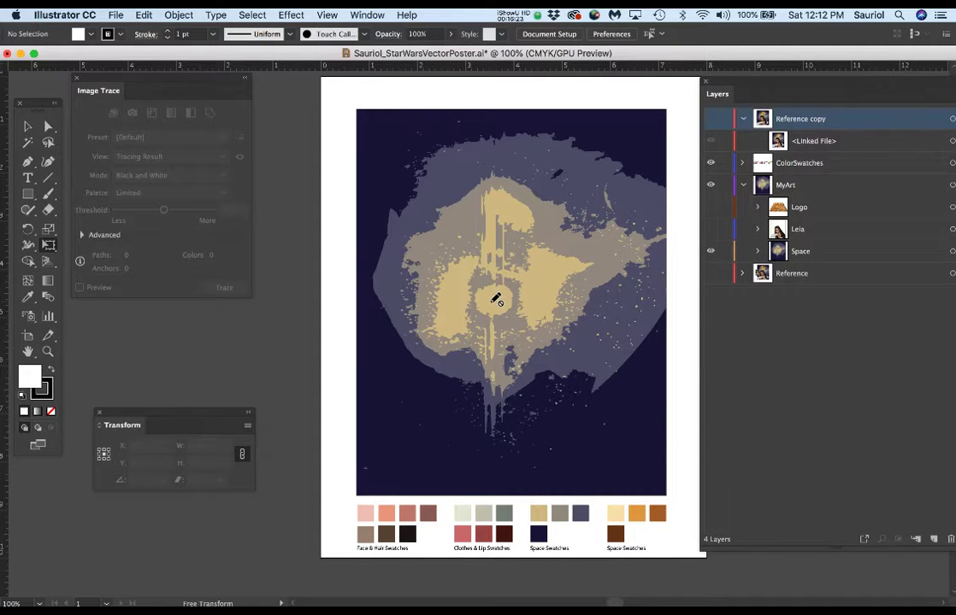
# Step: Expand the Space sublayer and hide its existing group and guide so the linked background image shows
pyautogui.click(758, 252)
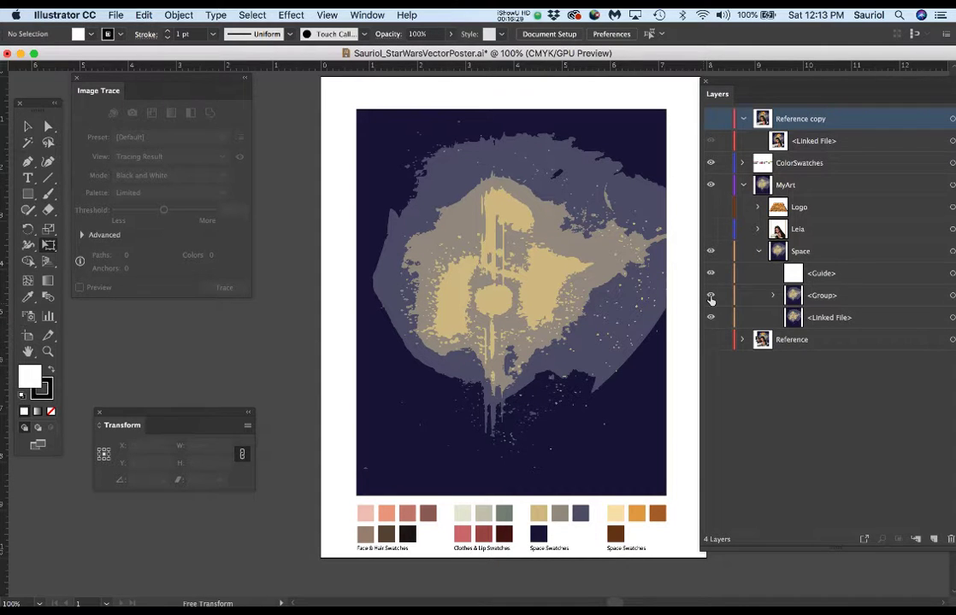
pyautogui.click(711, 294)
pyautogui.click(711, 273)
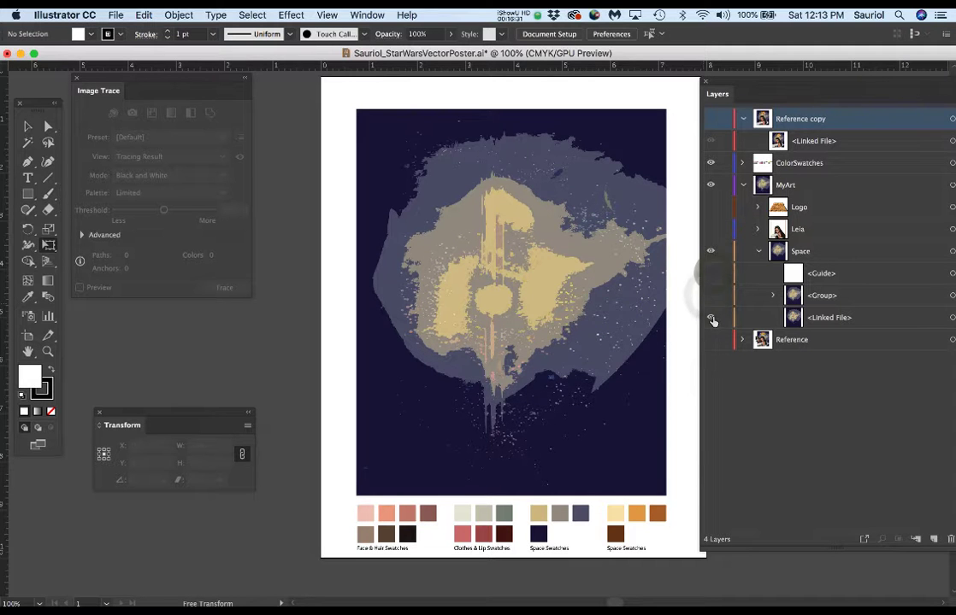
# Step: Examine the Space sublayer's linked background image up close, toggling its visibility off and on
pyautogui.click(711, 318)
pyautogui.click(711, 318)
pyautogui.click(808, 318)
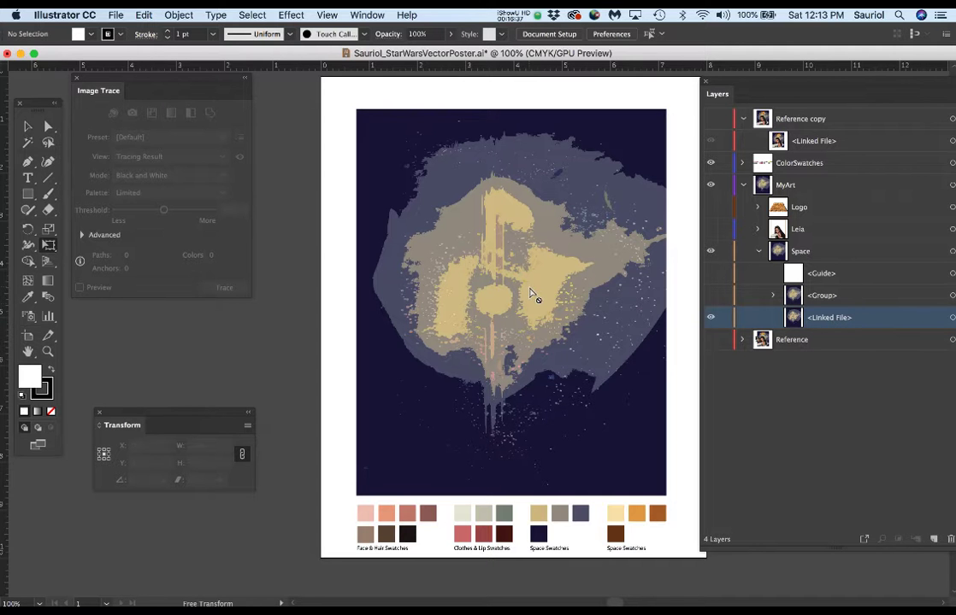
pyautogui.scroll(2, 530, 292)
pyautogui.scroll(-2, 533, 295)
pyautogui.click(710, 318)
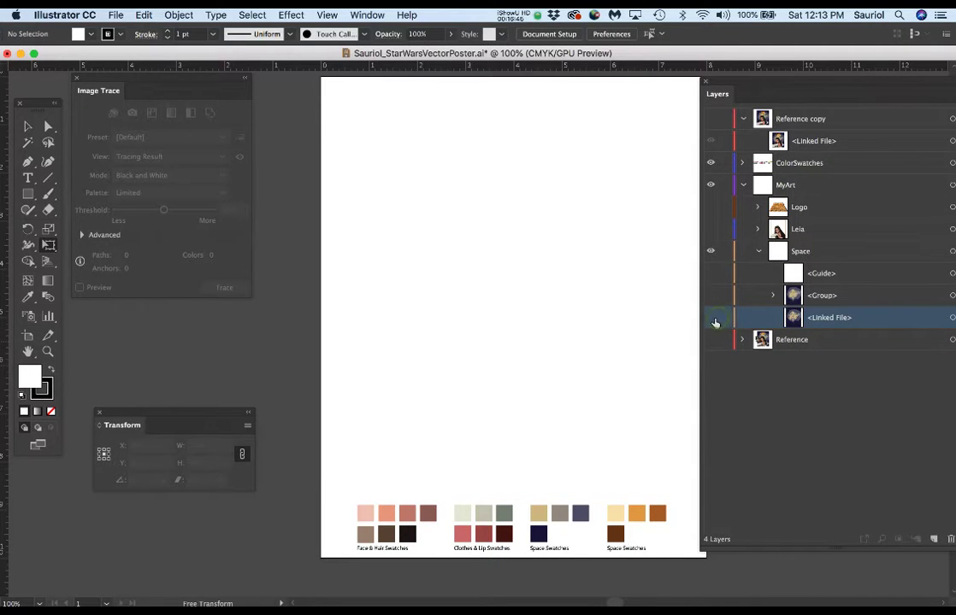
pyautogui.click(712, 318)
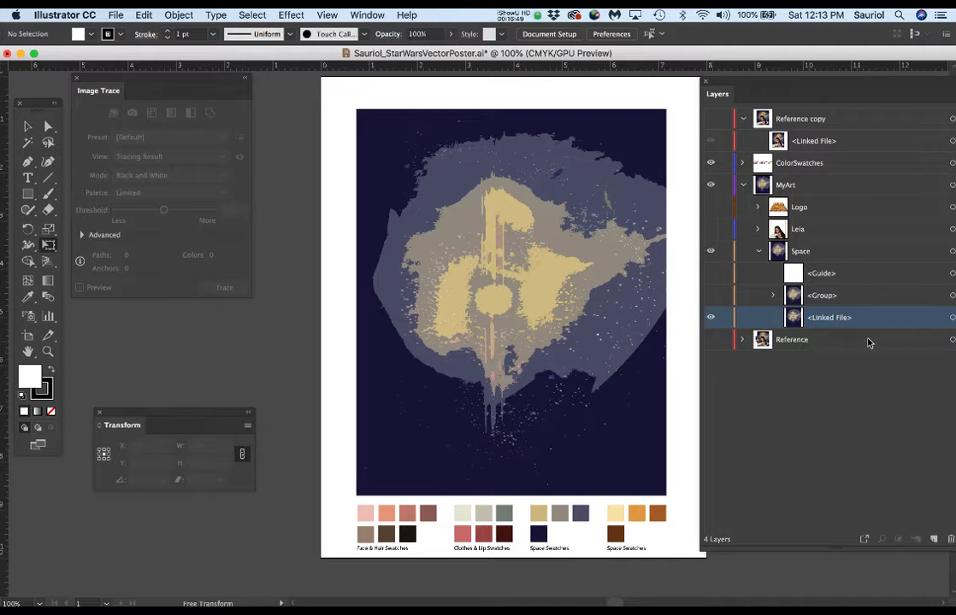
# Step: Duplicate the linked space background image within the Space sublayer and hide the lower copy
pyautogui.click(882, 320)
pyautogui.moveTo(940, 537); pyautogui.dragTo(934, 540)
pyautogui.click(711, 340)
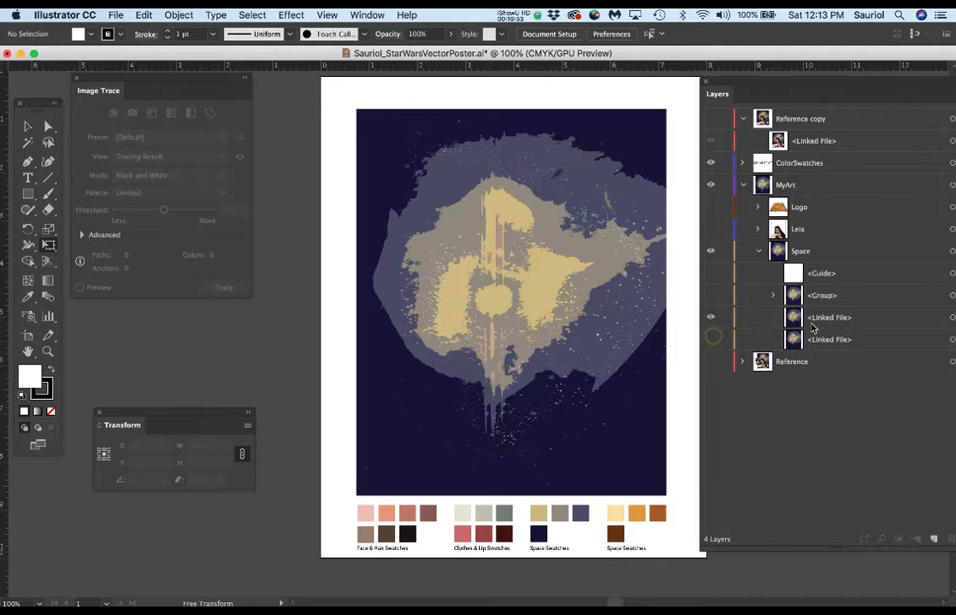
# Step: Select the visible linked space background, hide ColorSwatches, and reposition the Layers and Image Trace panels around the enlarged artwork
pyautogui.click(952, 318)
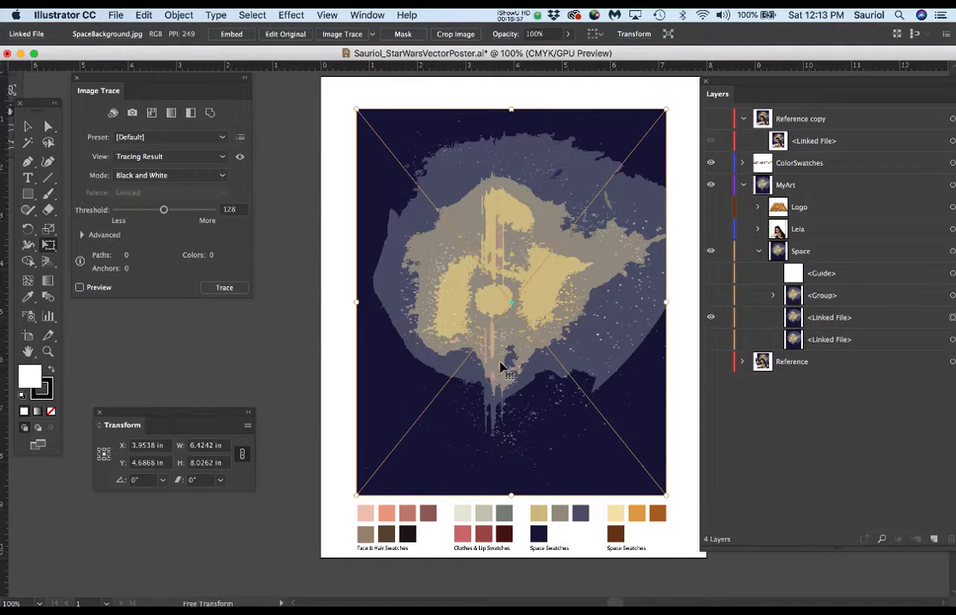
pyautogui.click(711, 164)
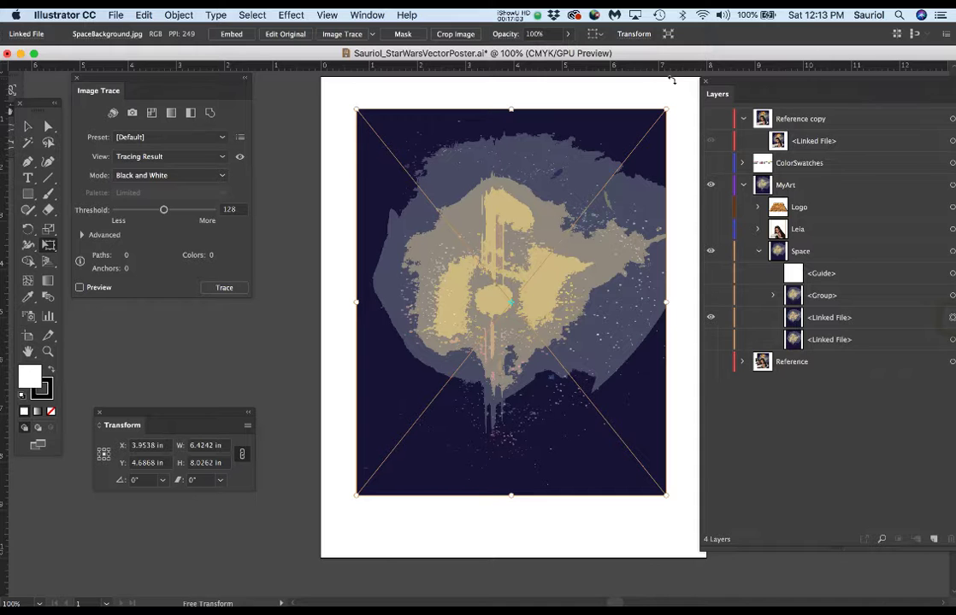
pyautogui.moveTo(749, 92); pyautogui.dragTo(716, 91)
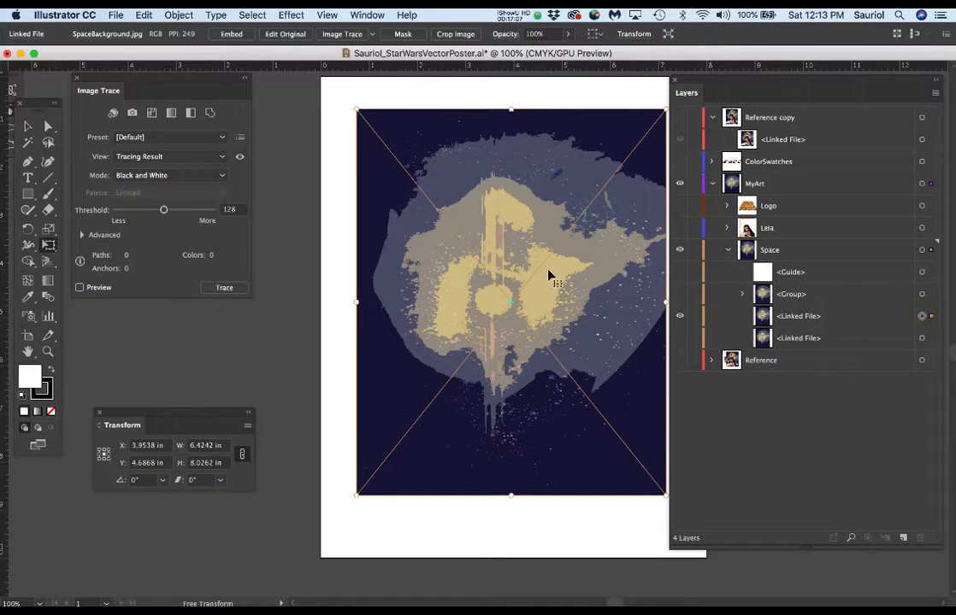
pyautogui.press('super+plus')
pyautogui.moveTo(534, 289); pyautogui.dragTo(504, 288)
pyautogui.moveTo(192, 78)
pyautogui.mouseDown()
pyautogui.moveTo(195, 123)
pyautogui.moveTo(195, 108)
pyautogui.mouseUp()
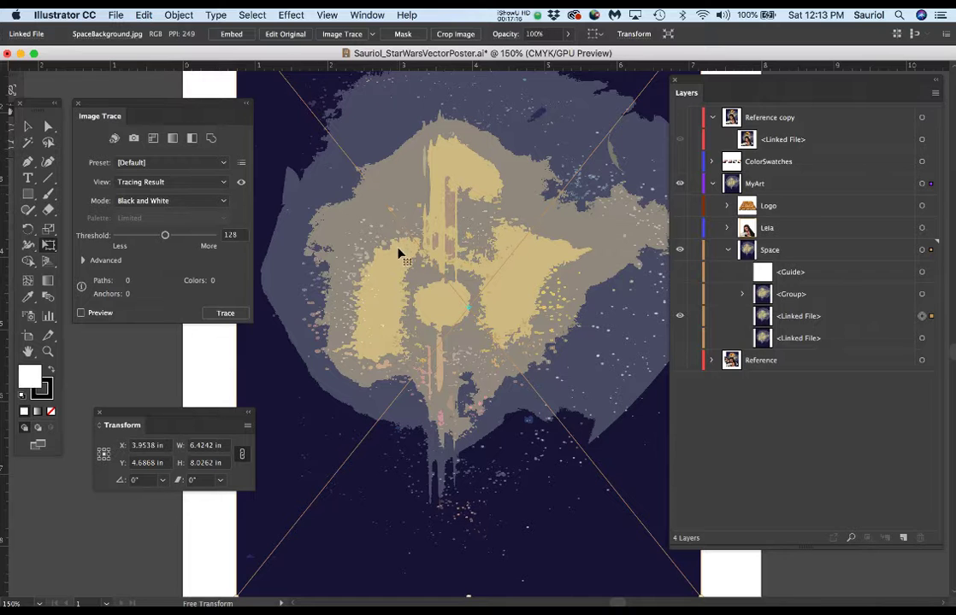
# Step: Close the Image Trace panel and reopen it
pyautogui.click(158, 205)
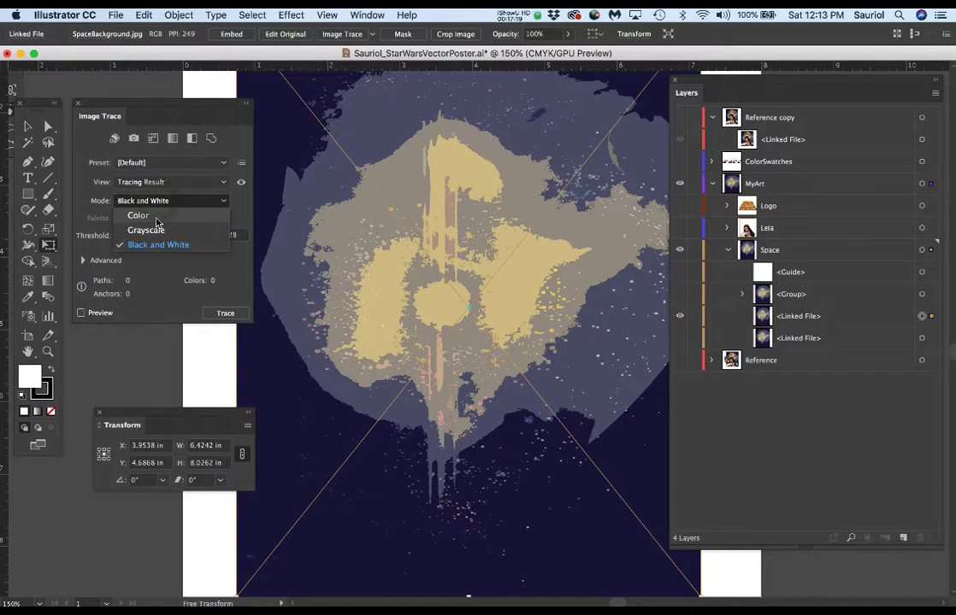
pyautogui.click(80, 104)
pyautogui.click(79, 104)
pyautogui.click(366, 14)
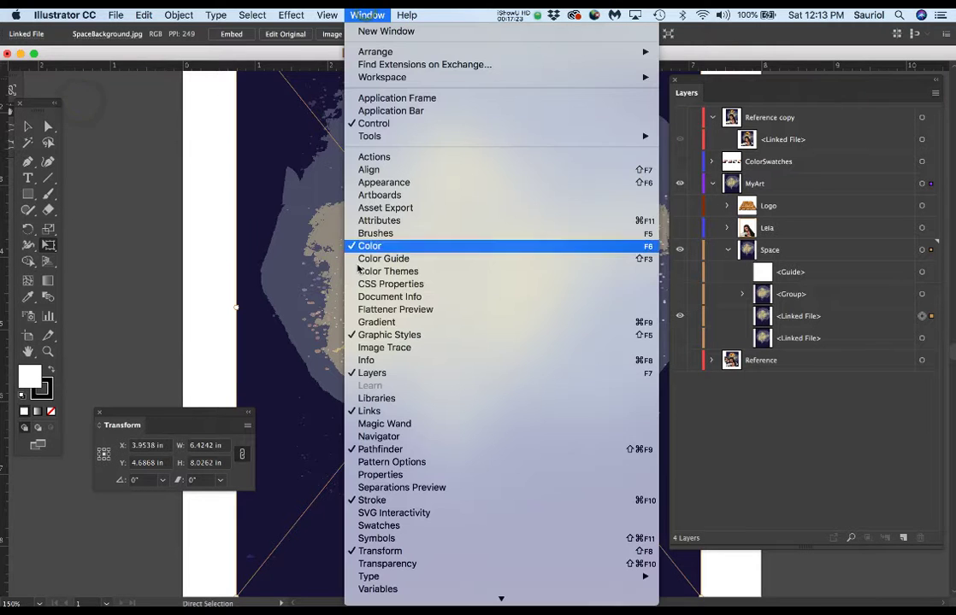
pyautogui.click(387, 349)
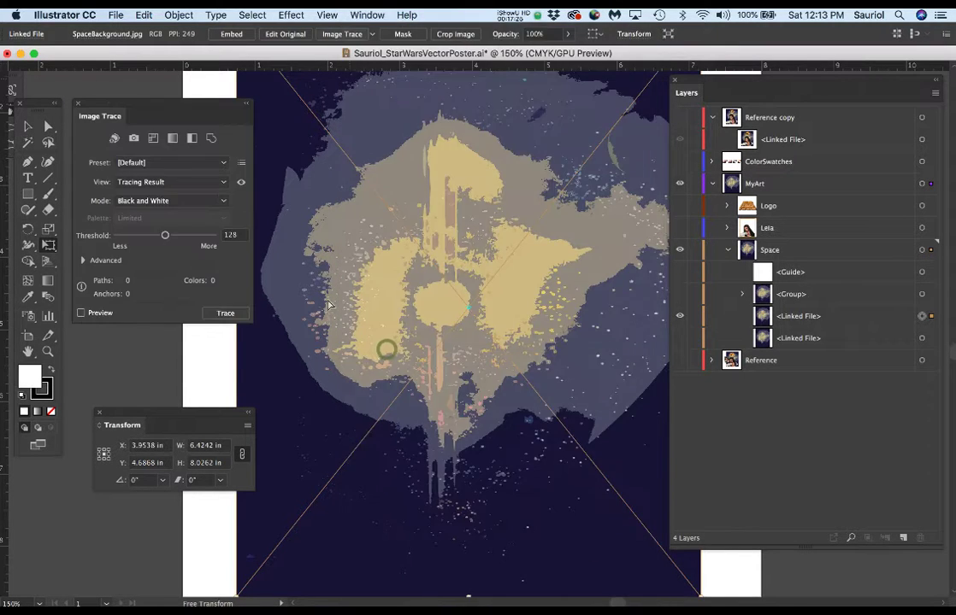
# Step: Trace the linked space background with Image Trace in Color mode, using a Limited palette of 4 colors
pyautogui.click(177, 204)
pyautogui.click(162, 215)
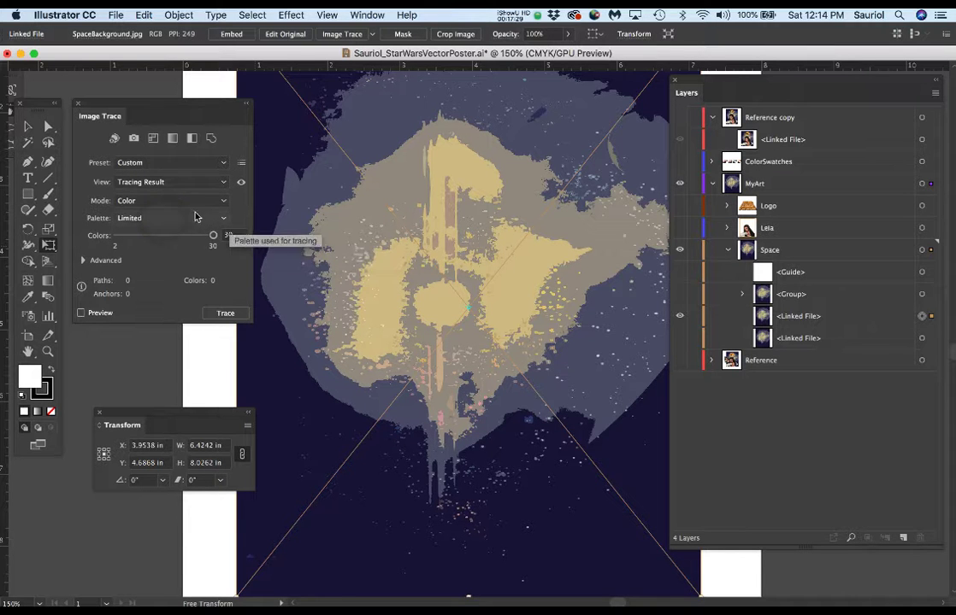
pyautogui.doubleClick(227, 236)
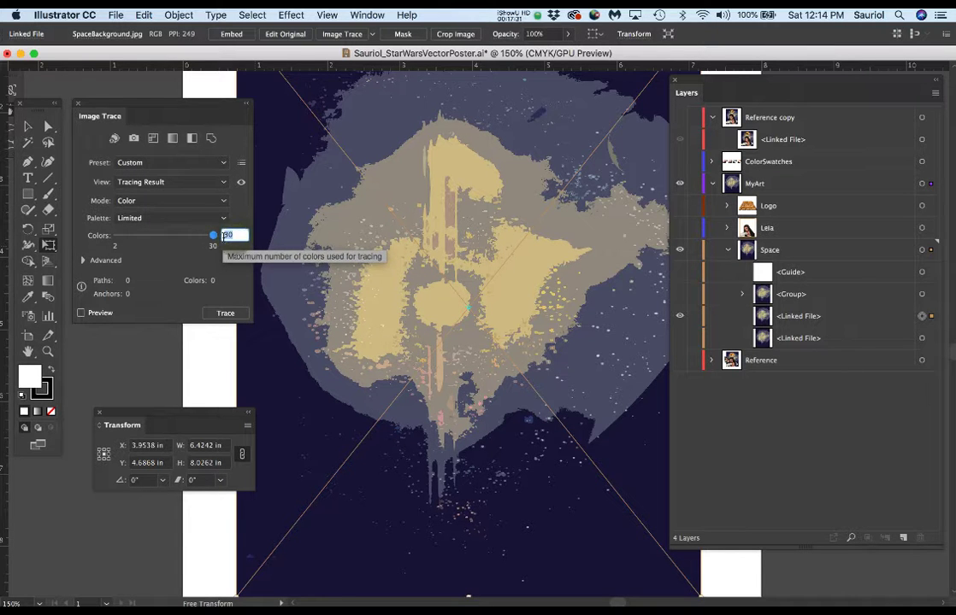
pyautogui.write('4')
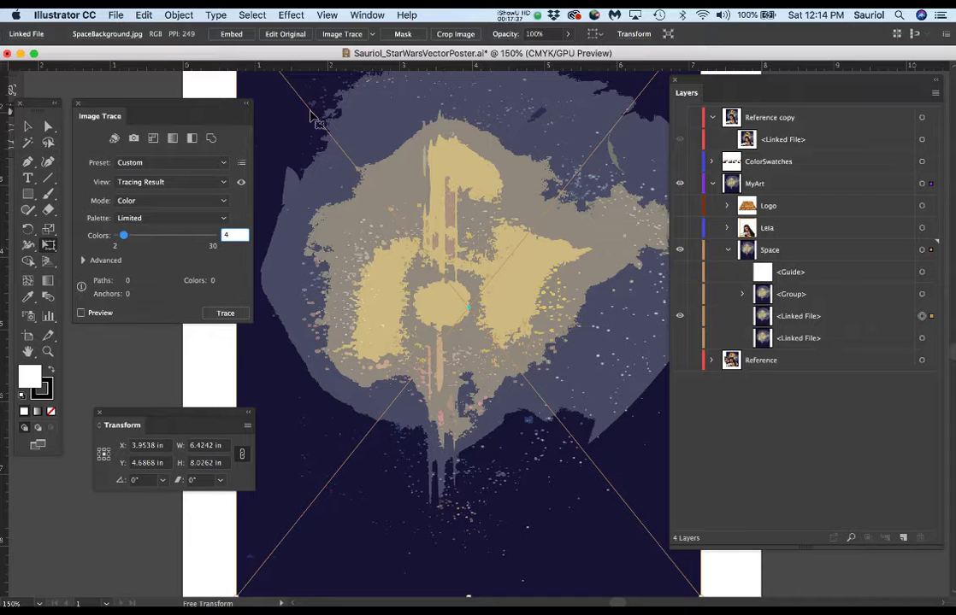
pyautogui.click(225, 313)
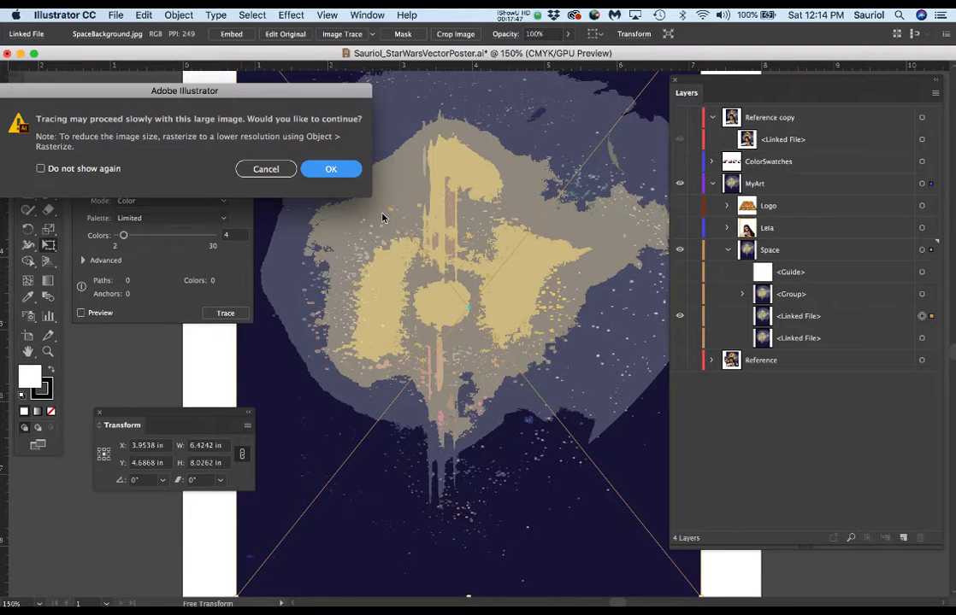
pyautogui.press('Return')
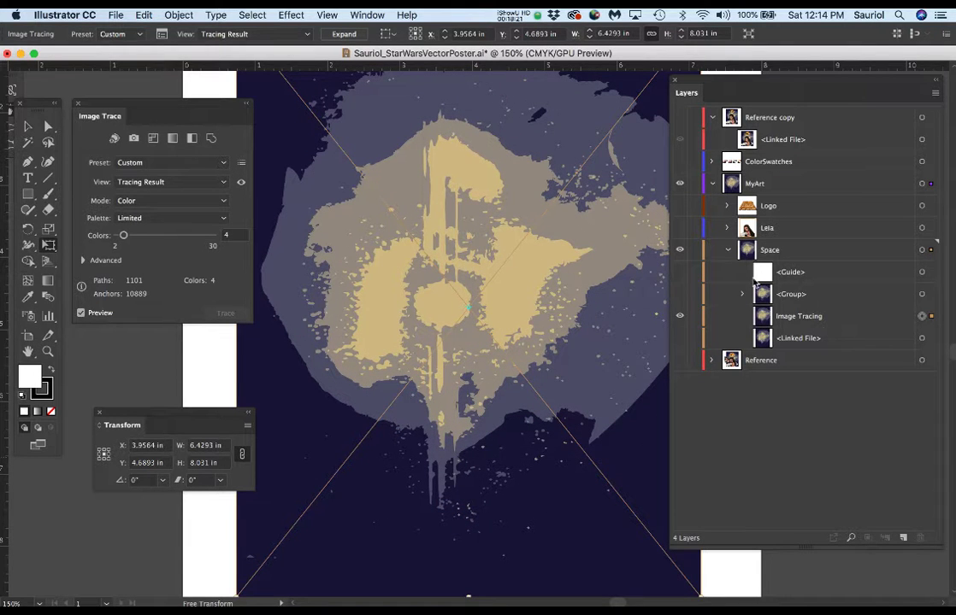
# Step: Compare the new Image Tracing item with the paths inside the existing Space group, and examine the traced shapes up close
pyautogui.click(803, 319)
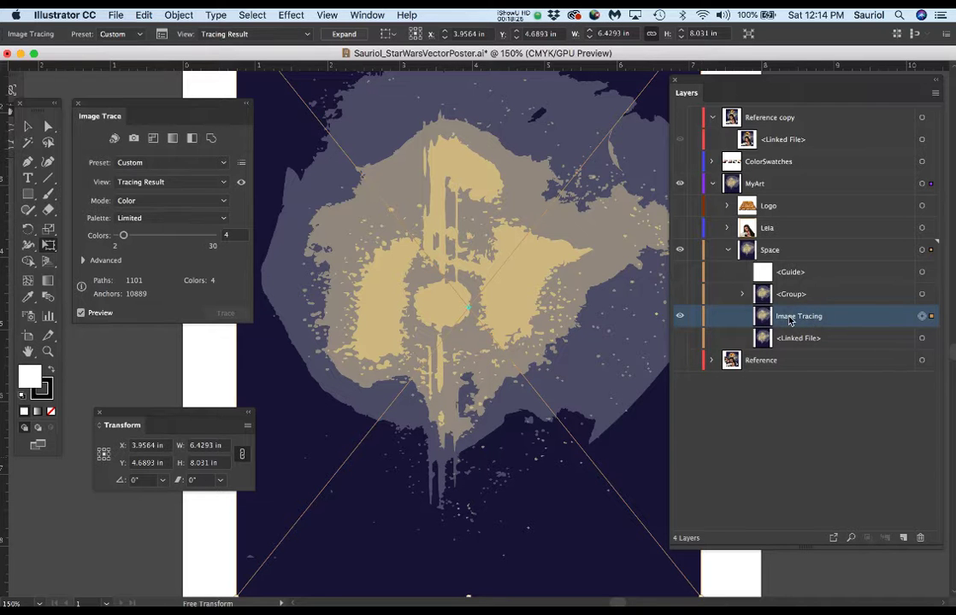
pyautogui.click(740, 295)
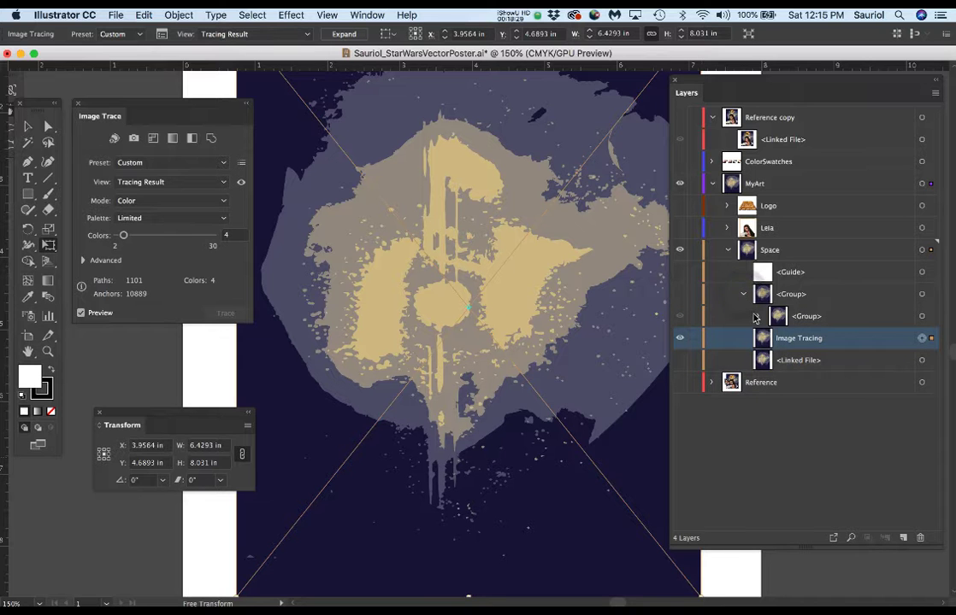
pyautogui.click(757, 317)
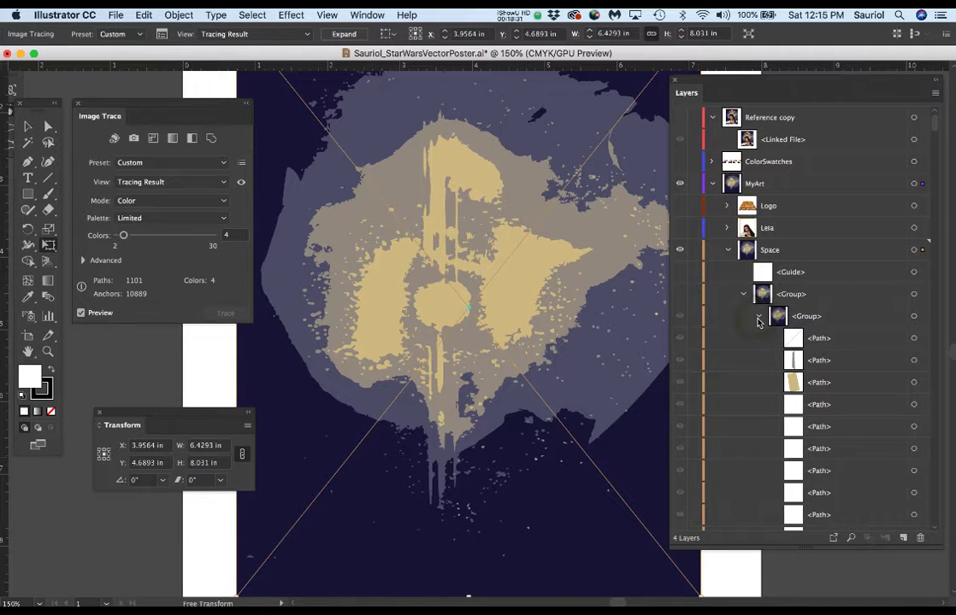
pyautogui.click(757, 318)
pyautogui.click(741, 295)
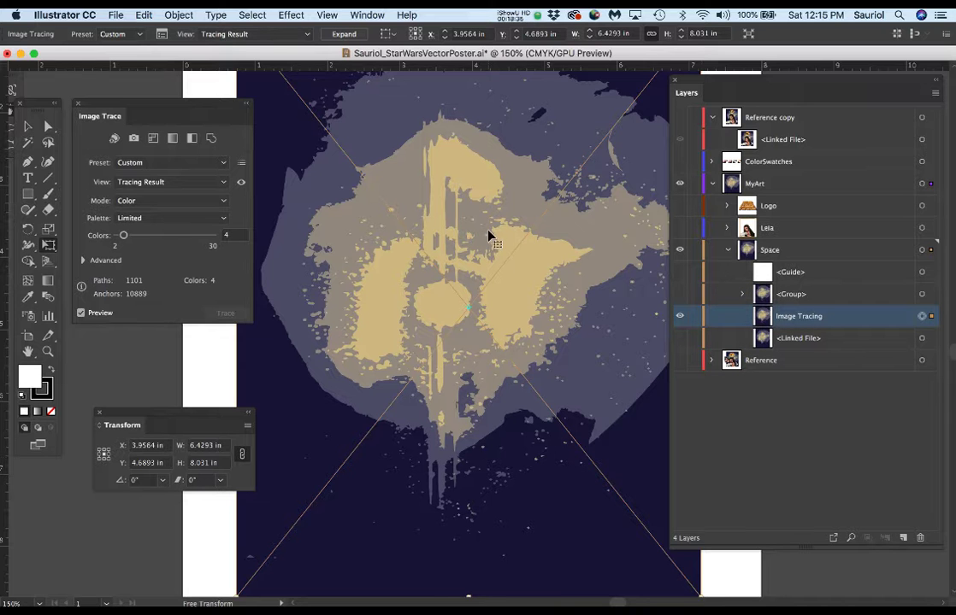
pyautogui.scroll(-1, 490, 237)
pyautogui.scroll(2, 451, 273)
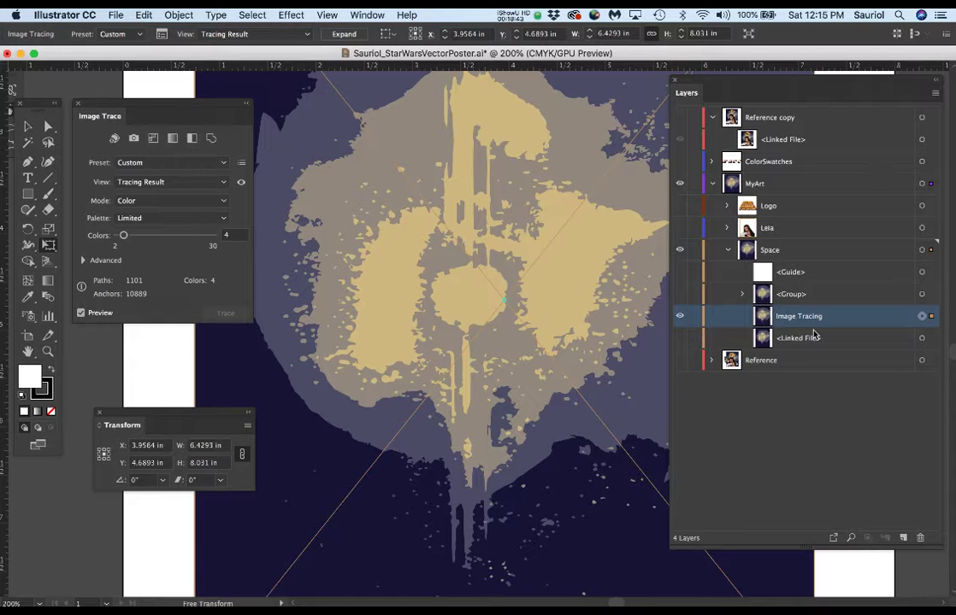
# Step: Expand the Image Tracing of the space background into editable paths, with Object and Fill included
pyautogui.scroll(-1, 503, 301)
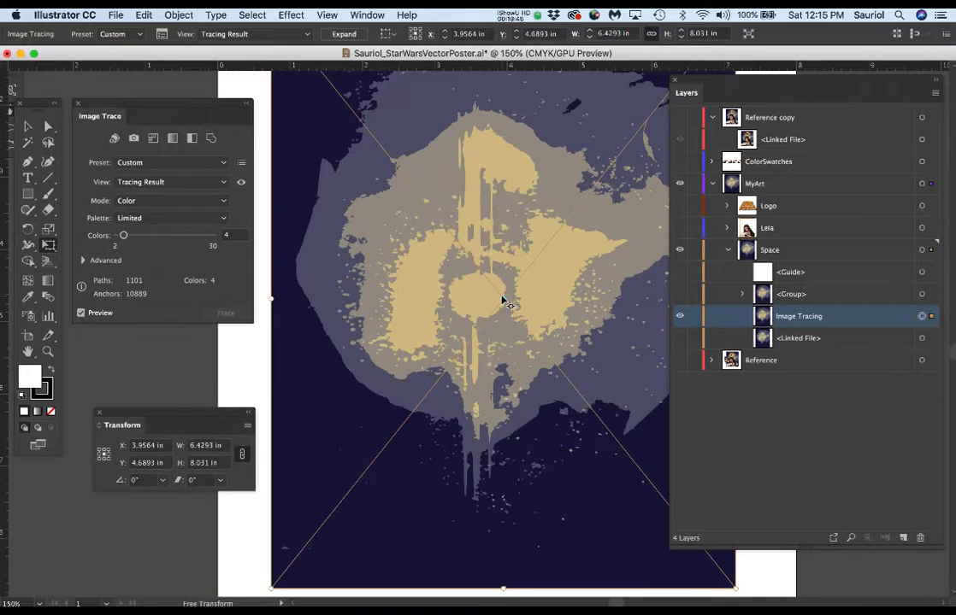
pyautogui.scroll(-1, 503, 301)
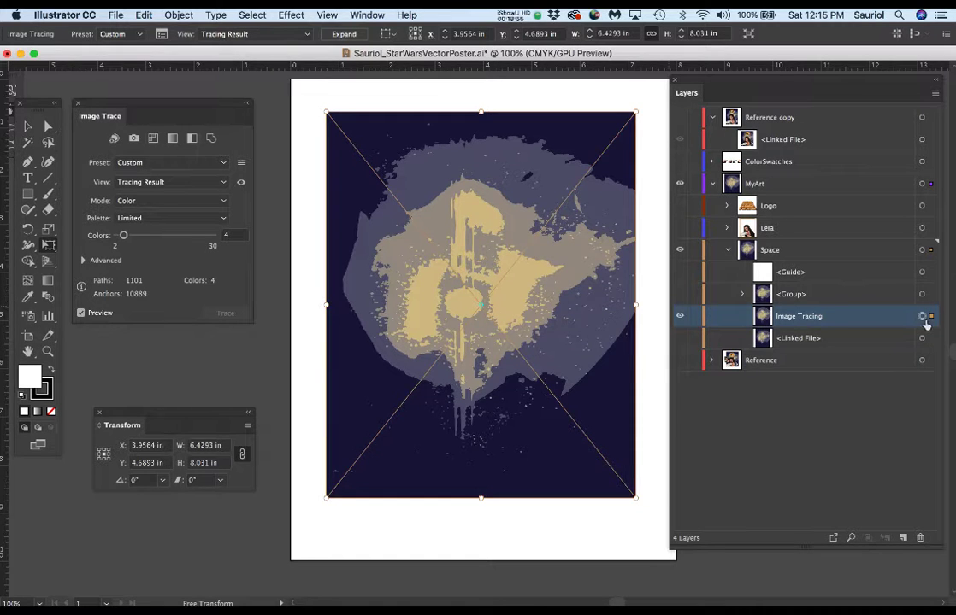
pyautogui.click(178, 12)
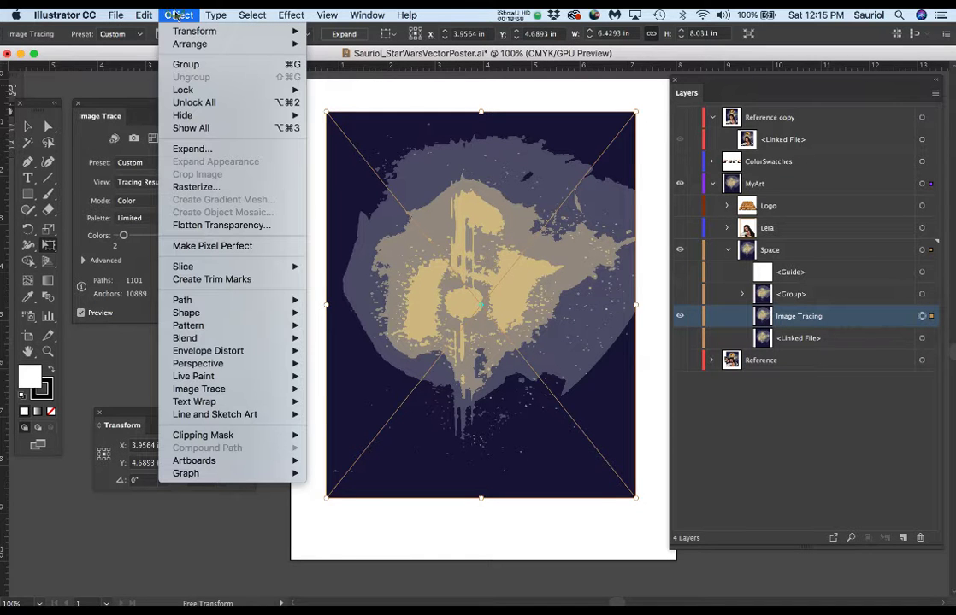
pyautogui.click(188, 149)
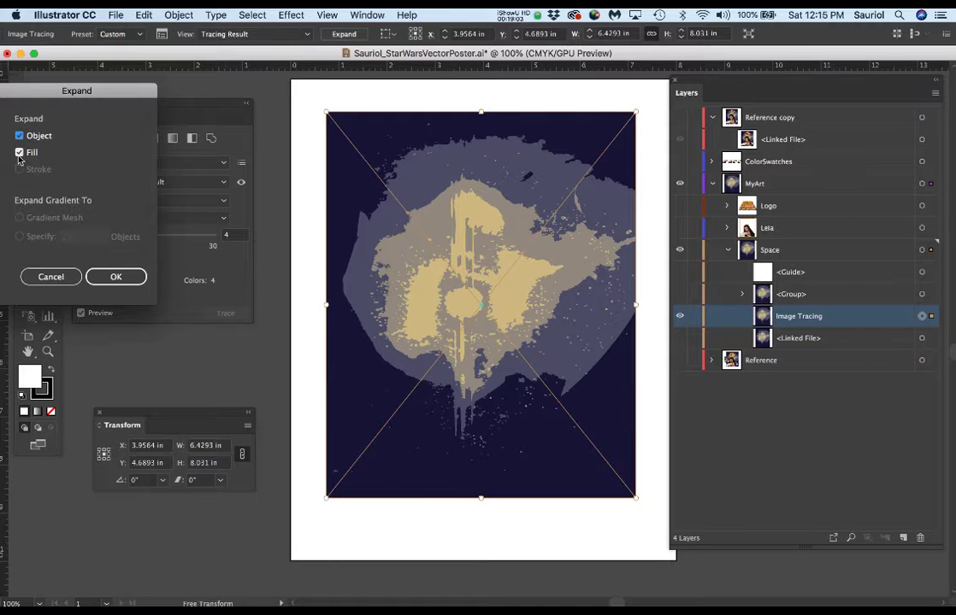
pyautogui.click(114, 277)
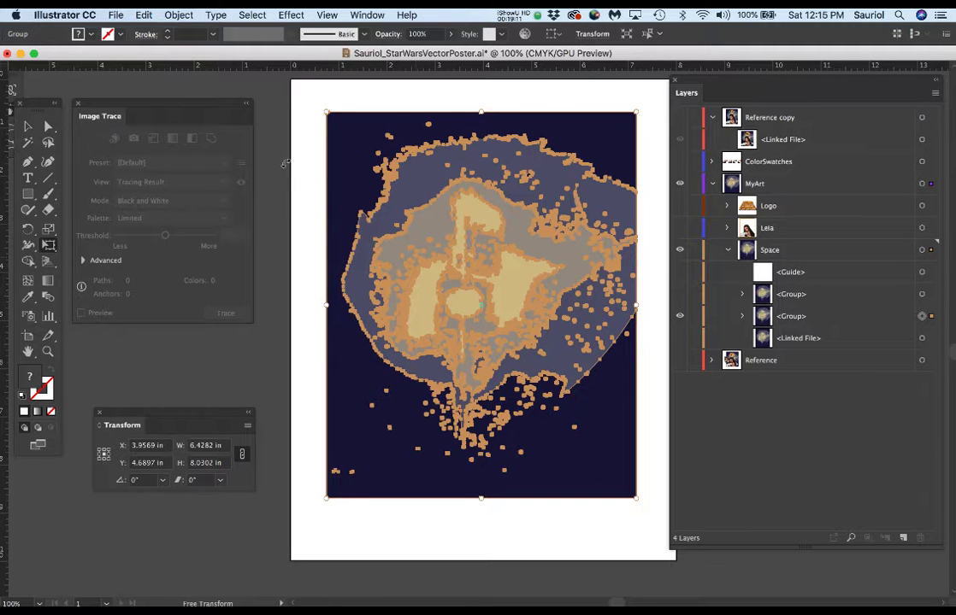
# Step: Deselect the expanded space artwork and examine its separate color shapes up close
pyautogui.press('a')
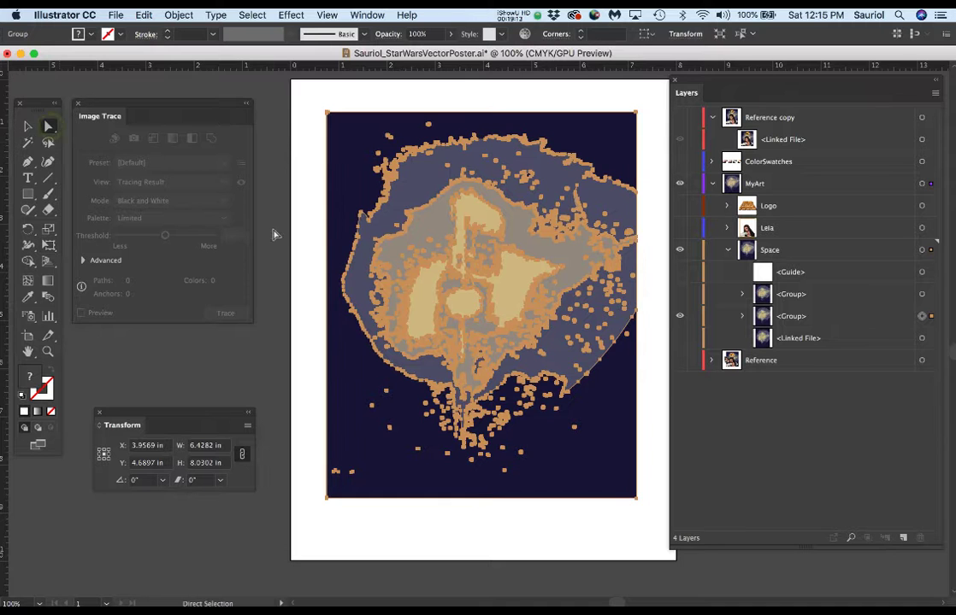
pyautogui.click(277, 223)
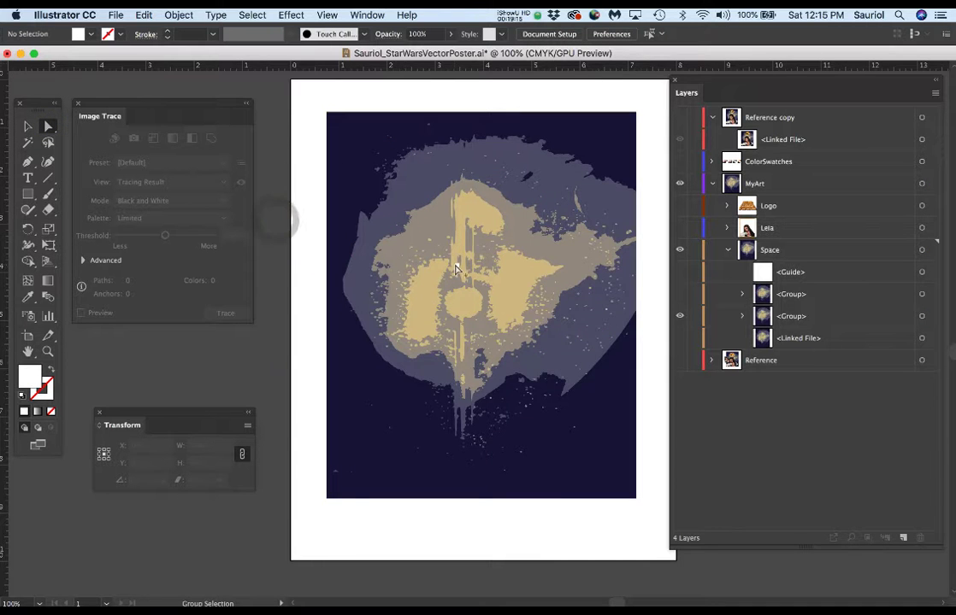
pyautogui.scroll(2, 456, 267)
pyautogui.scroll(1, 455, 269)
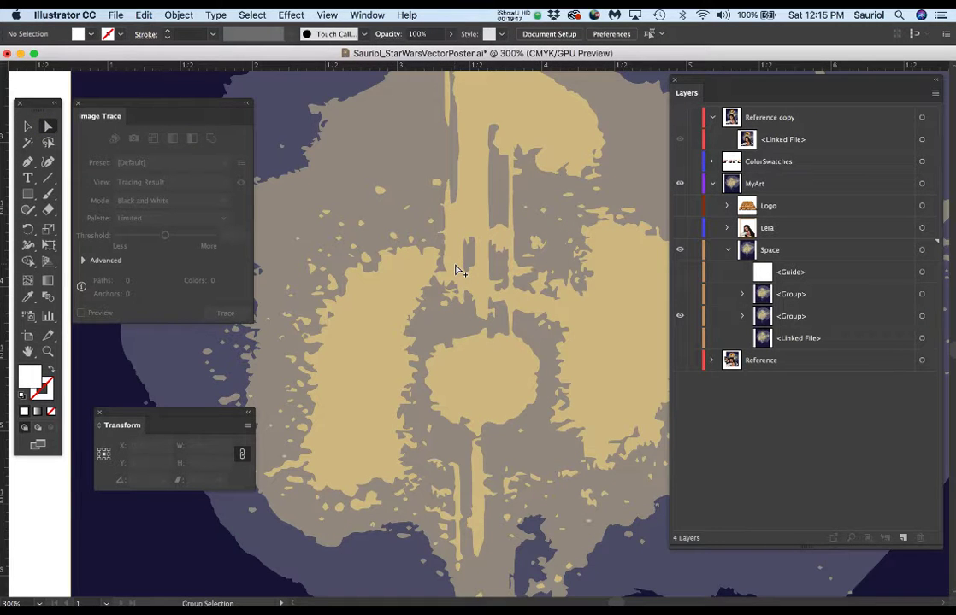
pyautogui.scroll(-1, 456, 270)
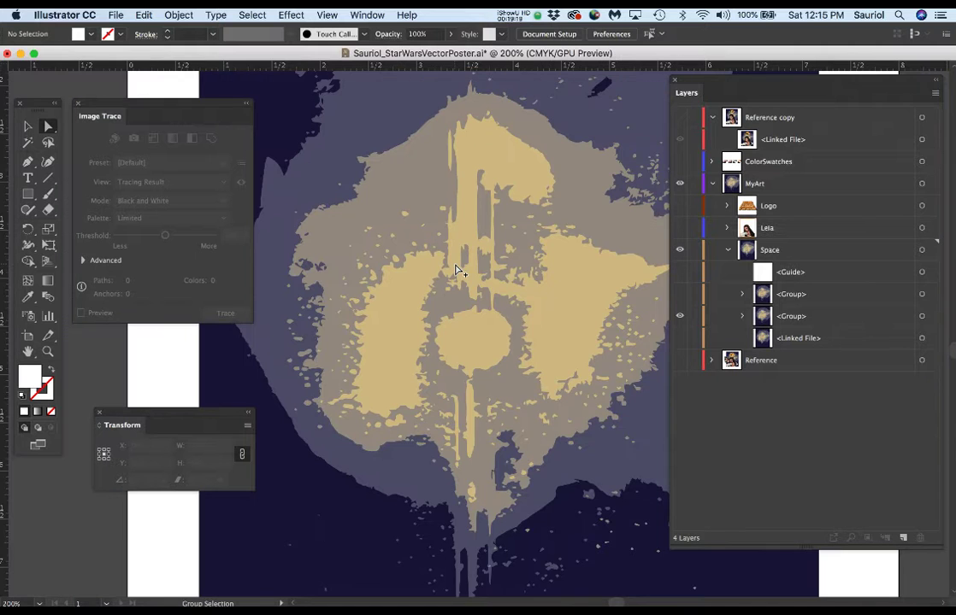
pyautogui.scroll(3, 412, 228)
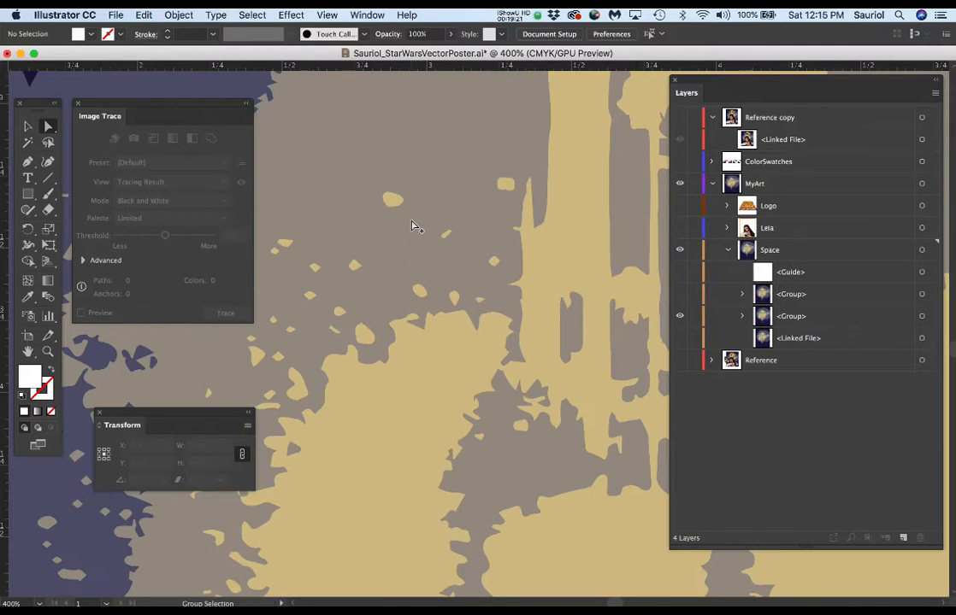
pyautogui.scroll(-2, 412, 226)
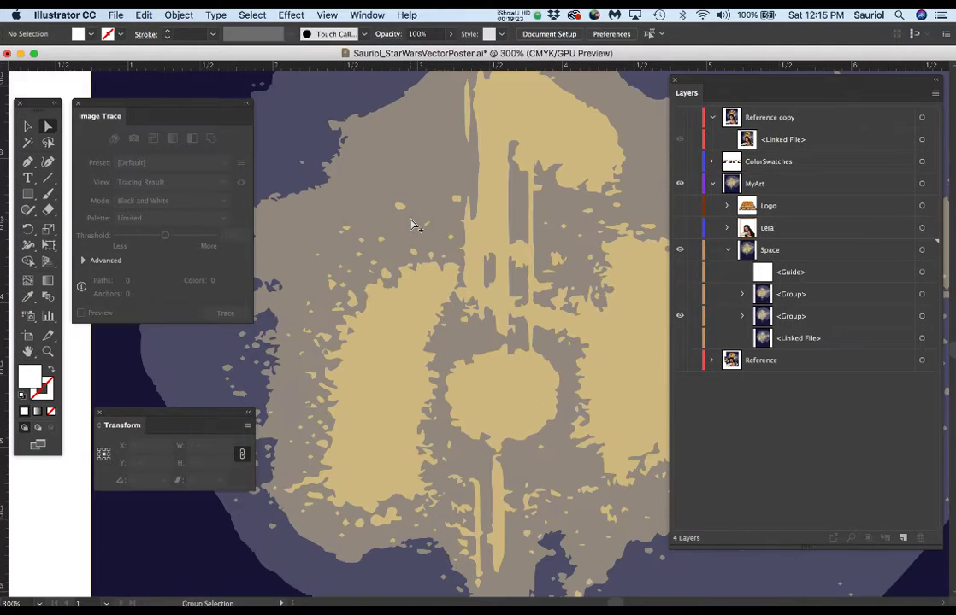
pyautogui.scroll(-1, 412, 226)
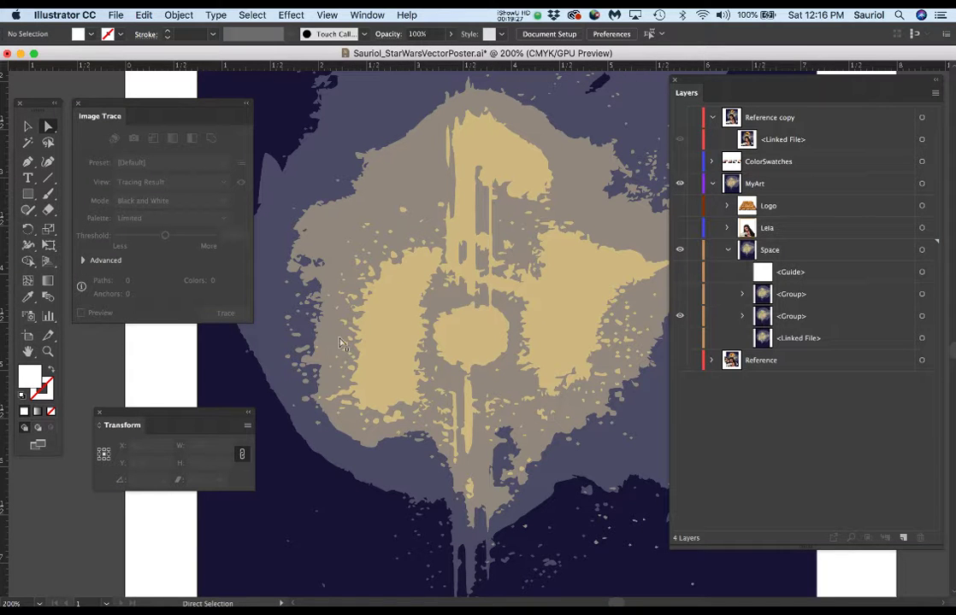
pyautogui.scroll(1, 395, 298)
# Step: Directly select the large tan compound path to inspect its outline, and select the small tan speck above it instead
pyautogui.click(399, 300)
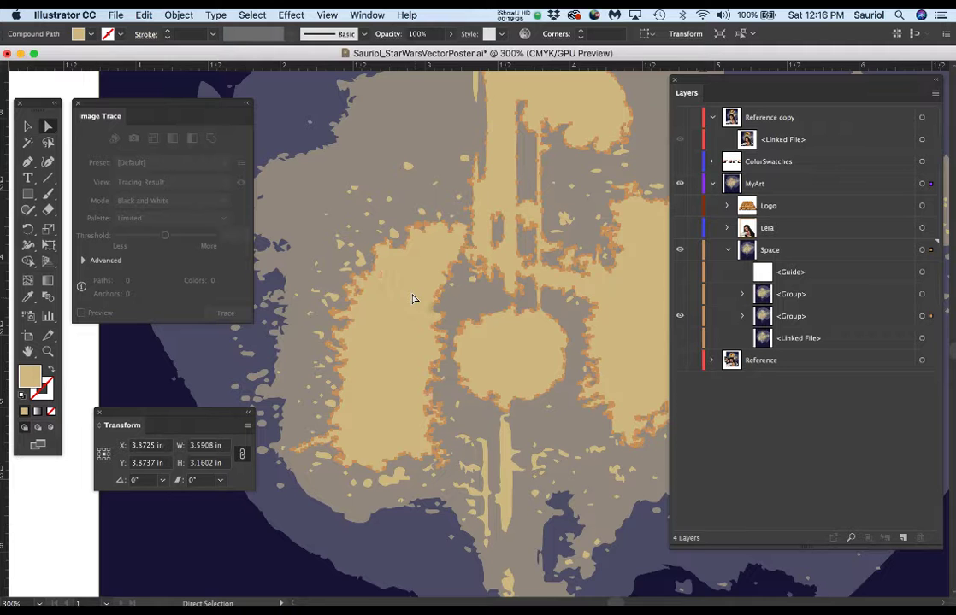
pyautogui.scroll(2, 376, 261)
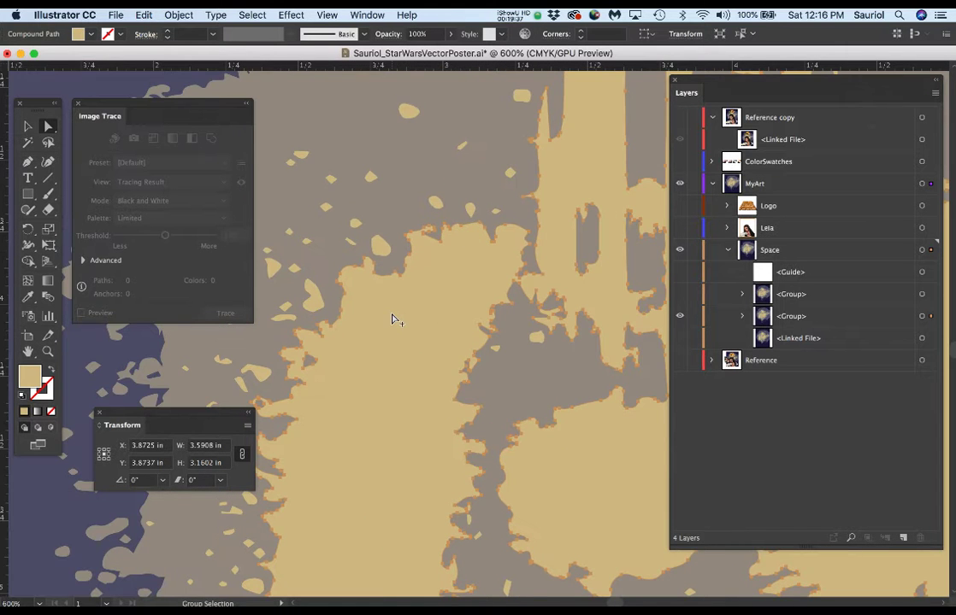
pyautogui.scroll(-1, 396, 320)
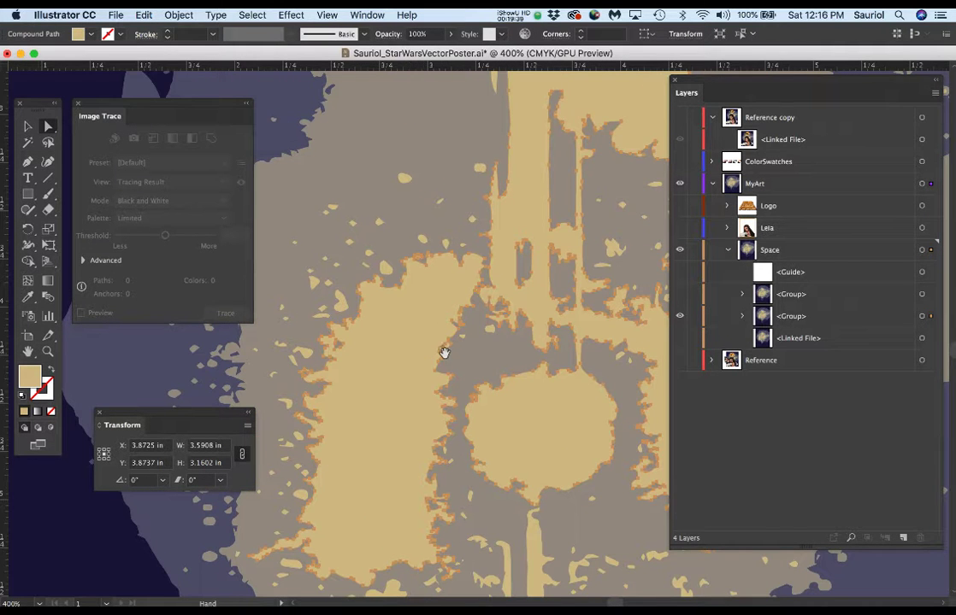
pyautogui.moveTo(443, 352); pyautogui.dragTo(422, 296)
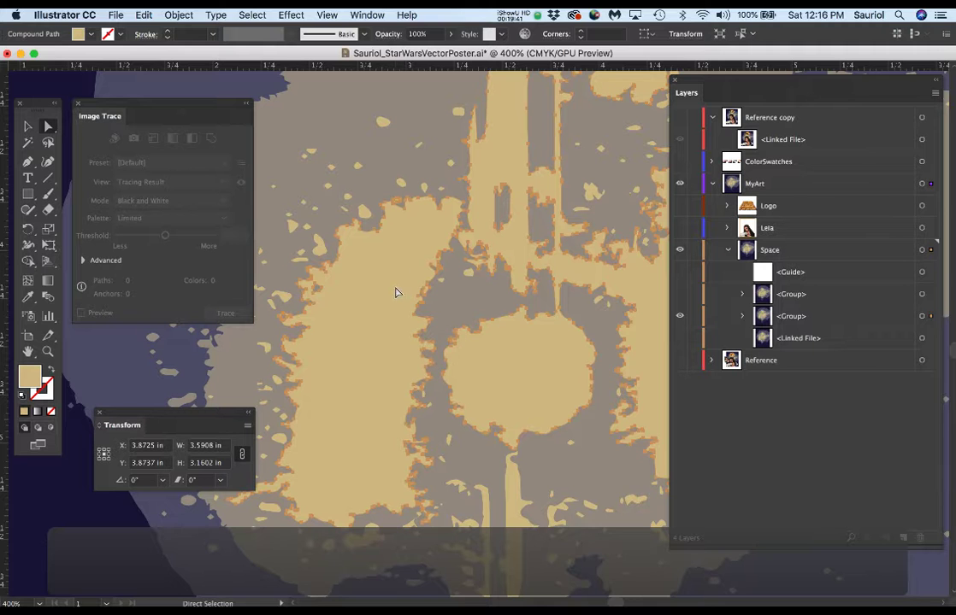
pyautogui.click(382, 123)
pyautogui.scroll(2, 387, 125)
pyautogui.click(384, 119)
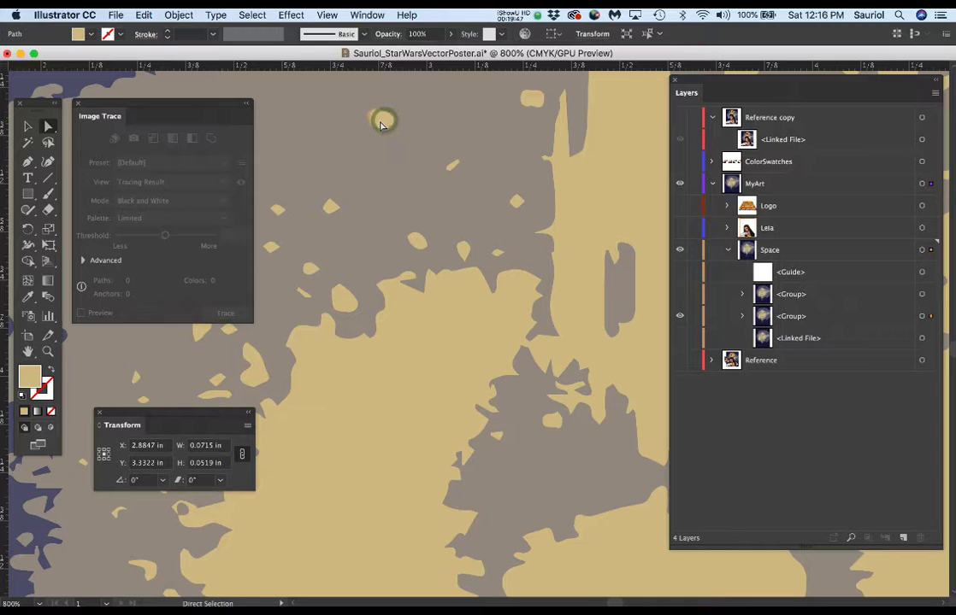
# Step: Set the Space layer's selection color to Medium Blue
pyautogui.doubleClick(806, 255)
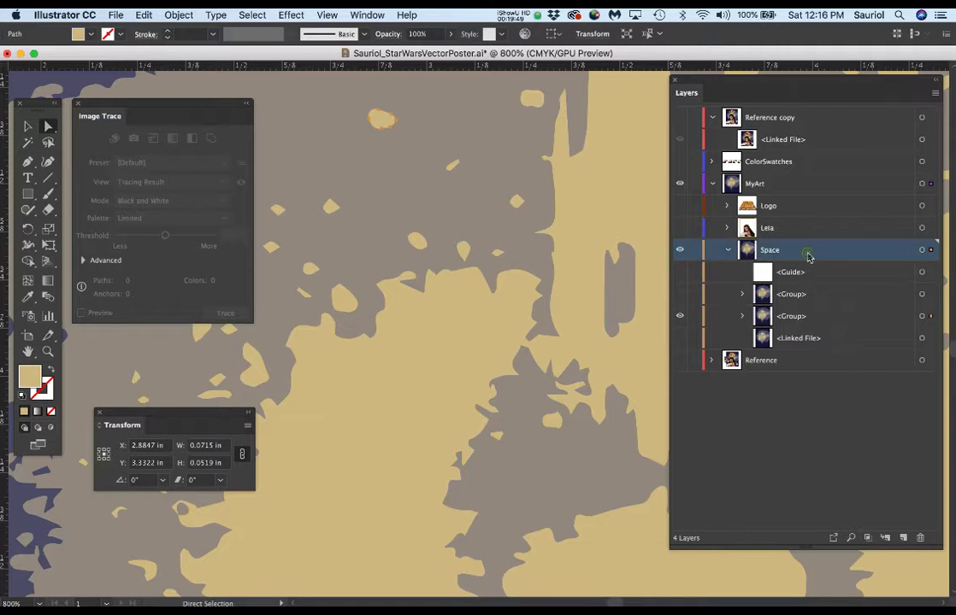
pyautogui.click(71, 150)
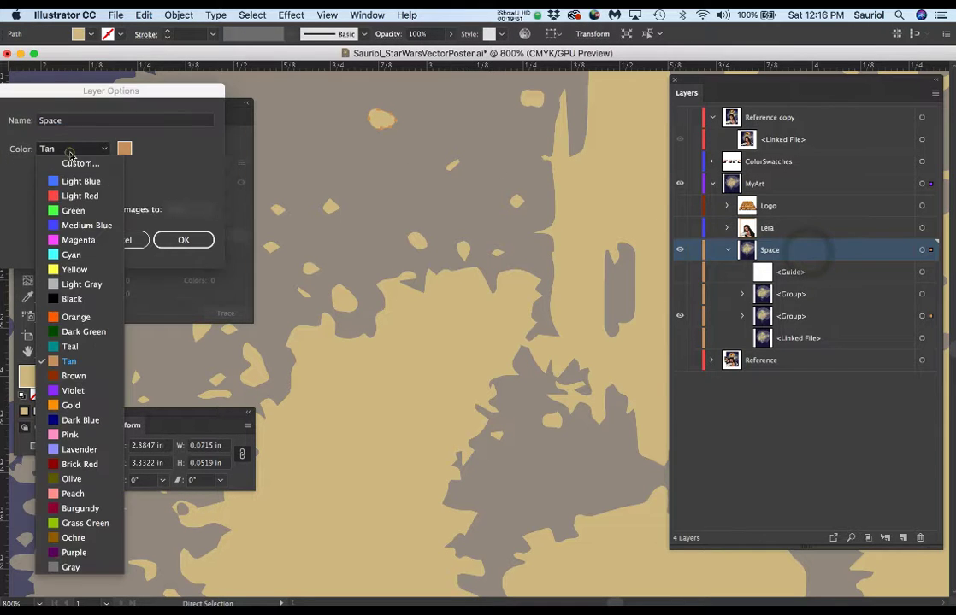
pyautogui.click(81, 225)
pyautogui.click(182, 240)
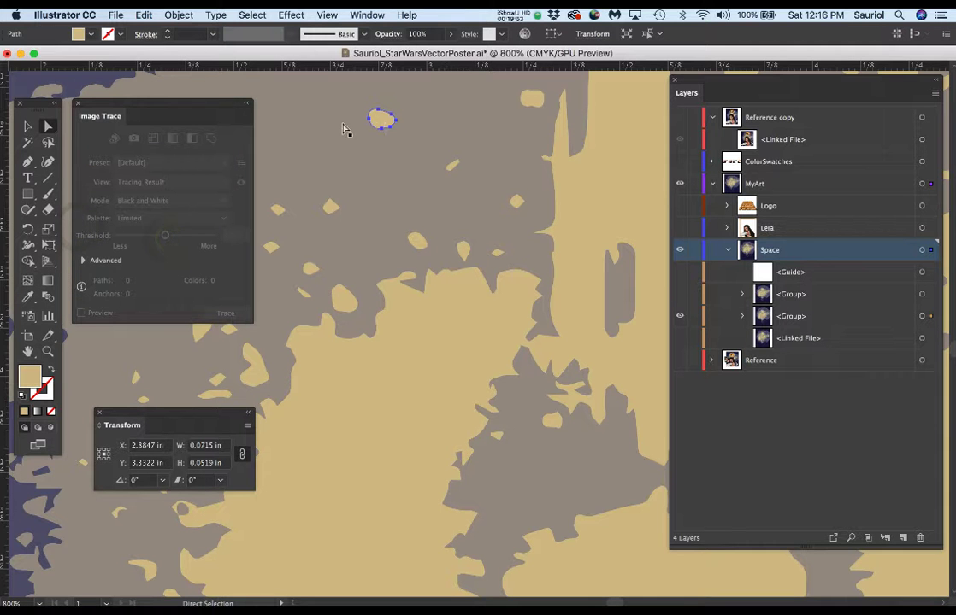
# Step: Select every object with the same fill color as the selected tan speck
pyautogui.click(252, 15)
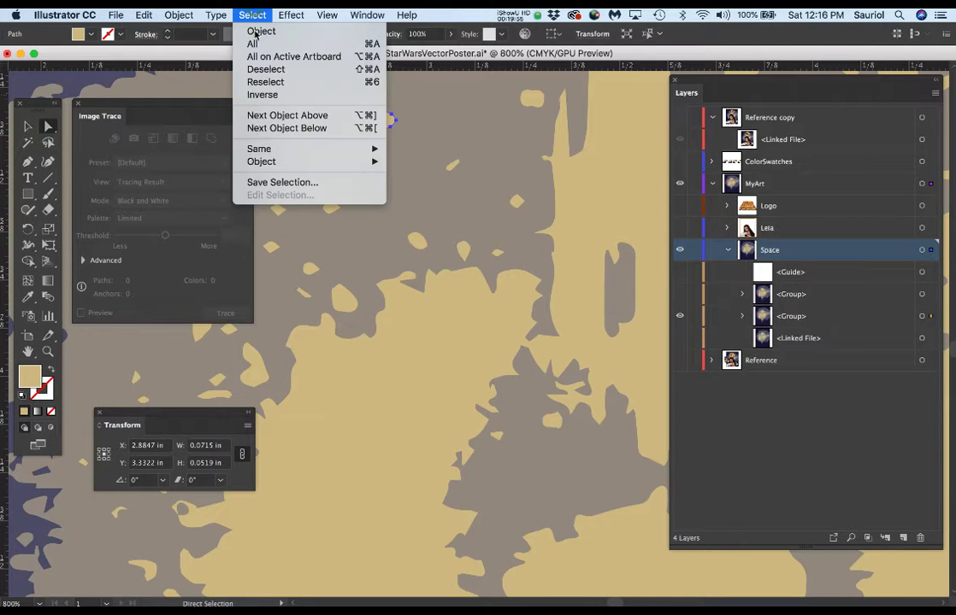
pyautogui.moveTo(287, 150)
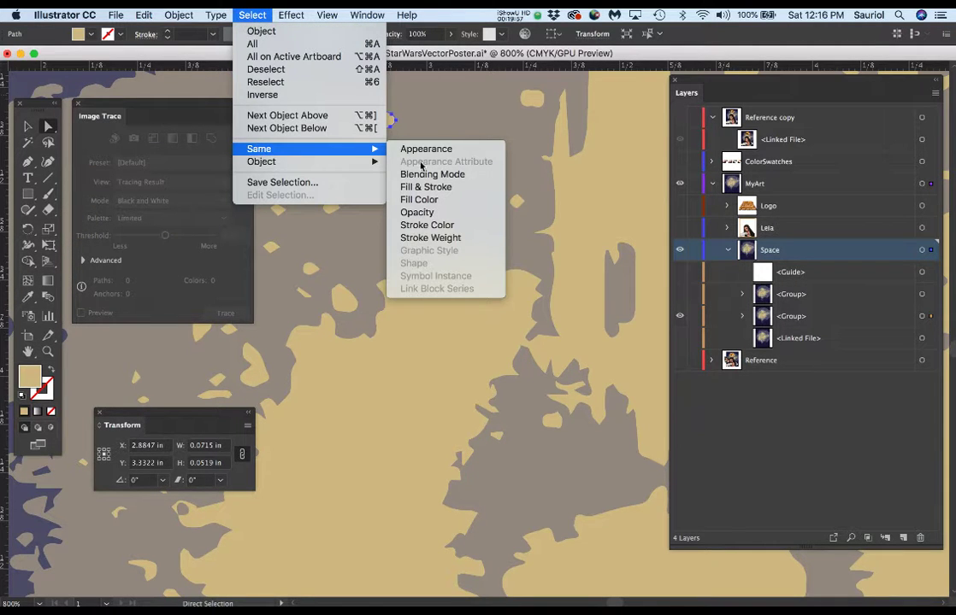
pyautogui.click(419, 199)
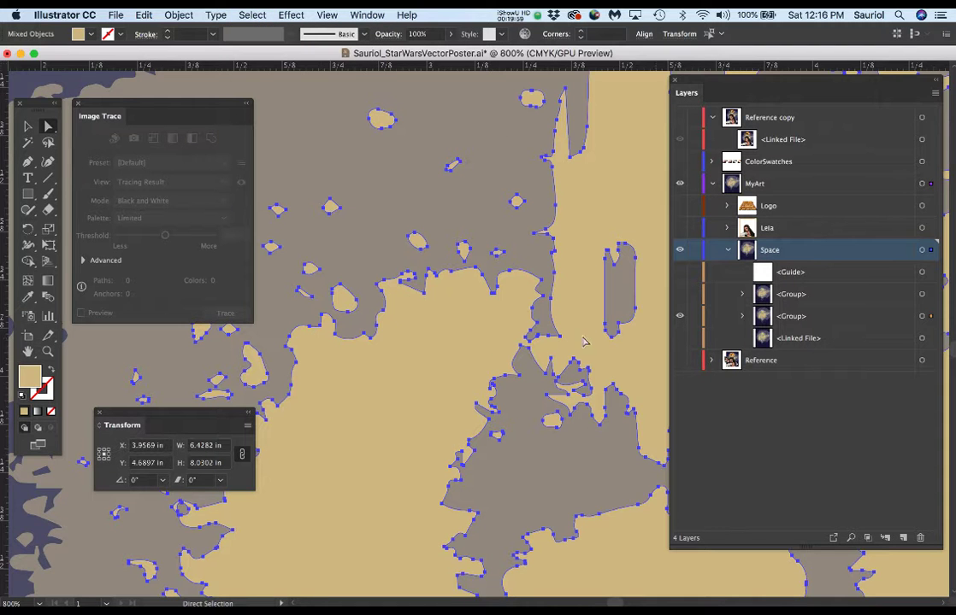
pyautogui.scroll(-5, 523, 329)
pyautogui.scroll(-2, 524, 329)
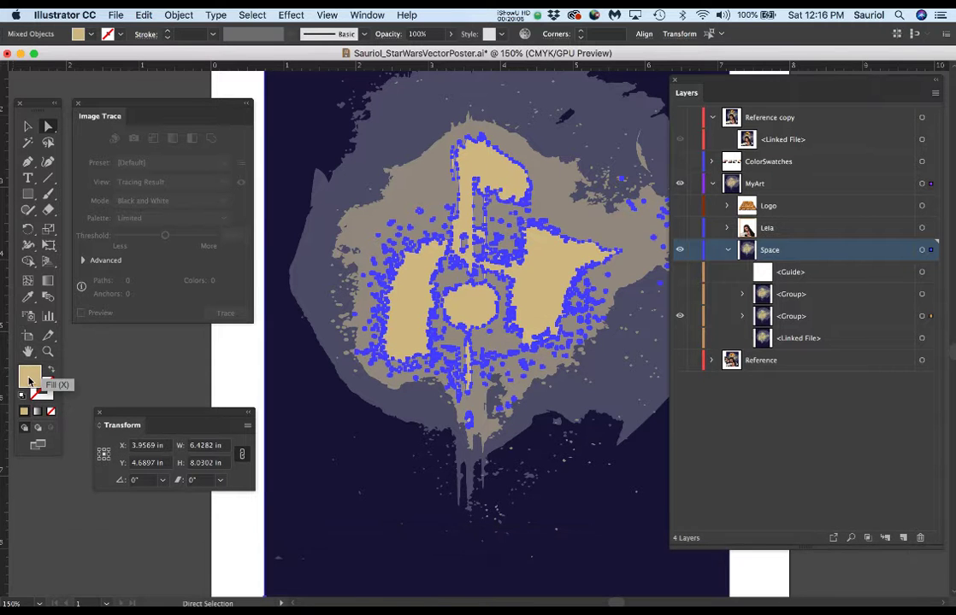
# Step: Recolor the selected tan shapes with the brighter yellow fill F2D58B and deselect them
pyautogui.doubleClick(30, 374)
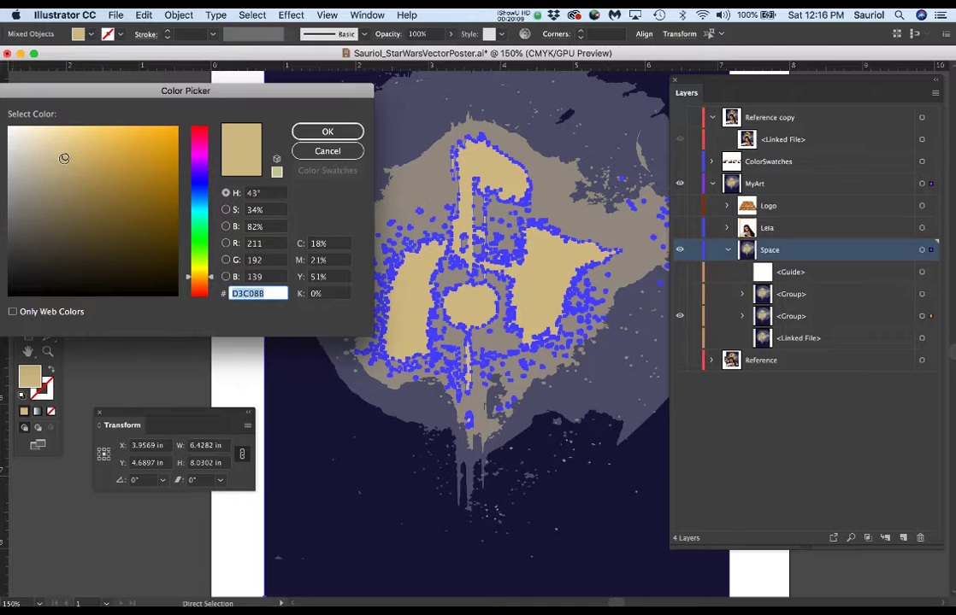
pyautogui.click(63, 159)
pyautogui.moveTo(79, 139); pyautogui.dragTo(82, 134)
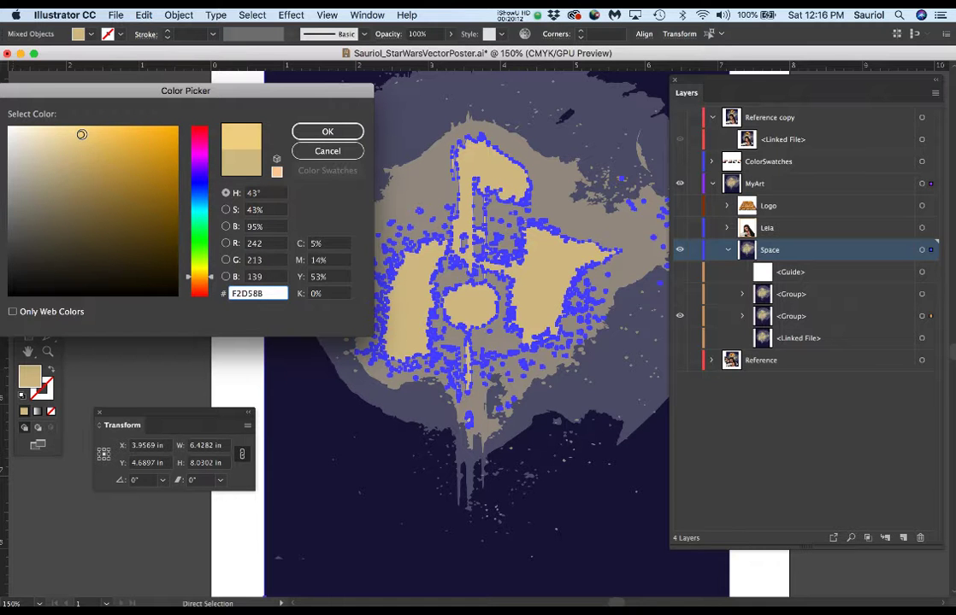
pyautogui.click(325, 132)
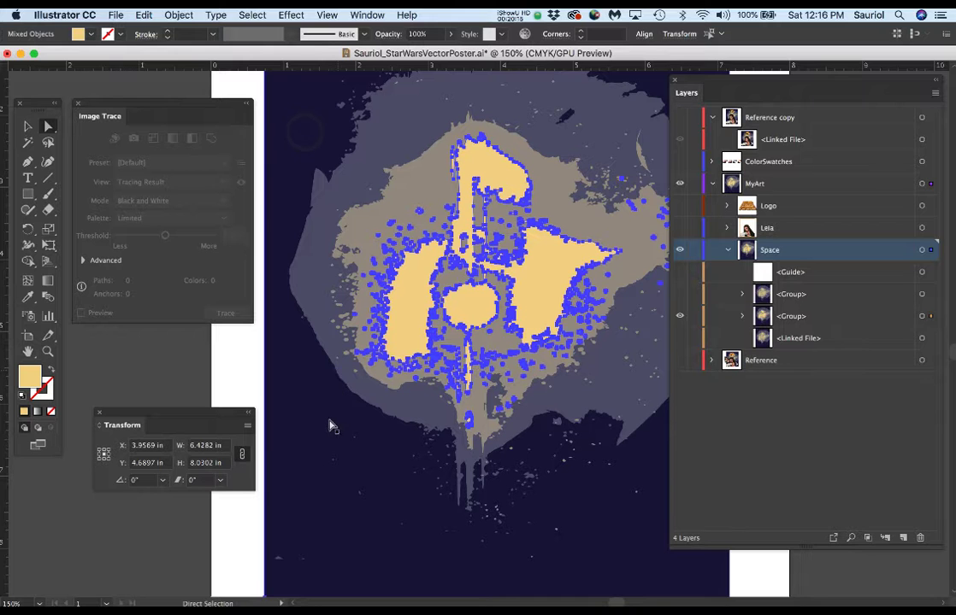
pyautogui.click(227, 512)
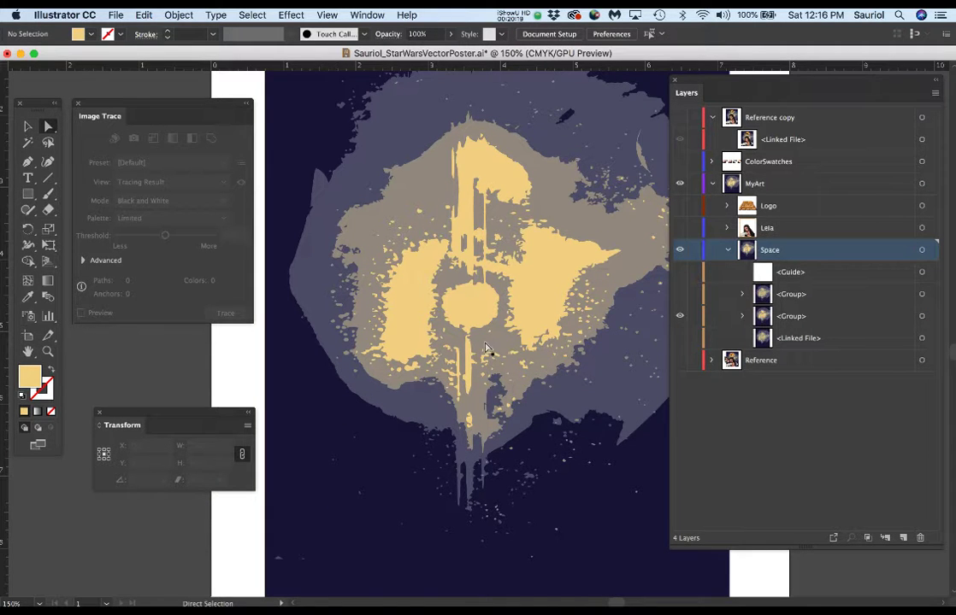
# Step: Show the Leia and Logo sublayers over the recolored space background on the full poster
pyautogui.scroll(-2, 427, 298)
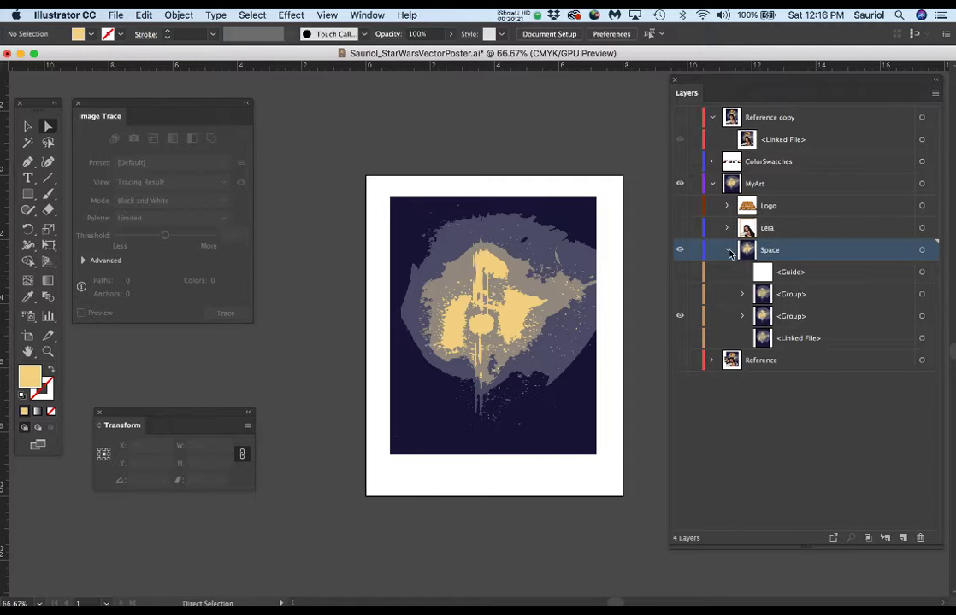
pyautogui.click(680, 229)
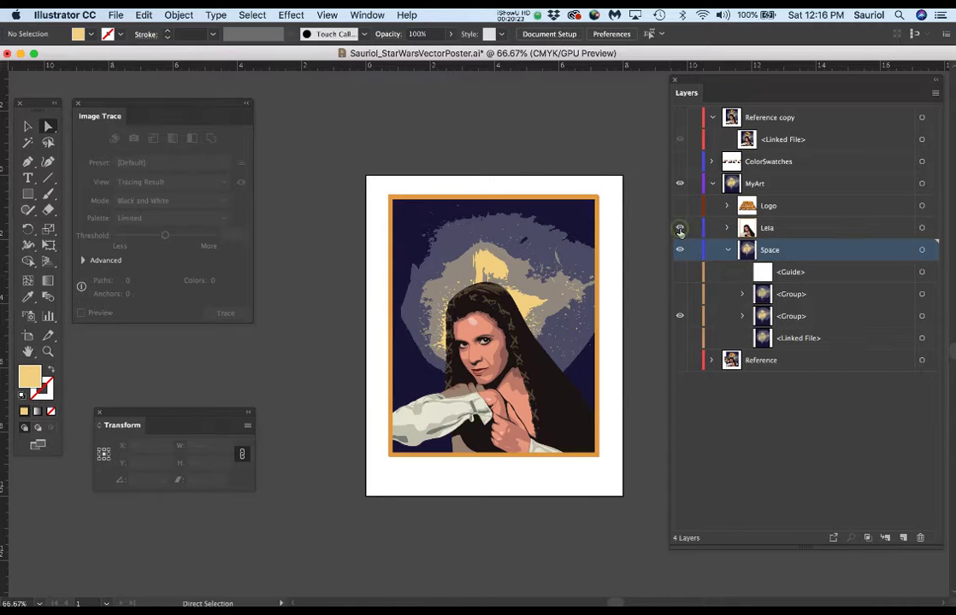
pyautogui.click(681, 206)
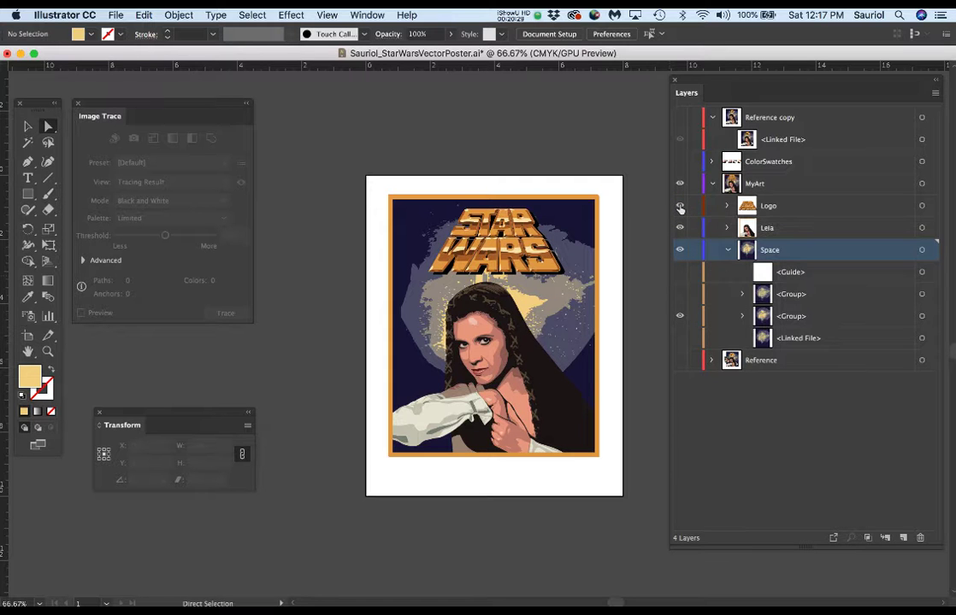
# Step: Isolate the Star Wars logo by hiding Space and Leia, and hide the black shadow group inside the Logo sublayer
pyautogui.click(680, 251)
pyautogui.click(681, 228)
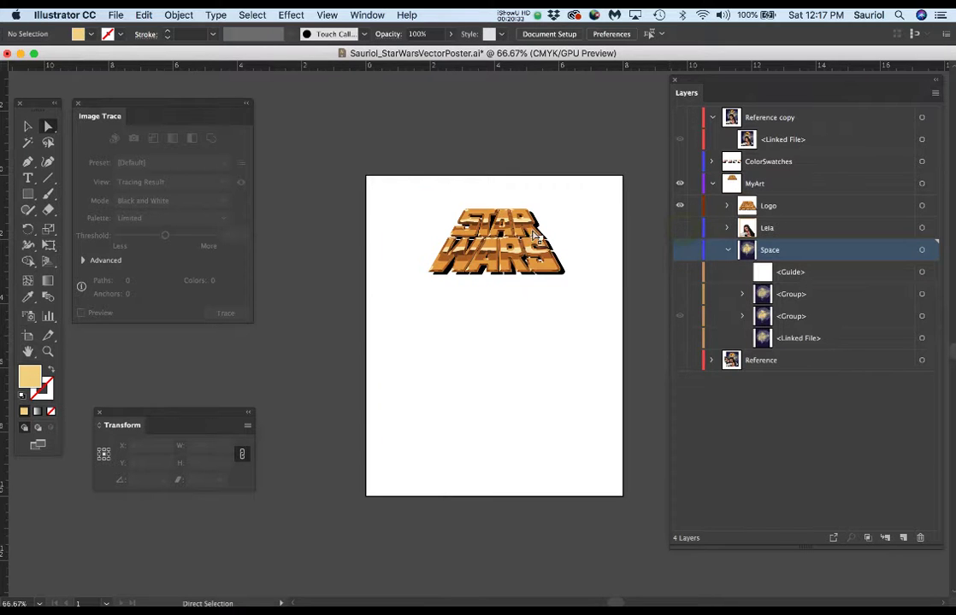
pyautogui.scroll(3, 530, 230)
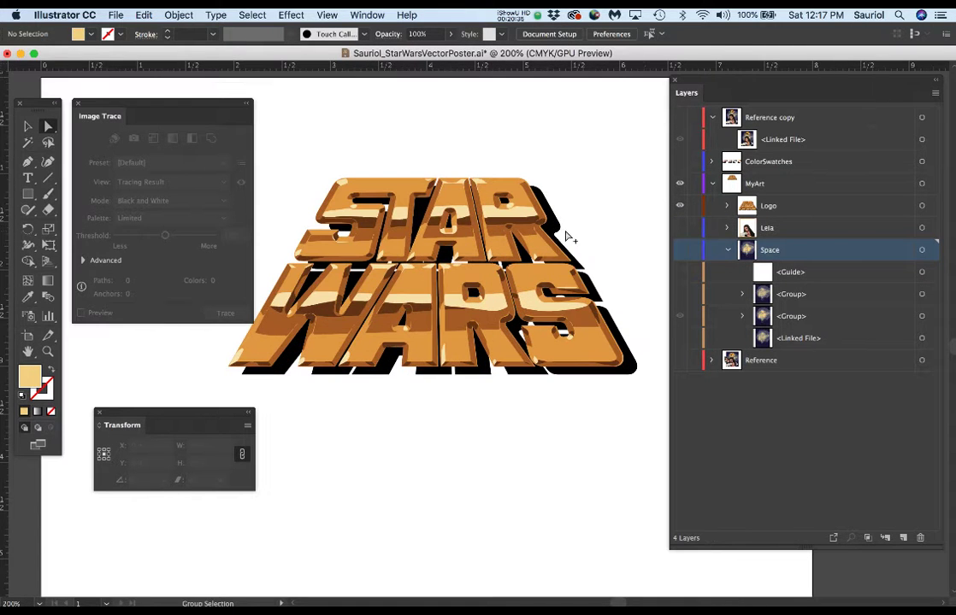
pyautogui.click(726, 206)
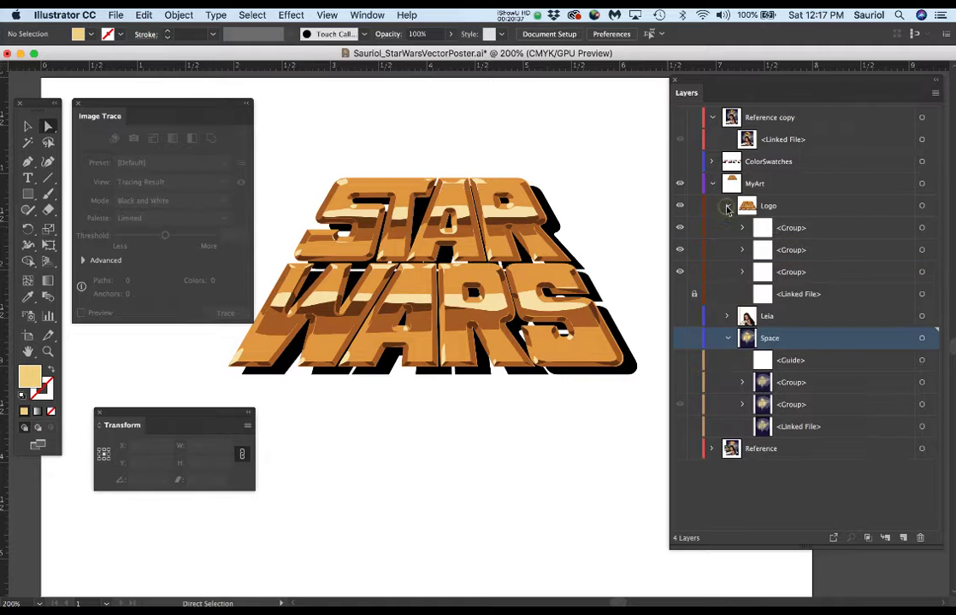
pyautogui.click(680, 271)
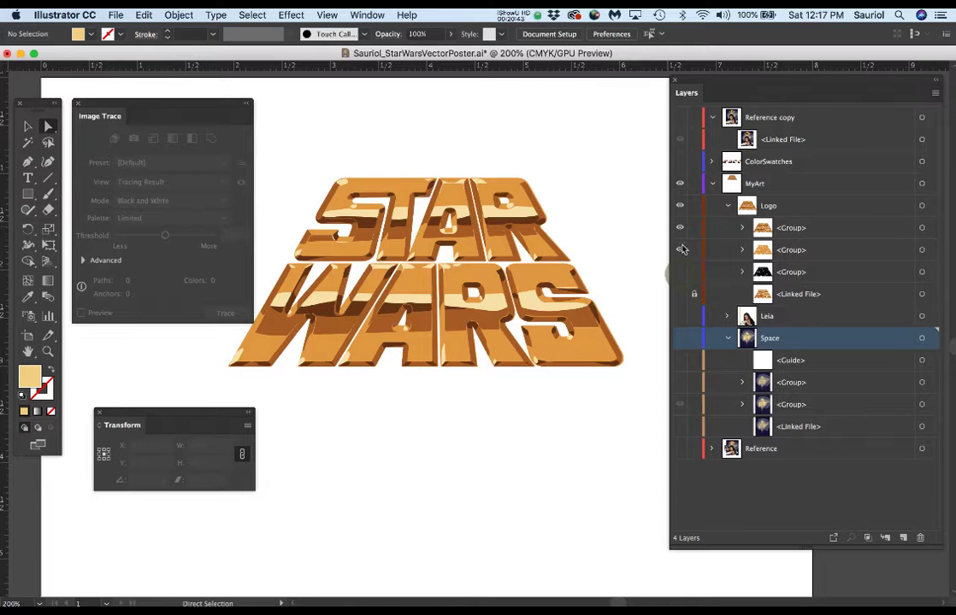
# Step: Hide both gold groups in the Logo sublayer and show only the black Star Wars group
pyautogui.moveTo(678, 227); pyautogui.dragTo(679, 249)
pyautogui.click(679, 250)
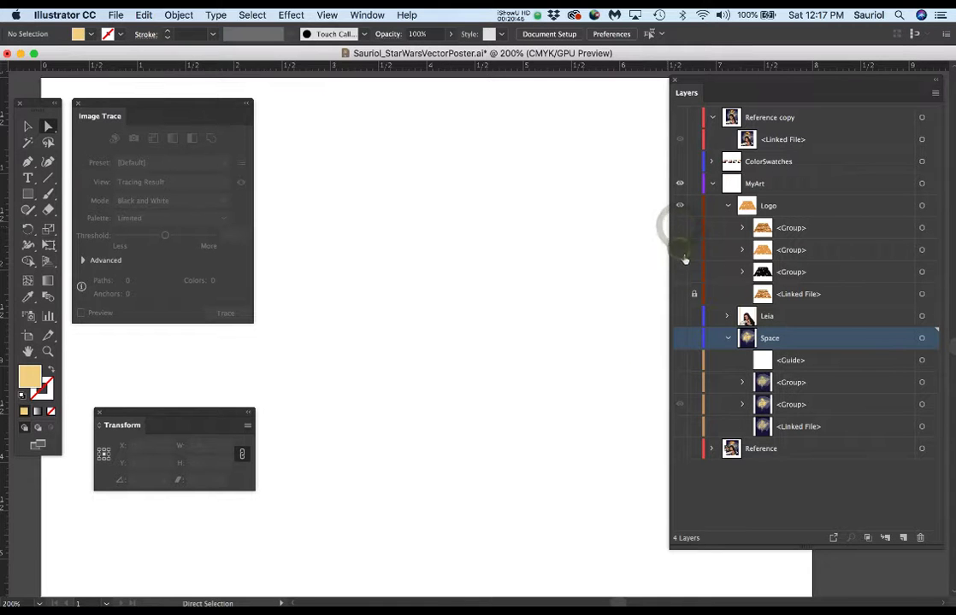
pyautogui.click(680, 272)
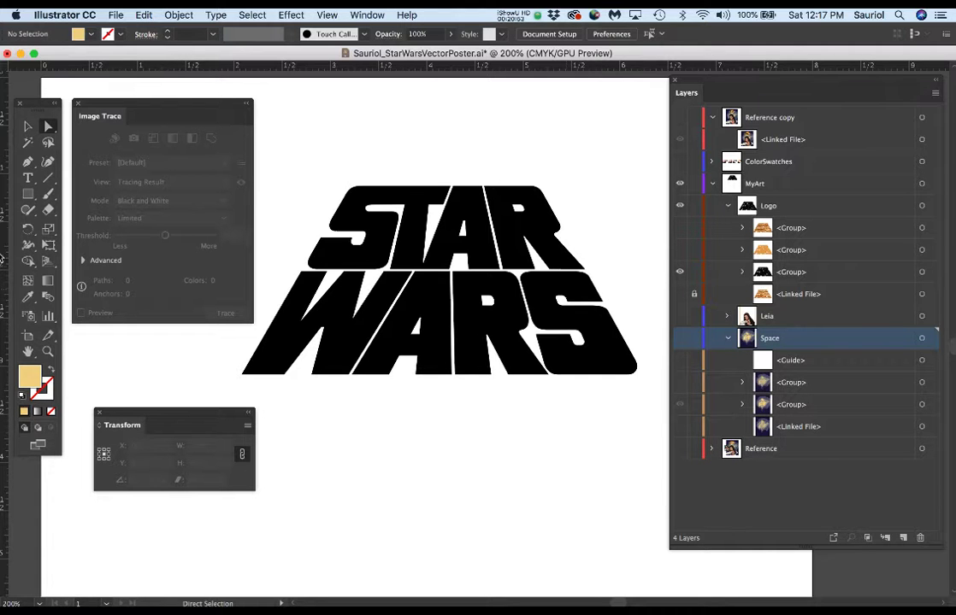
# Step: Switch to Chrome, search for brands of the world in a new tab, and open the Brands of the World site
pyautogui.moveTo(5, 200)
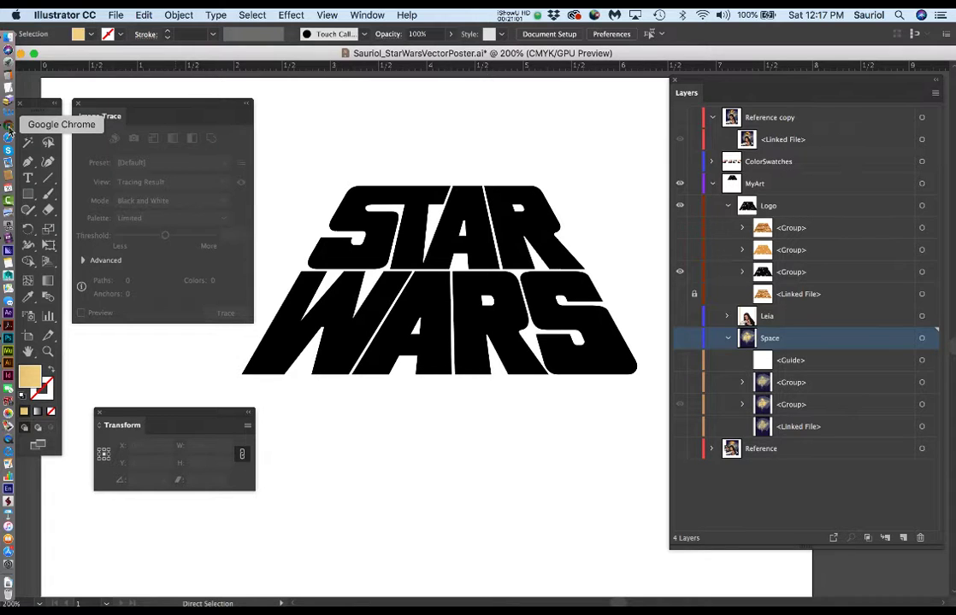
pyautogui.press('Tab')
pyautogui.moveTo(953, 128); pyautogui.dragTo(545, 56)
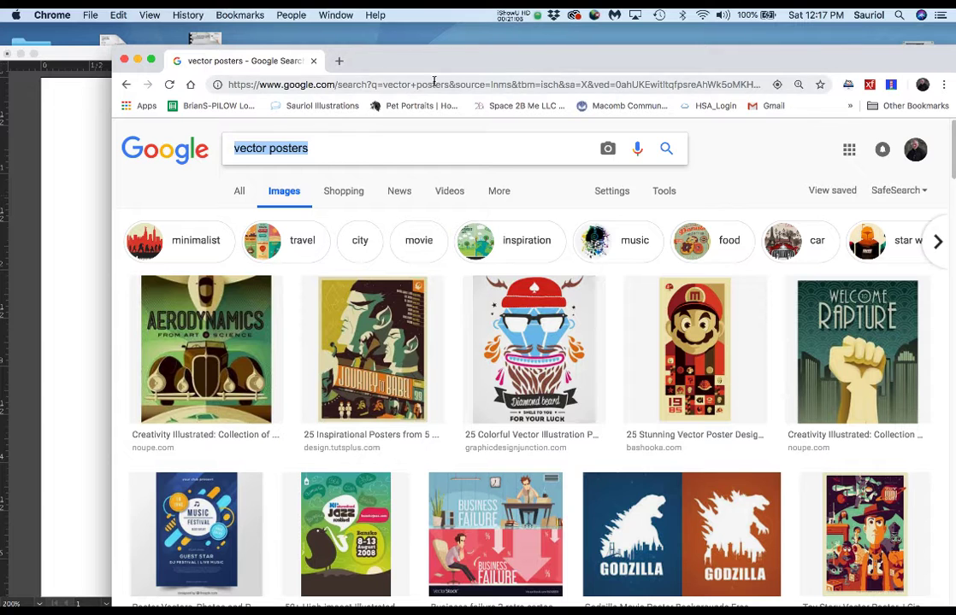
pyautogui.click(339, 60)
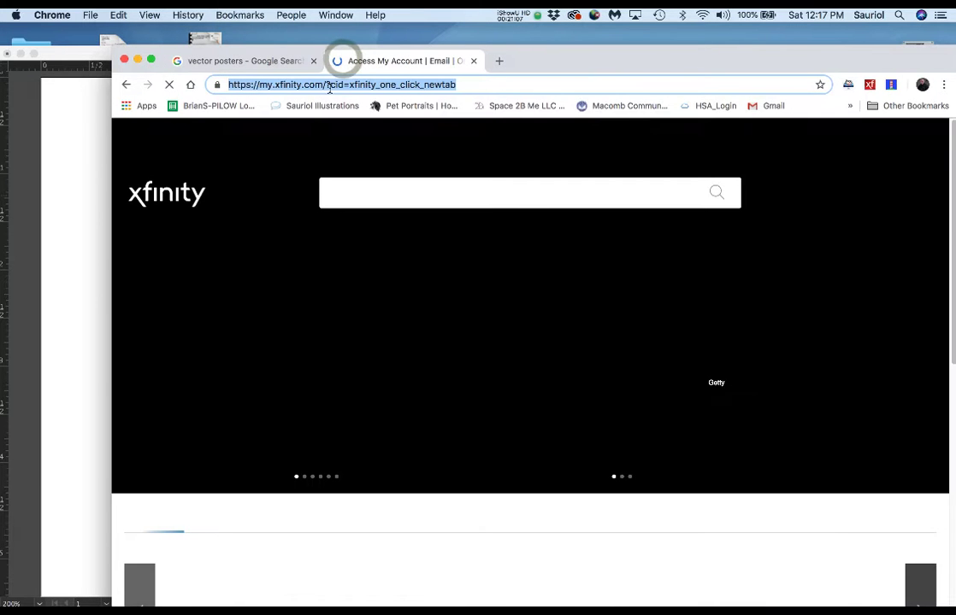
pyautogui.write('brands o')
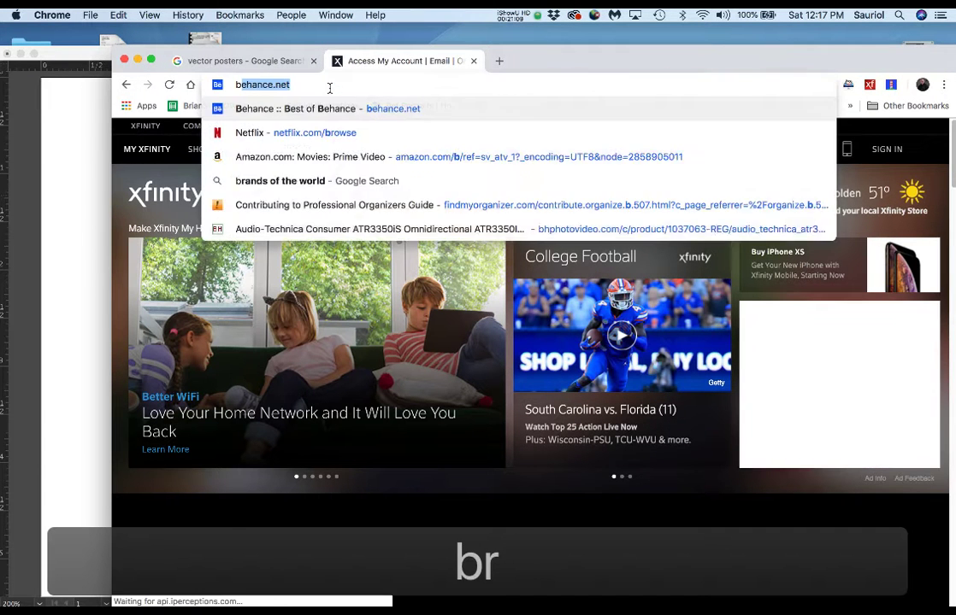
pyautogui.write('f')
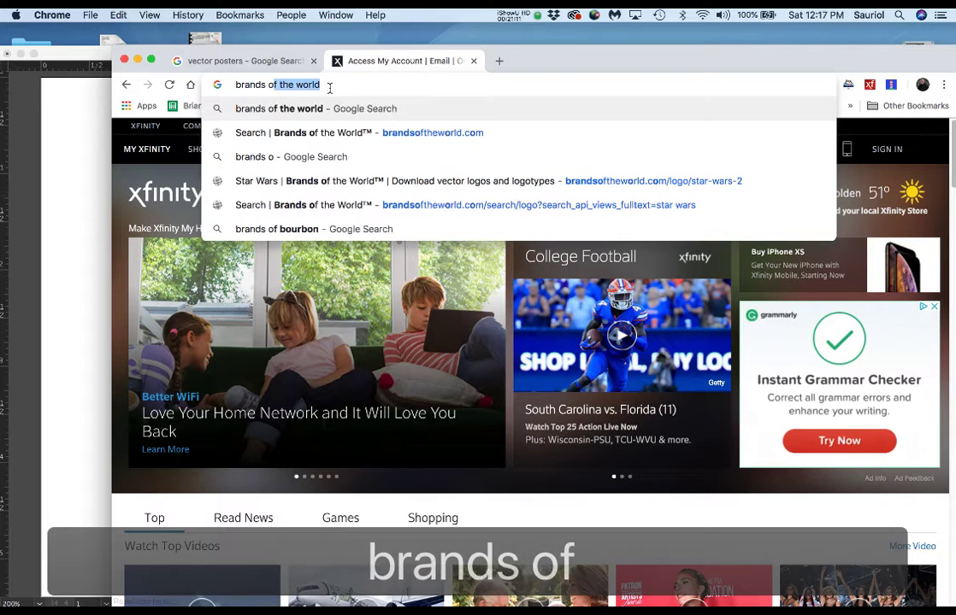
pyautogui.write(' the')
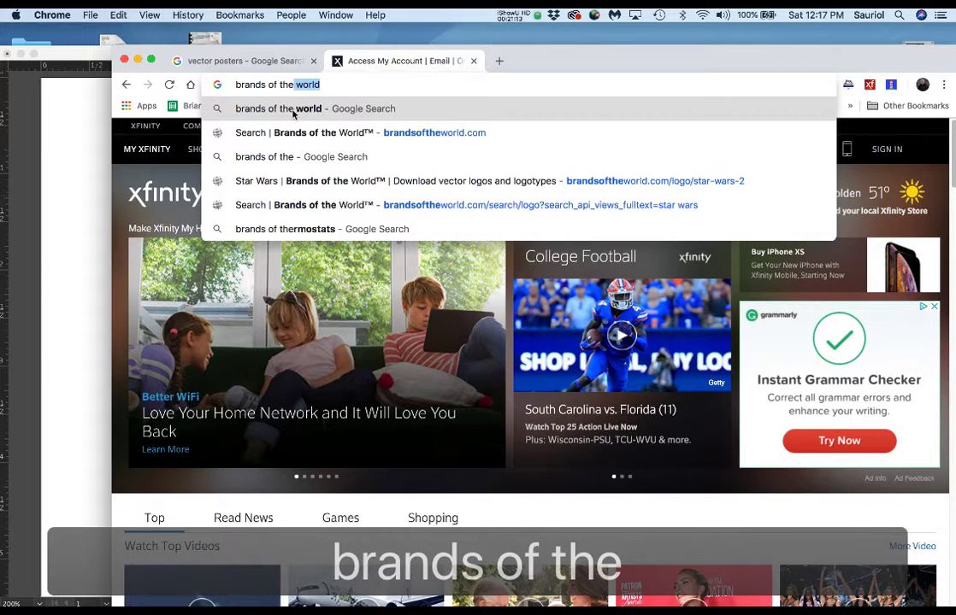
pyautogui.click(294, 110)
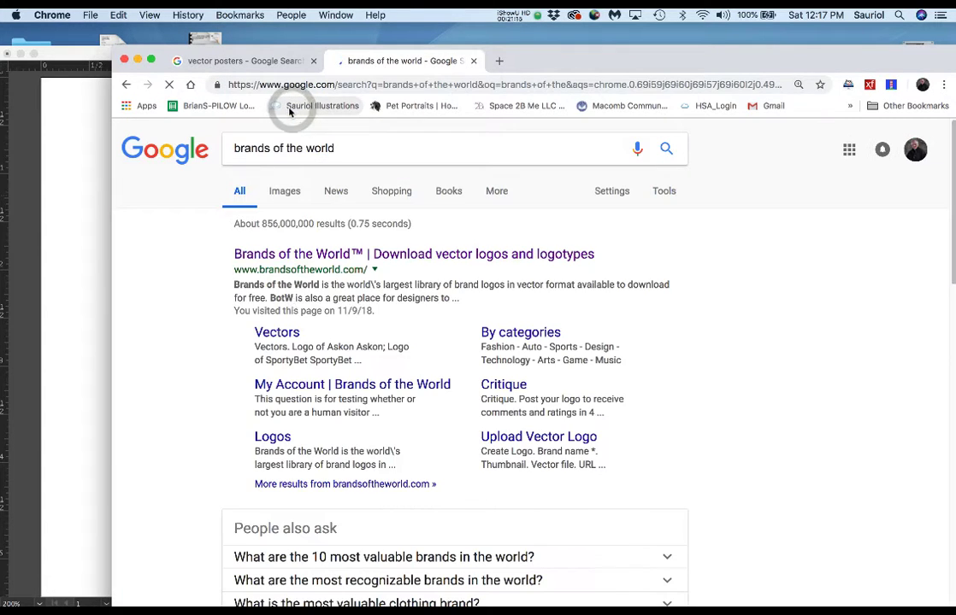
pyautogui.click(305, 256)
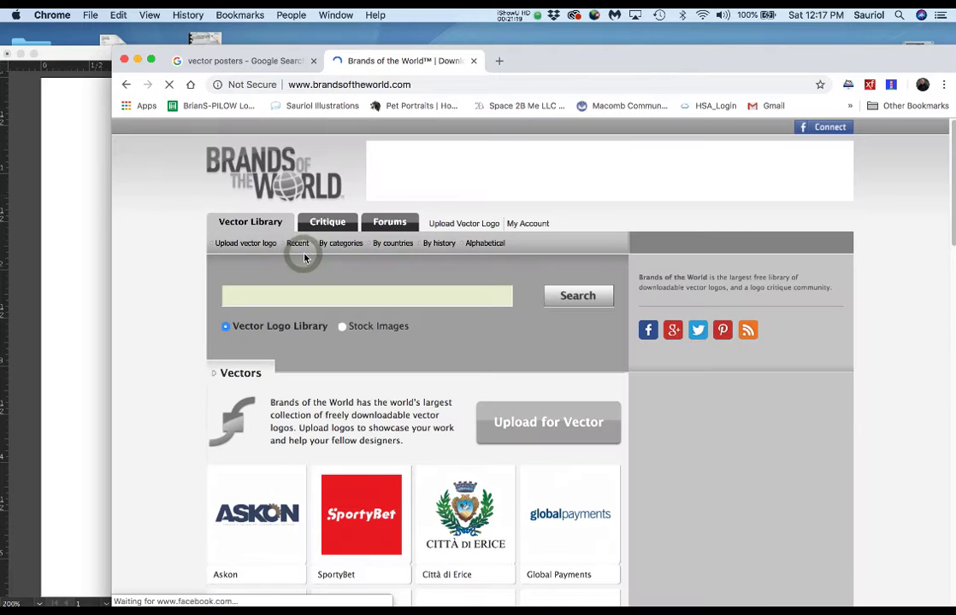
# Step: Search the Vector Logo Library for star wars and open the page of the black pyramidal Star Wars logo
pyautogui.click(270, 297)
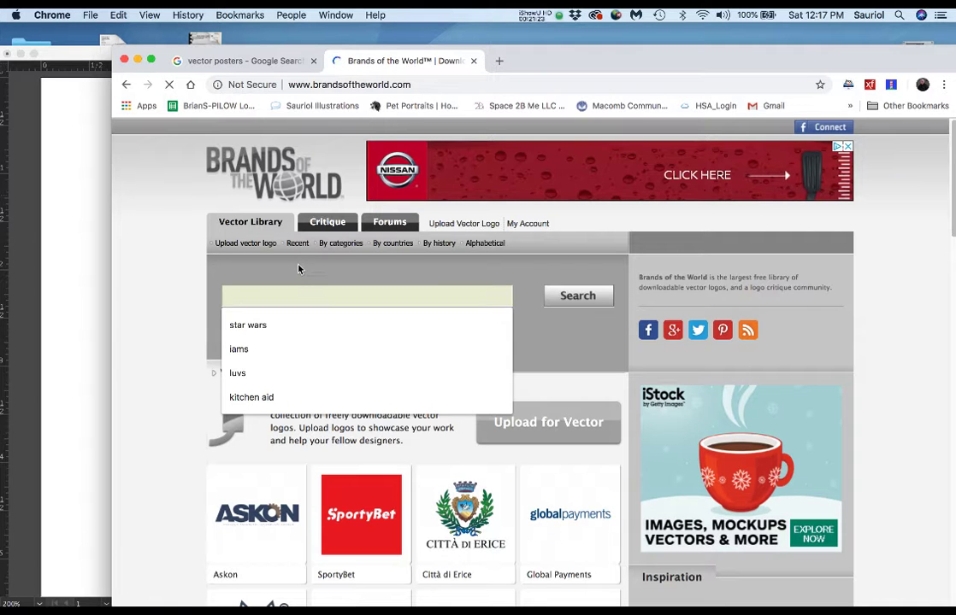
pyautogui.click(249, 327)
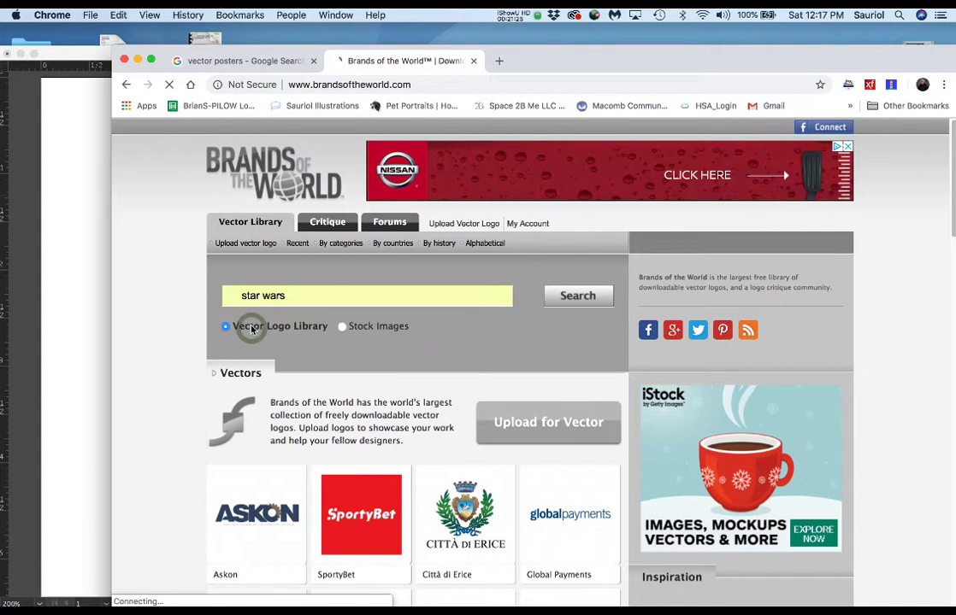
pyautogui.click(594, 294)
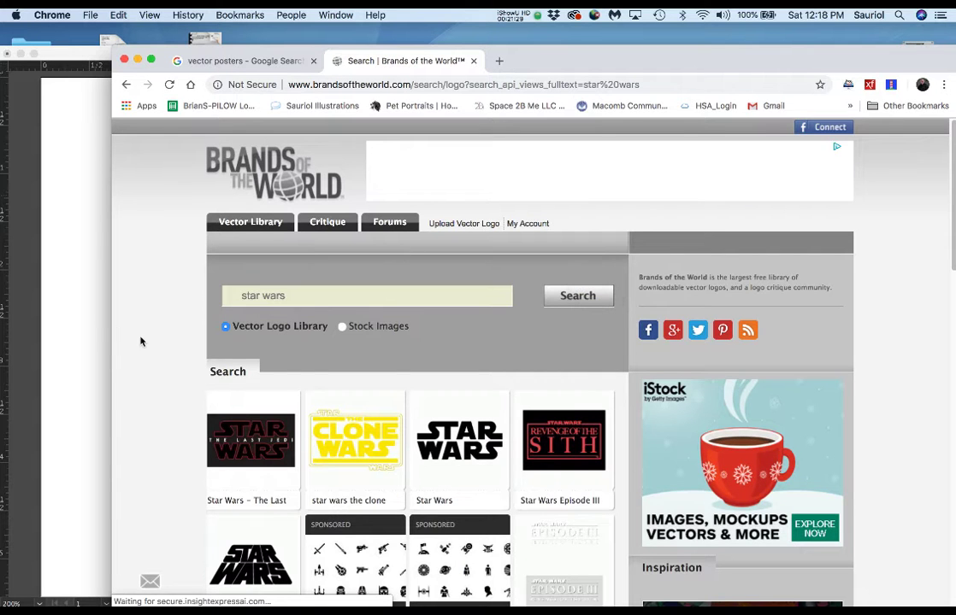
pyautogui.scroll(-5, 142, 344)
pyautogui.click(252, 379)
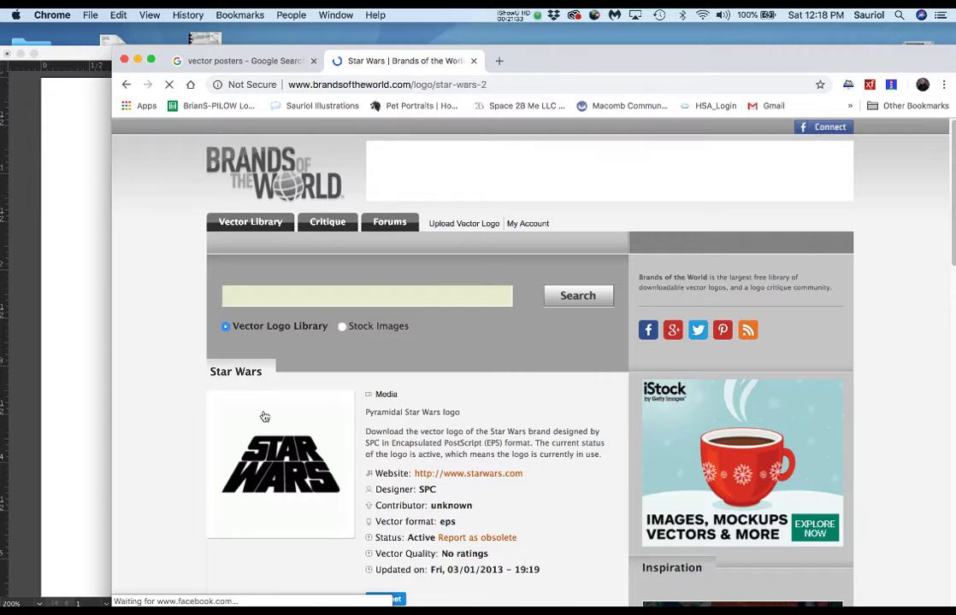
pyautogui.scroll(-2, 210, 408)
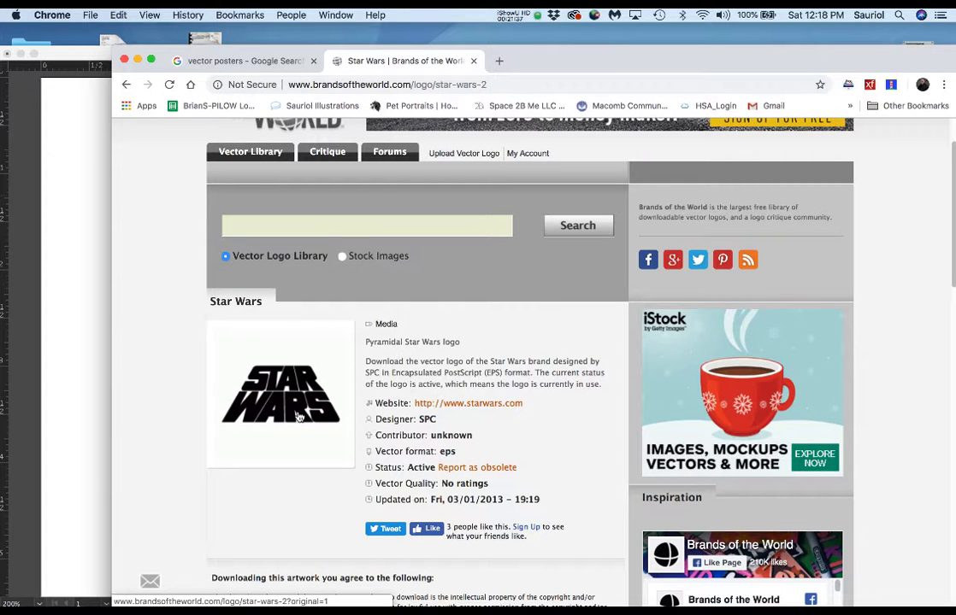
# Step: Minimize the browser and poster windows, and open Star_Wars.eps from the 8_VectorPoster folder in Illustrator
pyautogui.click(140, 61)
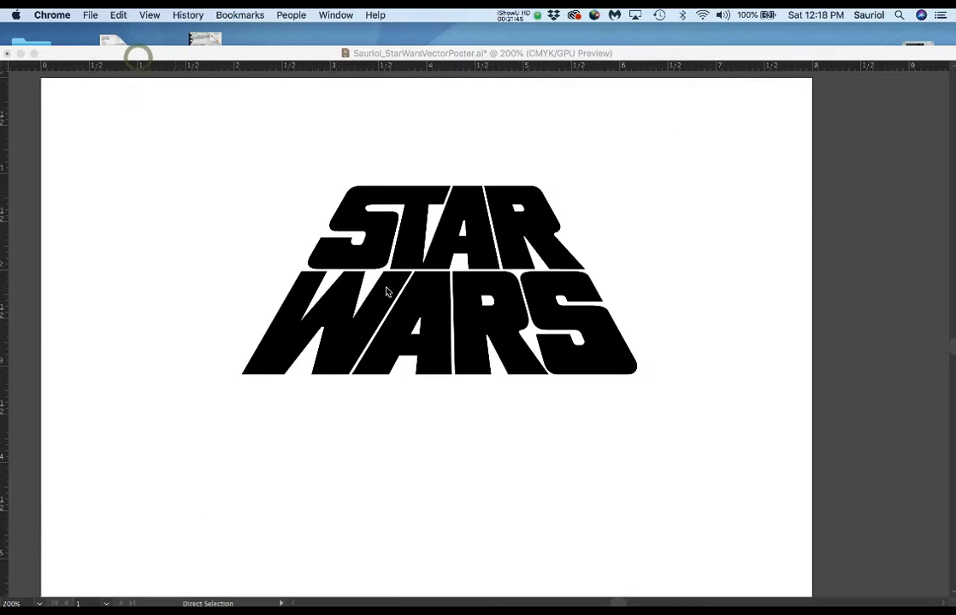
pyautogui.click(326, 337)
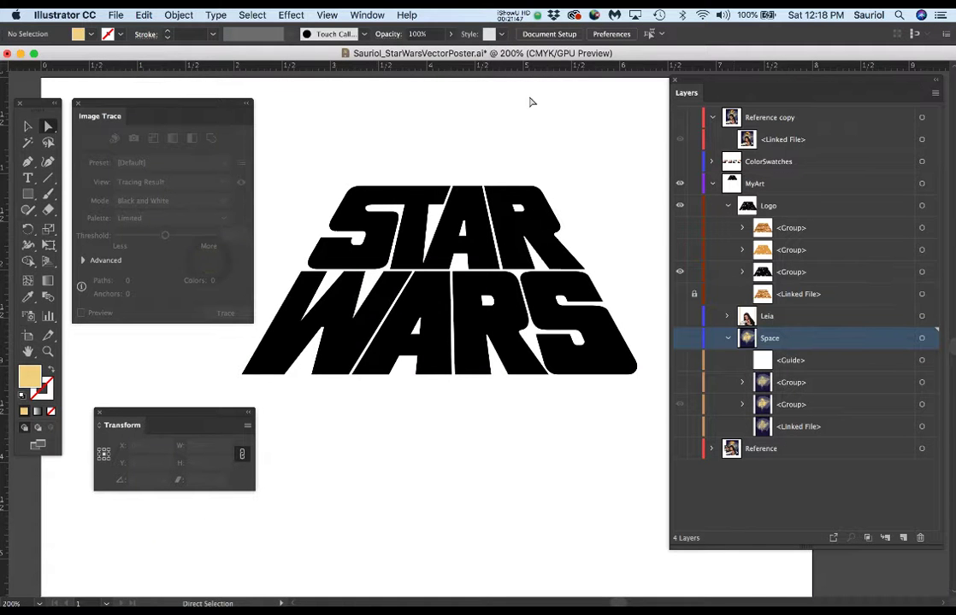
pyautogui.click(19, 54)
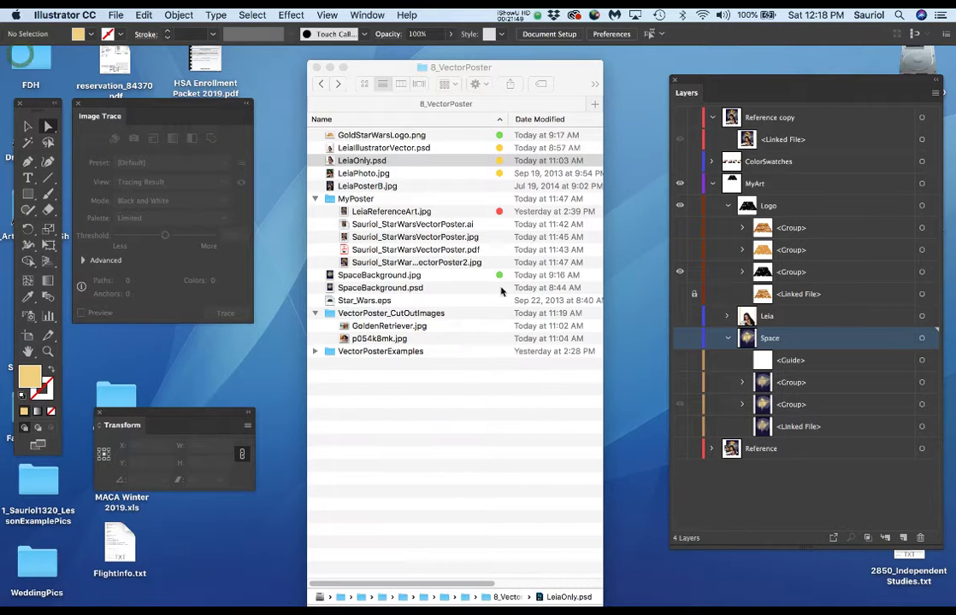
pyautogui.click(411, 425)
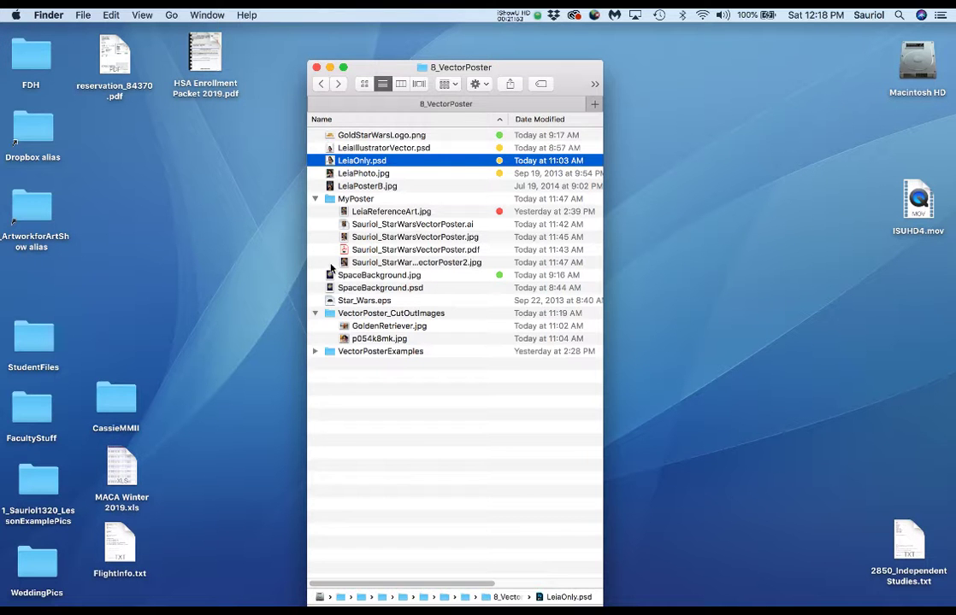
pyautogui.click(331, 302)
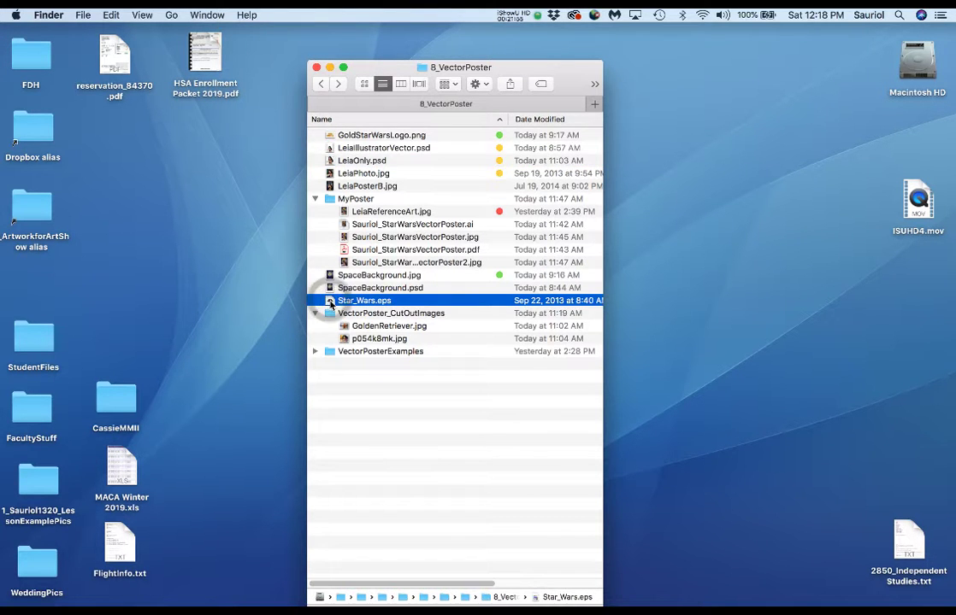
pyautogui.rightClick(331, 303)
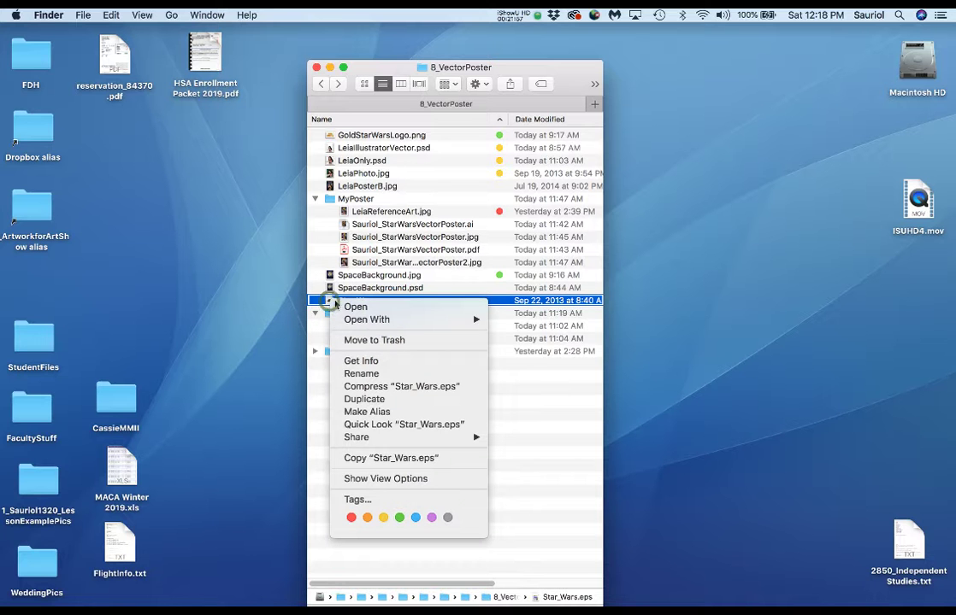
pyautogui.moveTo(376, 318)
pyautogui.click(571, 356)
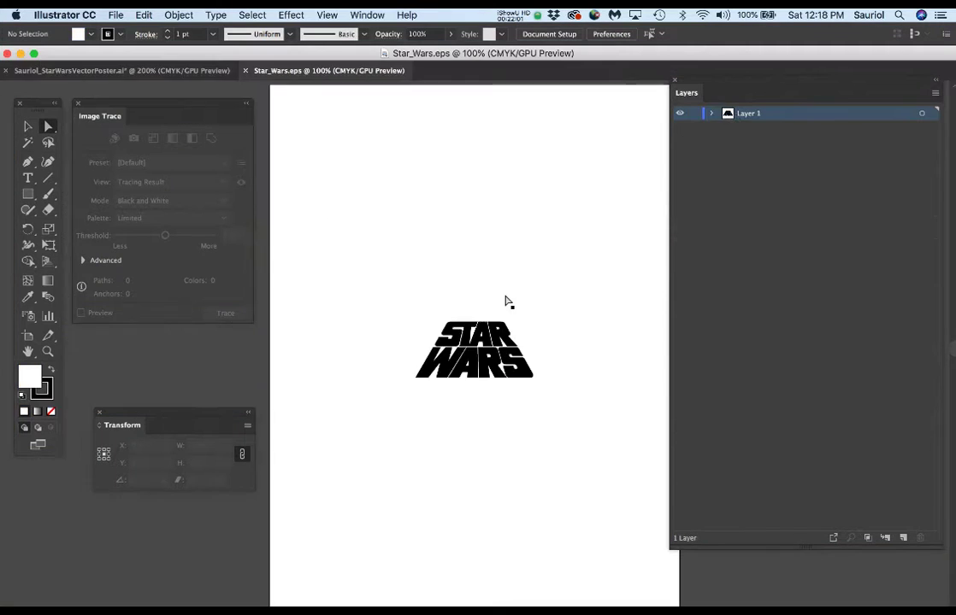
pyautogui.scroll(3, 483, 362)
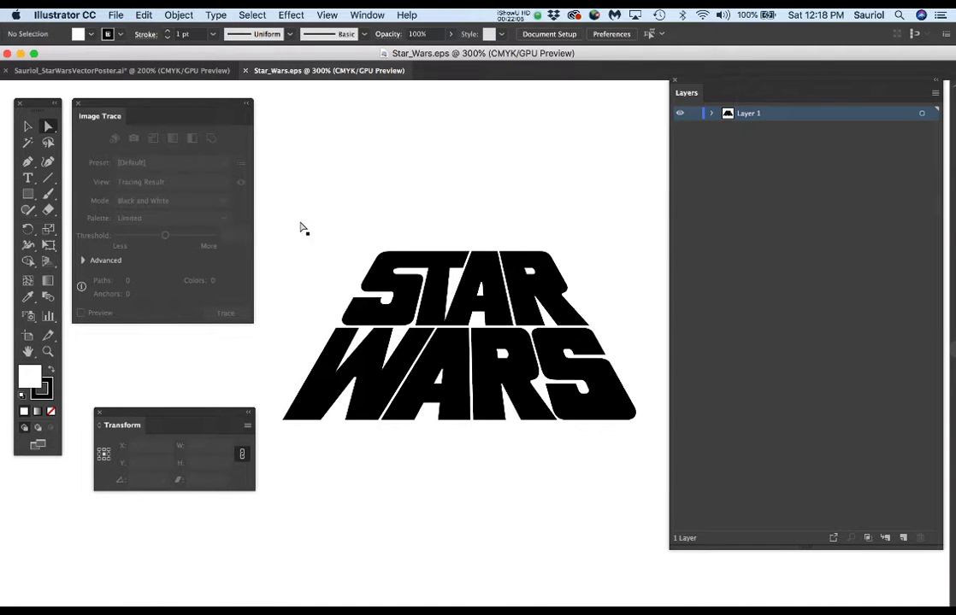
pyautogui.click(266, 199)
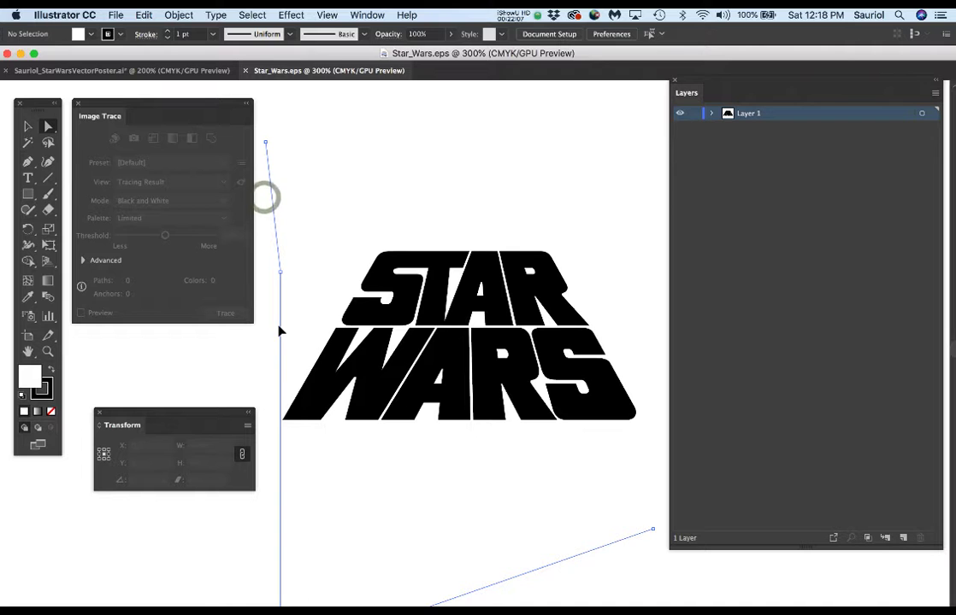
pyautogui.scroll(-2, 419, 333)
pyautogui.scroll(-1, 417, 331)
pyautogui.press('super+z')
pyautogui.press('super+z')
pyautogui.press('super+z')
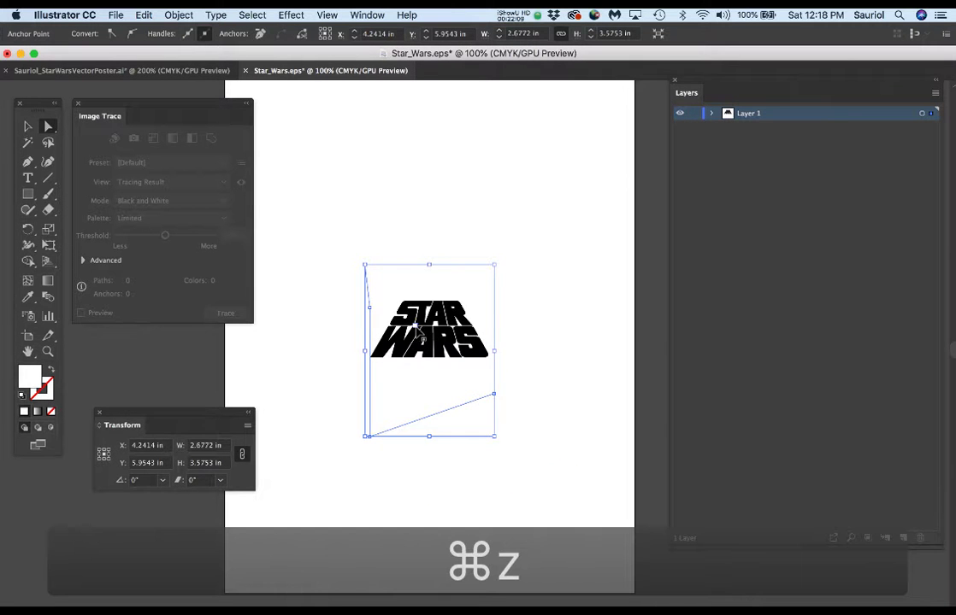
# Step: Select the white square behind the logo and expand Layer 1 and its group to examine the individual paths
pyautogui.click(432, 387)
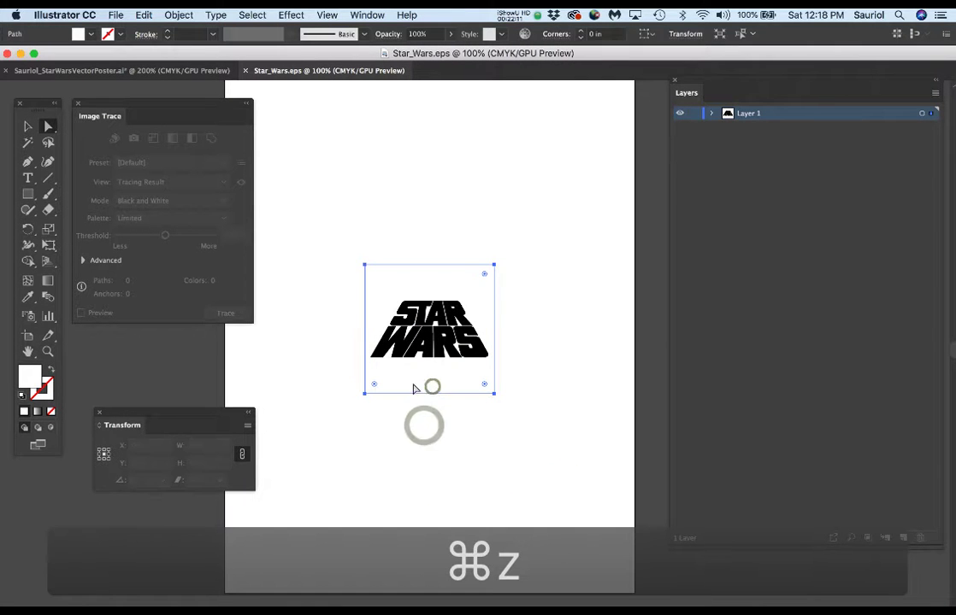
pyautogui.scroll(2, 433, 362)
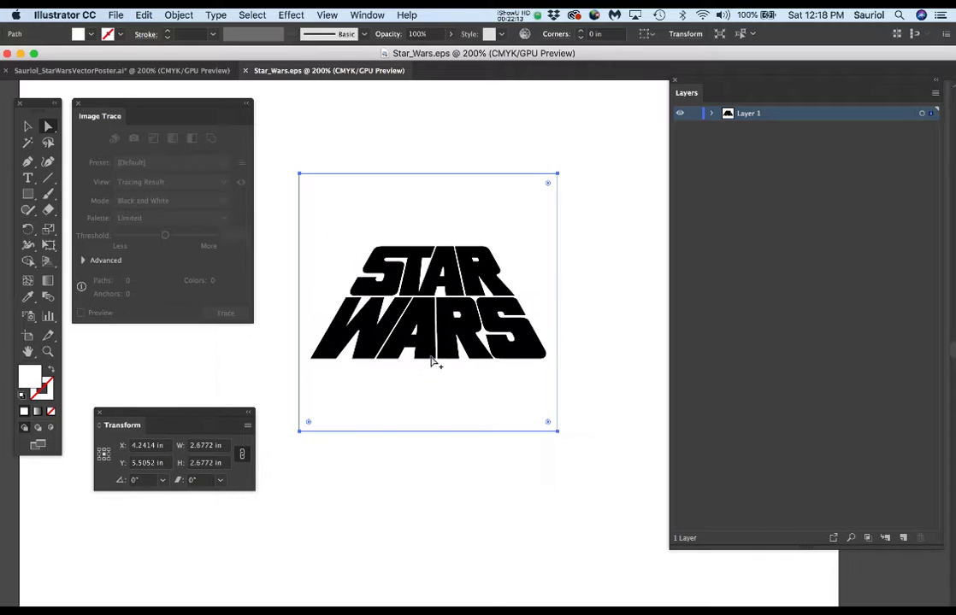
pyautogui.click(712, 114)
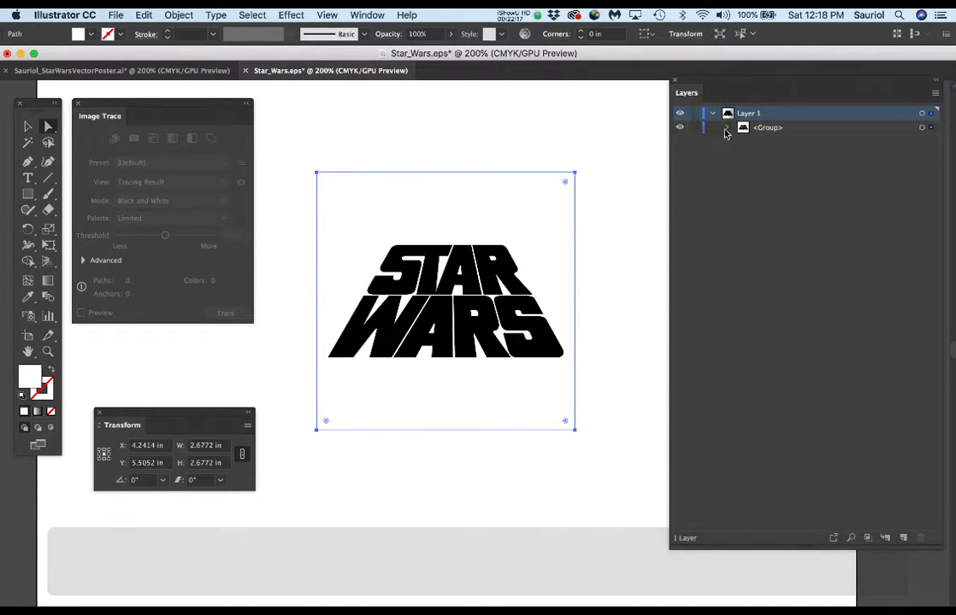
pyautogui.click(727, 129)
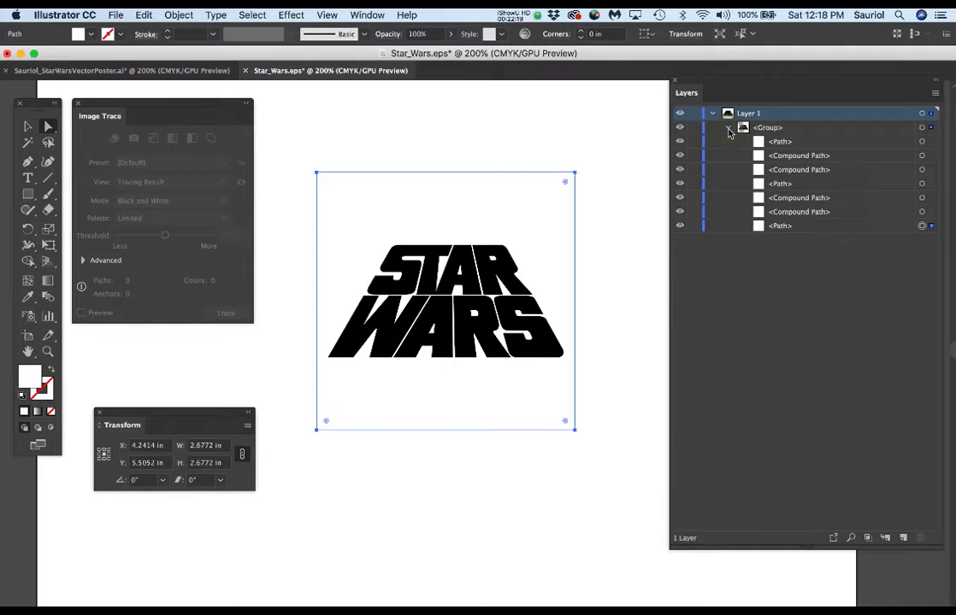
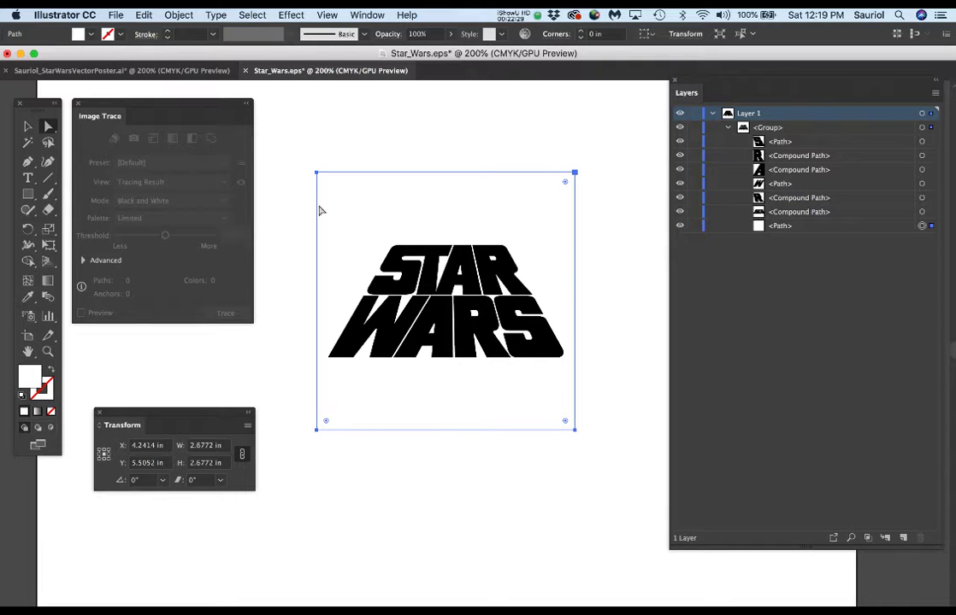
# Step: Copy the whole Star Wars logo artwork with its white square and return to the poster document
pyautogui.moveTo(297, 147); pyautogui.dragTo(610, 481)
pyautogui.press('super+c')
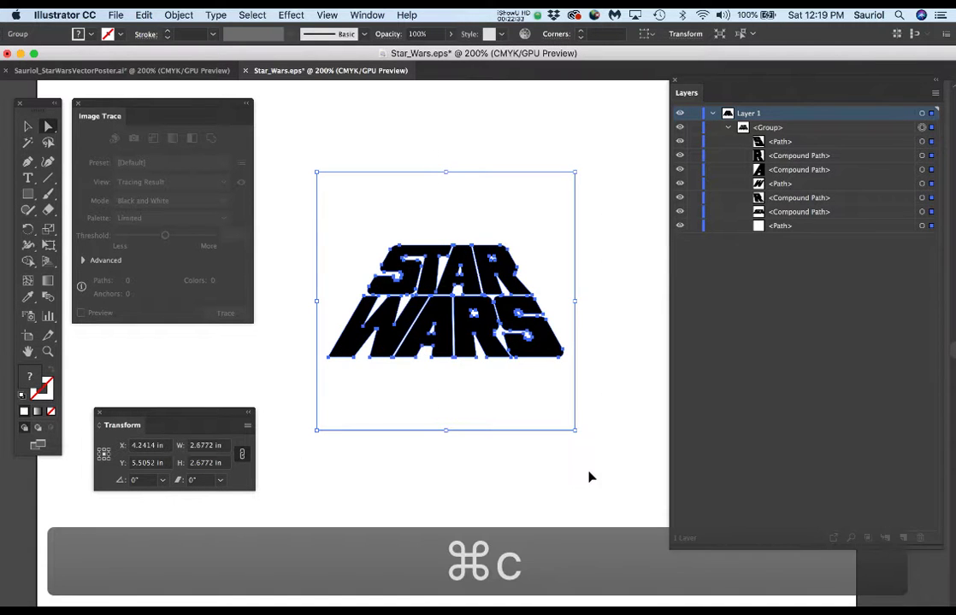
pyautogui.click(89, 70)
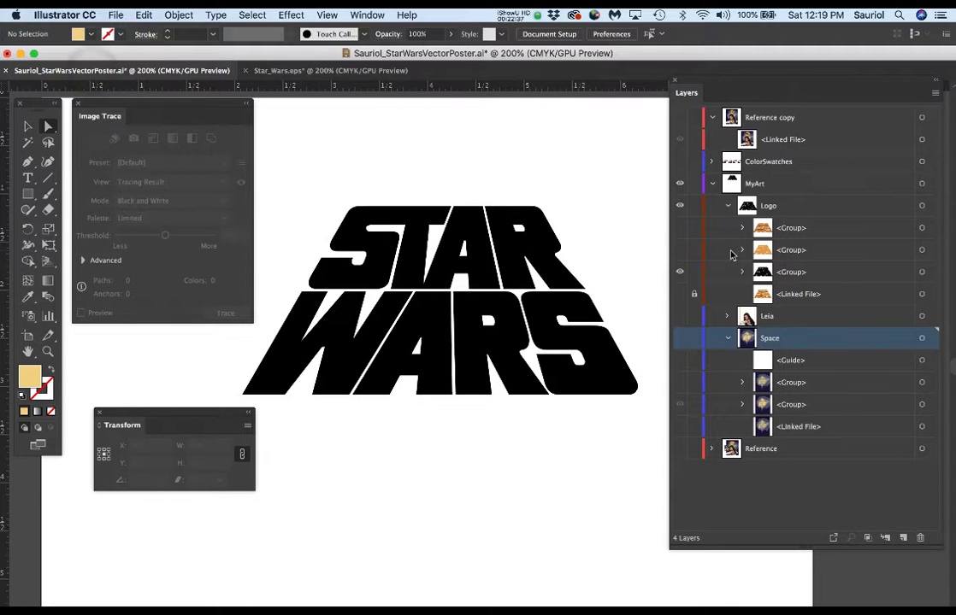
# Step: Hide the black Star Wars group in the Logo sublayer and show the Space background on the full poster
pyautogui.scroll(-3, 356, 258)
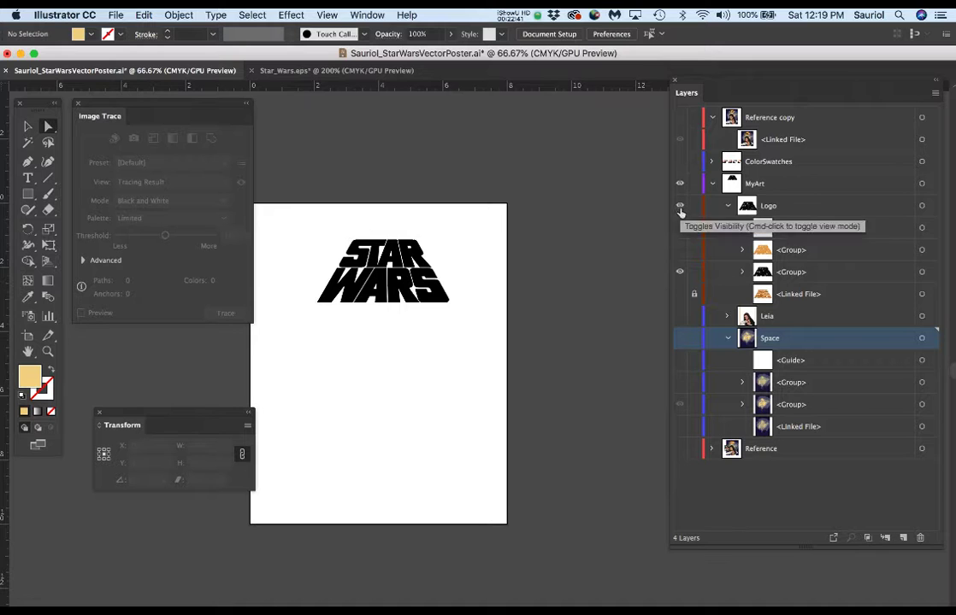
pyautogui.click(680, 273)
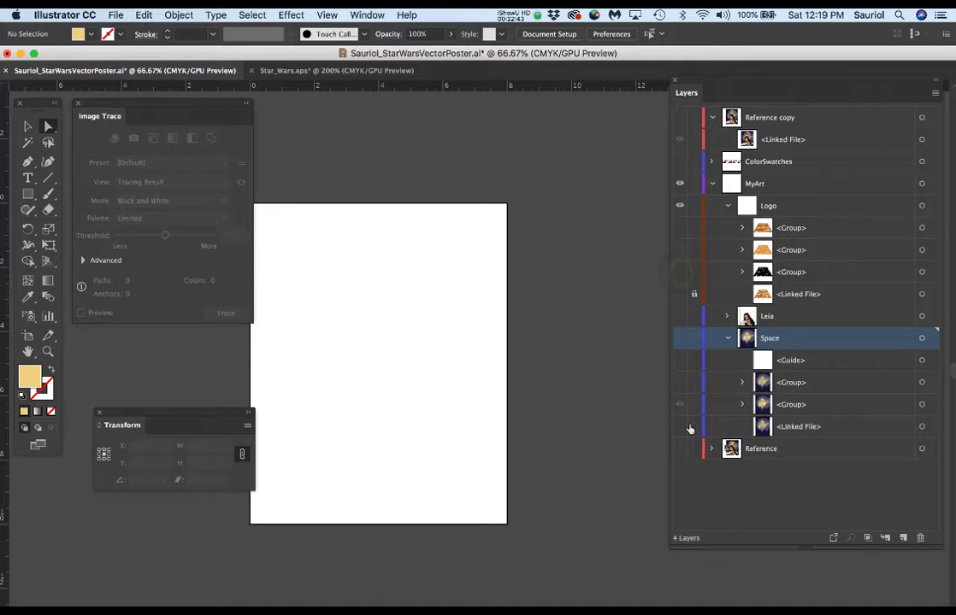
pyautogui.click(680, 339)
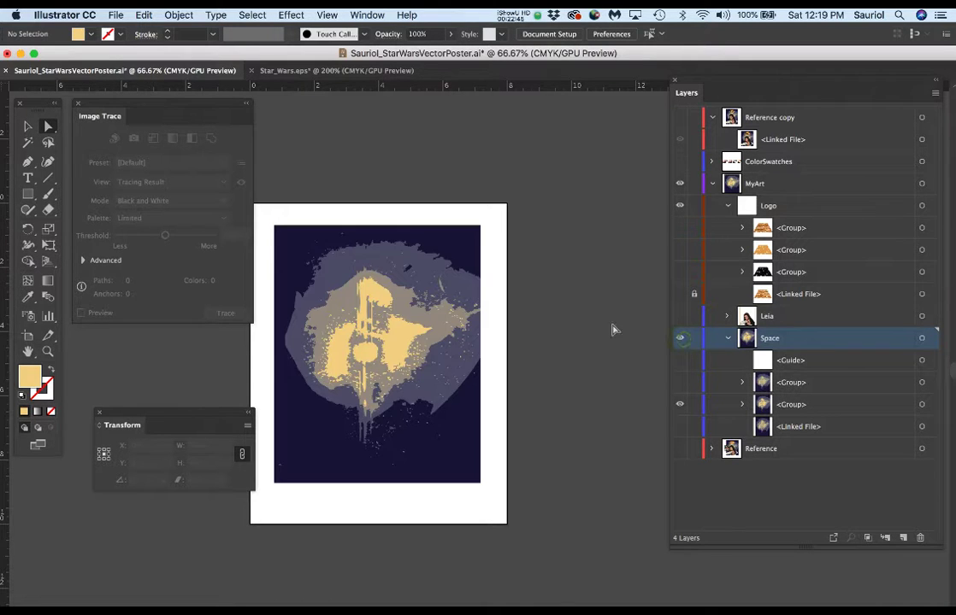
# Step: Paste the copied Star Wars logo into the poster and move it over the upper space artwork, at about X 3.59 in, Y 2.76 in
pyautogui.scroll(1, 394, 323)
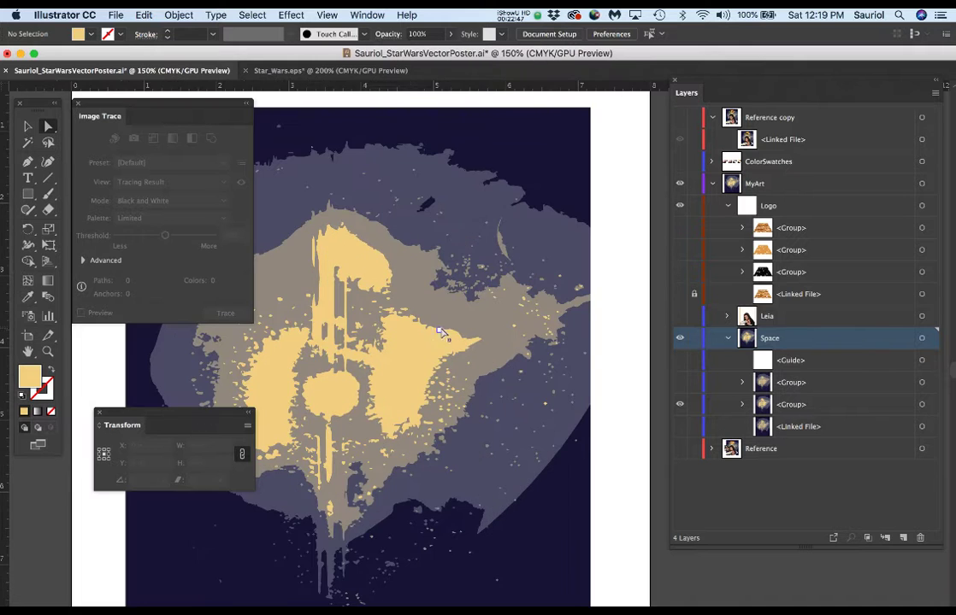
pyautogui.hscroll(-3, 441, 332)
pyautogui.scroll(-2, 524, 324)
pyautogui.scroll(1, 523, 325)
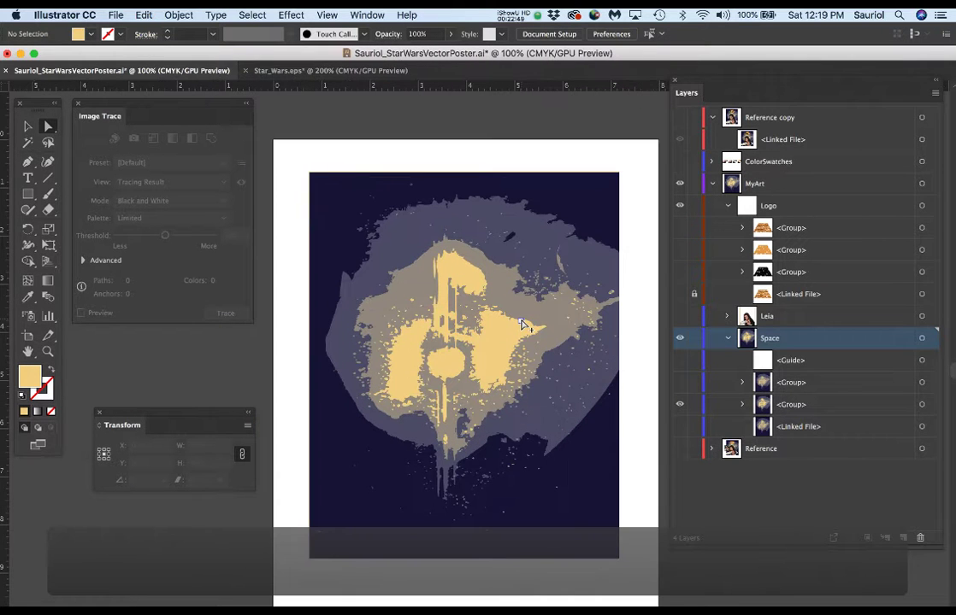
pyautogui.press('super+v')
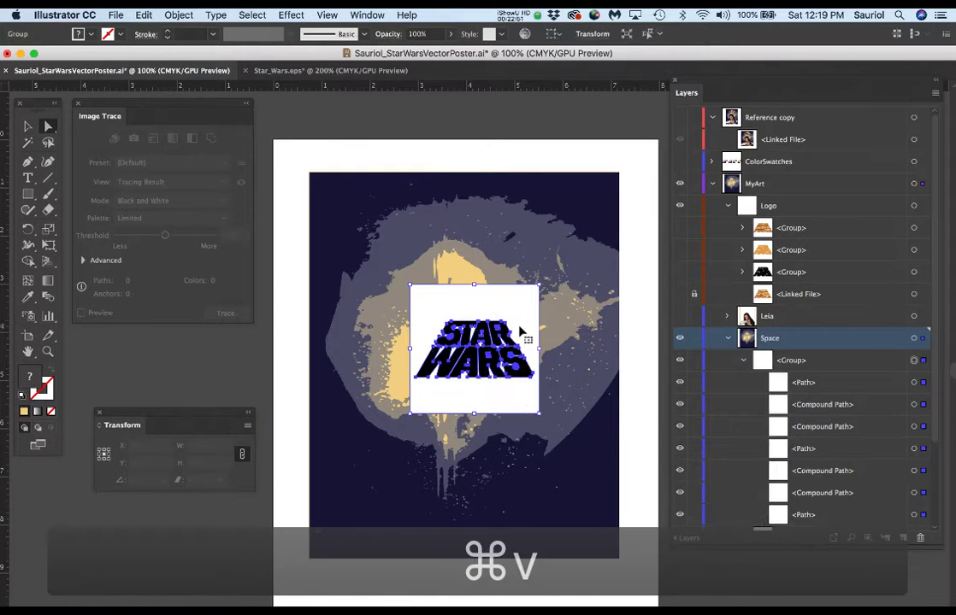
pyautogui.moveTo(513, 318); pyautogui.dragTo(485, 241)
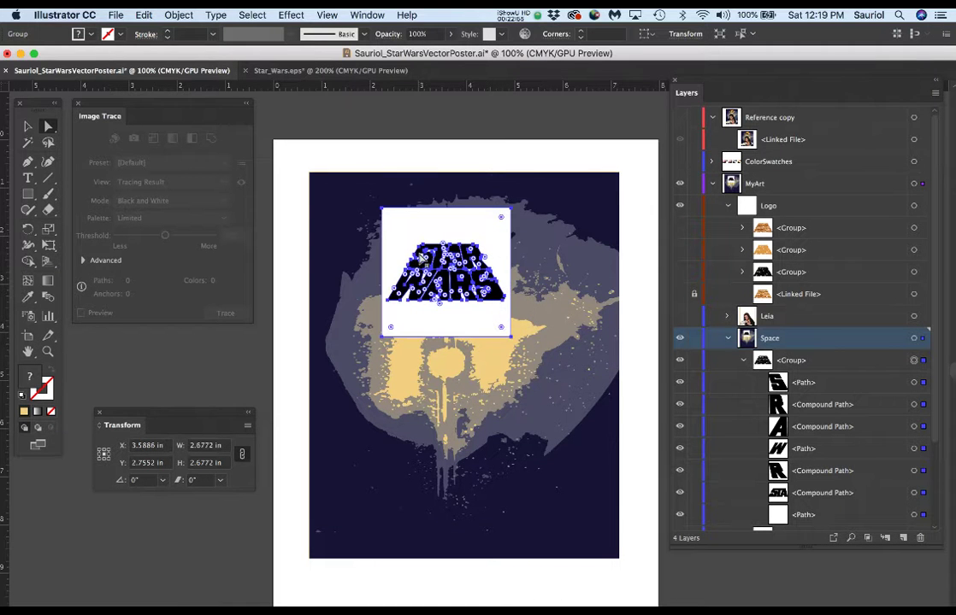
pyautogui.scroll(2, 440, 270)
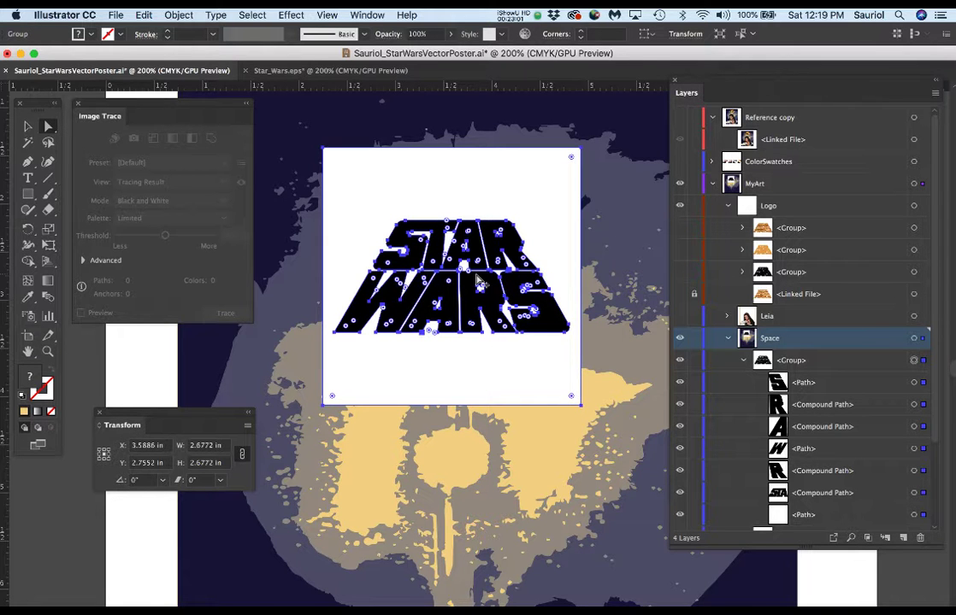
pyautogui.click(171, 14)
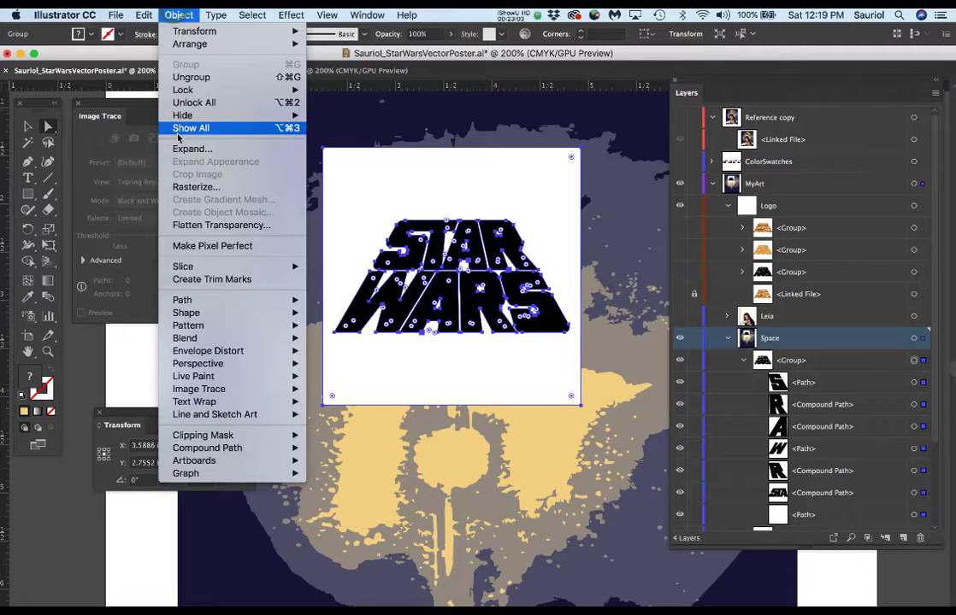
pyautogui.click(513, 182)
pyautogui.scroll(2, 436, 253)
pyautogui.scroll(-2, 435, 253)
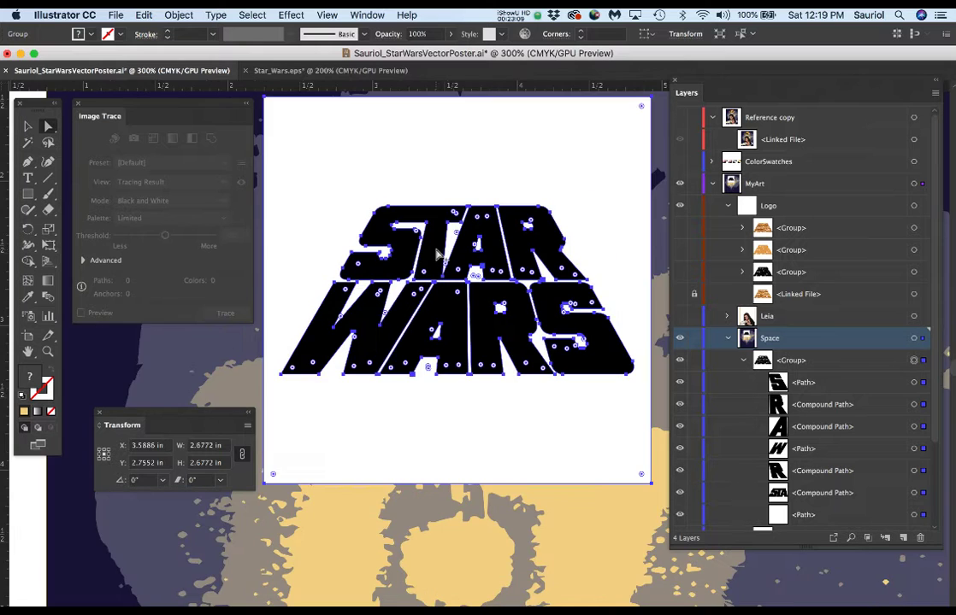
# Step: Move the pasted logo group out of the Space sublayer to just above it, and lock Space
pyautogui.click(695, 341)
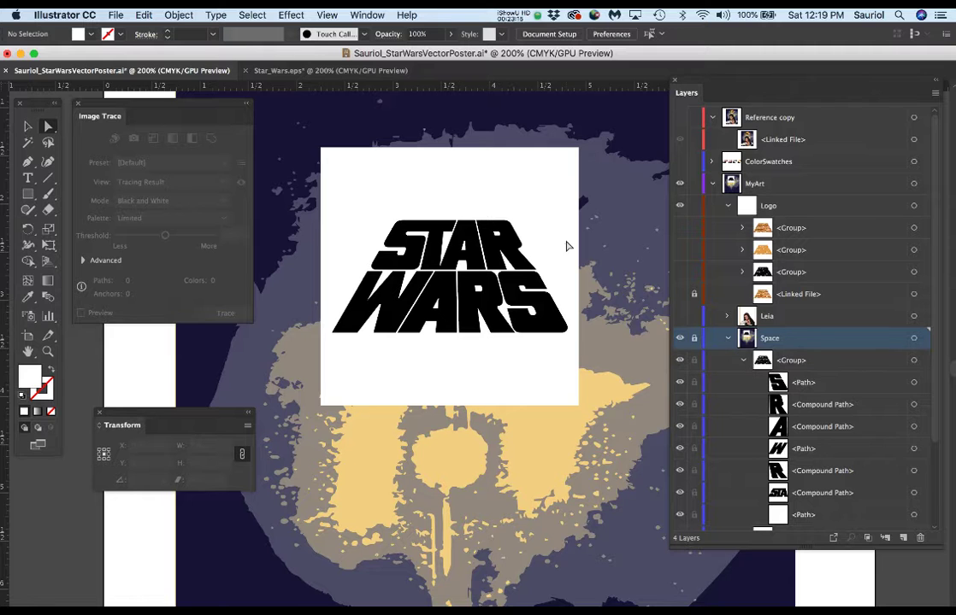
pyautogui.click(693, 339)
pyautogui.click(794, 366)
pyautogui.moveTo(793, 366); pyautogui.dragTo(675, 323)
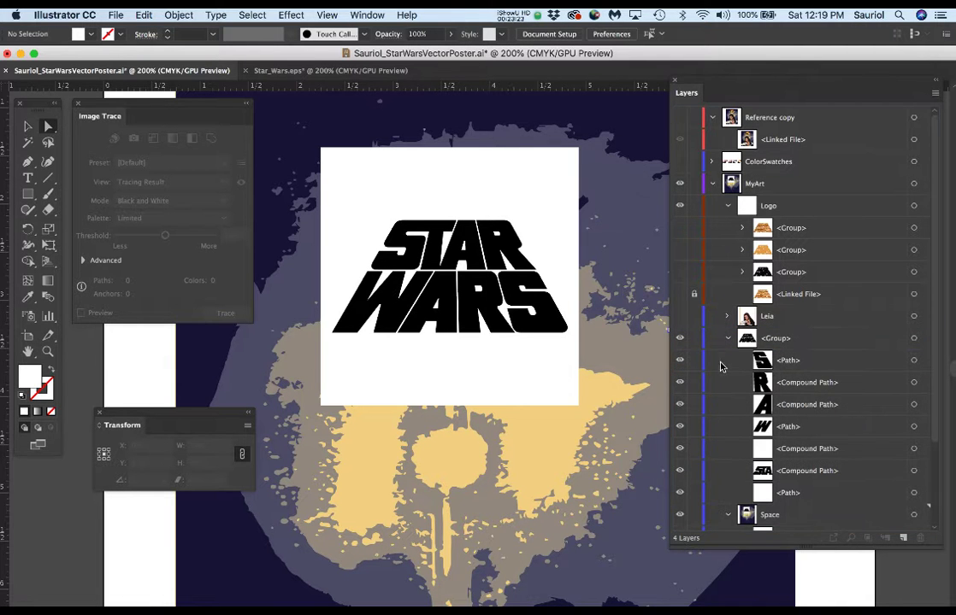
pyautogui.scroll(-2, 700, 419)
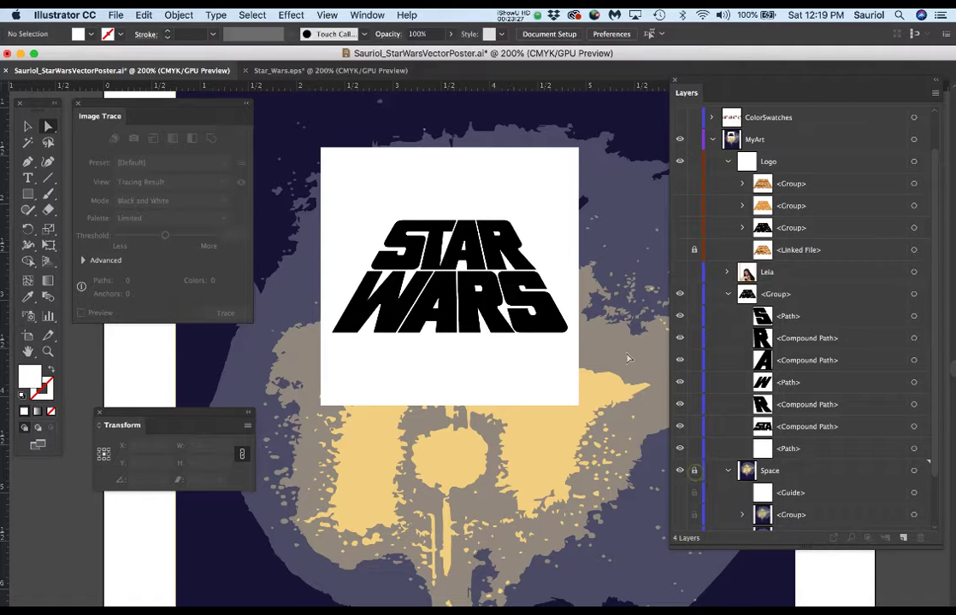
# Step: Delete the white square behind the pasted logo and inspect the remaining black lettering up close
pyautogui.click(556, 205)
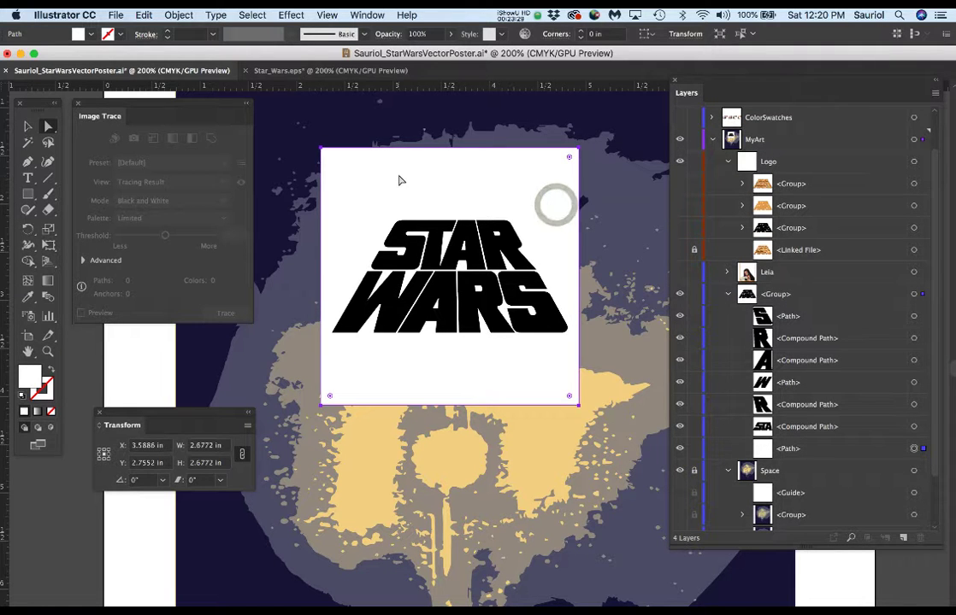
pyautogui.press('Delete')
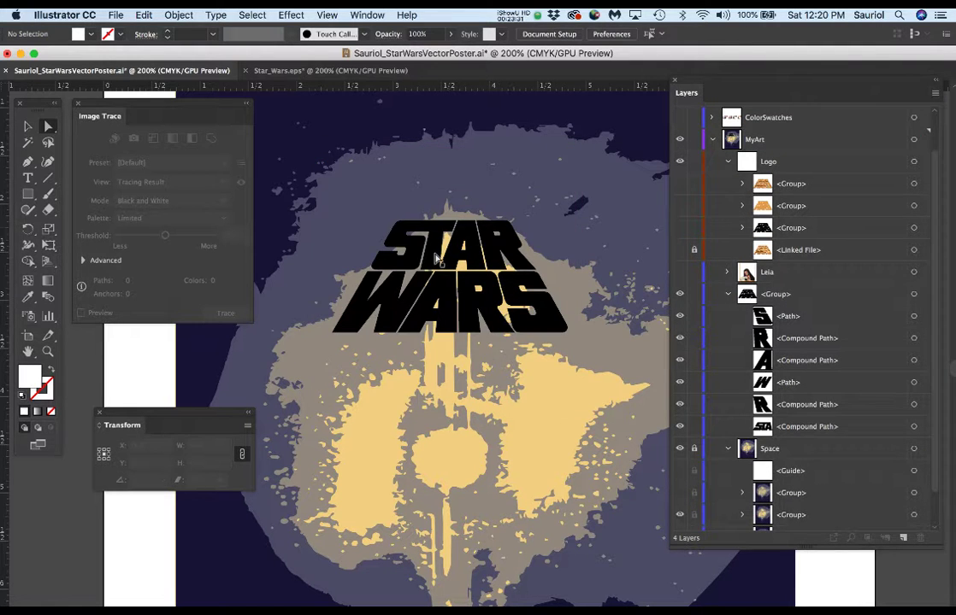
pyautogui.scroll(3, 439, 255)
pyautogui.scroll(-3, 469, 293)
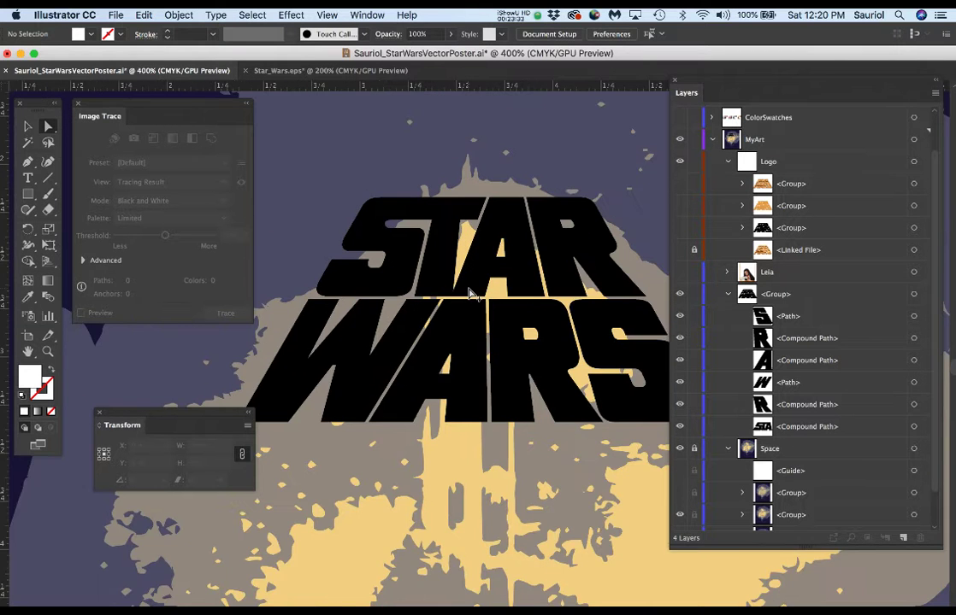
pyautogui.scroll(-1, 468, 293)
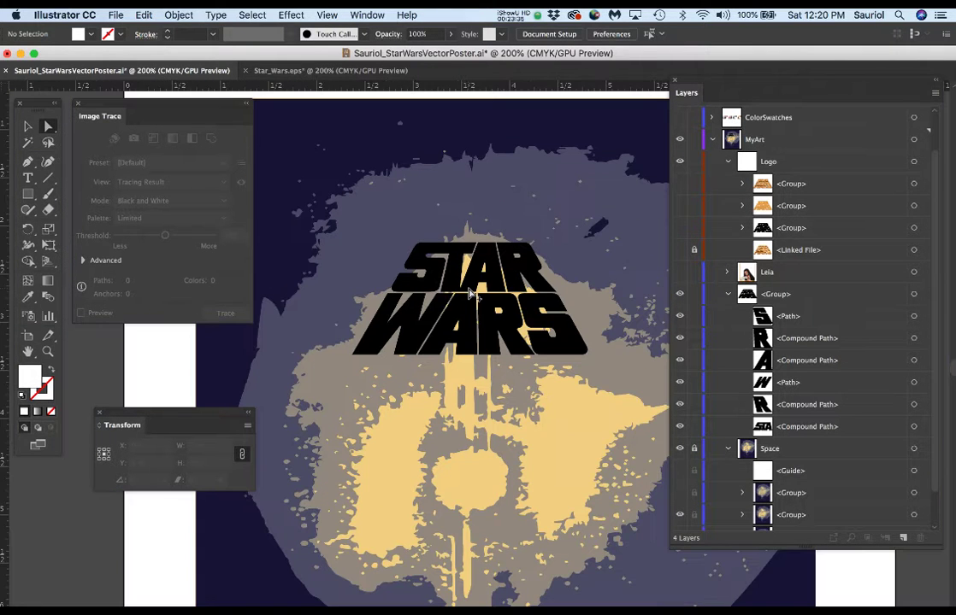
# Step: Delete the pasted black Star Wars logo group located between the Leia and Space sublayers
pyautogui.click(791, 293)
pyautogui.scroll(-2, 916, 509)
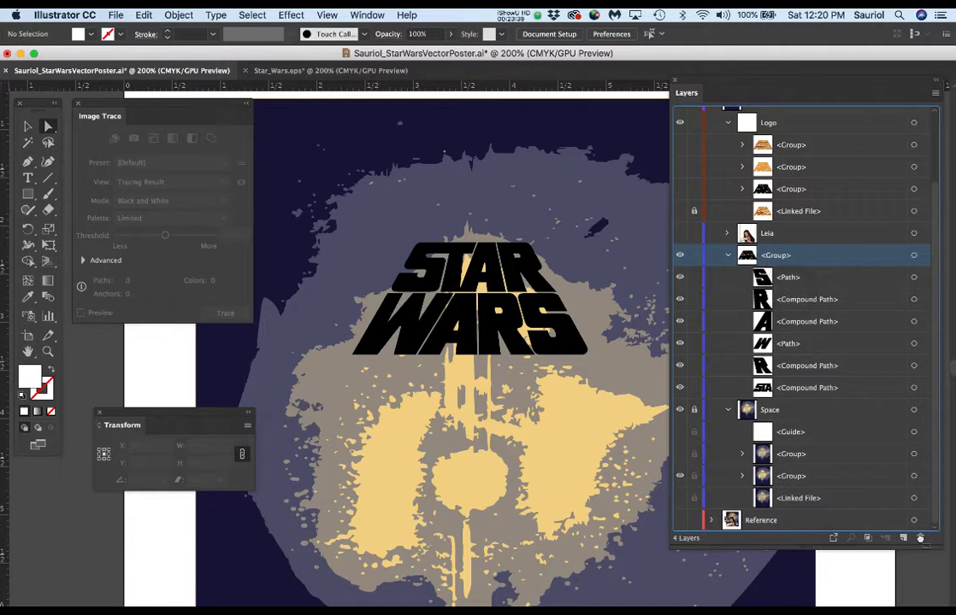
pyautogui.click(920, 538)
# Step: Show and hide the linked reference logo and then the flat orange logo group in the Logo sublayer to compare them
pyautogui.scroll(-2, 437, 281)
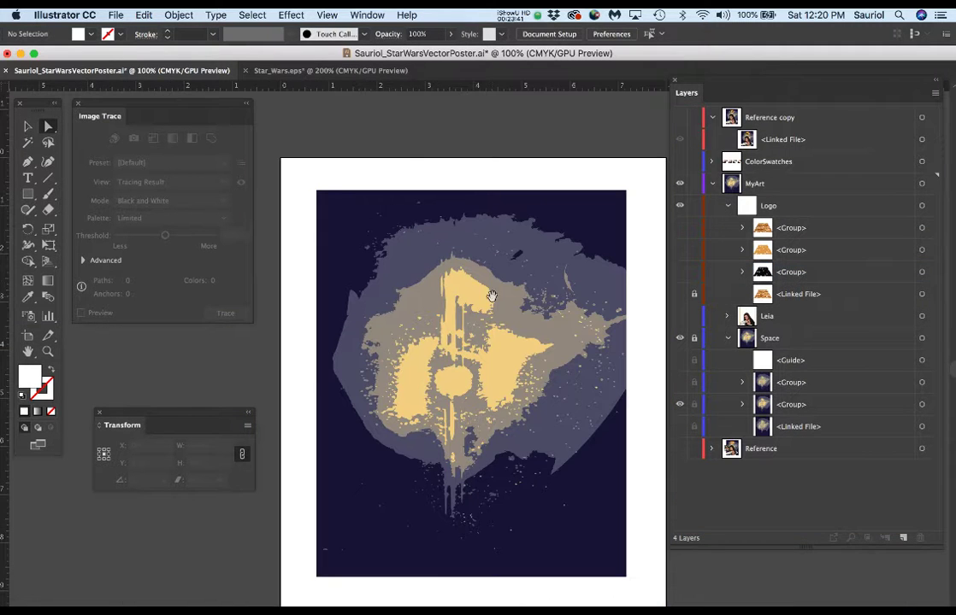
pyautogui.moveTo(501, 314); pyautogui.dragTo(488, 297)
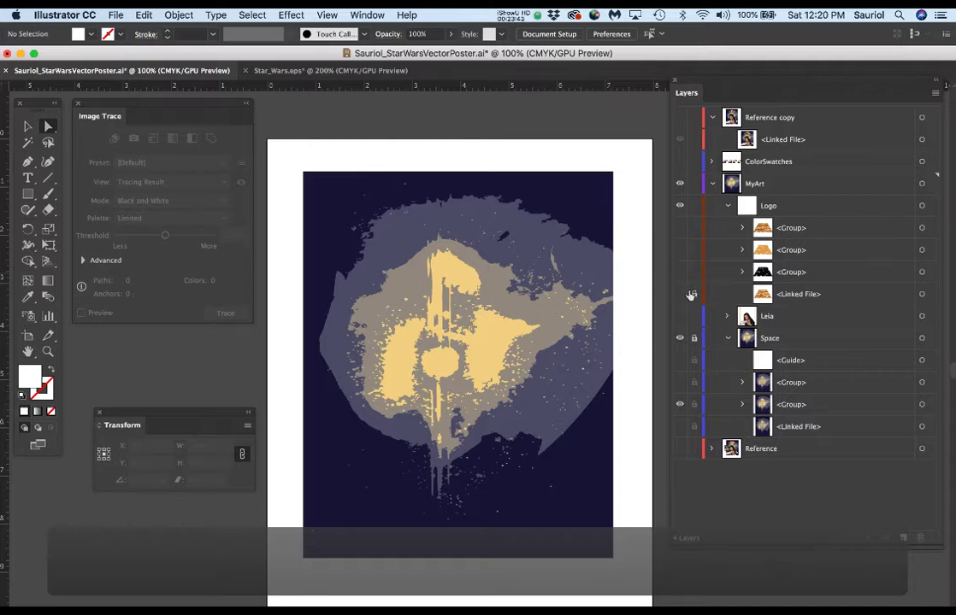
pyautogui.click(679, 294)
pyautogui.scroll(2, 482, 233)
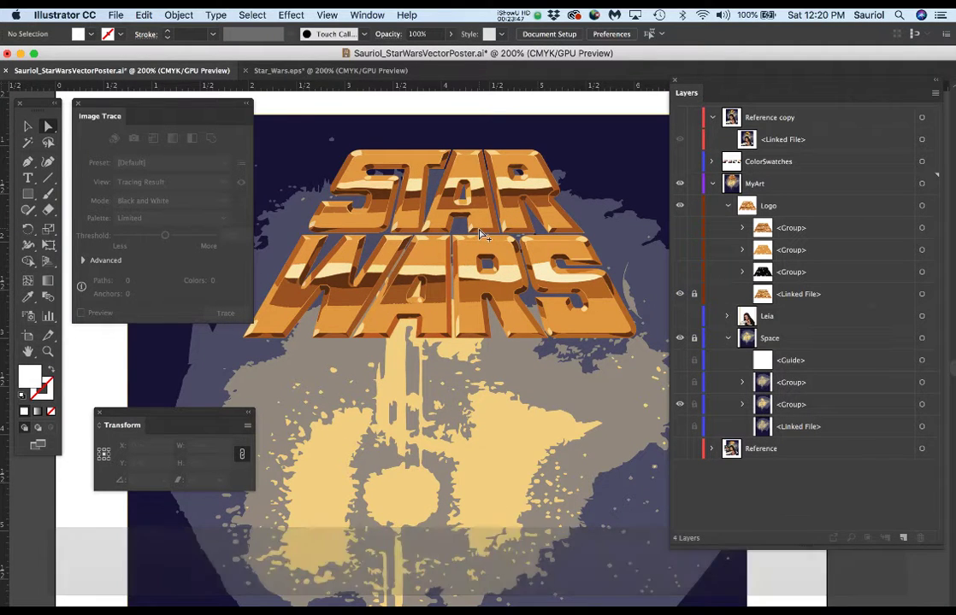
pyautogui.scroll(-1, 481, 233)
pyautogui.click(680, 294)
pyautogui.click(680, 249)
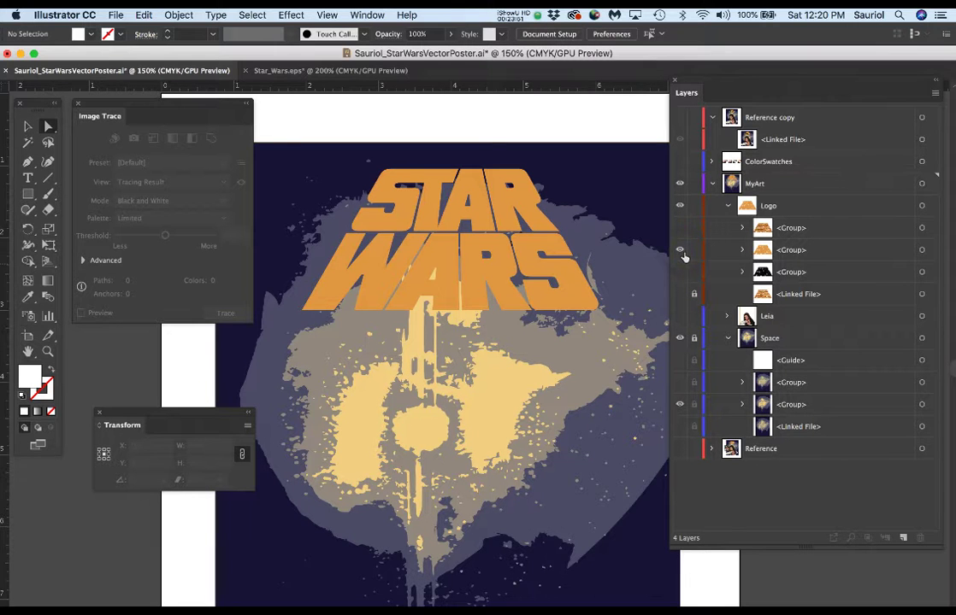
pyautogui.click(679, 249)
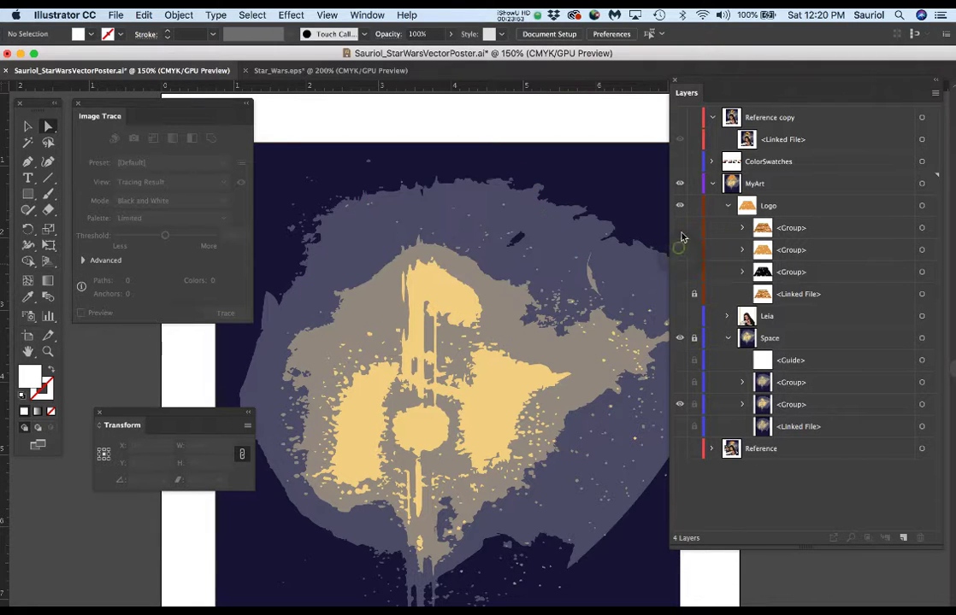
# Step: Show the shaded gold lettering group in the Logo layer and examine its letters up close
pyautogui.click(680, 227)
pyautogui.scroll(2, 444, 215)
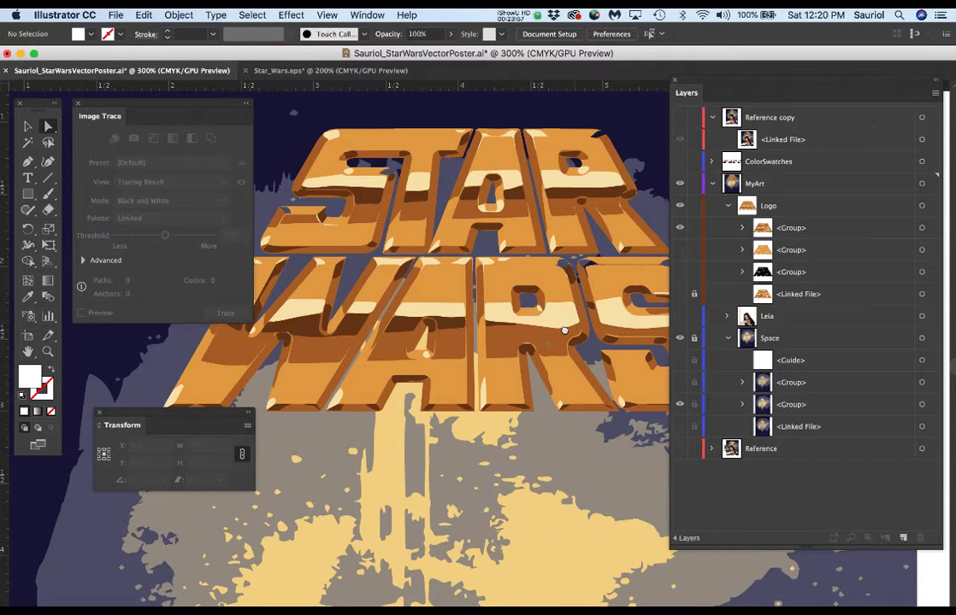
pyautogui.scroll(2, 538, 342)
pyautogui.scroll(1, 547, 303)
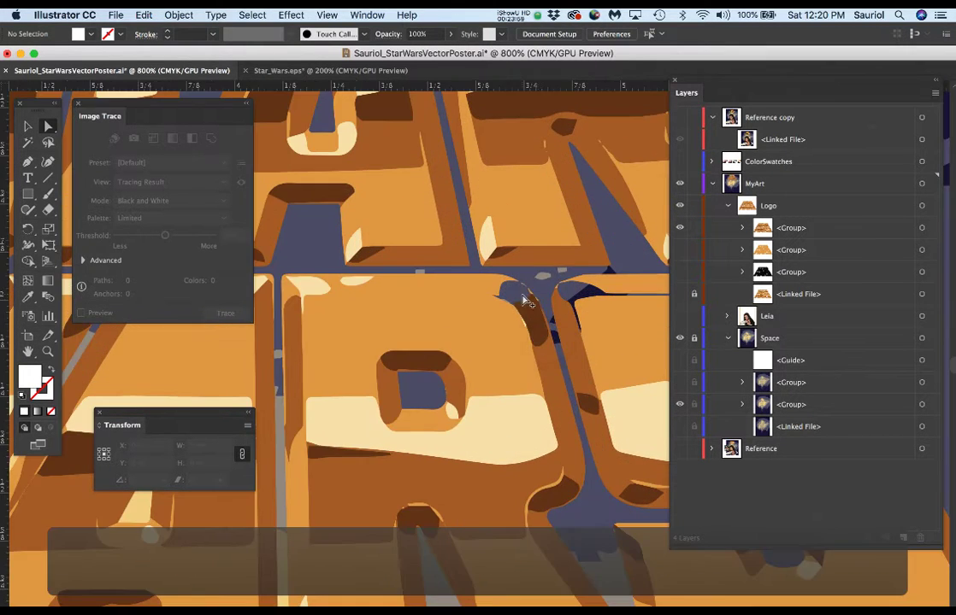
pyautogui.scroll(-3, 573, 297)
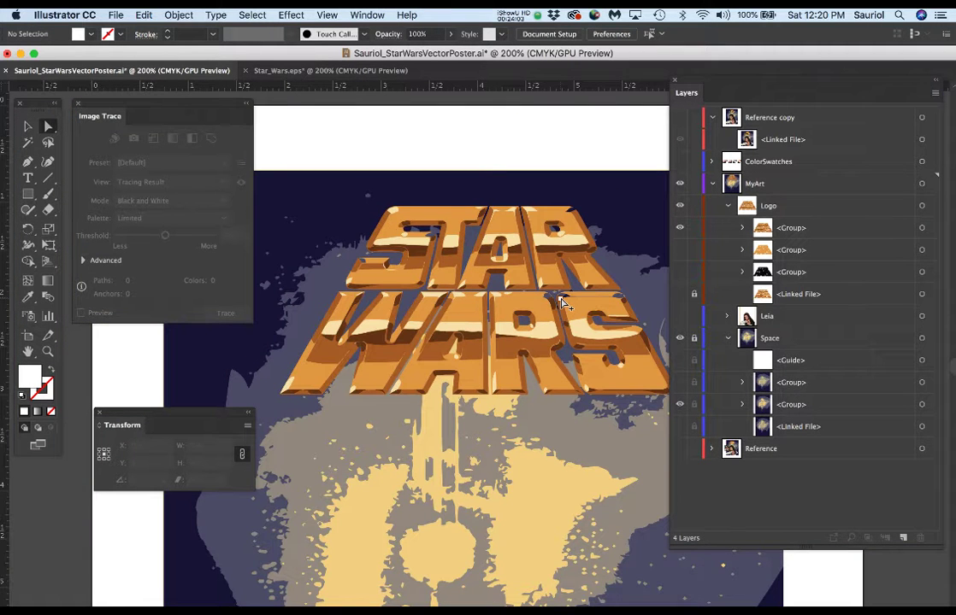
# Step: Show the black shadow group and the flat orange group beneath the shaded Star Wars lettering
pyautogui.click(682, 273)
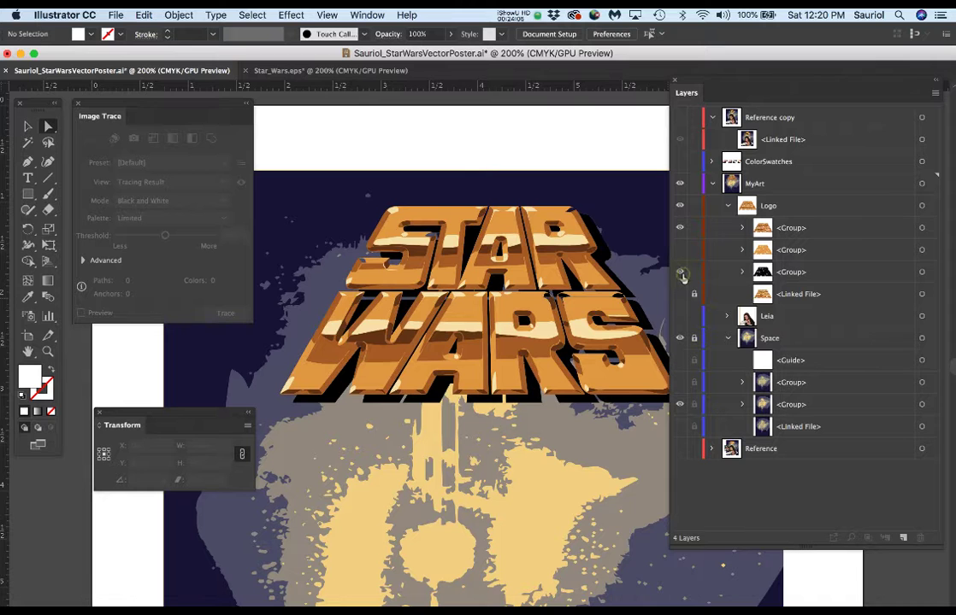
pyautogui.keyDown('alt'); pyautogui.click(681, 273); pyautogui.keyUp('alt')
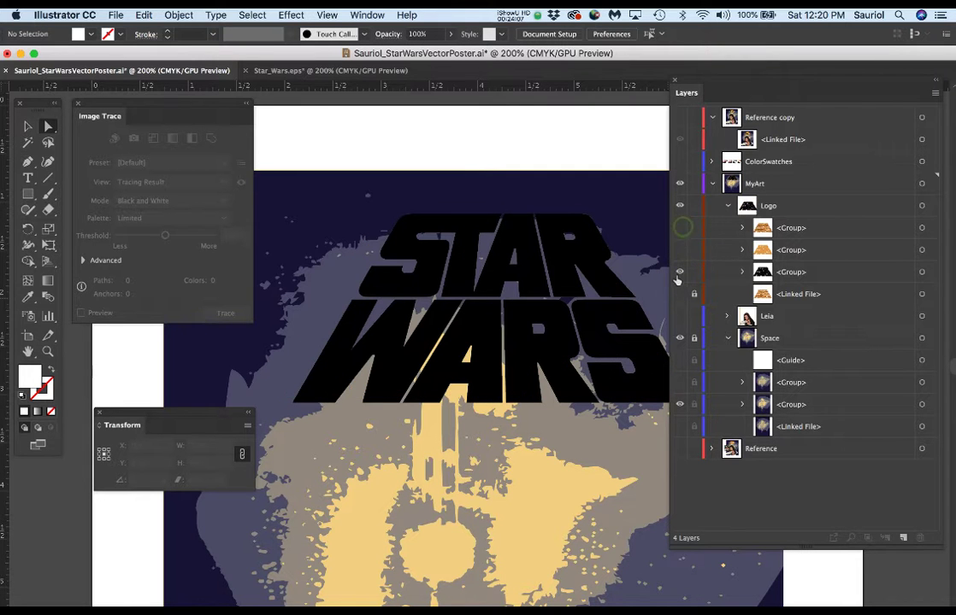
pyautogui.click(681, 231)
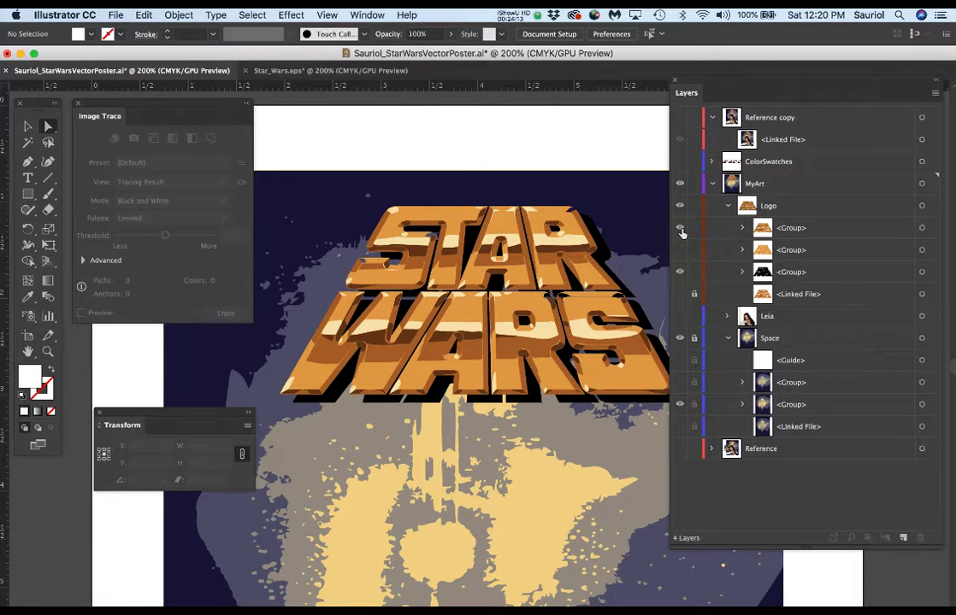
pyautogui.click(681, 229)
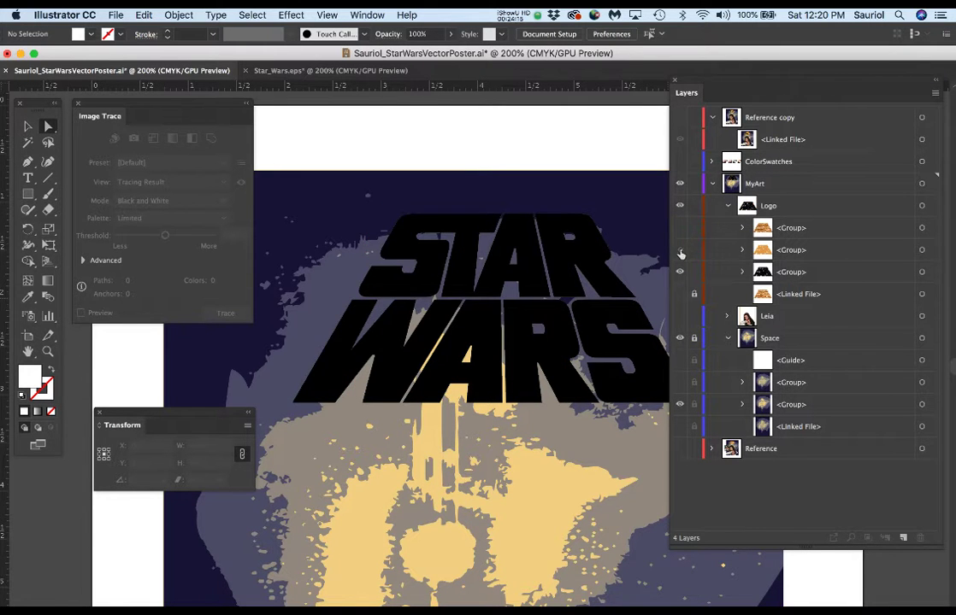
pyautogui.click(680, 250)
pyautogui.moveTo(510, 340); pyautogui.dragTo(483, 336)
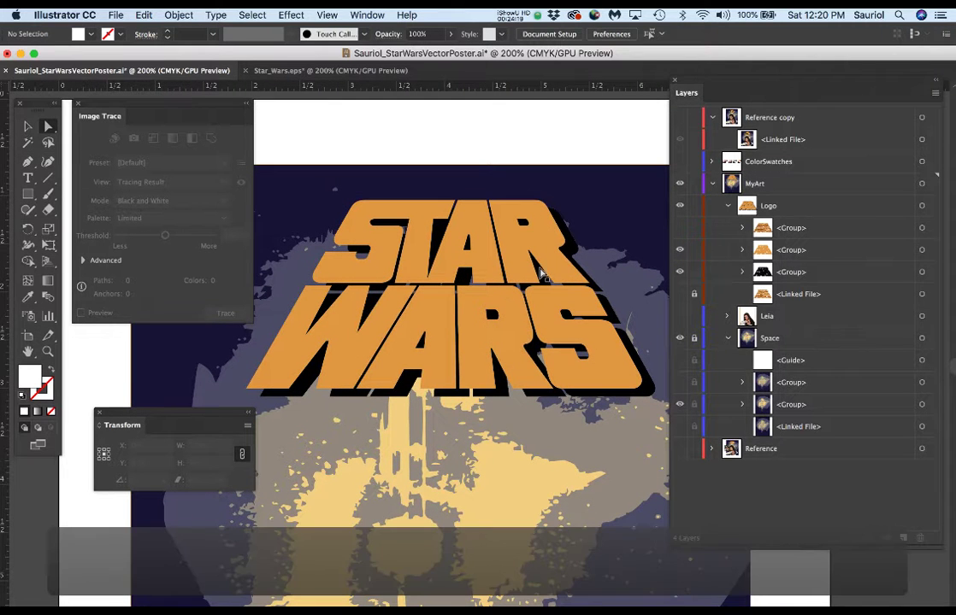
pyautogui.click(680, 227)
pyautogui.keyDown('super'); pyautogui.click(501, 303); pyautogui.keyUp('super')
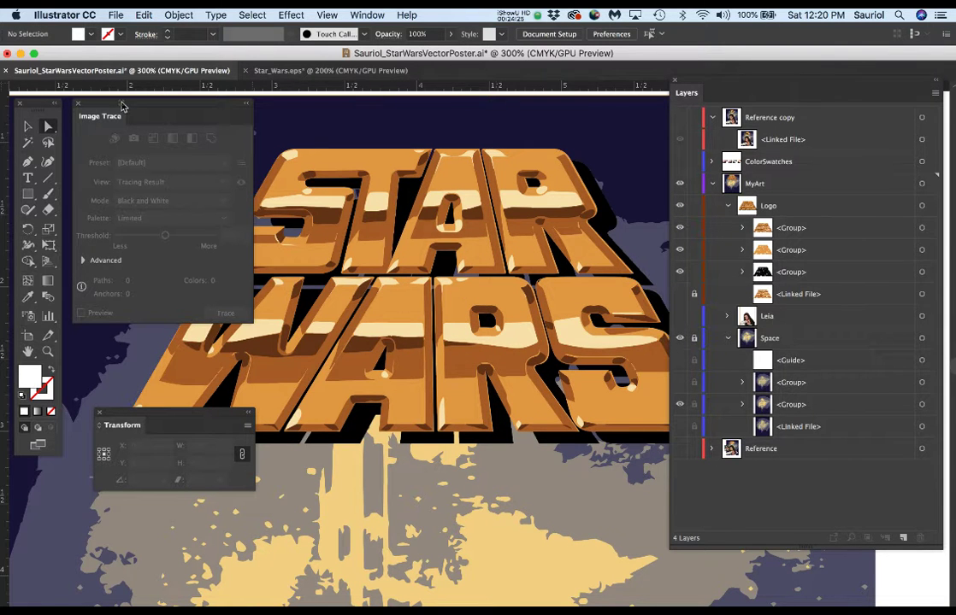
# Step: Clear the Image Trace and Transform panels away from the artwork
pyautogui.click(78, 104)
pyautogui.moveTo(185, 413); pyautogui.dragTo(955, 512)
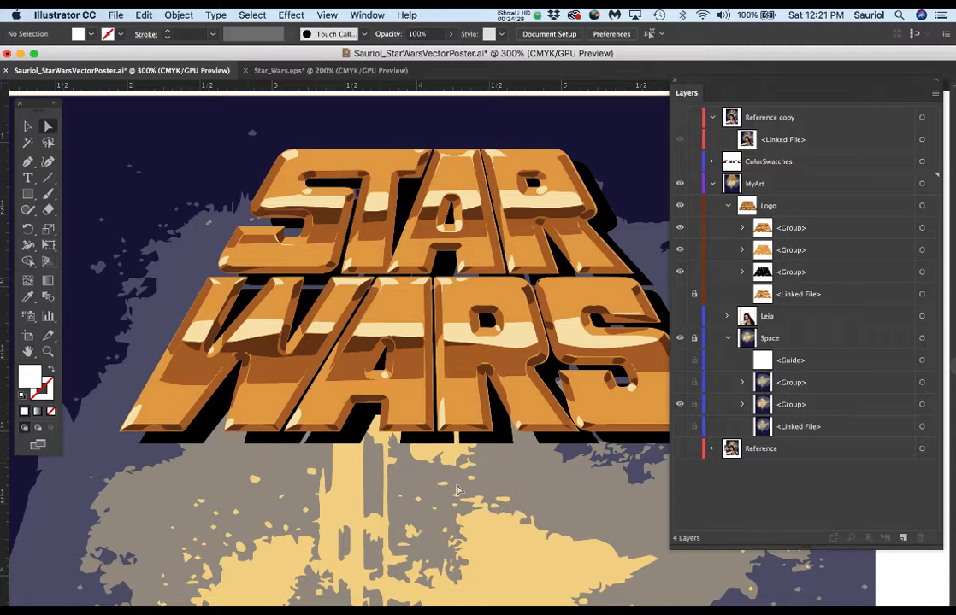
pyautogui.moveTo(428, 412); pyautogui.dragTo(395, 452)
pyautogui.press('super+minus')
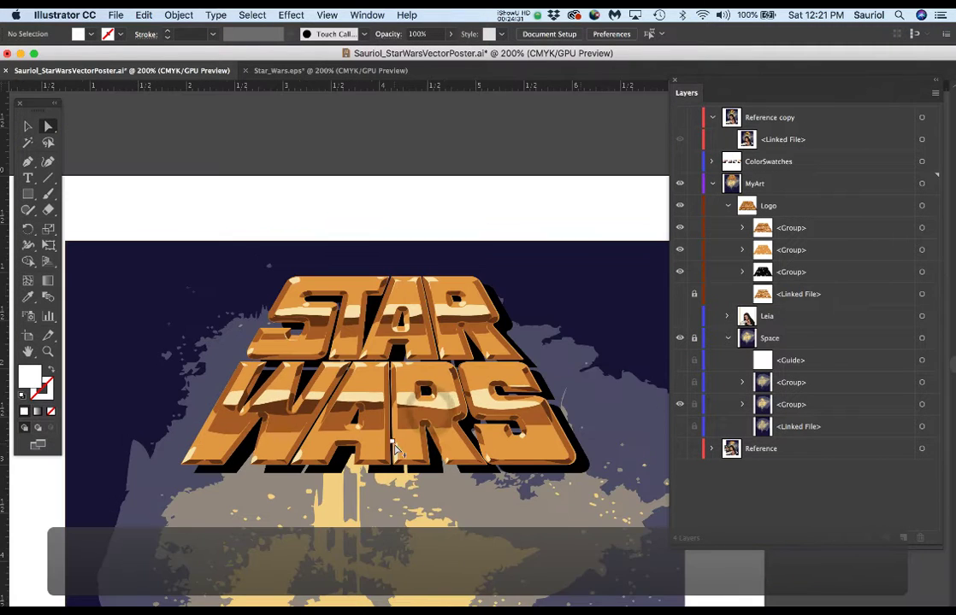
# Step: Compare the logo with and without its flat orange backing group, and view the whole poster
pyautogui.click(682, 251)
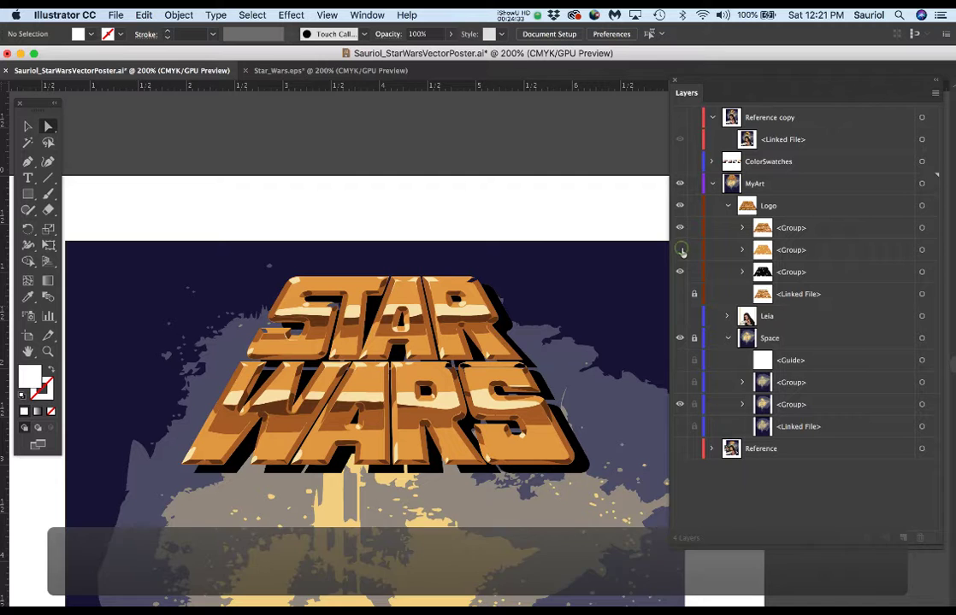
pyautogui.click(680, 251)
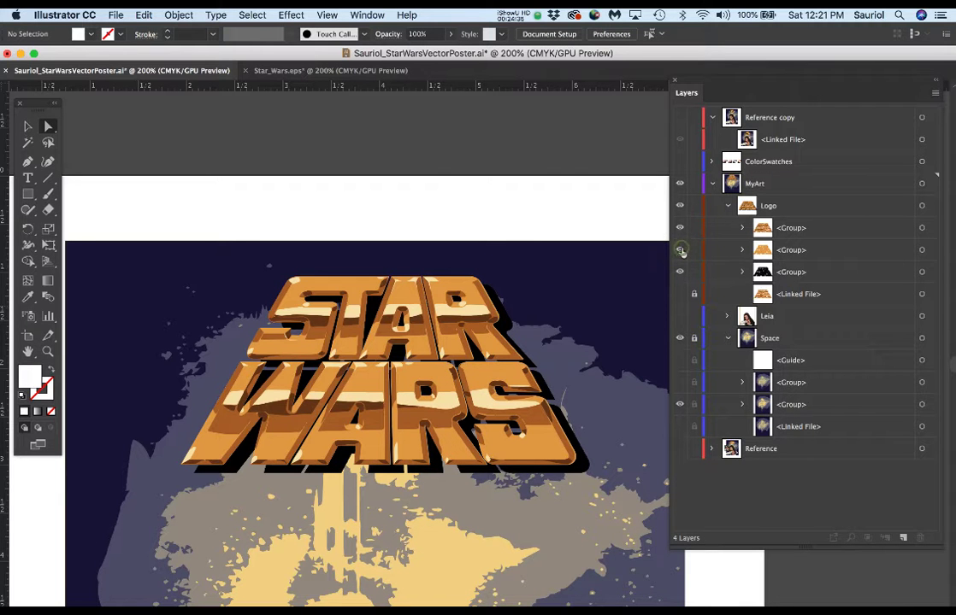
pyautogui.press('super+minus')
pyautogui.press('super+minus')
pyautogui.press('super+minus')
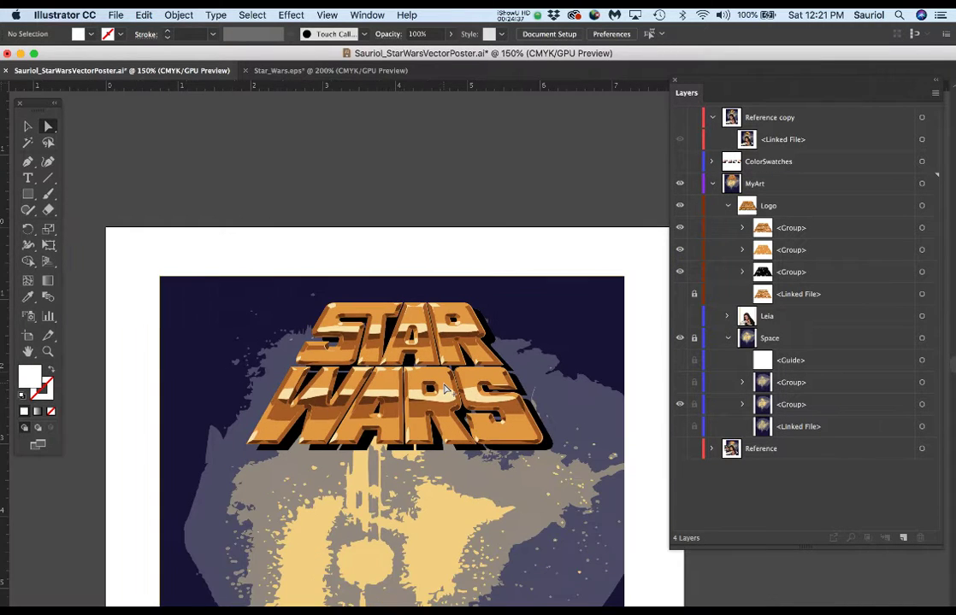
pyautogui.moveTo(466, 411); pyautogui.dragTo(486, 316)
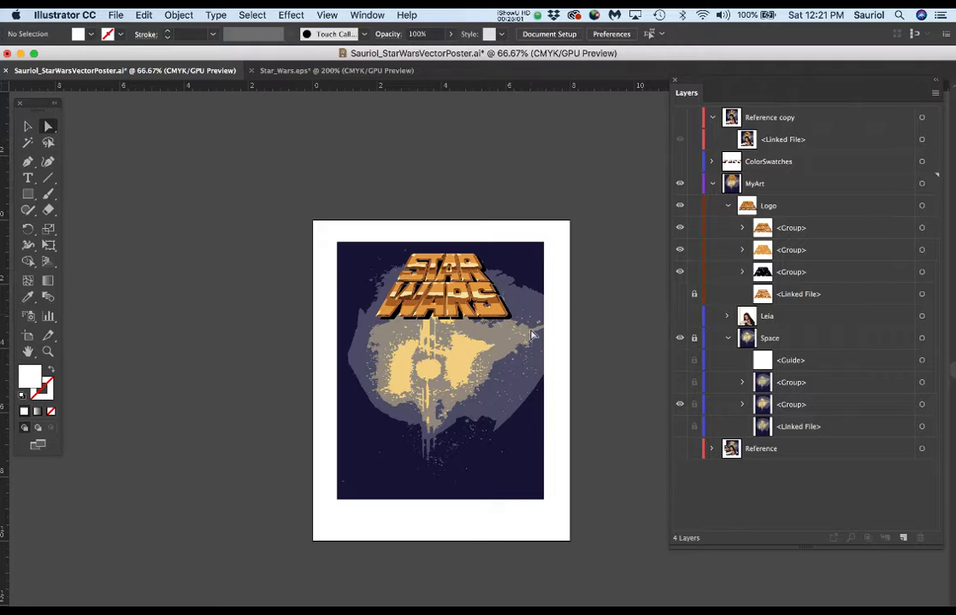
pyautogui.scroll(1, 531, 336)
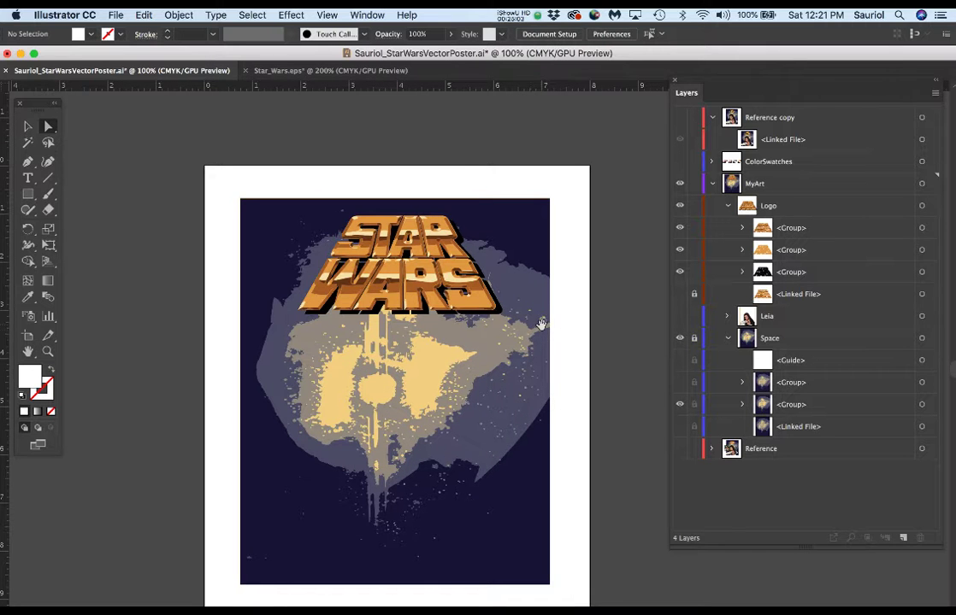
pyautogui.scroll(-2, 542, 320)
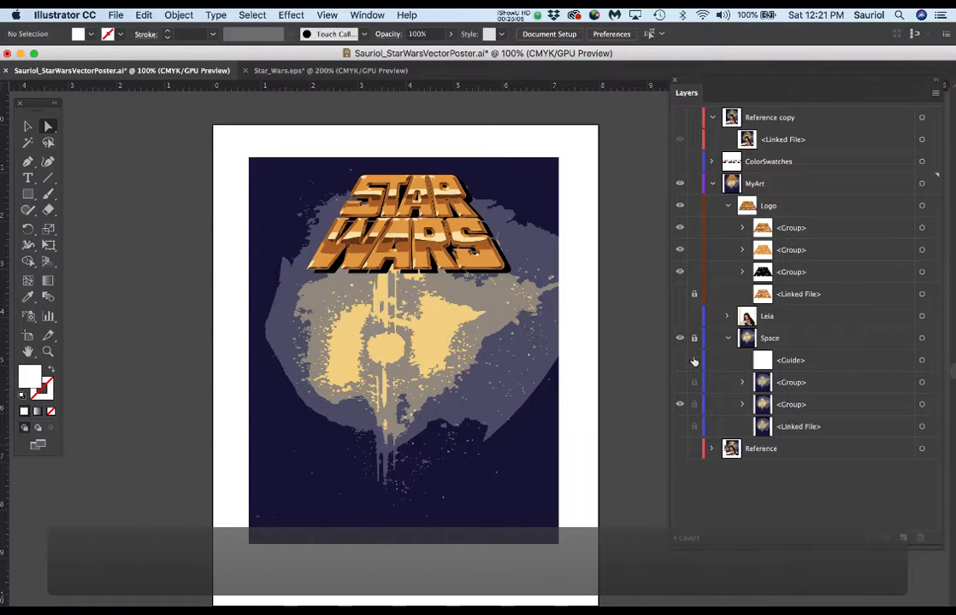
# Step: Hide the Space layer, check the Leia layer's artwork, and show the Reference layer instead
pyautogui.click(681, 338)
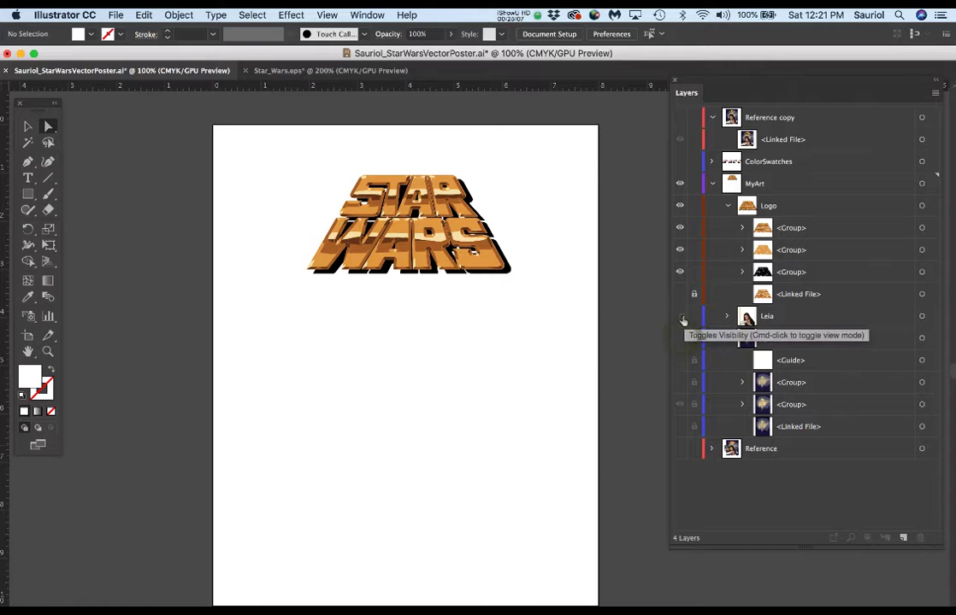
pyautogui.click(679, 315)
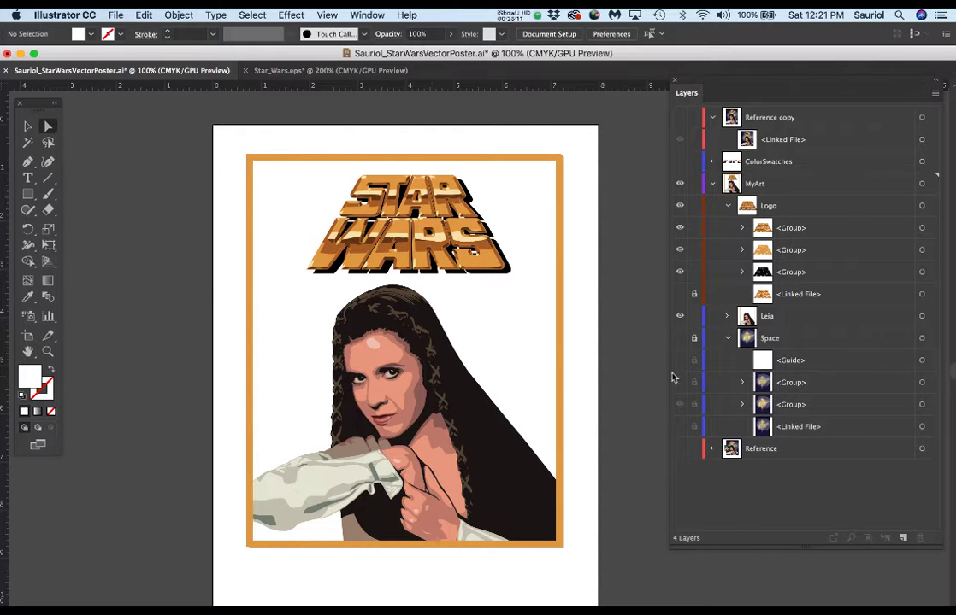
pyautogui.click(679, 316)
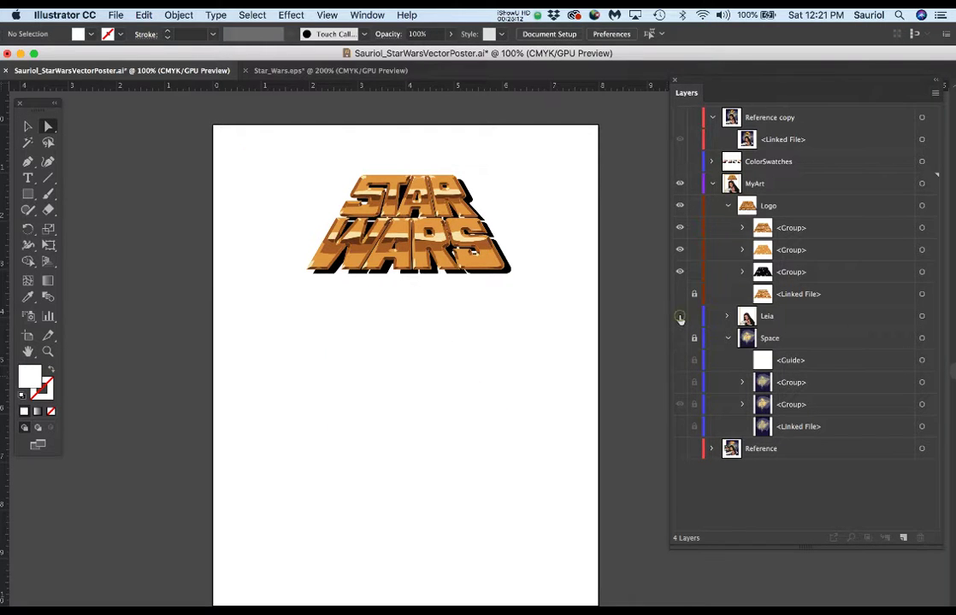
pyautogui.click(679, 449)
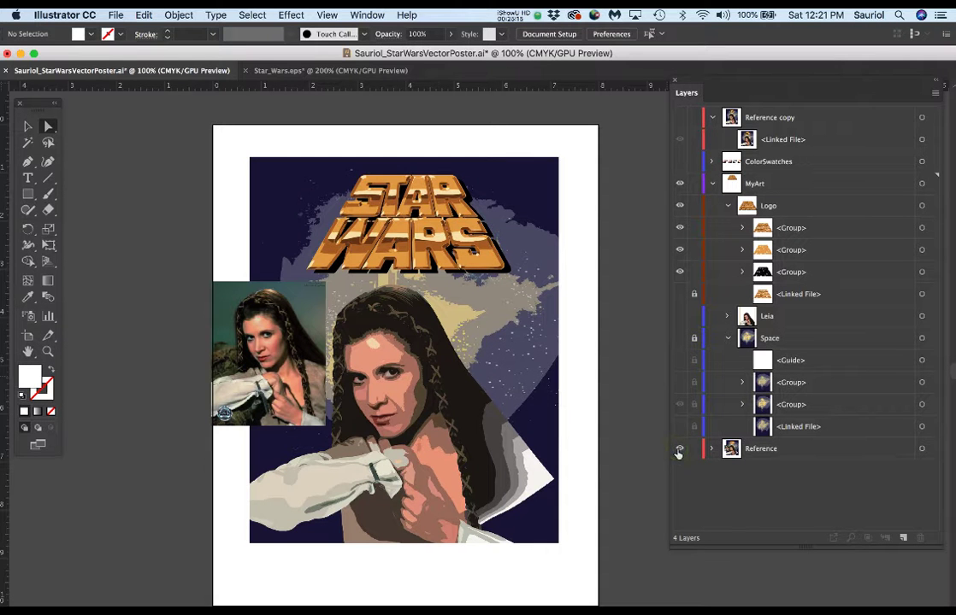
pyautogui.press('super+equal')
pyautogui.moveTo(483, 414); pyautogui.dragTo(523, 347)
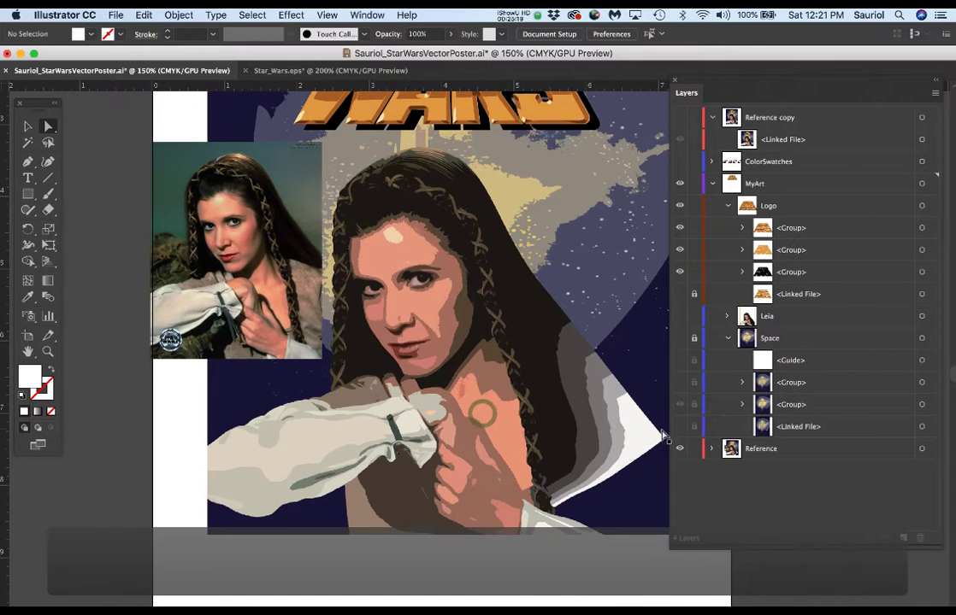
# Step: Expand the Reference layer and compare the artwork with and without the linked Leia photo
pyautogui.click(772, 450)
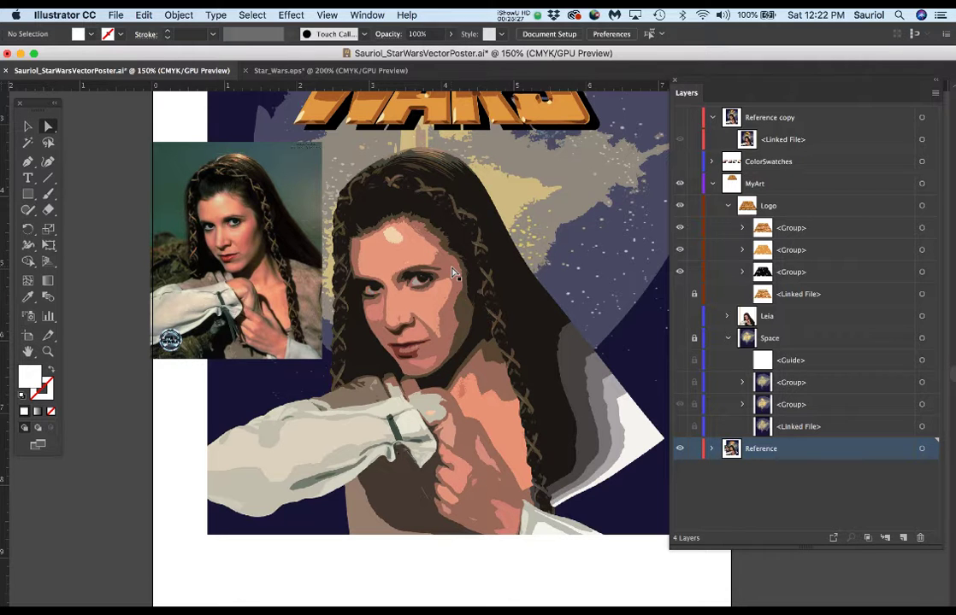
pyautogui.click(711, 450)
pyautogui.scroll(-2, 717, 450)
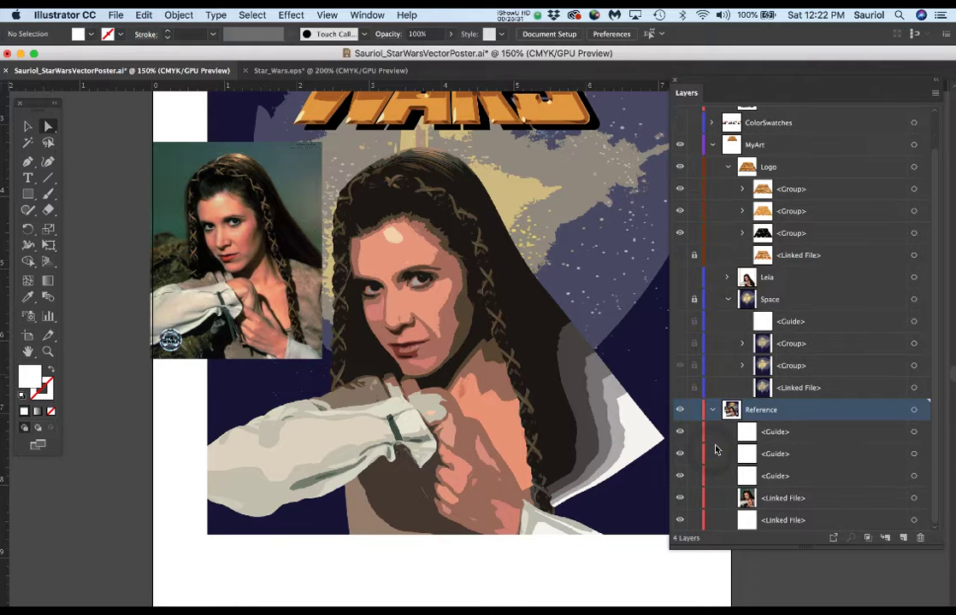
pyautogui.click(680, 501)
pyautogui.click(680, 501)
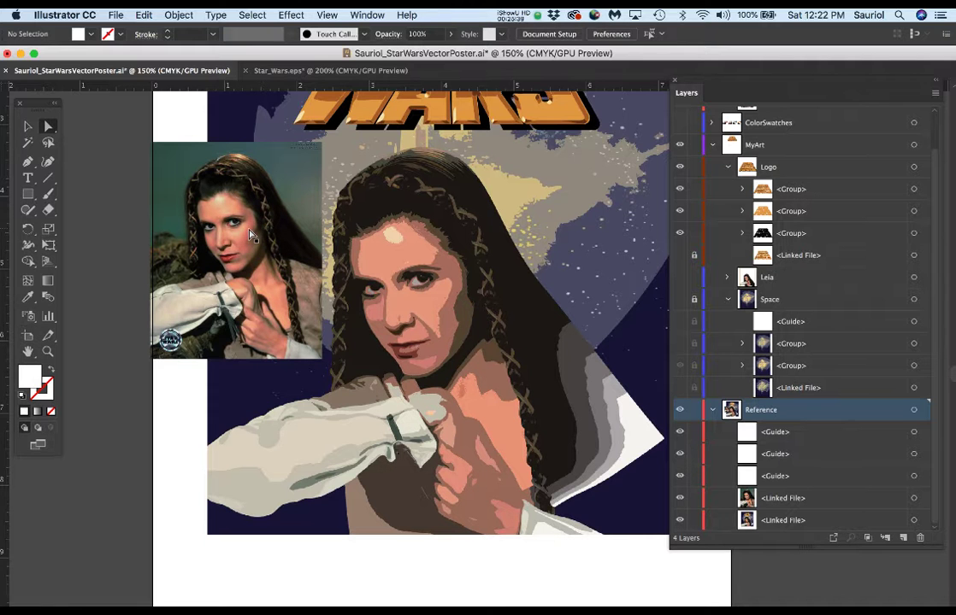
# Step: Close Star_Wars.eps and close the vector poster document without saving its changes
pyautogui.click(248, 73)
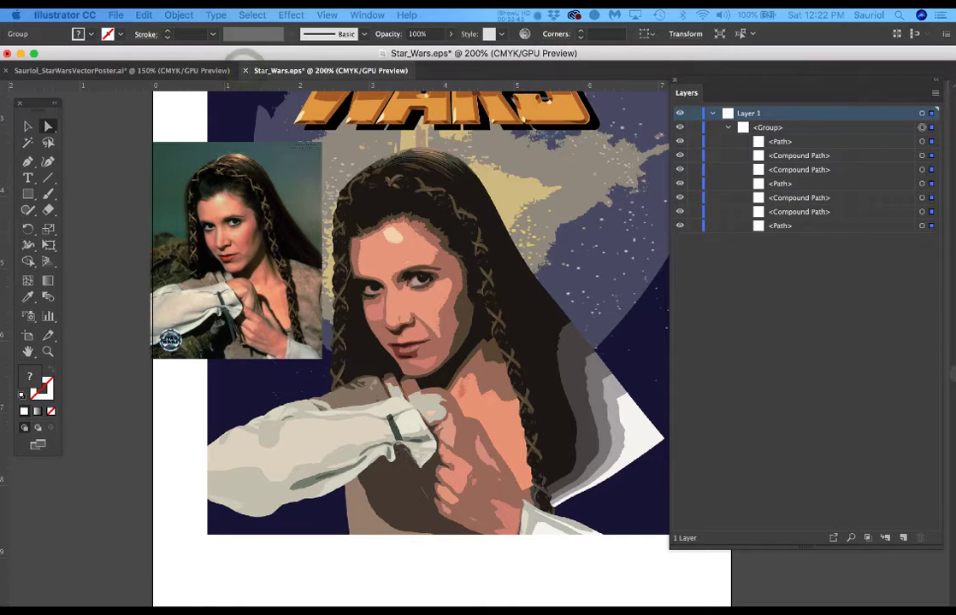
pyautogui.press('super+w')
pyautogui.click(508, 305)
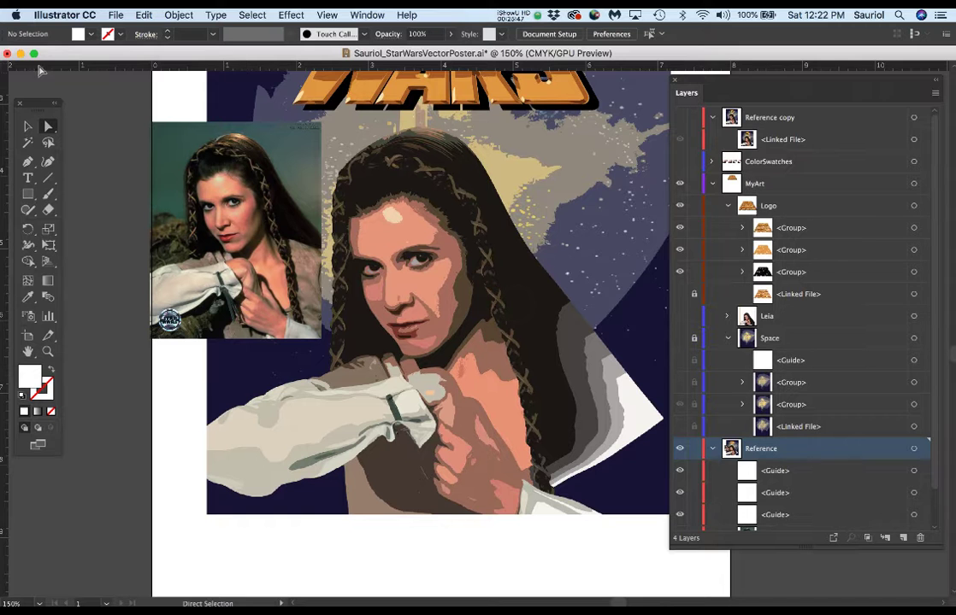
pyautogui.click(7, 54)
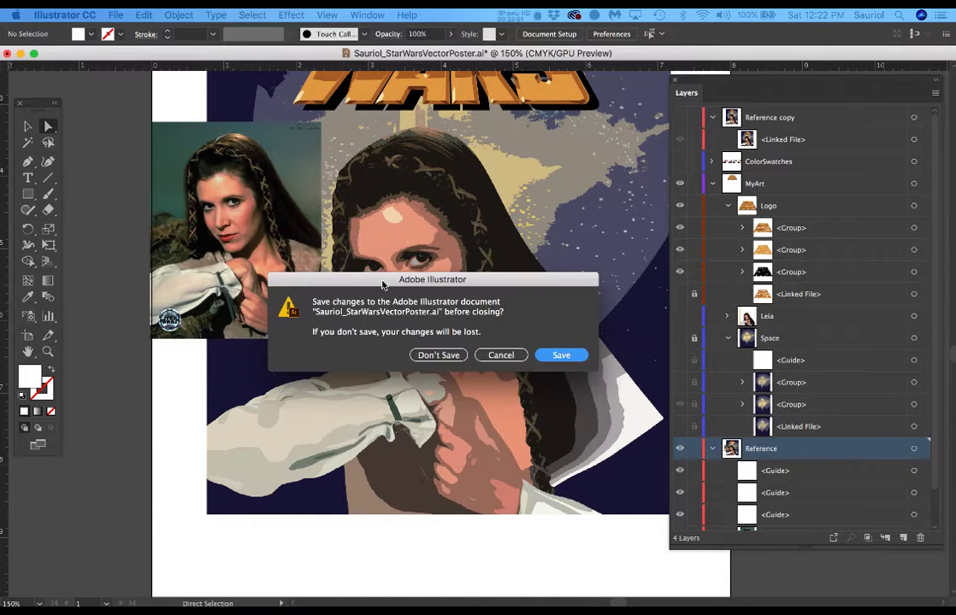
pyautogui.click(441, 358)
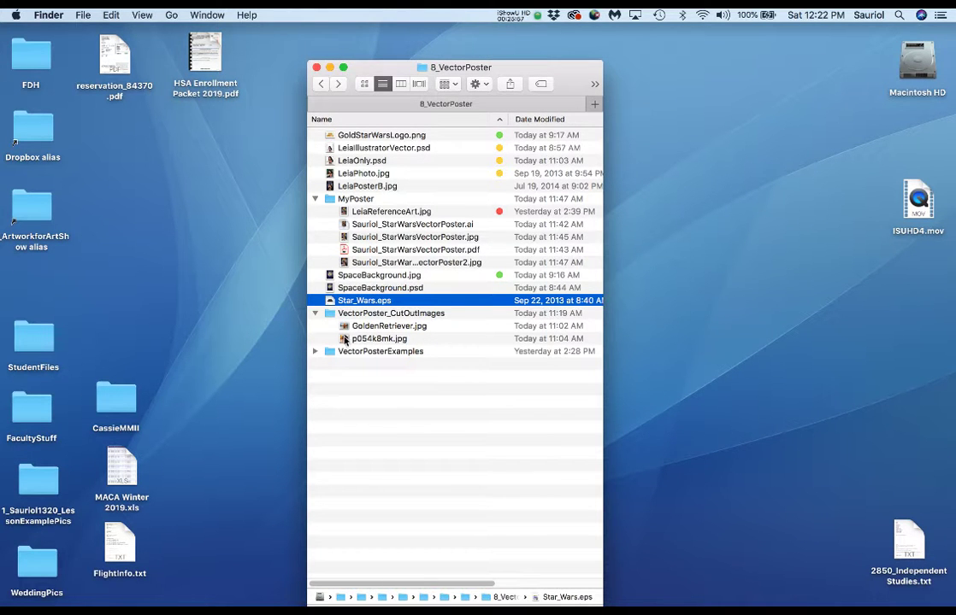
# Step: Open p054k8mk.jpg from the VectorPoster_CutOutImages folder in Photoshop
pyautogui.click(345, 326)
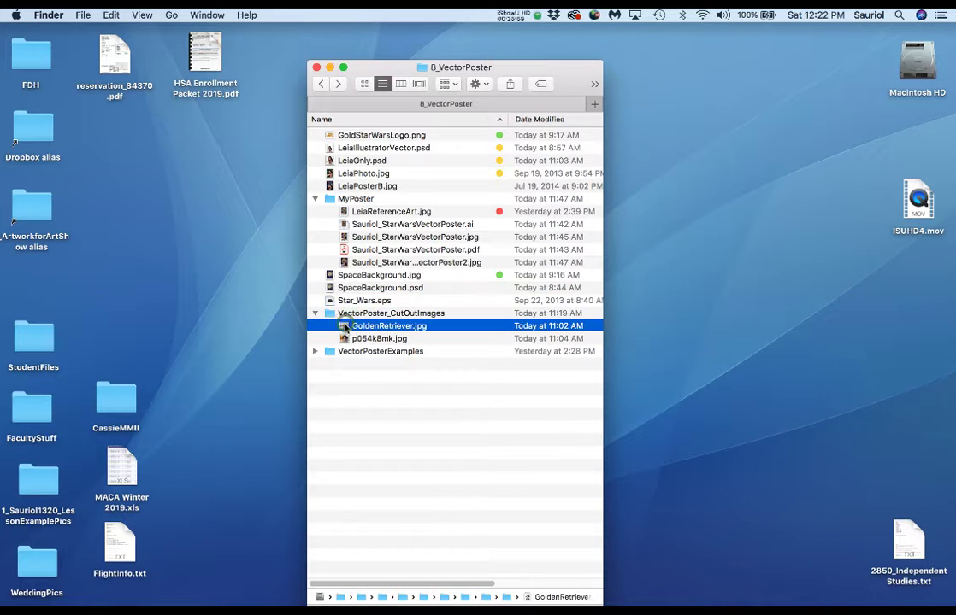
pyautogui.click(345, 340)
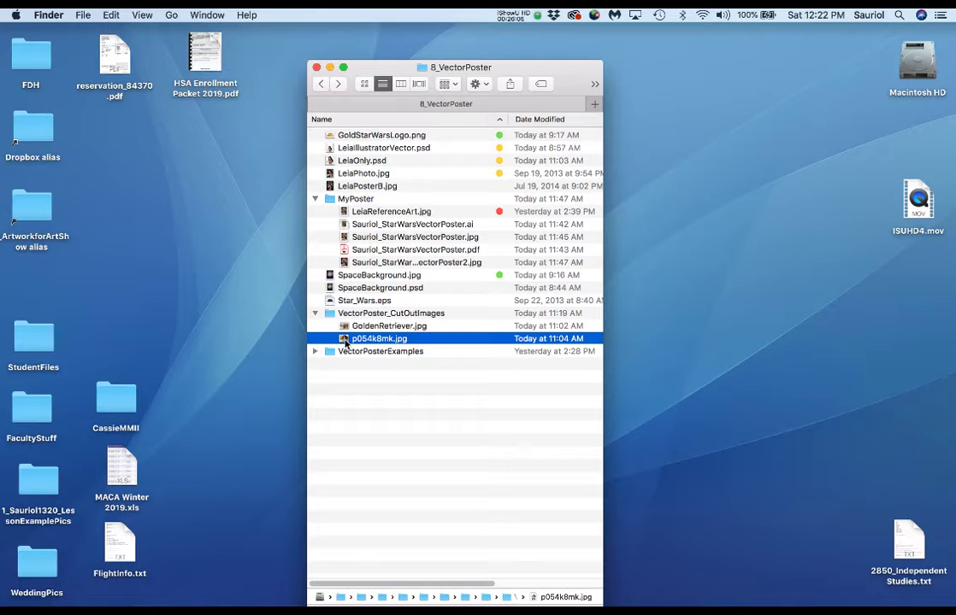
pyautogui.doubleClick(345, 340)
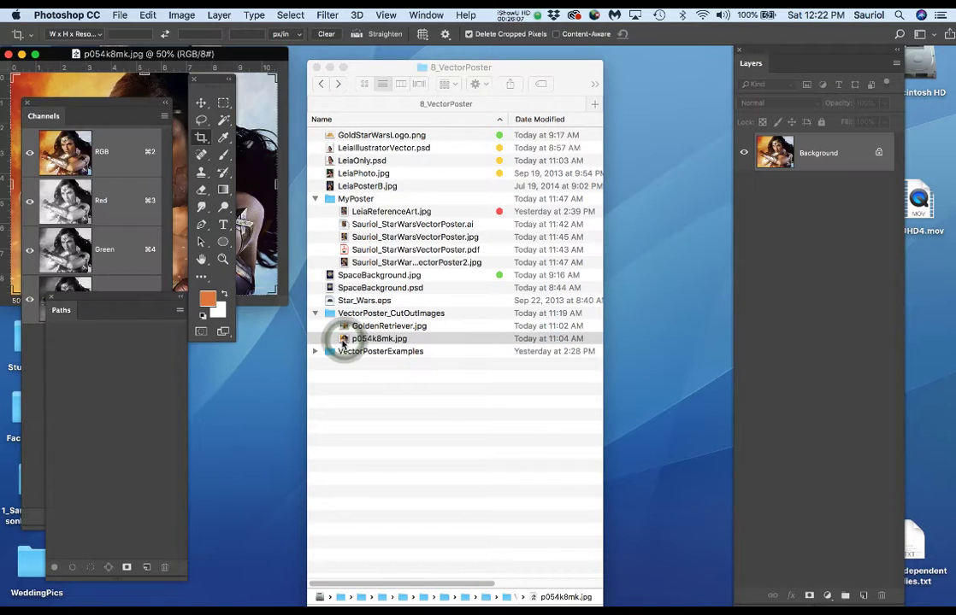
# Step: Move the Wonder Woman image window clear of the panels and display it in full-screen mode with the menu bar
pyautogui.moveTo(224, 54); pyautogui.dragTo(584, 100)
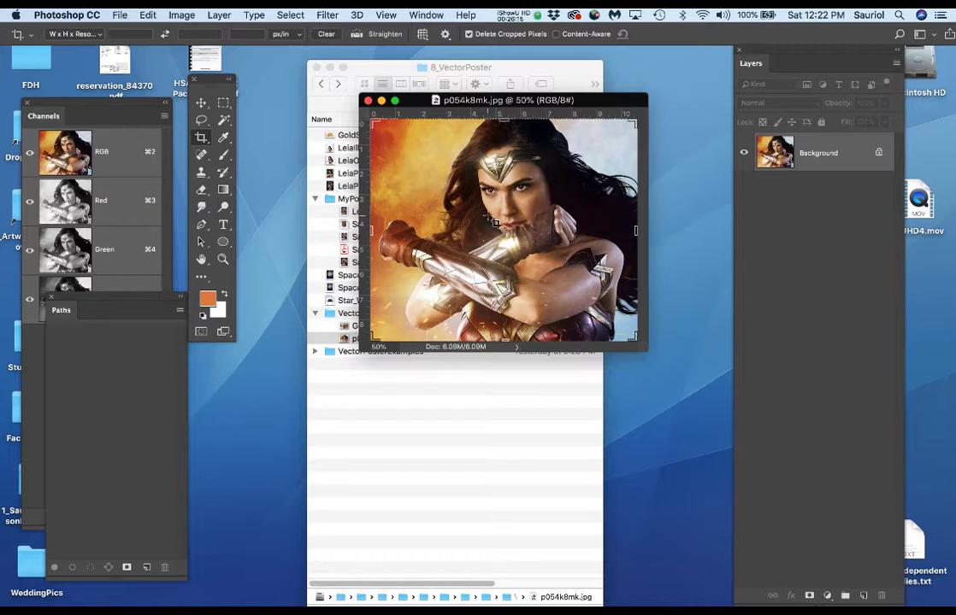
pyautogui.press('f')
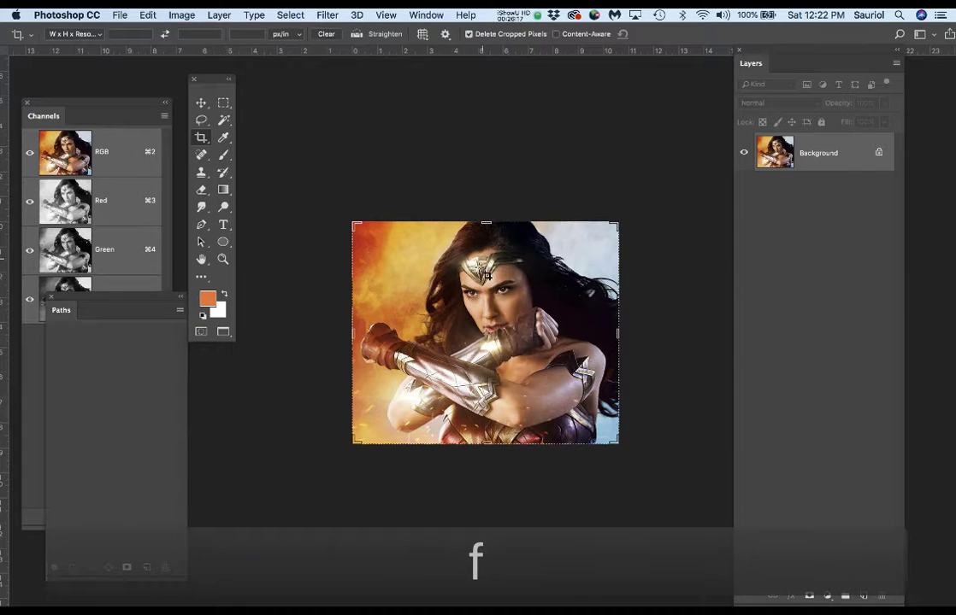
pyautogui.scroll(3, 487, 278)
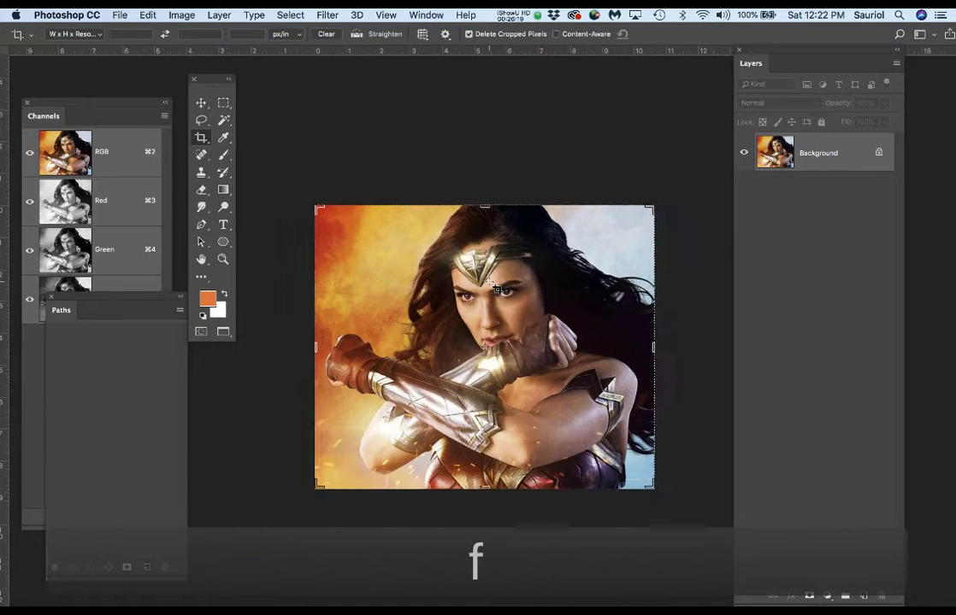
# Step: Duplicate the Background layer of the Wonder Woman photo and shorten the Layers panel
pyautogui.scroll(3, 496, 291)
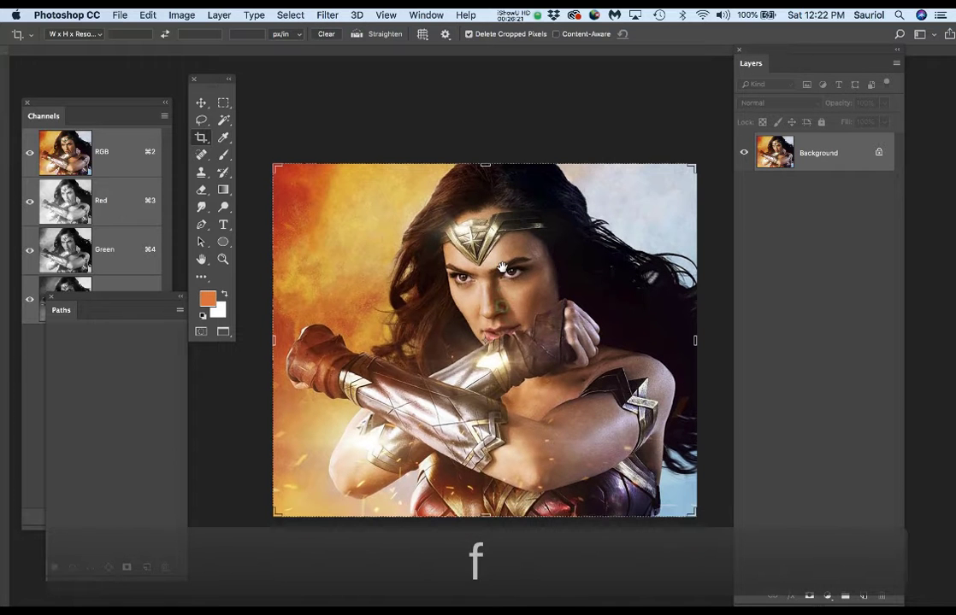
pyautogui.moveTo(501, 267); pyautogui.dragTo(501, 229)
pyautogui.moveTo(865, 156); pyautogui.dragTo(862, 597)
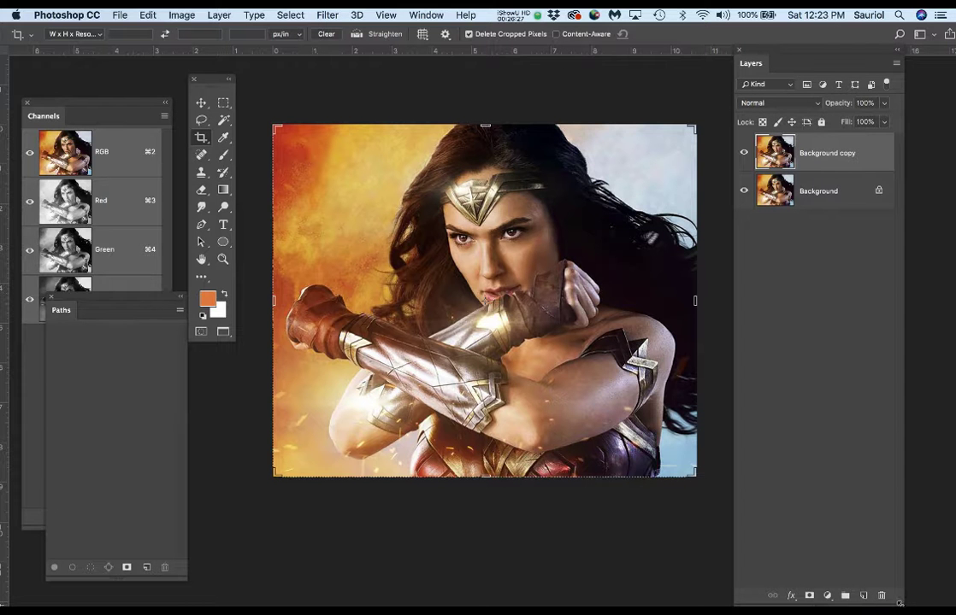
pyautogui.moveTo(899, 528); pyautogui.dragTo(914, 440)
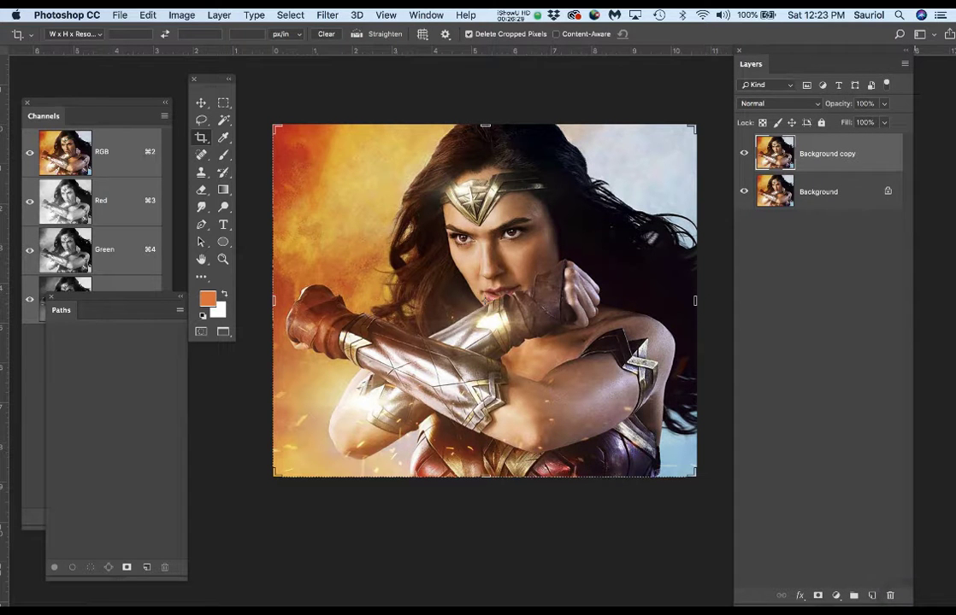
pyautogui.moveTo(898, 603); pyautogui.dragTo(897, 406)
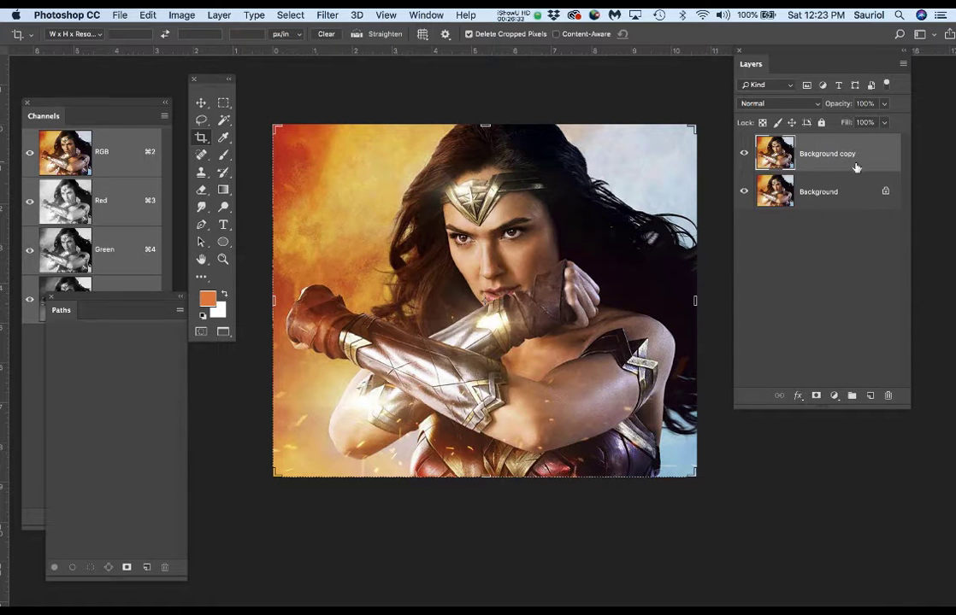
# Step: Hide the original Background layer, make Background copy the active layer and switch to the Move tool
pyautogui.click(744, 193)
pyautogui.click(875, 152)
pyautogui.moveTo(547, 232); pyautogui.dragTo(533, 233)
pyautogui.click(202, 102)
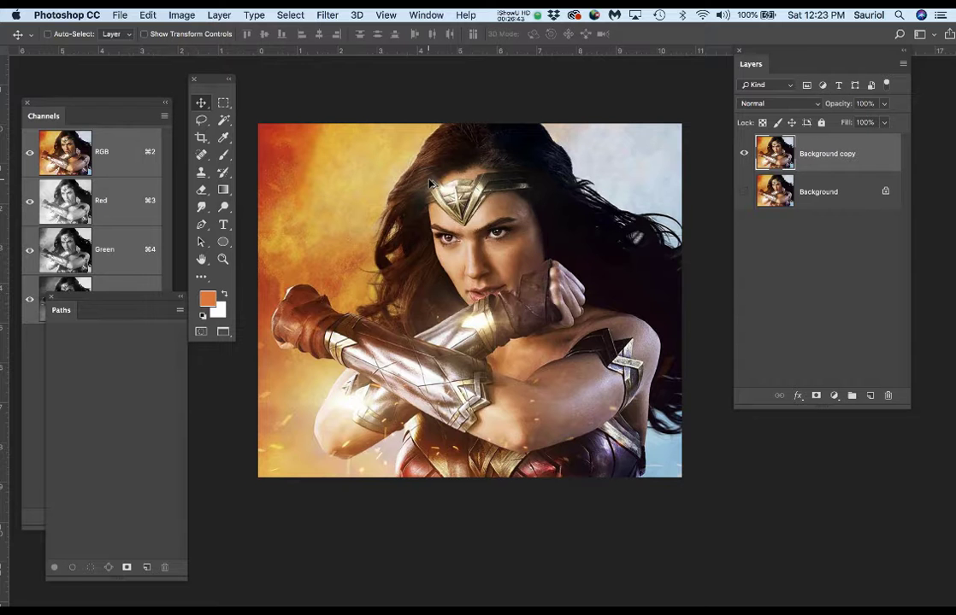
# Step: Set up the Cutout filter from the Filter Gallery on Background copy with Number of Levels 5 and Edge Simplicity 2
pyautogui.scroll(2, 430, 181)
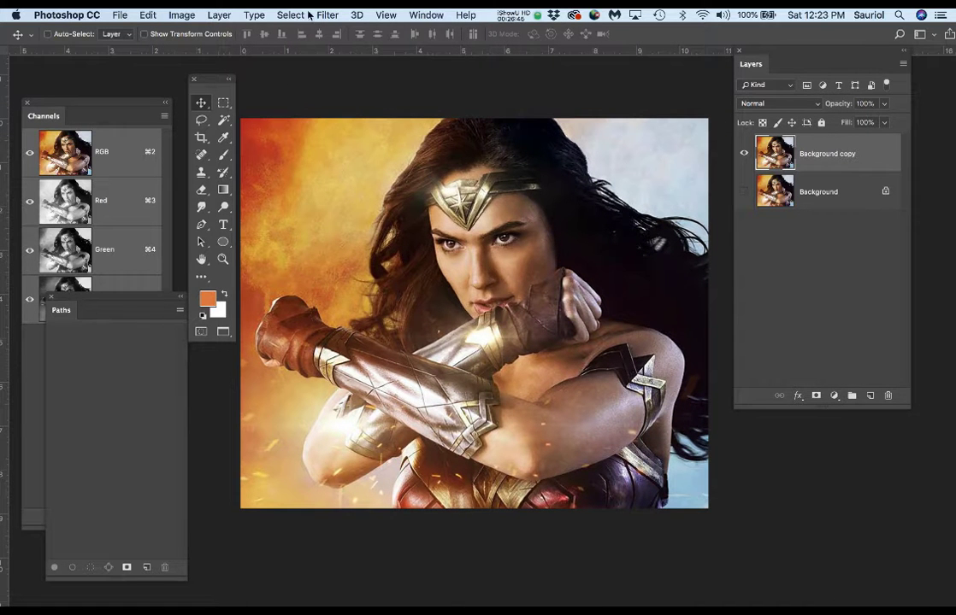
pyautogui.click(321, 13)
pyautogui.click(346, 73)
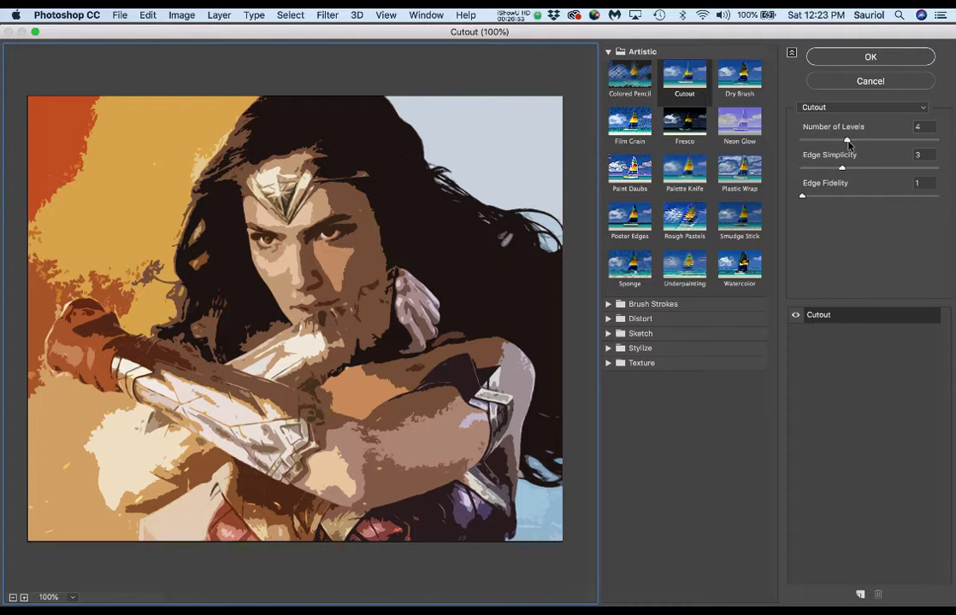
pyautogui.moveTo(848, 144); pyautogui.dragTo(864, 149)
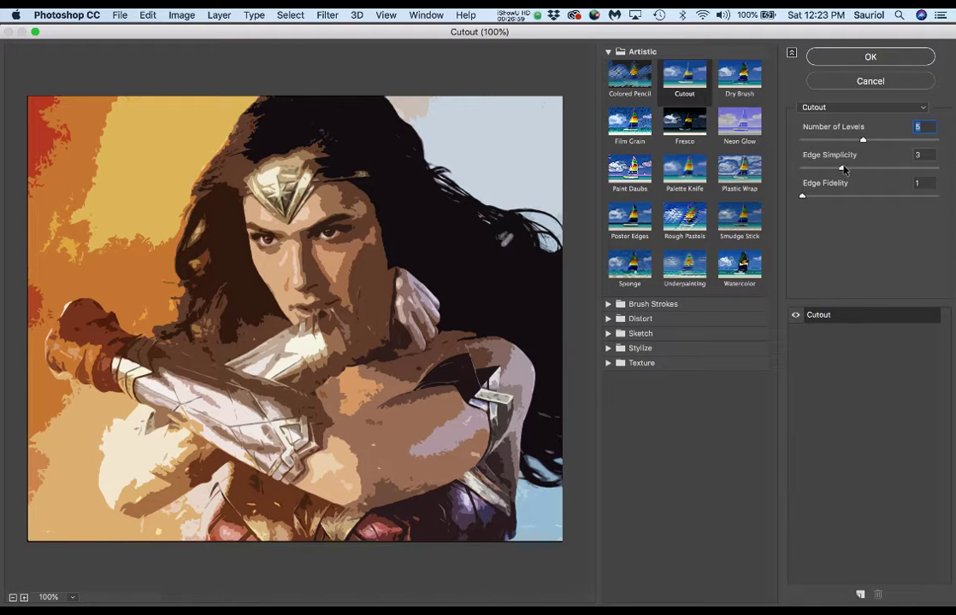
pyautogui.moveTo(842, 171); pyautogui.dragTo(872, 175)
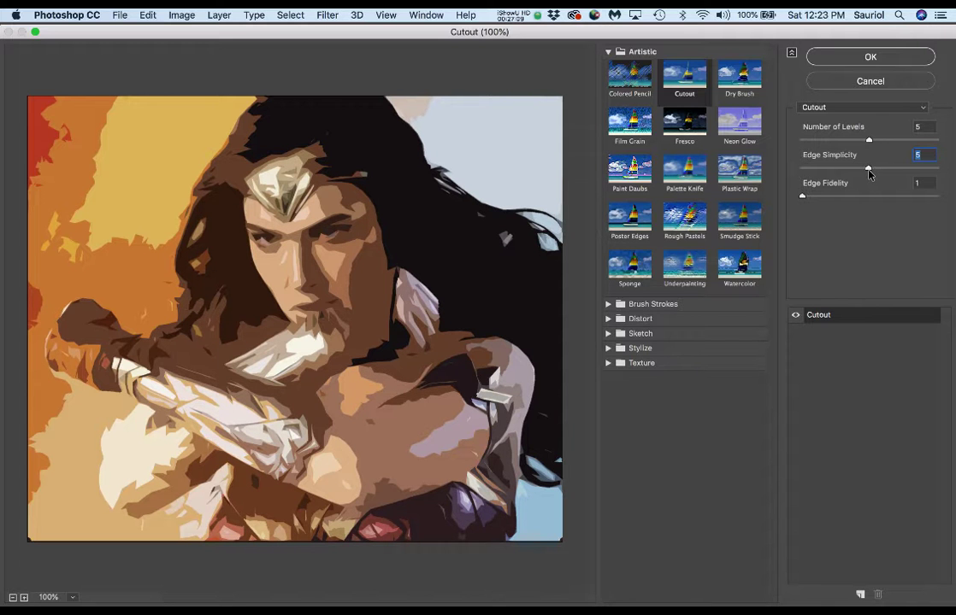
pyautogui.moveTo(869, 173); pyautogui.dragTo(825, 169)
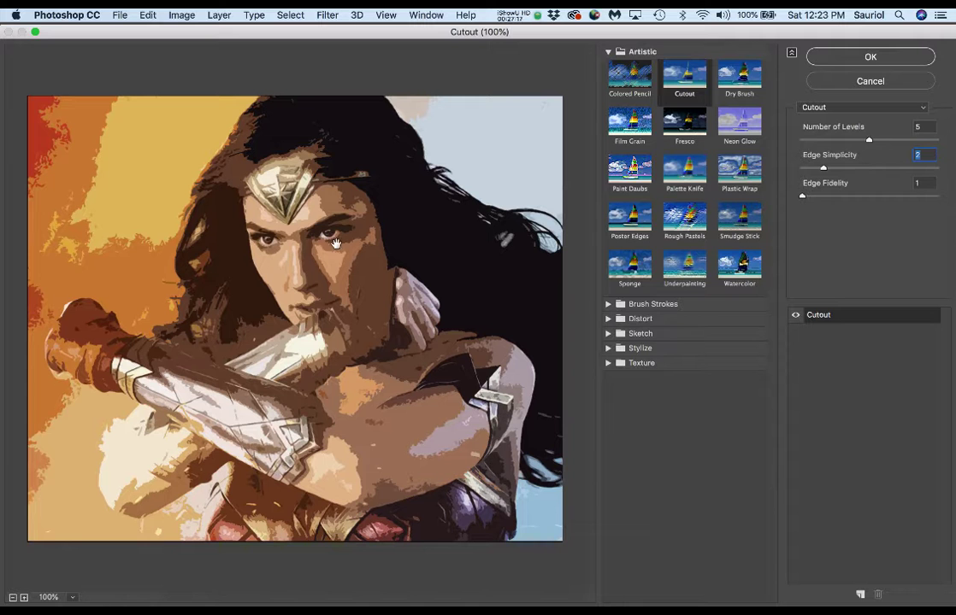
# Step: Check the Cutout preview around the face and apply the filter to Background copy
pyautogui.scroll(3, 304, 263)
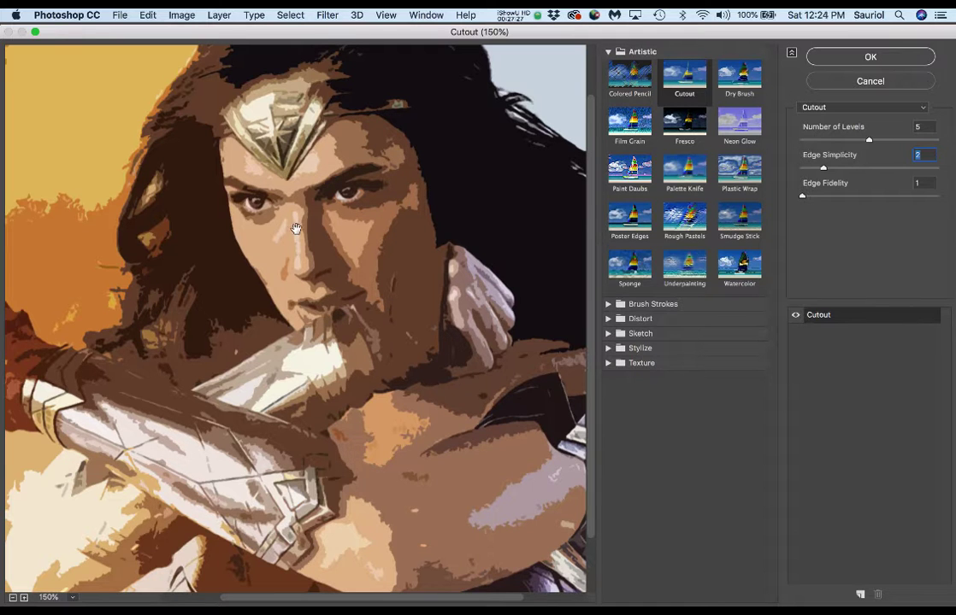
pyautogui.keyDown('alt'); pyautogui.click(297, 230); pyautogui.keyUp('alt')
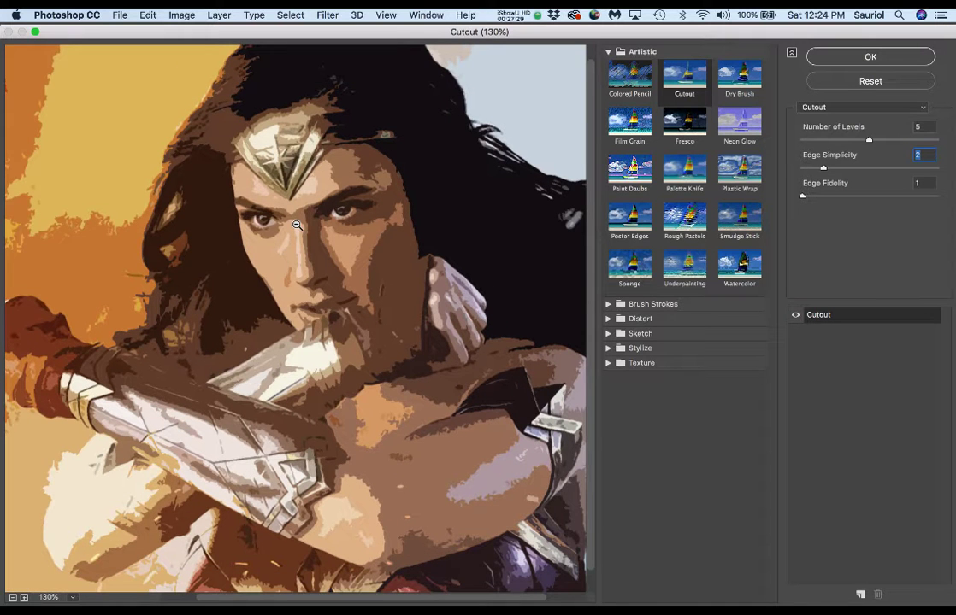
pyautogui.keyDown('alt'); pyautogui.click(297, 225); pyautogui.keyUp('alt')
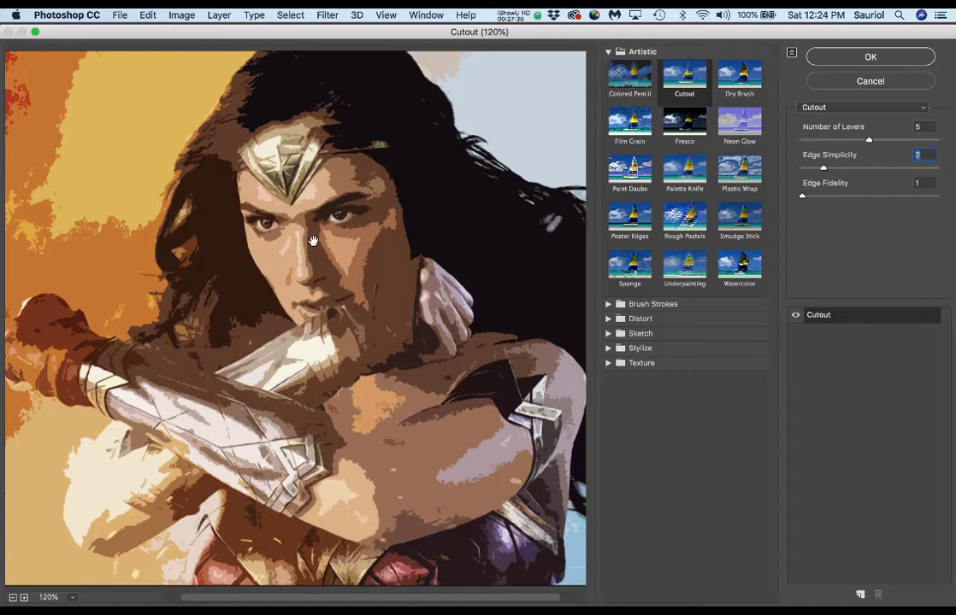
pyautogui.keyDown('alt'); pyautogui.click(313, 241); pyautogui.keyUp('alt')
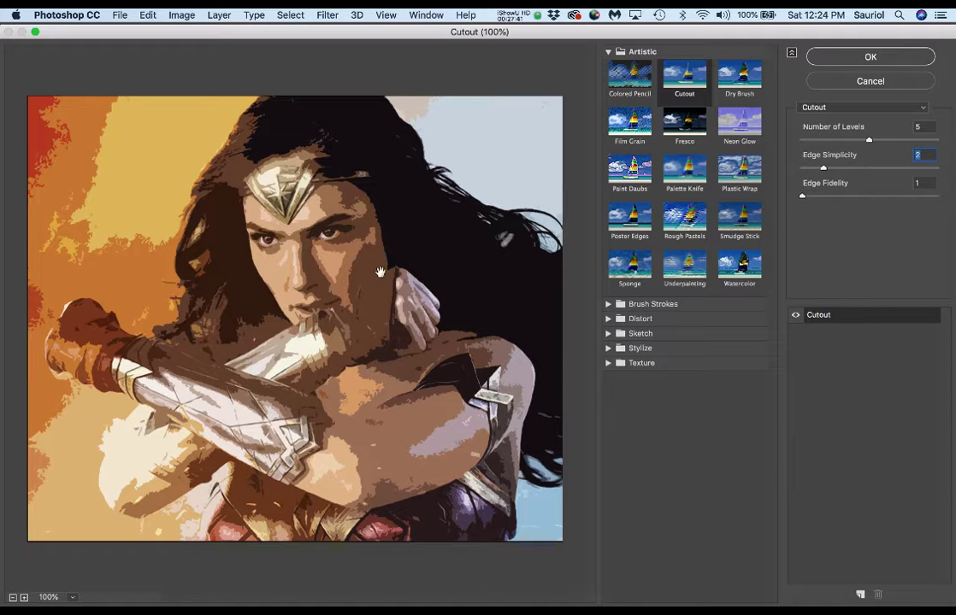
pyautogui.click(839, 53)
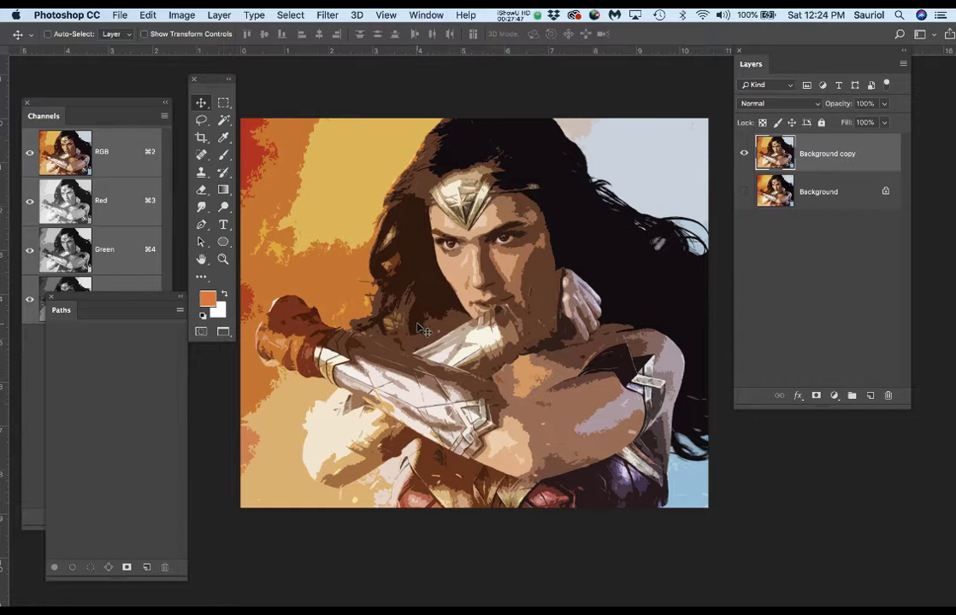
# Step: Save the layered image in Photoshop format as WonderWomanReference.psd in the VectorPoster_CutOutImages folder, with Maximize Compatibility on
pyautogui.press('super+shift+s')
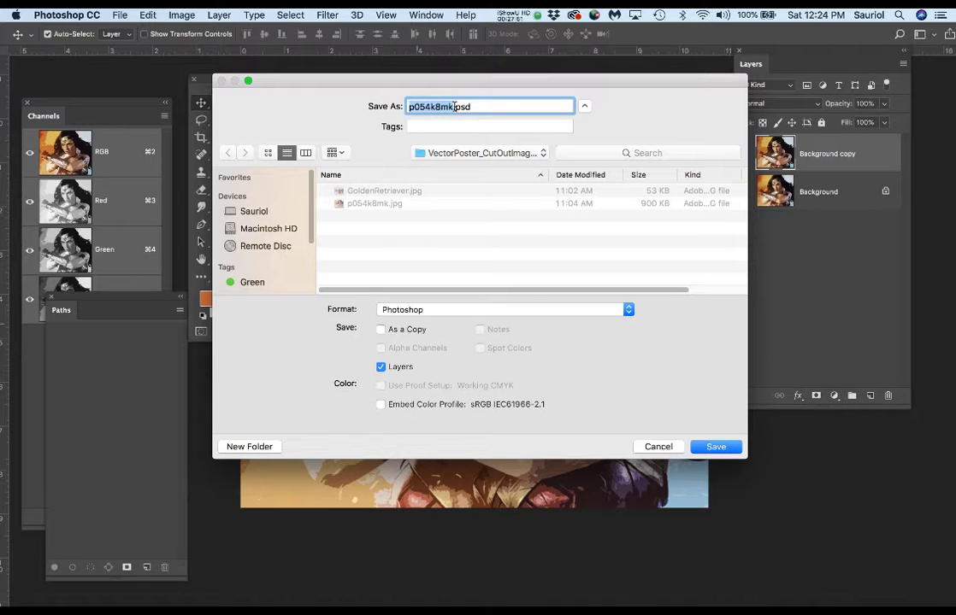
pyautogui.write('WonderWomanReference')
pyautogui.press('Return')
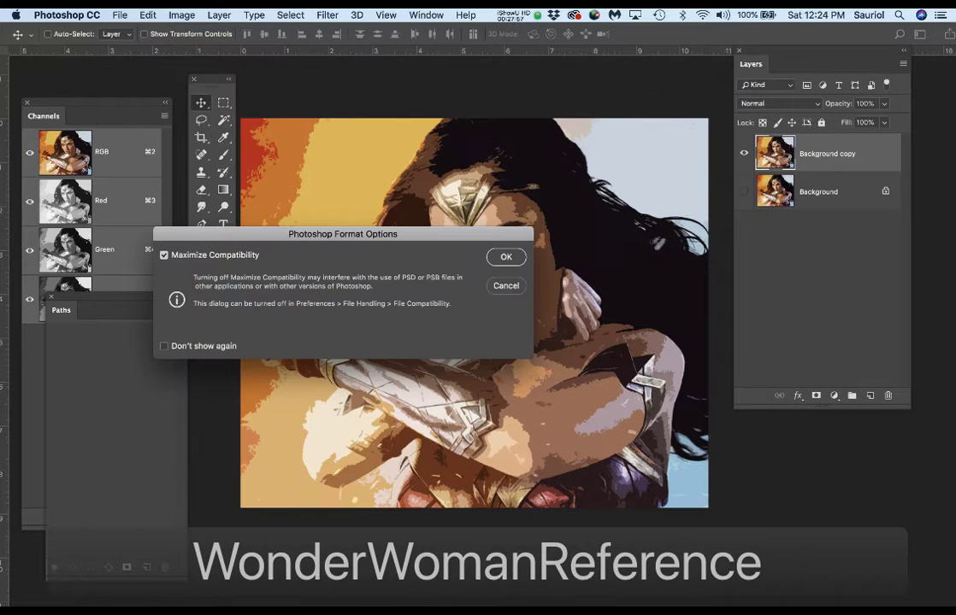
pyautogui.click(506, 257)
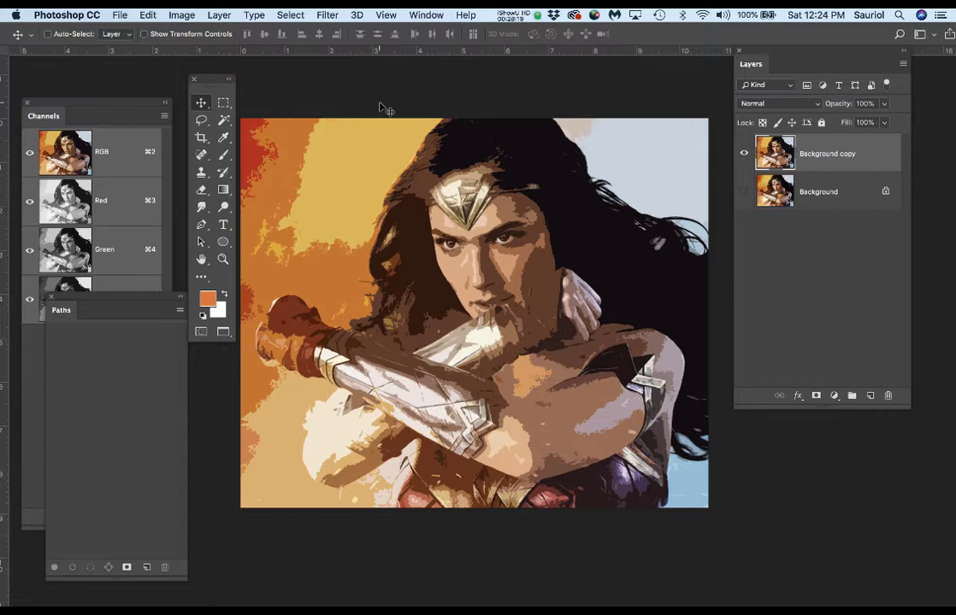
# Step: Save a JPEG version named WonderWomanReference.jpg at Maximum quality 12 and close the document
pyautogui.press('super+shift+s')
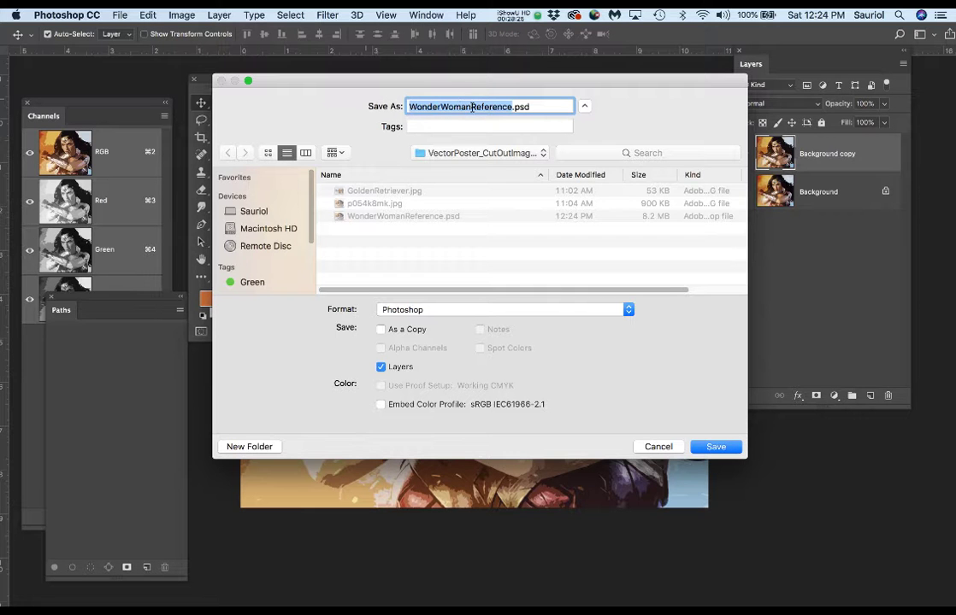
pyautogui.click(418, 310)
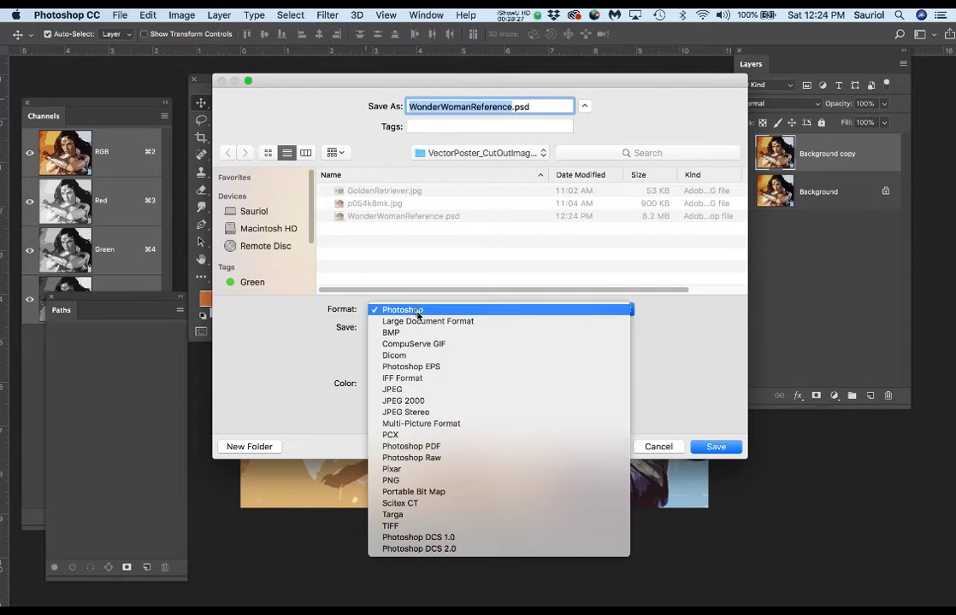
pyautogui.click(418, 390)
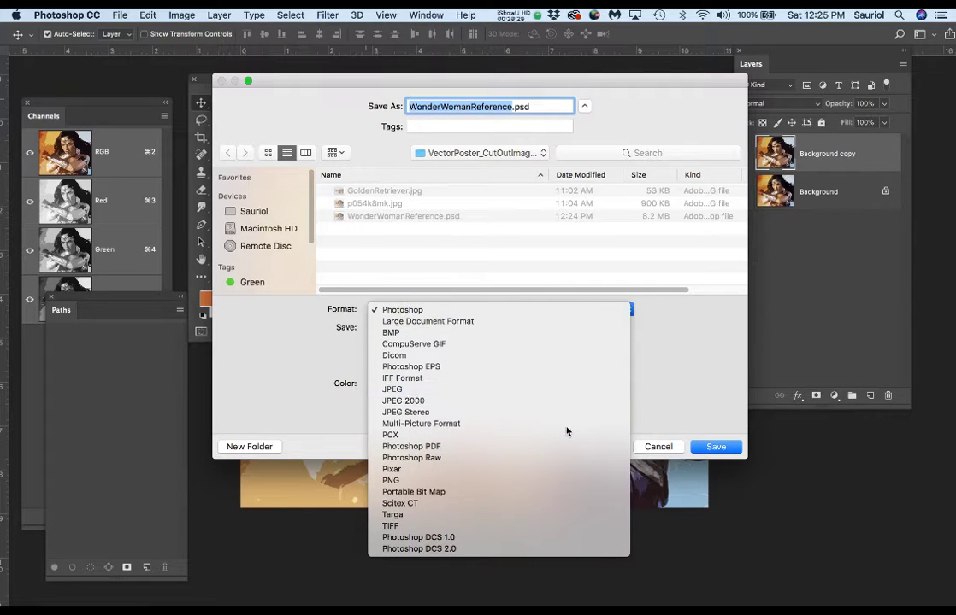
pyautogui.click(716, 447)
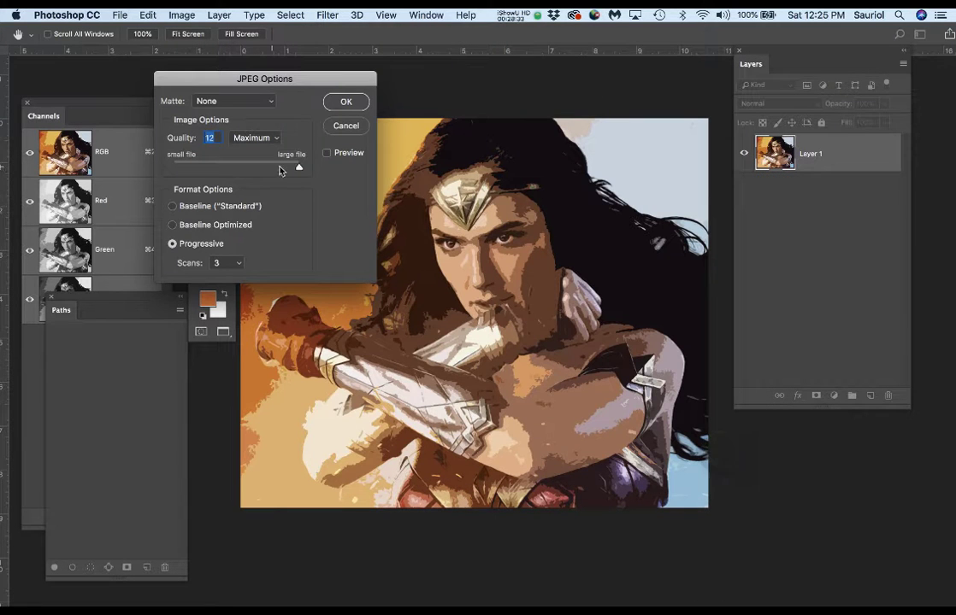
pyautogui.click(346, 103)
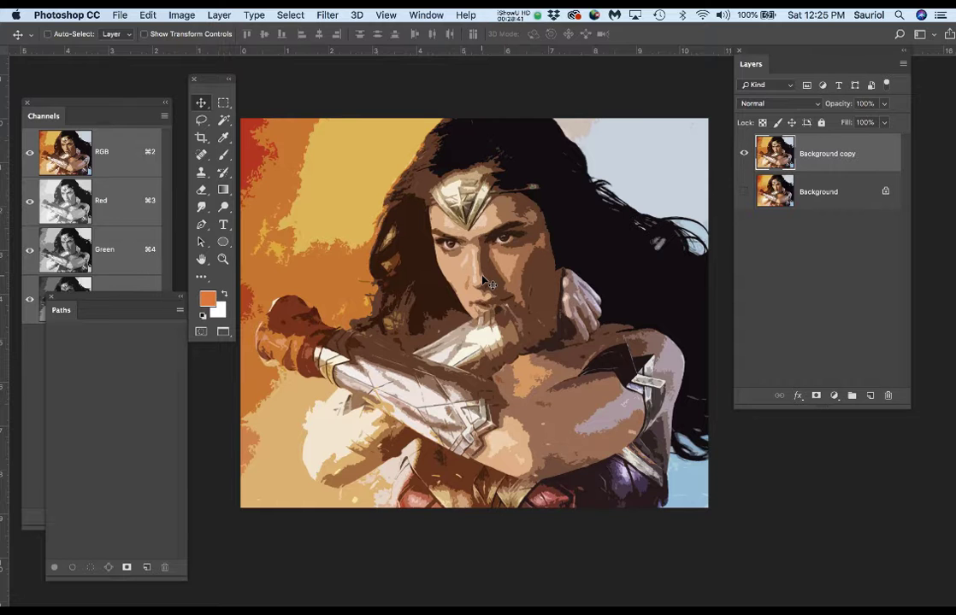
pyautogui.press('super+w')
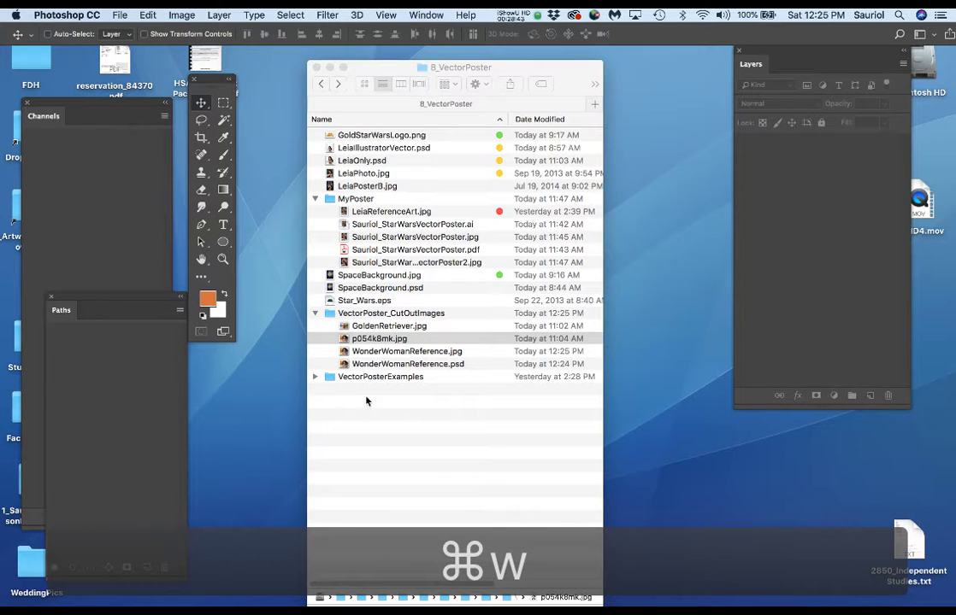
# Step: Switch to Finder, open WonderWomanReference.jpg in Photoshop, and place its window between the panels at a larger size
pyautogui.click(379, 417)
pyautogui.click(359, 365)
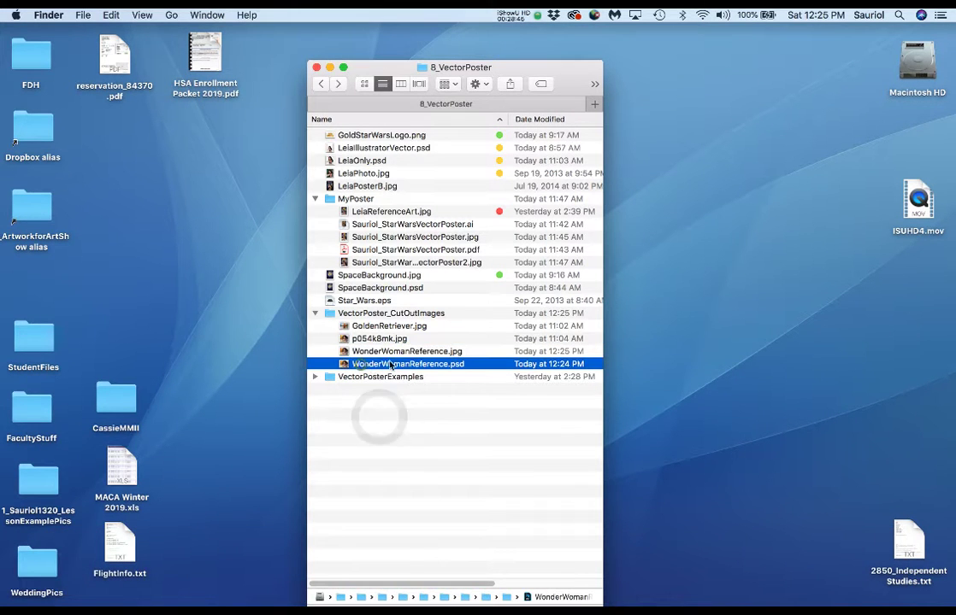
pyautogui.click(346, 352)
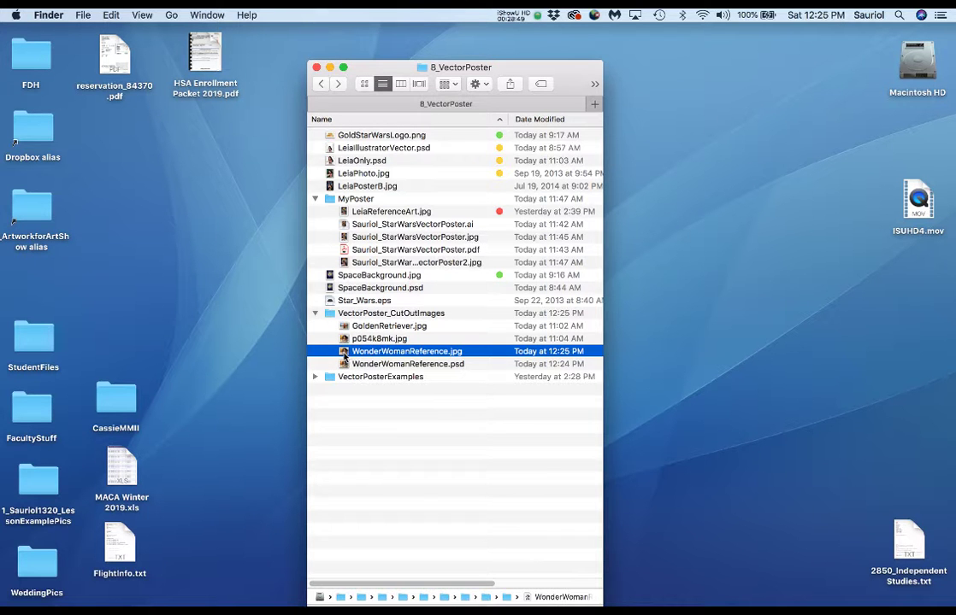
pyautogui.rightClick(344, 354)
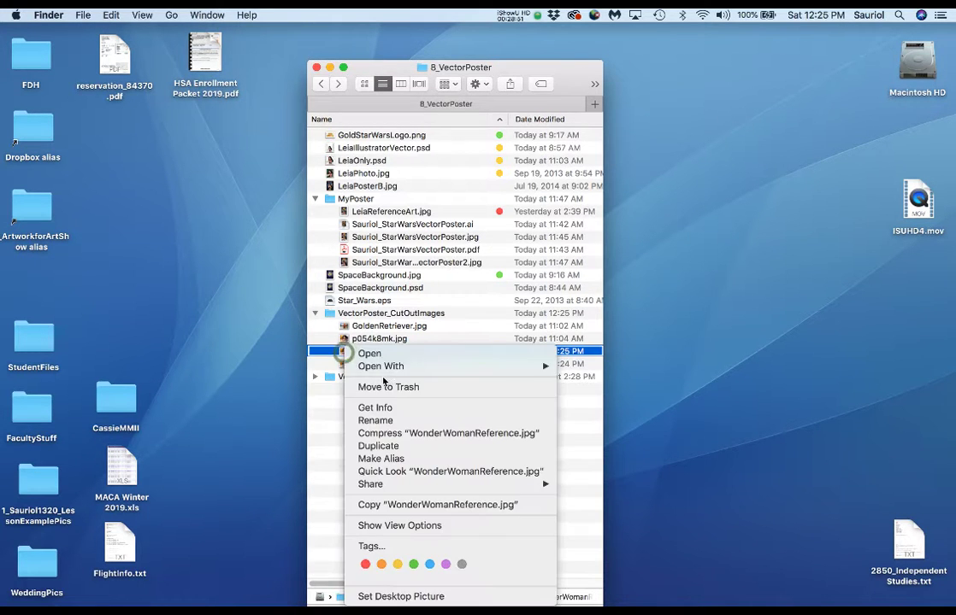
pyautogui.moveTo(427, 367)
pyautogui.click(595, 369)
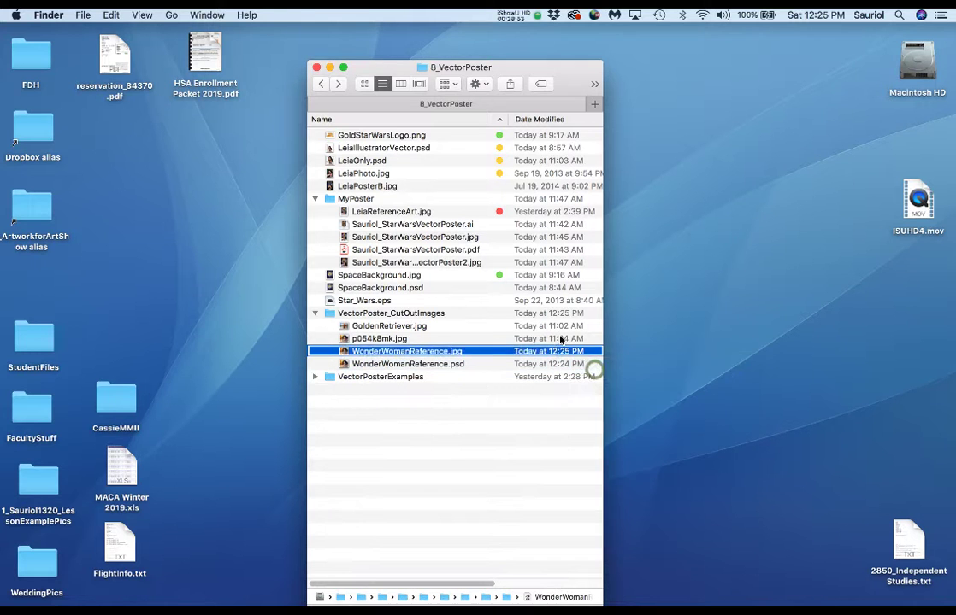
pyautogui.moveTo(258, 56); pyautogui.dragTo(547, 109)
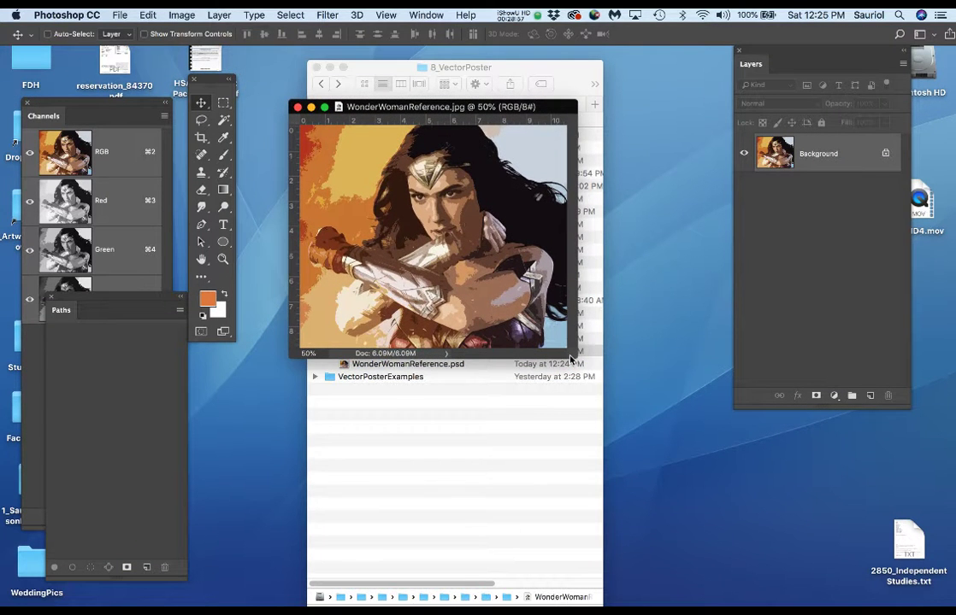
pyautogui.moveTo(570, 360); pyautogui.dragTo(706, 509)
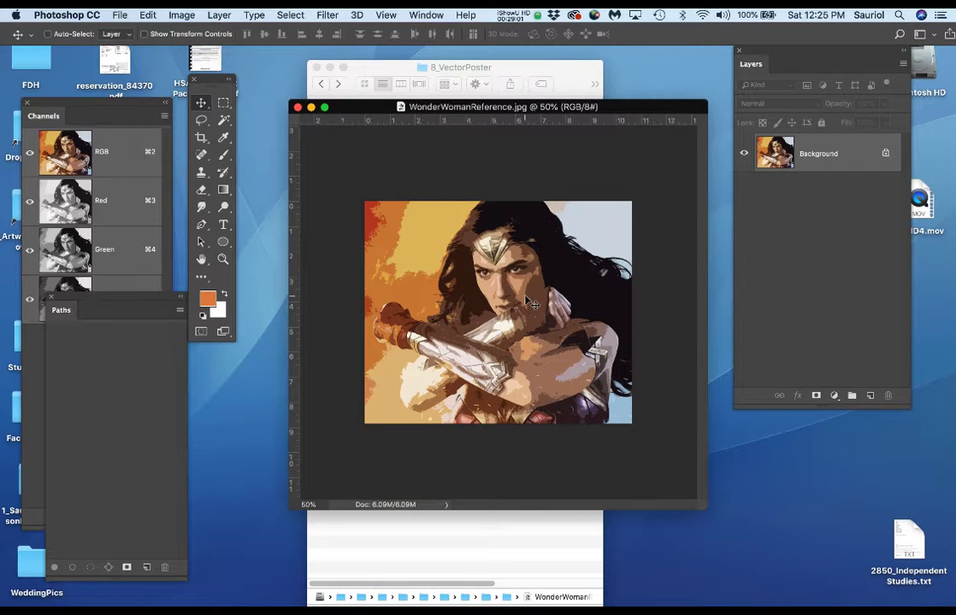
# Step: Resize WonderWomanReference.jpg to 10 inches wide, keeping its proportions, and save the file
pyautogui.click(182, 15)
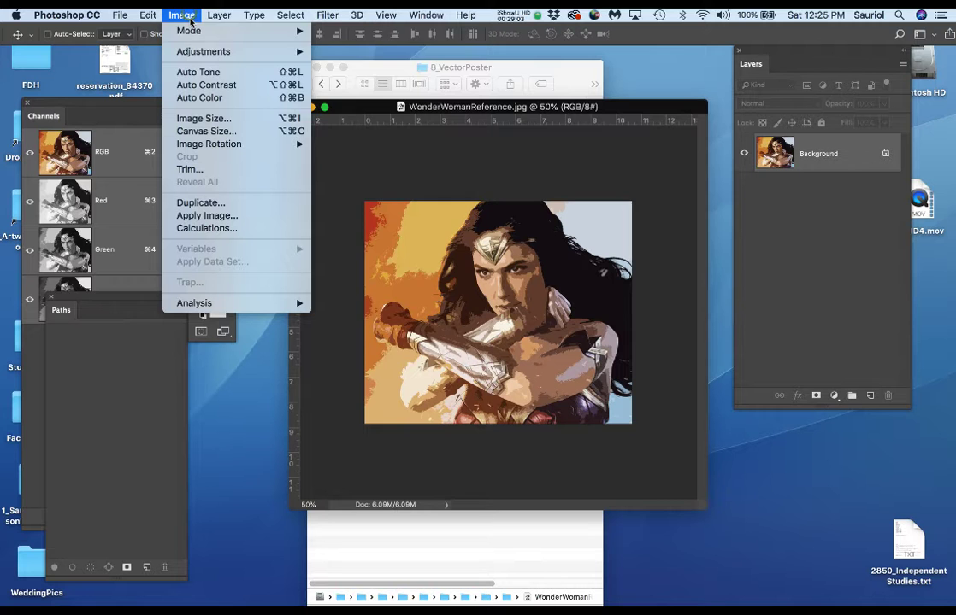
pyautogui.press('Return')
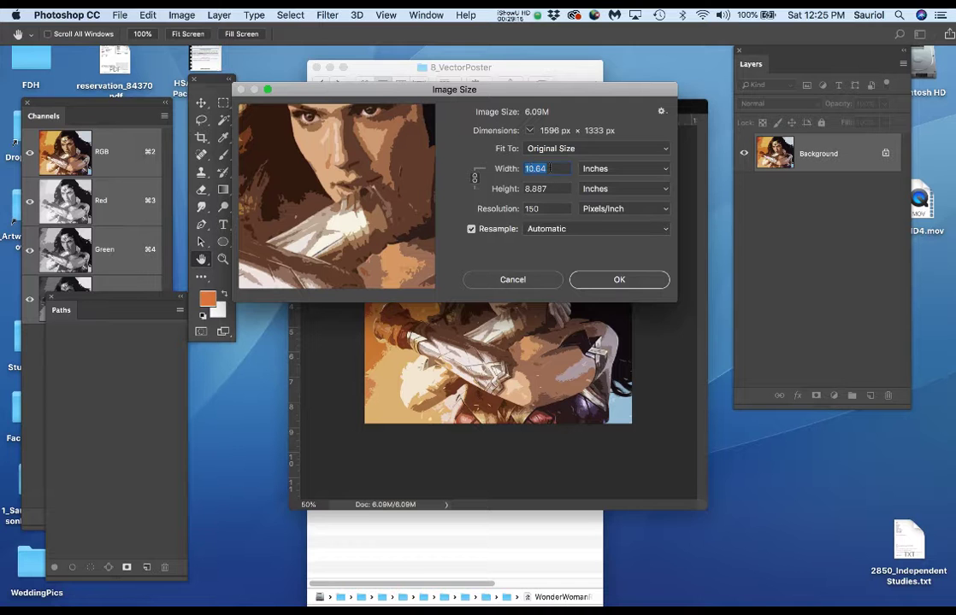
pyautogui.write('10')
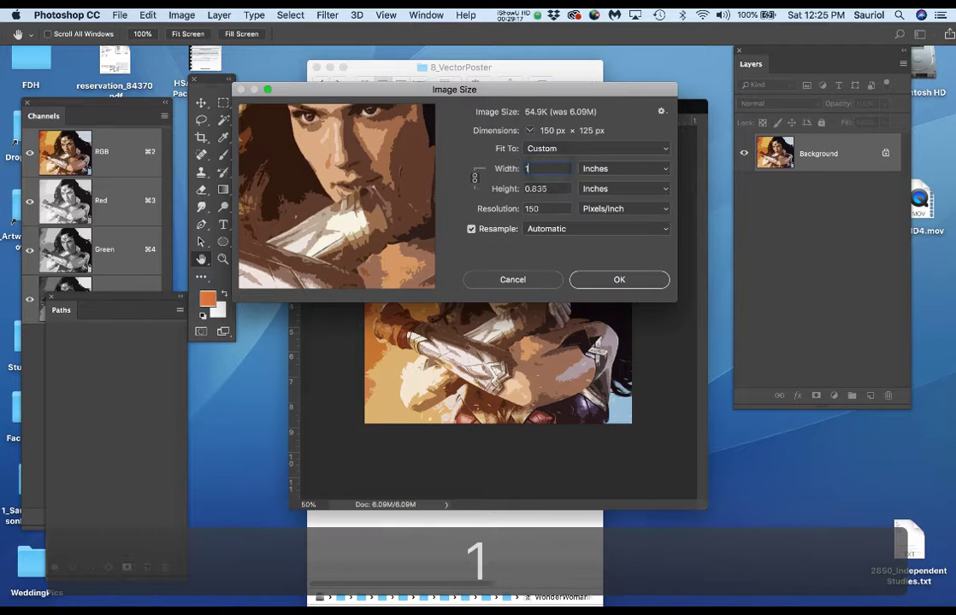
pyautogui.click(614, 280)
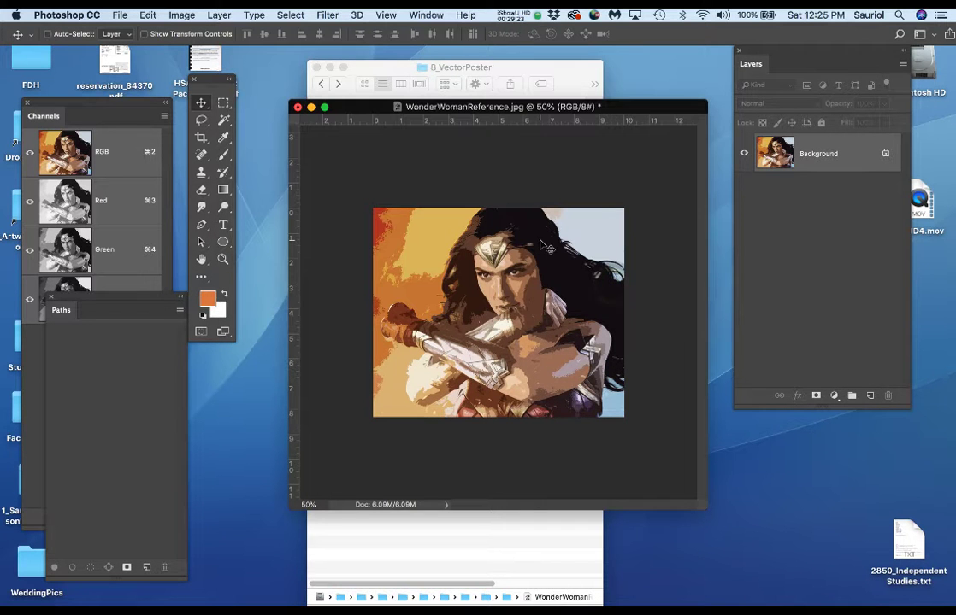
pyautogui.press('super+s')
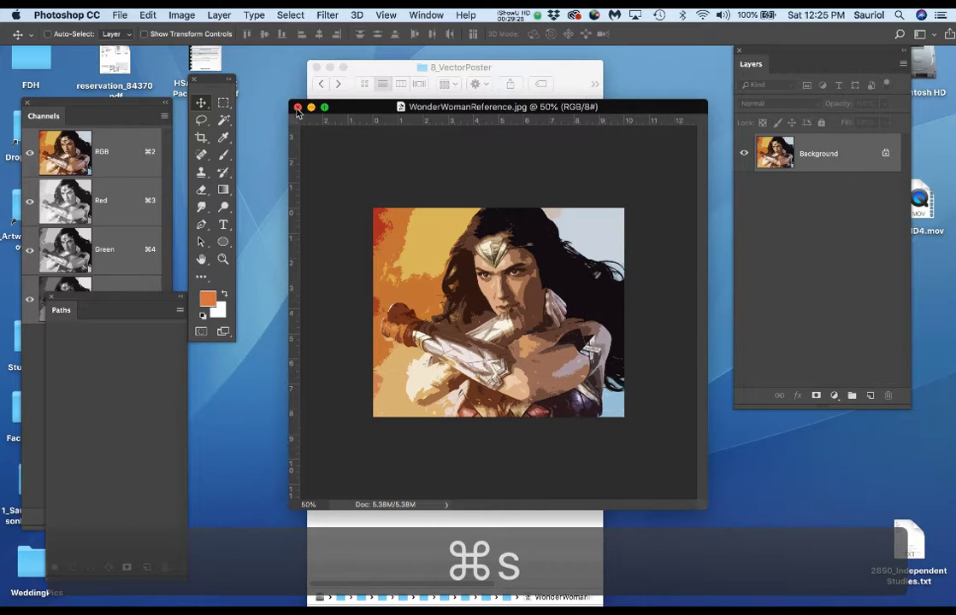
# Step: Close WonderWomanReference.jpg, switch to Finder, and open GoldenRetriever.jpg from the VectorPoster_CutOutImages folder in Photoshop
pyautogui.click(298, 108)
pyautogui.click(451, 429)
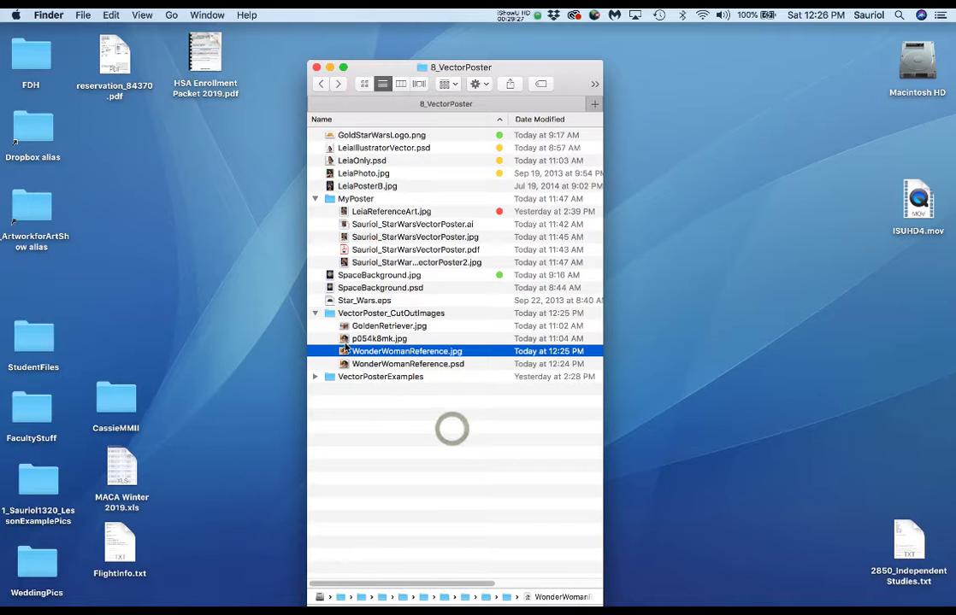
pyautogui.doubleClick(343, 327)
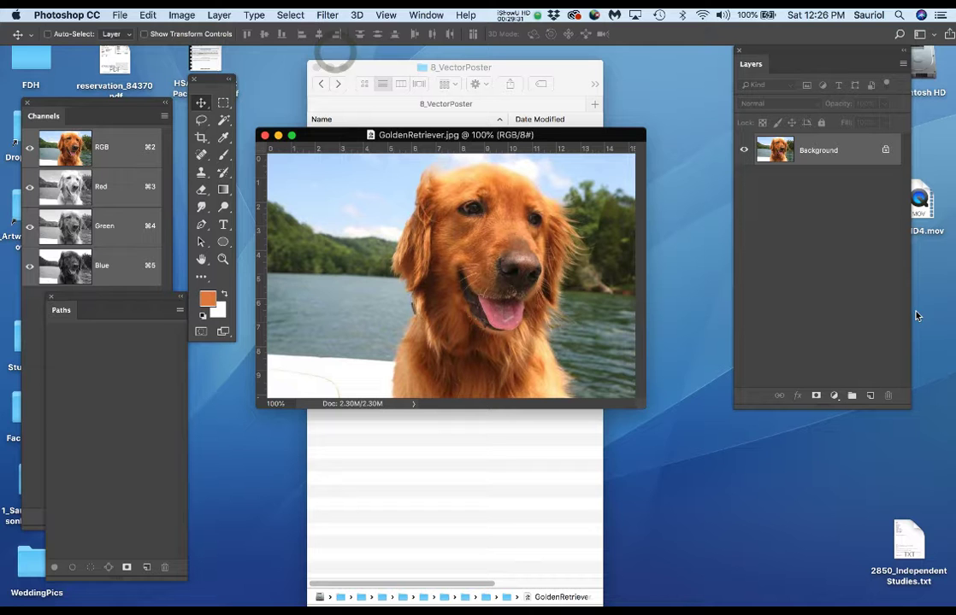
# Step: Duplicate the Background layer, hide the original, and show the image in full-screen mode with the menu bar
pyautogui.moveTo(855, 150); pyautogui.dragTo(865, 395)
pyautogui.click(744, 183)
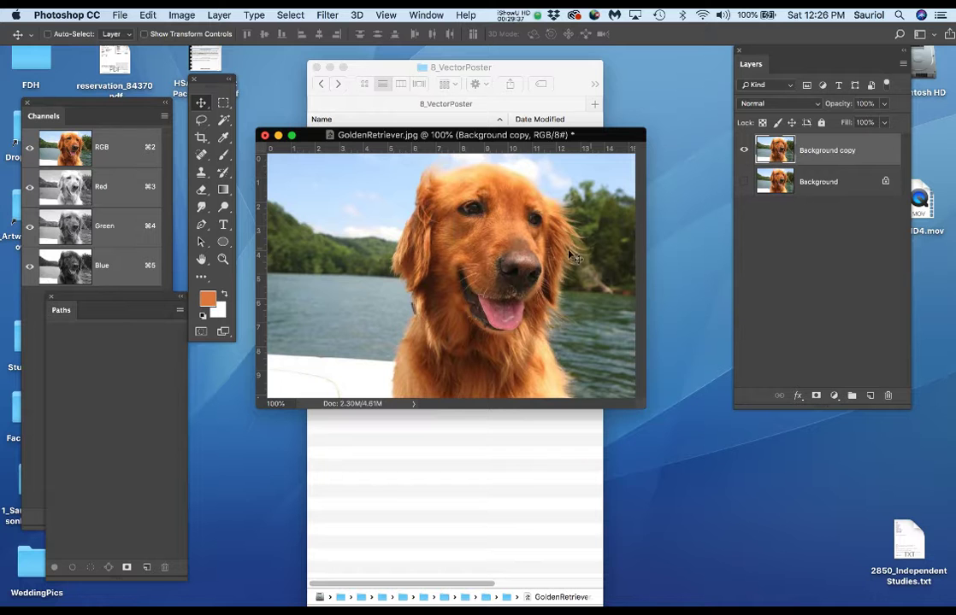
pyautogui.moveTo(638, 416); pyautogui.dragTo(689, 589)
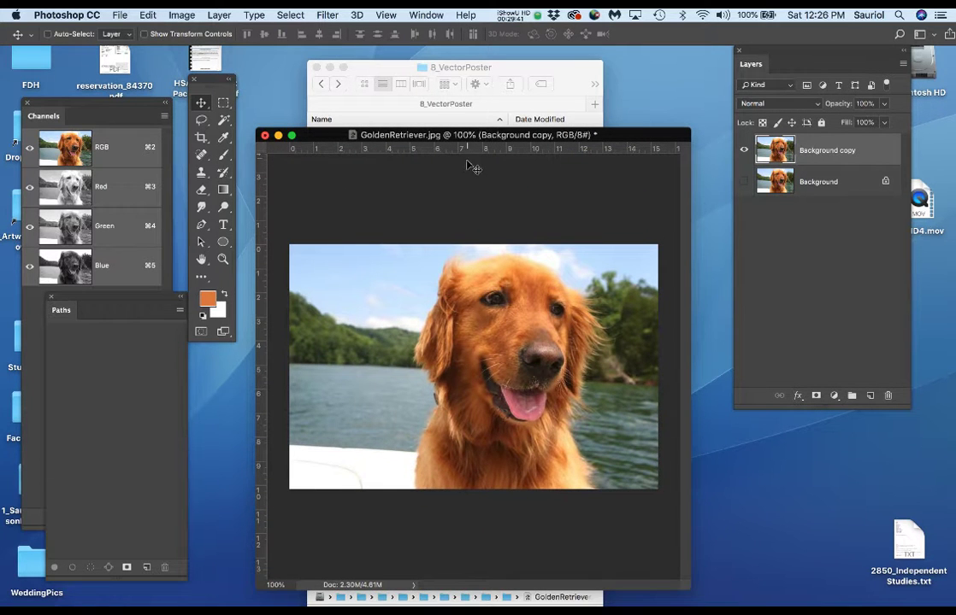
pyautogui.scroll(3, 440, 342)
pyautogui.press('f')
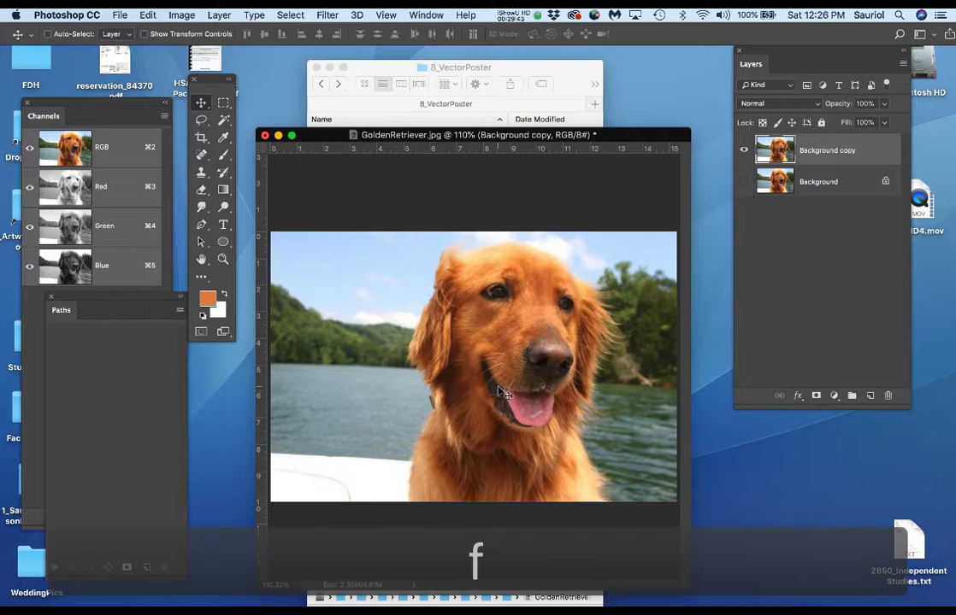
pyautogui.scroll(1, 526, 338)
pyautogui.scroll(1, 526, 338)
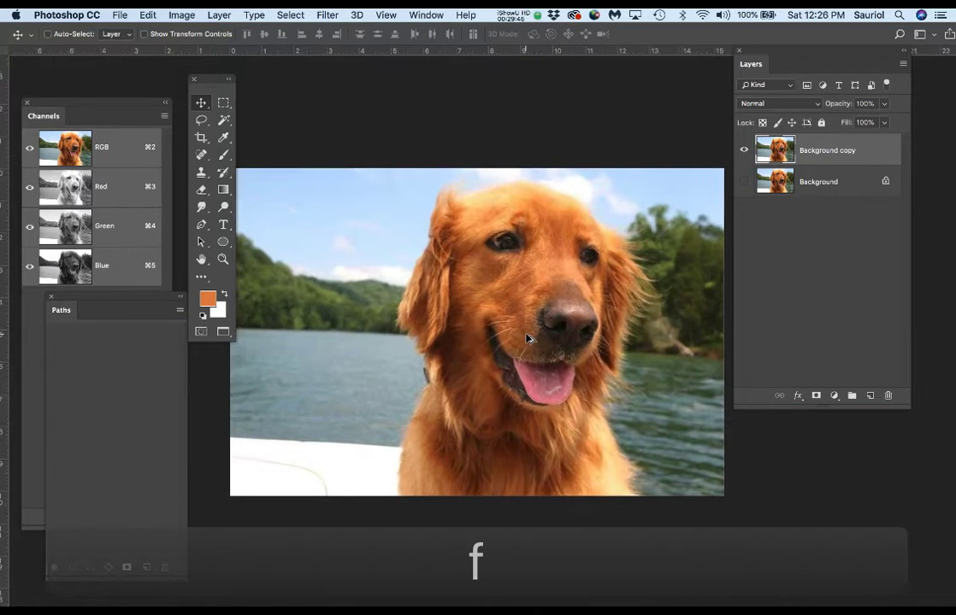
pyautogui.scroll(-2, 526, 339)
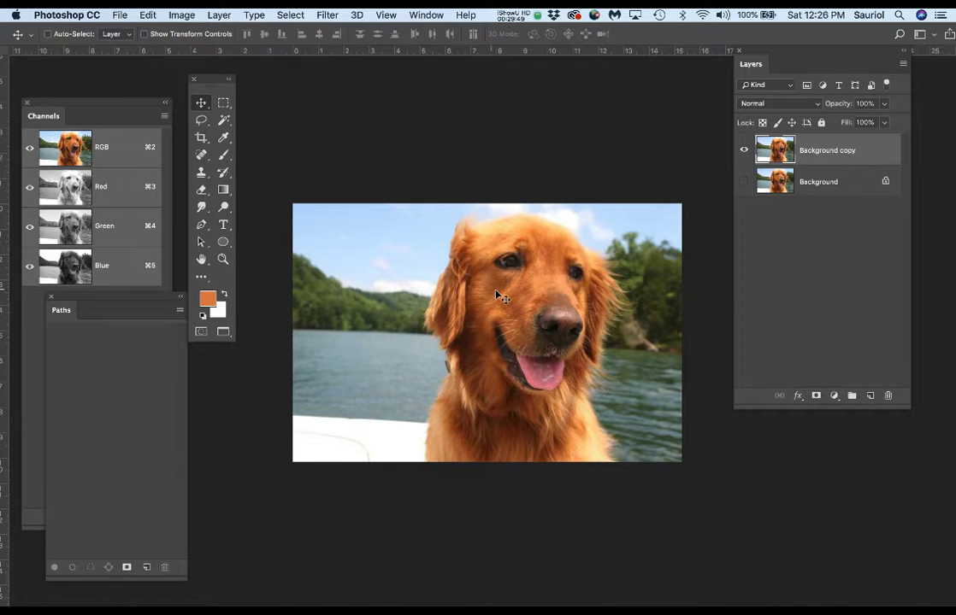
# Step: Crop both sides of the photo in closer around the dog, to about 9.5 inches wide, keeping the full height
pyautogui.press('c')
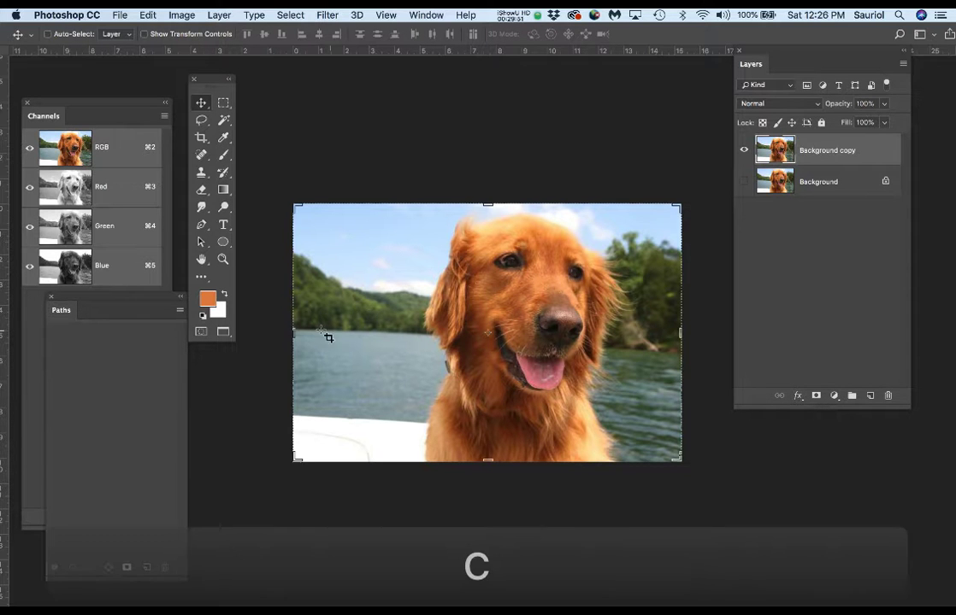
pyautogui.moveTo(294, 332); pyautogui.dragTo(349, 331)
pyautogui.moveTo(632, 336); pyautogui.dragTo(605, 335)
pyautogui.press('Return')
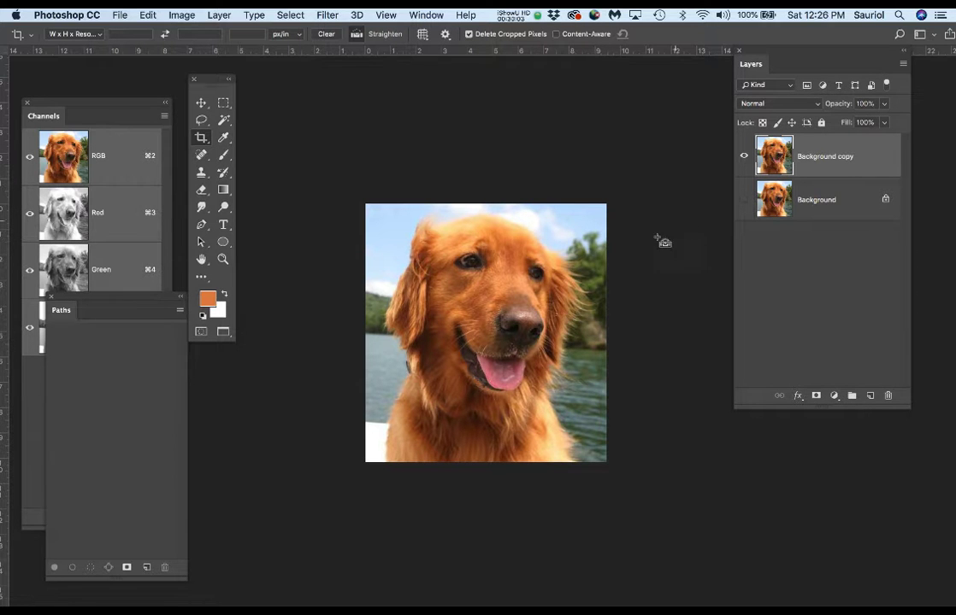
# Step: Save the layered image in Photoshop format as GoldenRetriever2.psd in the VectorPoster_CutOutImages folder, with Maximize Compatibility on
pyautogui.press('super+s')
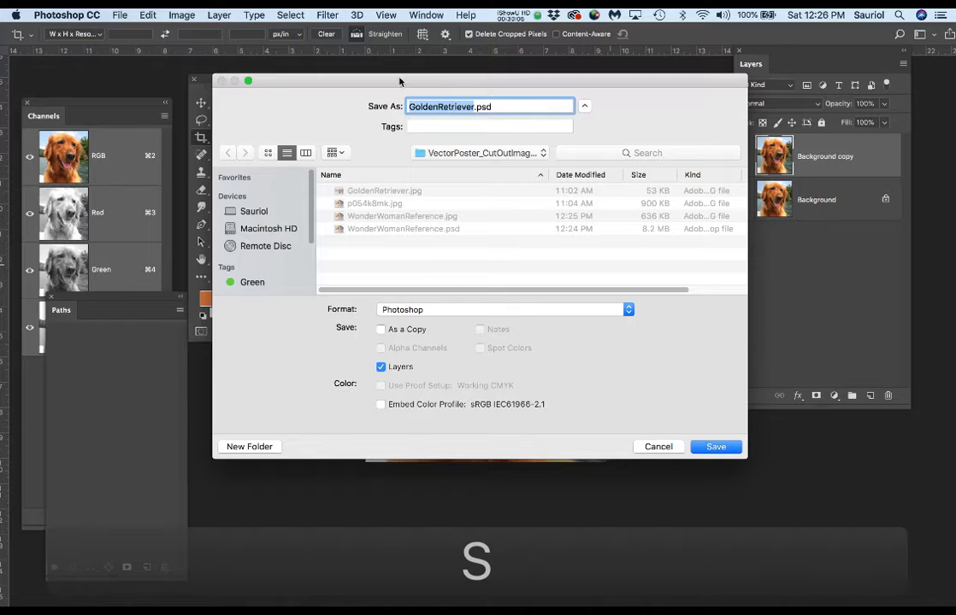
pyautogui.click(474, 106)
pyautogui.write('2')
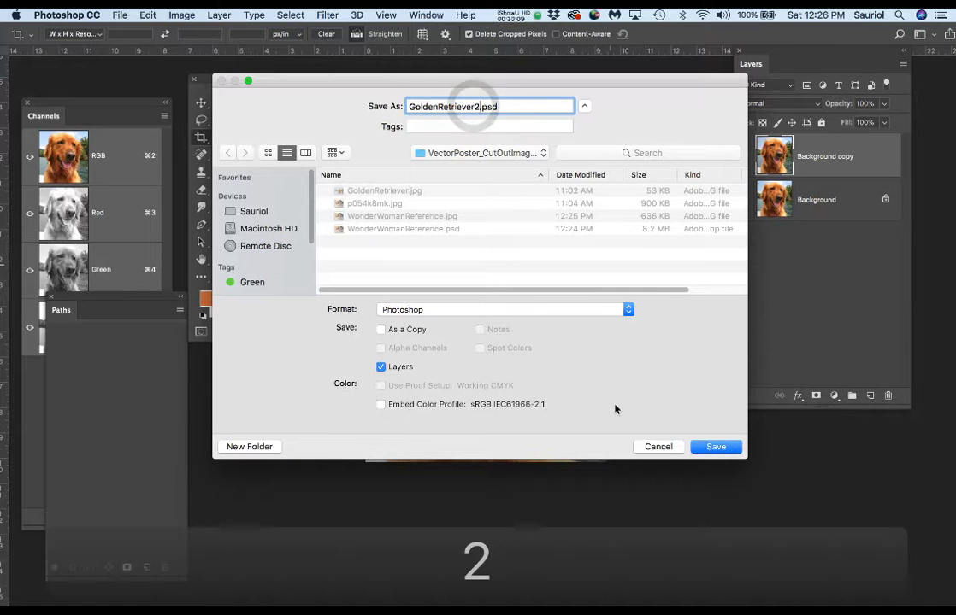
pyautogui.click(709, 447)
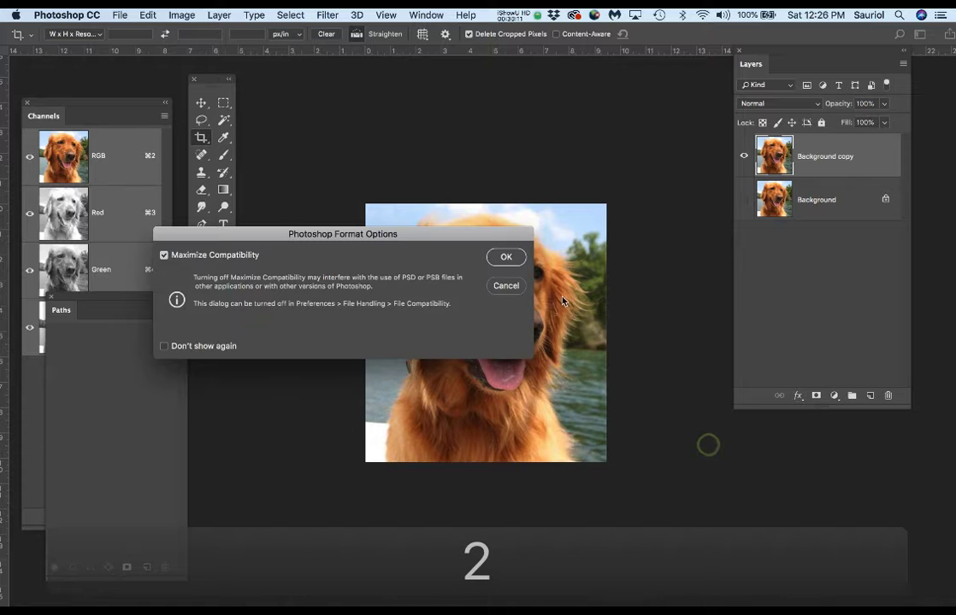
pyautogui.click(502, 256)
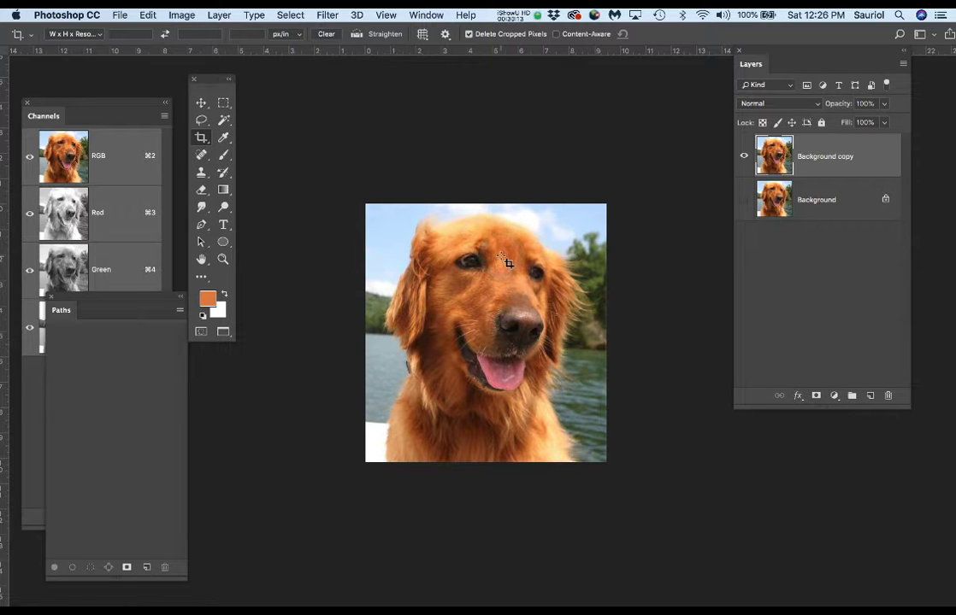
# Step: Apply the Cutout filter to the Background copy layer with Number of Levels 5, Edge Simplicity 2 and Edge Fidelity 1
pyautogui.click(745, 156)
pyautogui.click(744, 156)
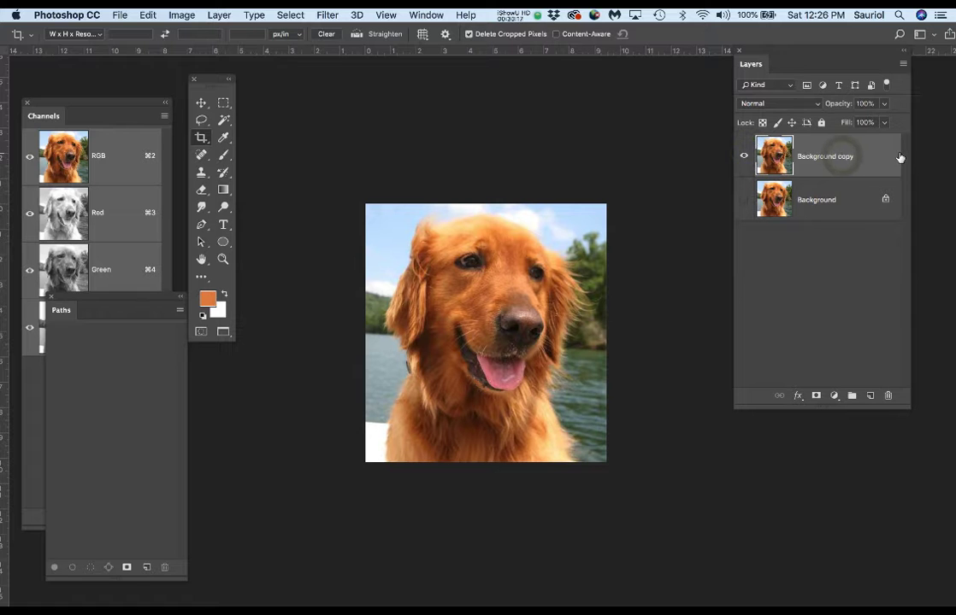
pyautogui.click(327, 14)
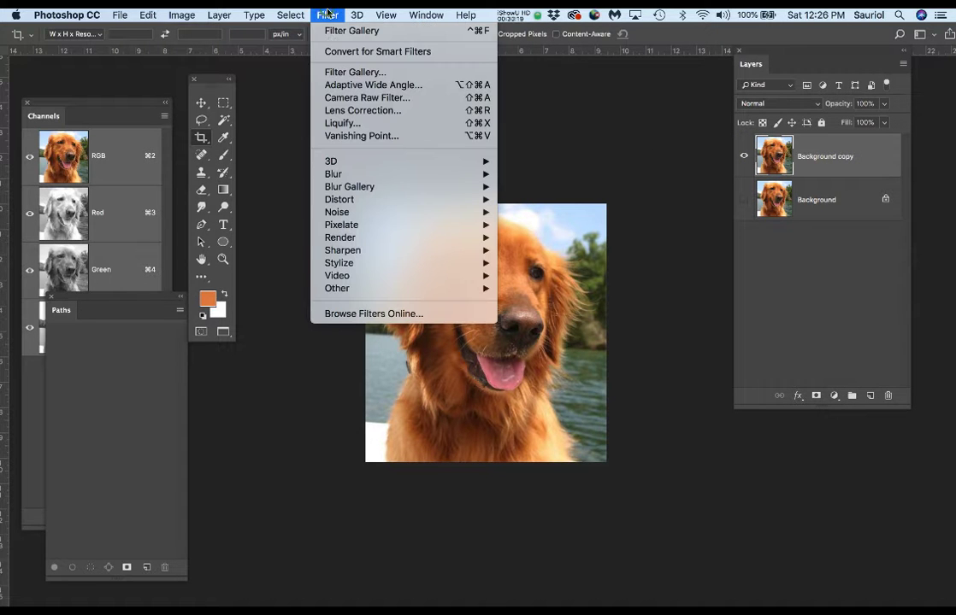
pyautogui.click(332, 75)
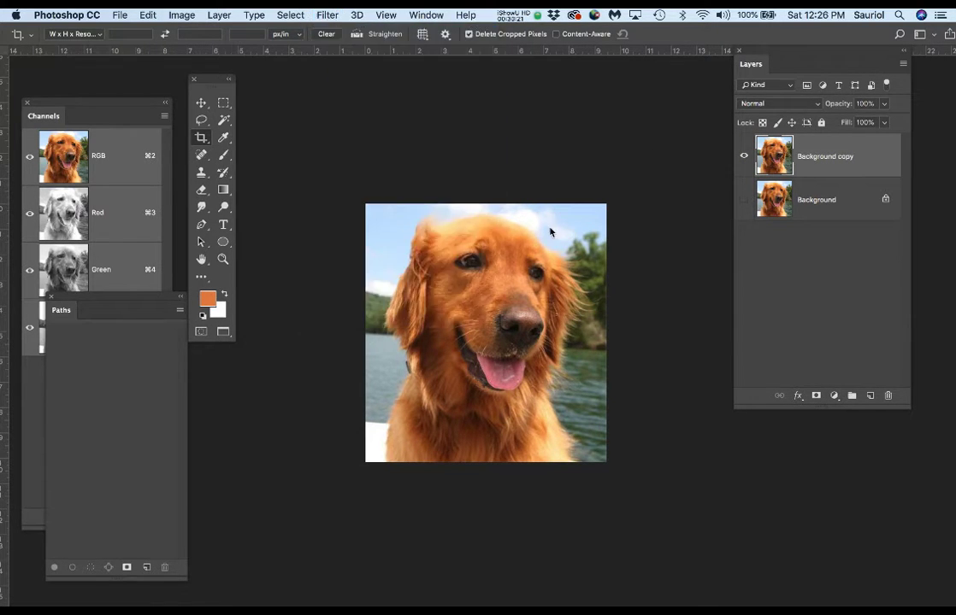
pyautogui.scroll(8, 291, 295)
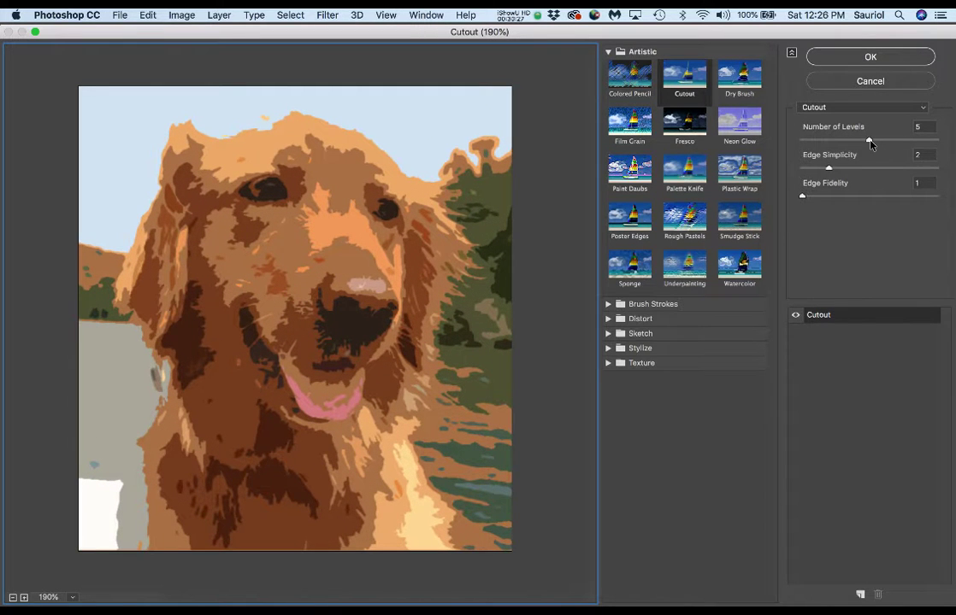
pyautogui.moveTo(869, 143)
pyautogui.mouseDown()
pyautogui.moveTo(851, 143)
pyautogui.moveTo(882, 145)
pyautogui.mouseUp()
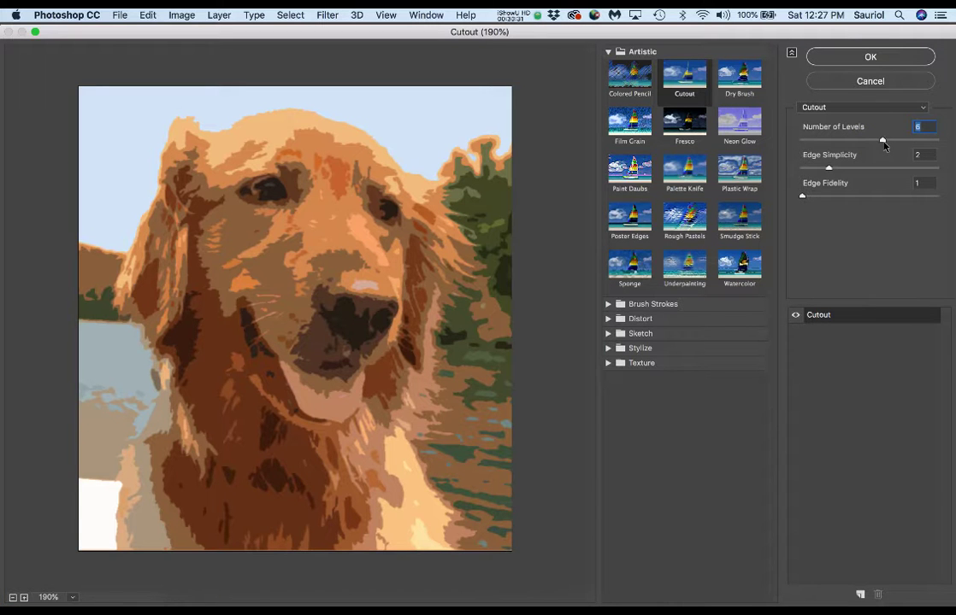
pyautogui.moveTo(884, 145); pyautogui.dragTo(876, 143)
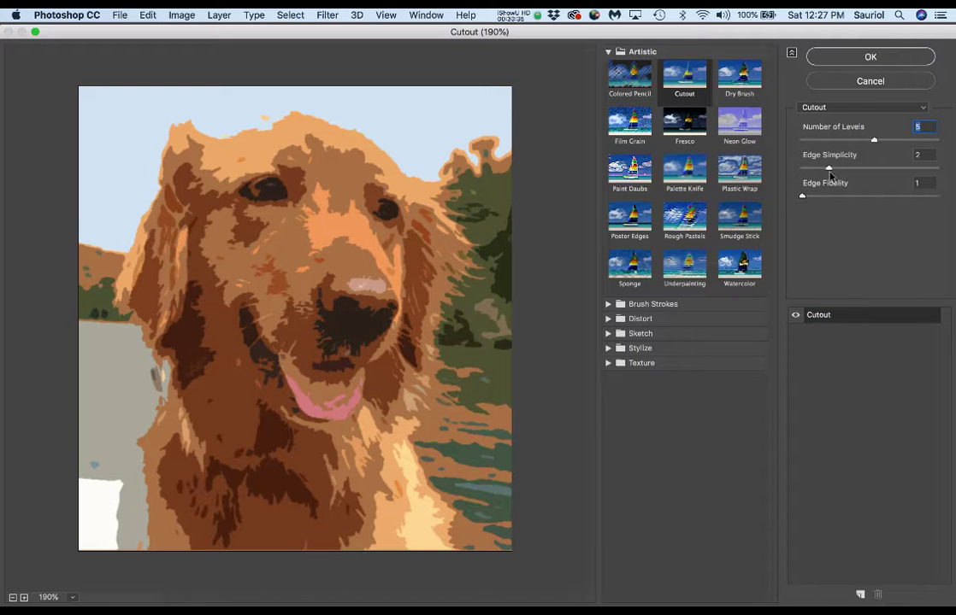
pyautogui.moveTo(827, 169)
pyautogui.mouseDown()
pyautogui.moveTo(907, 170)
pyautogui.moveTo(825, 171)
pyautogui.mouseUp()
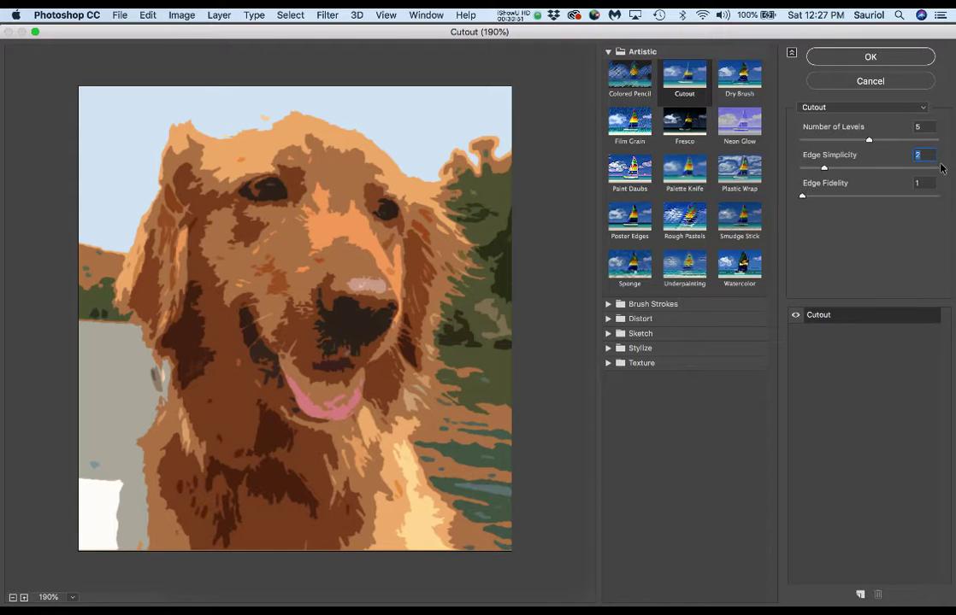
pyautogui.click(882, 58)
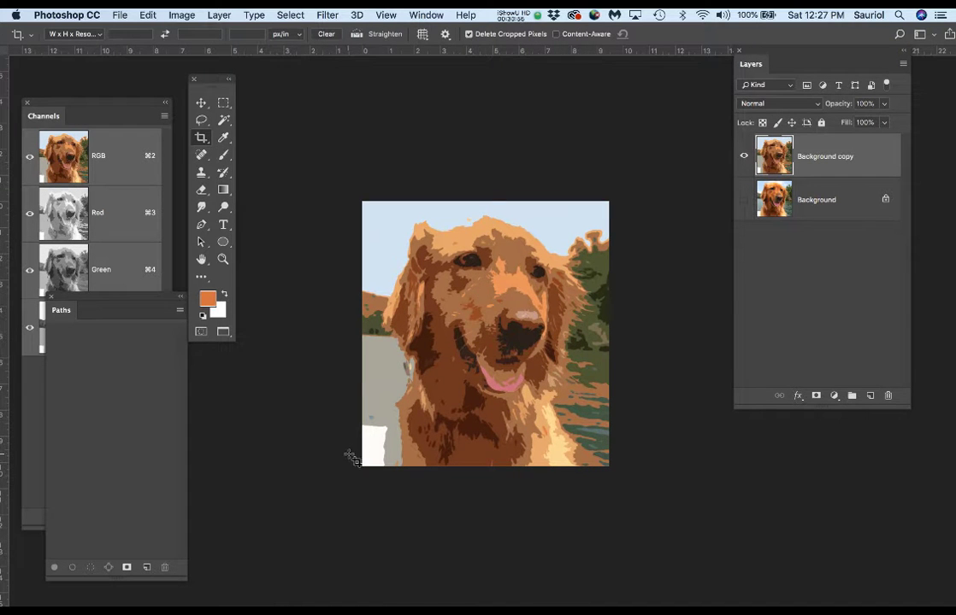
# Step: Save a JPEG copy of the filtered image as GoldenRetriever2.jpg in the VectorPoster_CutOutImages folder
pyautogui.scroll(3, 376, 449)
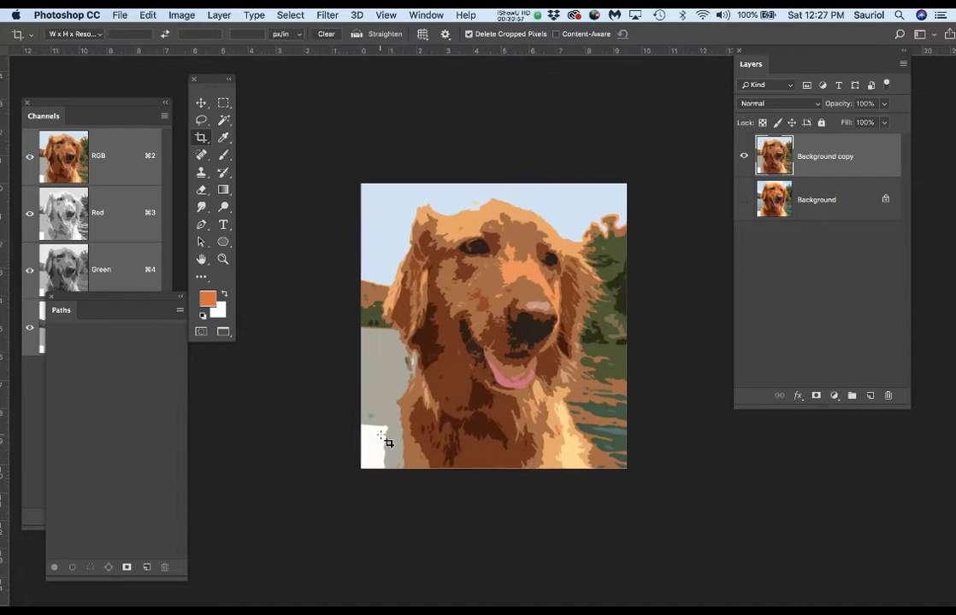
pyautogui.scroll(2, 445, 427)
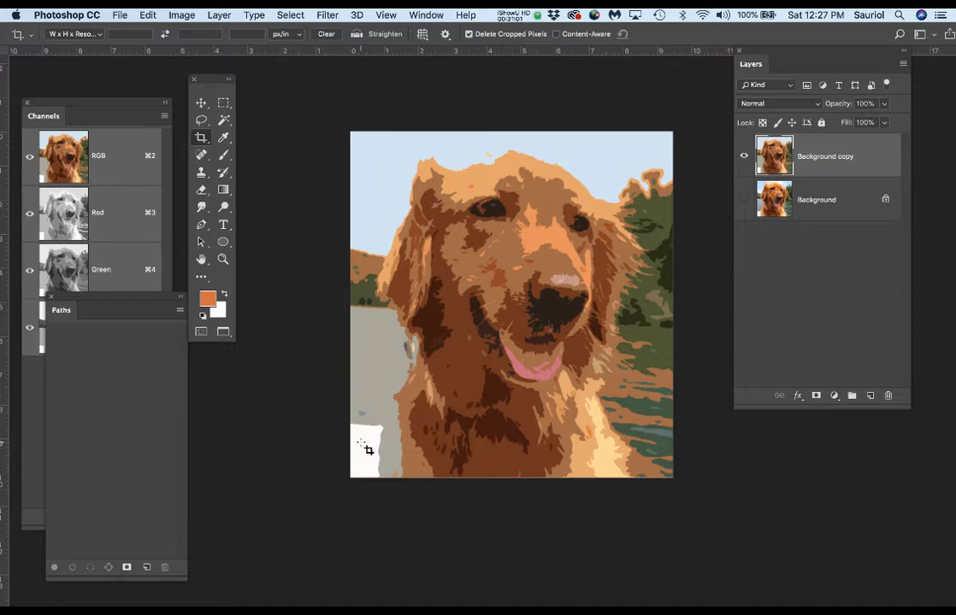
pyautogui.scroll(-1, 530, 350)
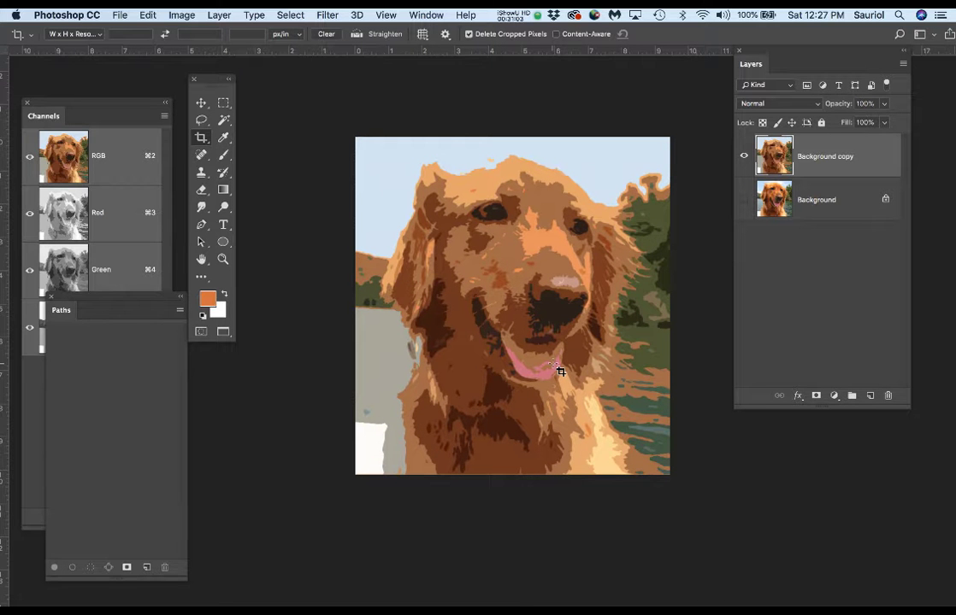
pyautogui.press('super+shift+s')
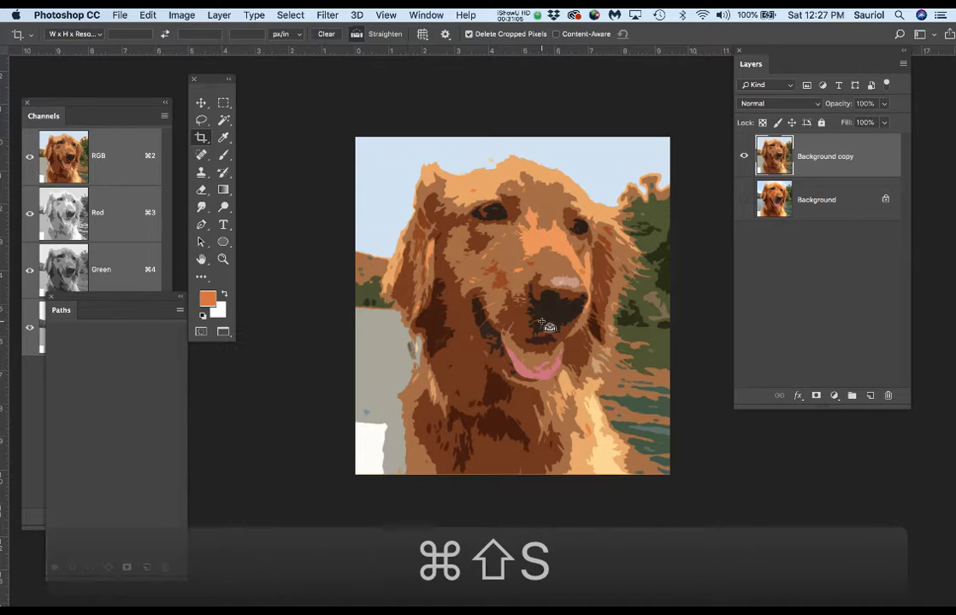
pyautogui.click(450, 312)
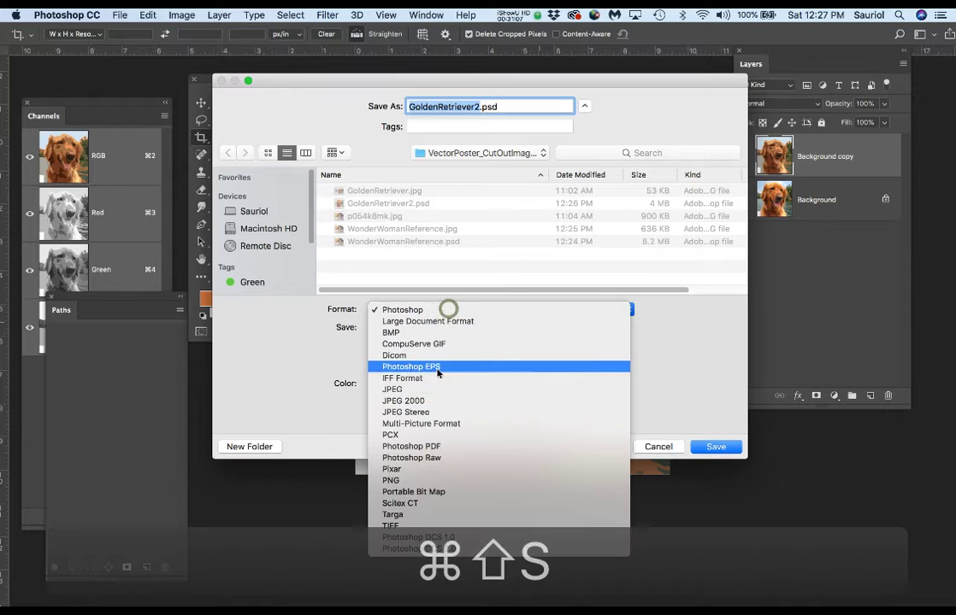
pyautogui.click(436, 391)
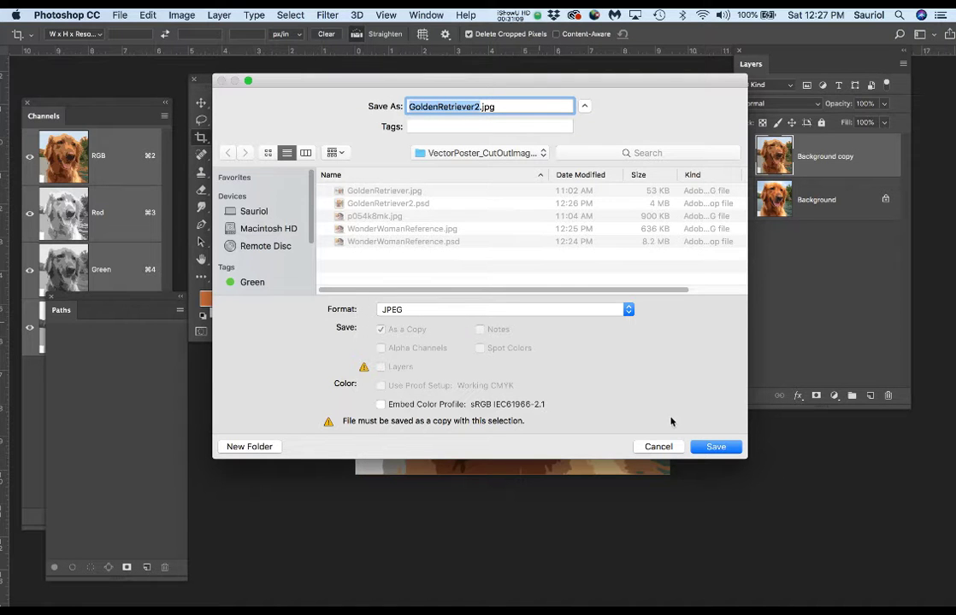
pyautogui.click(710, 453)
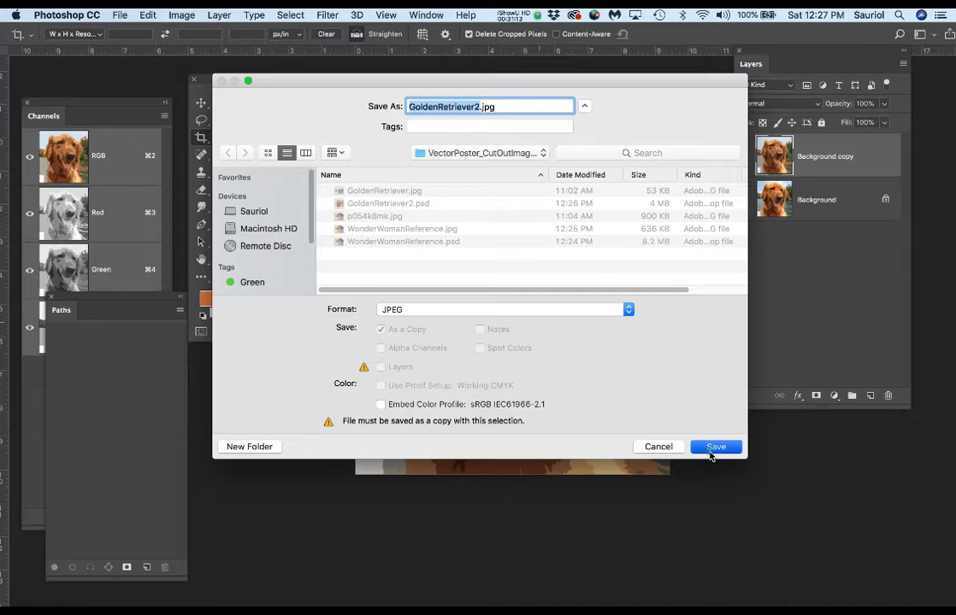
pyautogui.click(344, 102)
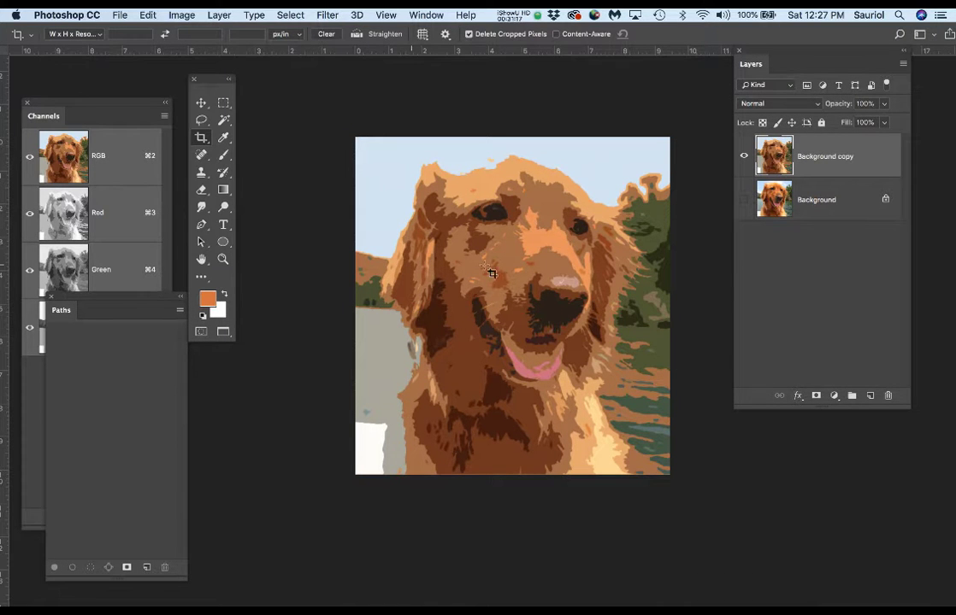
# Step: Resize the image to 10 inches high at 150 pixels/inch, keeping its proportions and automatic resampling
pyautogui.click(171, 14)
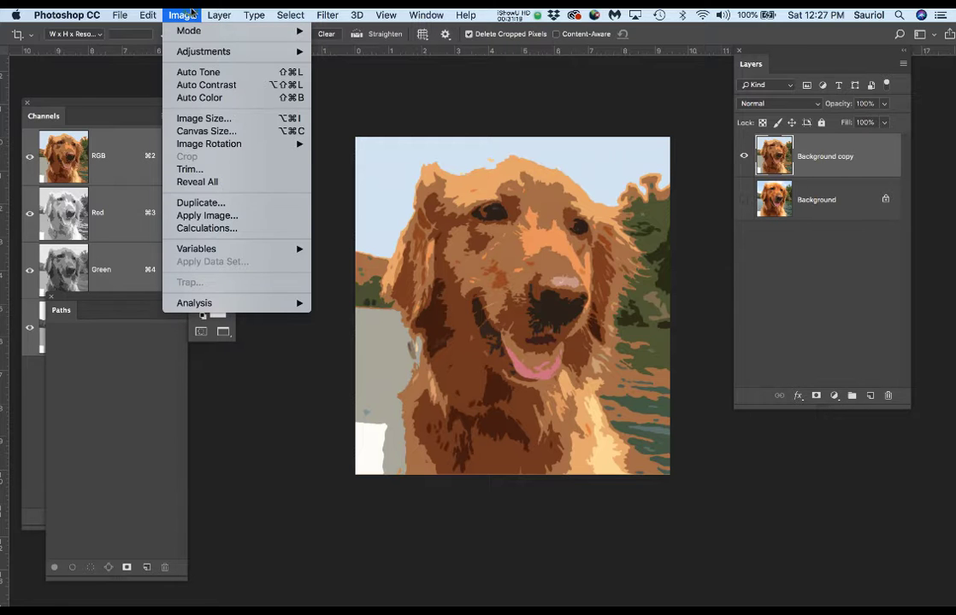
pyautogui.click(201, 119)
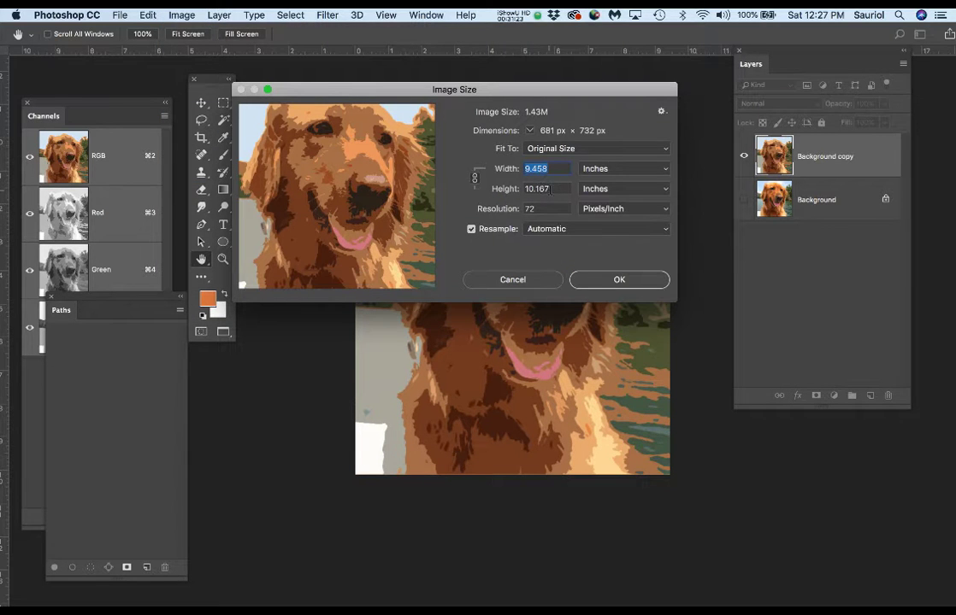
pyautogui.click(556, 189)
pyautogui.write('10')
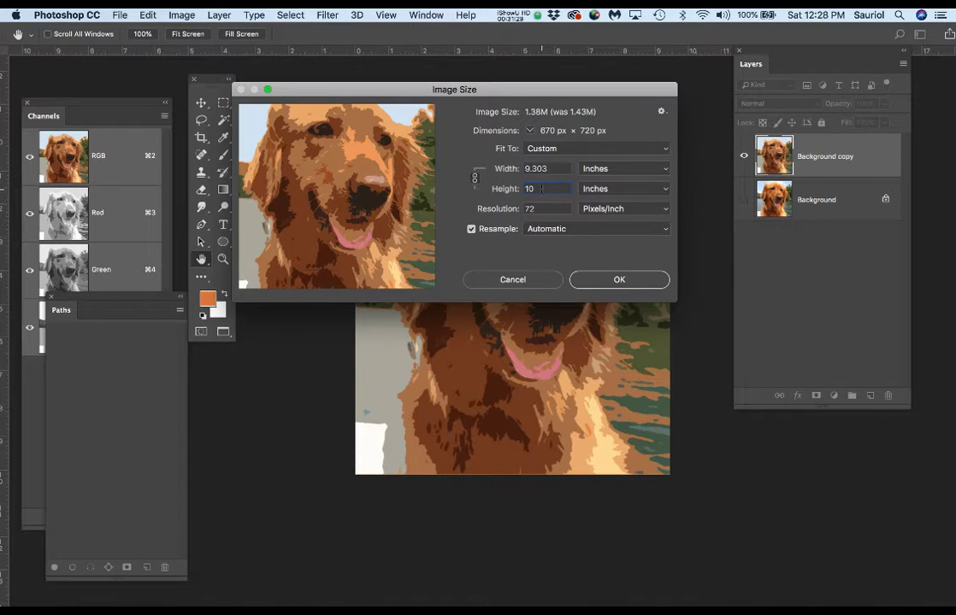
pyautogui.click(541, 189)
pyautogui.write('150')
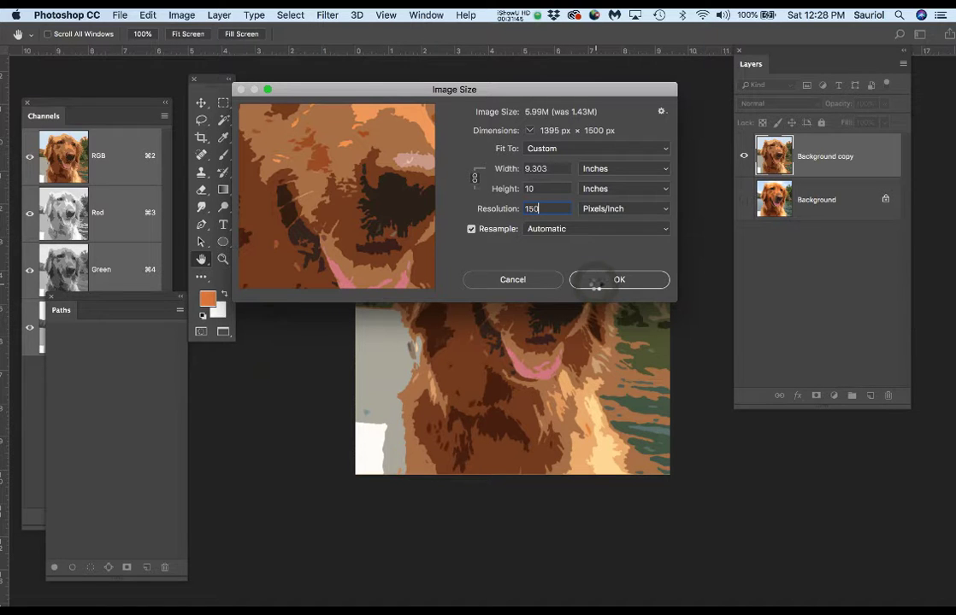
pyautogui.click(594, 281)
pyautogui.press('c')
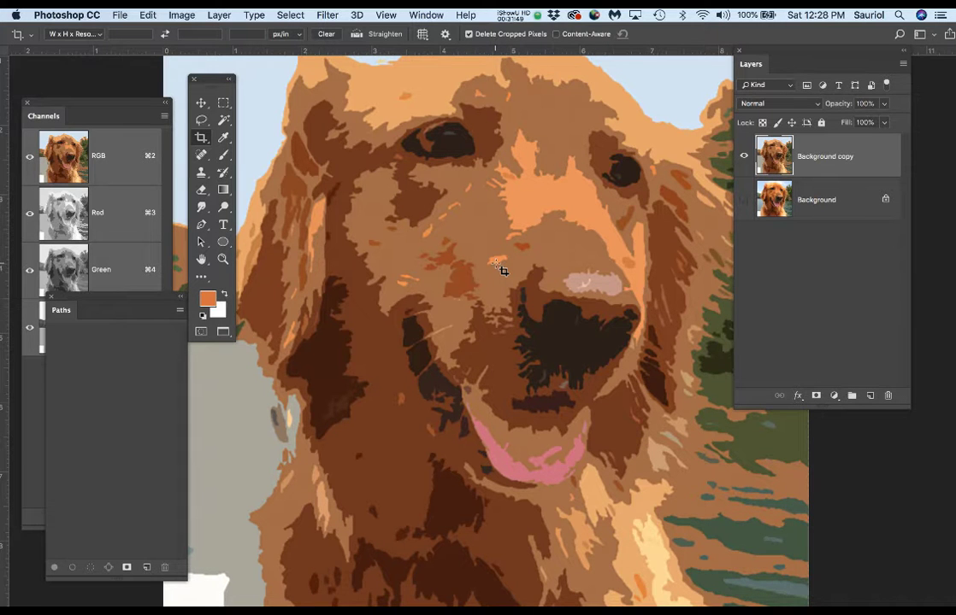
pyautogui.scroll(-5, 502, 271)
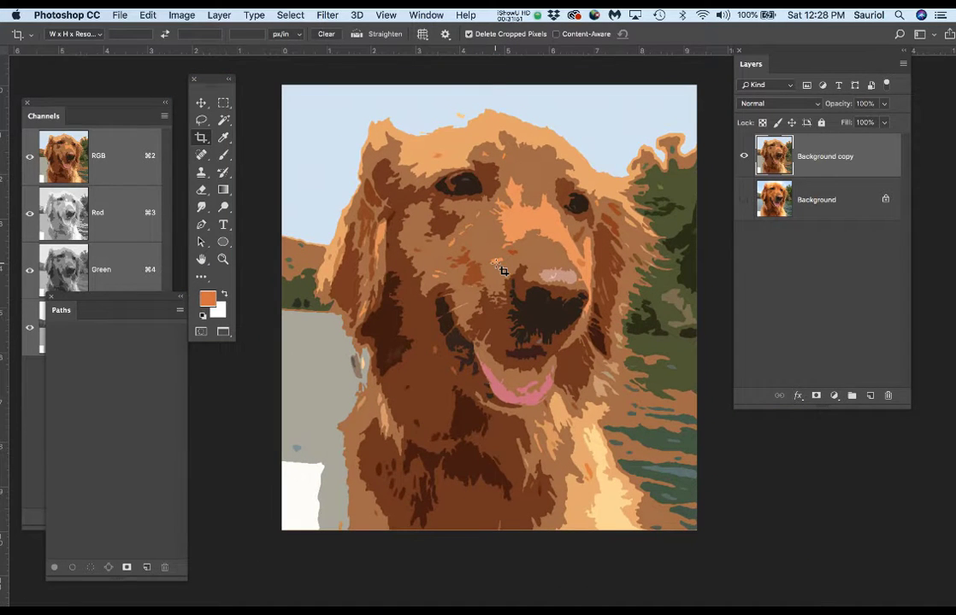
# Step: Close GoldenRetriever2.psd without saving the resize
pyautogui.press('super+shift+s')
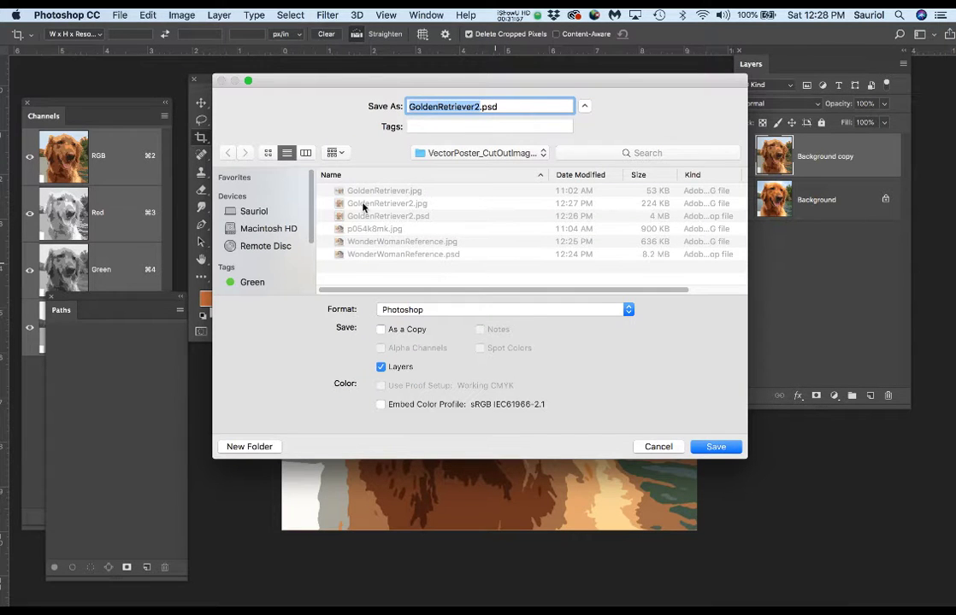
pyautogui.click(660, 447)
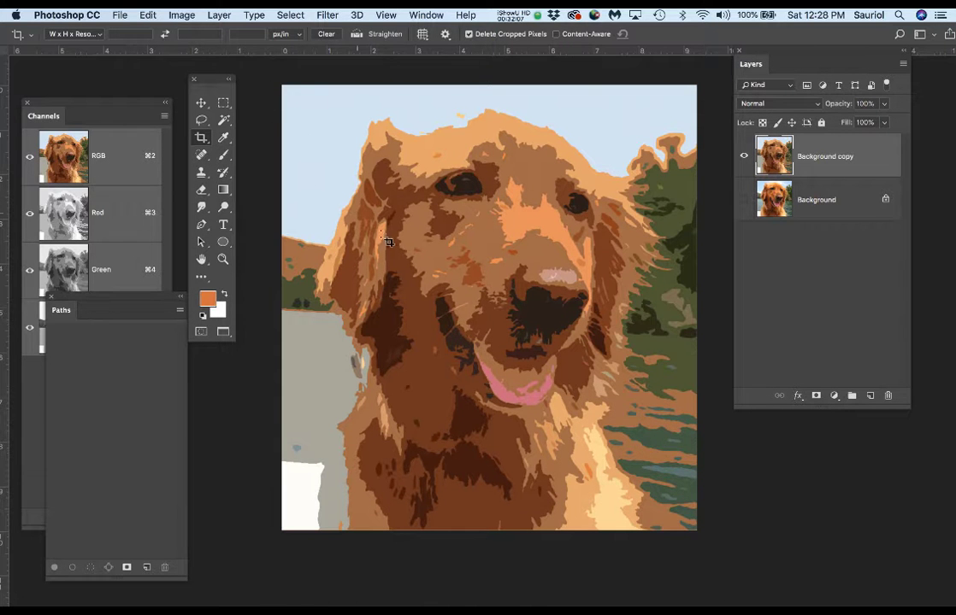
pyautogui.press('super+w')
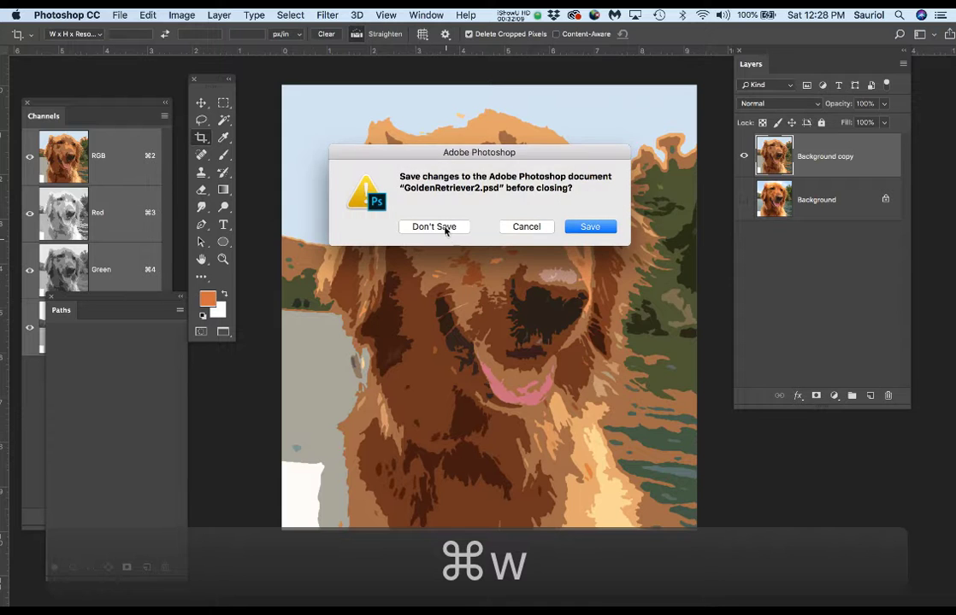
pyautogui.click(444, 228)
# Step: Open GoldenRetriever2.jpg from the VectorPoster_CutOutImages folder in Finder and enlarge its document window clear of the panels
pyautogui.click(444, 488)
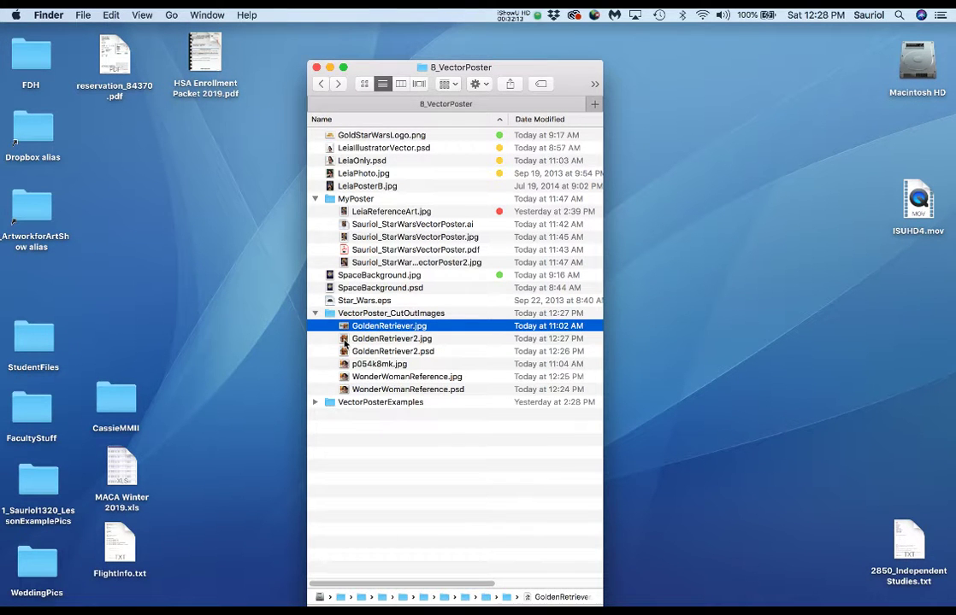
pyautogui.click(344, 340)
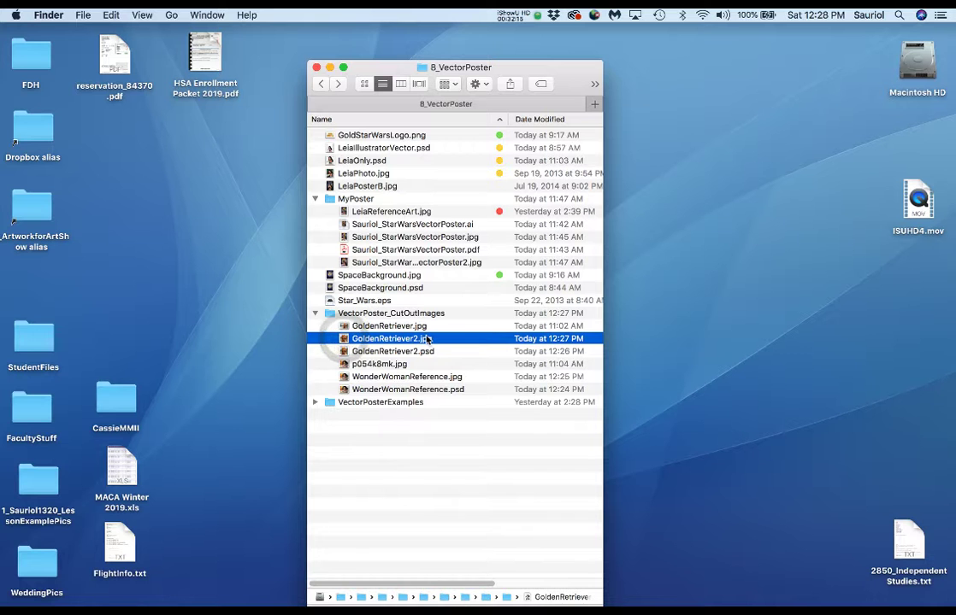
pyautogui.doubleClick(344, 339)
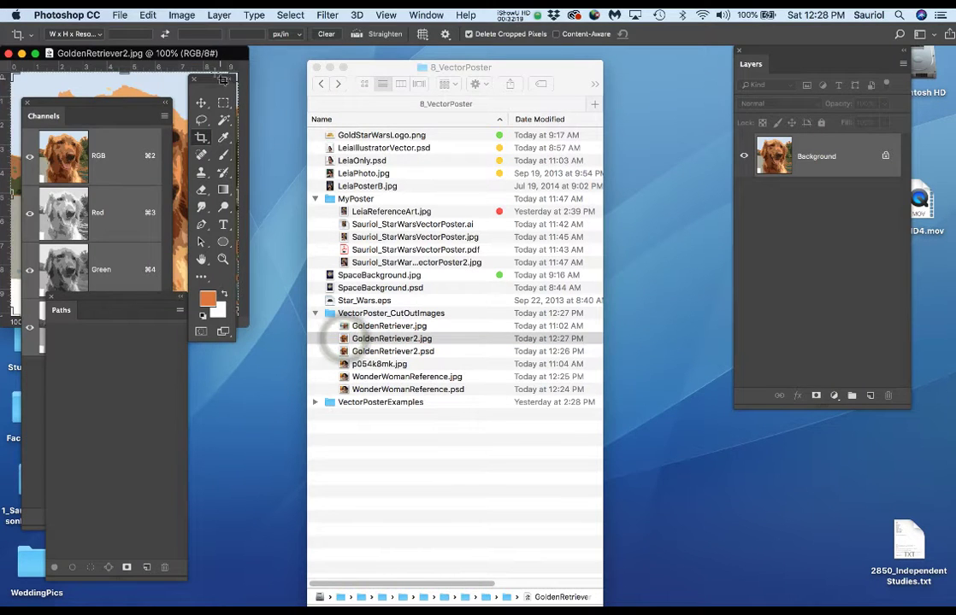
pyautogui.moveTo(227, 56); pyautogui.dragTo(507, 90)
pyautogui.moveTo(516, 351); pyautogui.dragTo(672, 540)
# Step: Resize GoldenRetriever2.jpg to 10 inches high at 150 pixels/inch, keeping its proportions and automatic resampling
pyautogui.click(181, 15)
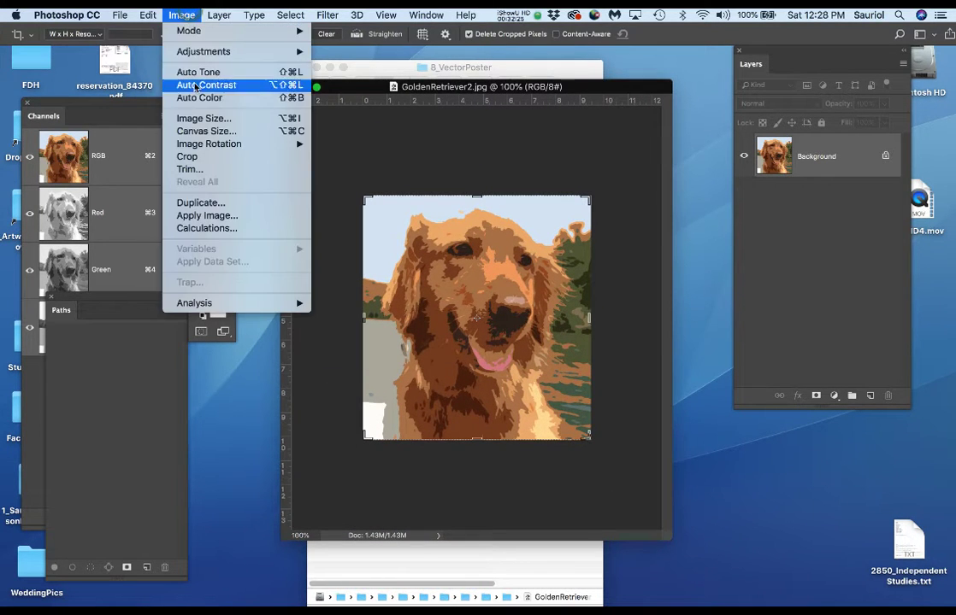
pyautogui.click(182, 14)
pyautogui.press('super+alt+i')
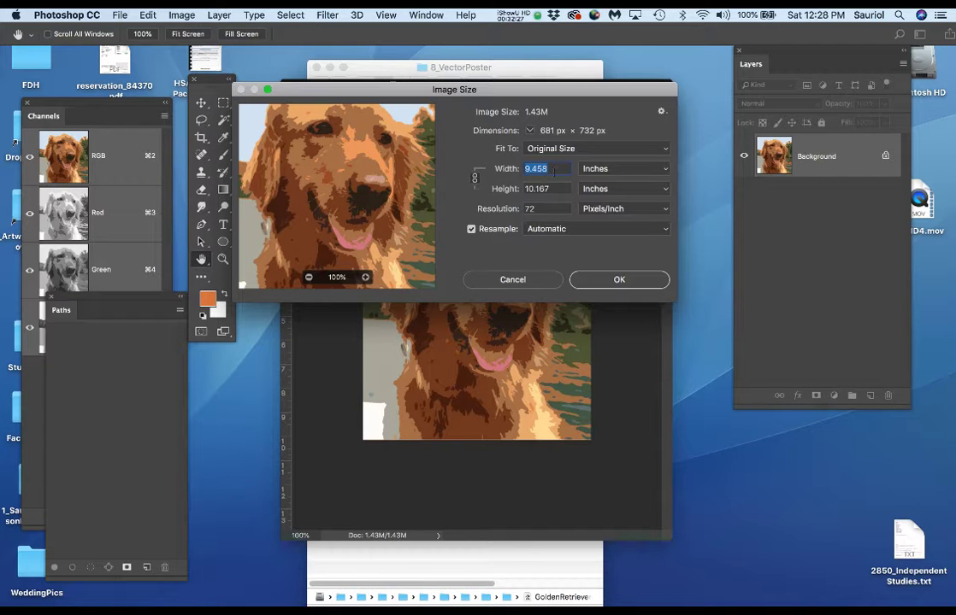
pyautogui.press('Tab')
pyautogui.write('1')
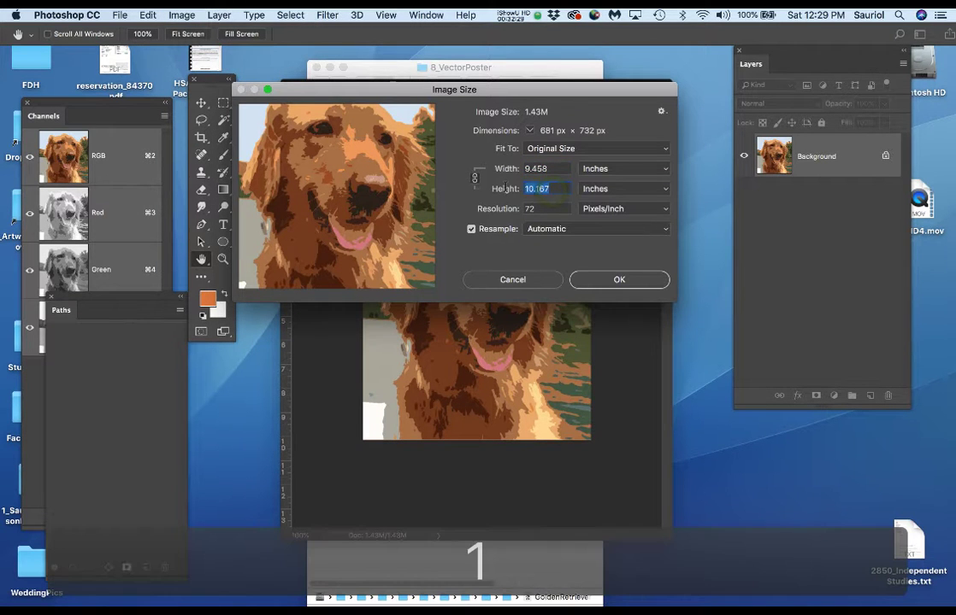
pyautogui.write('0')
pyautogui.press('Tab')
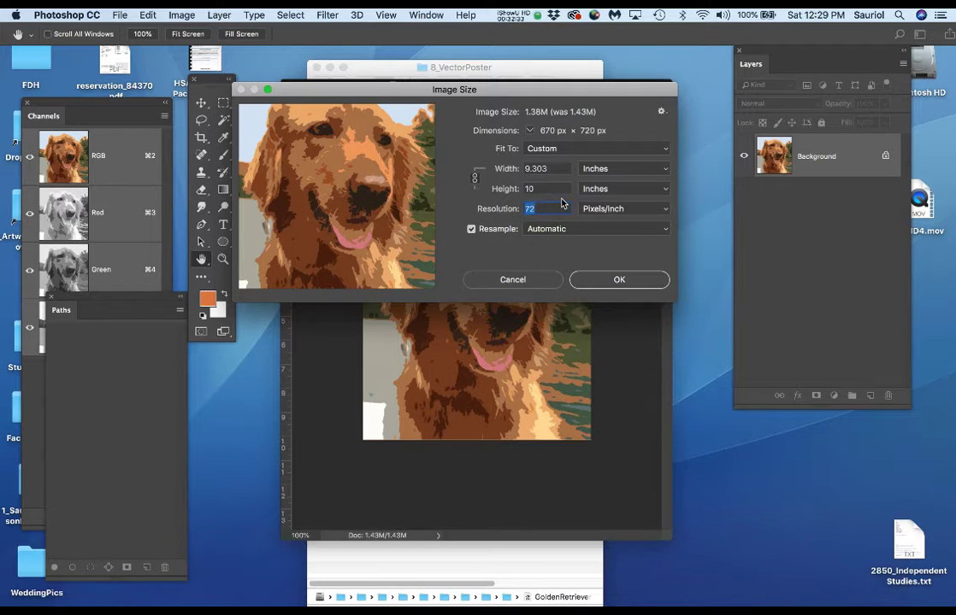
pyautogui.write('150')
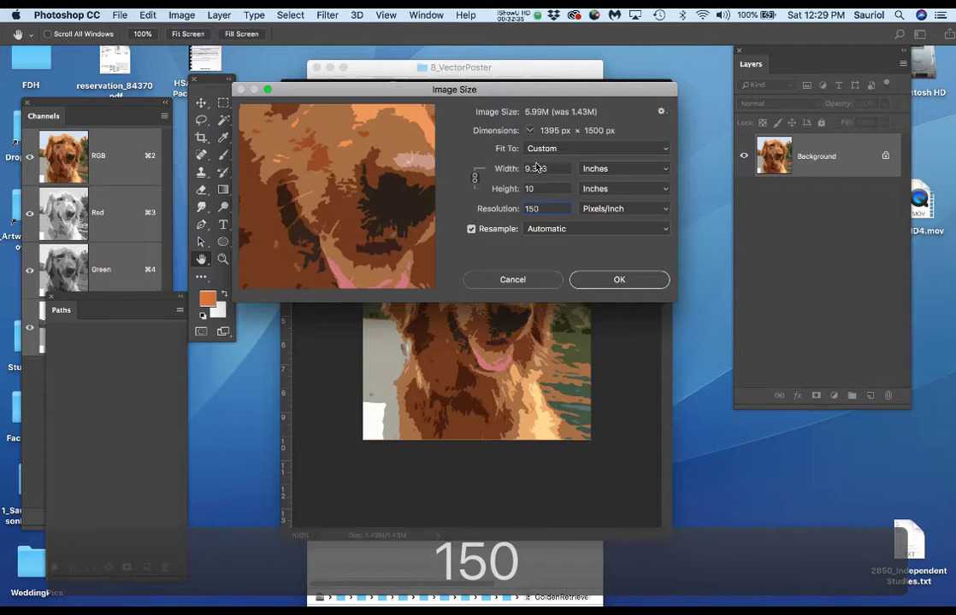
pyautogui.click(601, 279)
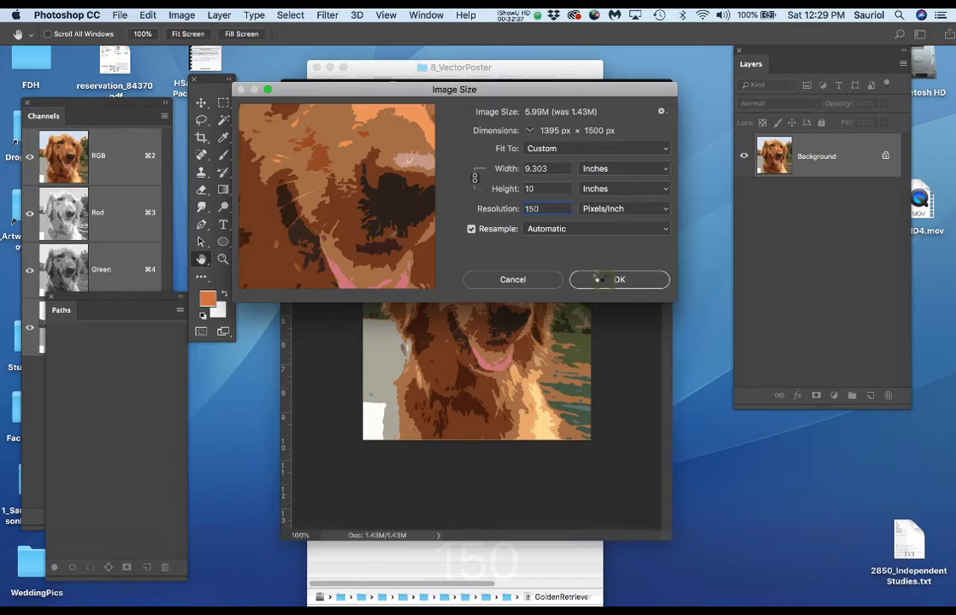
# Step: Save the resized GoldenRetriever2.jpg and close it
pyautogui.press('c')
pyautogui.press('super+s')
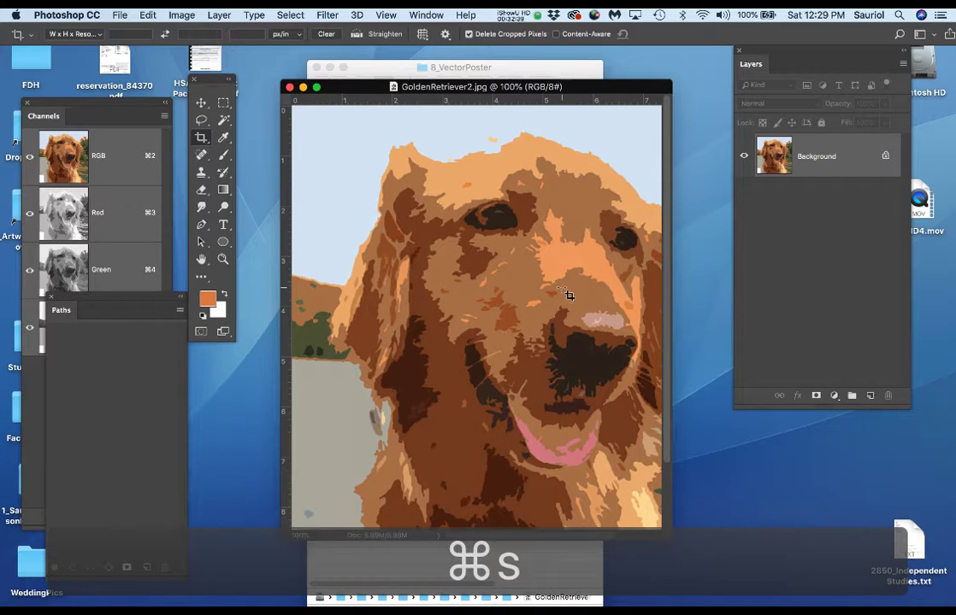
pyautogui.click(290, 88)
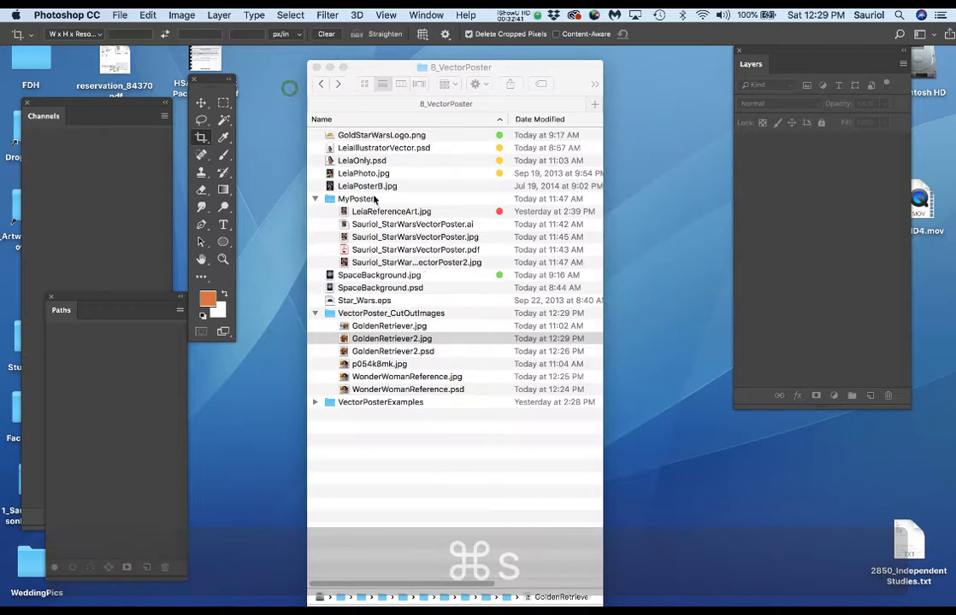
# Step: Switch to Illustrator and create a new document 10 inches wide and 8 inches high
pyautogui.click(433, 493)
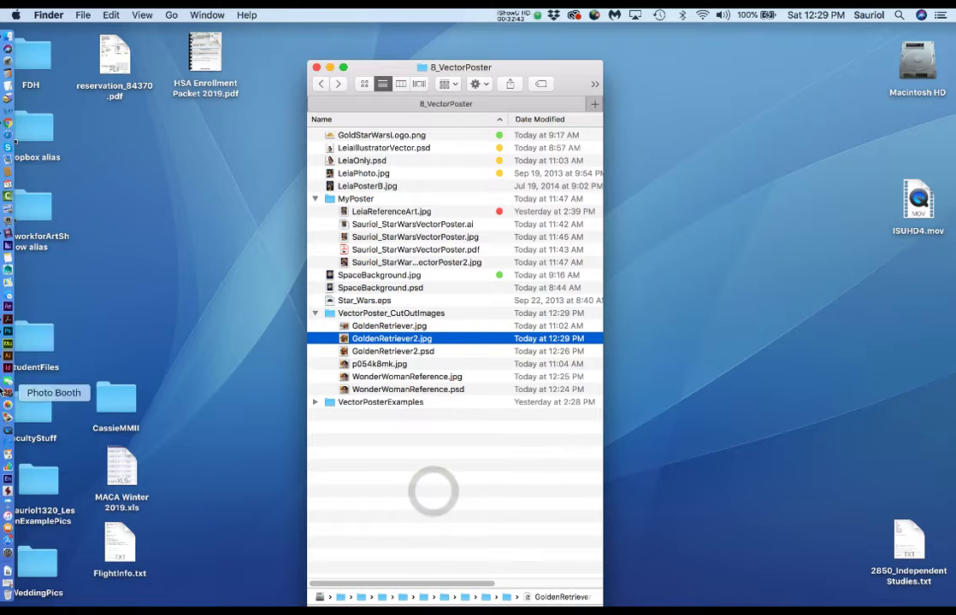
pyautogui.click(8, 360)
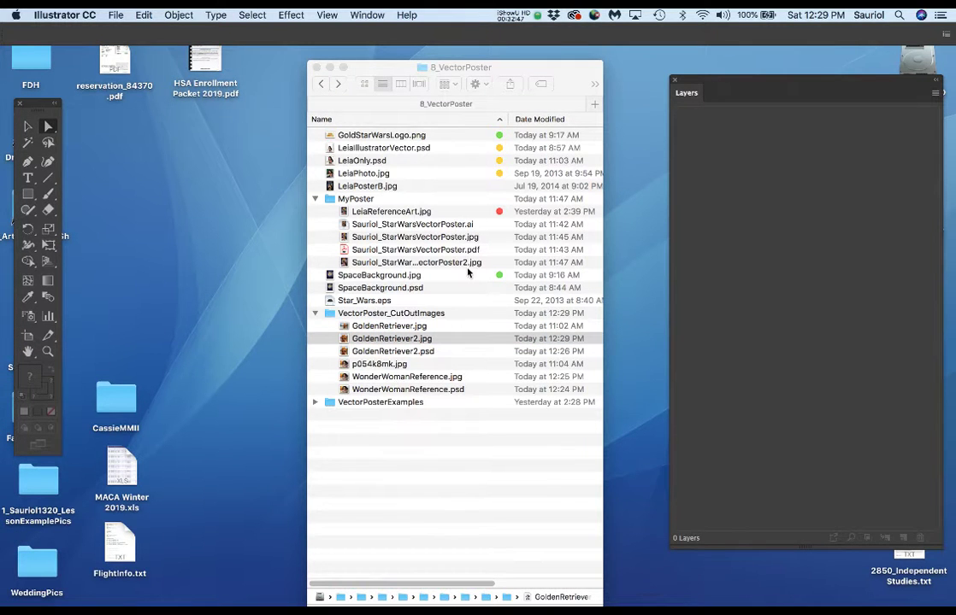
pyautogui.press('super+n')
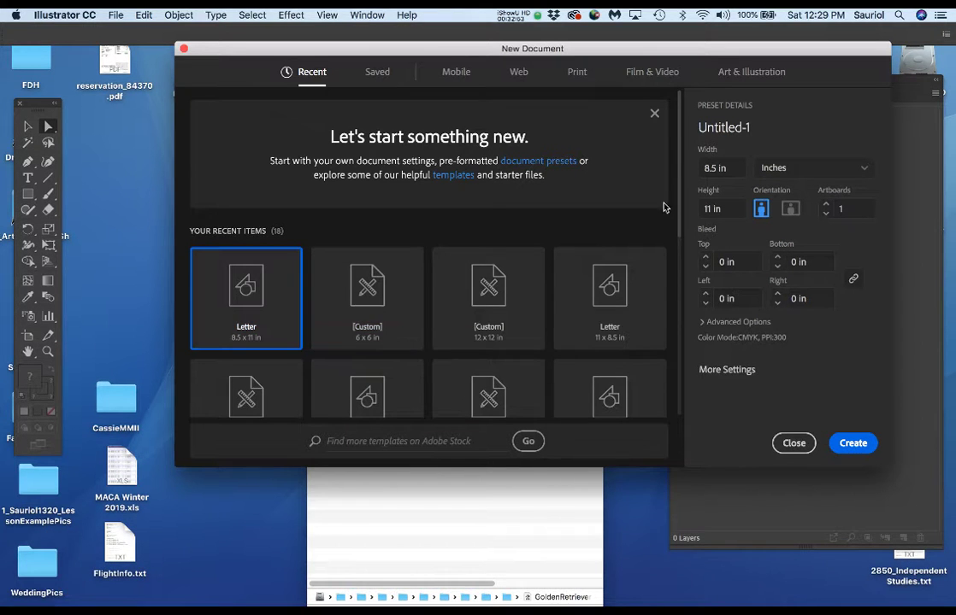
pyautogui.click(722, 169)
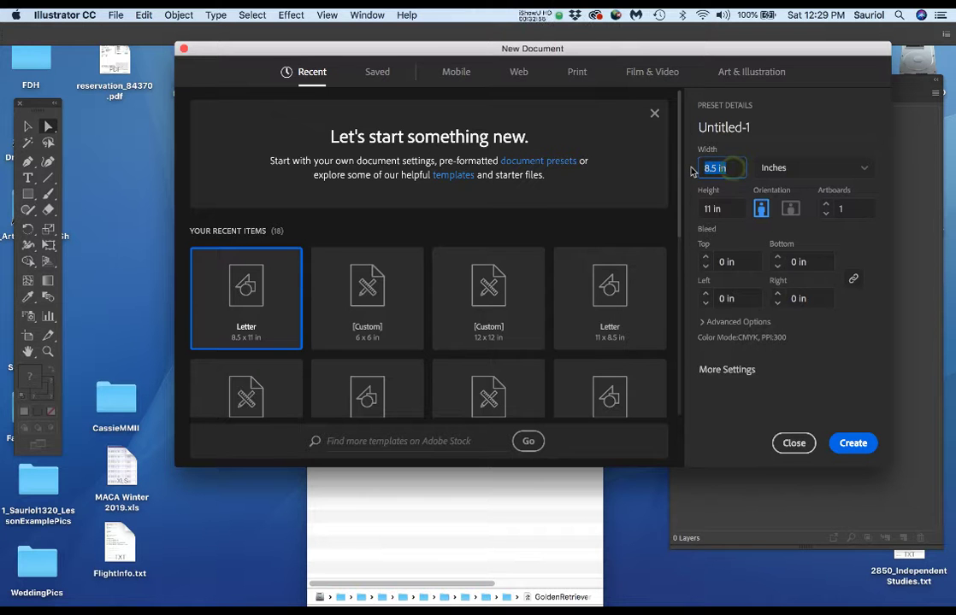
pyautogui.write('1')
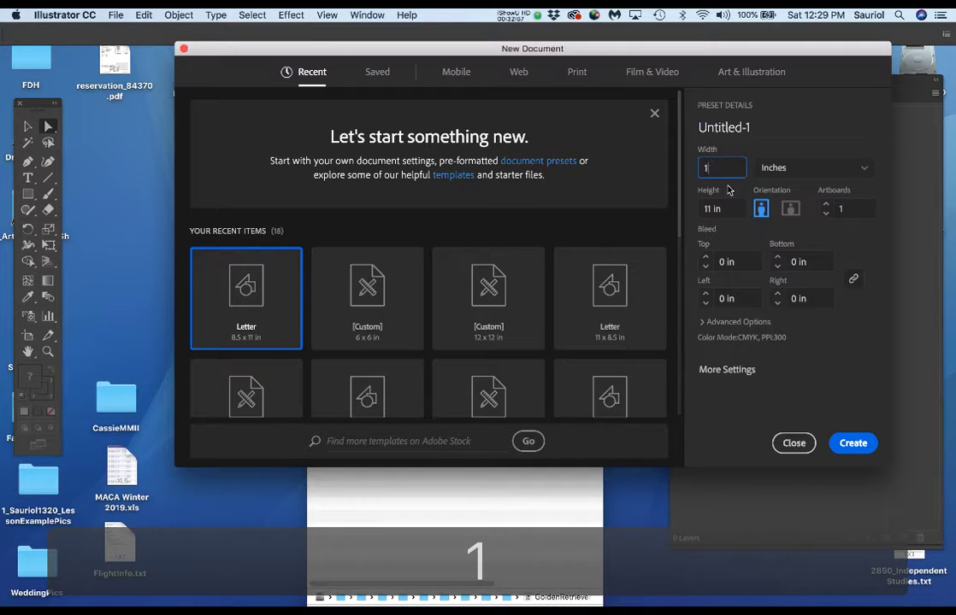
pyautogui.write('0')
pyautogui.press('Tab')
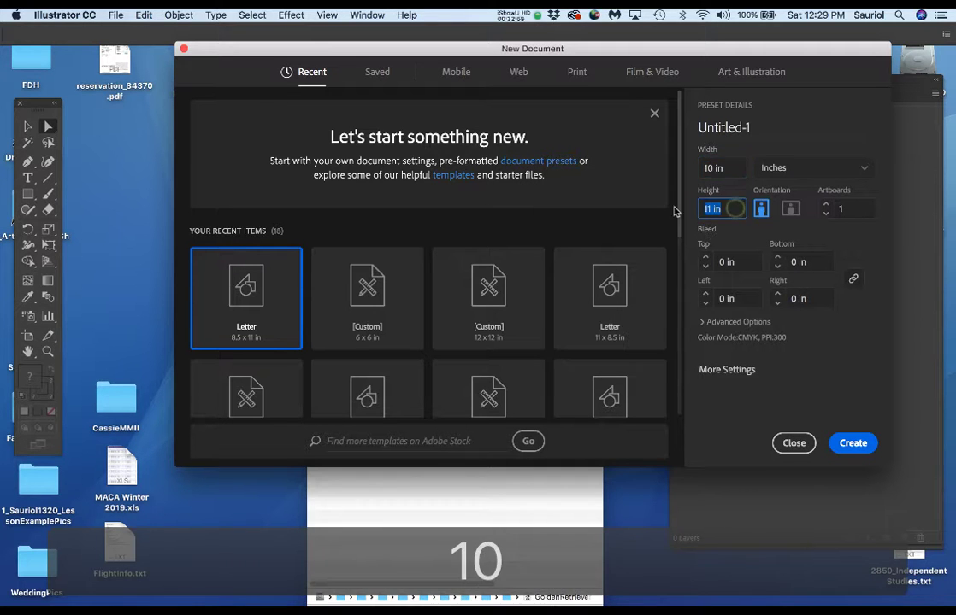
pyautogui.write('8')
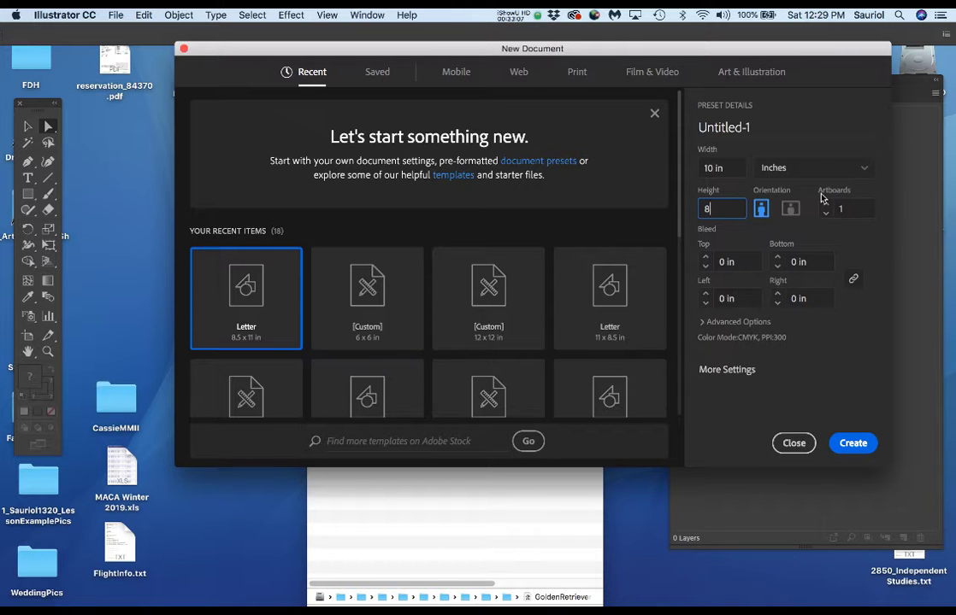
pyautogui.click(852, 443)
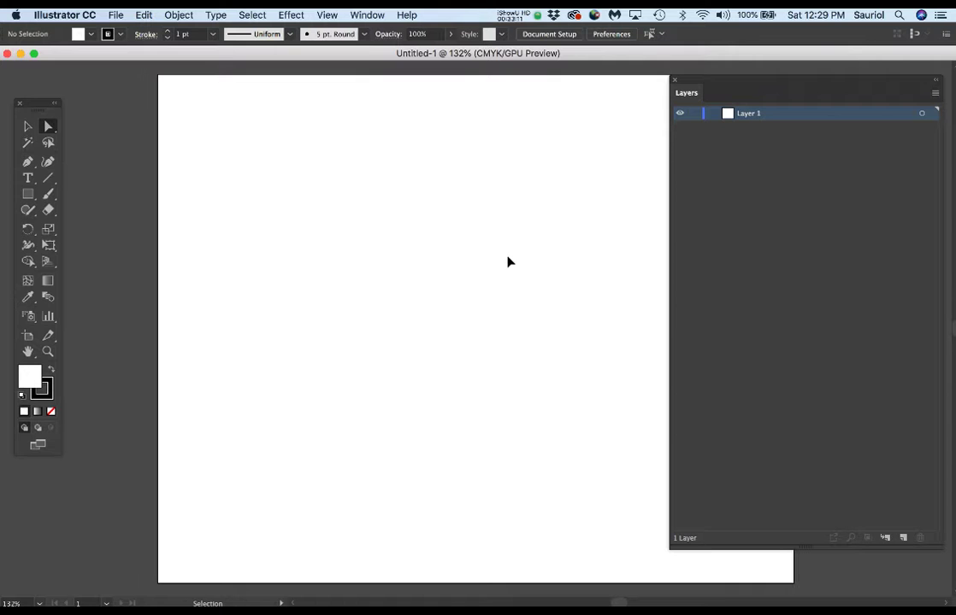
# Step: Set the row size of the layer list to Large
pyautogui.click(936, 92)
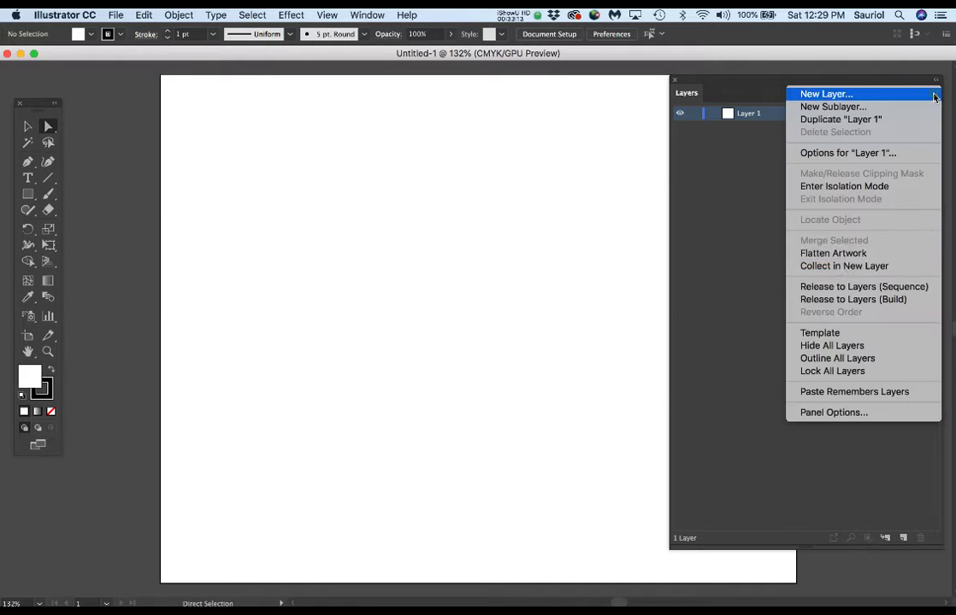
pyautogui.click(841, 413)
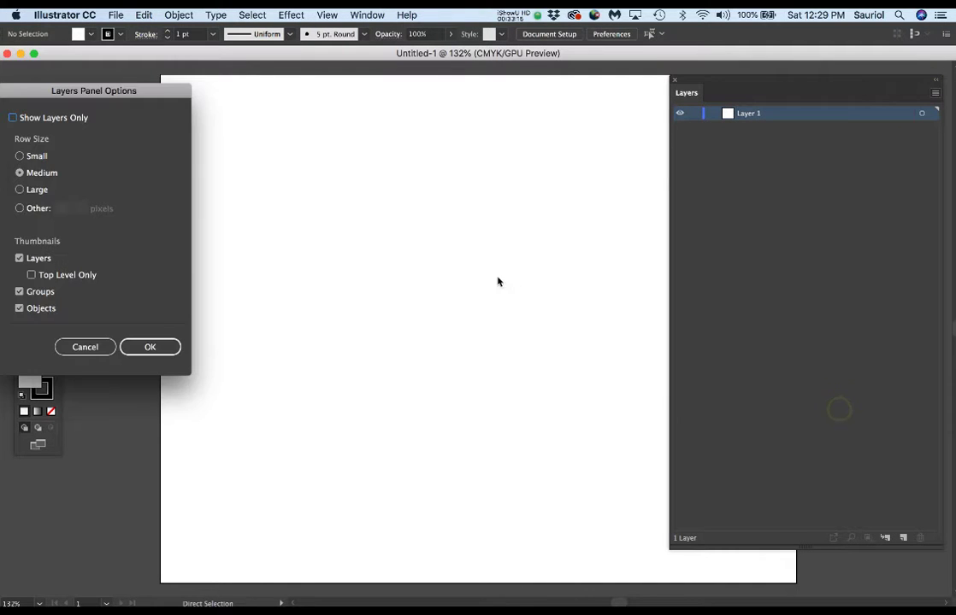
pyautogui.click(20, 190)
pyautogui.click(149, 347)
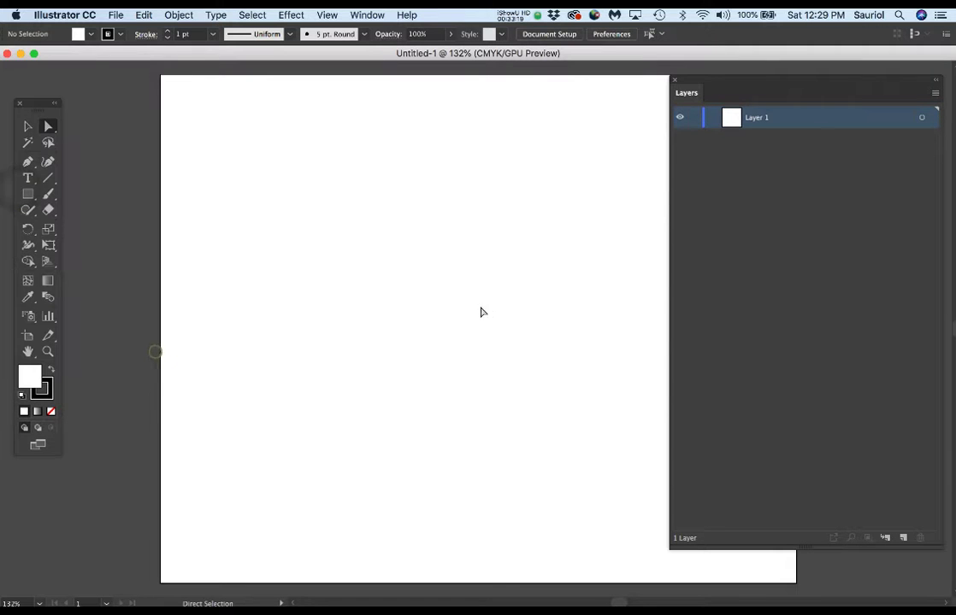
# Step: Rename Layer 1 as Reference
pyautogui.doubleClick(758, 118)
pyautogui.write('Reference')
pyautogui.press('Return')
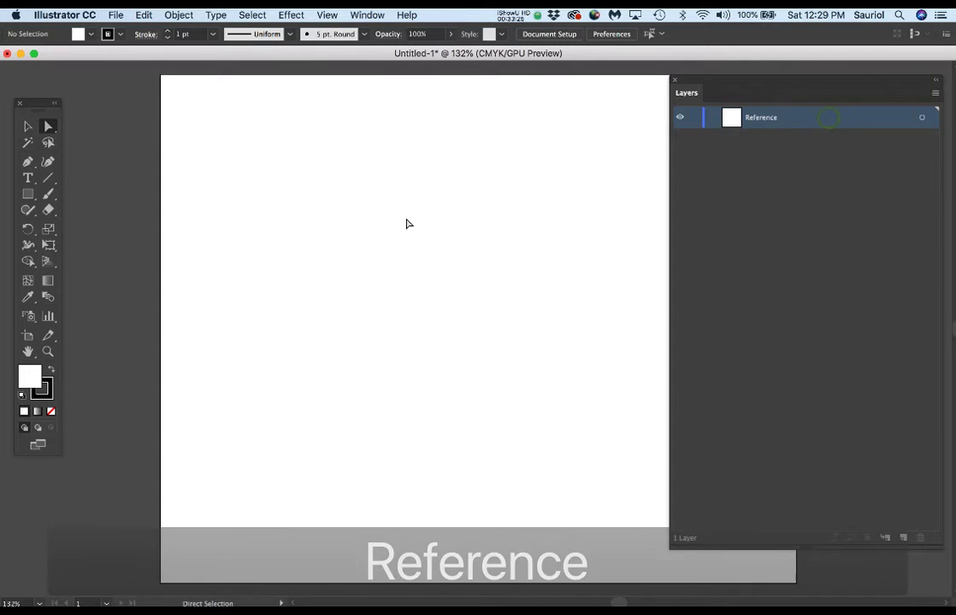
# Step: Place WonderWomanReference.jpg from 8_VectorPoster's VectorPoster_CutOutImages folder as a linked image on the Reference layer, starting inside the artboard's upper-left area
pyautogui.keyDown('alt'); pyautogui.scroll(-2, 478, 245); pyautogui.keyUp('alt')
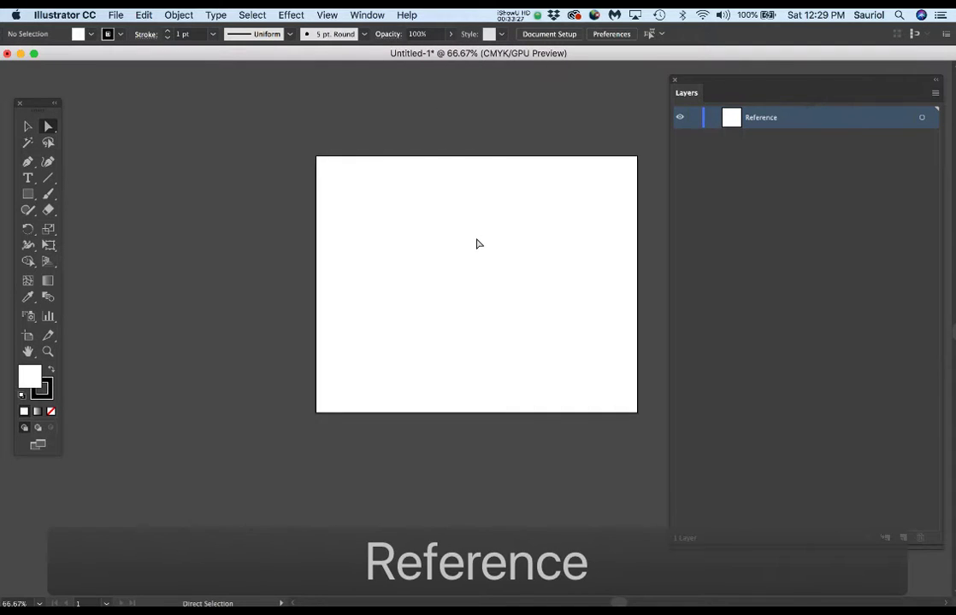
pyautogui.click(479, 242)
pyautogui.press('super+1')
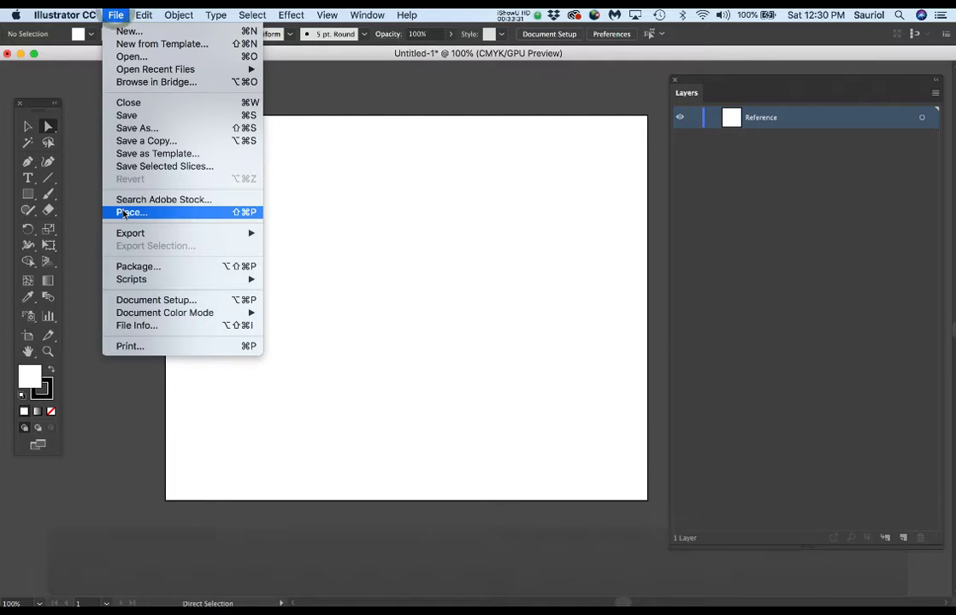
pyautogui.click(187, 213)
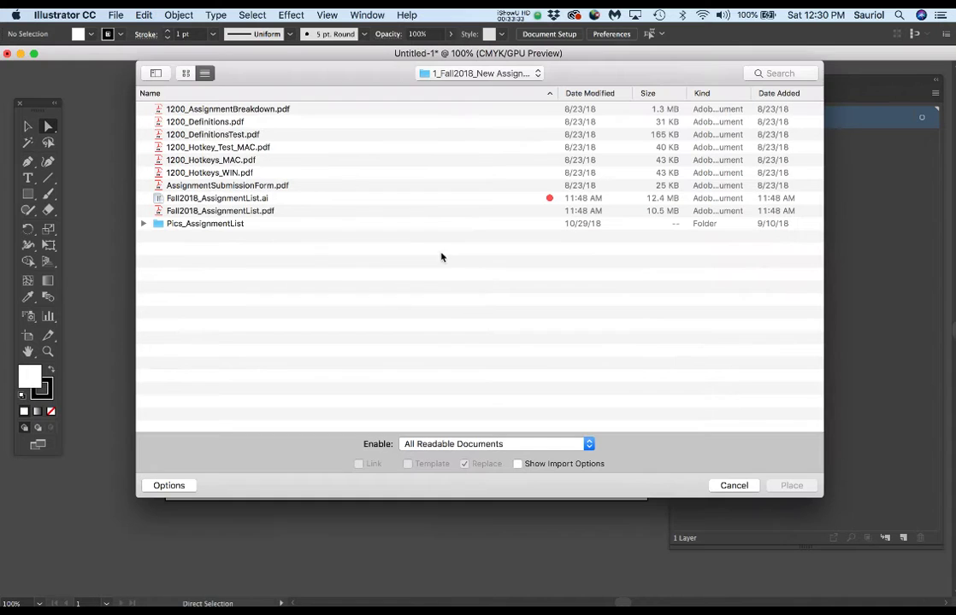
pyautogui.click(470, 75)
pyautogui.click(483, 87)
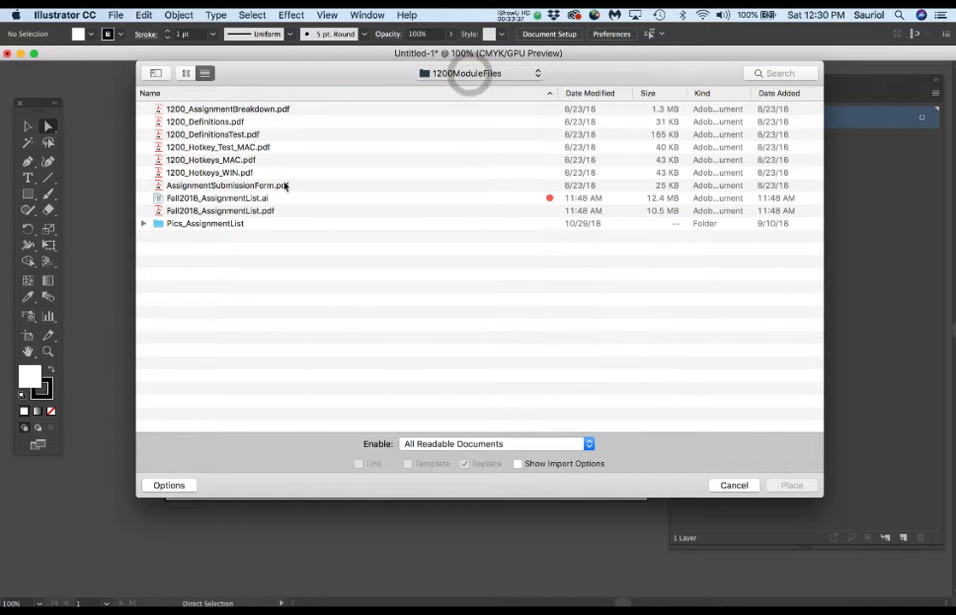
pyautogui.click(166, 274)
pyautogui.doubleClick(159, 275)
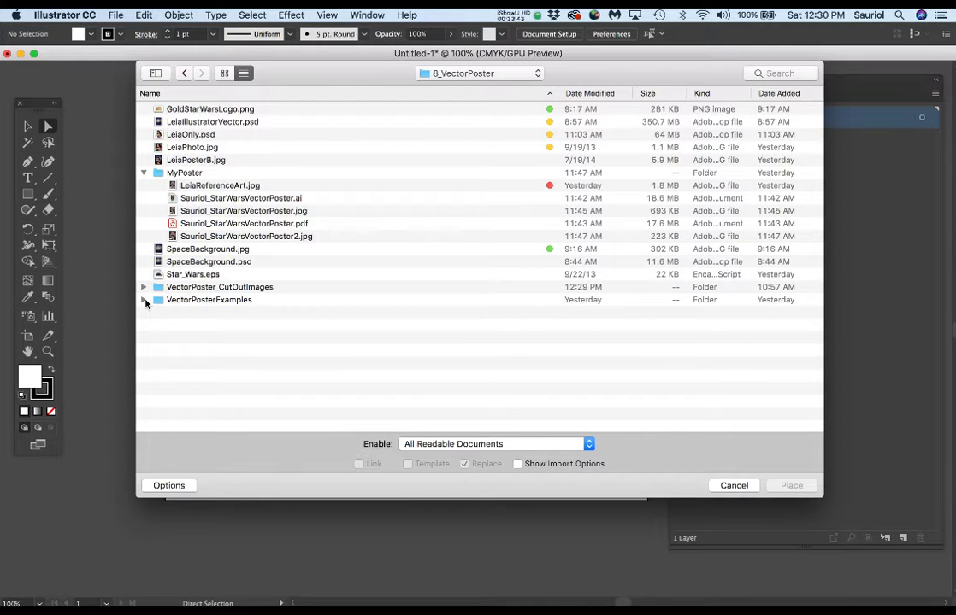
pyautogui.click(156, 288)
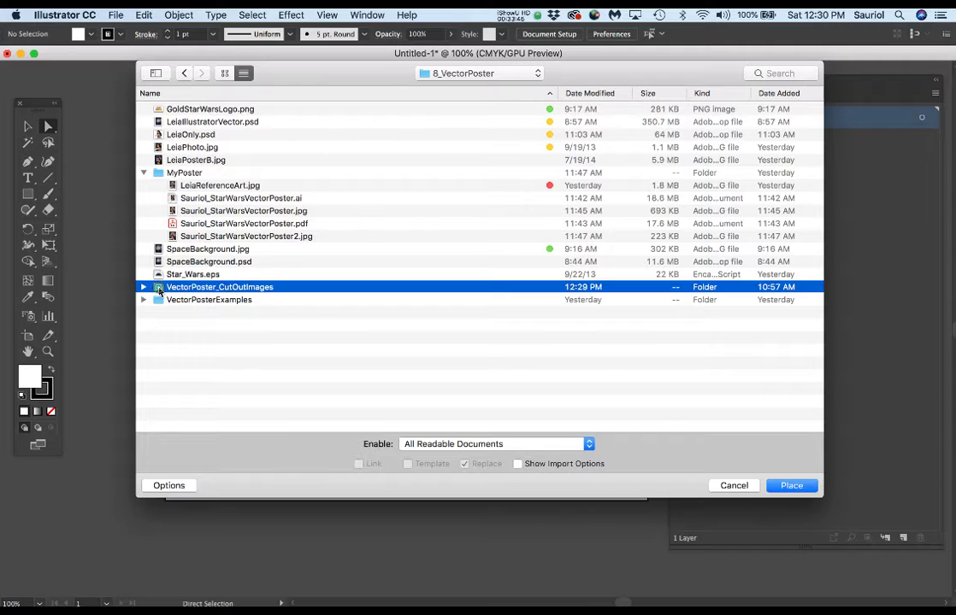
pyautogui.doubleClick(157, 288)
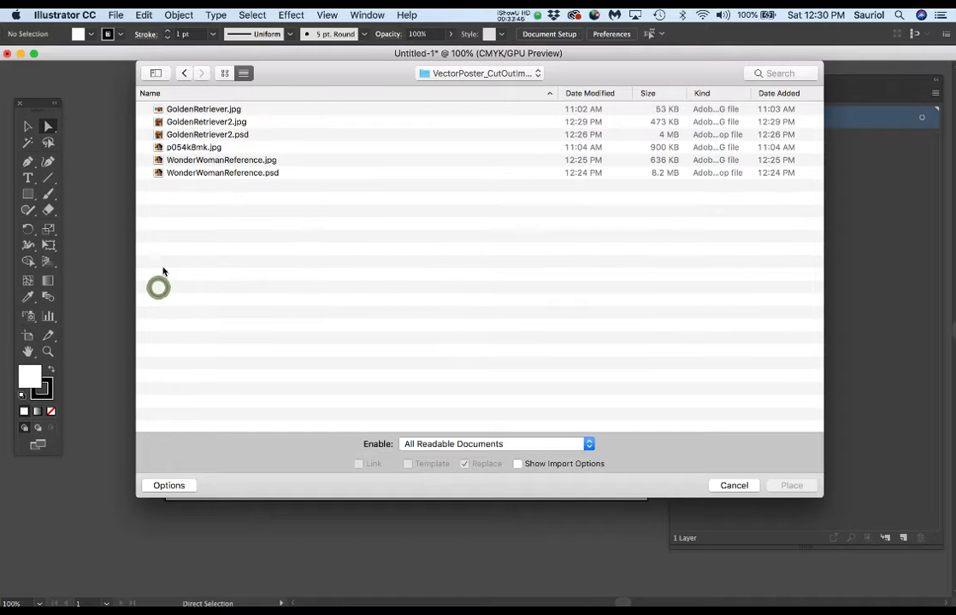
pyautogui.click(157, 162)
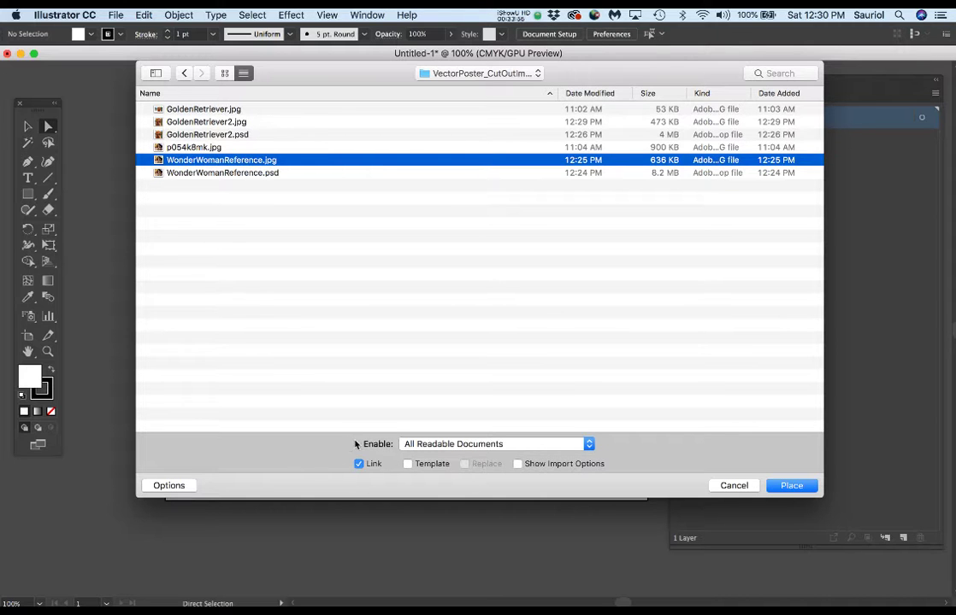
pyautogui.click(794, 486)
pyautogui.click(250, 178)
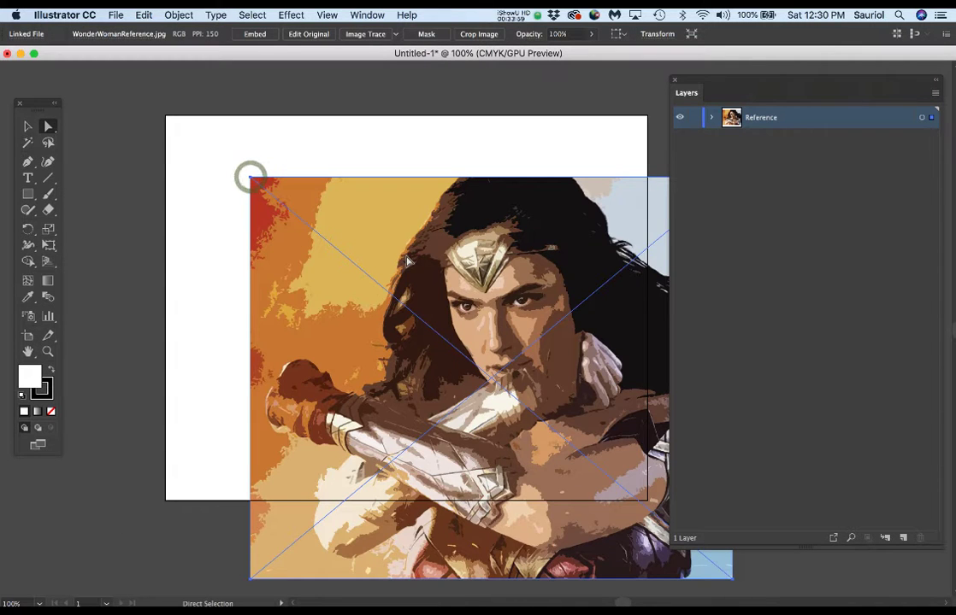
# Step: Move the placed reference image to a lower position over the artboard with Free Transform
pyautogui.scroll(-1, 408, 261)
pyautogui.press('e')
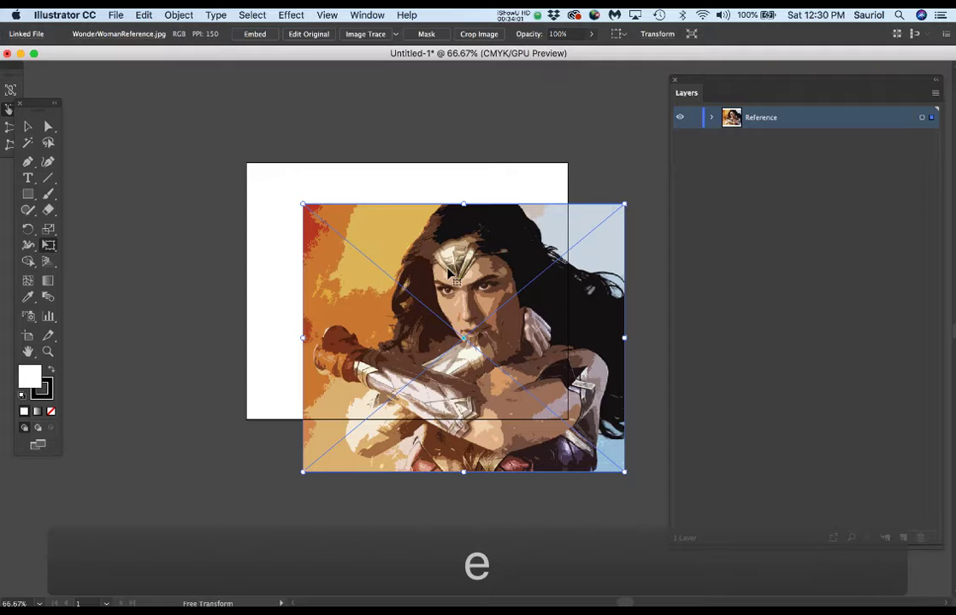
pyautogui.moveTo(382, 225); pyautogui.dragTo(444, 309)
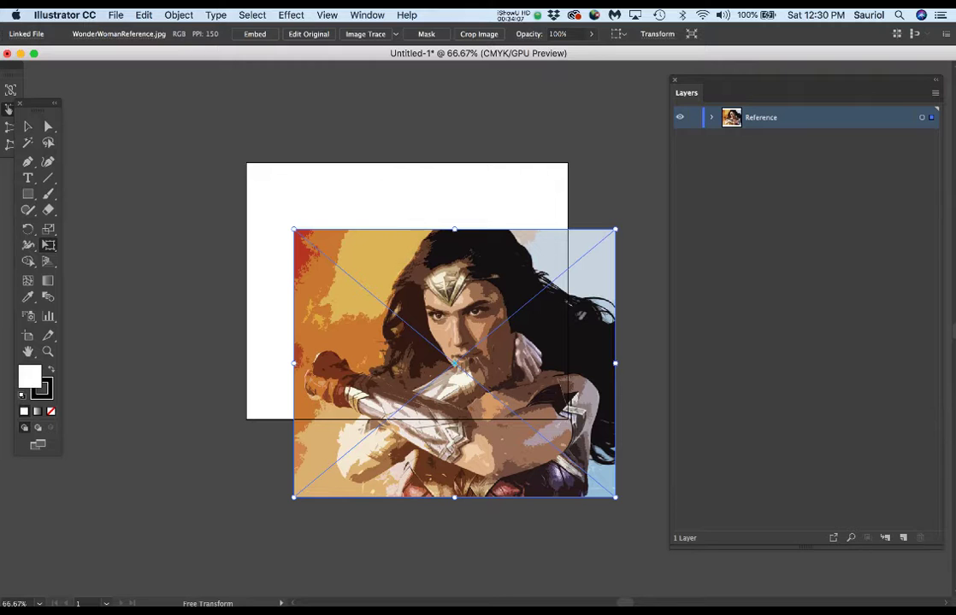
# Step: Show the rulers and center the reference image on the artboard at X 5 in and Y 4 in
pyautogui.hotkey('shift', 'F8')
pyautogui.moveTo(510, 362); pyautogui.dragTo(193, 140)
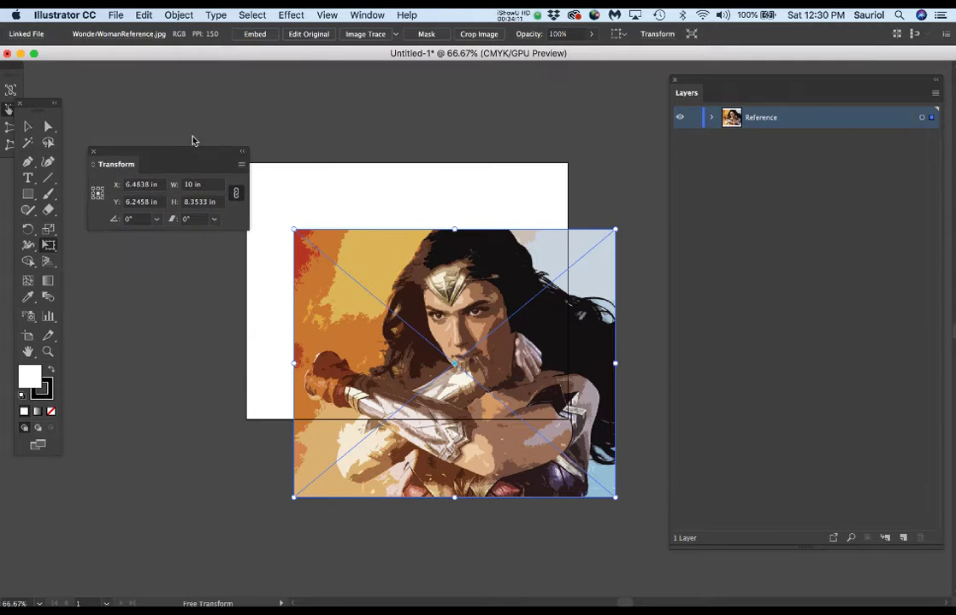
pyautogui.click(313, 55)
pyautogui.press('super+r')
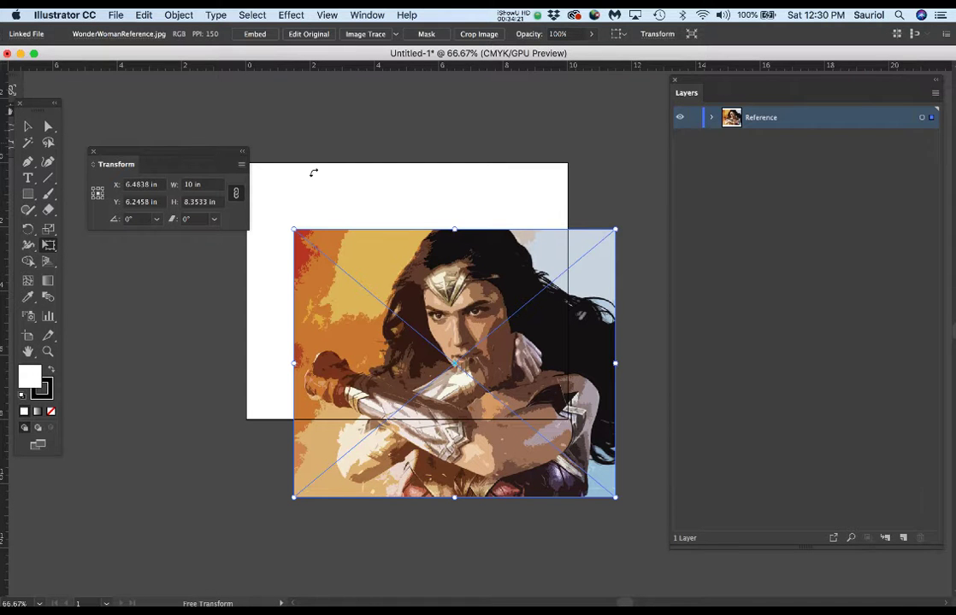
pyautogui.click(142, 184)
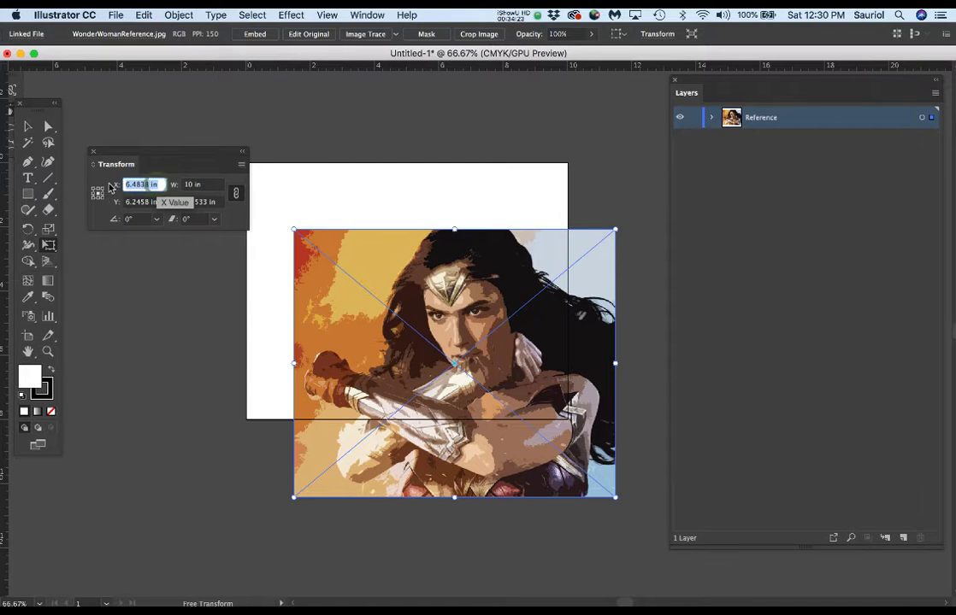
pyautogui.write('5')
pyautogui.press('Return')
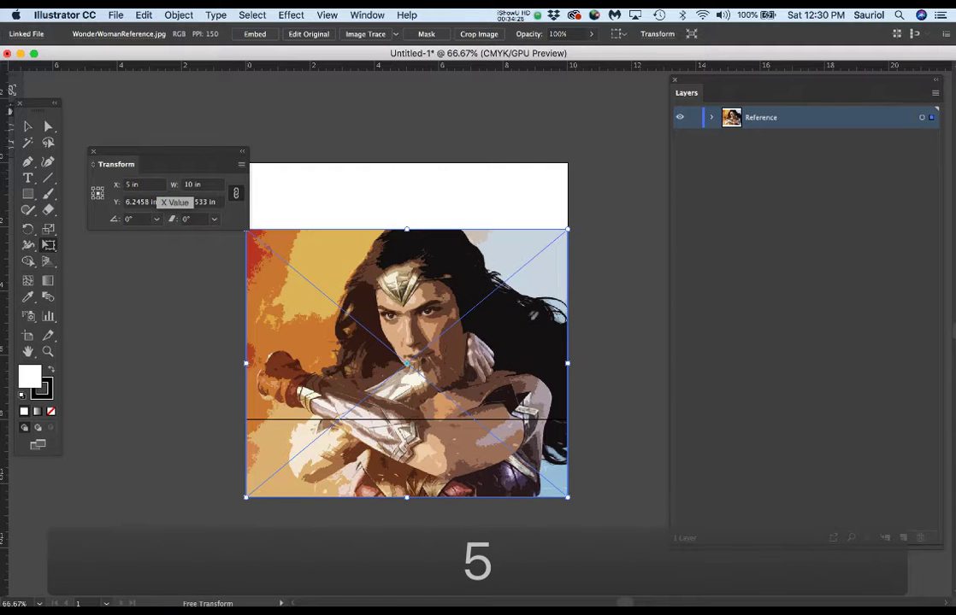
pyautogui.click(147, 201)
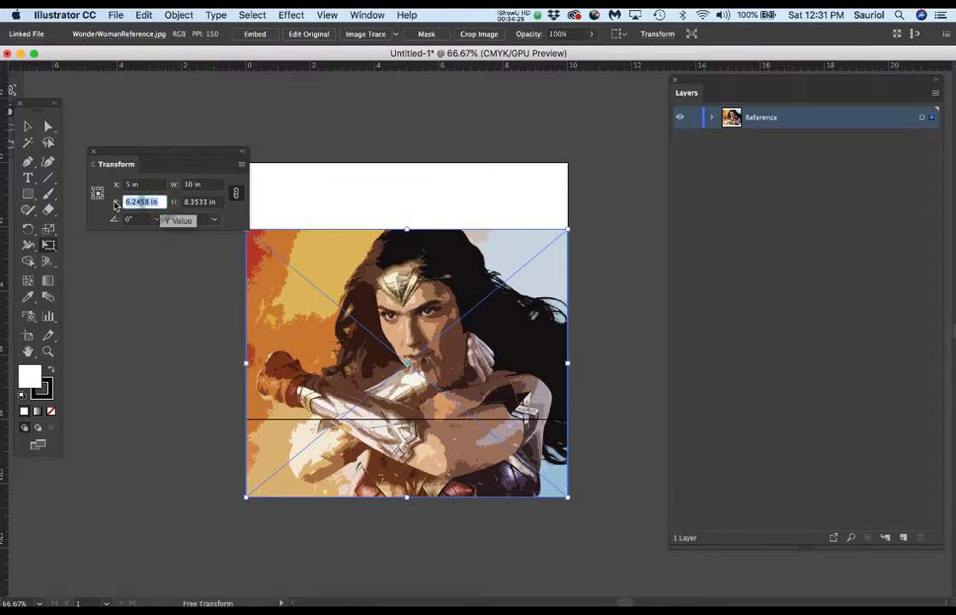
pyautogui.write('4')
pyautogui.press('Return')
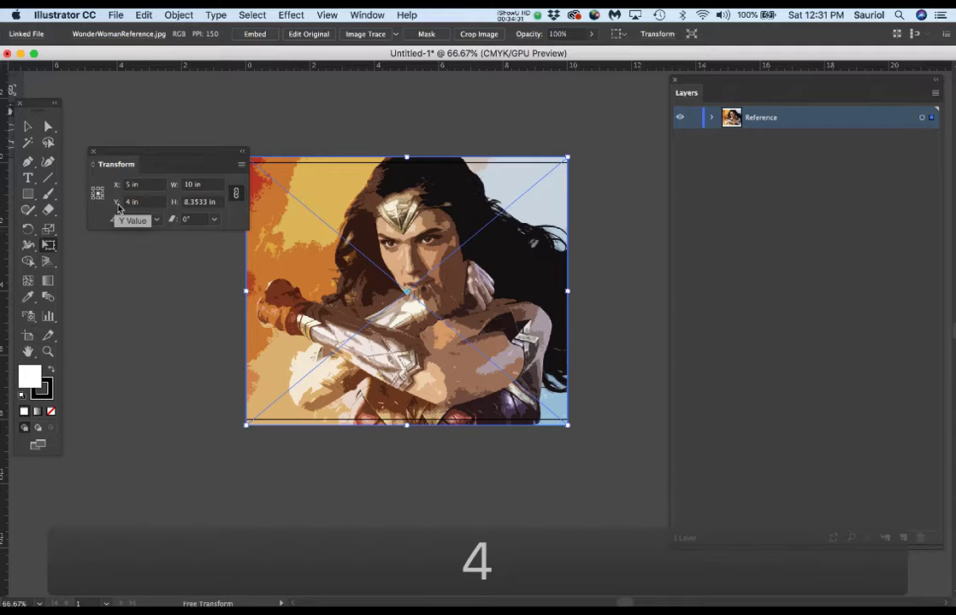
# Step: Scale the reference image uniformly to 90% and move the Transform panel clear of the artboard
pyautogui.doubleClick(48, 228)
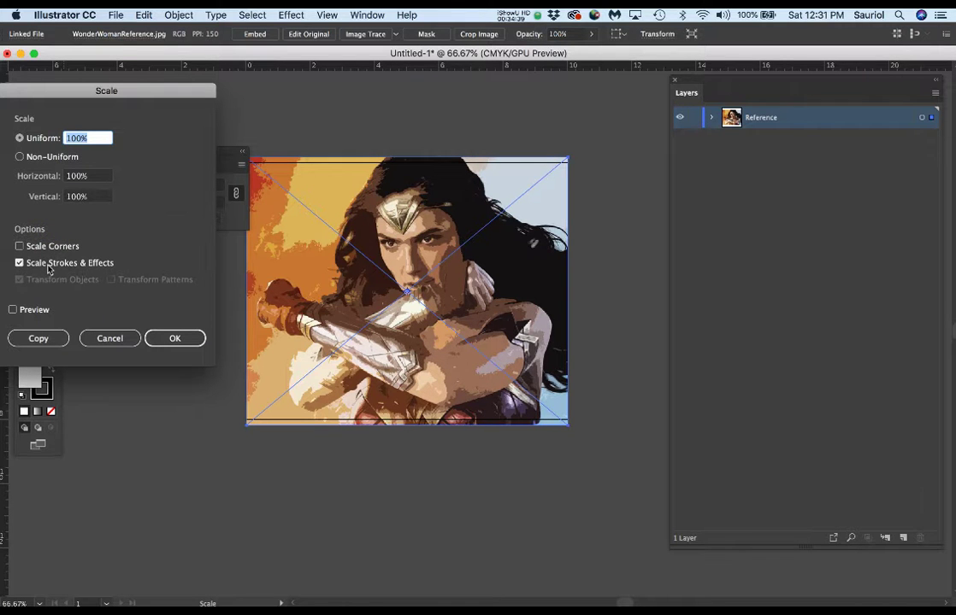
pyautogui.moveTo(70, 94); pyautogui.dragTo(107, 91)
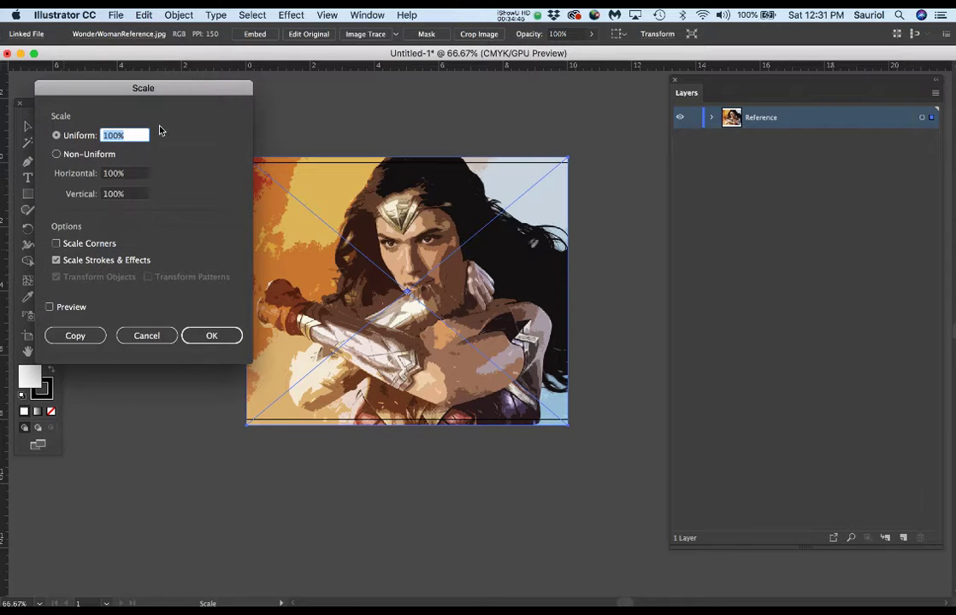
pyautogui.write('90')
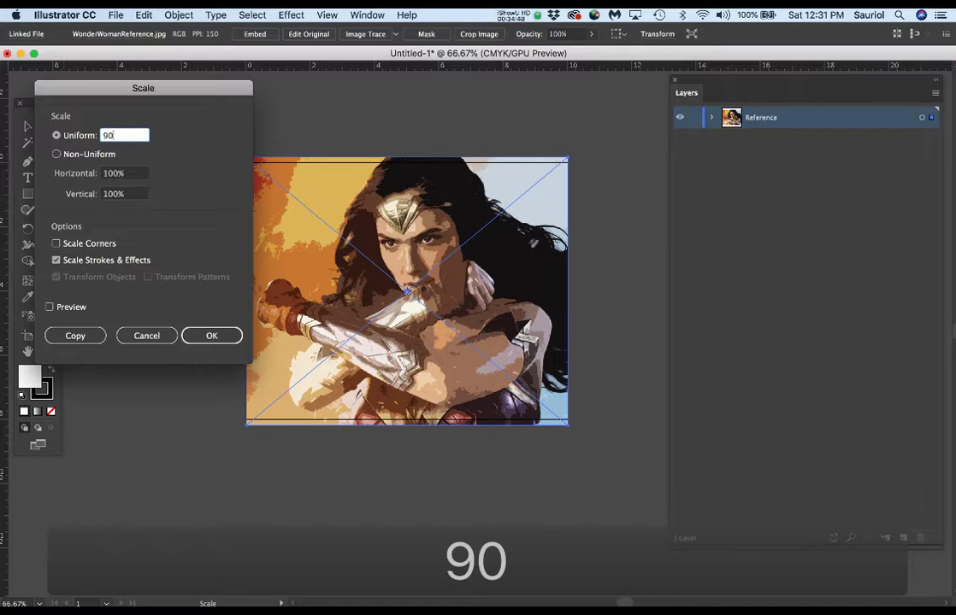
pyautogui.press('Return')
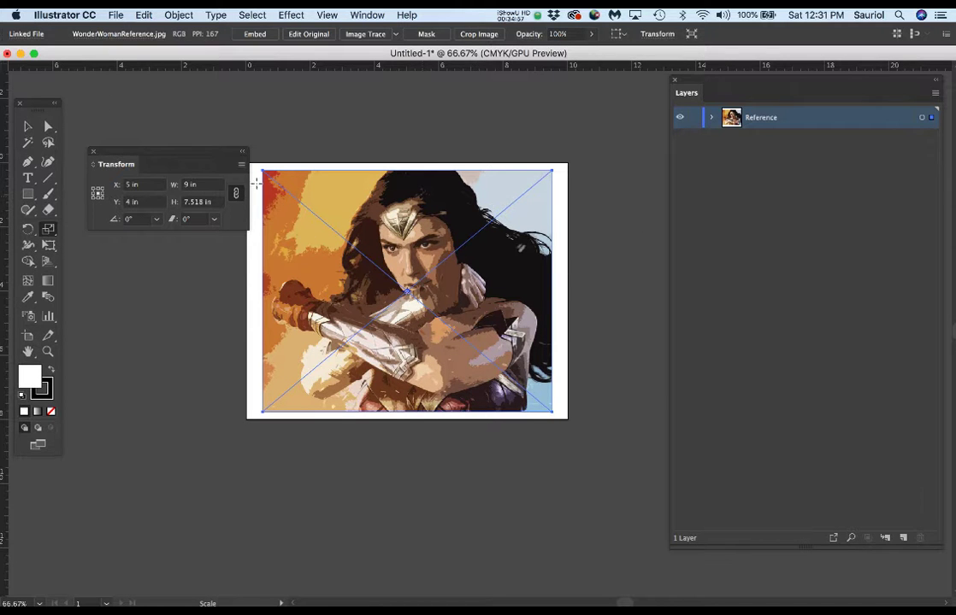
pyautogui.moveTo(215, 156); pyautogui.dragTo(196, 340)
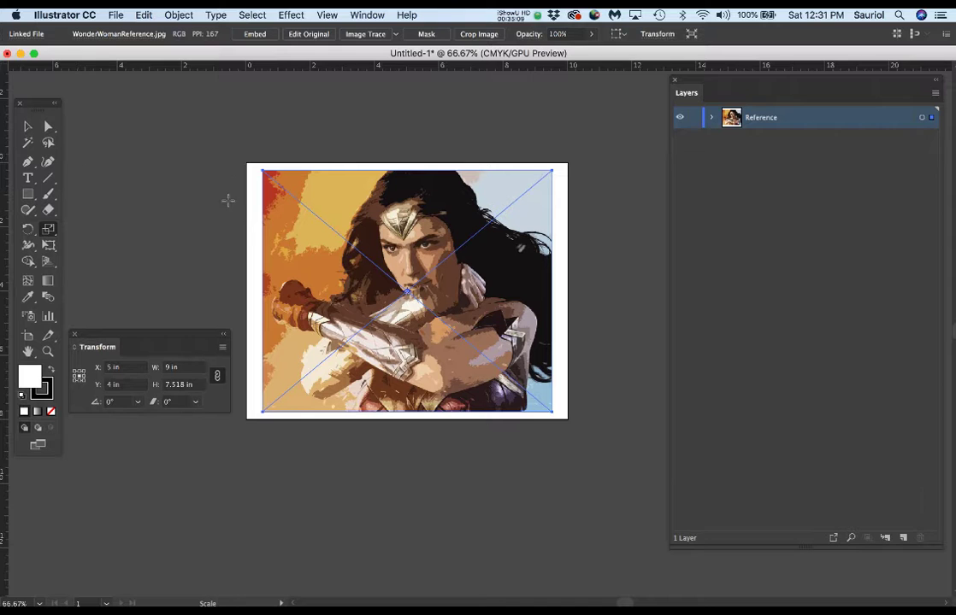
pyautogui.click(26, 146)
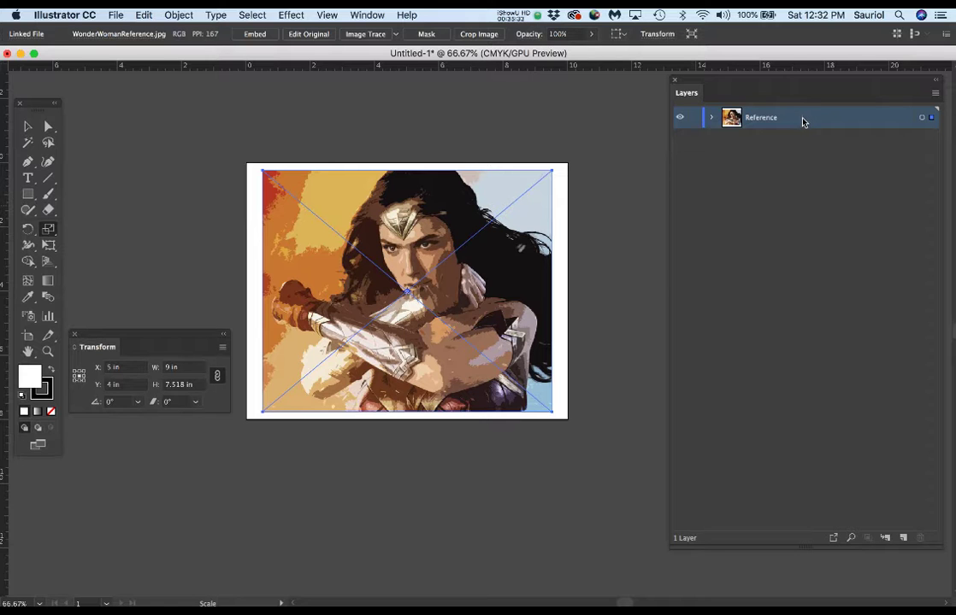
# Step: Duplicate the Reference layer as a layer named Clicky and lock both layers
pyautogui.moveTo(802, 122); pyautogui.dragTo(902, 543)
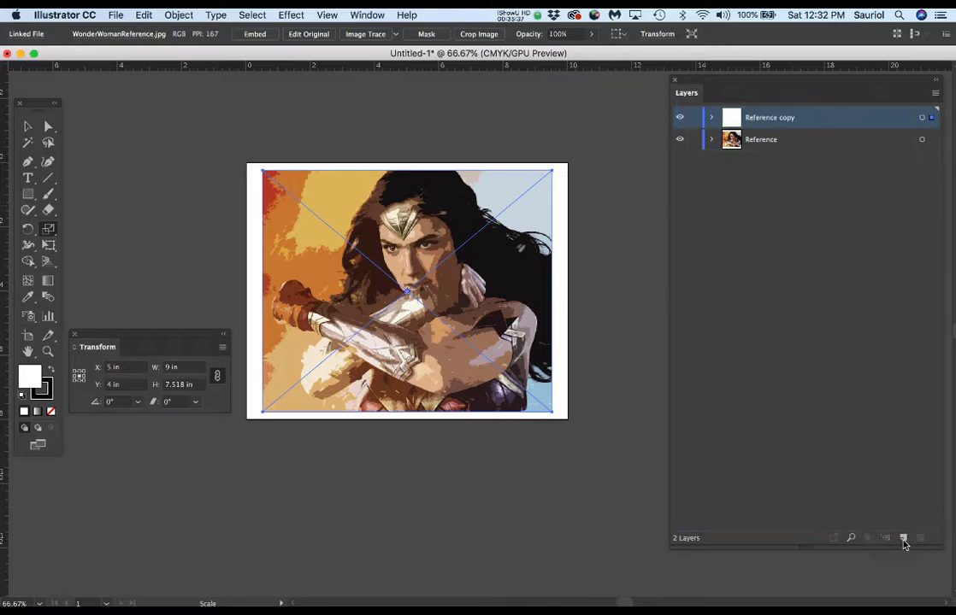
pyautogui.doubleClick(764, 117)
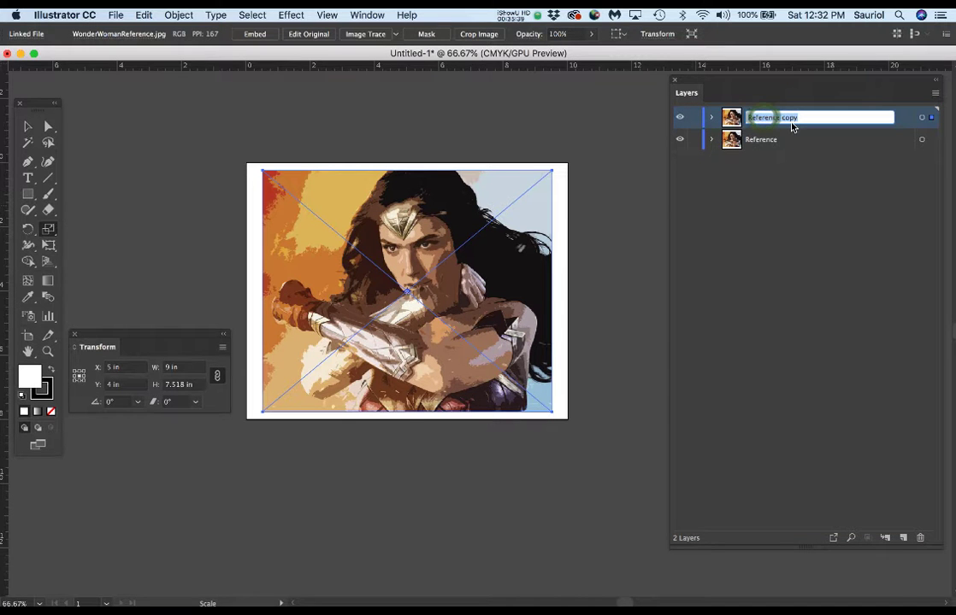
pyautogui.write('Clicky')
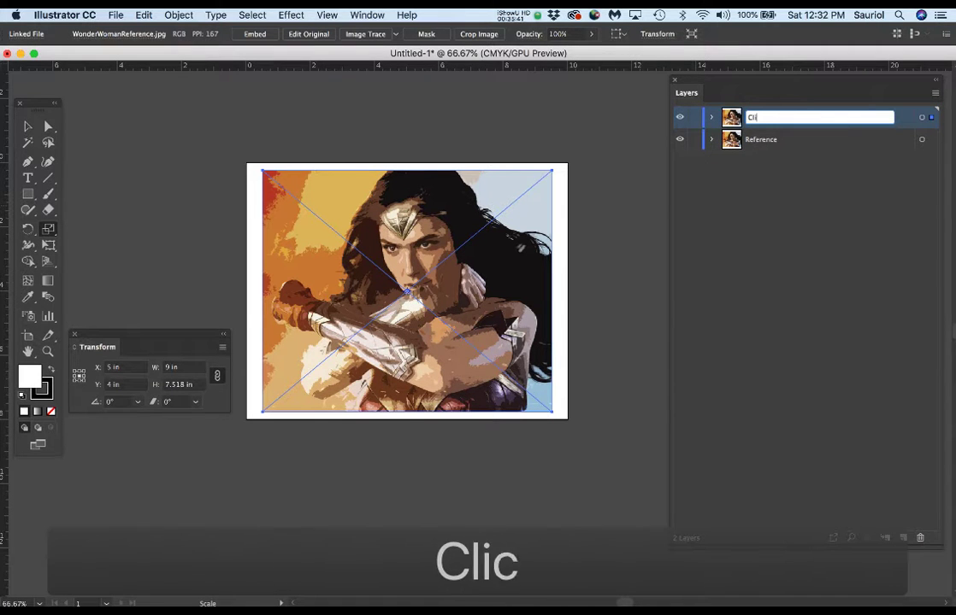
pyautogui.press('Return')
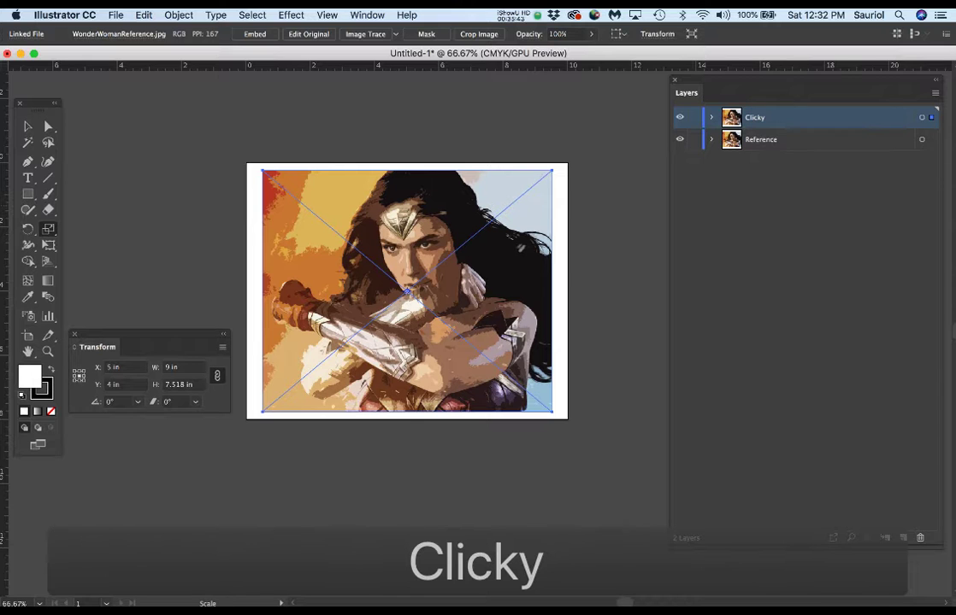
pyautogui.click(694, 139)
pyautogui.click(693, 117)
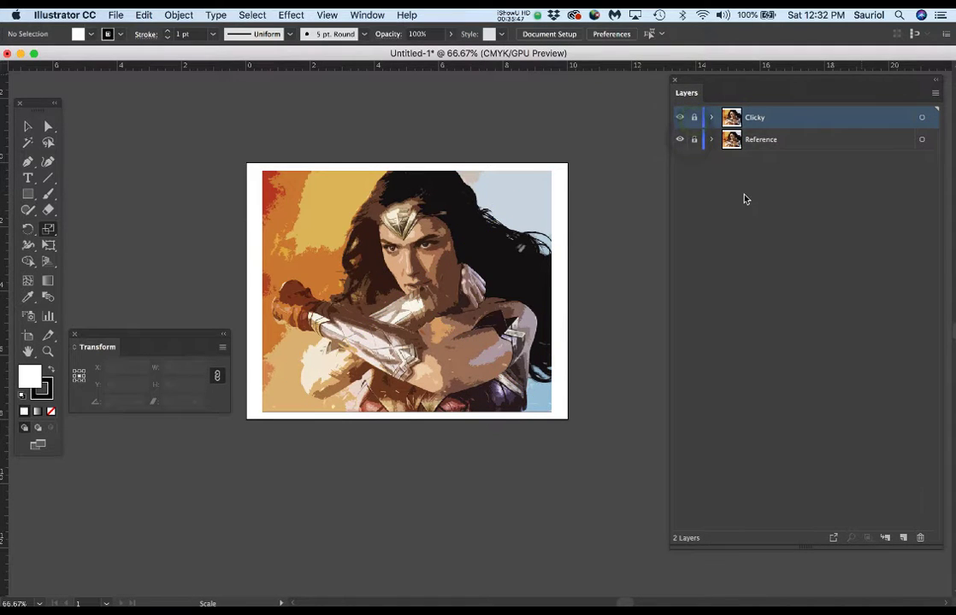
# Step: Add a new layer directly above Reference and set its layer color to Cyan
pyautogui.click(776, 143)
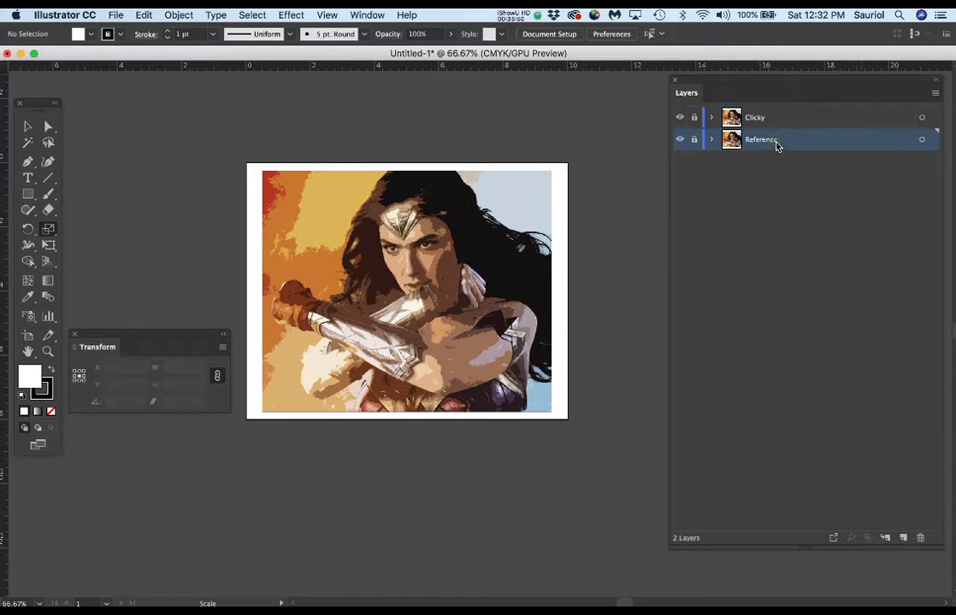
pyautogui.click(903, 538)
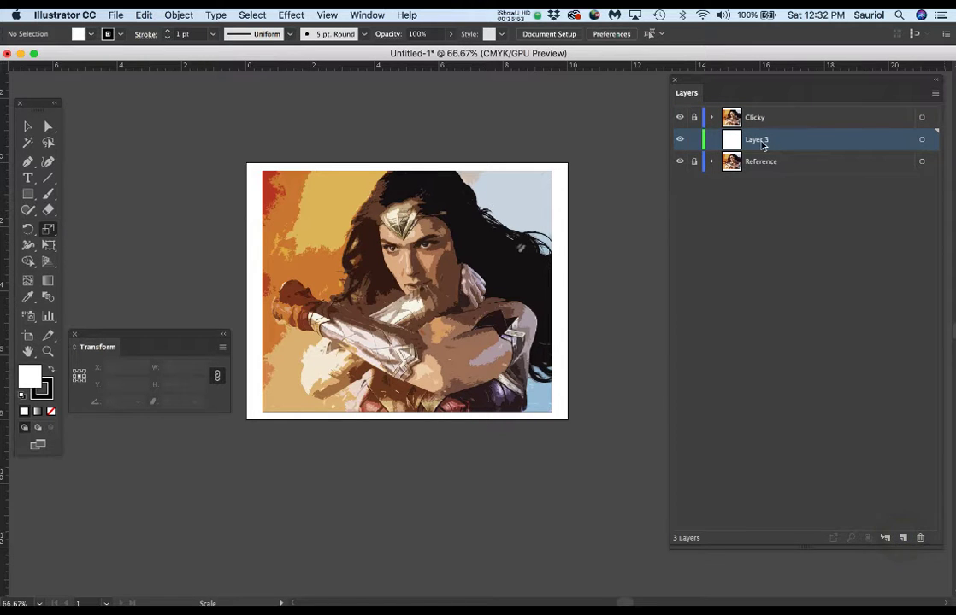
pyautogui.doubleClick(837, 147)
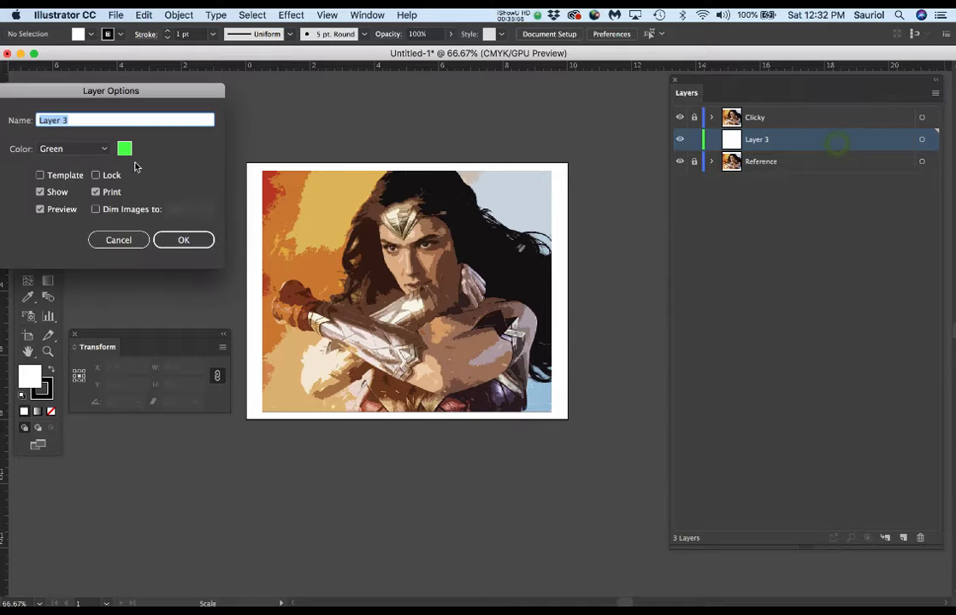
pyautogui.click(53, 149)
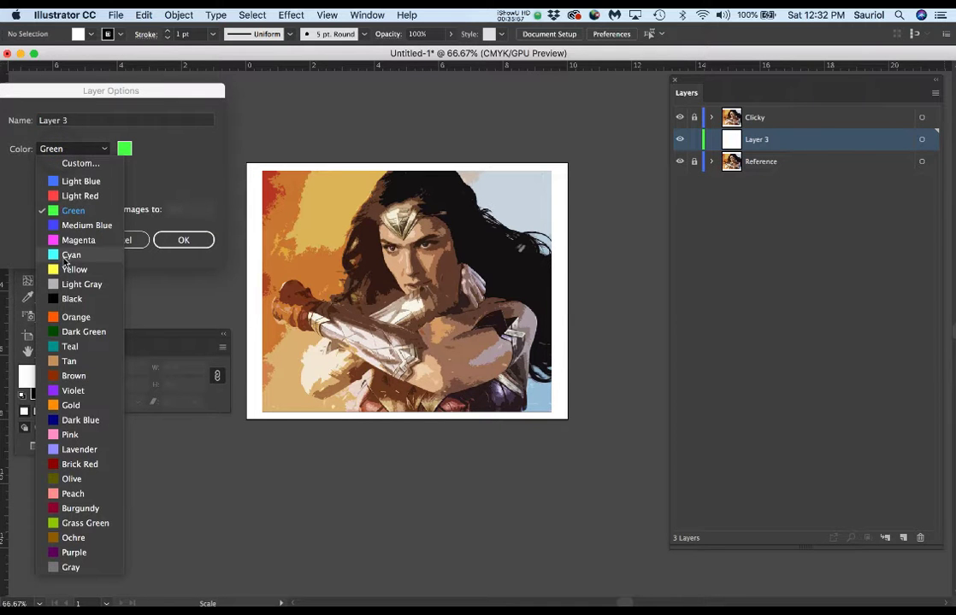
pyautogui.click(68, 255)
pyautogui.click(187, 240)
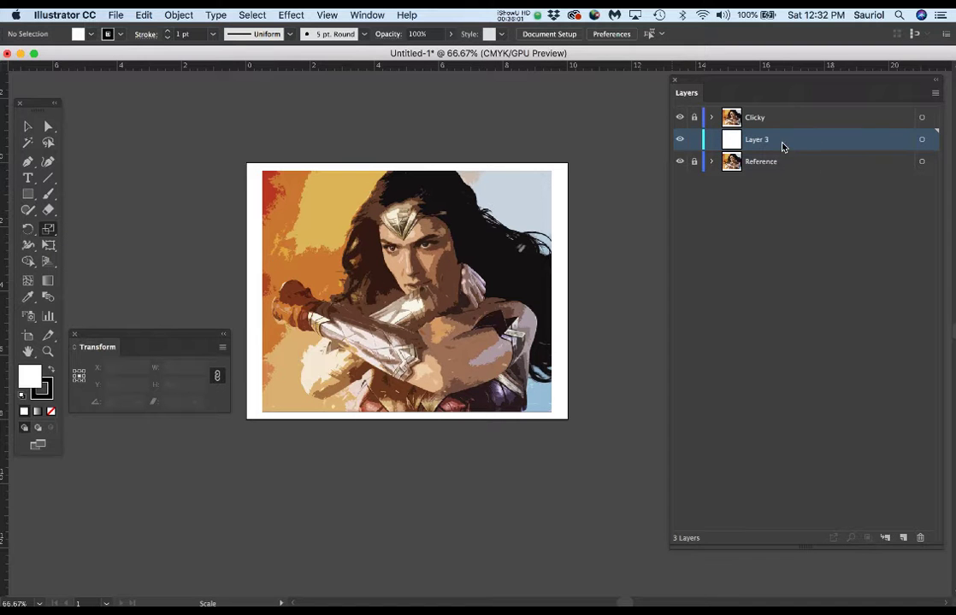
# Step: Rename Layer 3 as Art
pyautogui.doubleClick(758, 139)
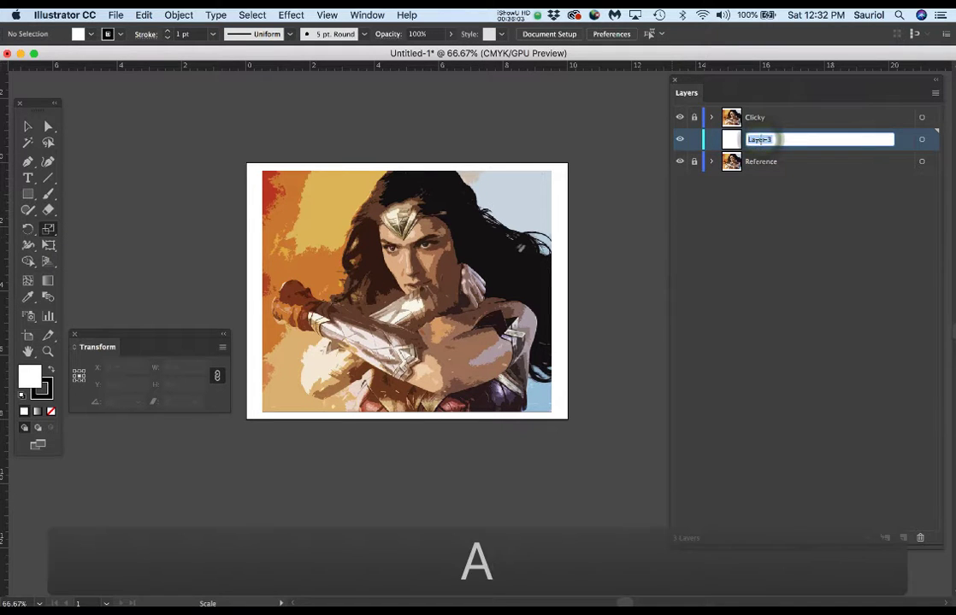
pyautogui.write('Art')
pyautogui.press('Return')
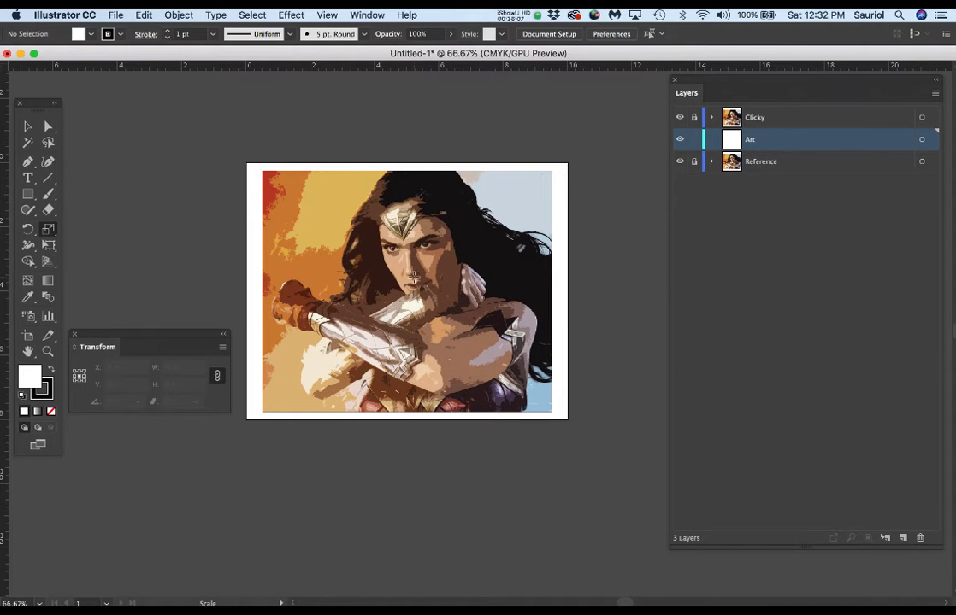
# Step: Move the Transform panel down, clear of the eye area of the face
pyautogui.scroll(3, 422, 230)
pyautogui.scroll(3, 422, 230)
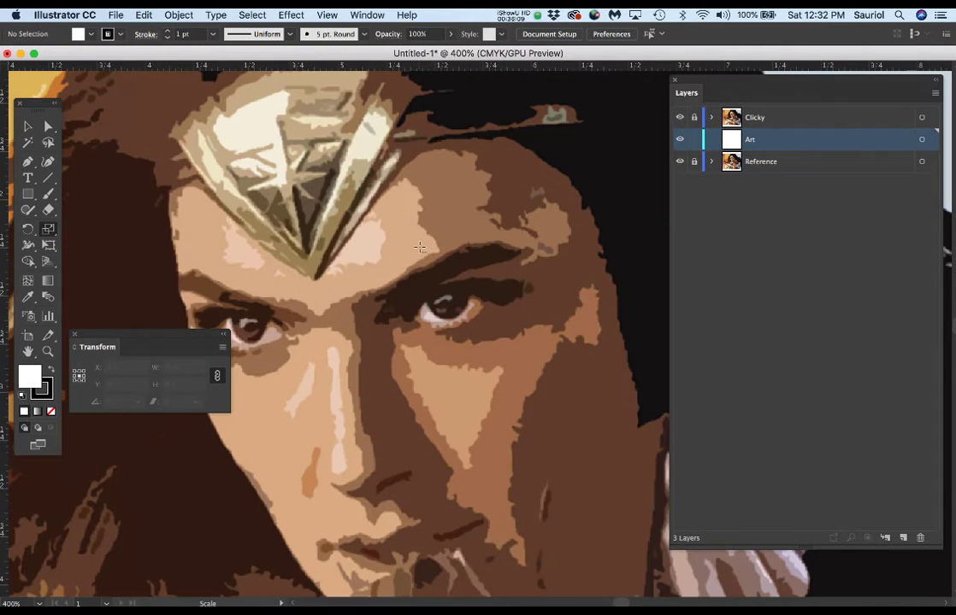
pyautogui.moveTo(196, 357); pyautogui.dragTo(204, 505)
pyautogui.scroll(2, 239, 299)
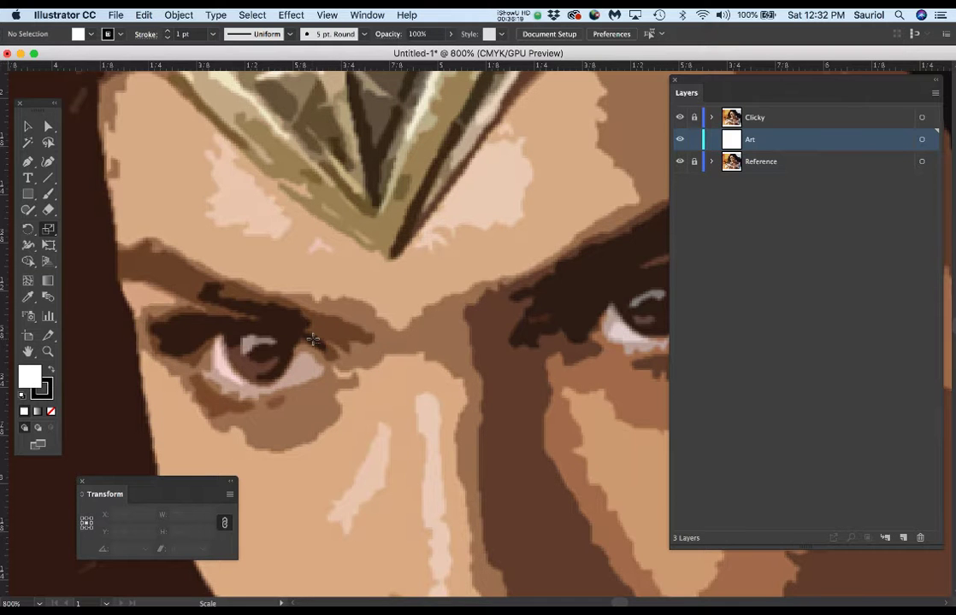
# Step: Start a Pen path on the Art layer at the hairline beside the tiara and trace down the temple past the brow and eye
pyautogui.scroll(-1, 313, 340)
pyautogui.scroll(-1, 313, 340)
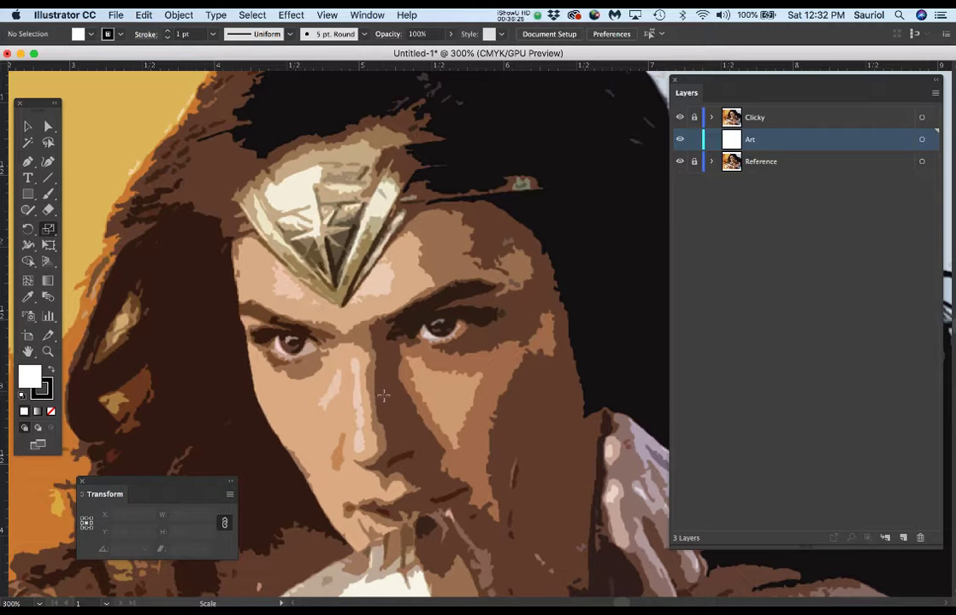
pyautogui.scroll(-3, 411, 392)
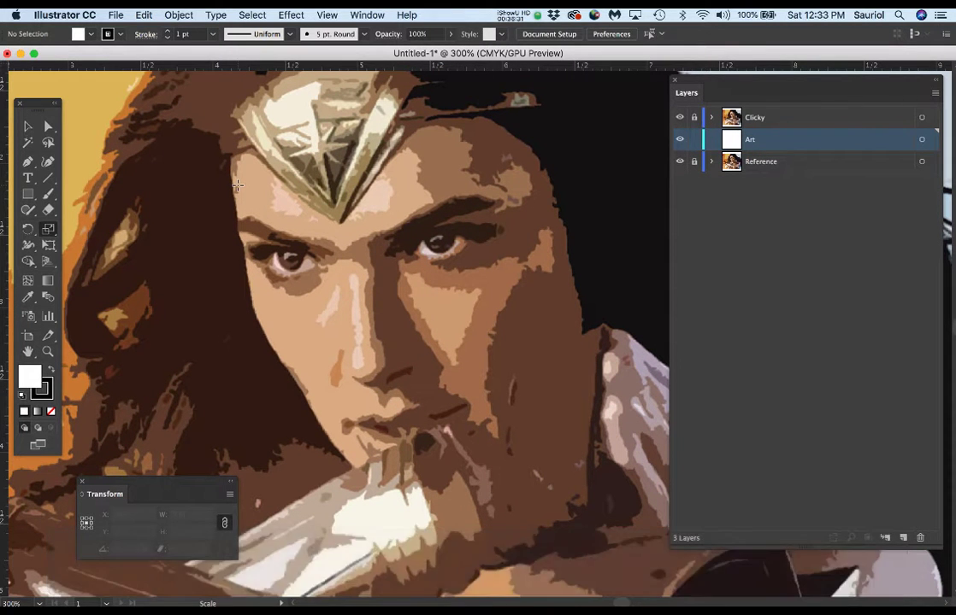
pyautogui.press('p')
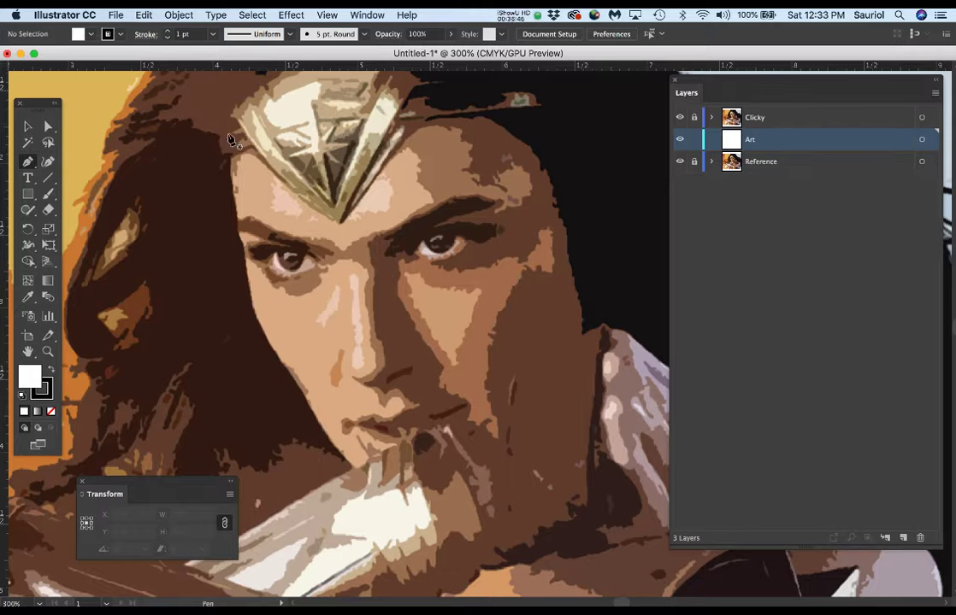
pyautogui.moveTo(220, 138); pyautogui.dragTo(227, 168)
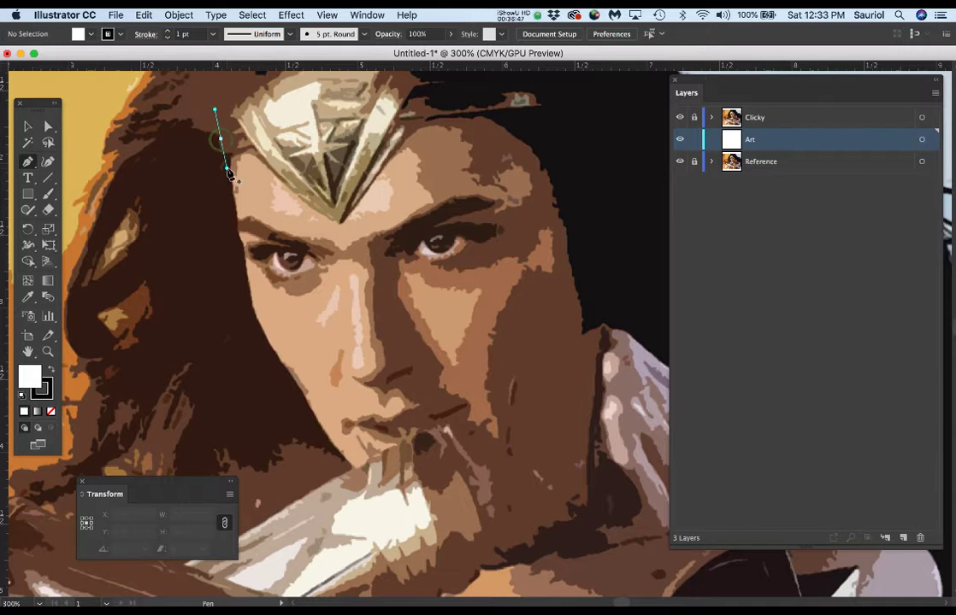
pyautogui.click(236, 216)
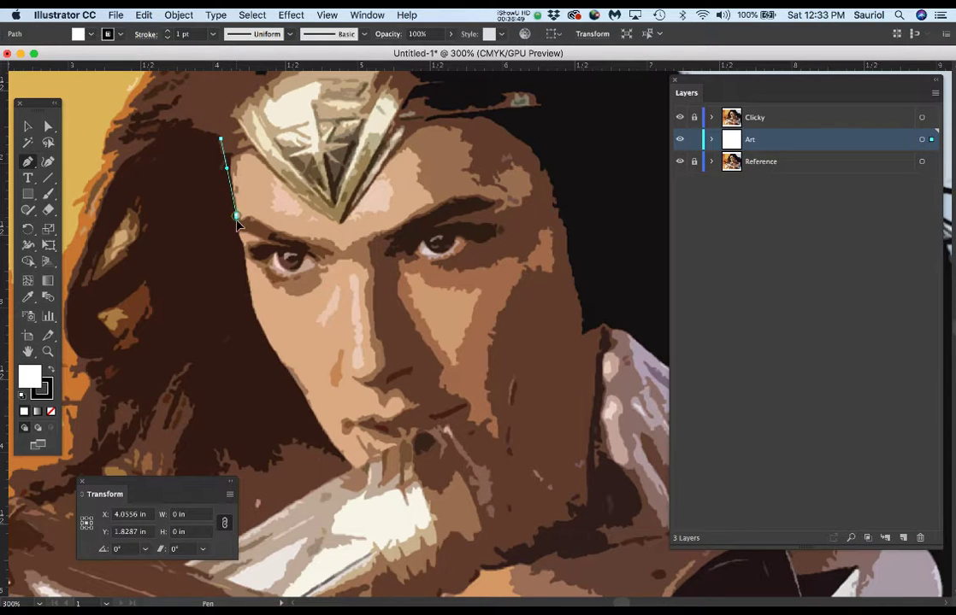
pyautogui.click(244, 251)
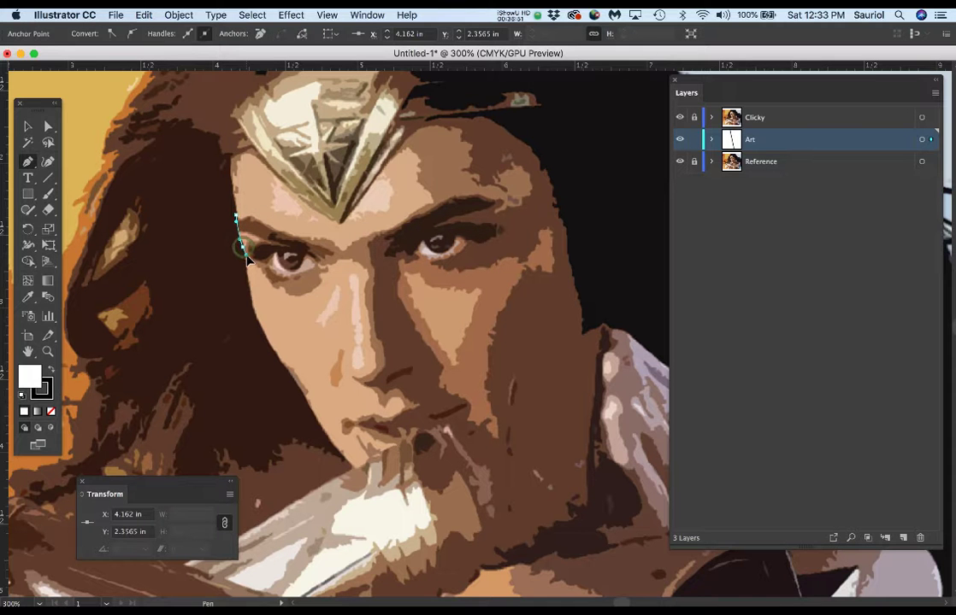
pyautogui.click(246, 280)
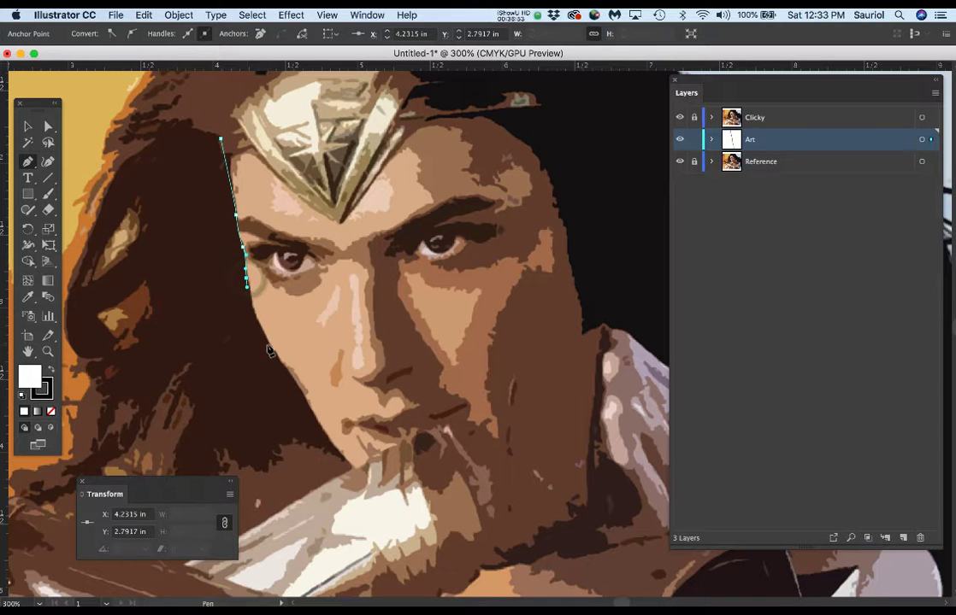
# Step: Continue the face outline along the cheek and jaw, past the mouth and onto the raised forearm
pyautogui.moveTo(271, 347); pyautogui.dragTo(283, 362)
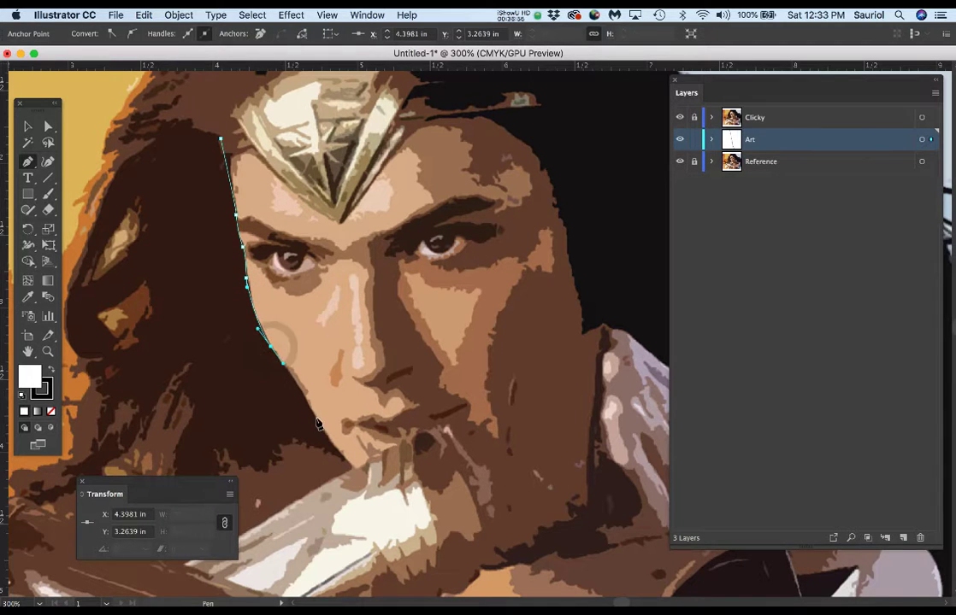
pyautogui.click(301, 390)
pyautogui.click(316, 418)
pyautogui.click(333, 449)
pyautogui.click(364, 477)
pyautogui.click(379, 490)
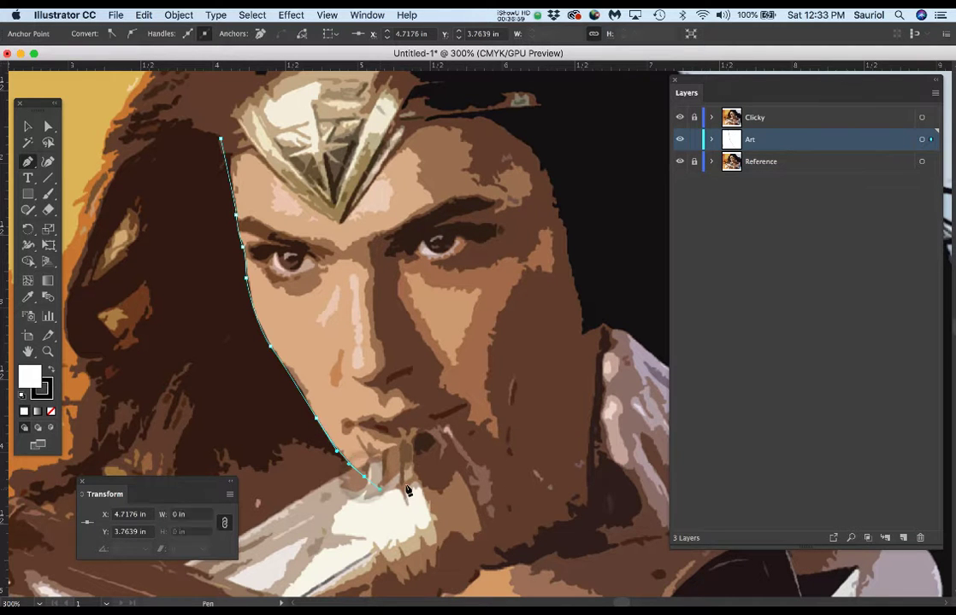
# Step: Curve the face outline around the hidden chin and up the shaded jaw to just above the raised hand
pyautogui.scroll(-5, 599, 498)
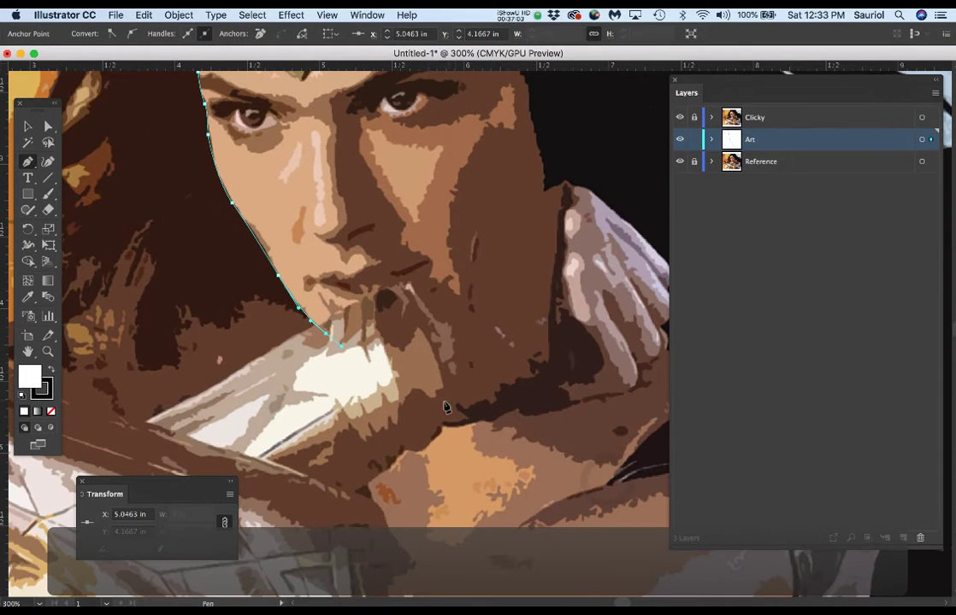
pyautogui.moveTo(423, 389); pyautogui.dragTo(442, 396)
pyautogui.moveTo(497, 337); pyautogui.dragTo(527, 288)
pyautogui.scroll(4, 513, 294)
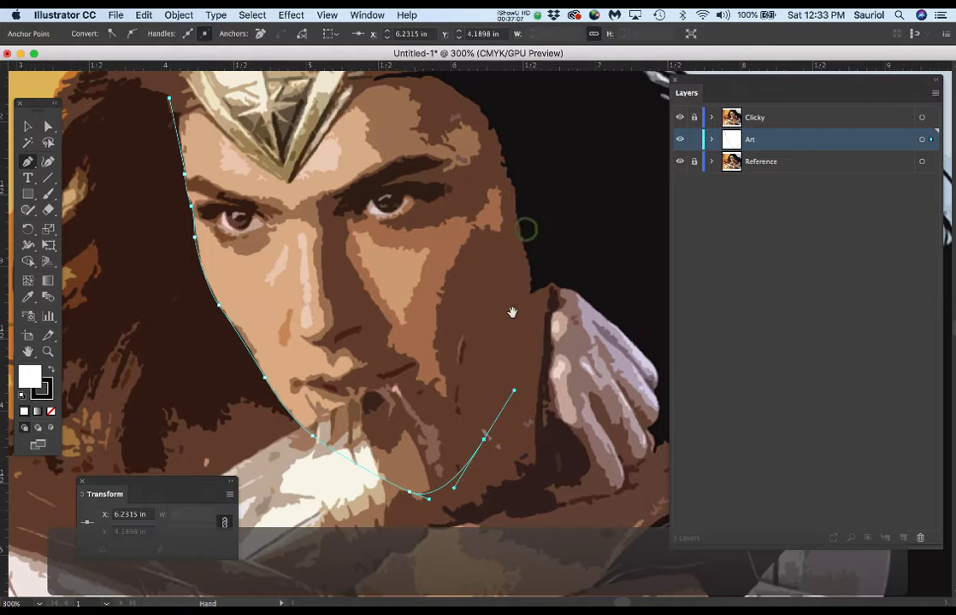
pyautogui.moveTo(532, 280); pyautogui.dragTo(523, 225)
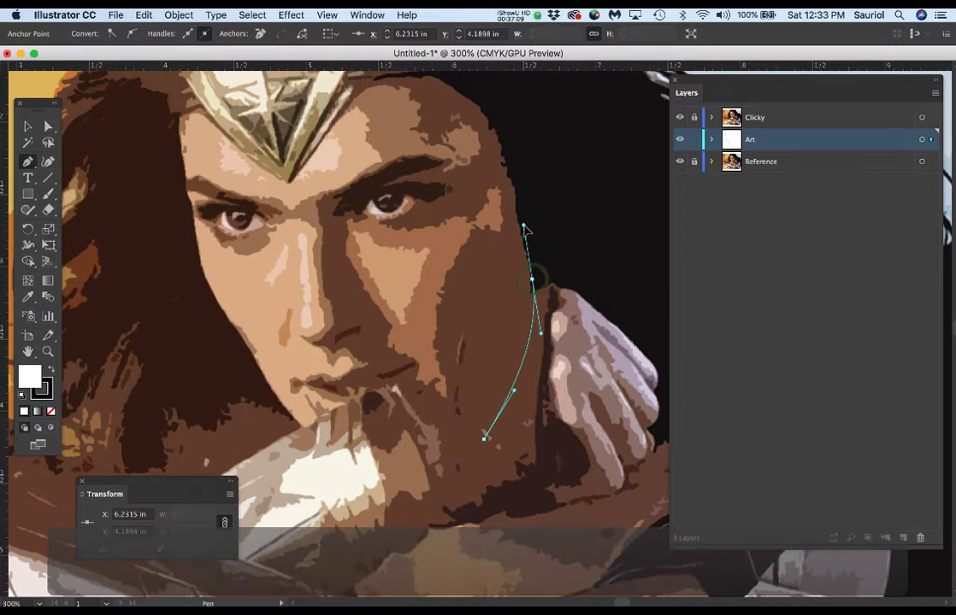
# Step: Trace the outline up the shaded side and over the forehead, close it at its start point and shift that anchor toward the tiara
pyautogui.moveTo(502, 152); pyautogui.dragTo(495, 134)
pyautogui.press('space')
pyautogui.moveTo(480, 194); pyautogui.dragTo(502, 339)
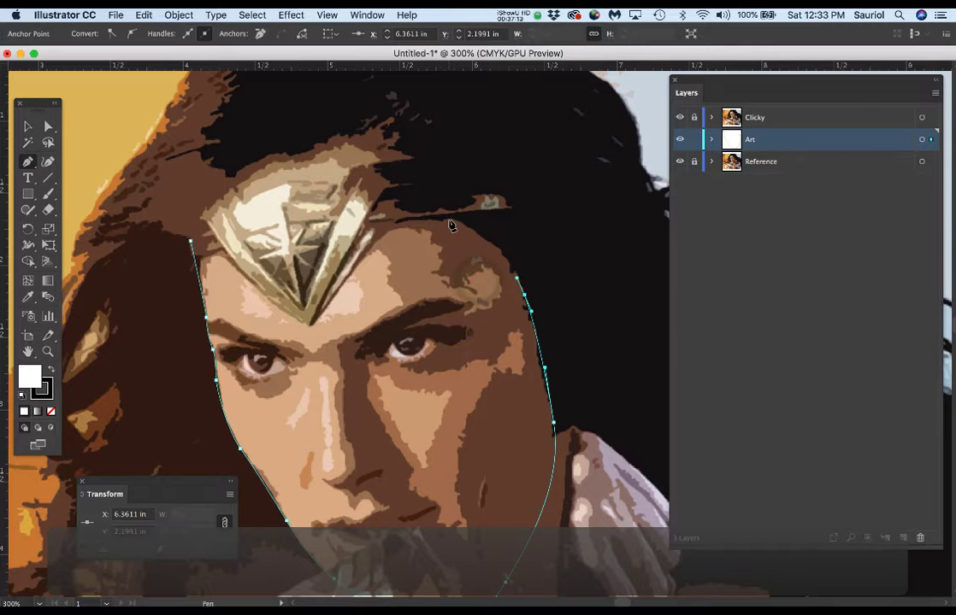
pyautogui.moveTo(451, 218); pyautogui.dragTo(391, 193)
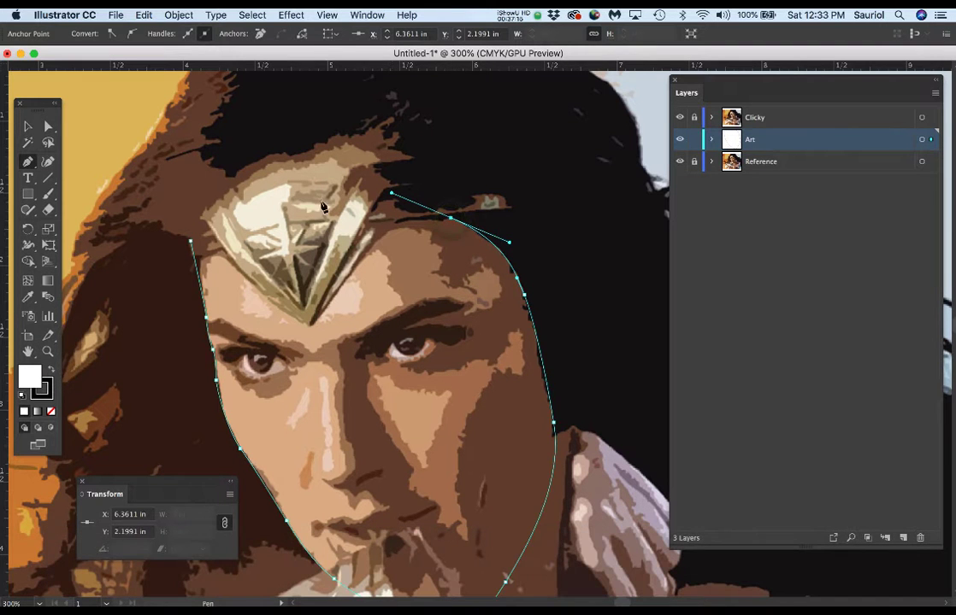
pyautogui.moveTo(190, 241); pyautogui.dragTo(168, 260)
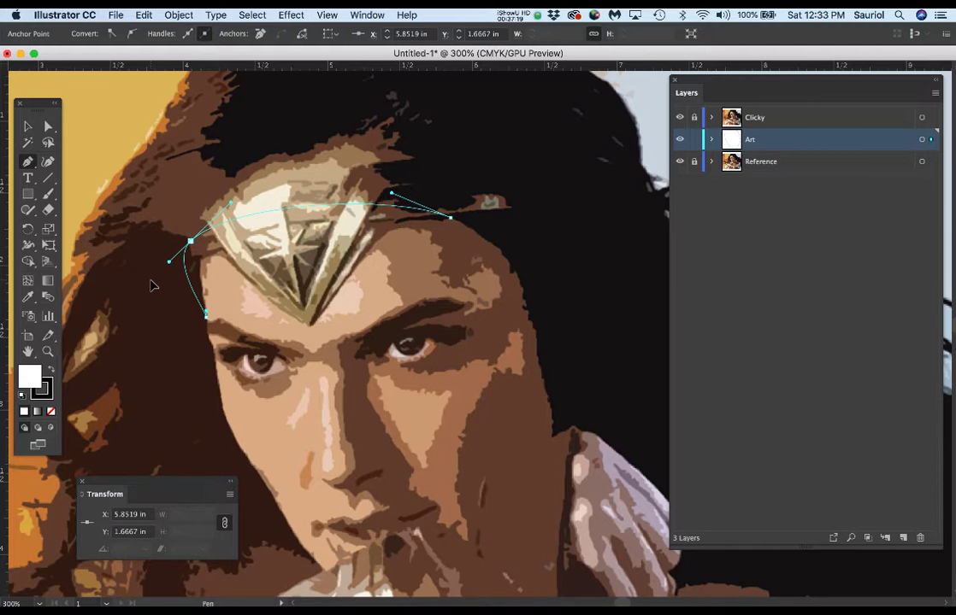
pyautogui.moveTo(195, 248); pyautogui.dragTo(211, 239)
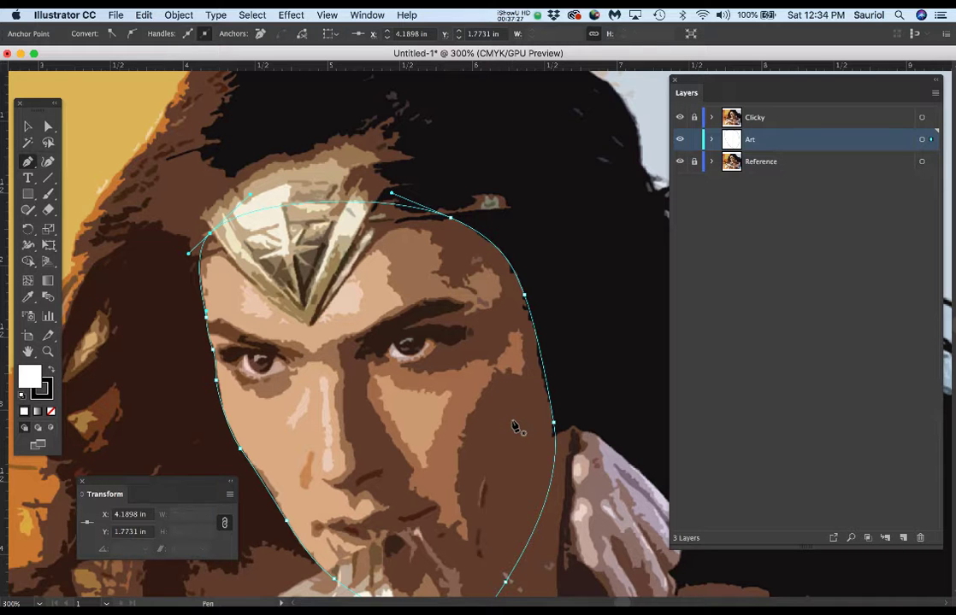
# Step: Expand the Art layer and rename the face path as Face1
pyautogui.scroll(-1, 510, 413)
pyautogui.moveTo(508, 389); pyautogui.dragTo(487, 305)
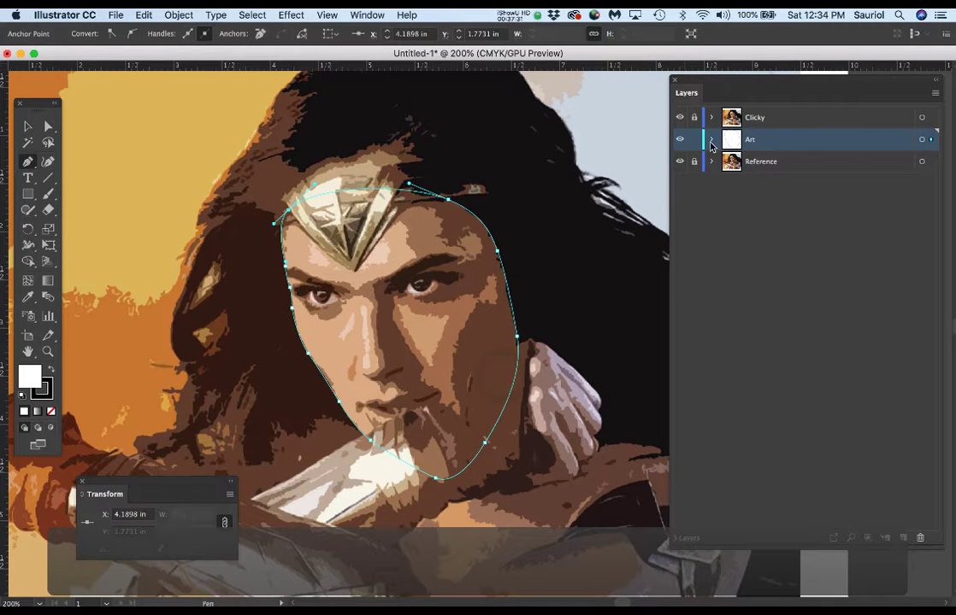
pyautogui.click(712, 141)
pyautogui.doubleClick(767, 162)
pyautogui.write('Face1')
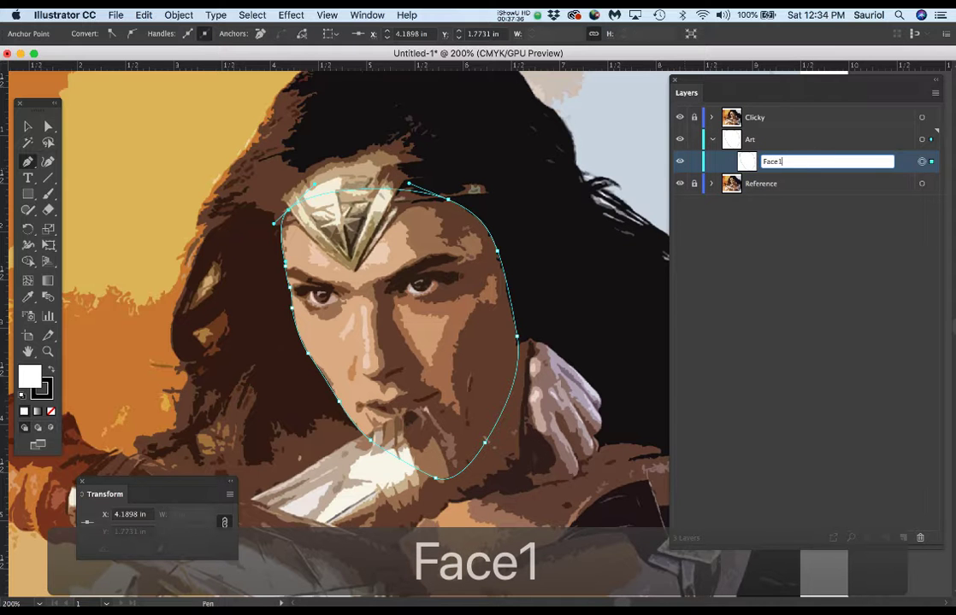
pyautogui.press('Return')
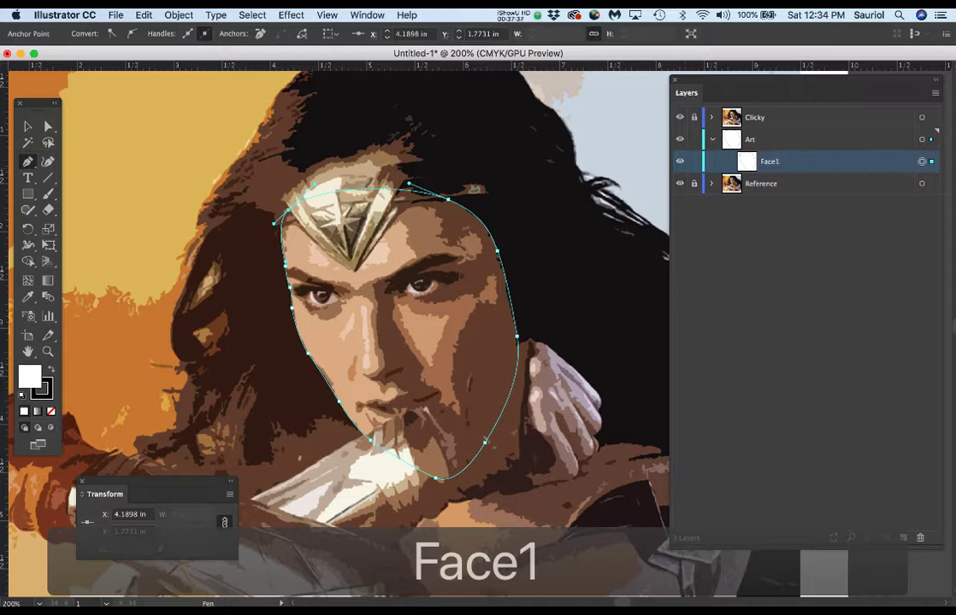
# Step: Hide the Clicky layer, remove the stroke from Face1 and make its fill active
pyautogui.click(679, 120)
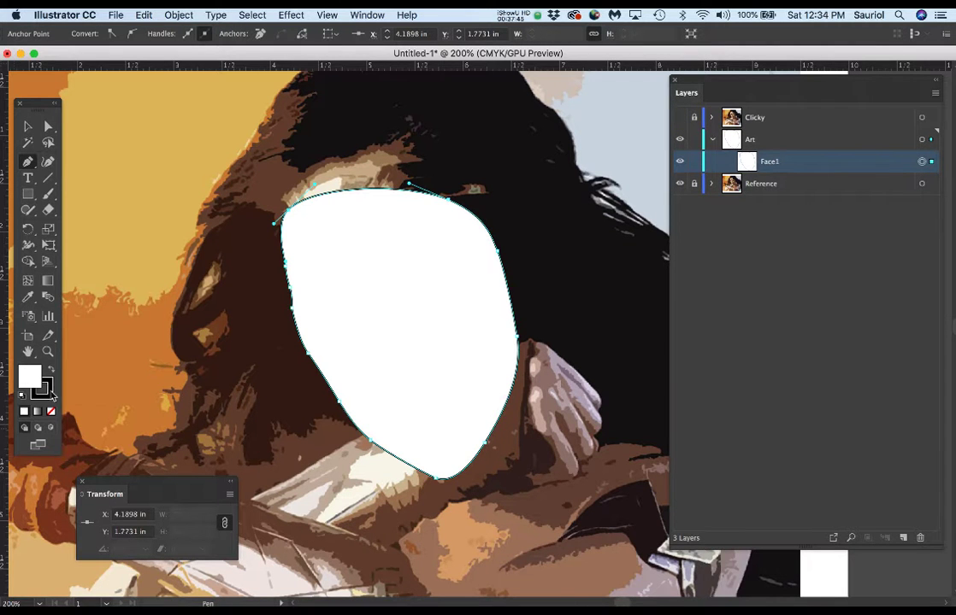
pyautogui.click(43, 392)
pyautogui.click(51, 413)
pyautogui.click(30, 376)
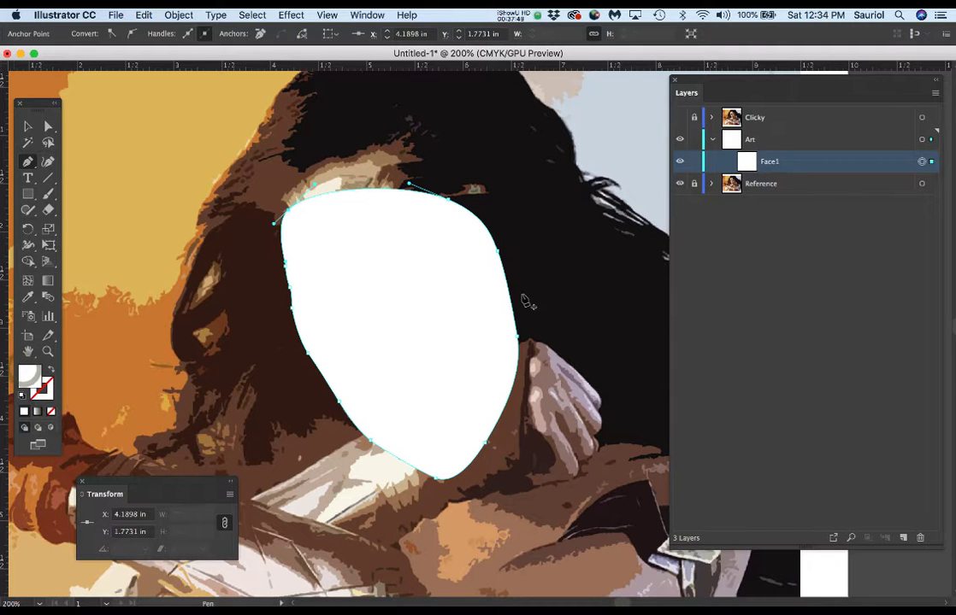
# Step: Show the Clicky layer and fill Face1 with the dark brown sampled from the shaded cheek using the Eyedropper
pyautogui.click(680, 118)
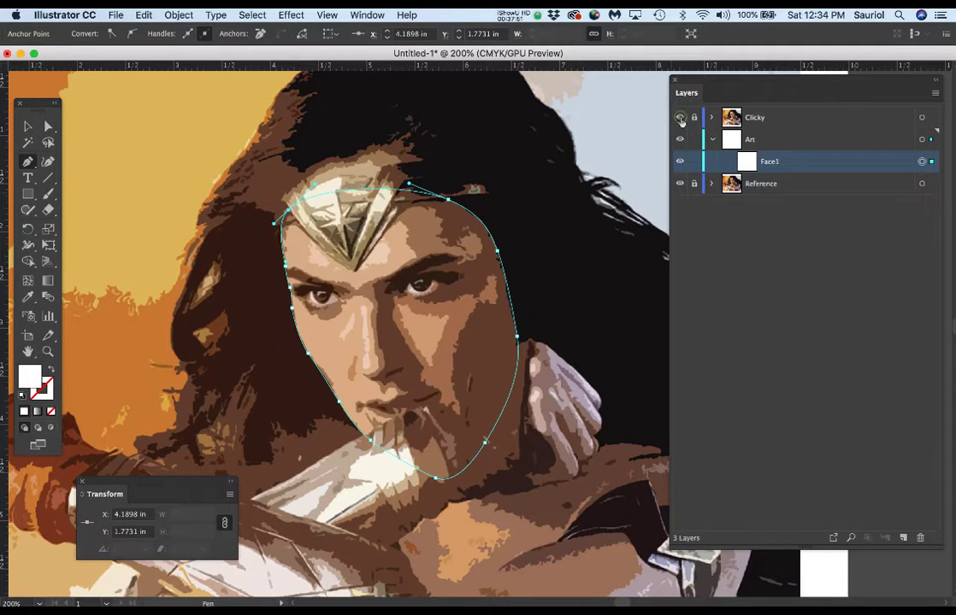
pyautogui.press('i')
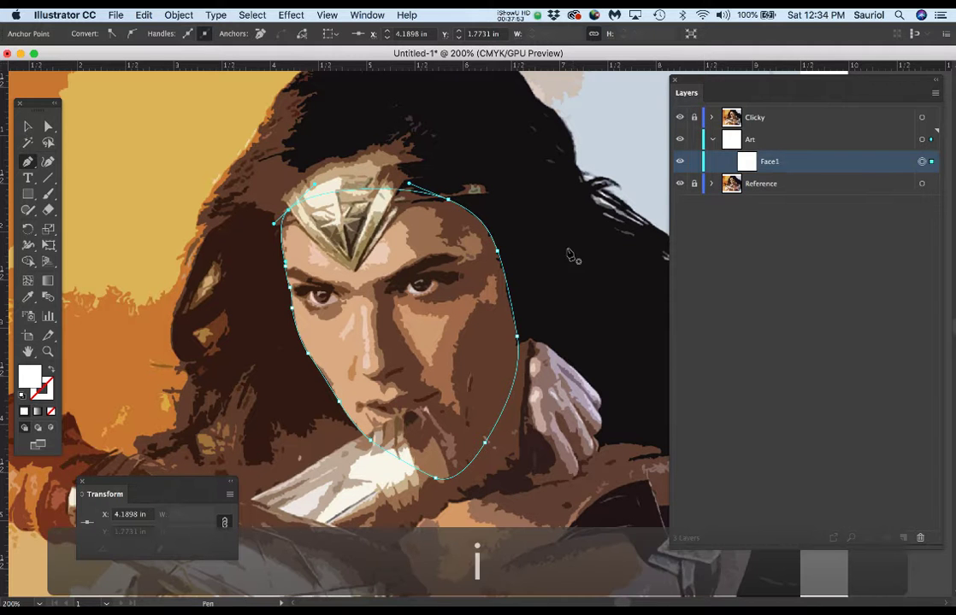
pyautogui.click(492, 336)
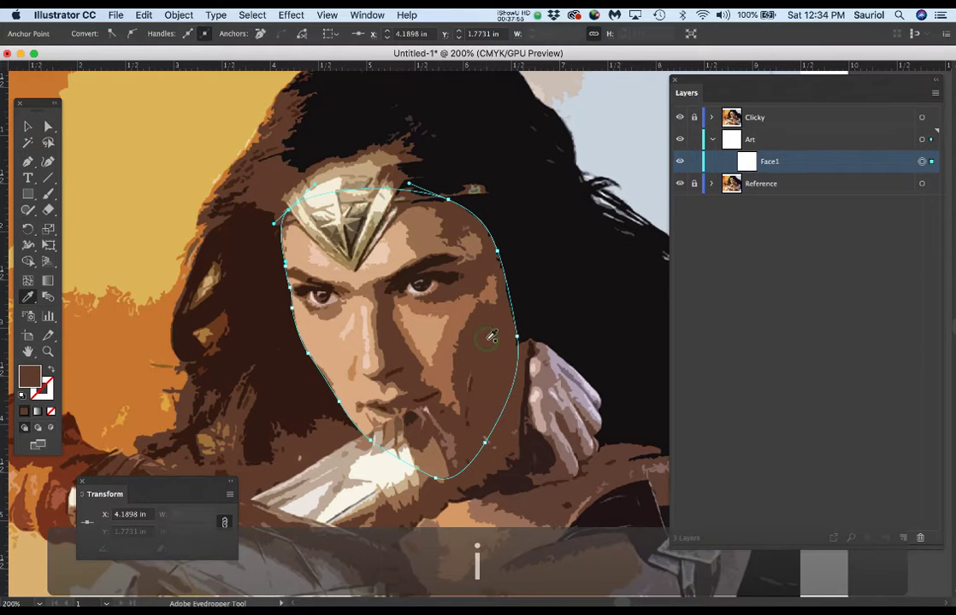
# Step: Hide the Clicky layer to check the face fill, lock Face1 and show Clicky again
pyautogui.click(681, 118)
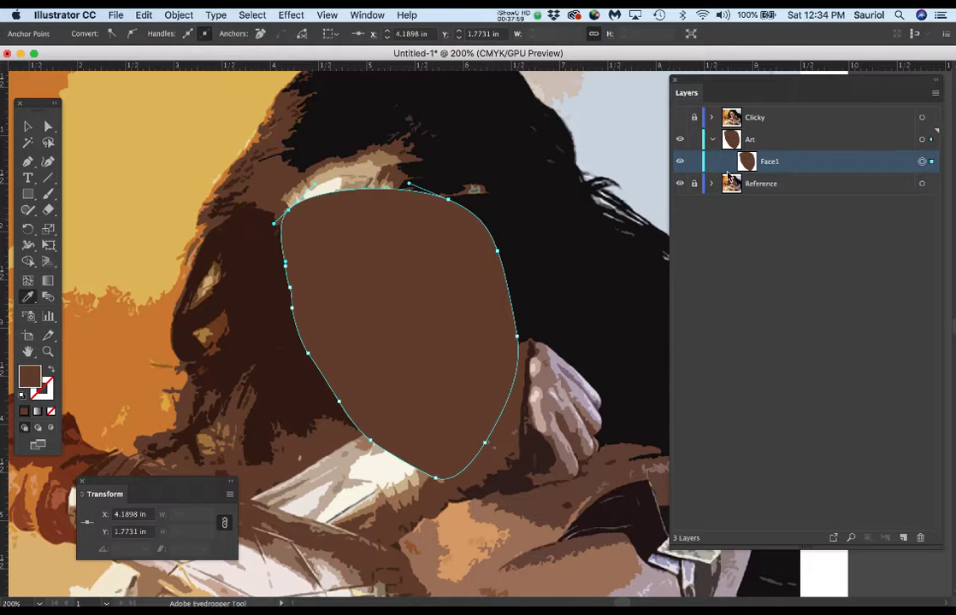
pyautogui.click(693, 162)
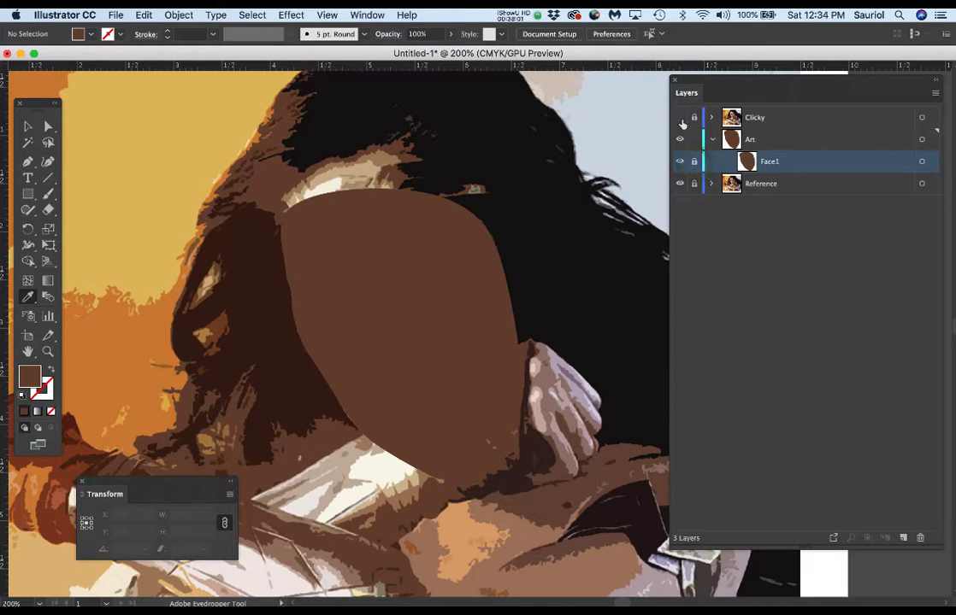
pyautogui.click(681, 119)
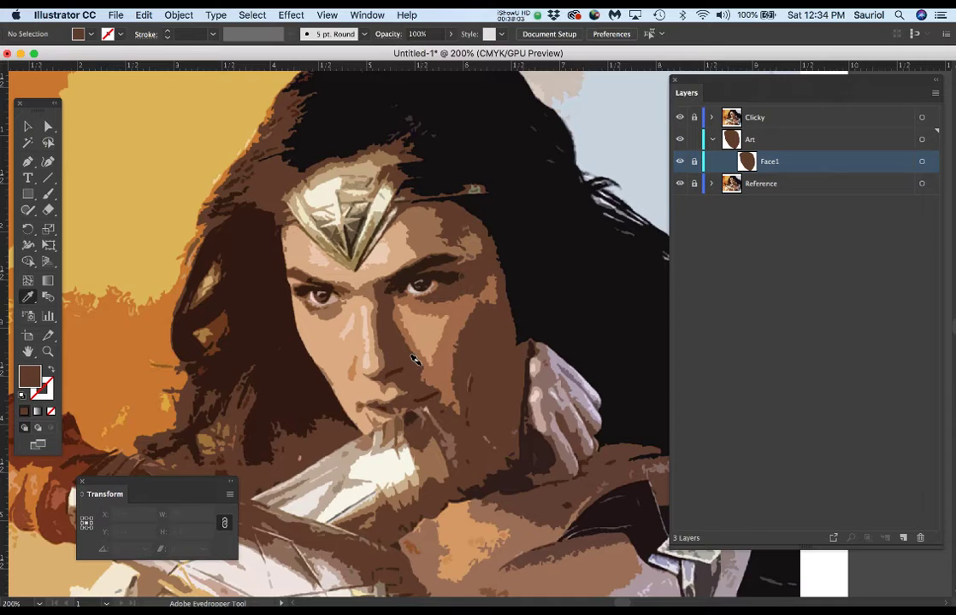
# Step: Start a Pen path for the mid-brown cheek area below the shaded eye and trace its edge beside the nose to the mouth corner
pyautogui.scroll(2, 424, 360)
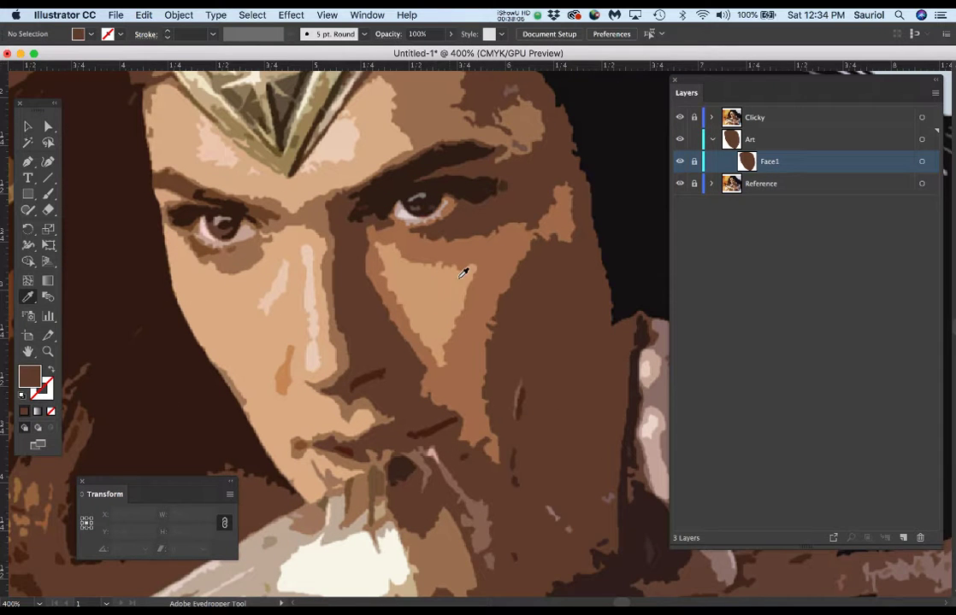
pyautogui.press('p')
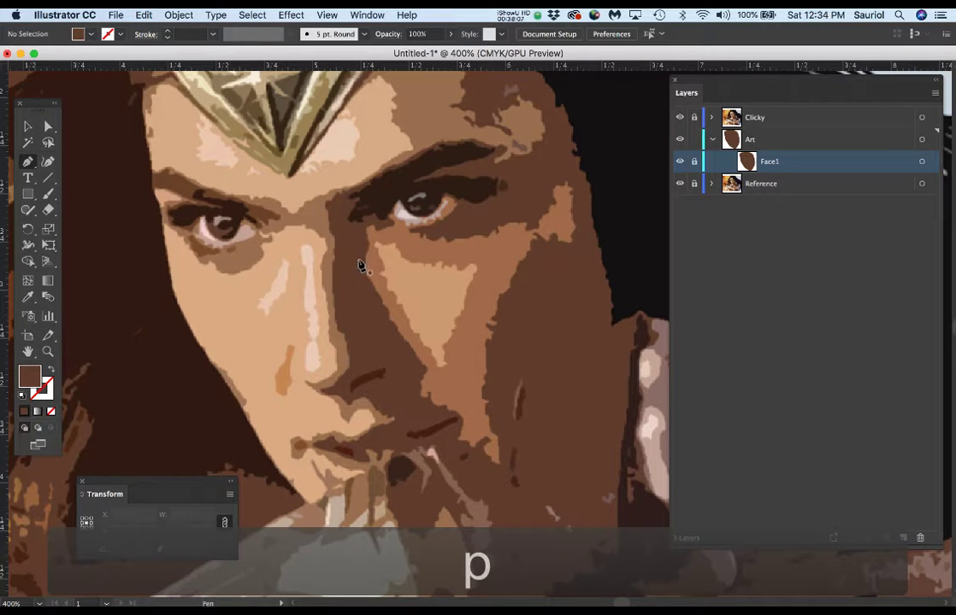
pyautogui.moveTo(367, 233); pyautogui.dragTo(366, 272)
pyautogui.moveTo(389, 315); pyautogui.dragTo(418, 361)
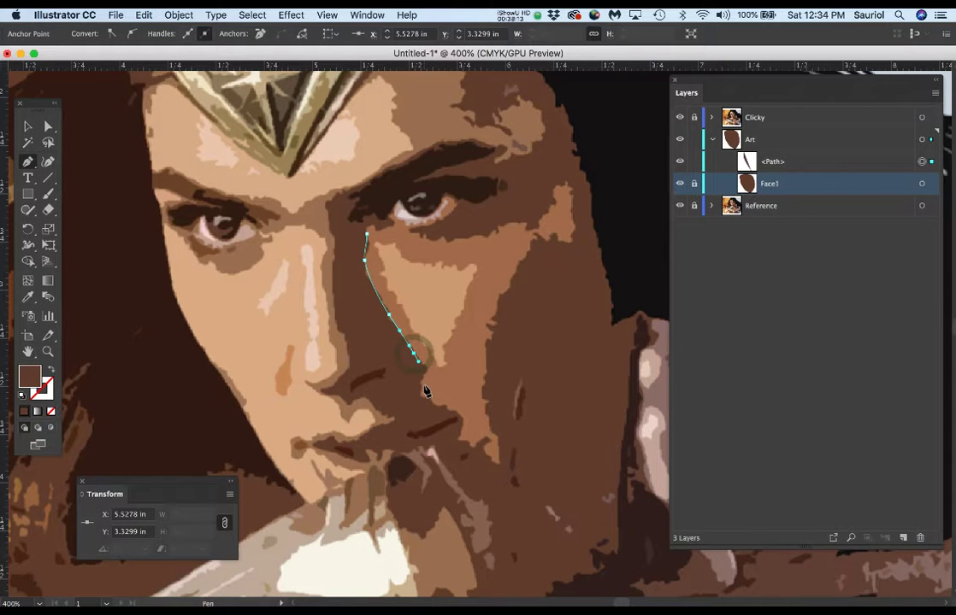
pyautogui.click(417, 392)
pyautogui.moveTo(427, 403); pyautogui.dragTo(462, 427)
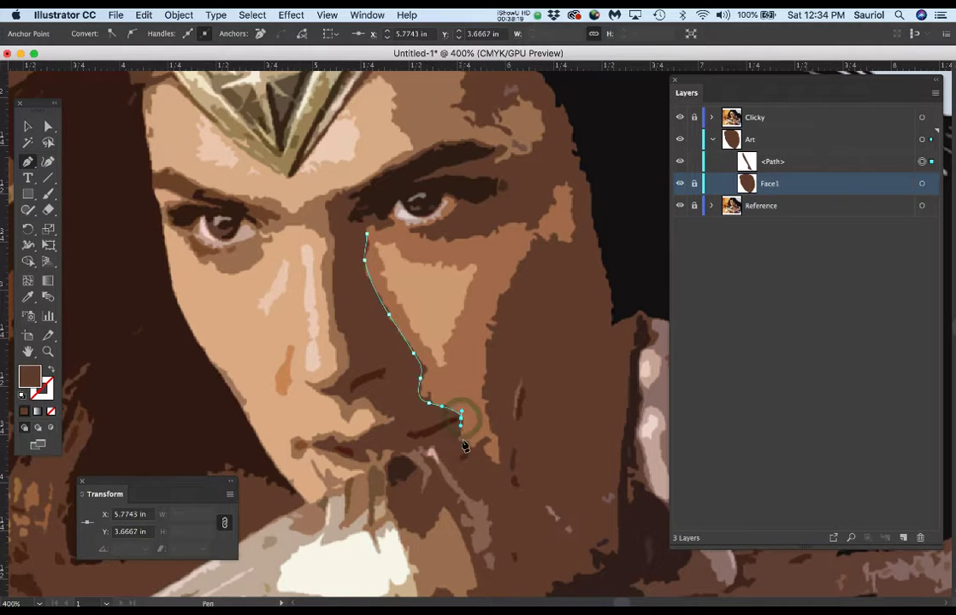
# Step: Continue the cheek path up its outer edge, around the temple and back beneath the shaded eye to close the shape
pyautogui.moveTo(479, 453); pyautogui.dragTo(495, 422)
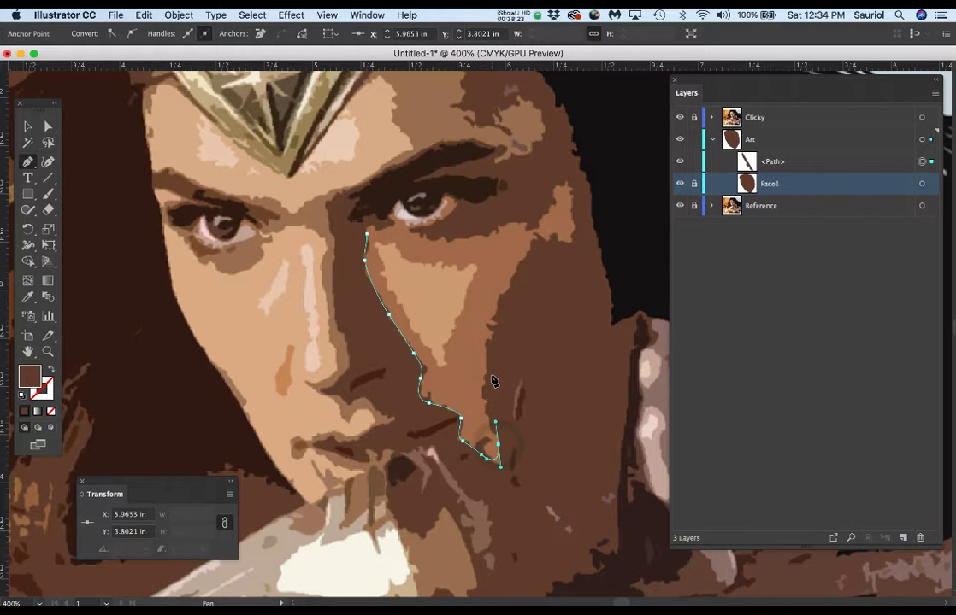
pyautogui.moveTo(489, 353); pyautogui.dragTo(495, 308)
pyautogui.moveTo(518, 269); pyautogui.dragTo(551, 193)
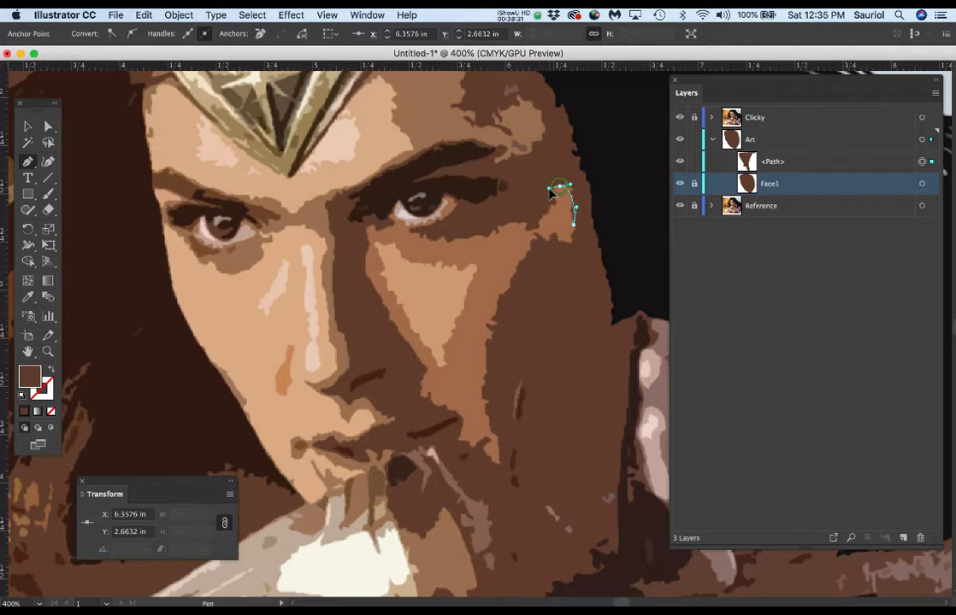
pyautogui.click(532, 222)
pyautogui.moveTo(518, 228); pyautogui.dragTo(465, 233)
pyautogui.moveTo(423, 234); pyautogui.dragTo(365, 246)
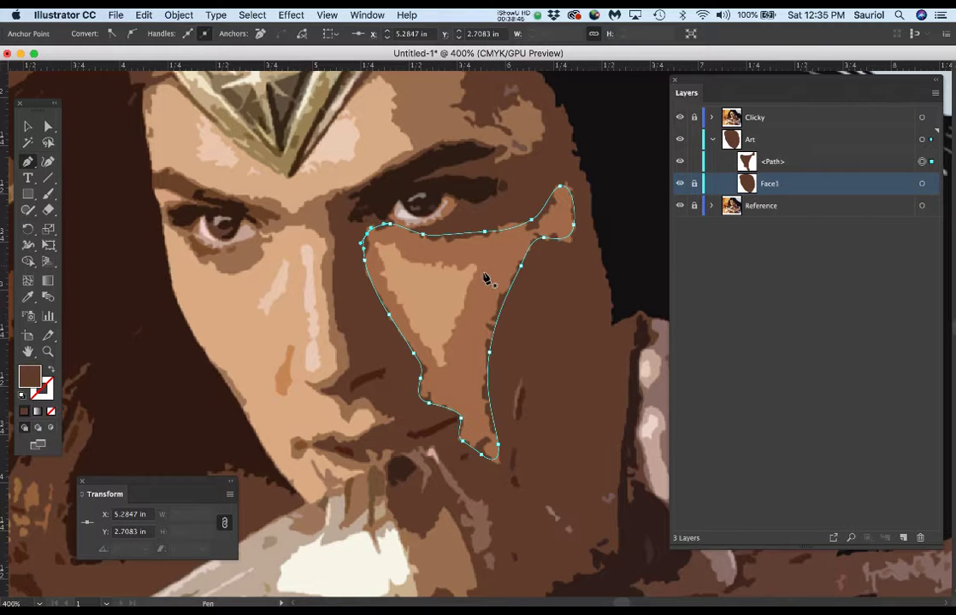
# Step: Fill the cheek shape with the mid-brown sampled from the reference cheek, then hide the Clicky layer and deselect to check it
pyautogui.press('i')
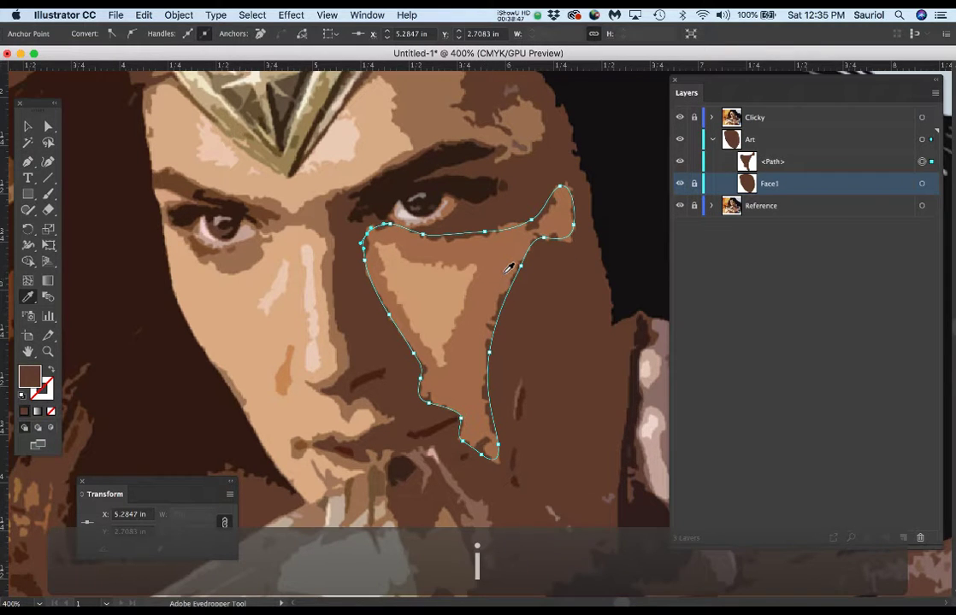
pyautogui.click(505, 247)
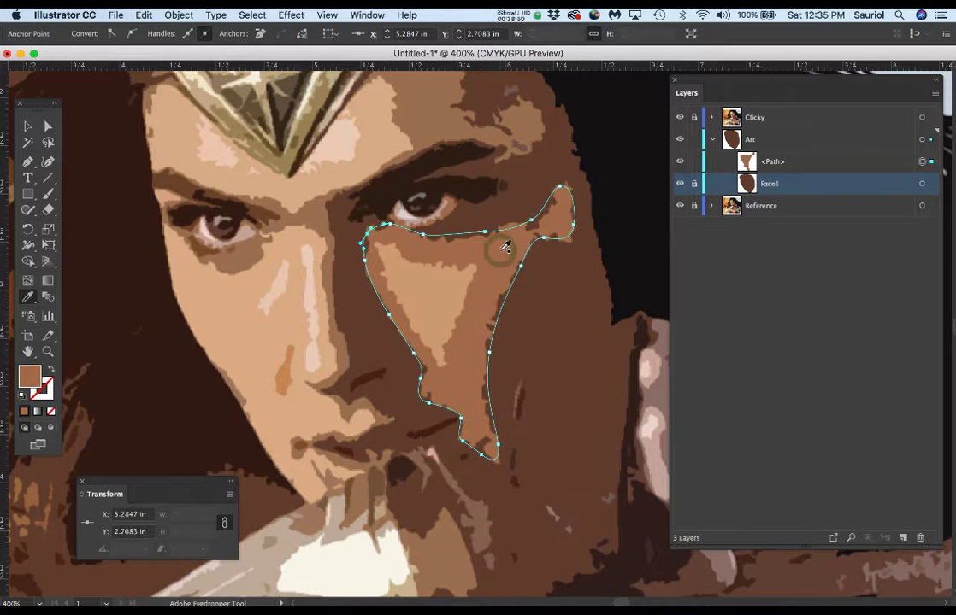
pyautogui.click(679, 118)
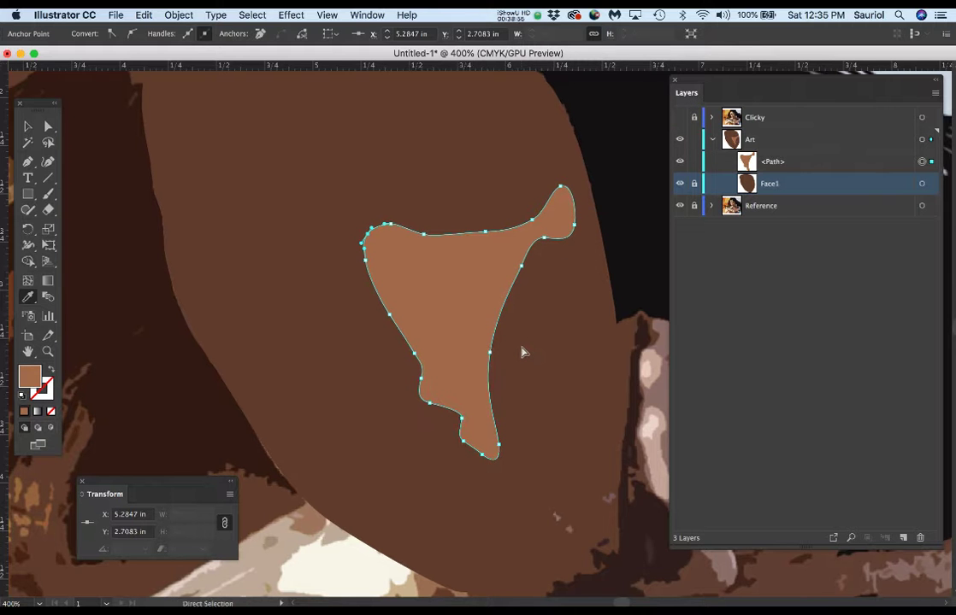
pyautogui.press('space')
pyautogui.moveTo(628, 238); pyautogui.dragTo(605, 259)
pyautogui.press('a')
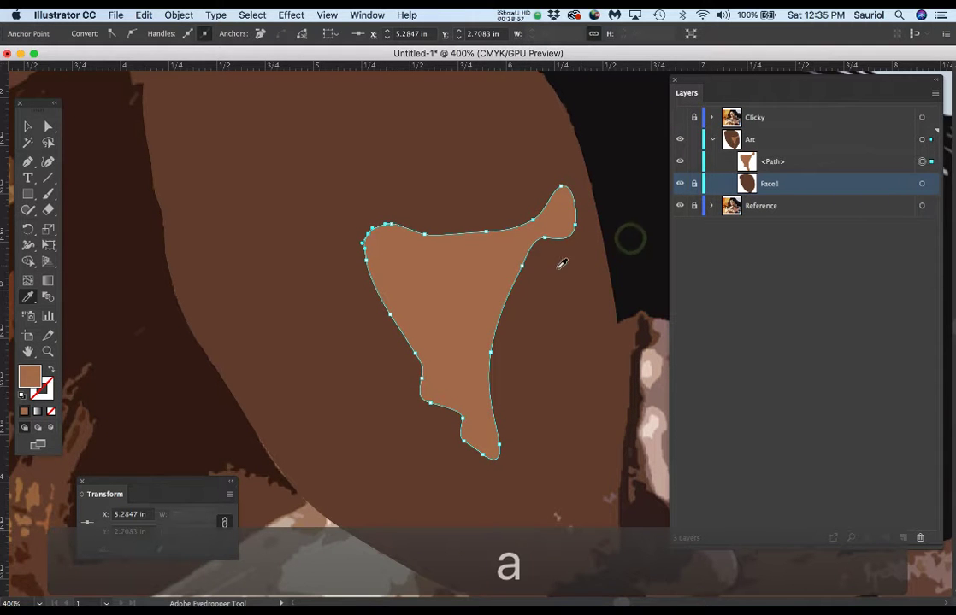
pyautogui.click(627, 249)
pyautogui.scroll(-2, 547, 297)
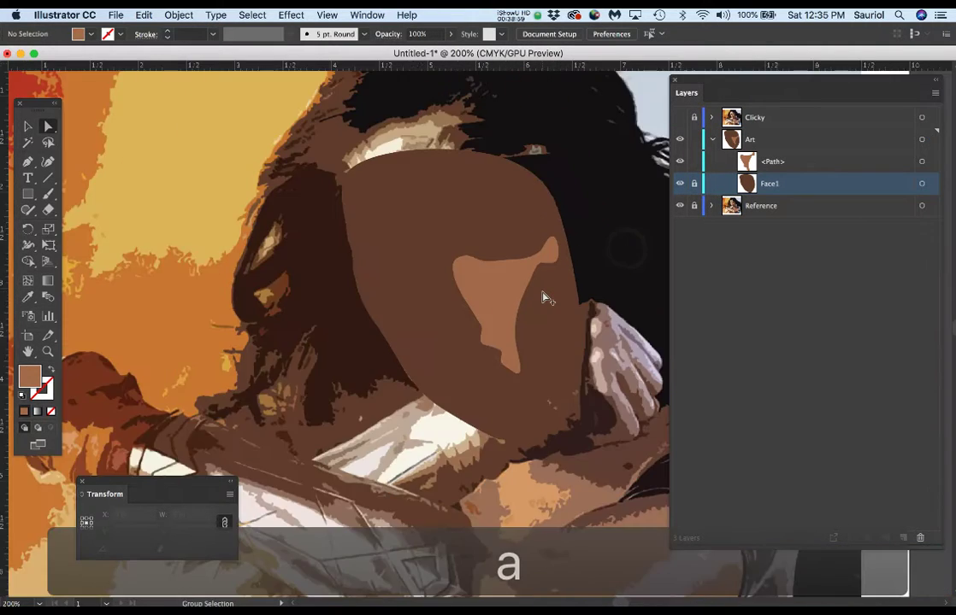
# Step: Hide the Reference layer and toggle the Clicky layer to compare the drawn shapes with the image, leaving Clicky shown
pyautogui.click(680, 207)
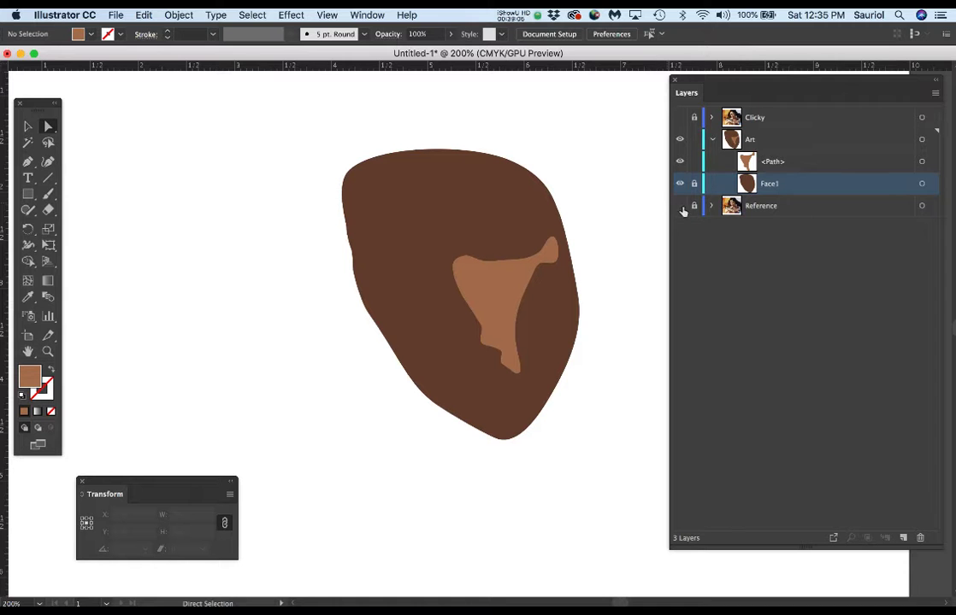
pyautogui.click(680, 119)
pyautogui.click(681, 119)
pyautogui.click(681, 119)
pyautogui.click(680, 119)
pyautogui.click(681, 119)
pyautogui.click(680, 119)
pyautogui.click(680, 119)
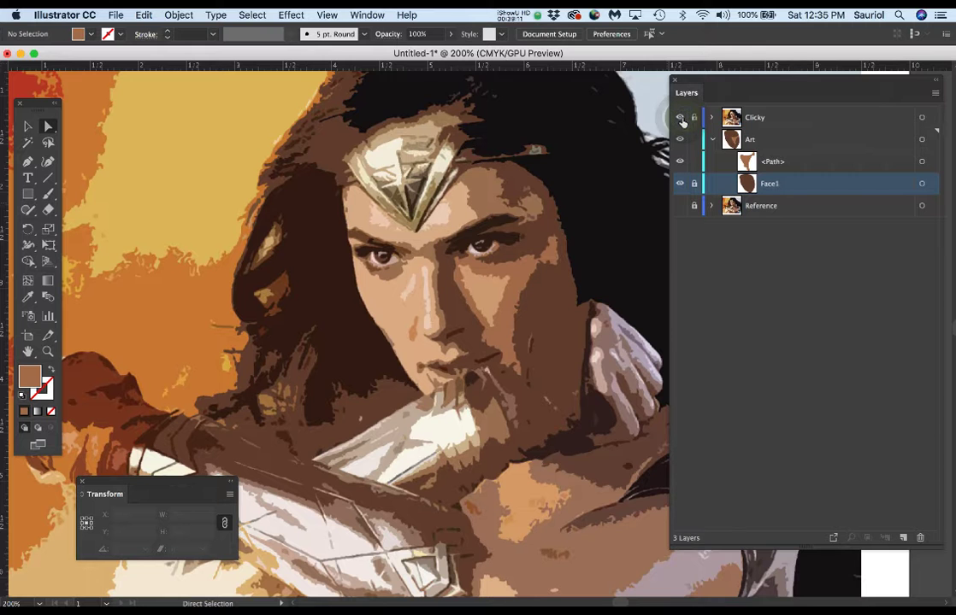
# Step: Save the document in Illustrator CC format, naming the file with the author's surname followed by _WonderWomanVector1
pyautogui.press('super+s')
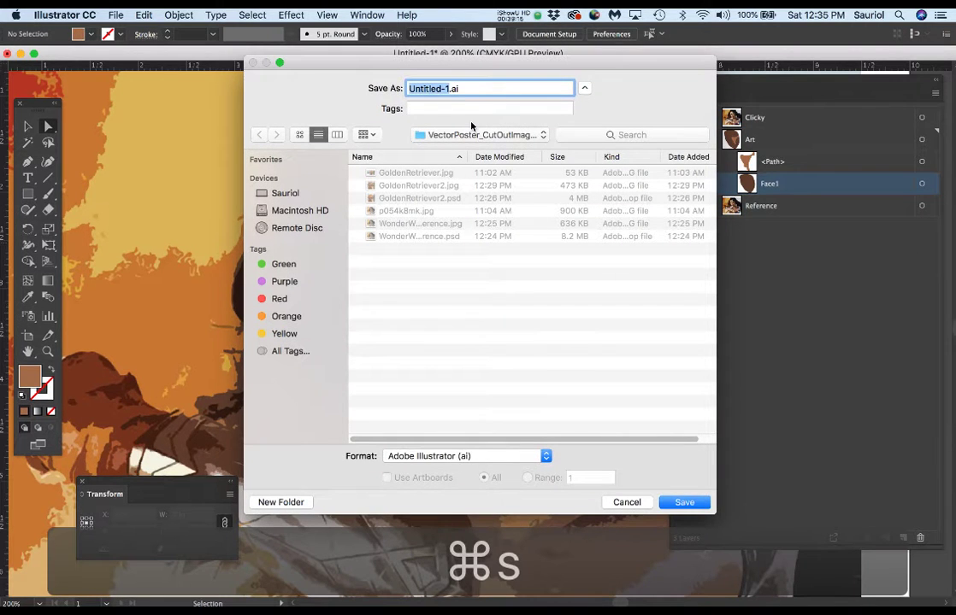
pyautogui.write('Sauriol')
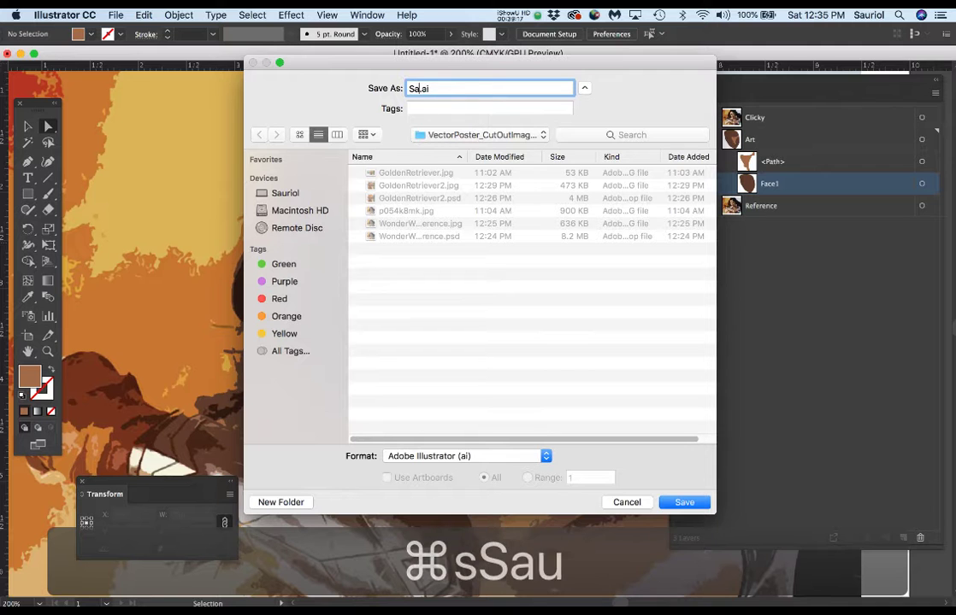
pyautogui.write('_')
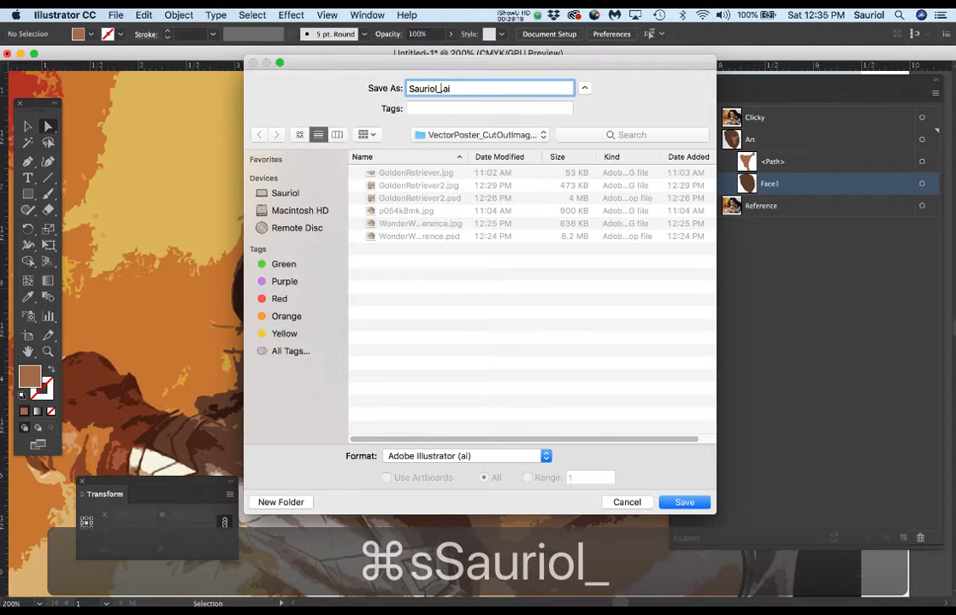
pyautogui.write('Wonder')
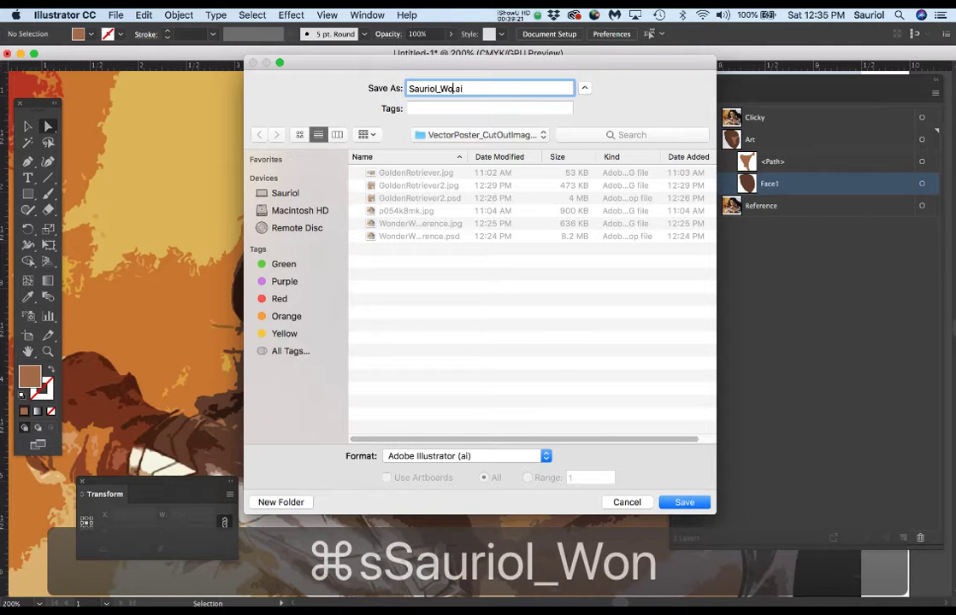
pyautogui.write('WomanV')
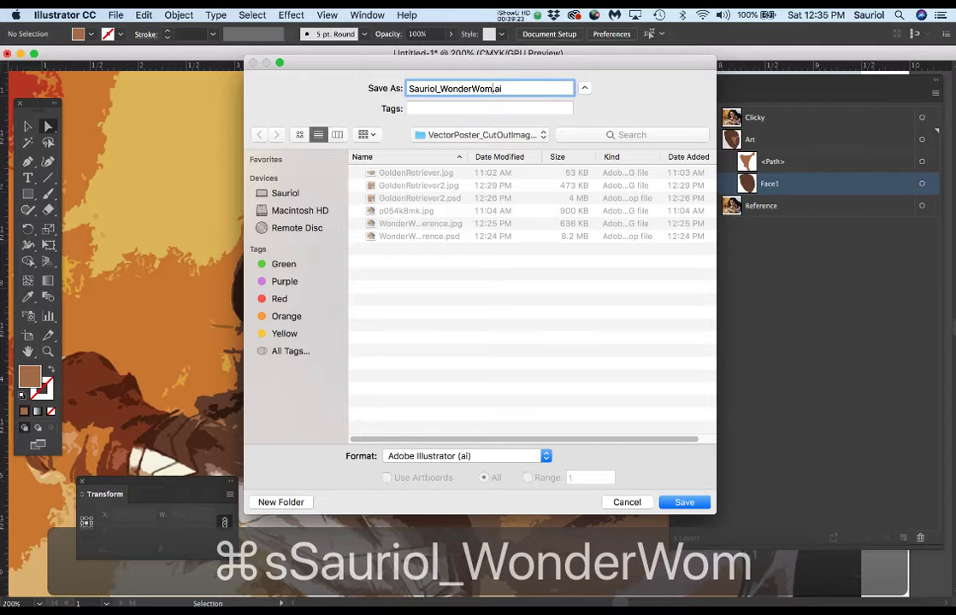
pyautogui.write('ector')
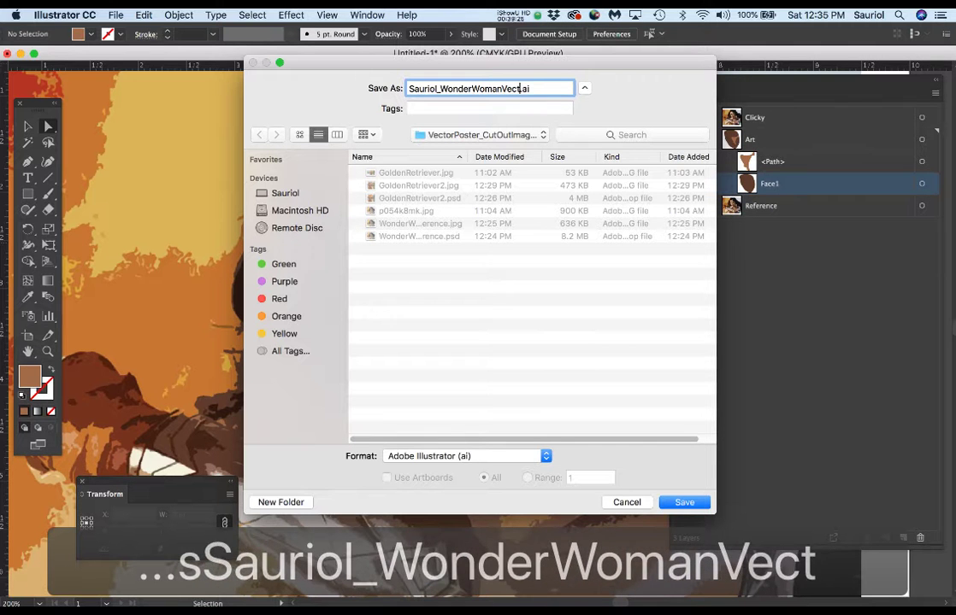
pyautogui.write('1')
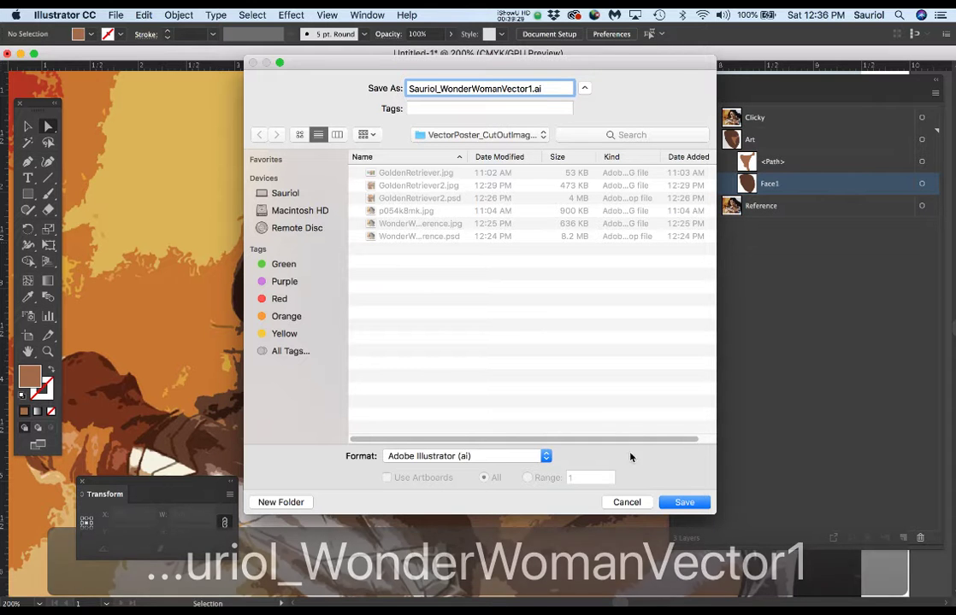
pyautogui.click(685, 502)
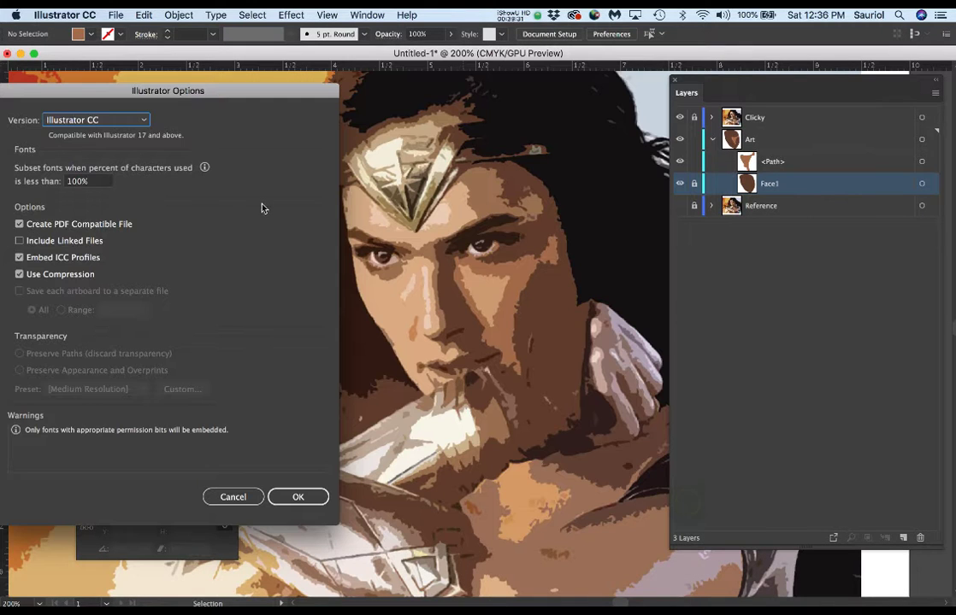
pyautogui.click(304, 500)
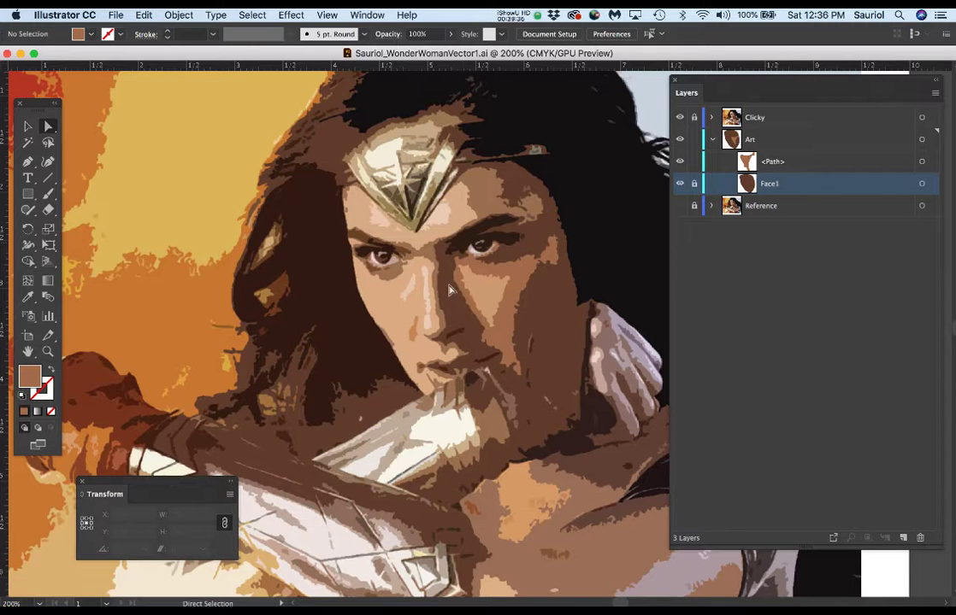
# Step: Unlock Face1 and group it with the cheek path on the Art layer
pyautogui.scroll(-2, 480, 259)
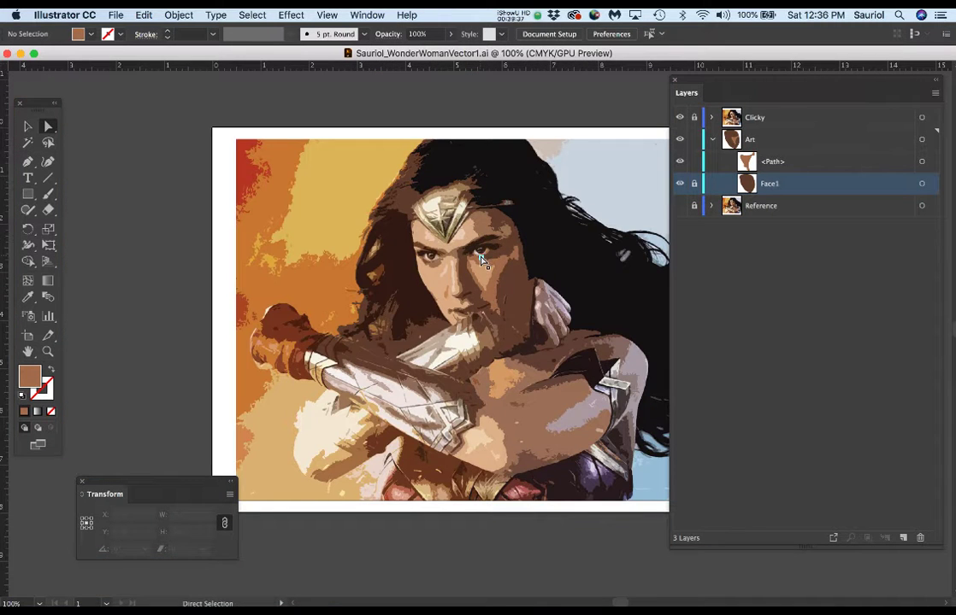
pyautogui.scroll(2, 507, 245)
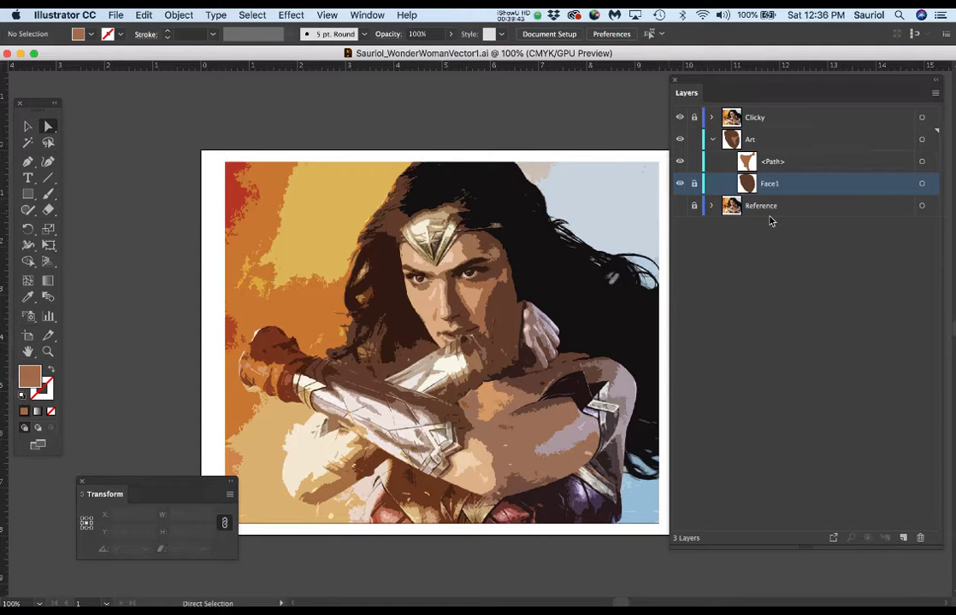
pyautogui.scroll(3, 331, 247)
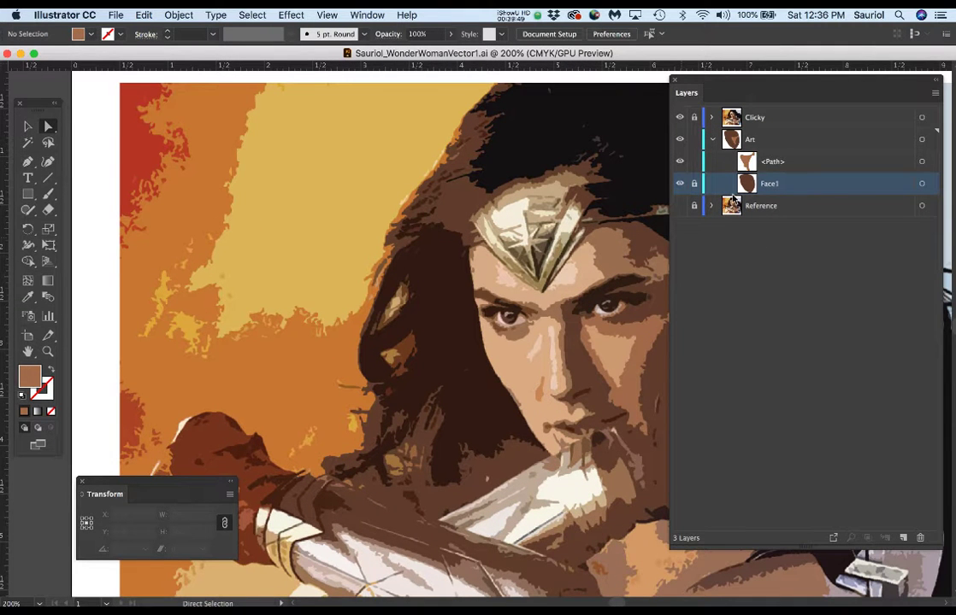
pyautogui.click(694, 185)
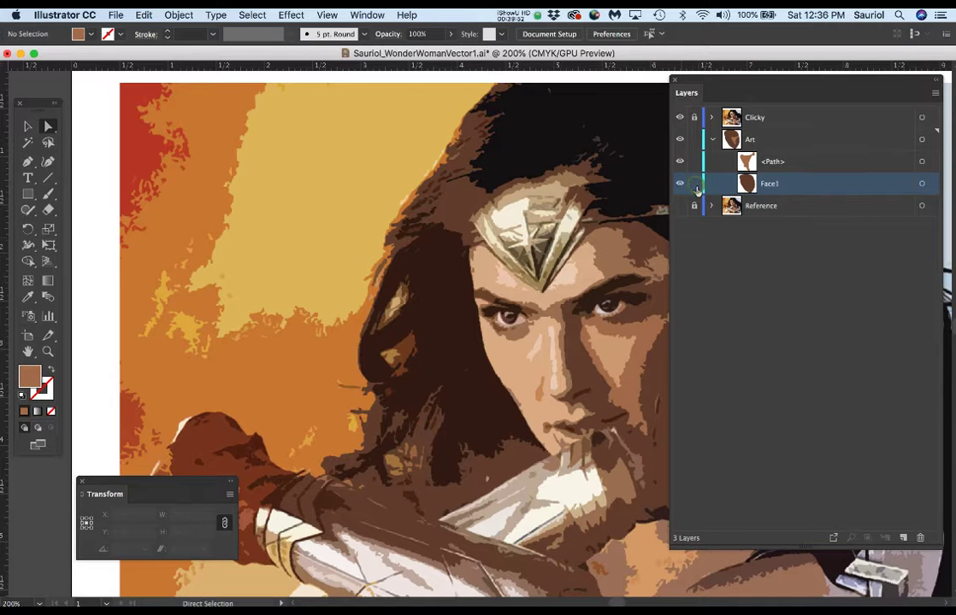
pyautogui.click(921, 162)
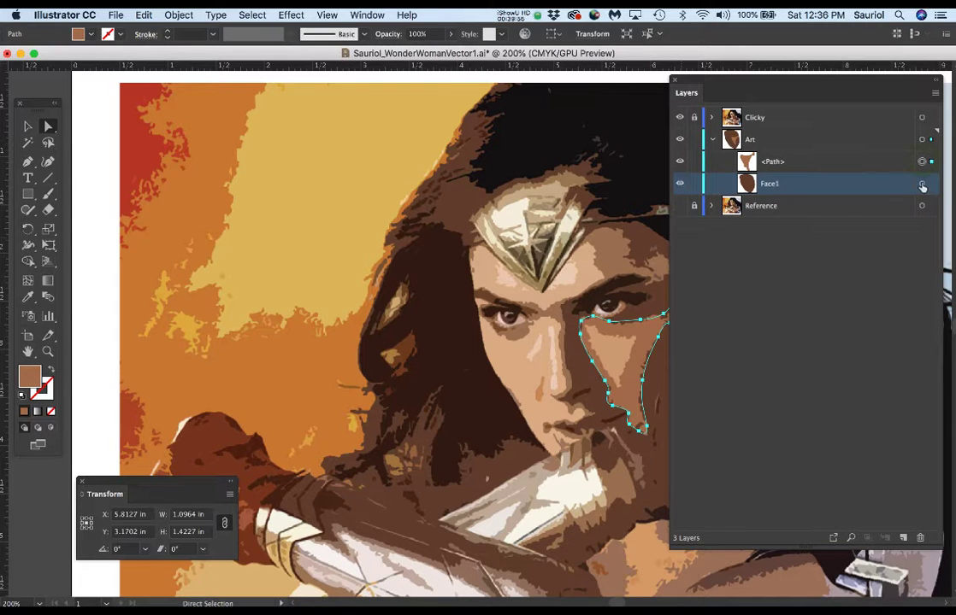
pyautogui.keyDown('shift'); pyautogui.click(921, 183); pyautogui.keyUp('shift')
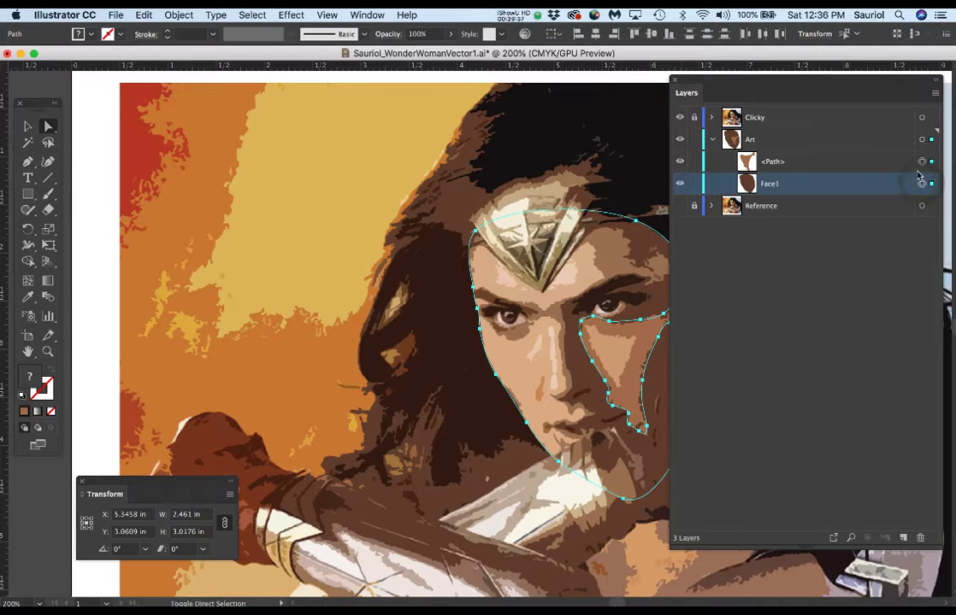
pyautogui.press('super+g')
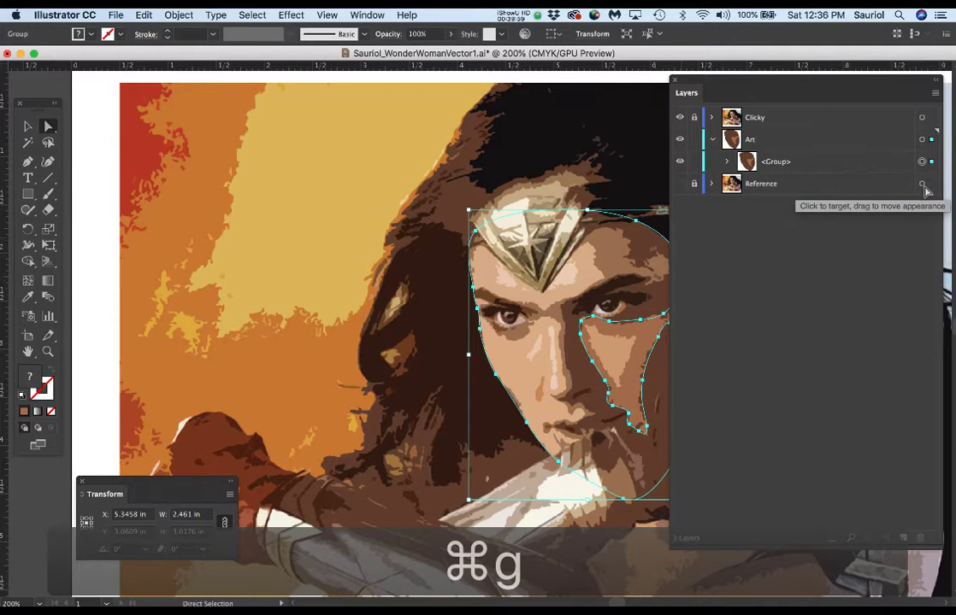
# Step: Name the new group FaceGroup, check its contents and make the Art layer active
pyautogui.doubleClick(773, 162)
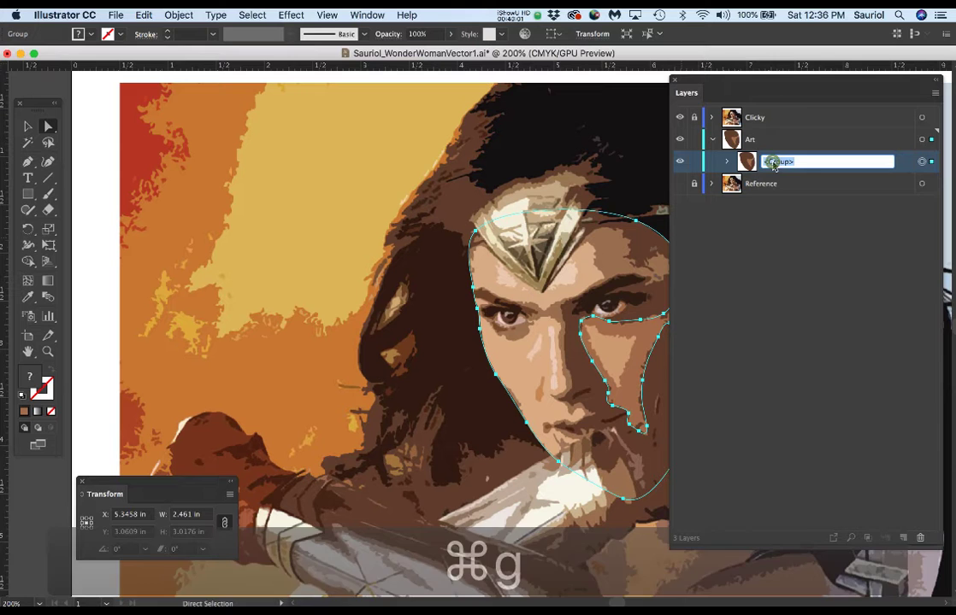
pyautogui.write('Face')
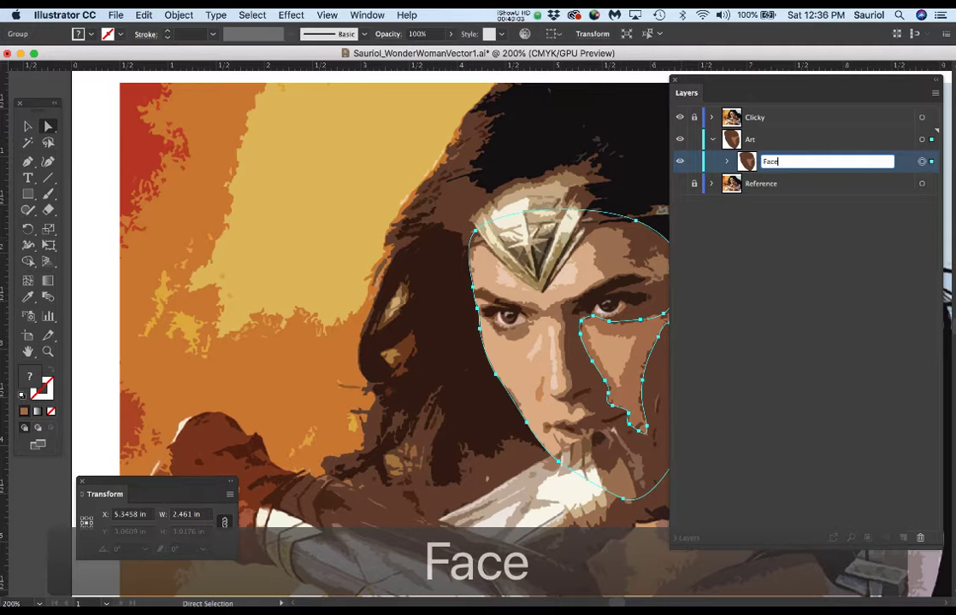
pyautogui.write('Group')
pyautogui.press('Return')
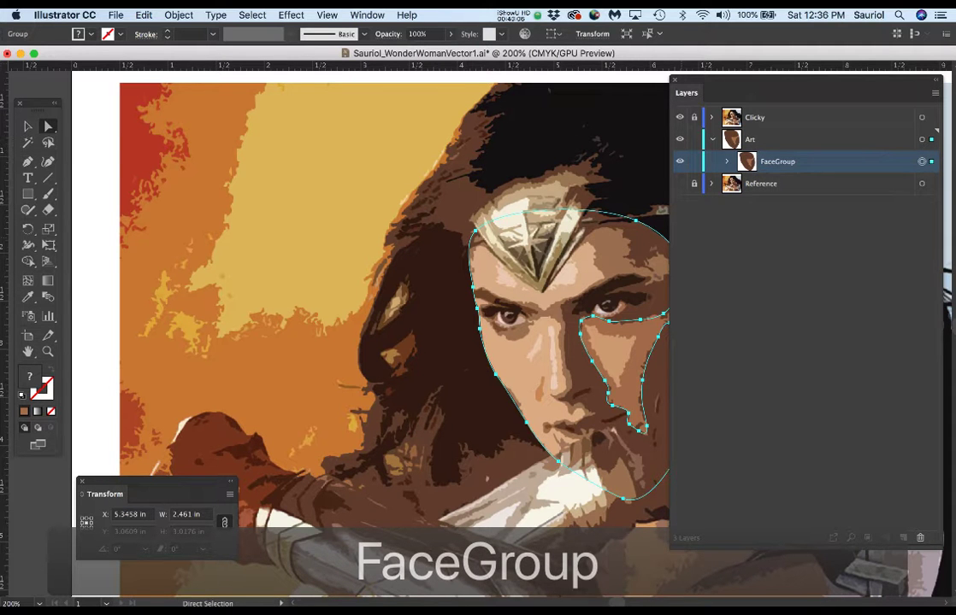
pyautogui.click(726, 162)
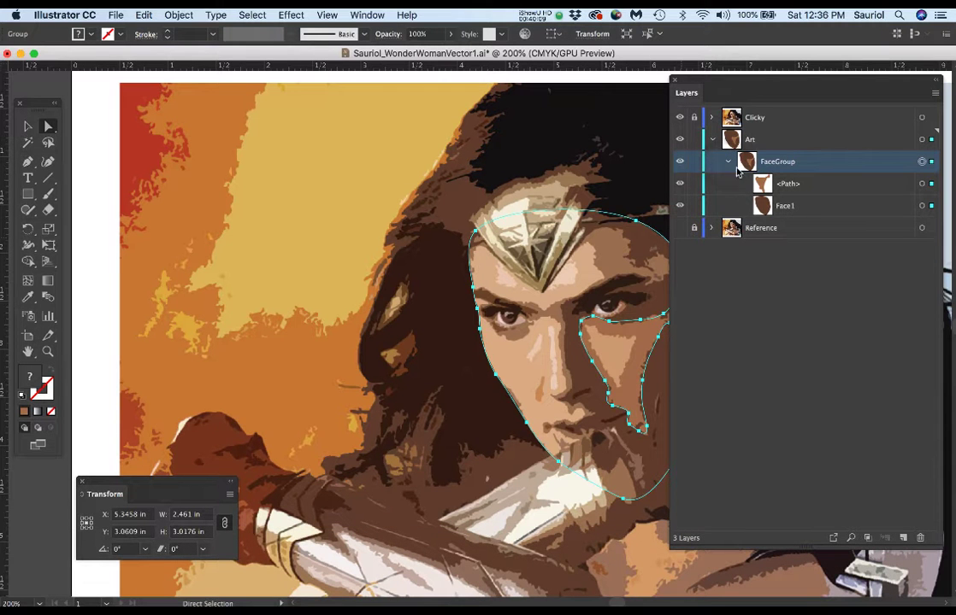
pyautogui.click(727, 163)
pyautogui.click(761, 141)
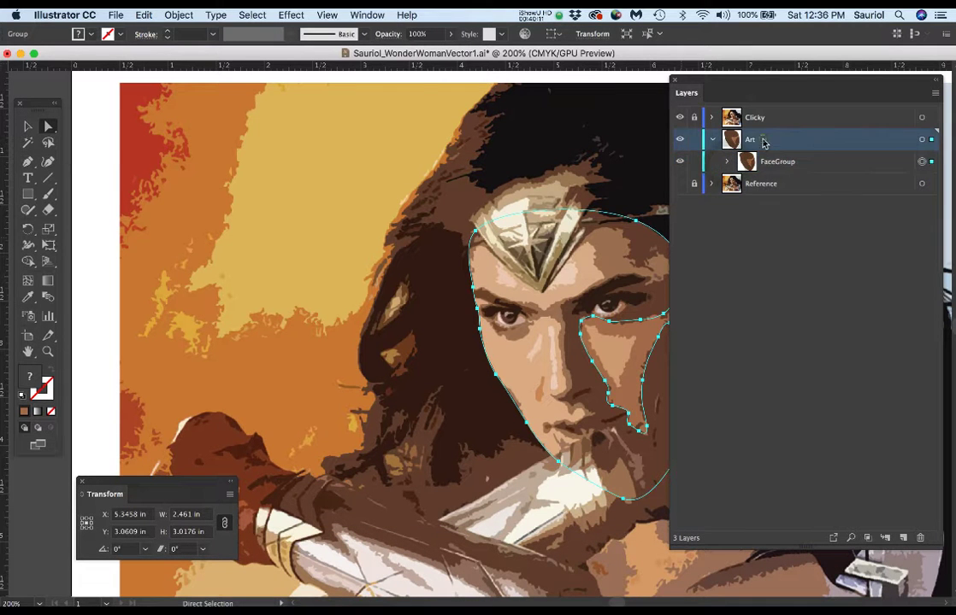
# Step: Activate the Magic Wand tool, unlock the Clicky layer and select its linked image
pyautogui.moveTo(374, 222); pyautogui.dragTo(357, 241)
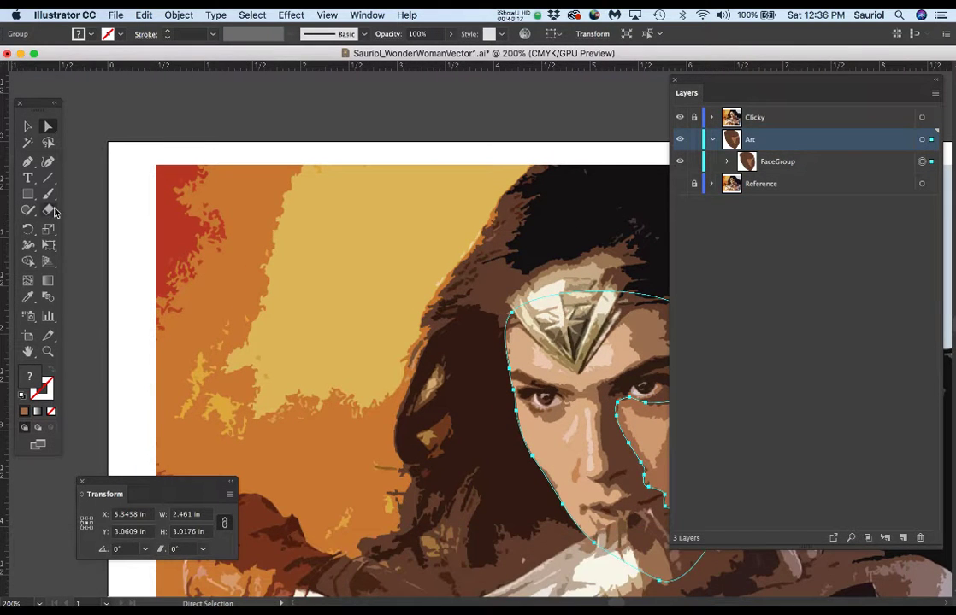
pyautogui.click(28, 142)
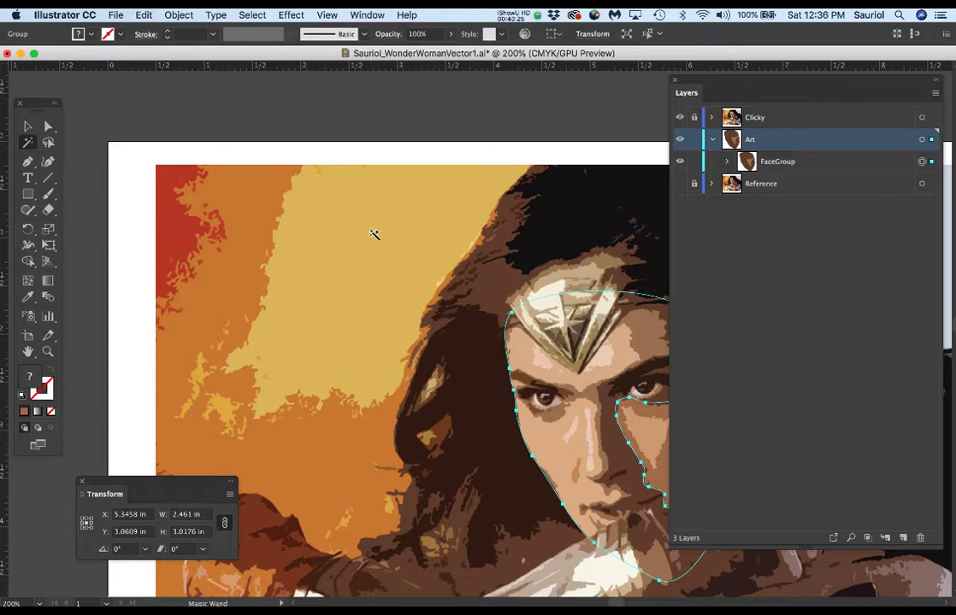
pyautogui.click(693, 117)
pyautogui.click(865, 119)
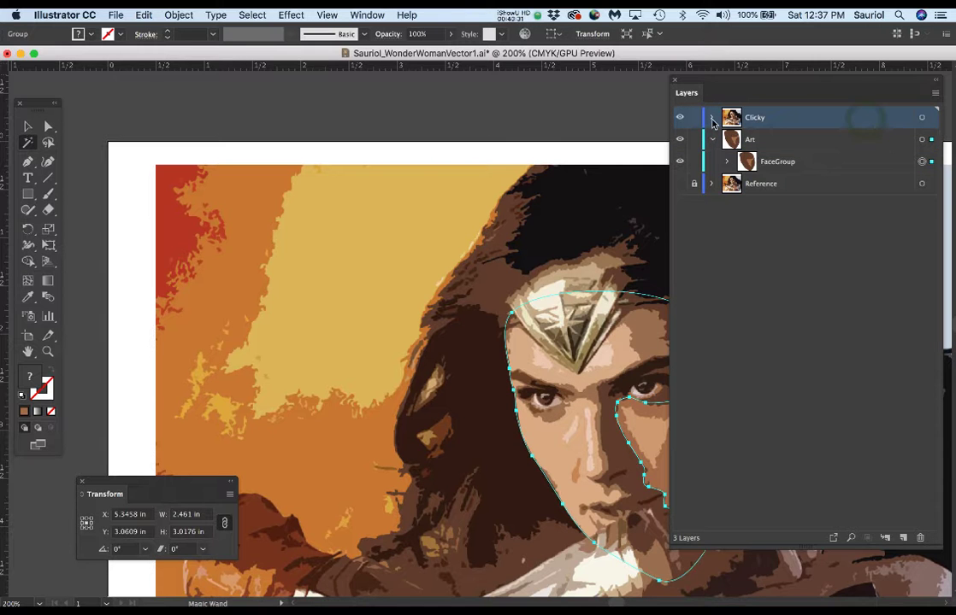
pyautogui.click(712, 119)
pyautogui.click(922, 140)
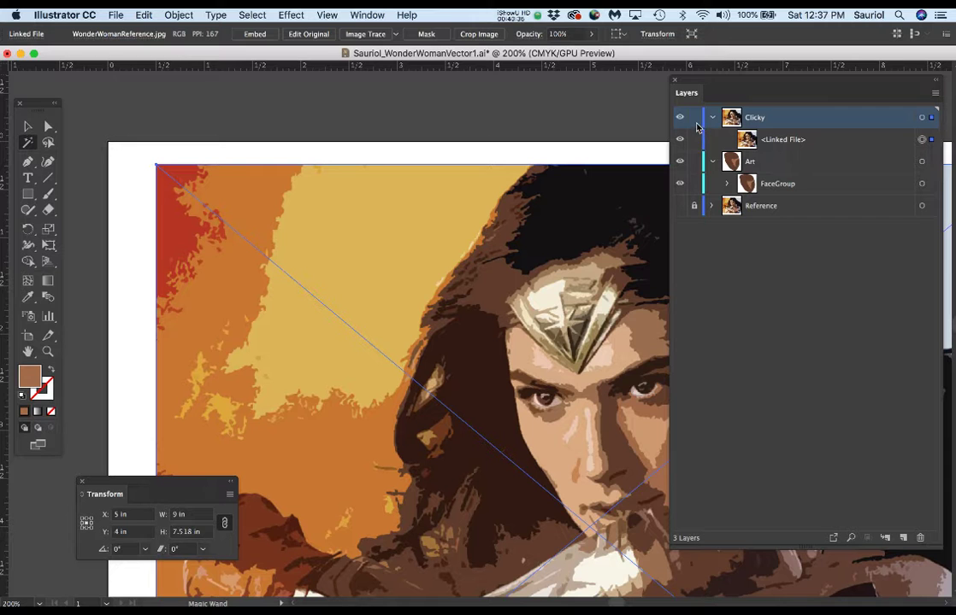
# Step: Deselect and lock the linked image on the Clicky layer, and try the Magic Wand on its yellow background
pyautogui.click(343, 229)
pyautogui.click(694, 139)
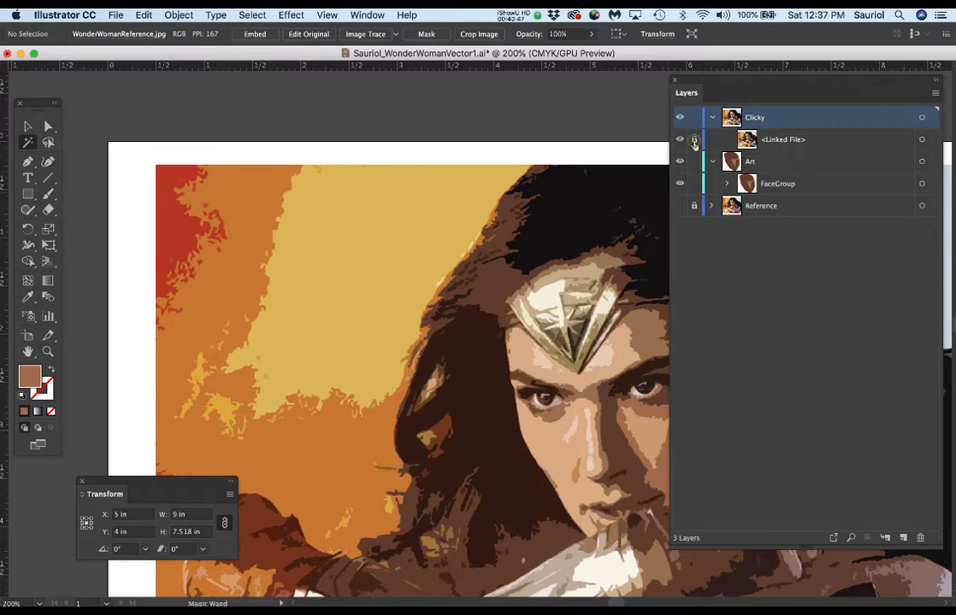
pyautogui.click(339, 220)
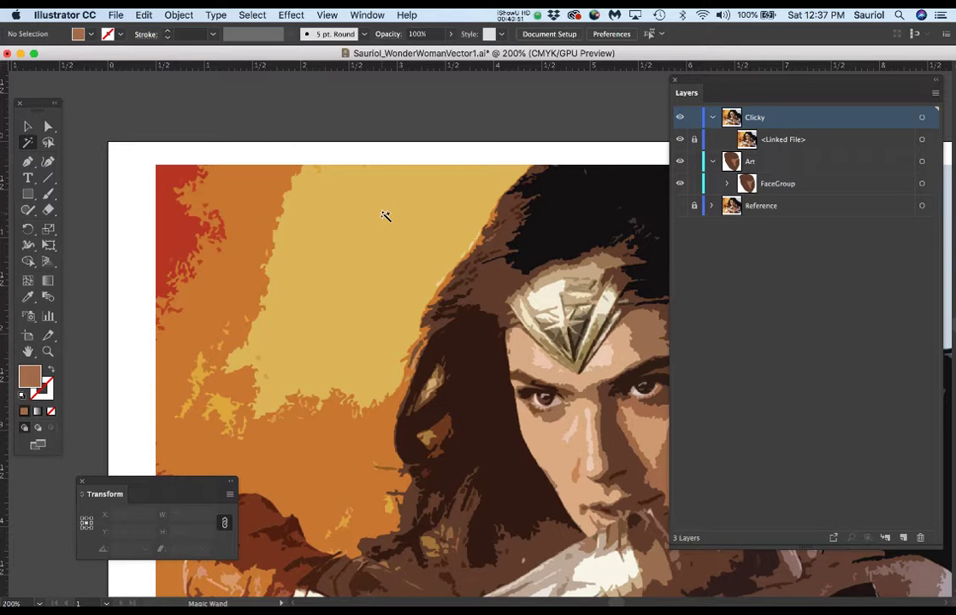
pyautogui.press('super')
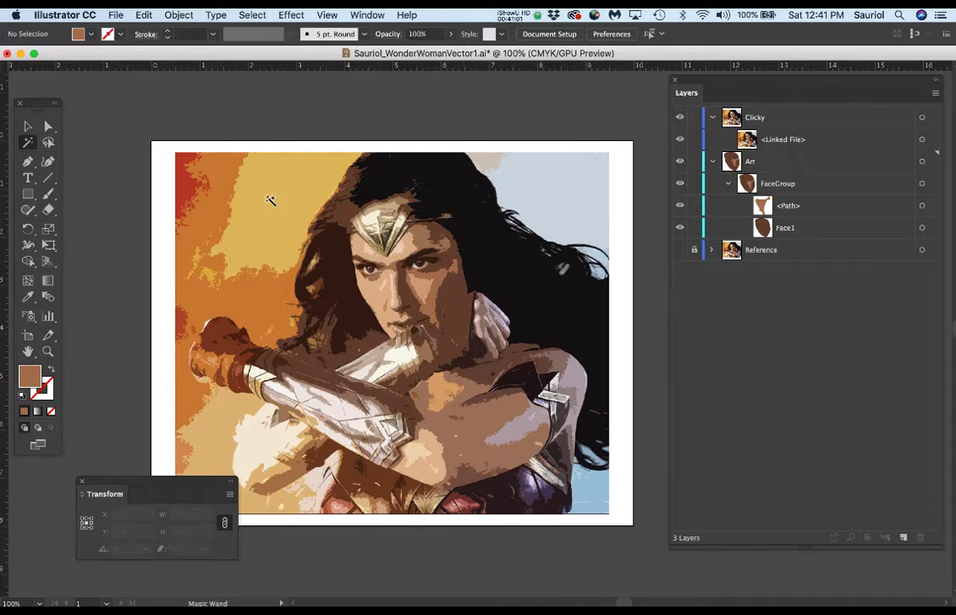
# Step: Test the Magic Wand on the cheek path and Face1 with the Clicky layer hidden, clear the selection and show Clicky again
pyautogui.click(680, 119)
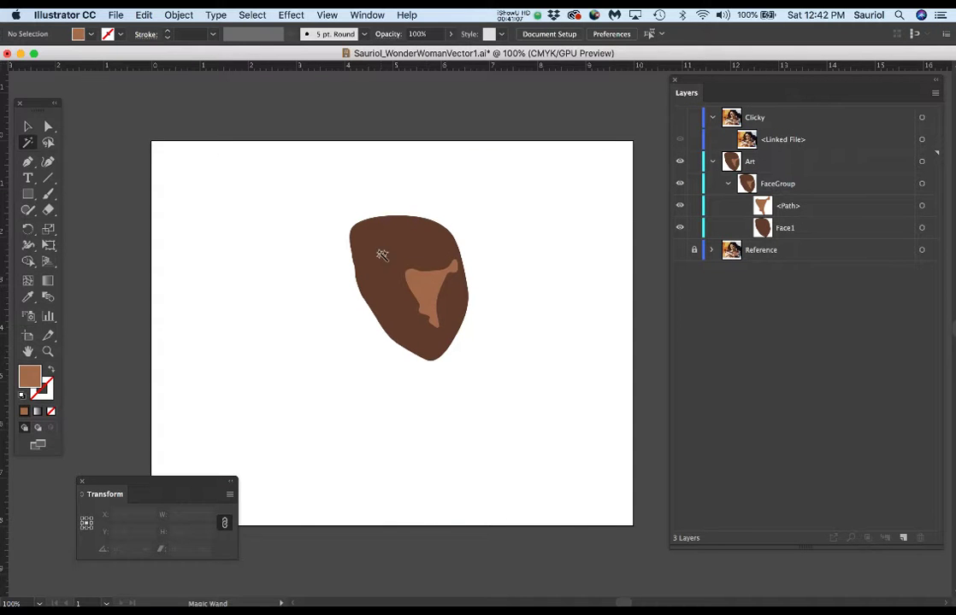
pyautogui.click(427, 287)
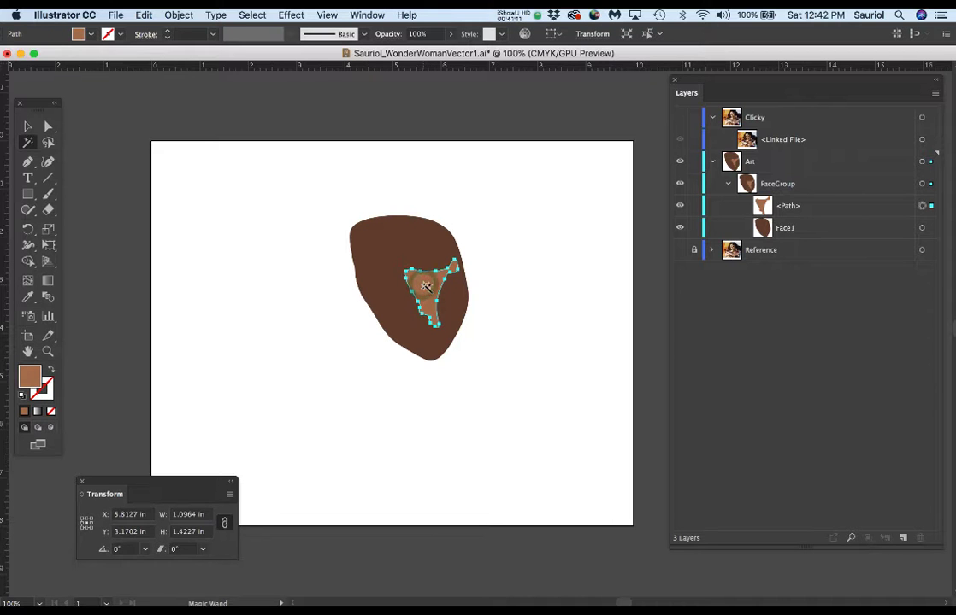
pyautogui.click(398, 243)
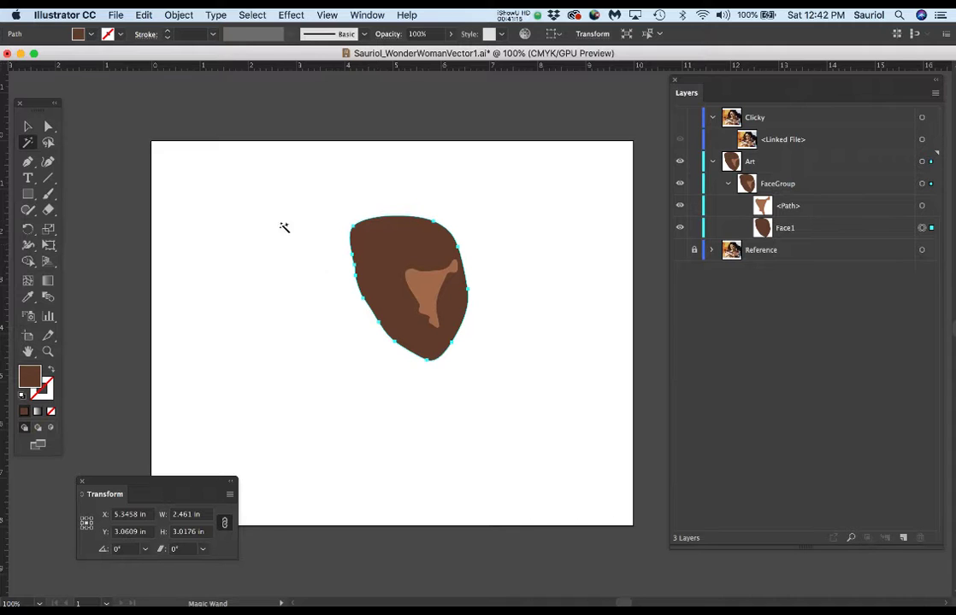
pyautogui.click(363, 335)
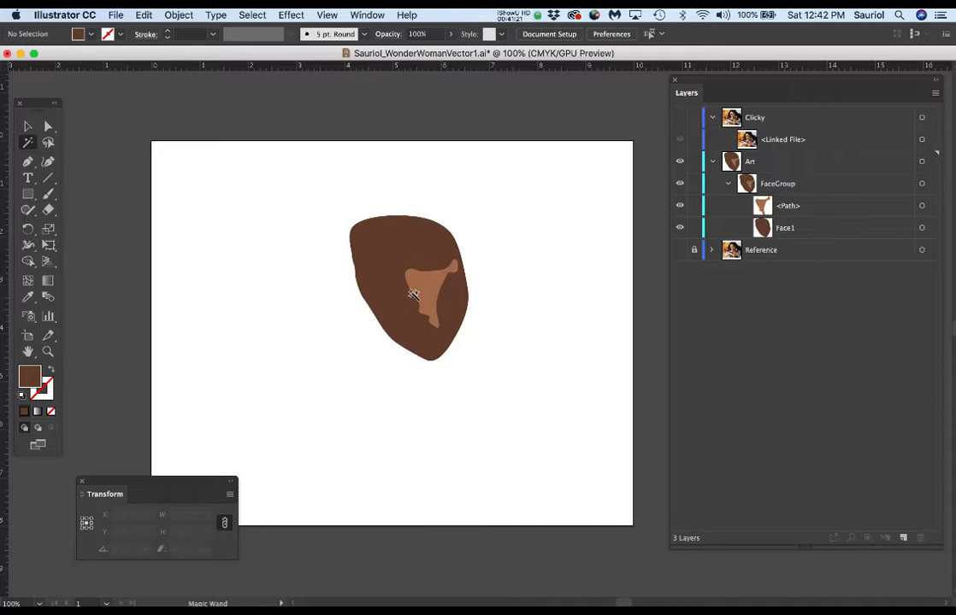
pyautogui.click(680, 118)
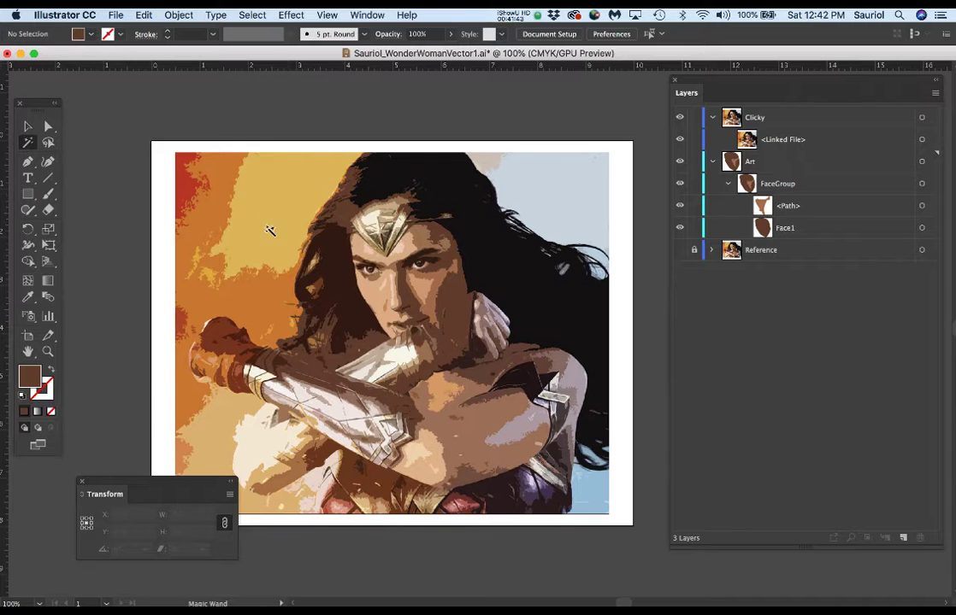
# Step: Move the Transform panel out of the workspace and compare the Art shapes by hiding and showing the Clicky layer
pyautogui.moveTo(154, 482); pyautogui.dragTo(951, 609)
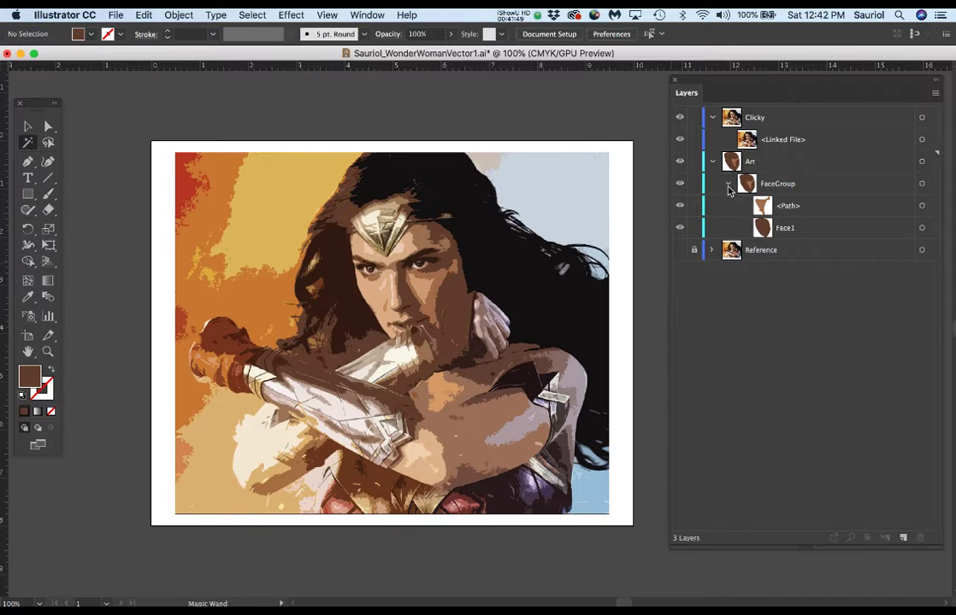
pyautogui.click(681, 117)
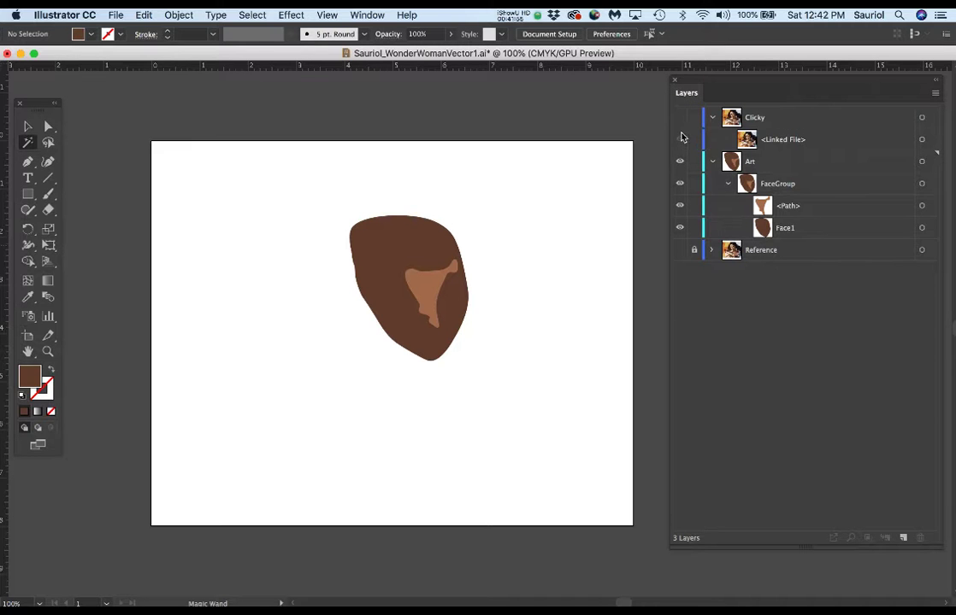
pyautogui.click(680, 119)
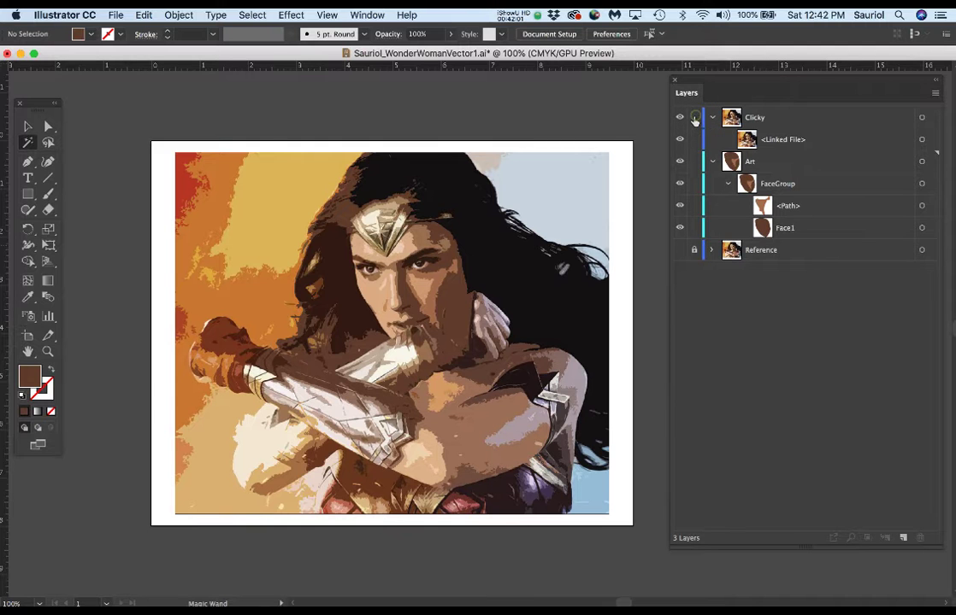
# Step: Hide the Art layer, duplicate the linked image within the Clicky layer and hide the lower copy
pyautogui.click(680, 161)
pyautogui.click(794, 141)
pyautogui.moveTo(842, 401); pyautogui.dragTo(902, 539)
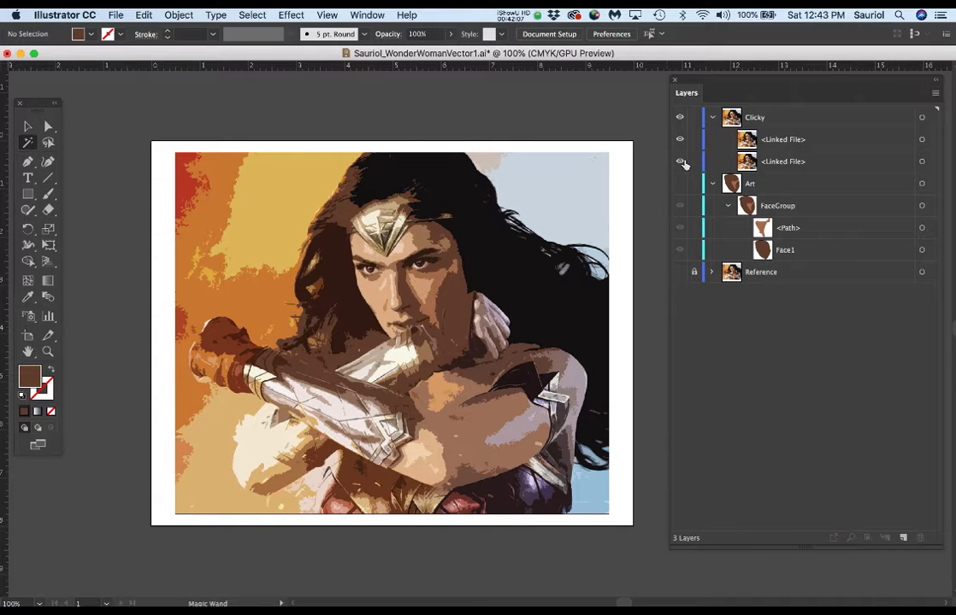
# Step: Select the upper linked image on the Clicky layer and open the Image Trace settings for it
pyautogui.click(921, 139)
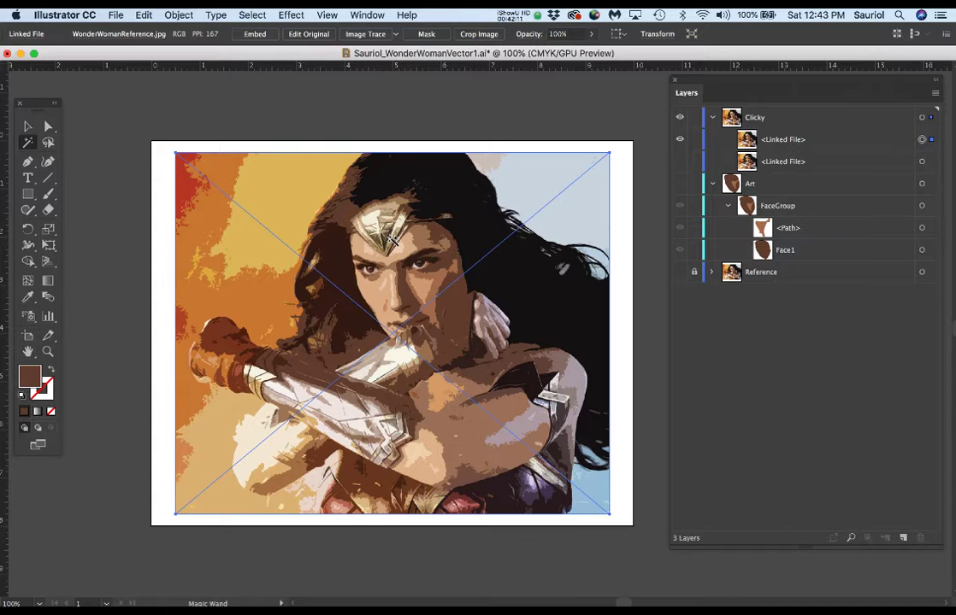
pyautogui.press('super+equal')
pyautogui.moveTo(345, 244); pyautogui.dragTo(429, 282)
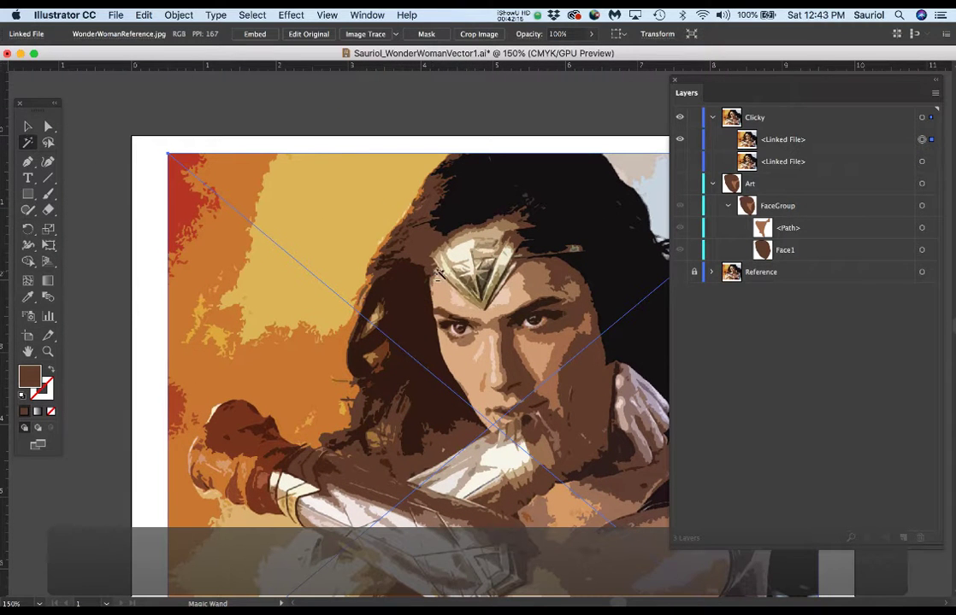
pyautogui.press('a')
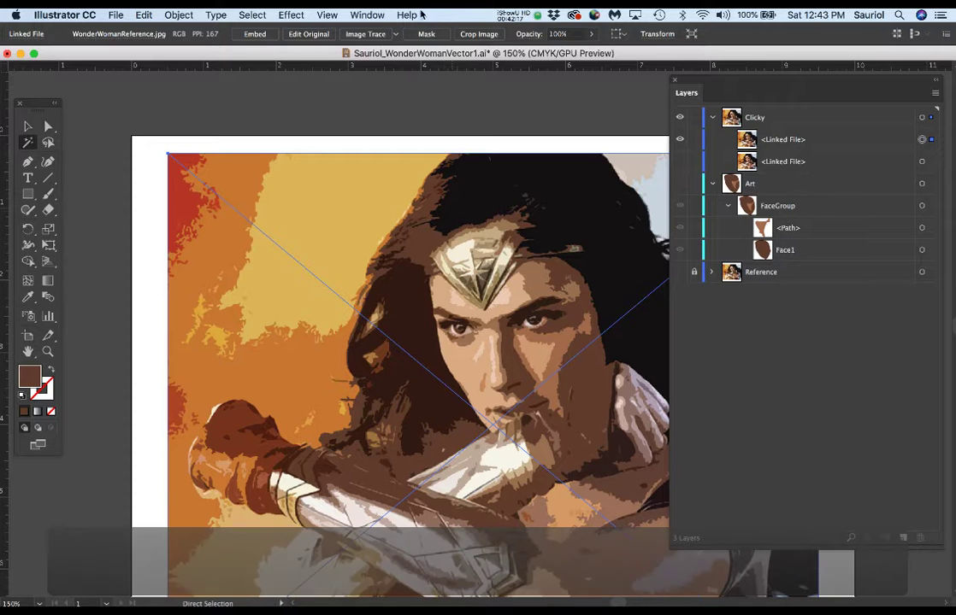
pyautogui.click(366, 15)
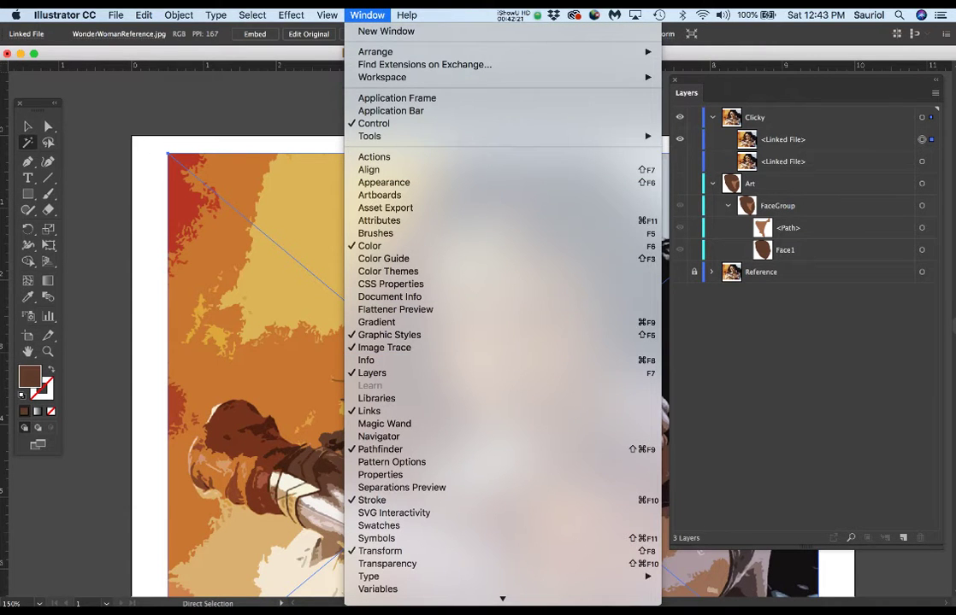
pyautogui.press('Escape')
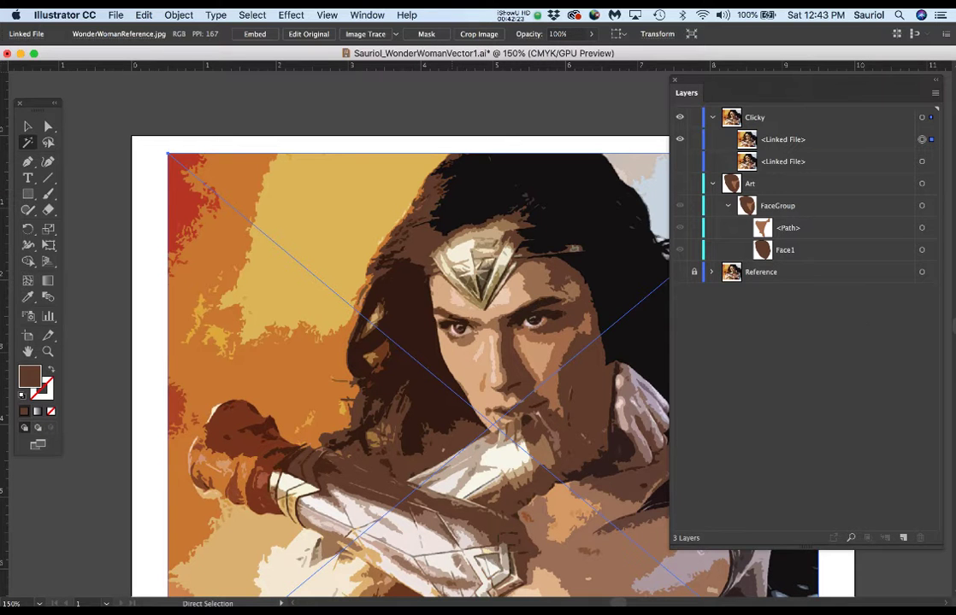
pyautogui.moveTo(721, 331)
pyautogui.mouseDown()
pyautogui.moveTo(346, 181)
pyautogui.moveTo(303, 341)
pyautogui.moveTo(430, 292)
pyautogui.mouseUp()
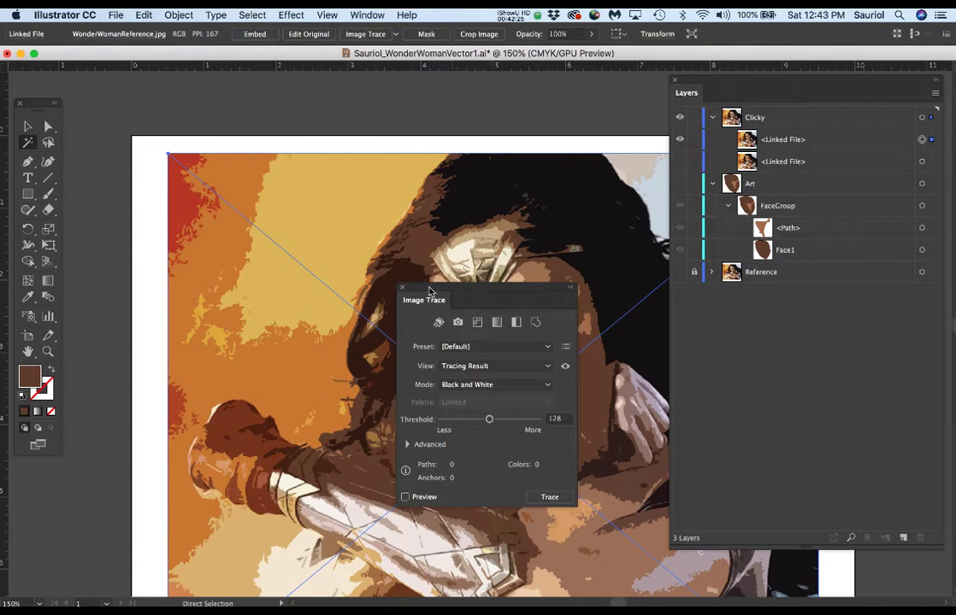
# Step: Set the trace mode to Color with a maximum of 8 colors and preview the tracing
pyautogui.click(494, 387)
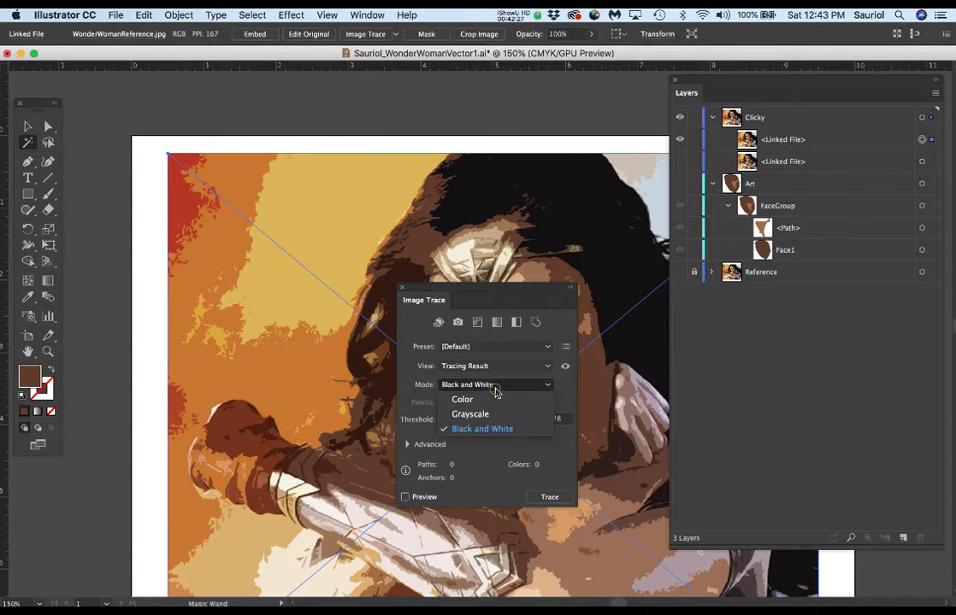
pyautogui.click(493, 402)
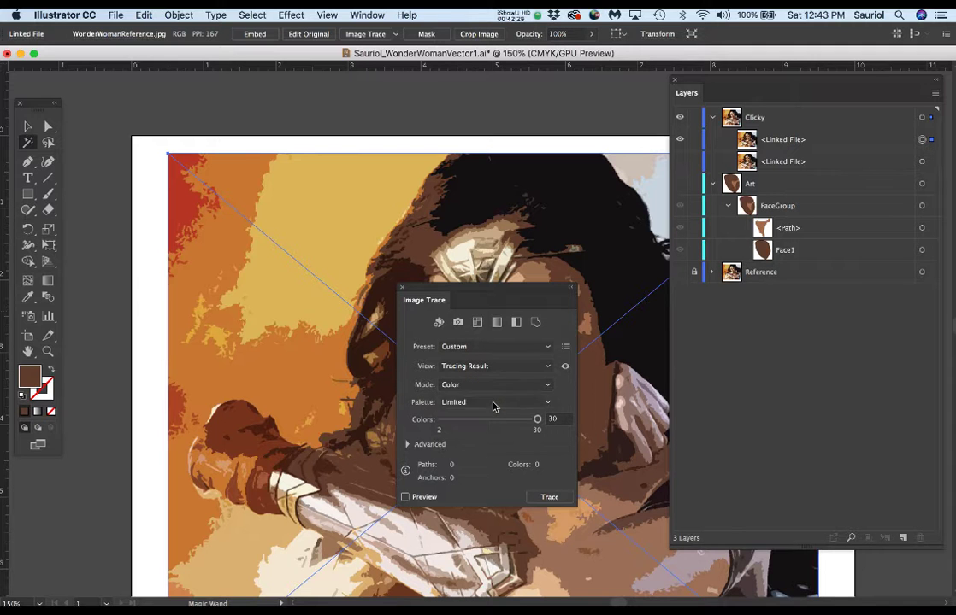
pyautogui.click(551, 419)
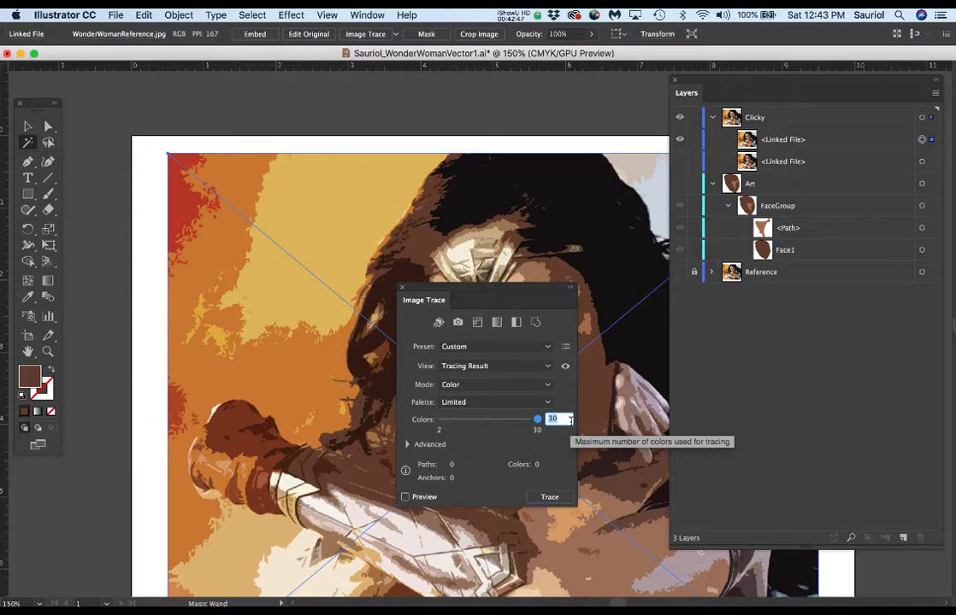
pyautogui.write('8')
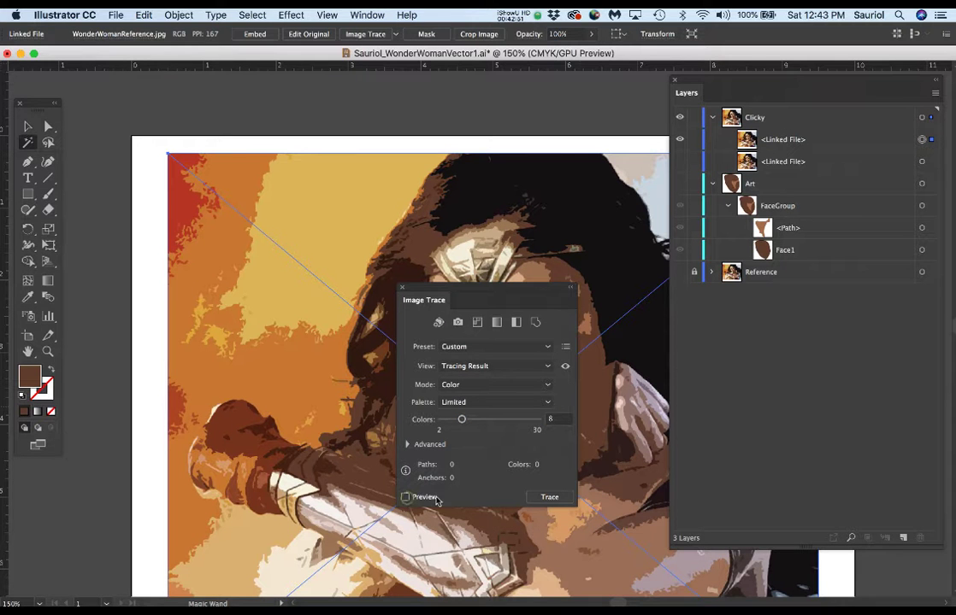
pyautogui.click(406, 498)
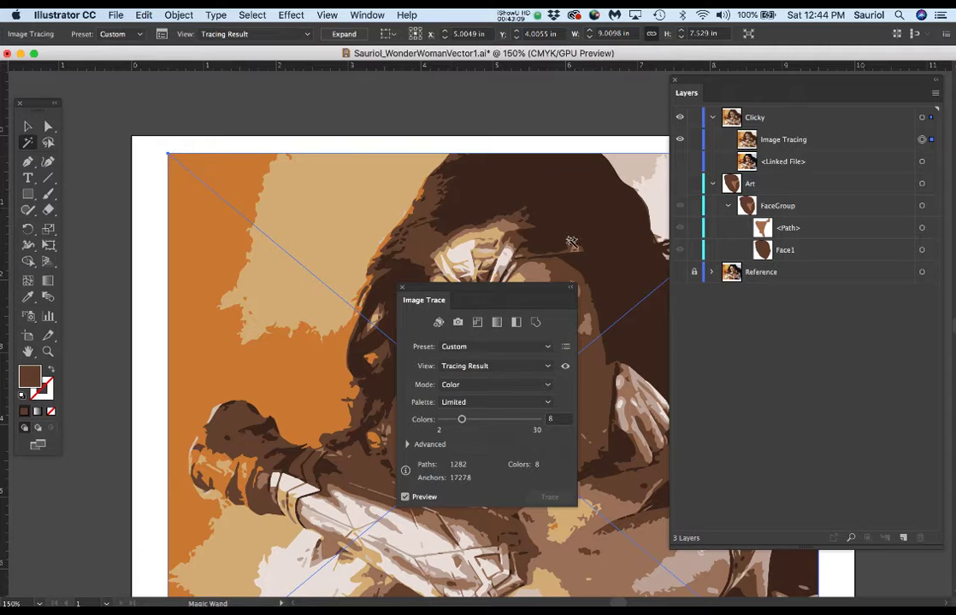
# Step: Raise the trace's maximum to 12 colors, retrace the image, check the result and close the Image Trace settings
pyautogui.click(554, 420)
pyautogui.write('12')
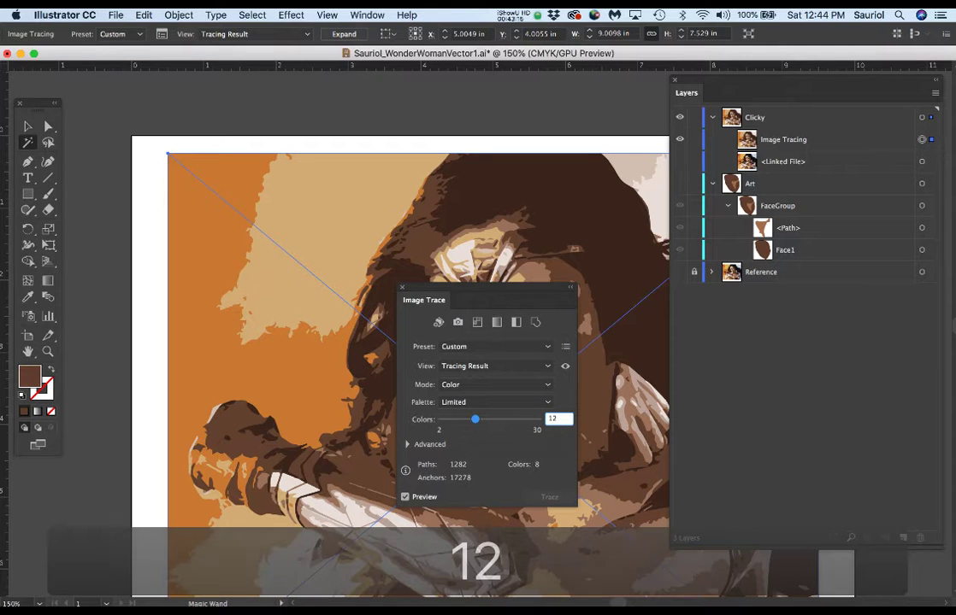
pyautogui.click(406, 499)
pyautogui.click(406, 499)
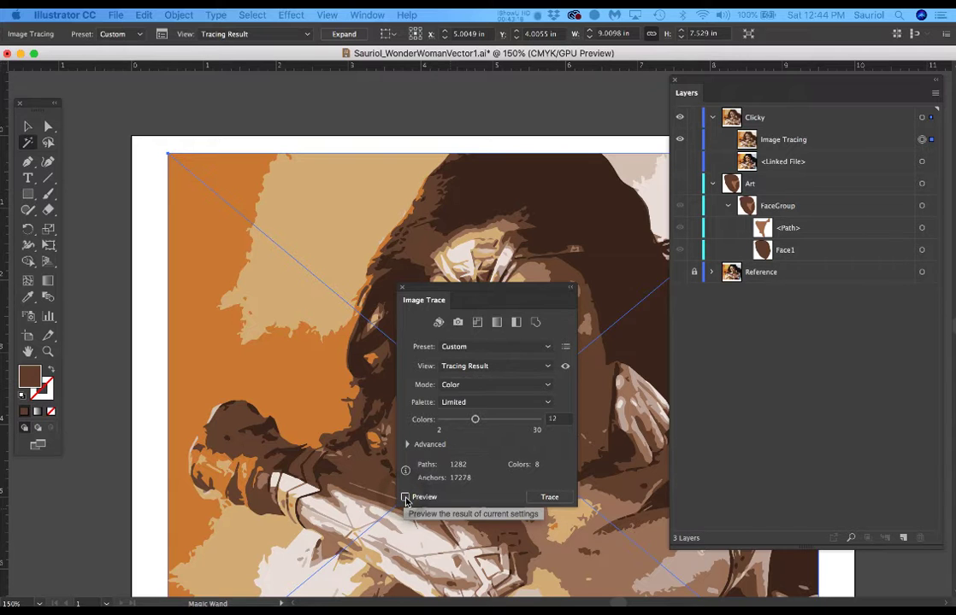
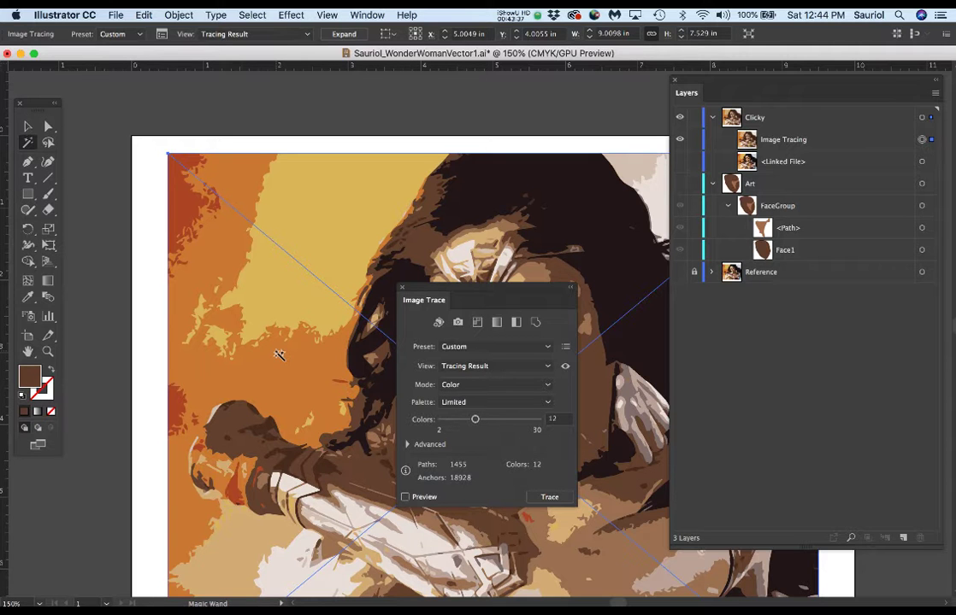
pyautogui.scroll(-1, 293, 319)
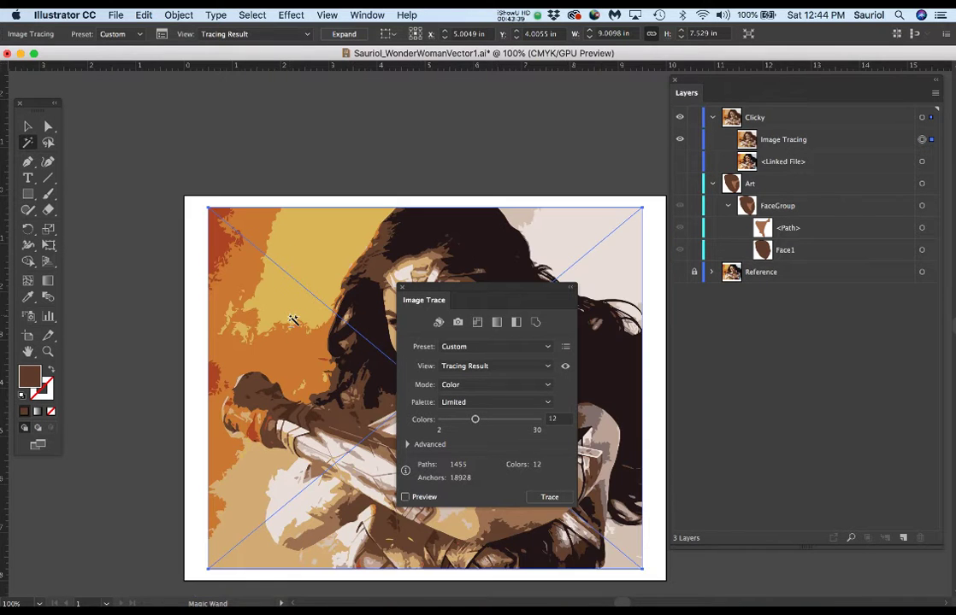
pyautogui.moveTo(450, 295); pyautogui.dragTo(318, 287)
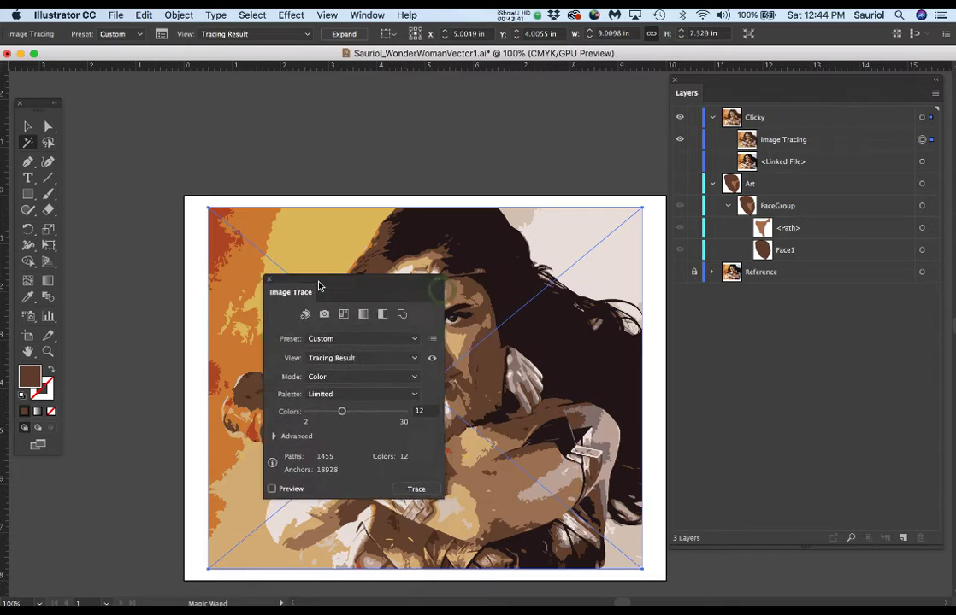
pyautogui.click(267, 279)
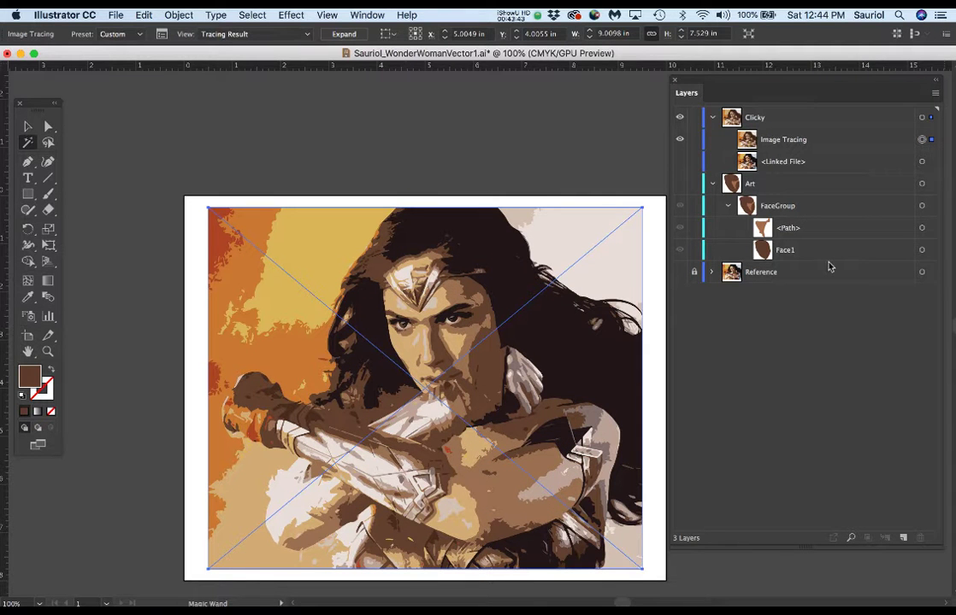
# Step: Expand the Image Tracing on the Clicky layer into vector paths with Object and Fill enabled
pyautogui.click(784, 140)
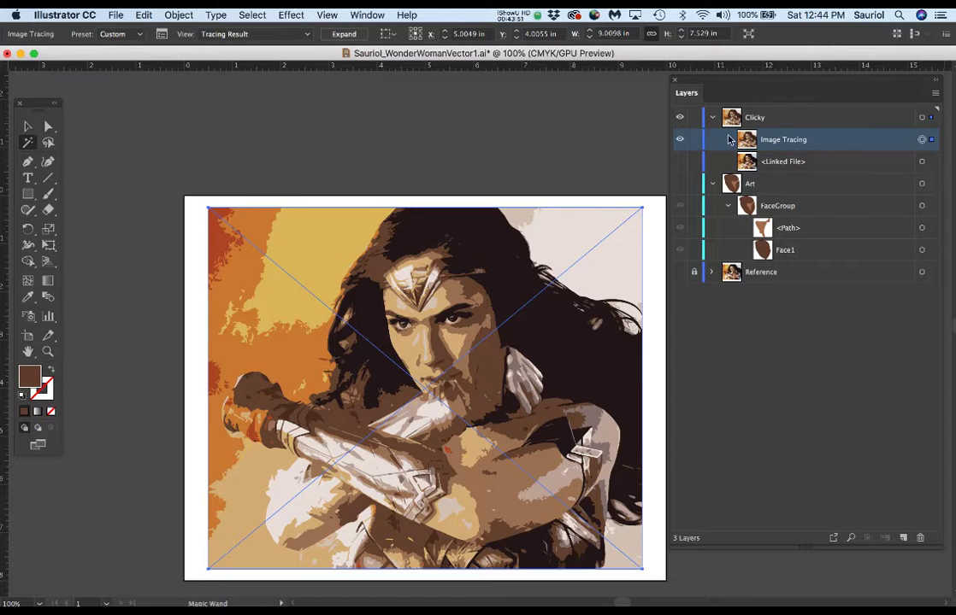
pyautogui.click(179, 14)
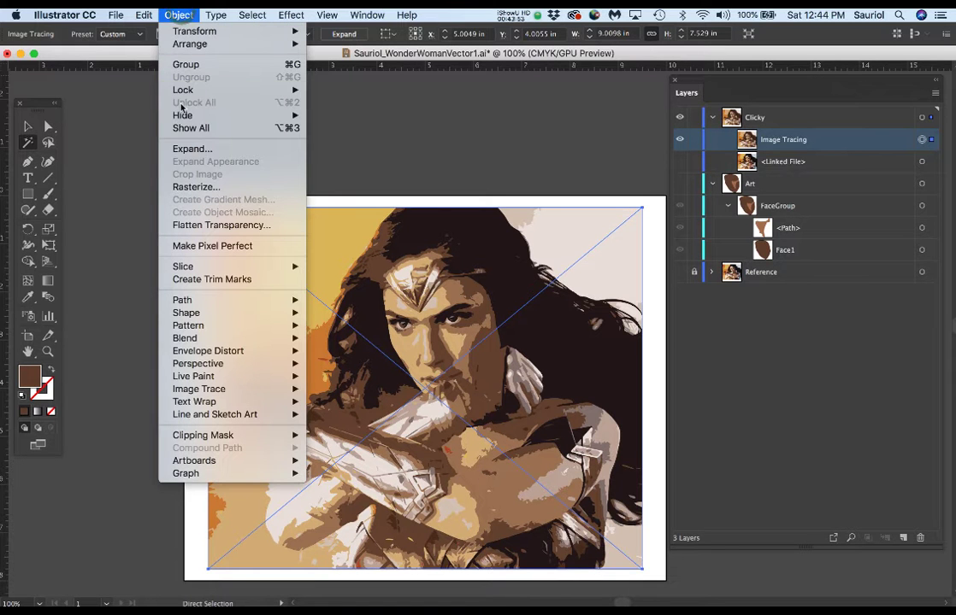
pyautogui.click(193, 149)
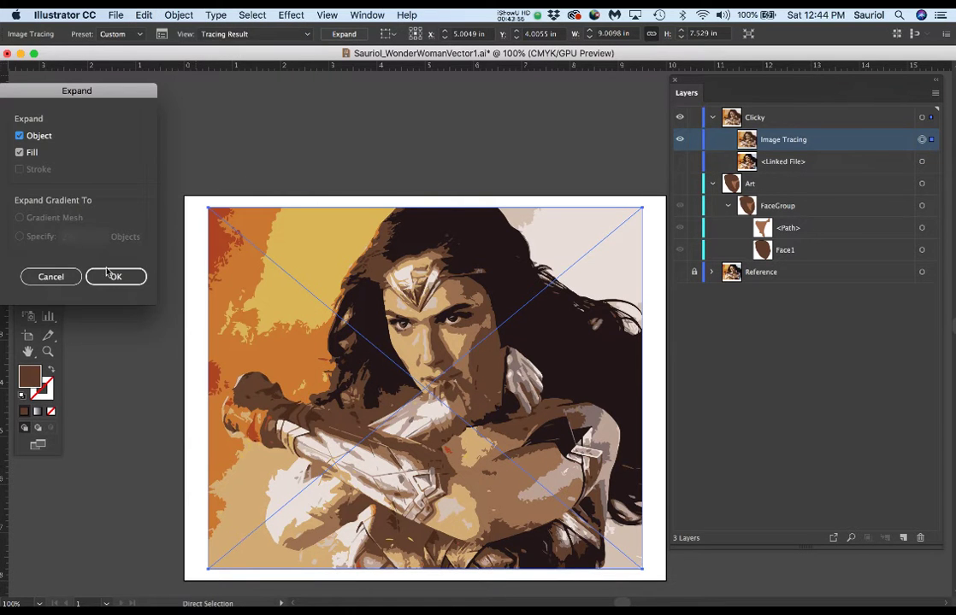
pyautogui.click(113, 276)
# Step: Clear the selection and use the Magic Wand to select all the red areas of the expanded tracing
pyautogui.press('y')
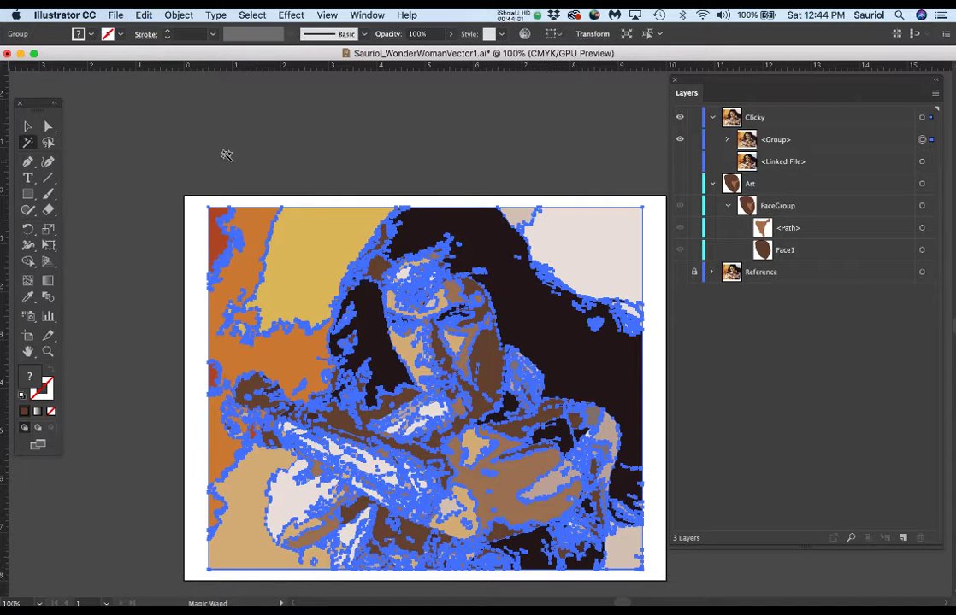
pyautogui.click(255, 149)
pyautogui.press('a')
pyautogui.press('y')
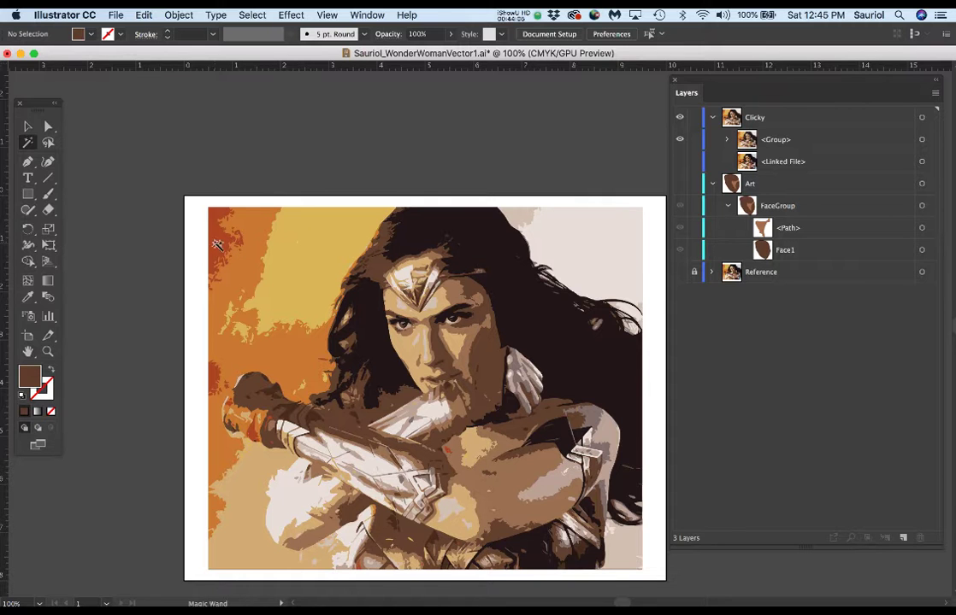
pyautogui.click(219, 239)
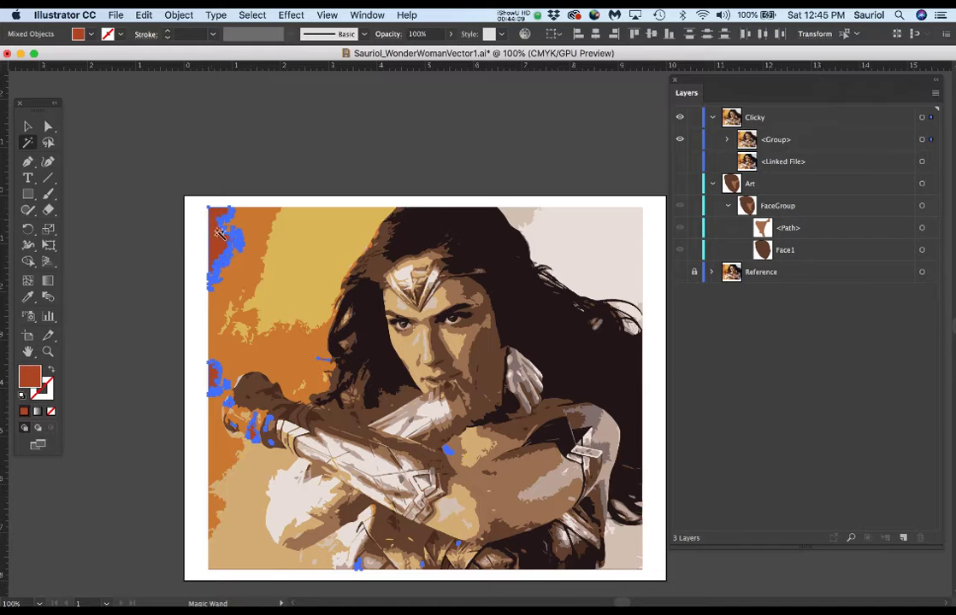
# Step: Add a new layer directly above the Art layer, keeping the red traced areas selected
pyautogui.scroll(4, 219, 237)
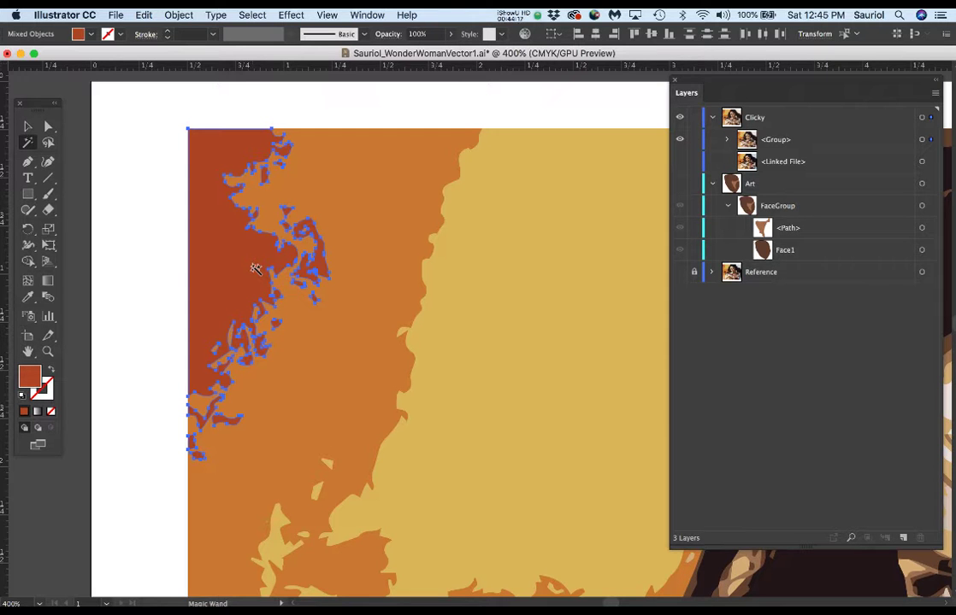
pyautogui.scroll(-2, 254, 269)
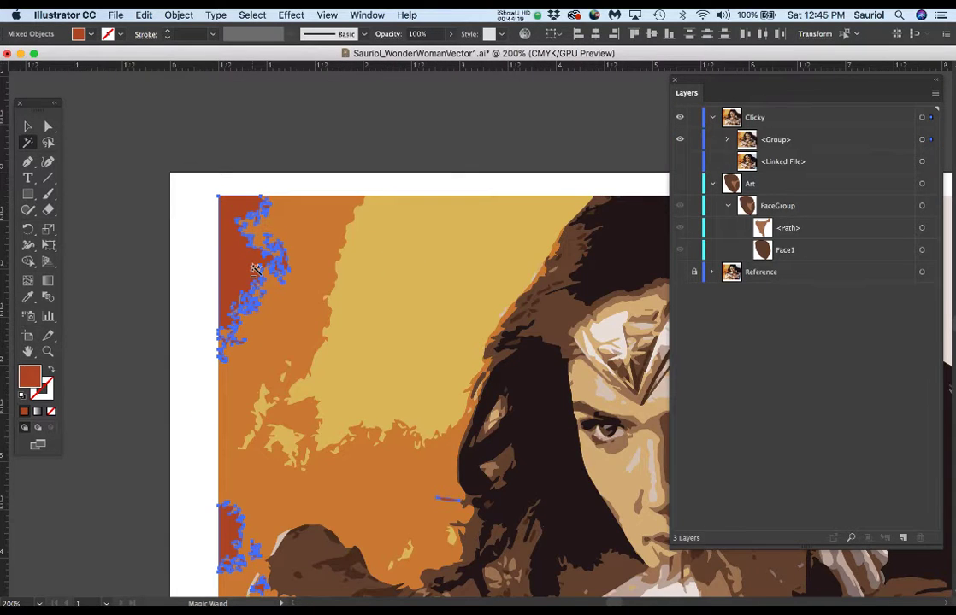
pyautogui.scroll(-2, 360, 347)
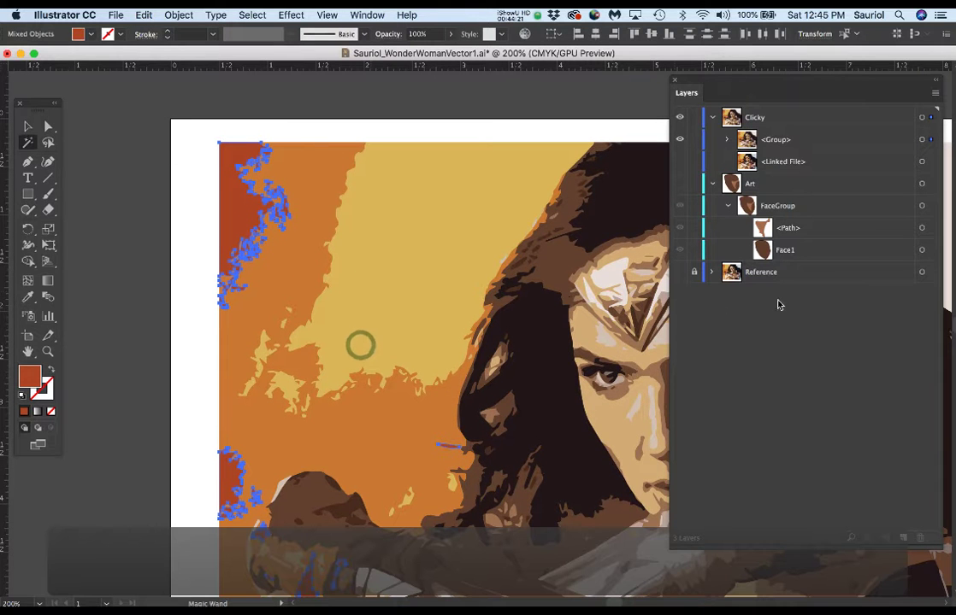
pyautogui.click(826, 249)
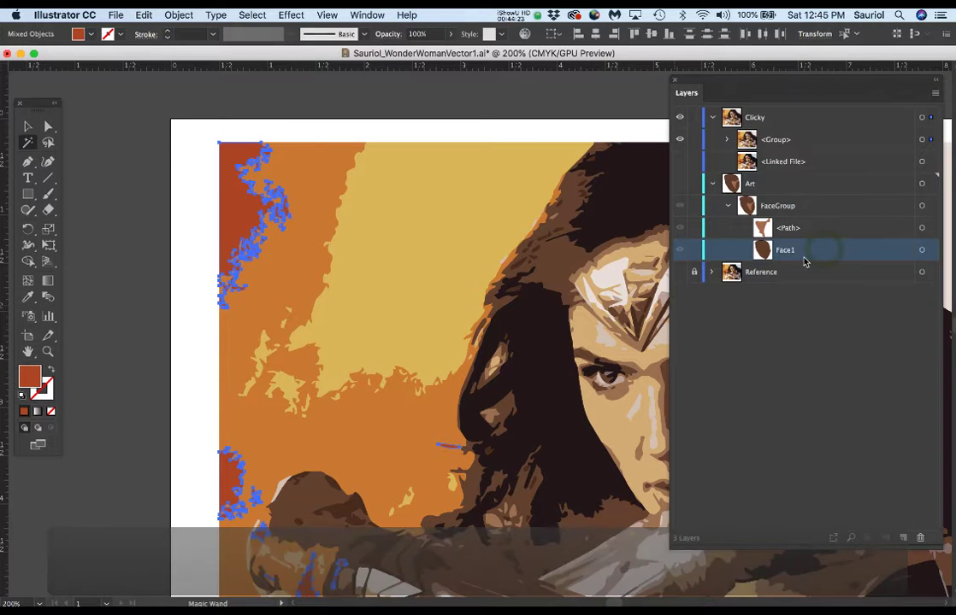
pyautogui.click(804, 272)
pyautogui.click(825, 251)
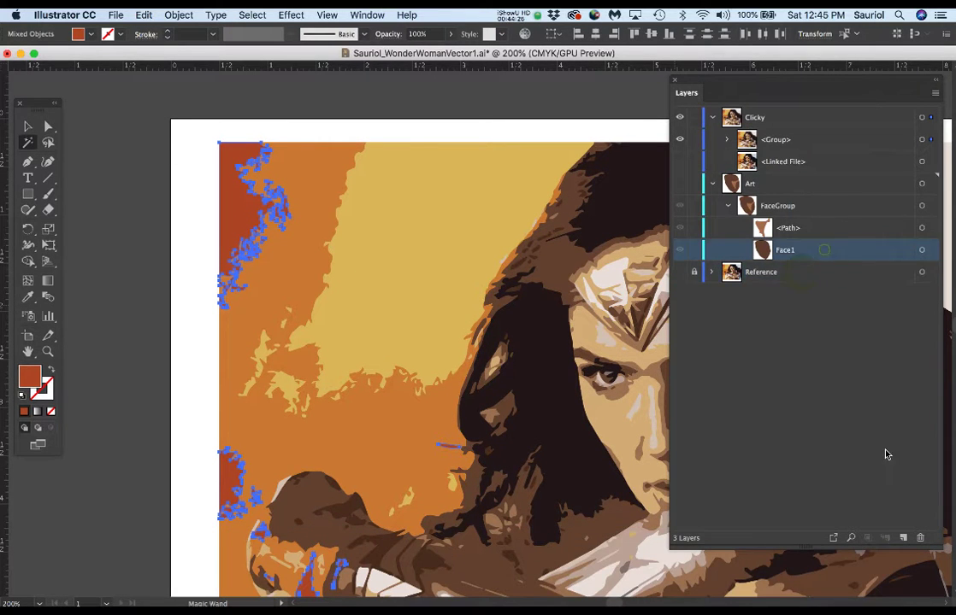
pyautogui.click(902, 538)
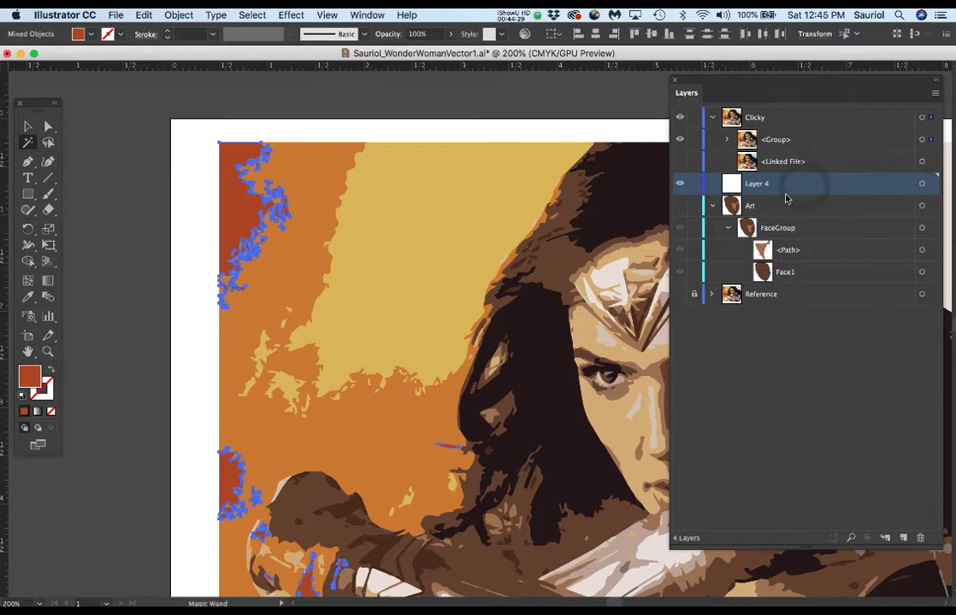
# Step: Show the Art layer's contents and move the new layer inside Art, below the collapsed FaceGroup
pyautogui.click(679, 206)
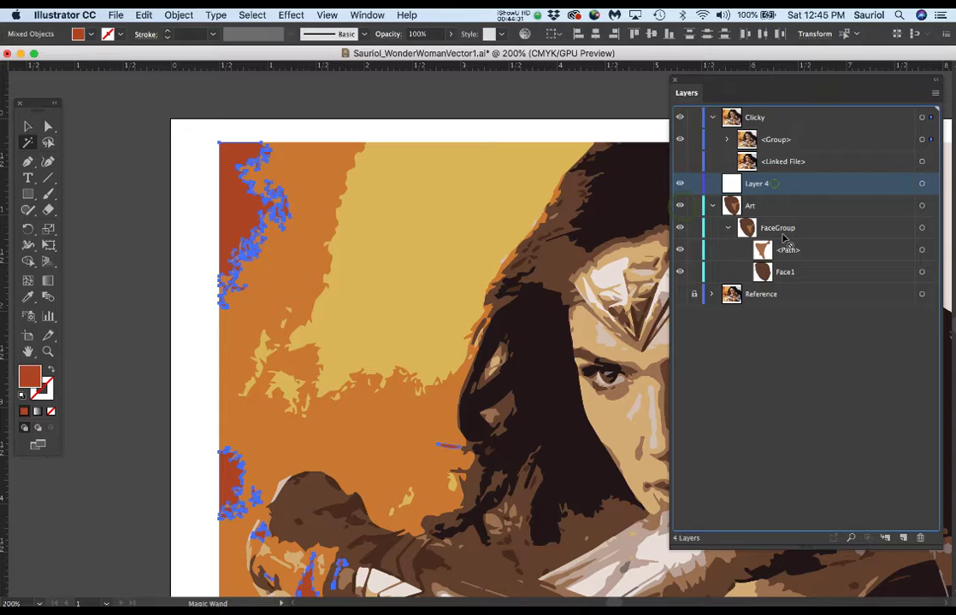
pyautogui.moveTo(797, 188); pyautogui.dragTo(779, 233)
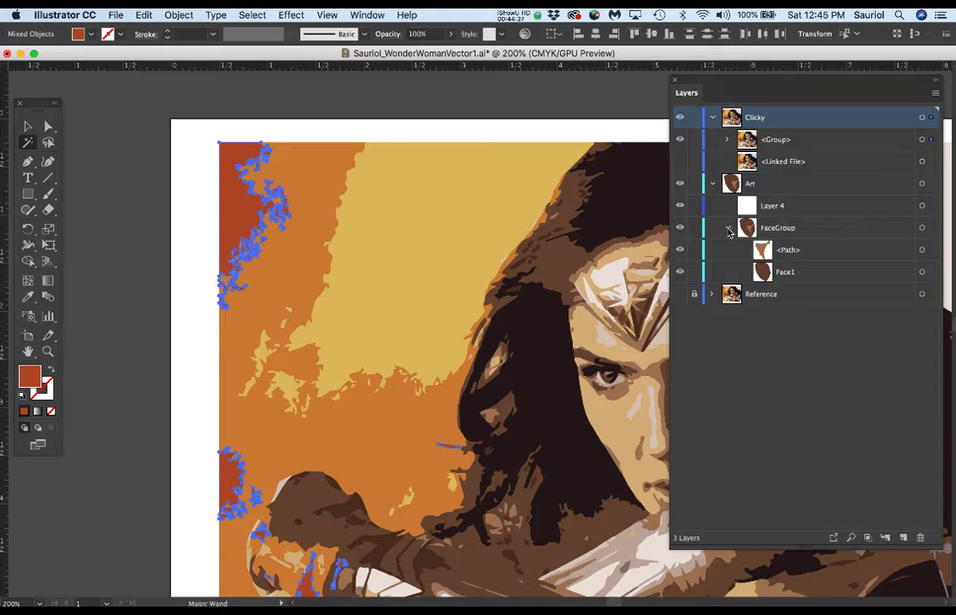
pyautogui.click(726, 229)
pyautogui.moveTo(782, 206); pyautogui.dragTo(788, 245)
# Step: Rename the new sublayer under FaceGroup as Background
pyautogui.doubleClick(769, 229)
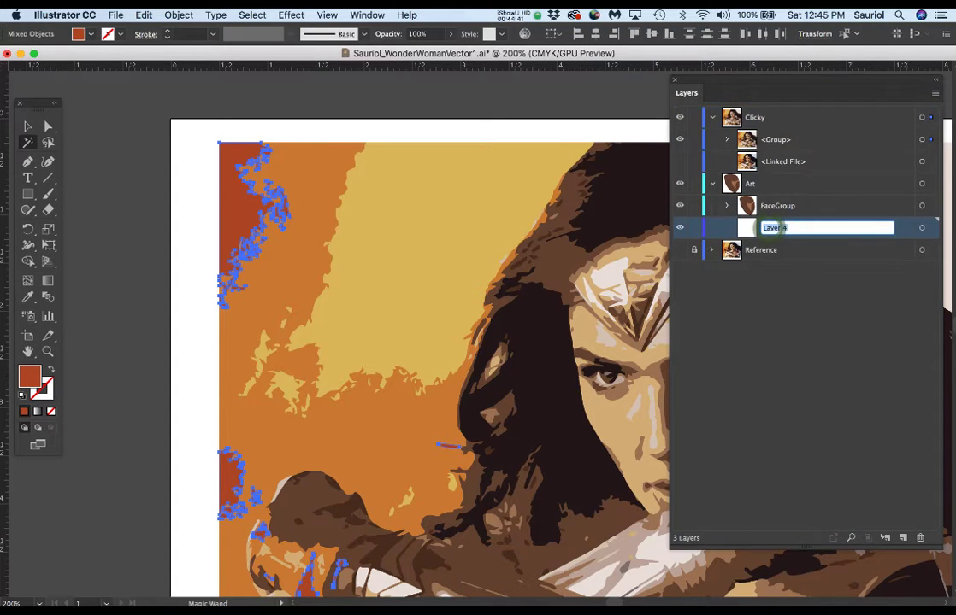
pyautogui.write('Bac')
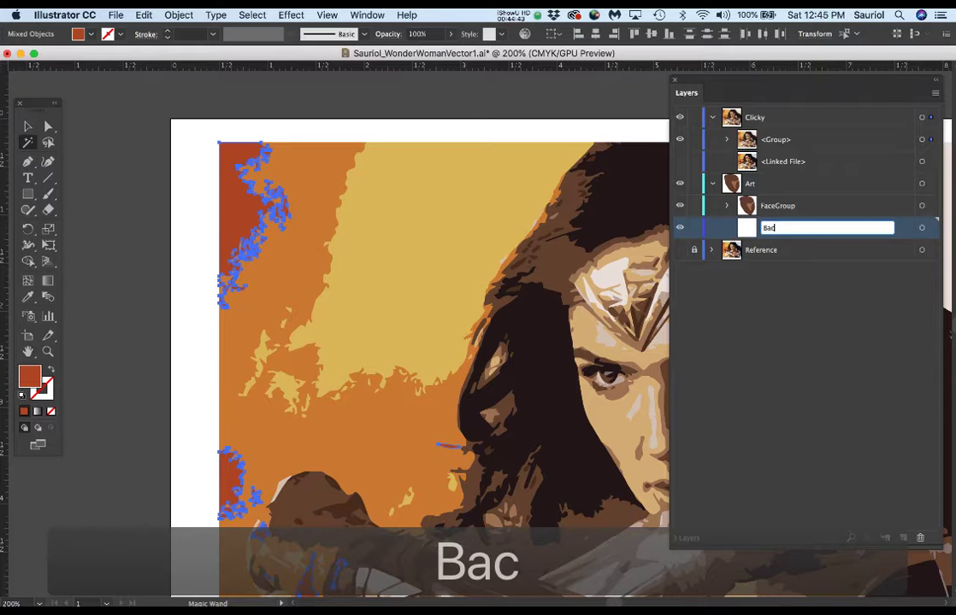
pyautogui.write('kg')
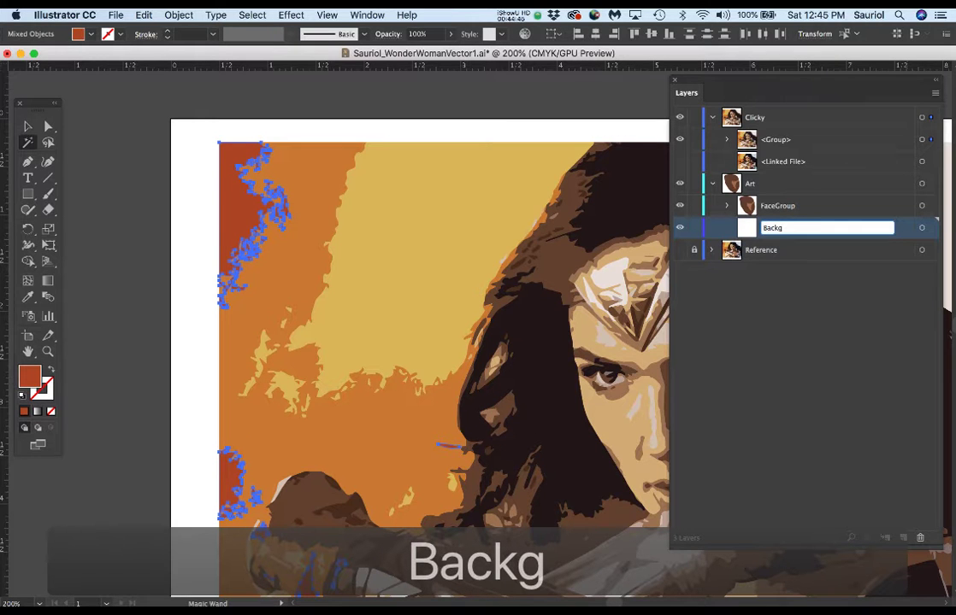
pyautogui.write('round')
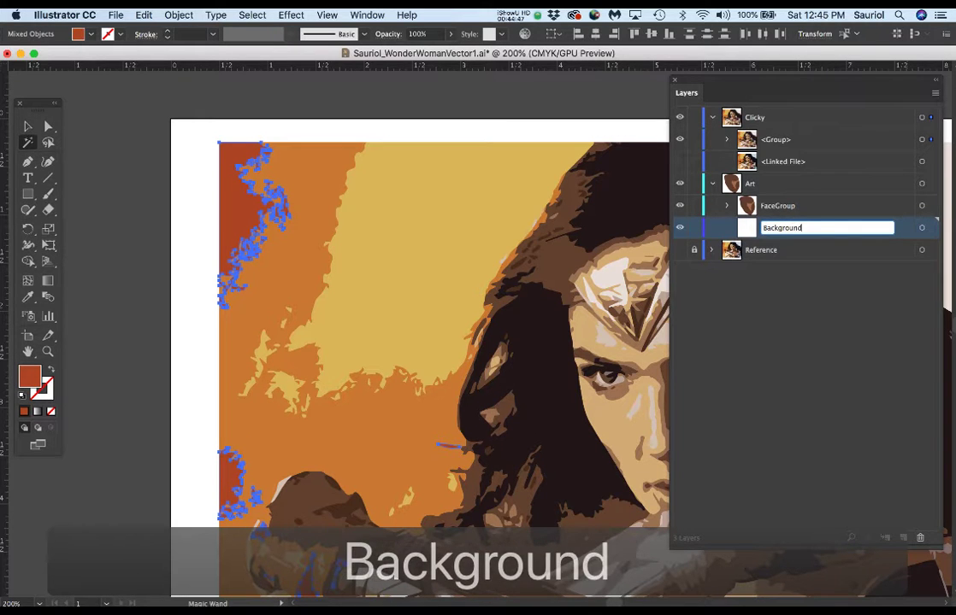
pyautogui.press('Return')
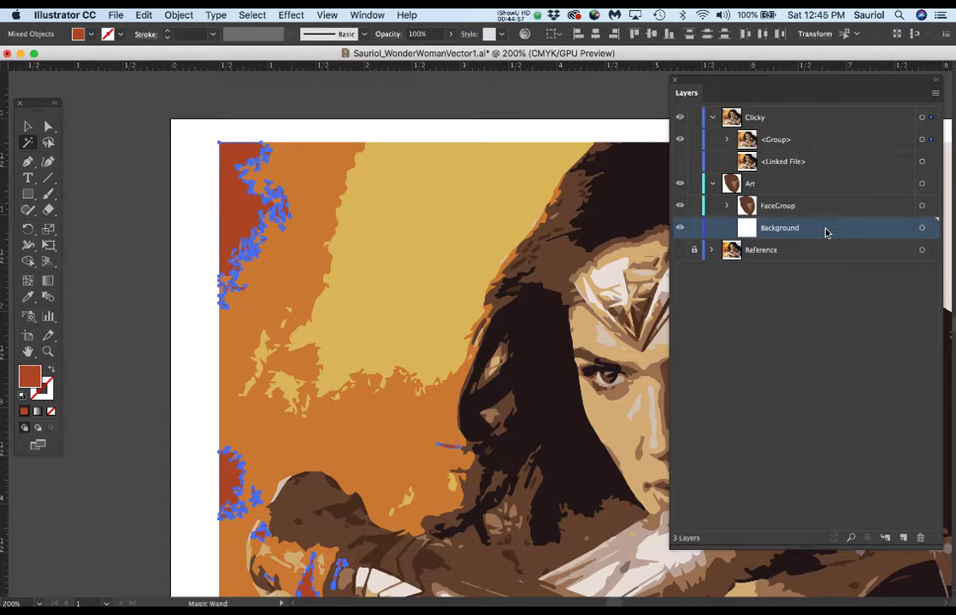
# Step: Copy the selected red areas, paste them in front and move the copy into the Background sublayer, checking it with Clicky temporarily hidden
pyautogui.press('super+c')
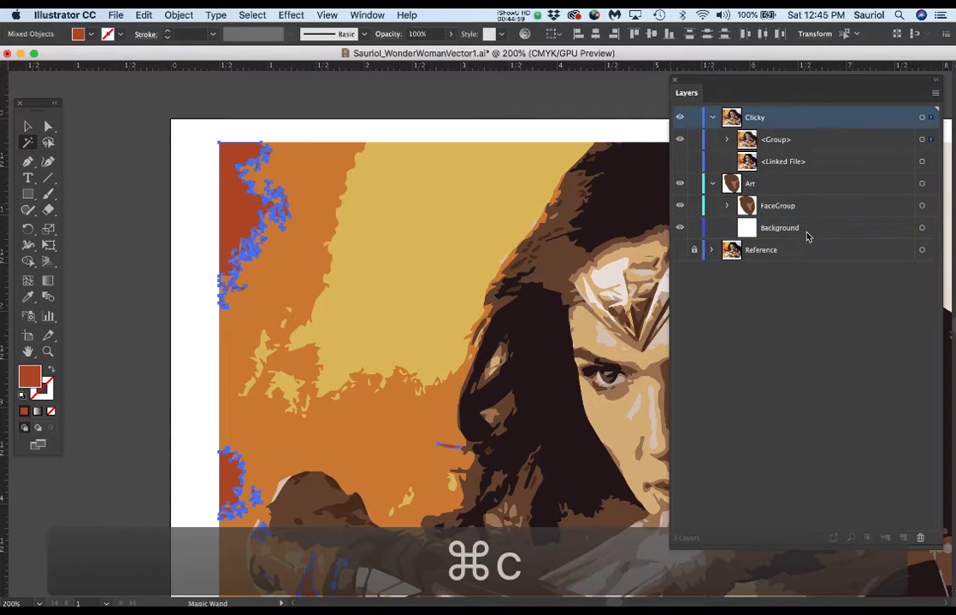
pyautogui.click(838, 231)
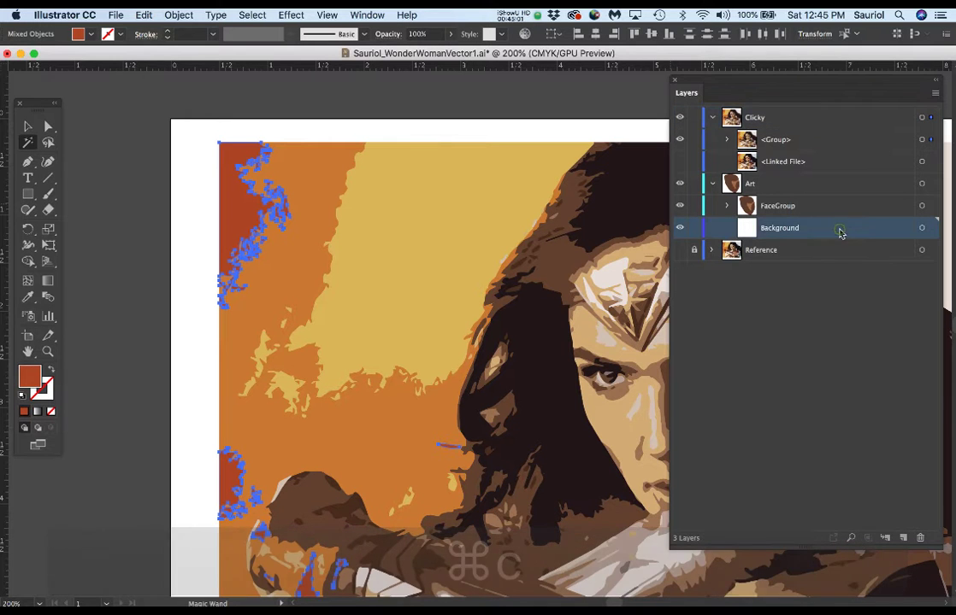
pyautogui.moveTo(900, 83); pyautogui.dragTo(837, 79)
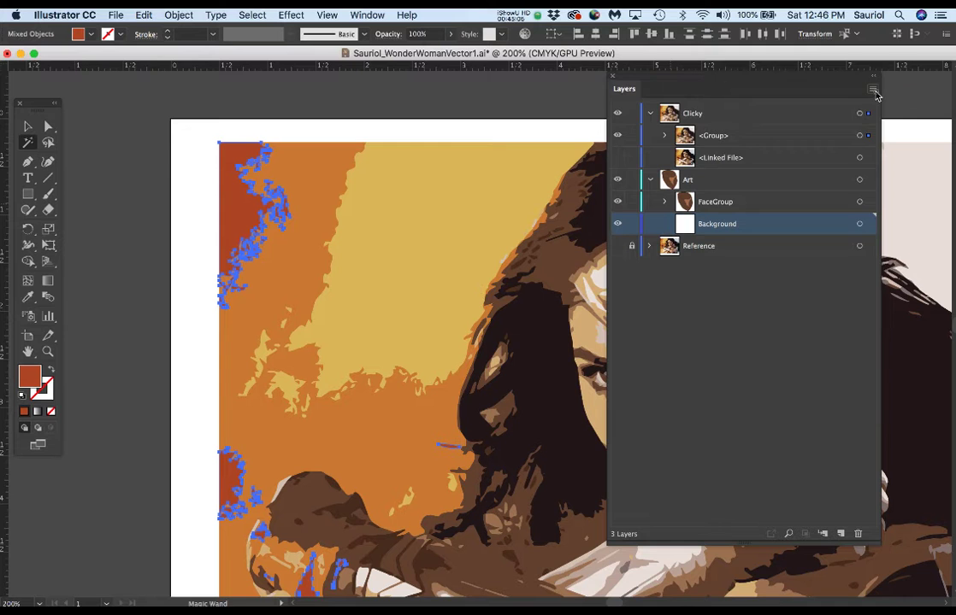
pyautogui.click(874, 92)
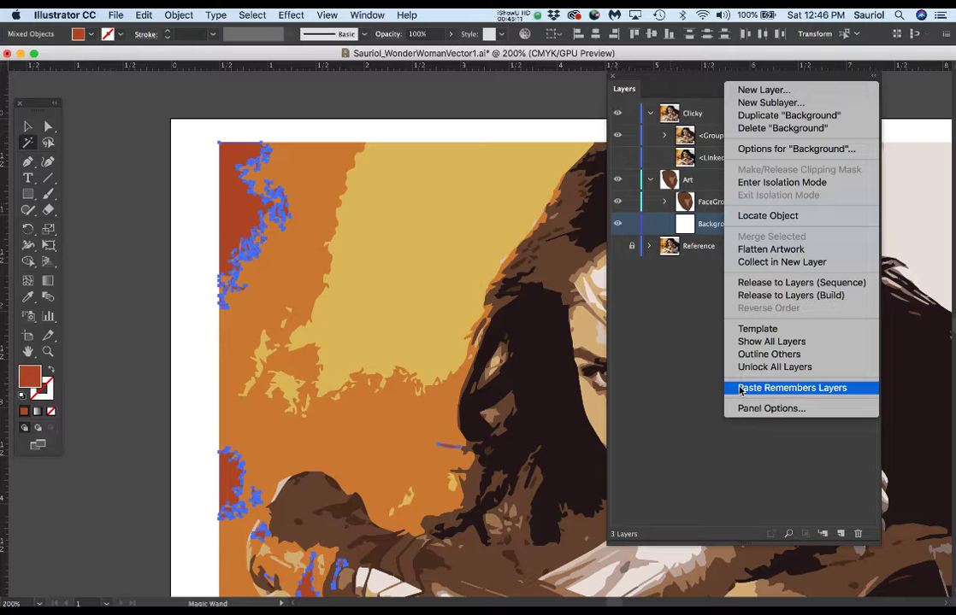
pyautogui.click(541, 88)
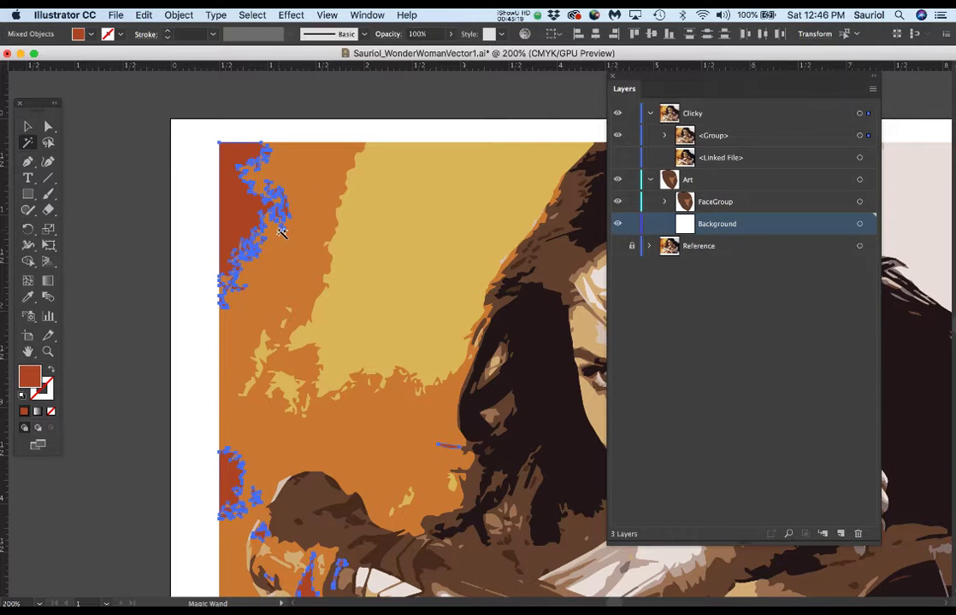
pyautogui.press('super+f')
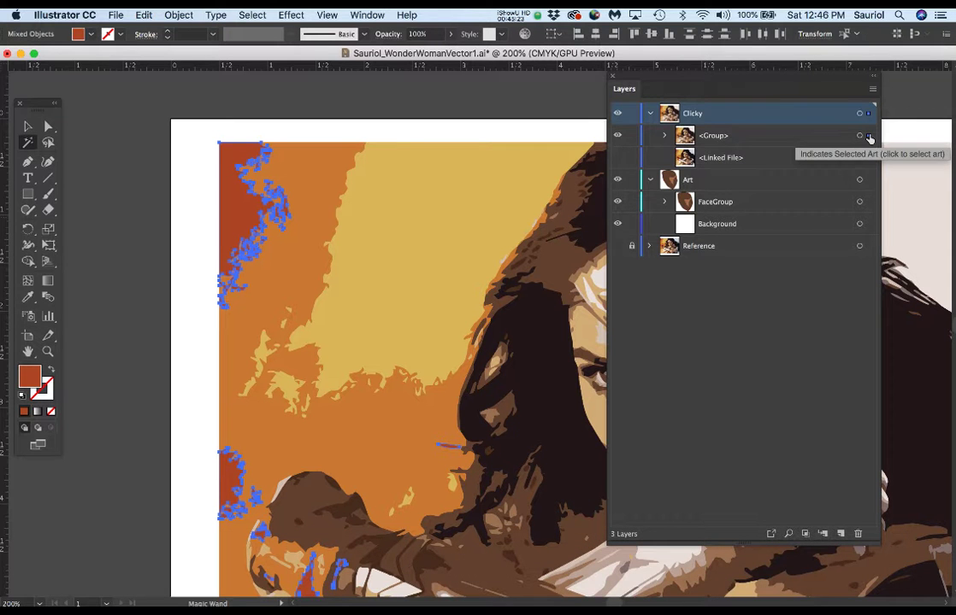
pyautogui.moveTo(869, 163); pyautogui.dragTo(870, 229)
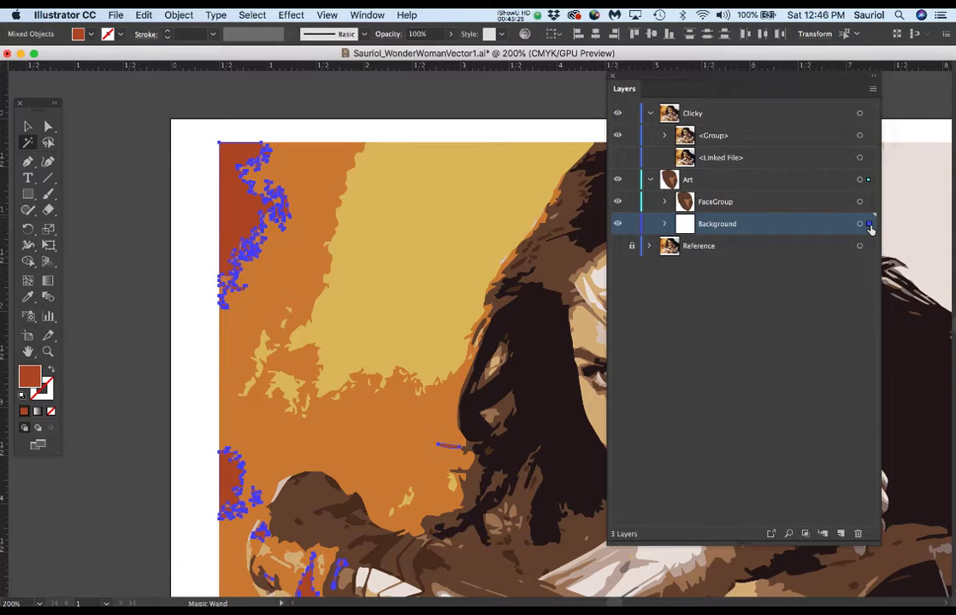
pyautogui.click(618, 113)
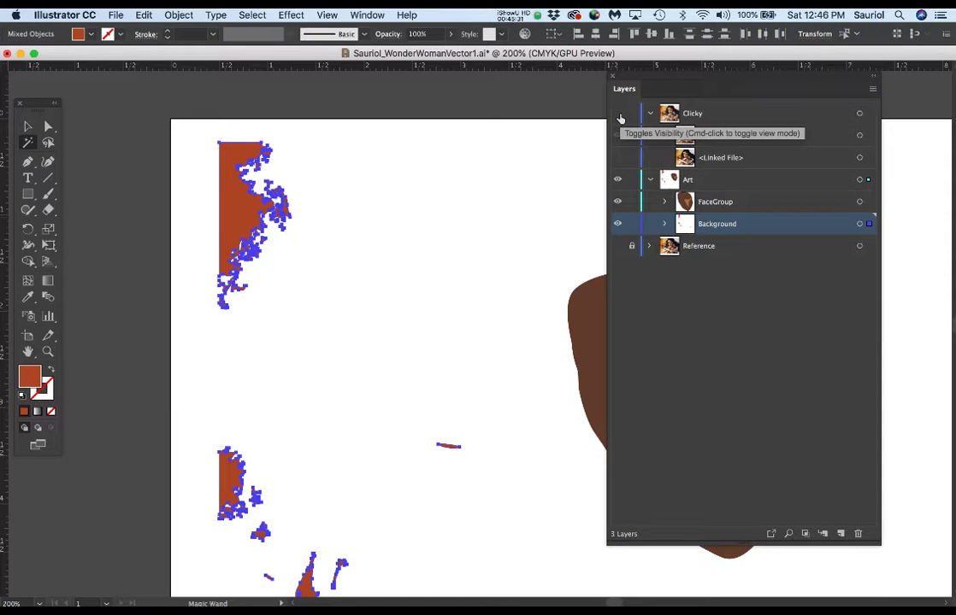
pyautogui.click(618, 114)
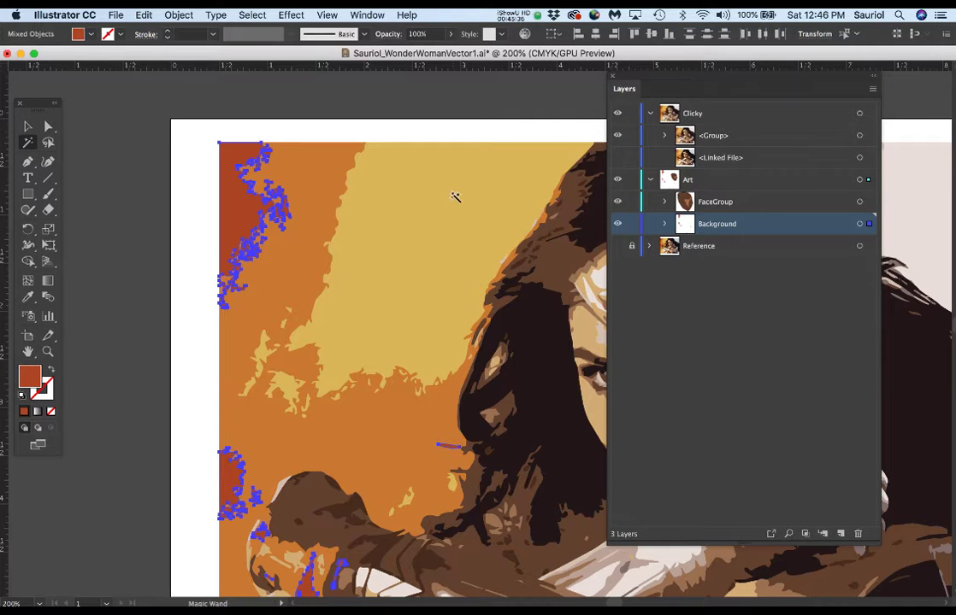
# Step: Select the Clicky group's orange areas with the Magic Wand, paste a copy in front and move it into Background, checking with Clicky temporarily hidden
pyautogui.click(748, 136)
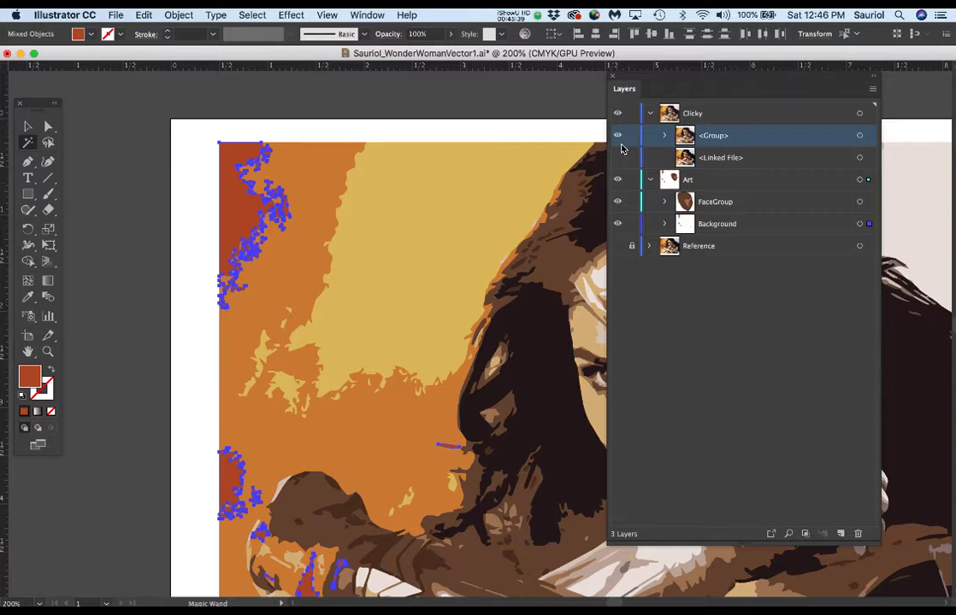
pyautogui.click(326, 178)
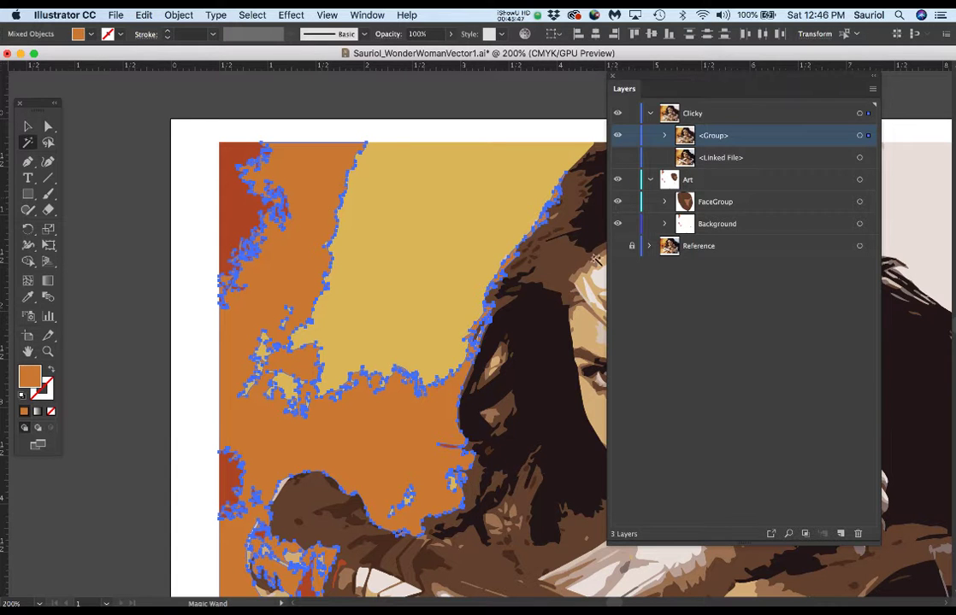
pyautogui.press('super+c')
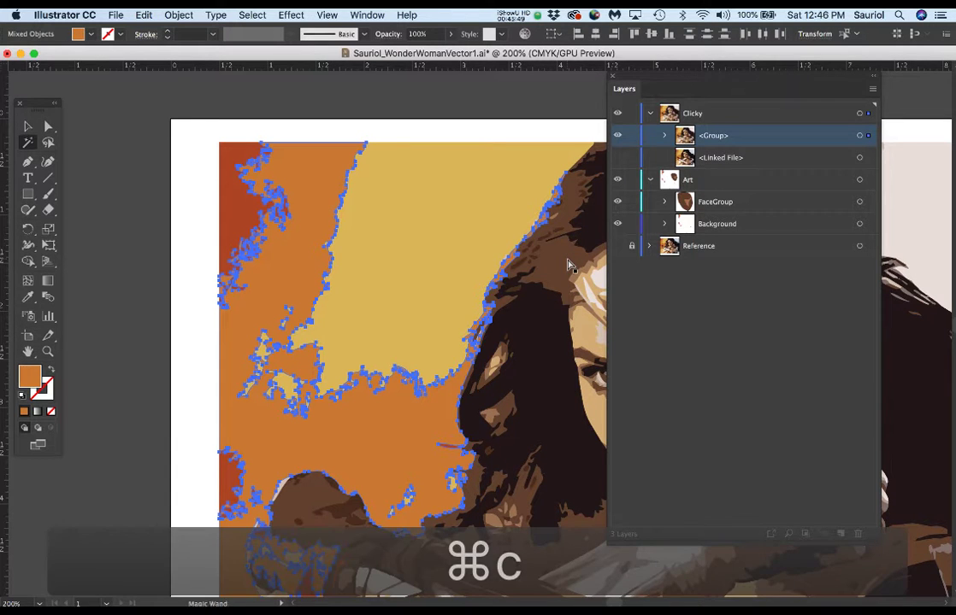
pyautogui.press('super+f')
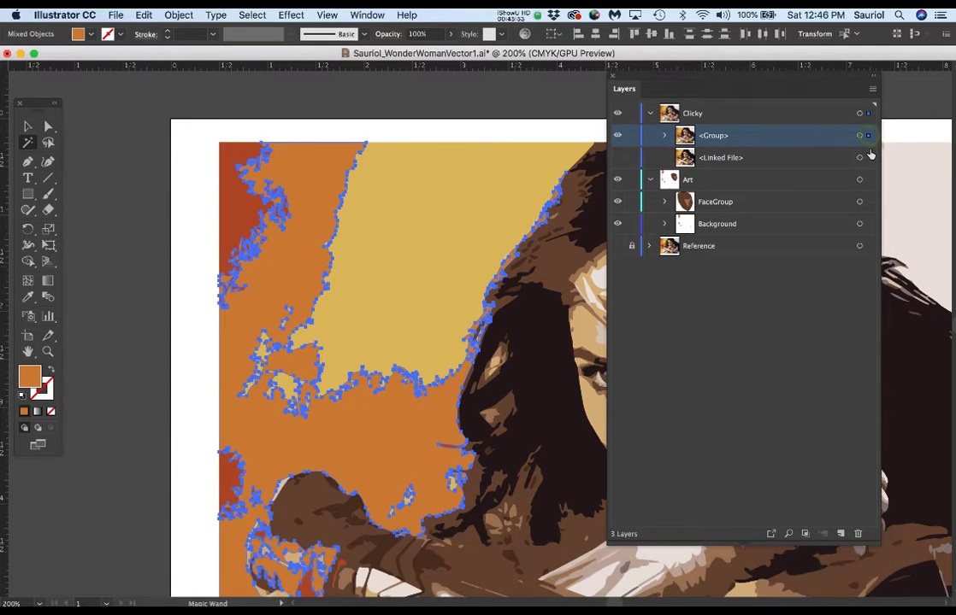
pyautogui.click(867, 224)
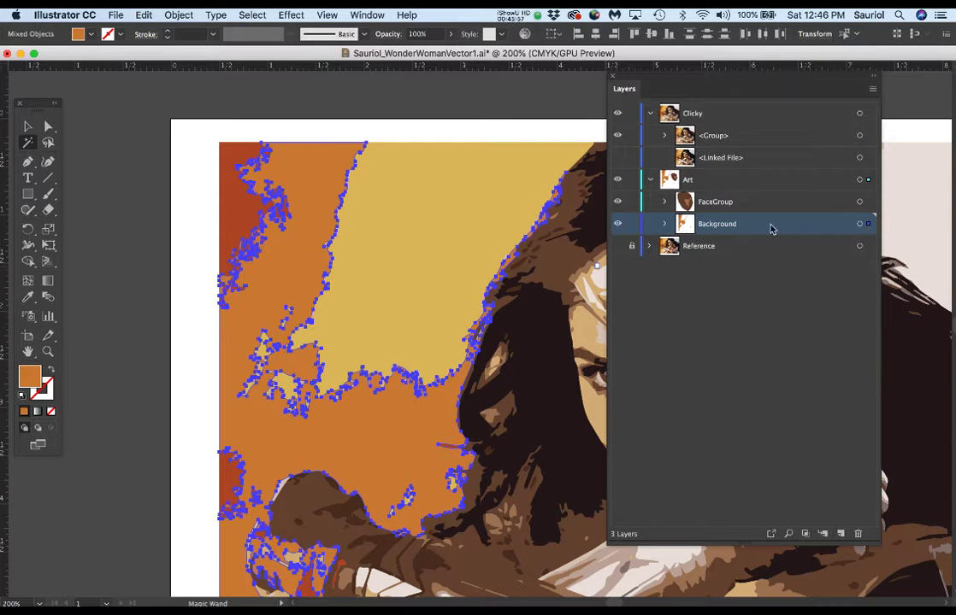
pyautogui.click(618, 114)
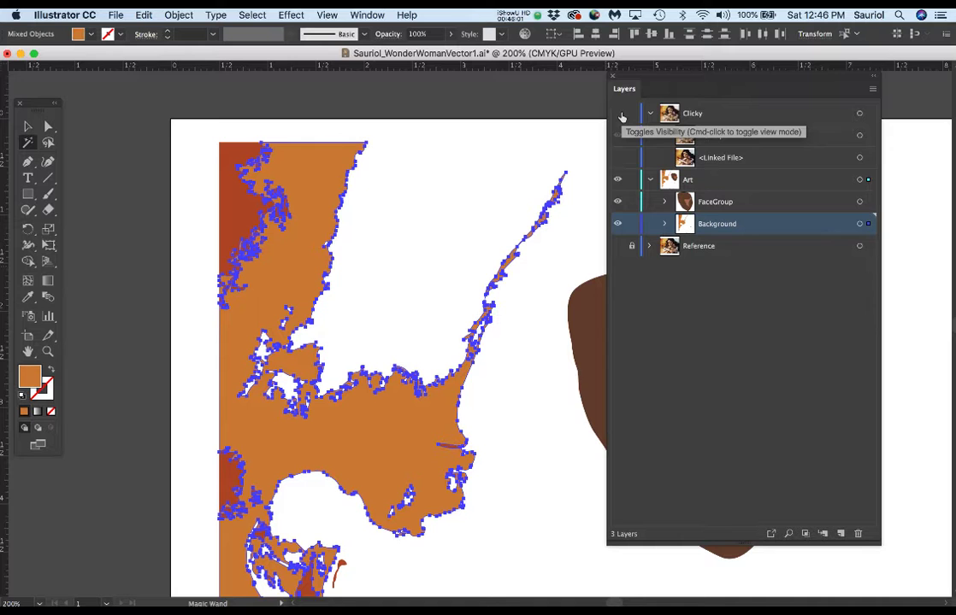
pyautogui.click(618, 113)
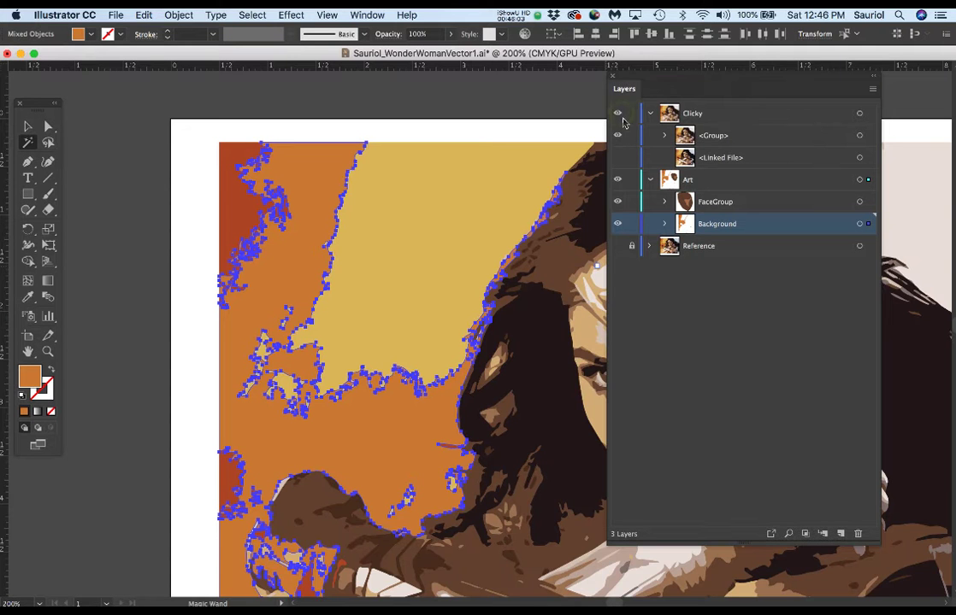
# Step: Select the yellow background areas of the Clicky group with the Magic Wand and copy them
pyautogui.click(776, 135)
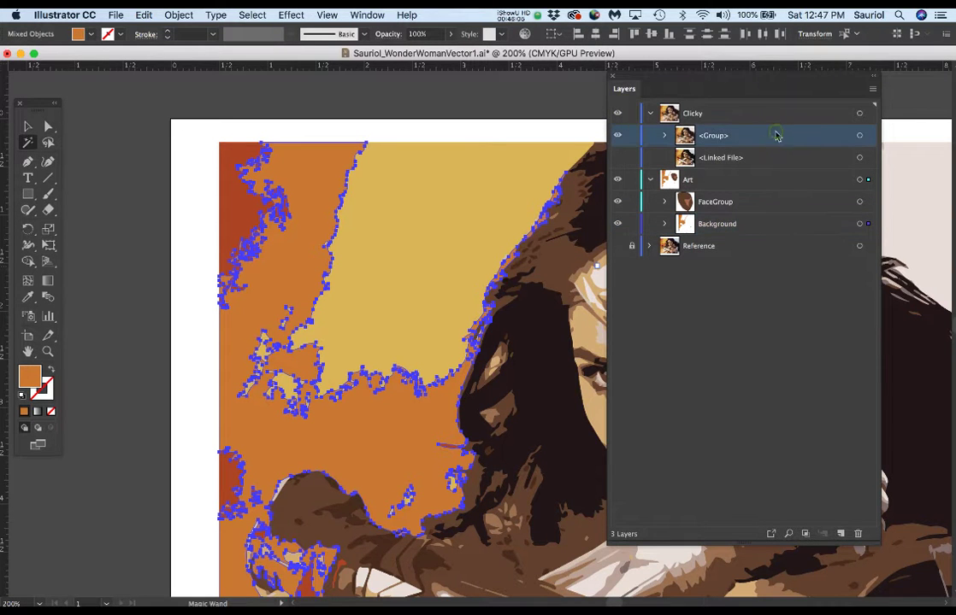
pyautogui.click(461, 196)
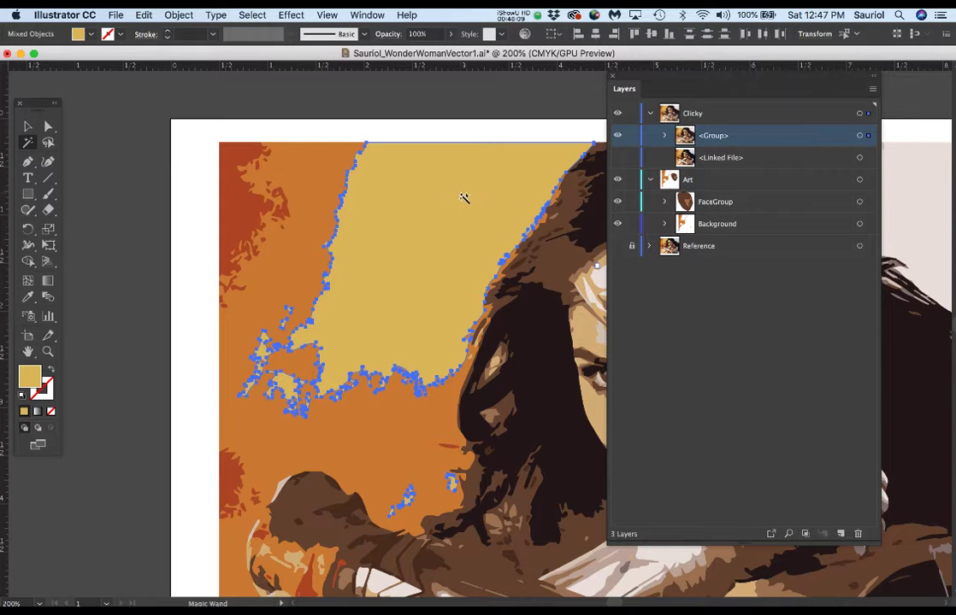
pyautogui.press('super+c')
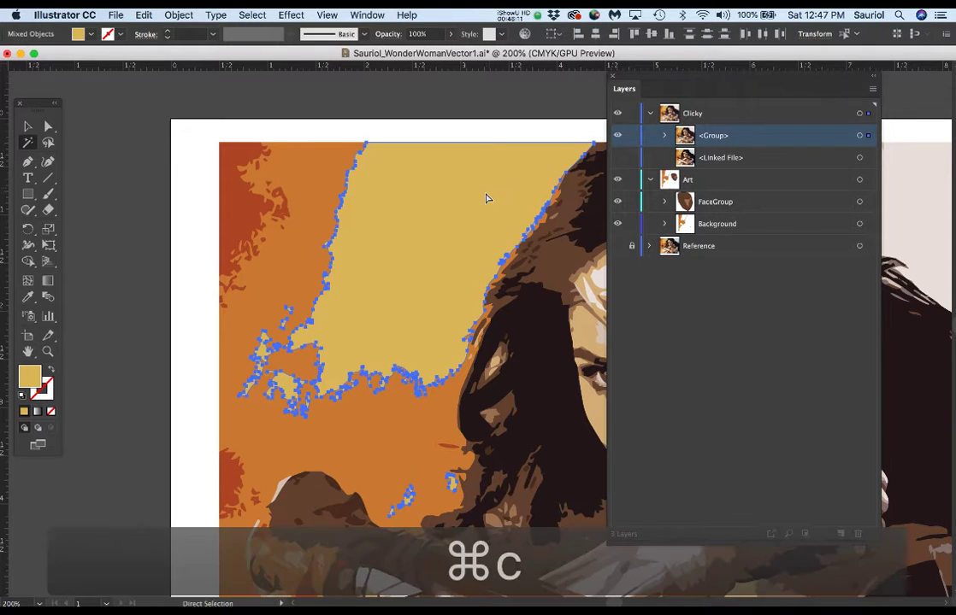
# Step: Paste the copied yellow background shapes in front, move them into the Background sublayer, and check them with the Clicky layer hidden
pyautogui.press('super+f')
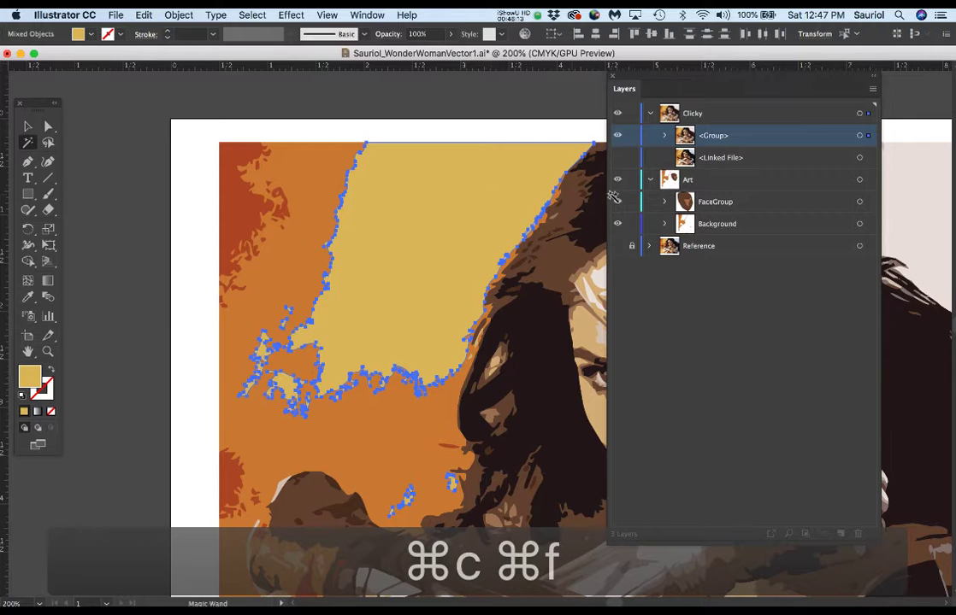
pyautogui.moveTo(868, 138); pyautogui.dragTo(868, 223)
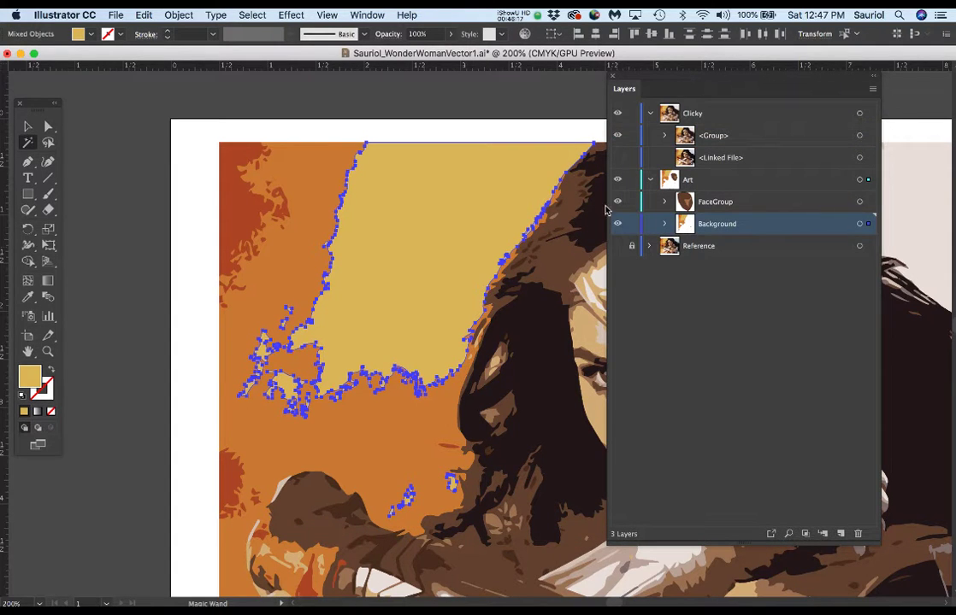
pyautogui.click(617, 113)
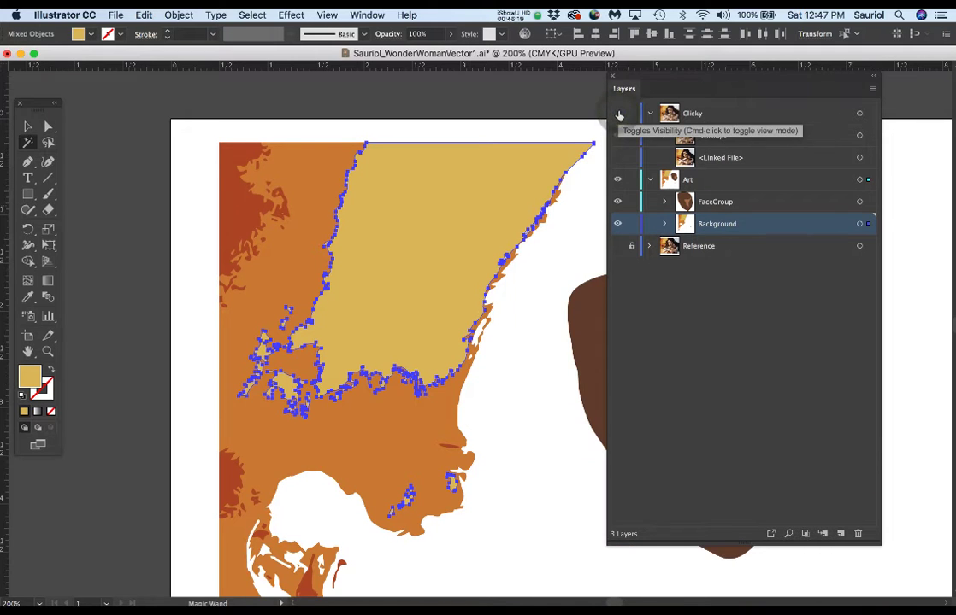
pyautogui.scroll(-2, 397, 271)
pyautogui.press('space')
pyautogui.moveTo(410, 310); pyautogui.dragTo(383, 273)
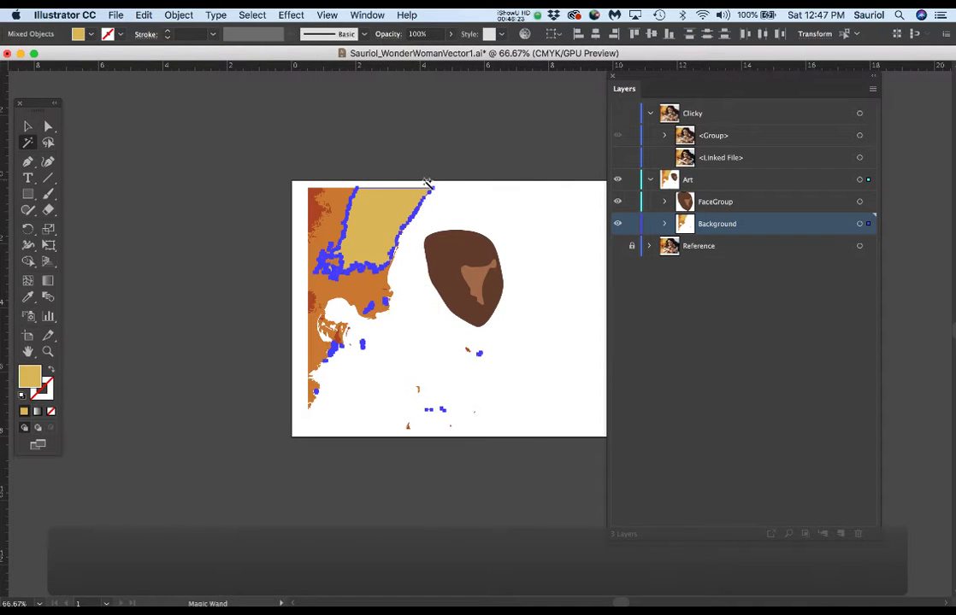
pyautogui.click(620, 115)
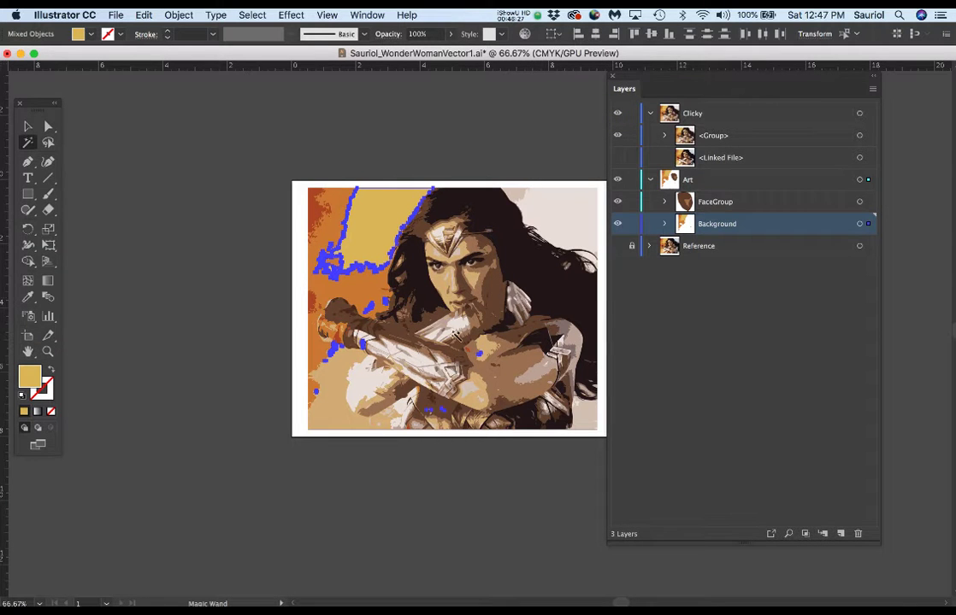
pyautogui.scroll(1, 342, 376)
pyautogui.scroll(1, 342, 376)
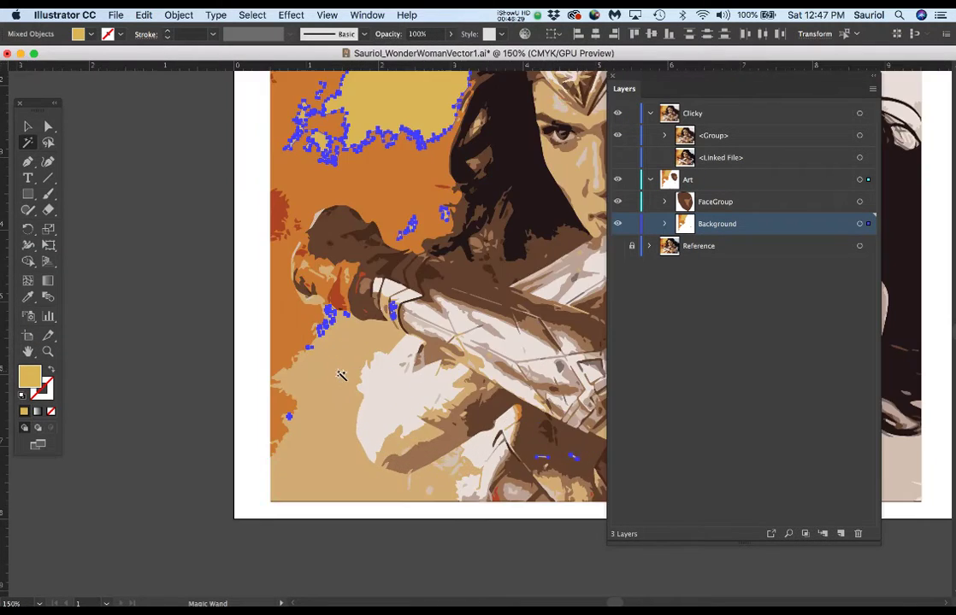
pyautogui.click(324, 372)
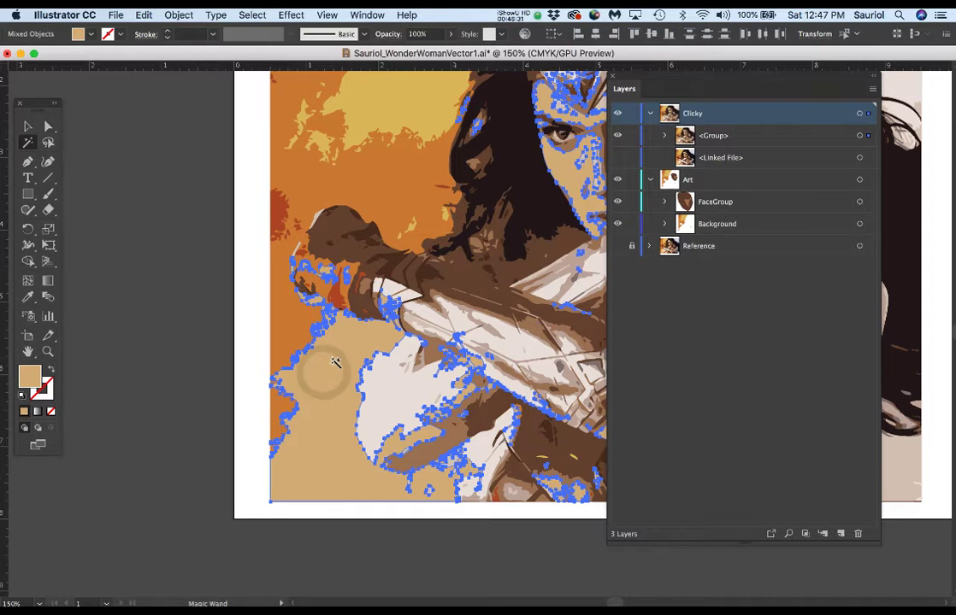
pyautogui.scroll(-1, 503, 224)
pyautogui.scroll(-1, 503, 224)
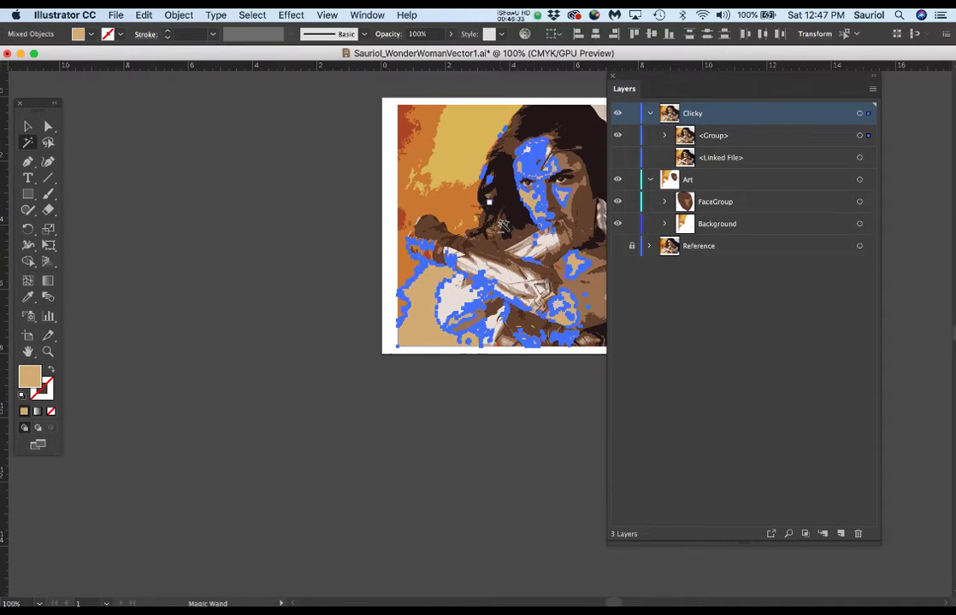
pyautogui.moveTo(543, 205); pyautogui.dragTo(439, 215)
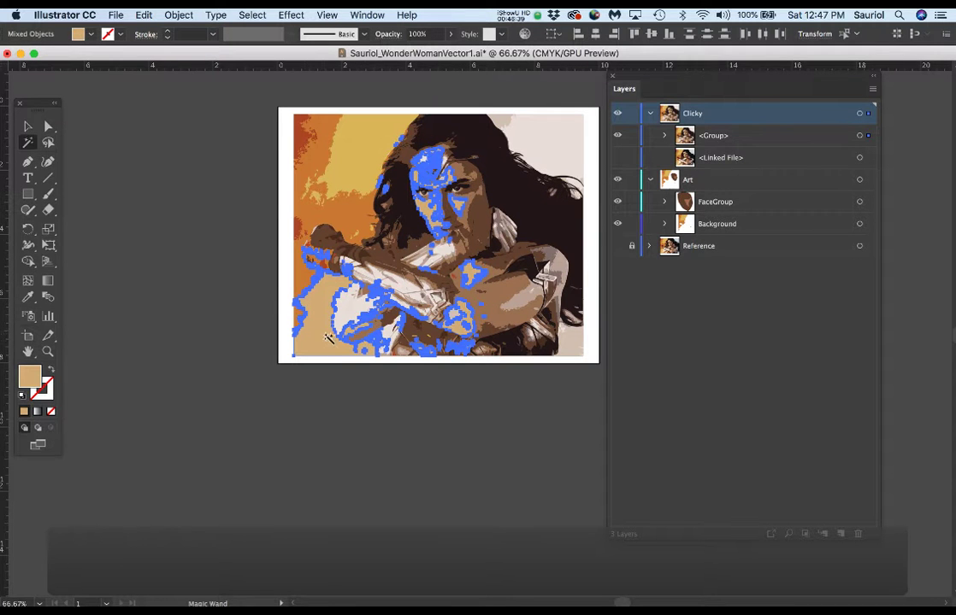
pyautogui.press('a')
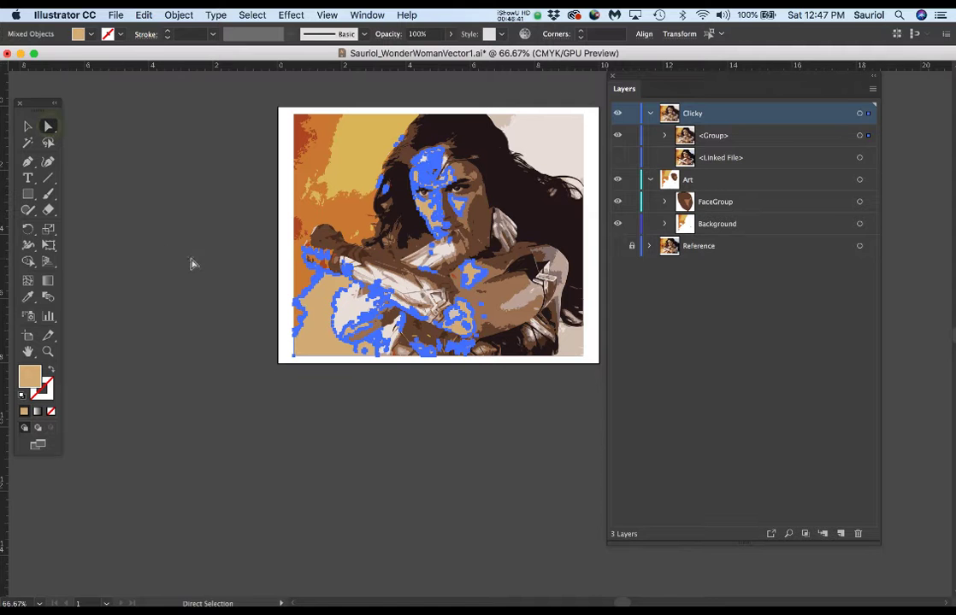
pyautogui.click(191, 263)
pyautogui.scroll(2, 334, 305)
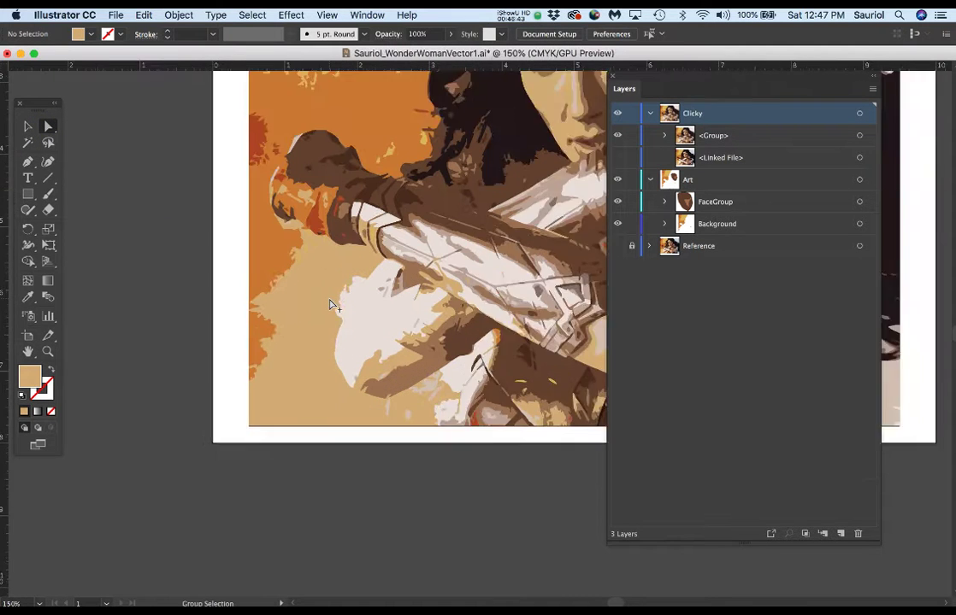
pyautogui.scroll(1, 333, 305)
pyautogui.click(290, 305)
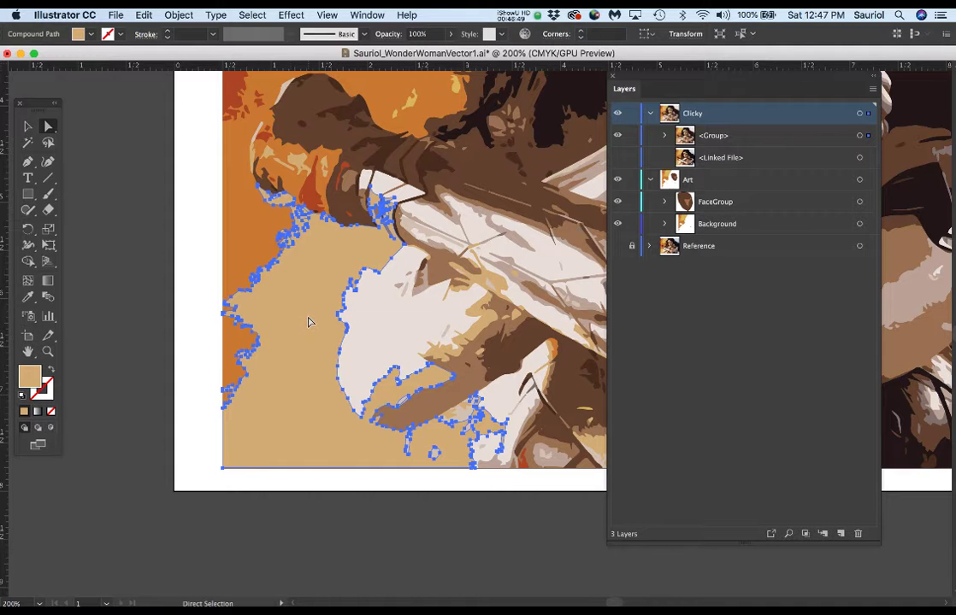
# Step: Use the Magic Wand to select all light tan shapes, duplicate them in place, and move the copies into the Background sublayer
pyautogui.press('y')
pyautogui.click(322, 296)
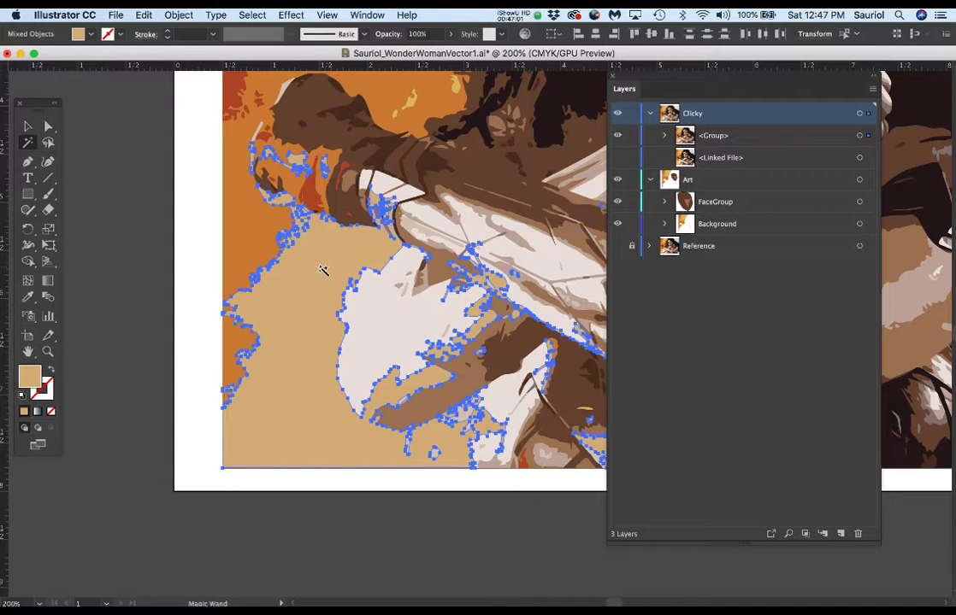
pyautogui.press('super+c')
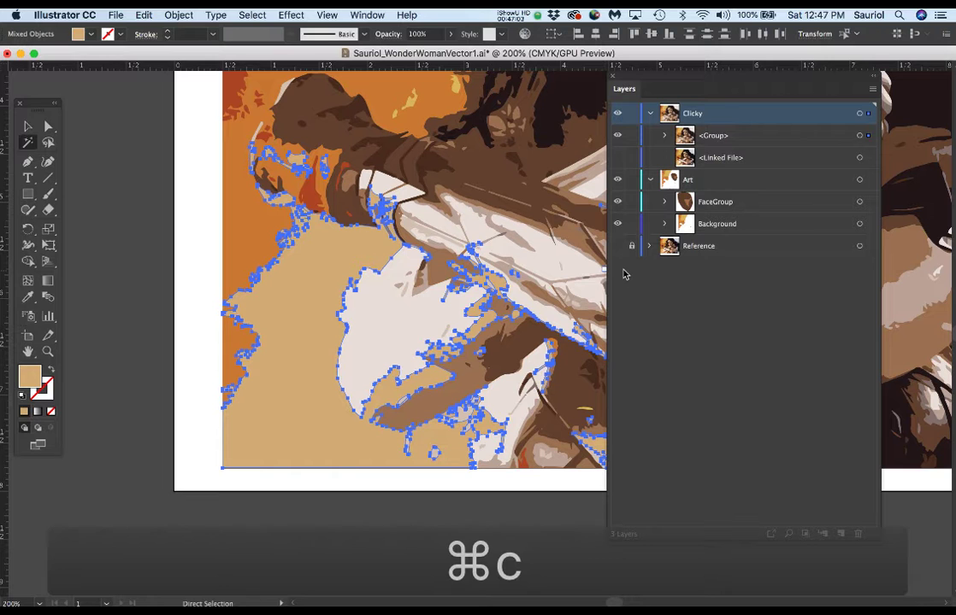
pyautogui.press('super+f')
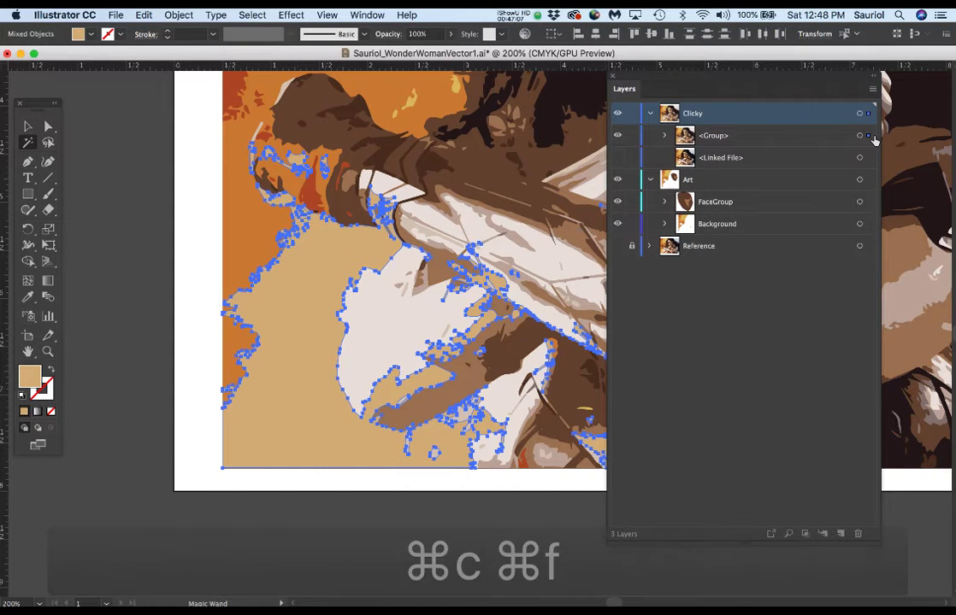
pyautogui.moveTo(868, 137); pyautogui.dragTo(868, 224)
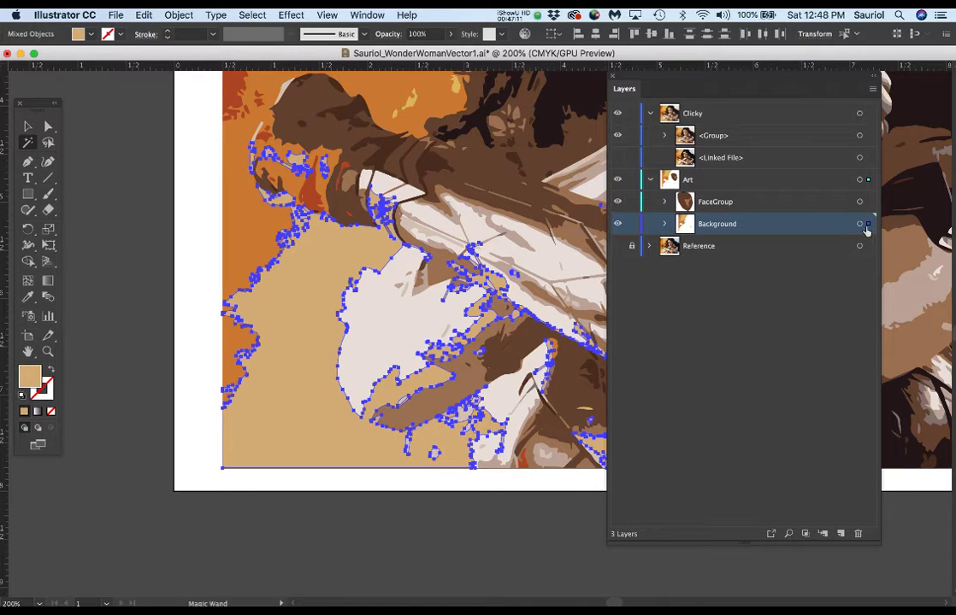
# Step: Hide the Clicky layer and delete the stray tan and red shapes lying below the face, away from the main background area
pyautogui.click(617, 113)
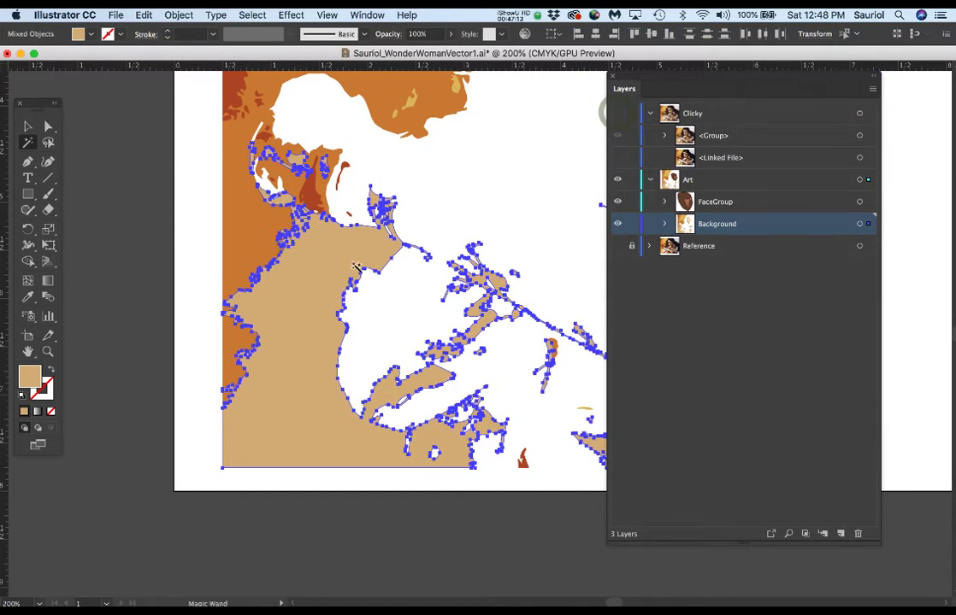
pyautogui.scroll(-2, 406, 244)
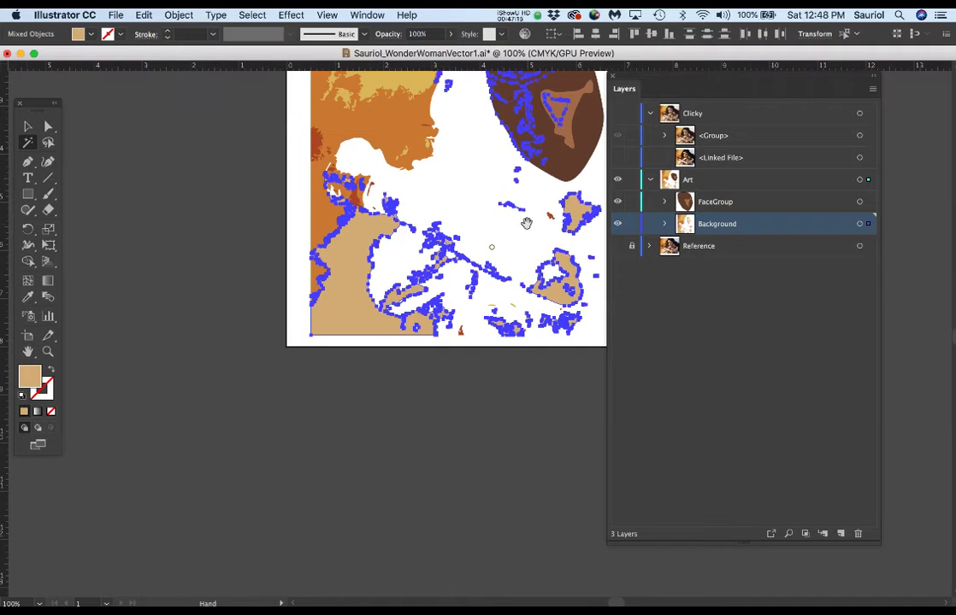
pyautogui.moveTo(526, 226); pyautogui.dragTo(453, 254)
pyautogui.click(538, 278)
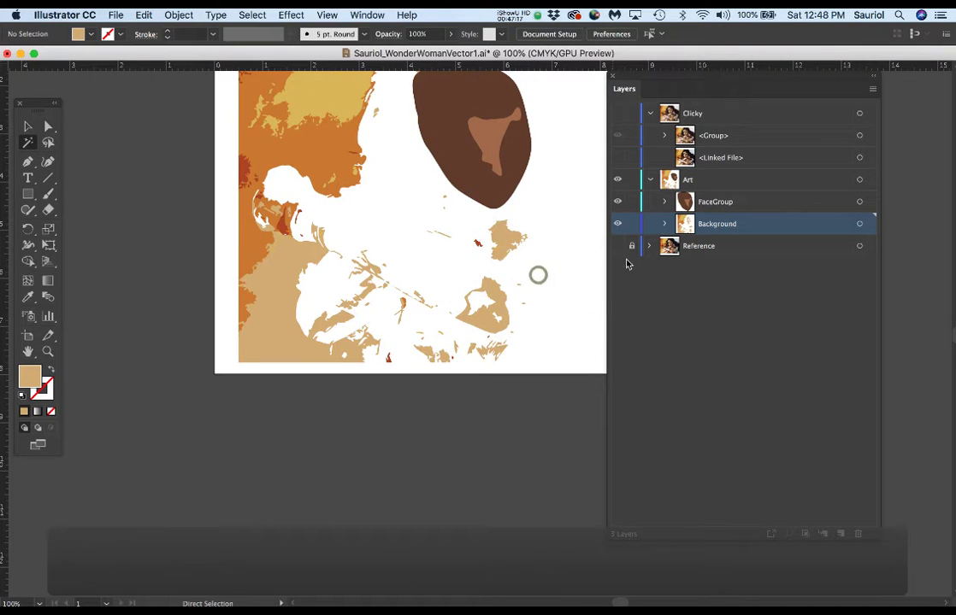
pyautogui.click(617, 113)
pyautogui.click(617, 113)
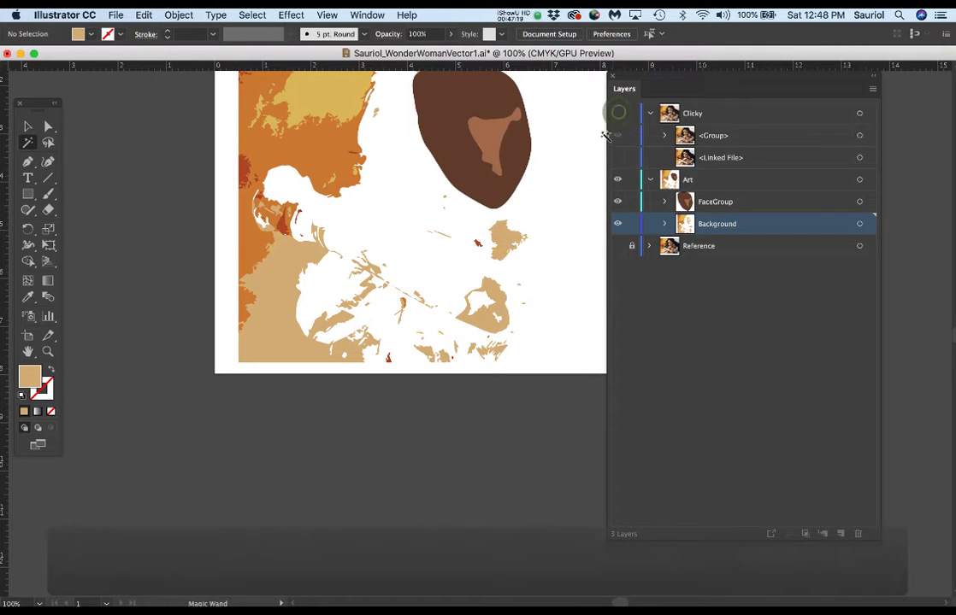
pyautogui.press('a')
pyautogui.moveTo(557, 227); pyautogui.dragTo(388, 369)
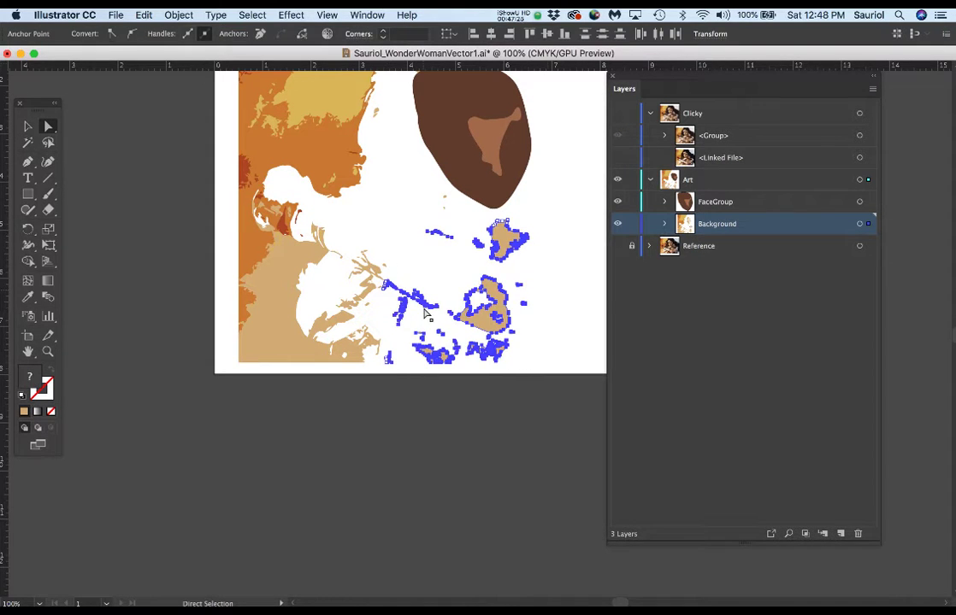
pyautogui.press('Delete')
pyautogui.moveTo(419, 227); pyautogui.dragTo(346, 316)
pyautogui.press('Delete')
pyautogui.press('super+z')
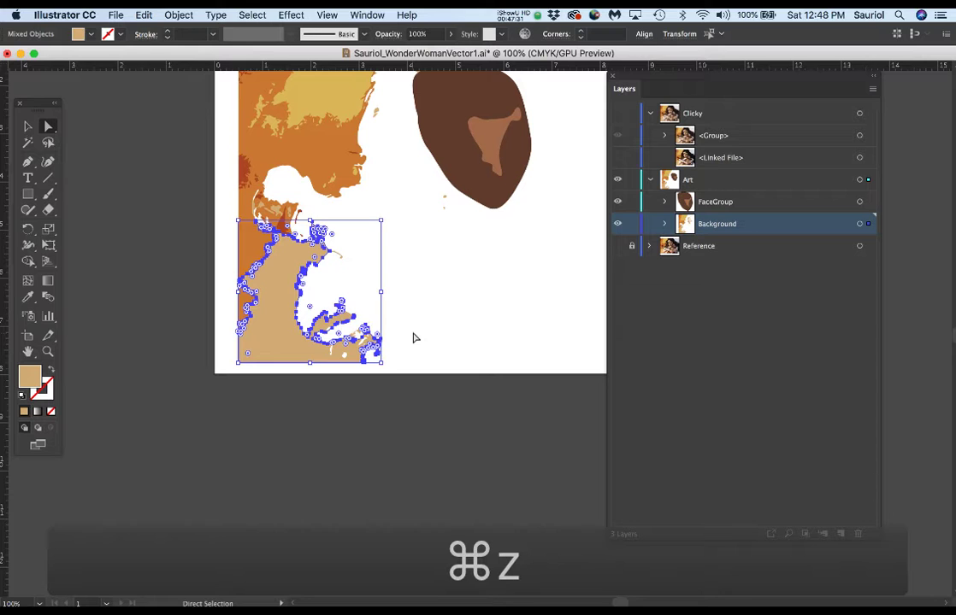
pyautogui.press('super+z')
pyautogui.click(414, 284)
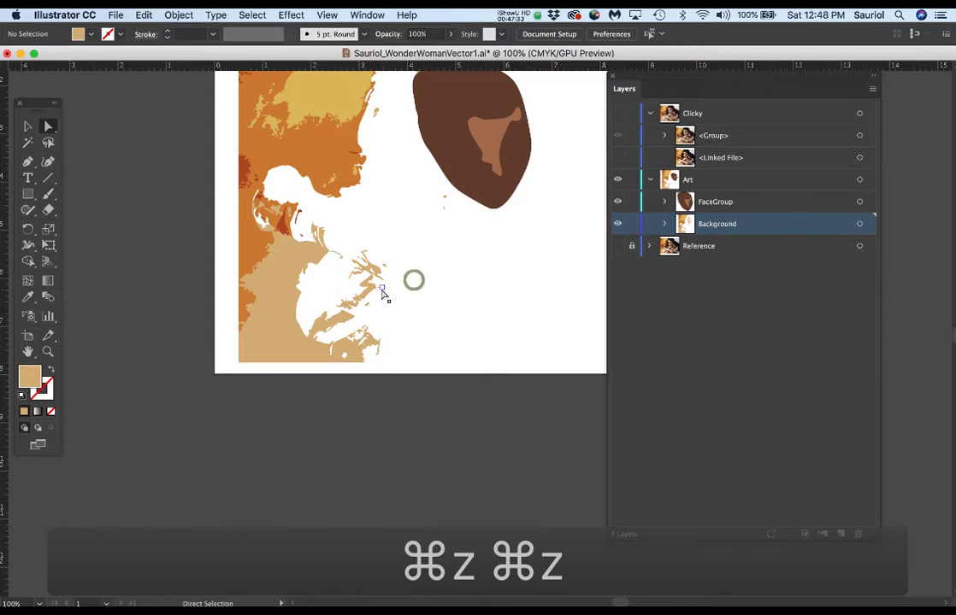
pyautogui.moveTo(410, 241); pyautogui.dragTo(338, 307)
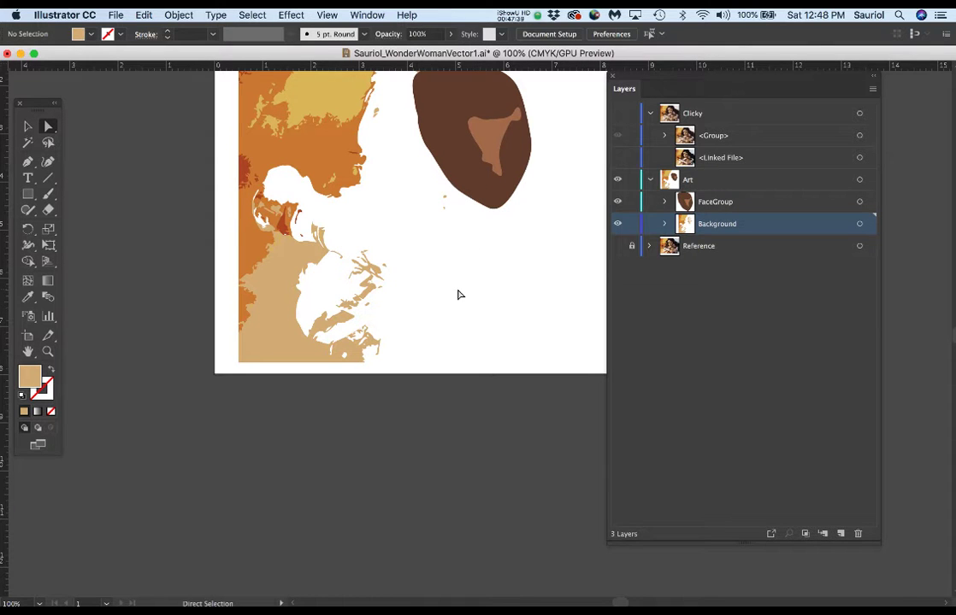
# Step: Delete the loose tan strokes beside the large lower tan background shape, using Group Selection to pick whole paths
pyautogui.press('a')
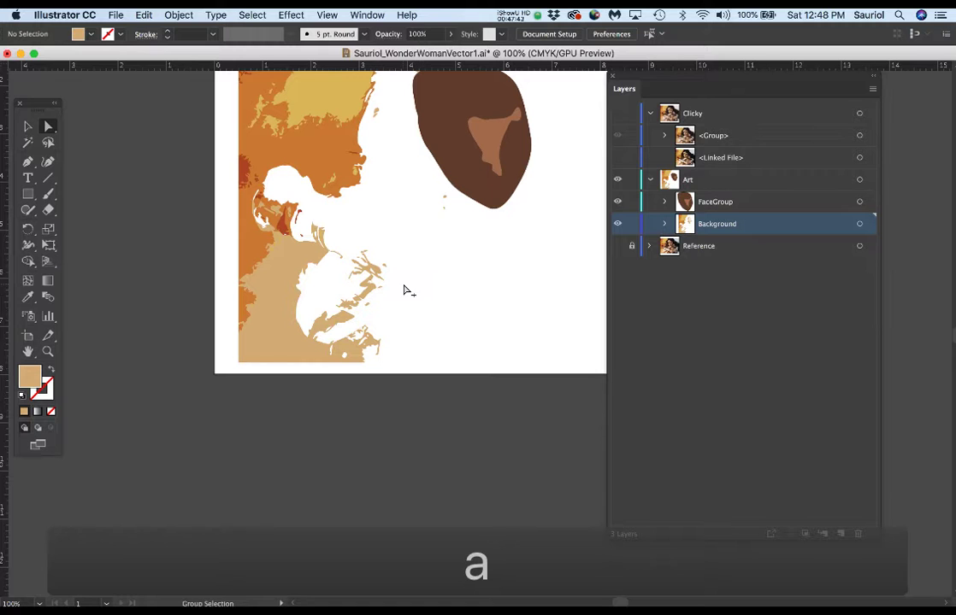
pyautogui.press('alt')
pyautogui.moveTo(406, 257); pyautogui.dragTo(344, 308)
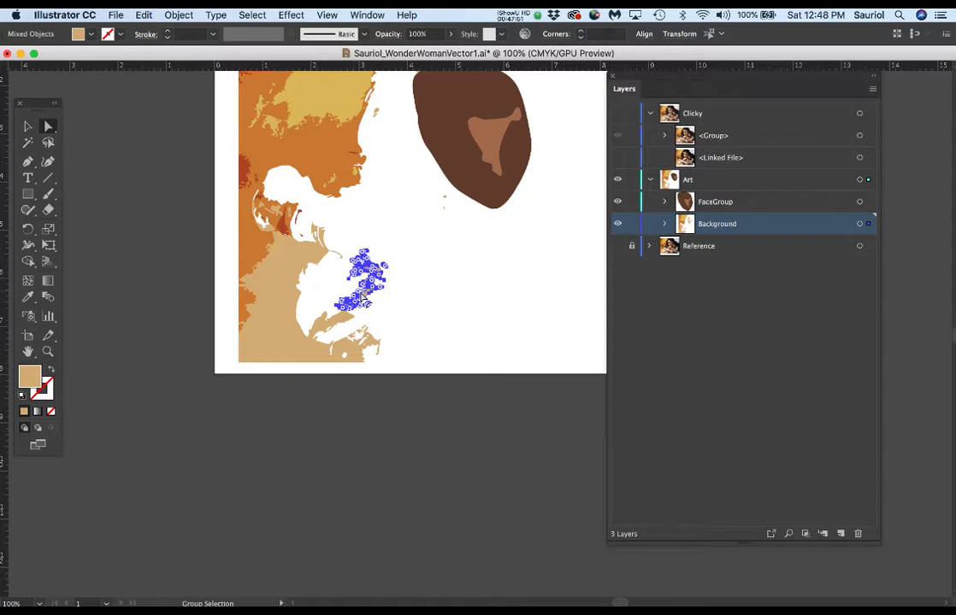
pyautogui.press('Delete')
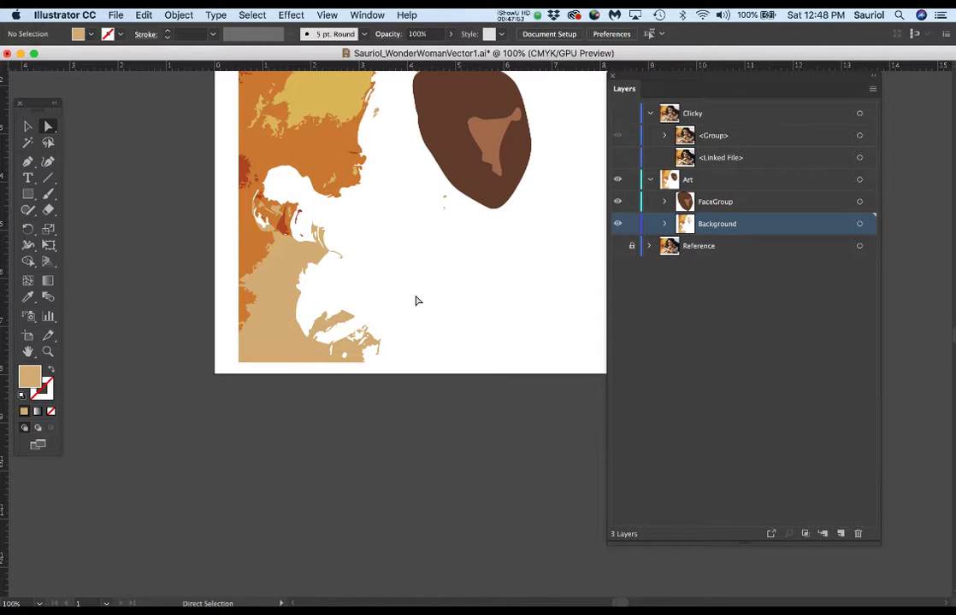
# Step: Delete the small tan specks below the face and beside the orange background edge, and compare the result with the Clicky layer
pyautogui.click(437, 197)
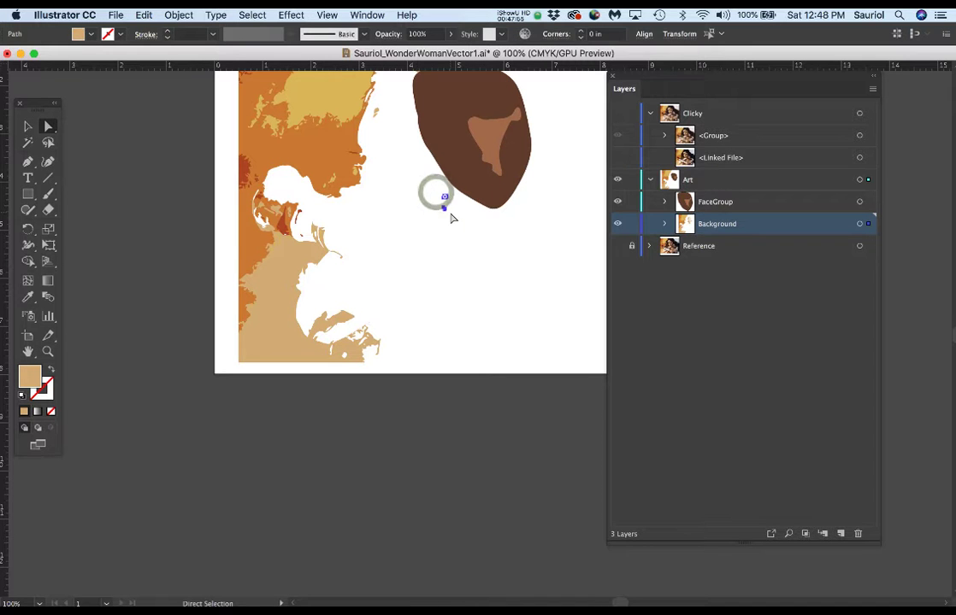
pyautogui.press('Delete')
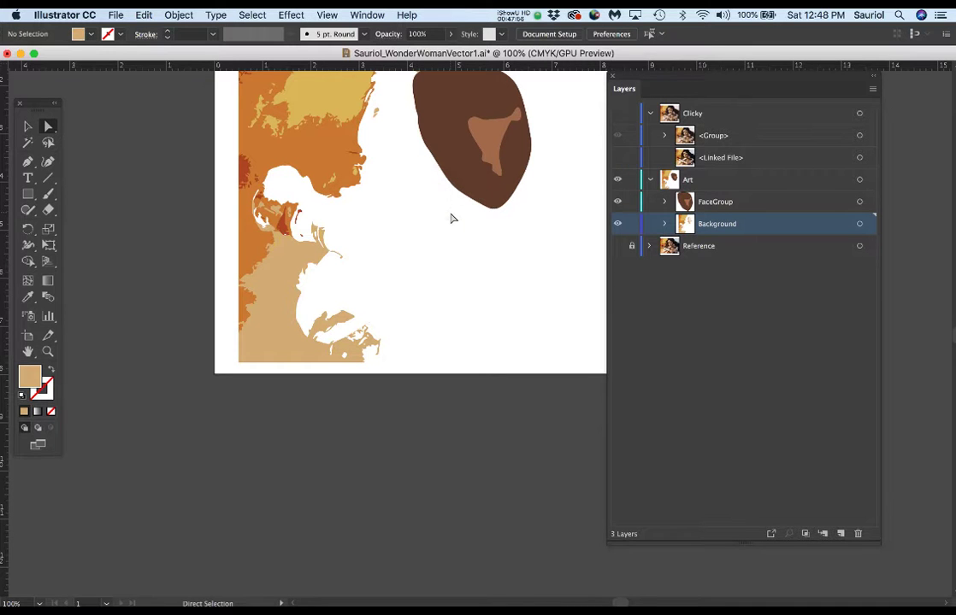
pyautogui.click(386, 111)
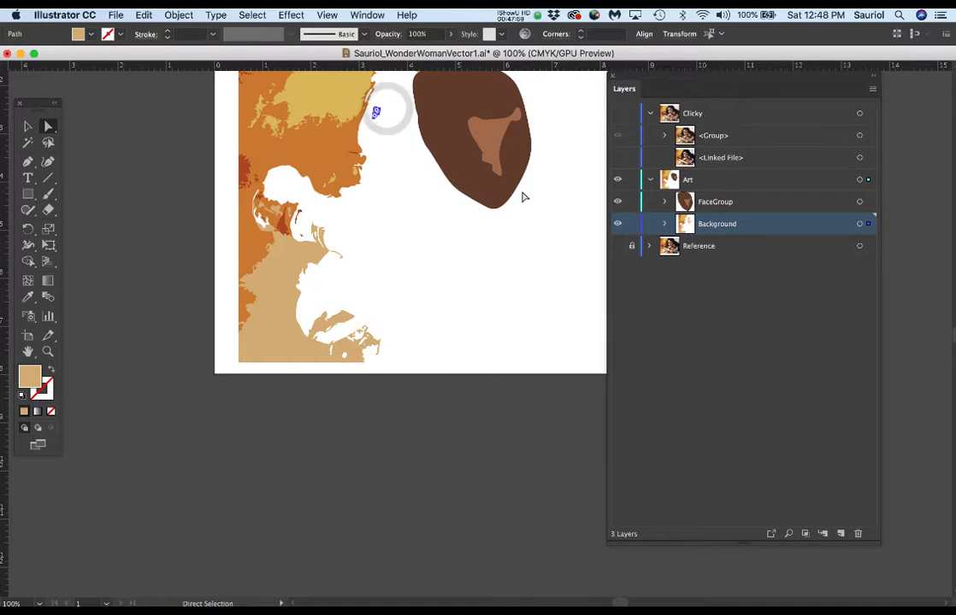
pyautogui.press('Delete')
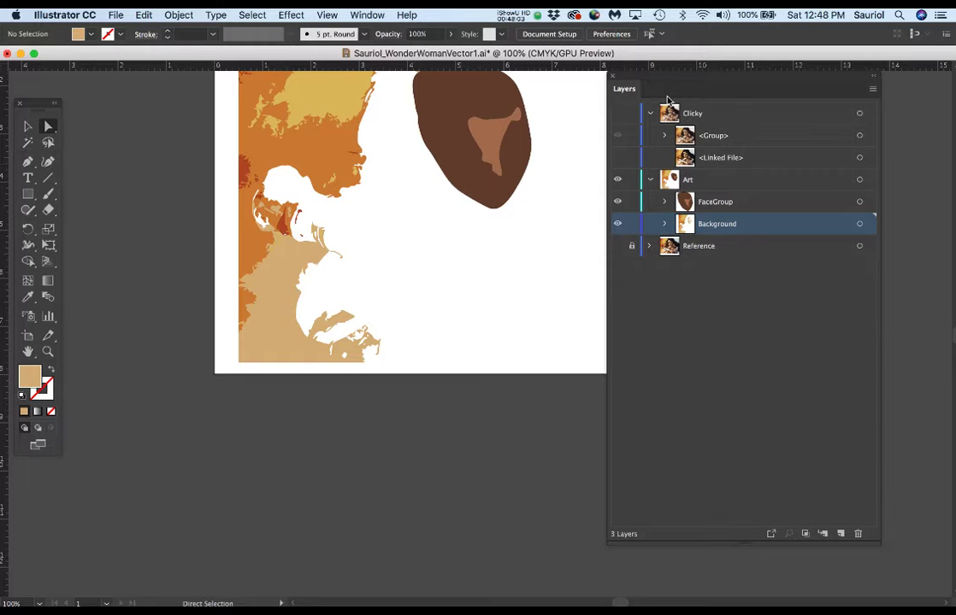
pyautogui.click(617, 115)
pyautogui.click(617, 114)
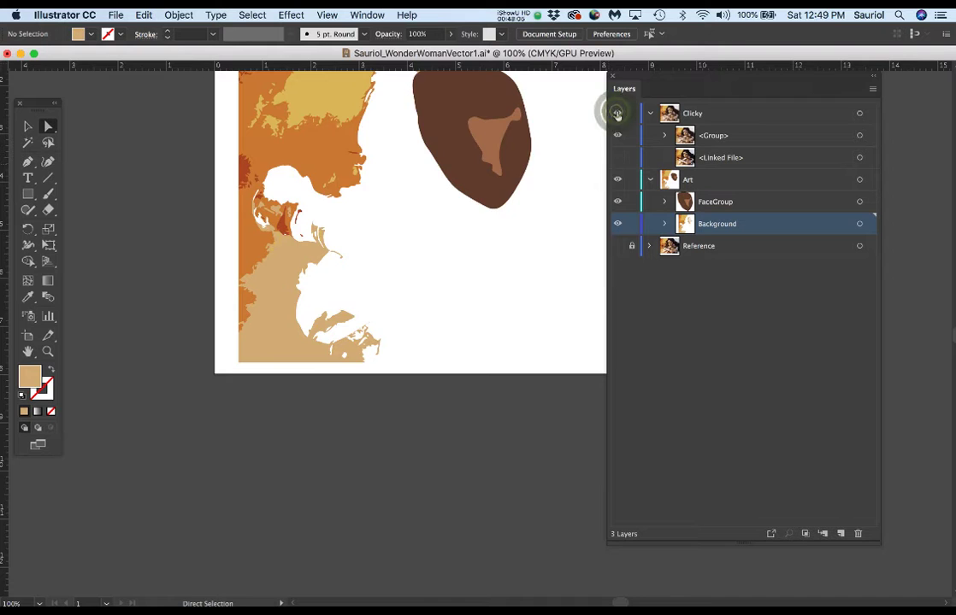
pyautogui.click(616, 114)
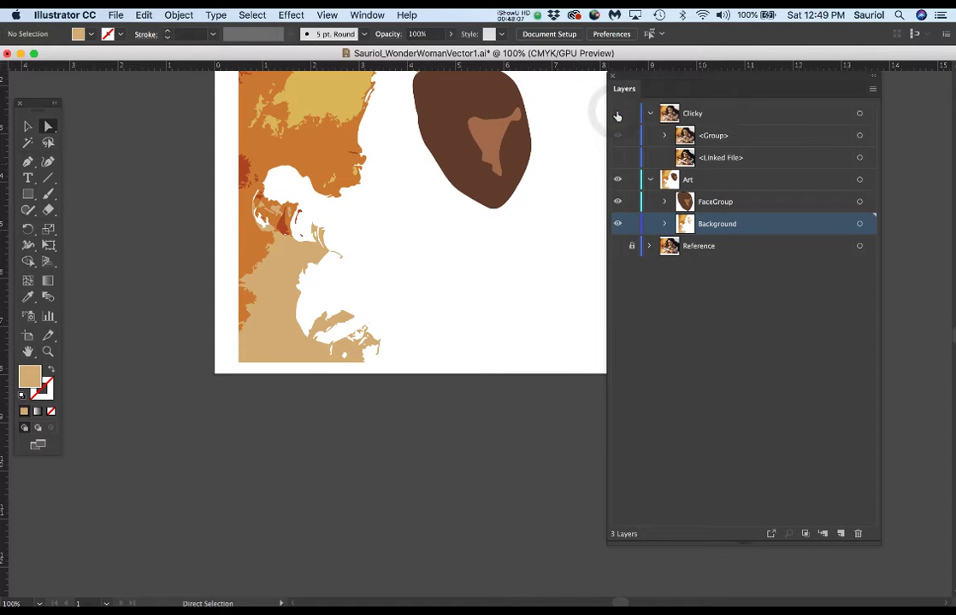
# Step: Save the Wonder Woman vector document and close it
pyautogui.moveTo(386, 229); pyautogui.dragTo(380, 345)
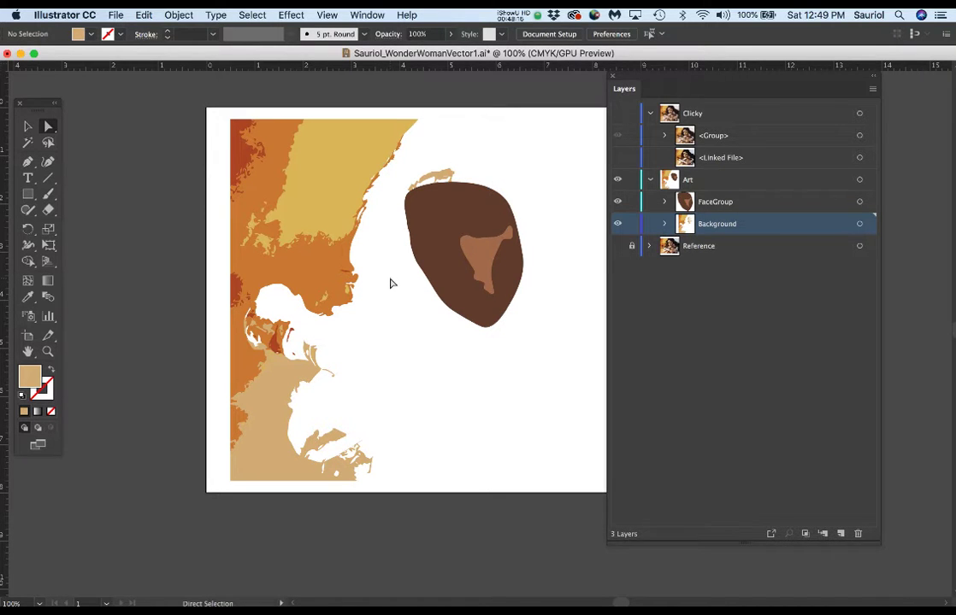
pyautogui.press('super+s')
pyautogui.press('super+w')
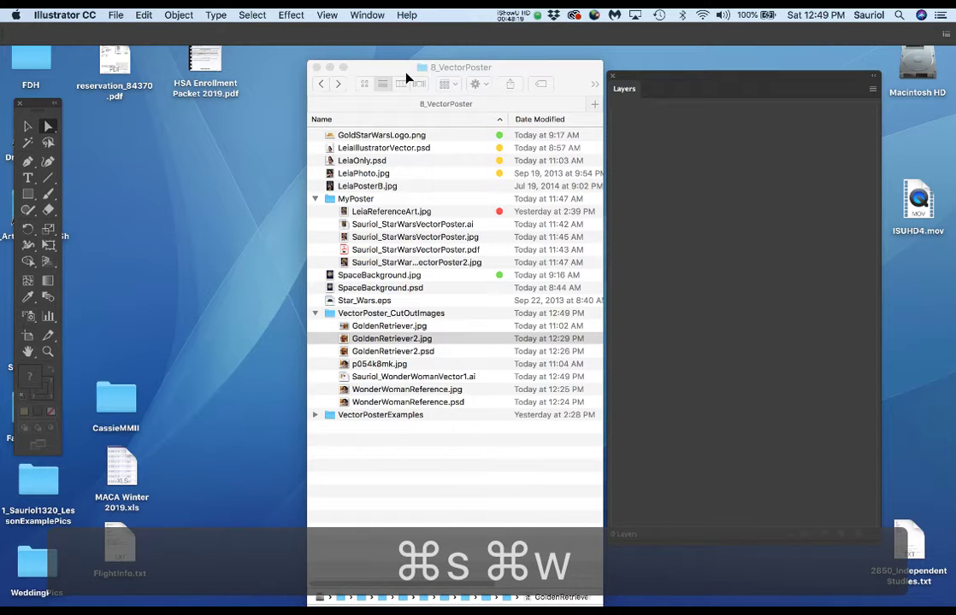
# Step: Switch to Finder and preview GoldenRetriever2.jpg in the VectorPoster_CutOutImages folder
pyautogui.click(400, 77)
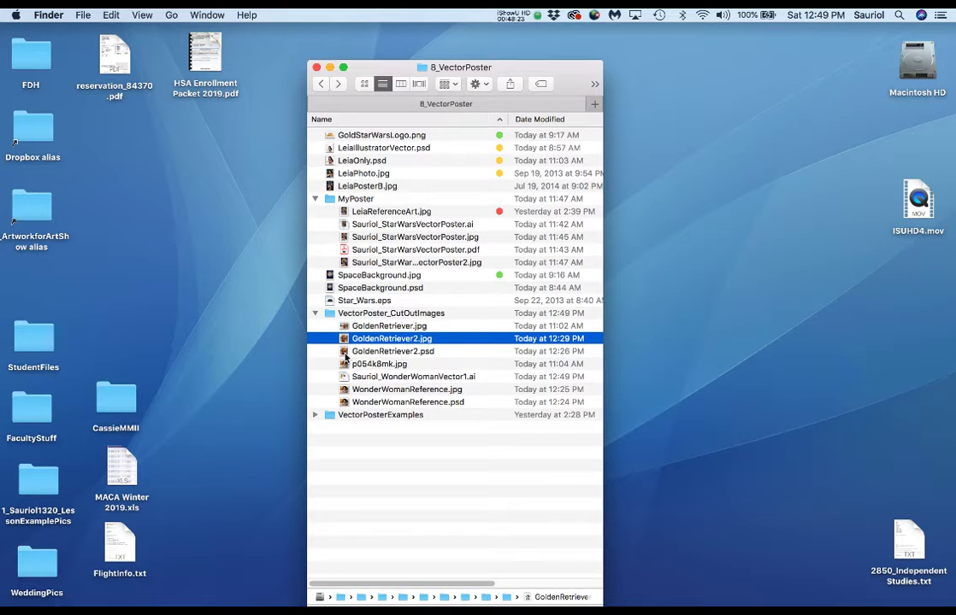
pyautogui.press('space')
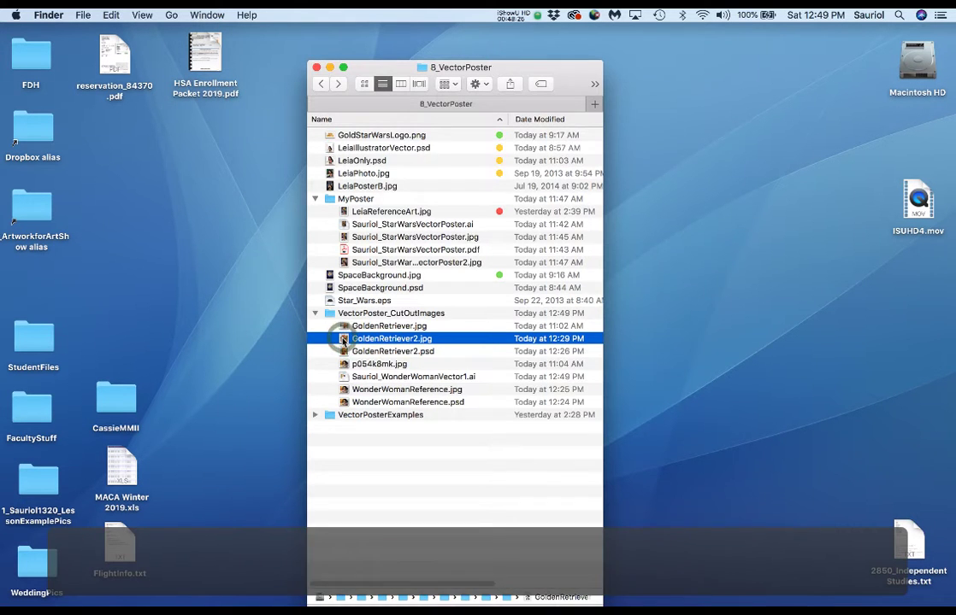
pyautogui.press('space')
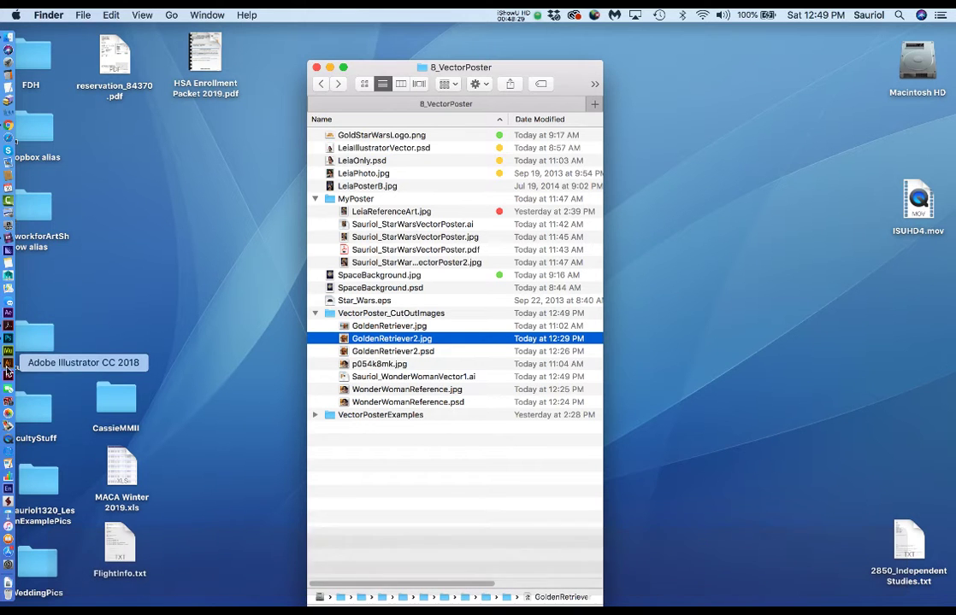
# Step: Switch to Illustrator and create a new document 8 in wide and 10 in high
pyautogui.click(14, 363)
pyautogui.press('super+n')
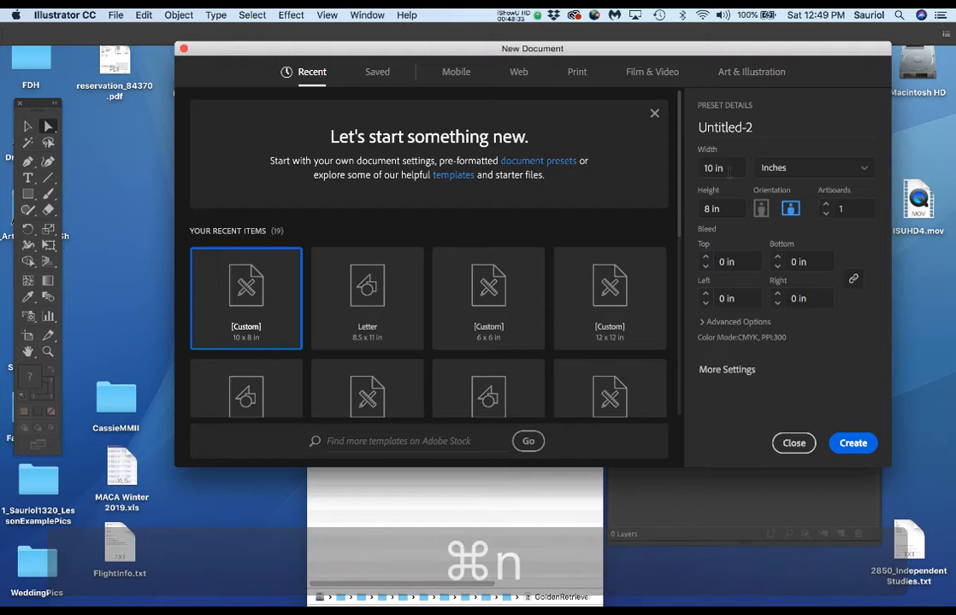
pyautogui.click(729, 169)
pyautogui.write('8')
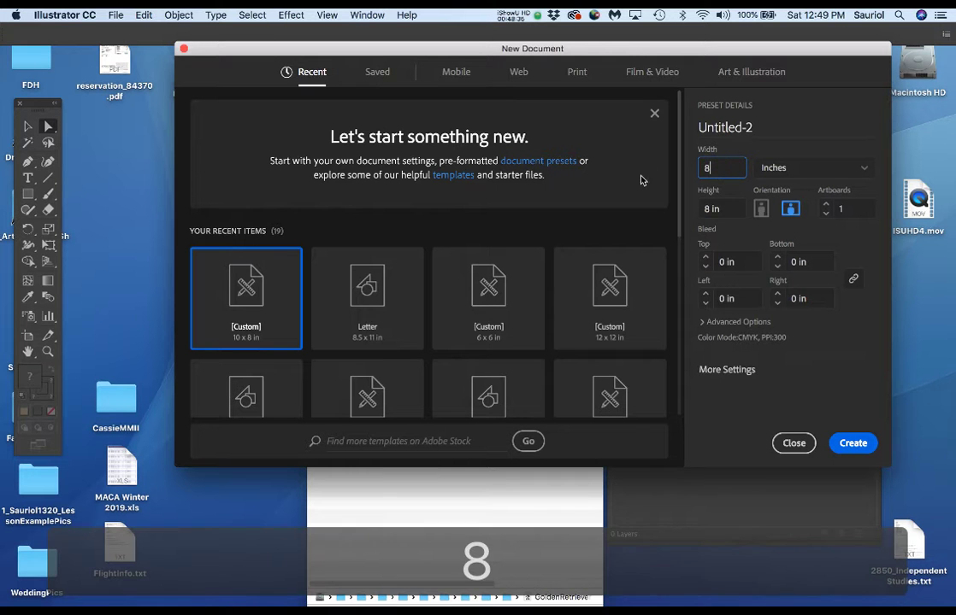
pyautogui.click(727, 213)
pyautogui.write('10')
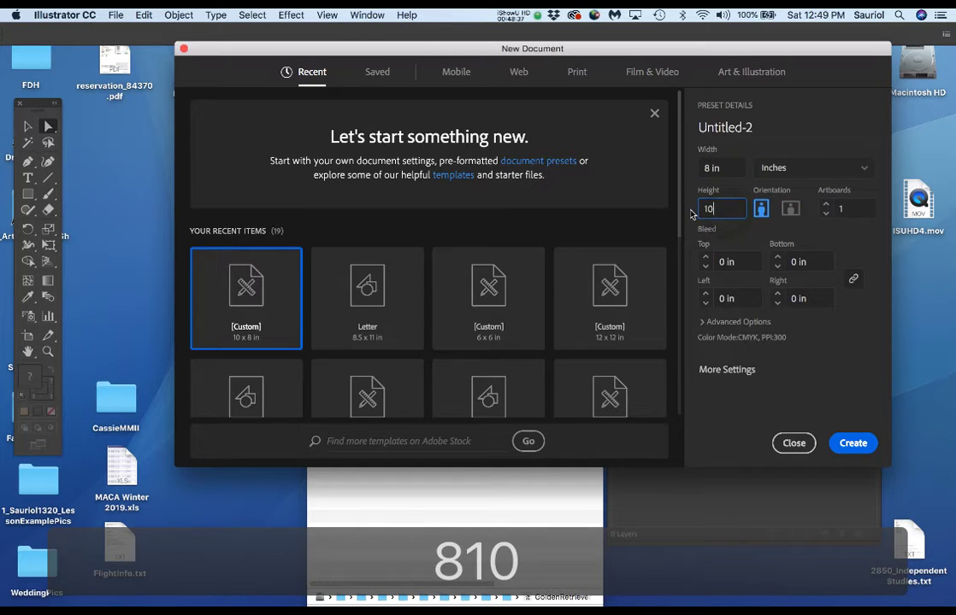
pyautogui.press('Return')
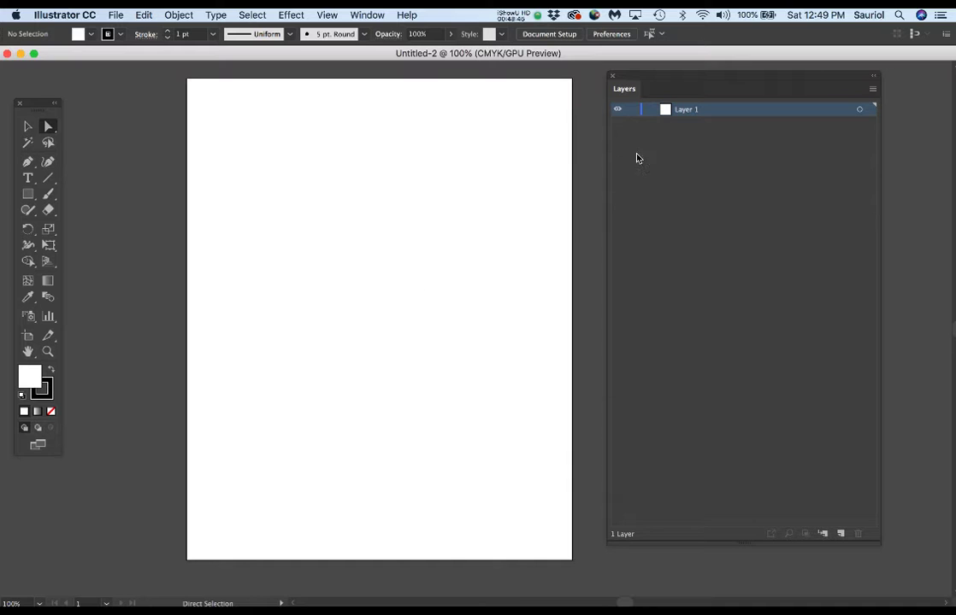
pyautogui.click(874, 90)
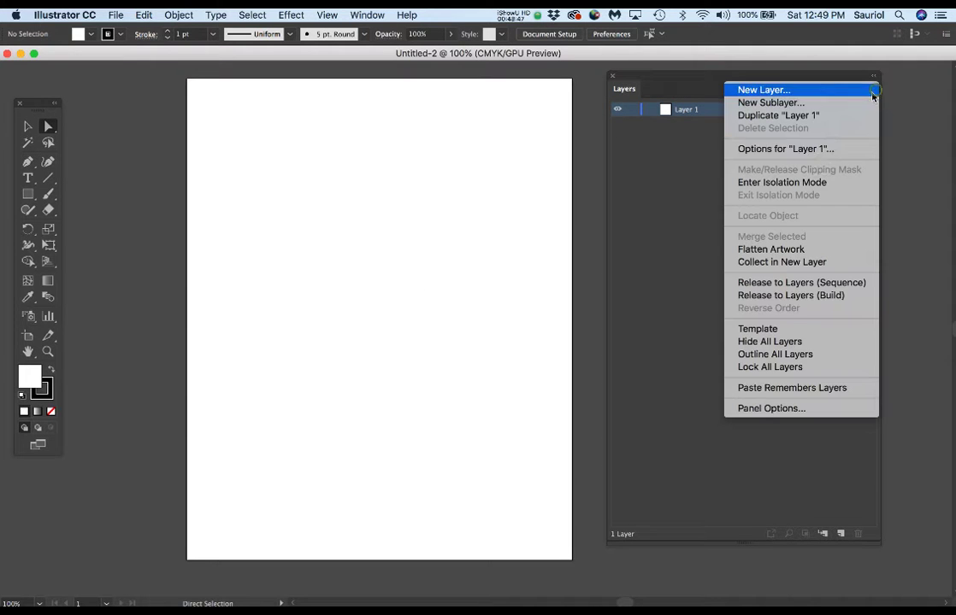
pyautogui.click(778, 389)
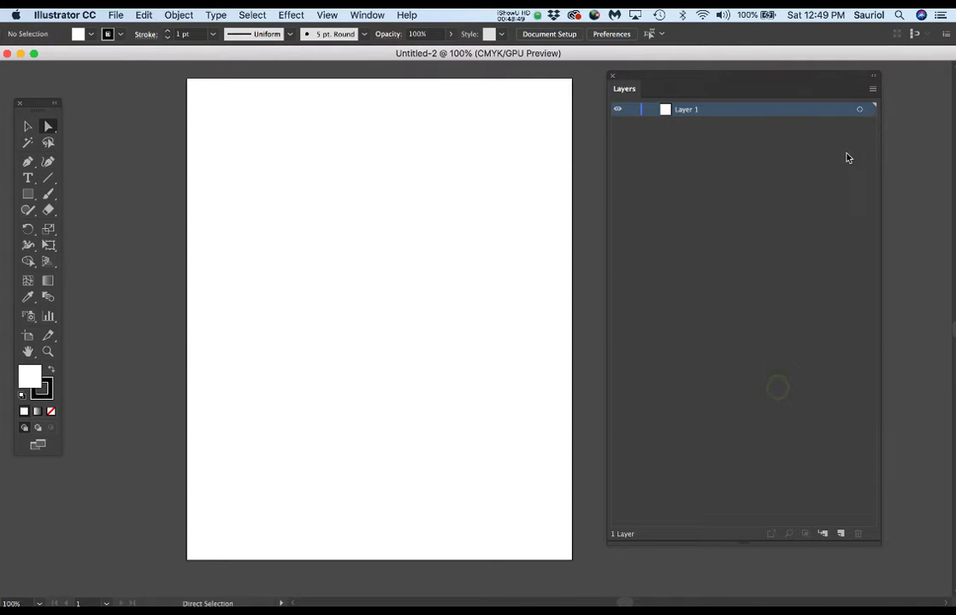
pyautogui.click(872, 89)
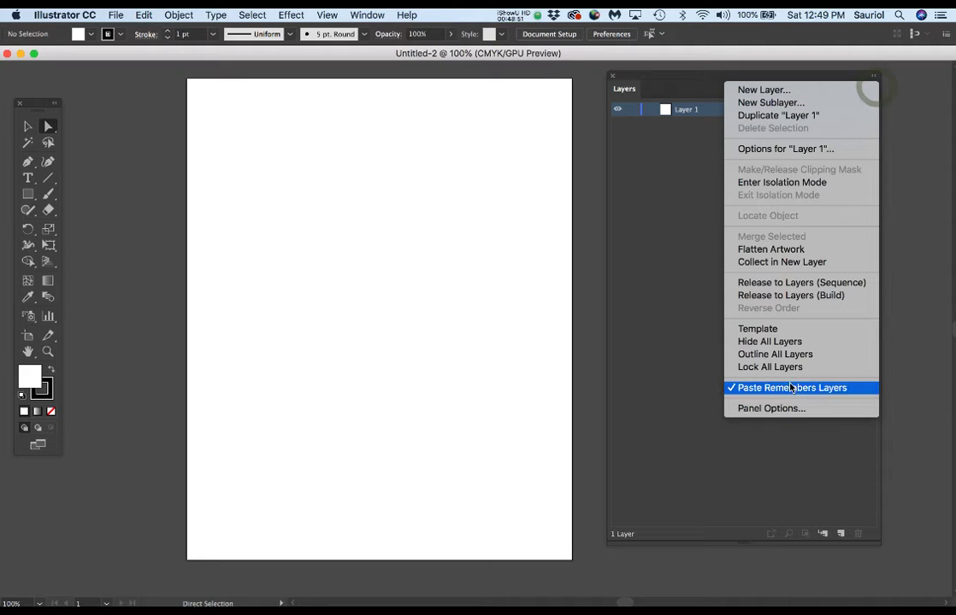
pyautogui.click(788, 389)
# Step: Set the layer list's row size to Large
pyautogui.click(873, 91)
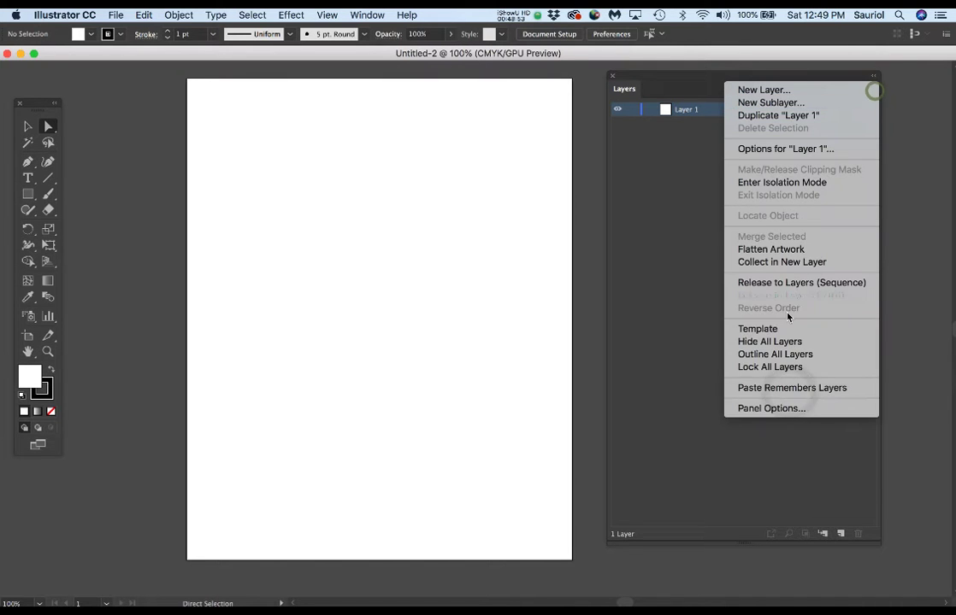
pyautogui.click(780, 409)
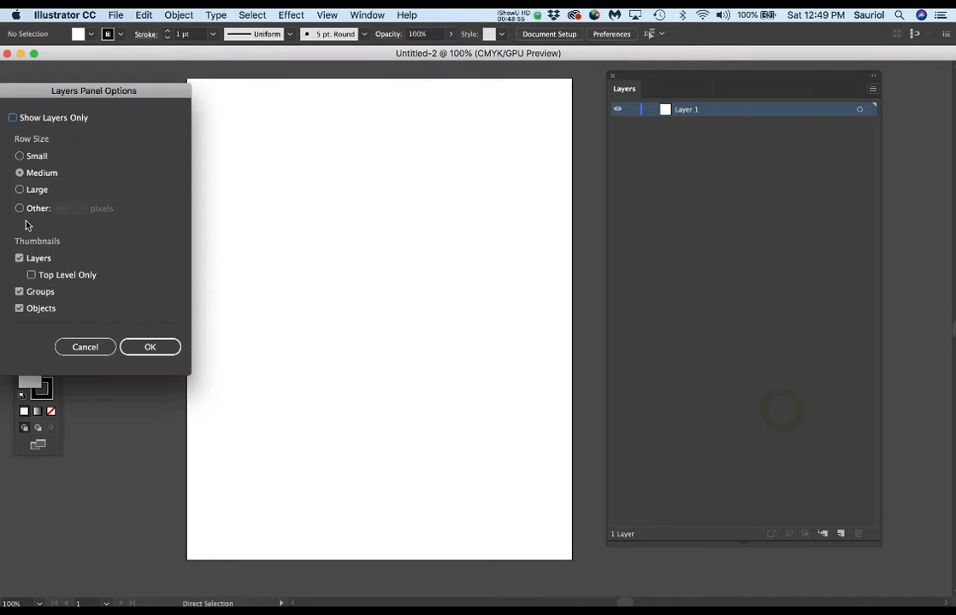
pyautogui.click(20, 190)
pyautogui.click(150, 347)
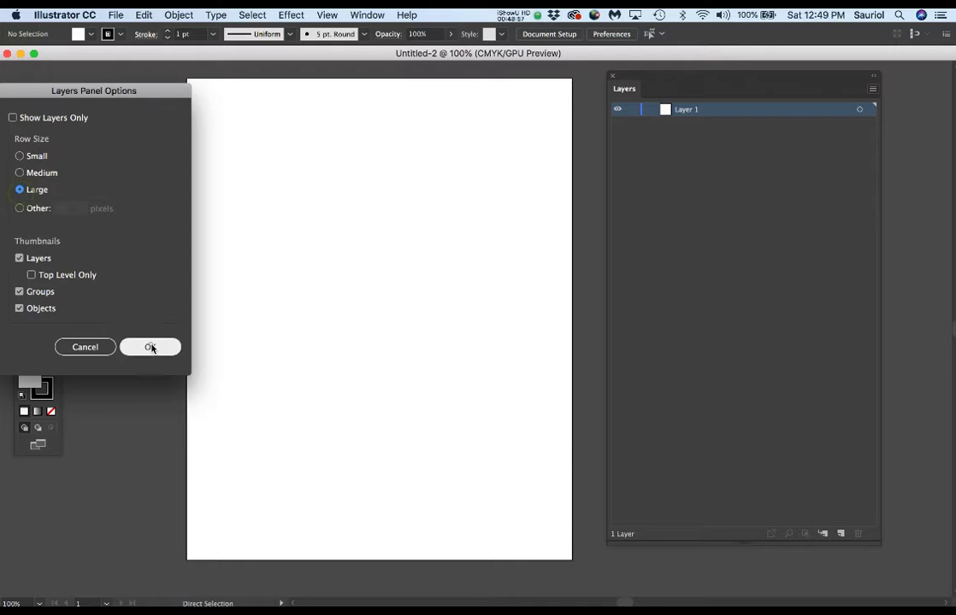
# Step: Rename Layer 1 as "reference"
pyautogui.doubleClick(697, 115)
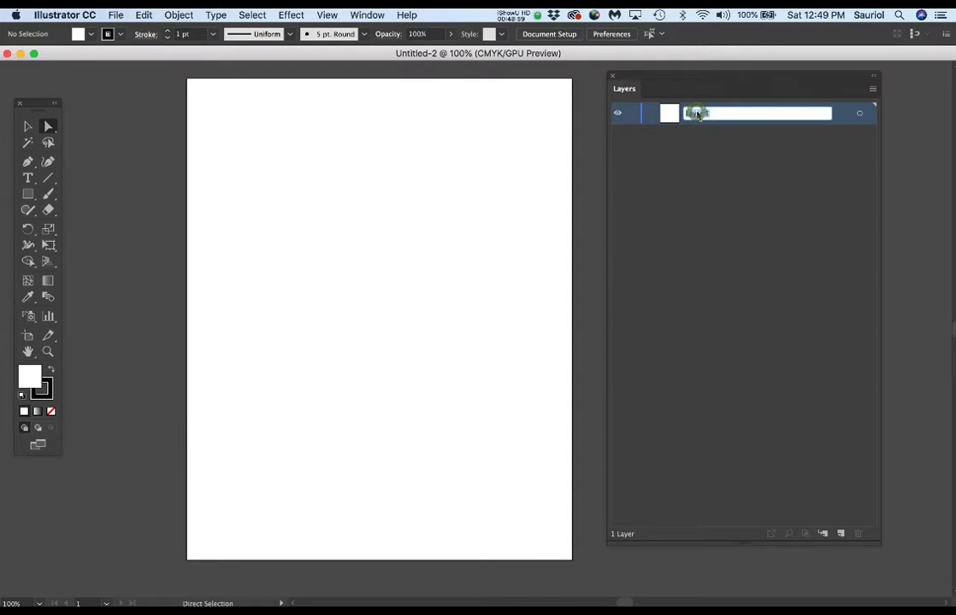
pyautogui.write('reference')
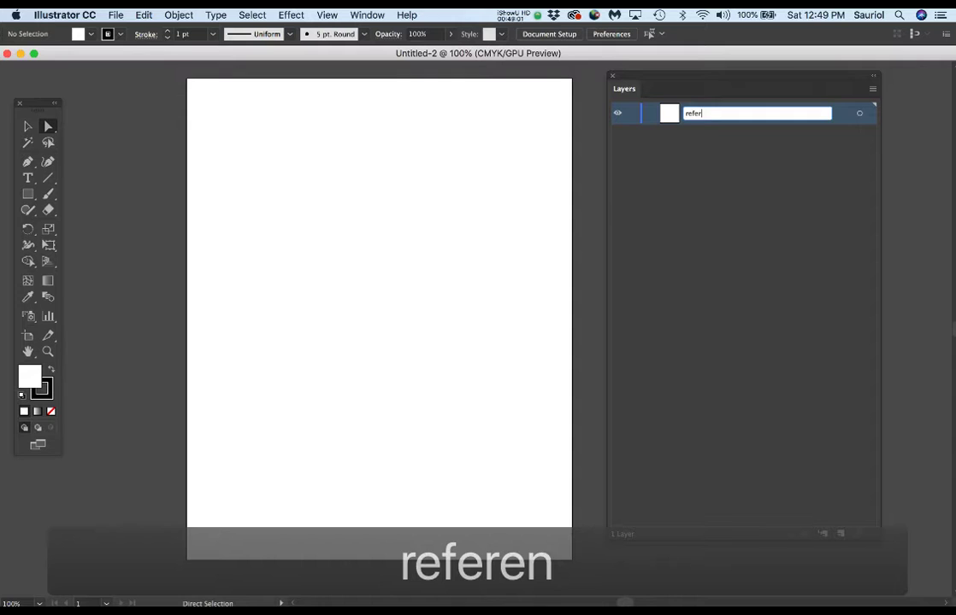
pyautogui.press('Return')
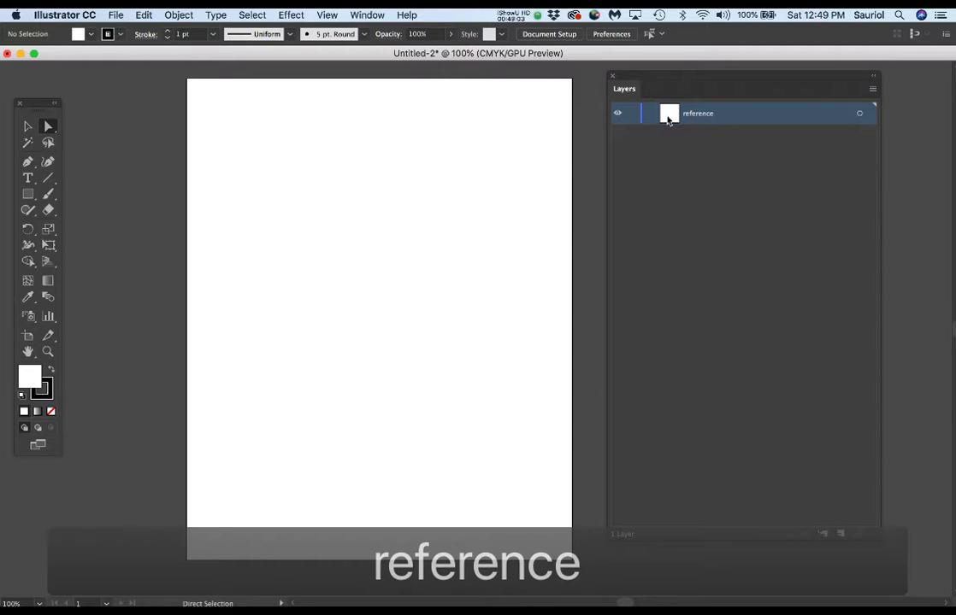
# Step: Place GoldenRetriever2.jpg as a linked image on the reference layer, checking its preview before placing it
pyautogui.click(118, 14)
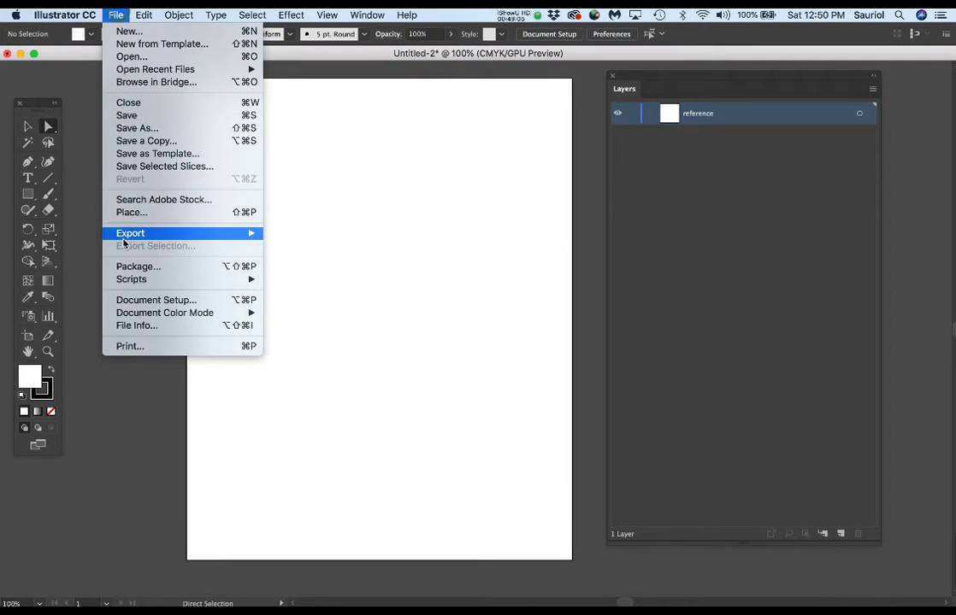
pyautogui.click(137, 212)
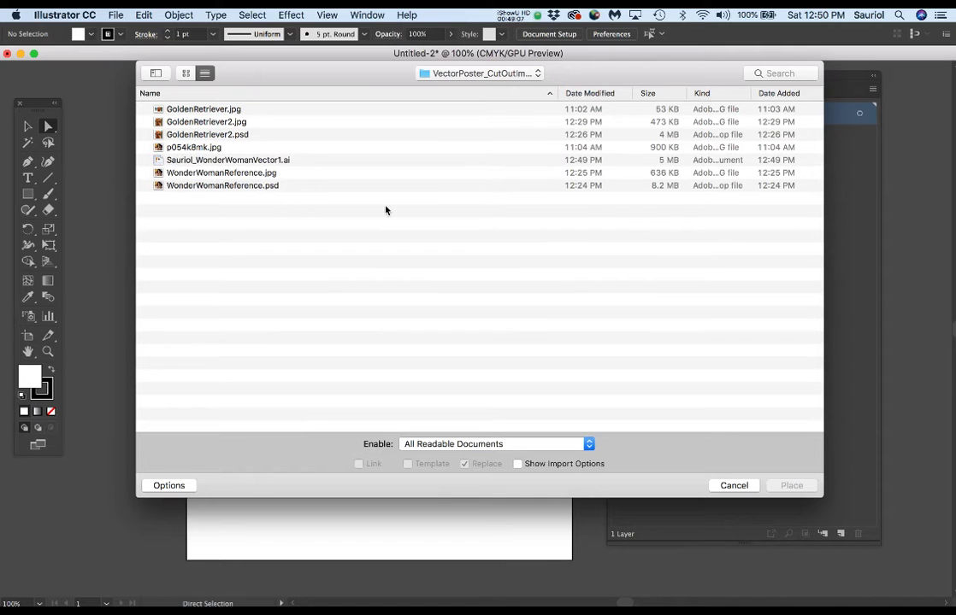
pyautogui.click(190, 123)
pyautogui.press('space')
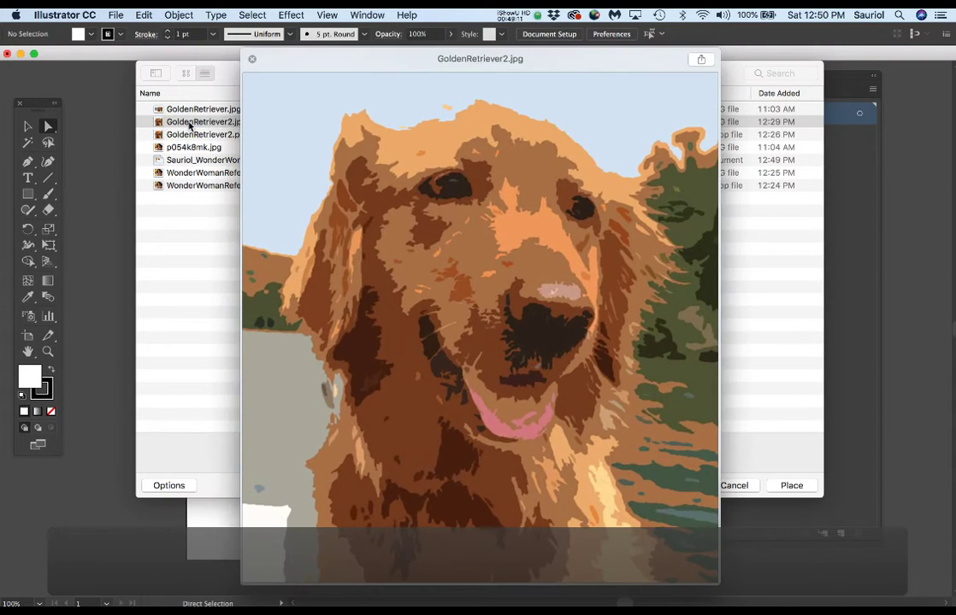
pyautogui.press('space')
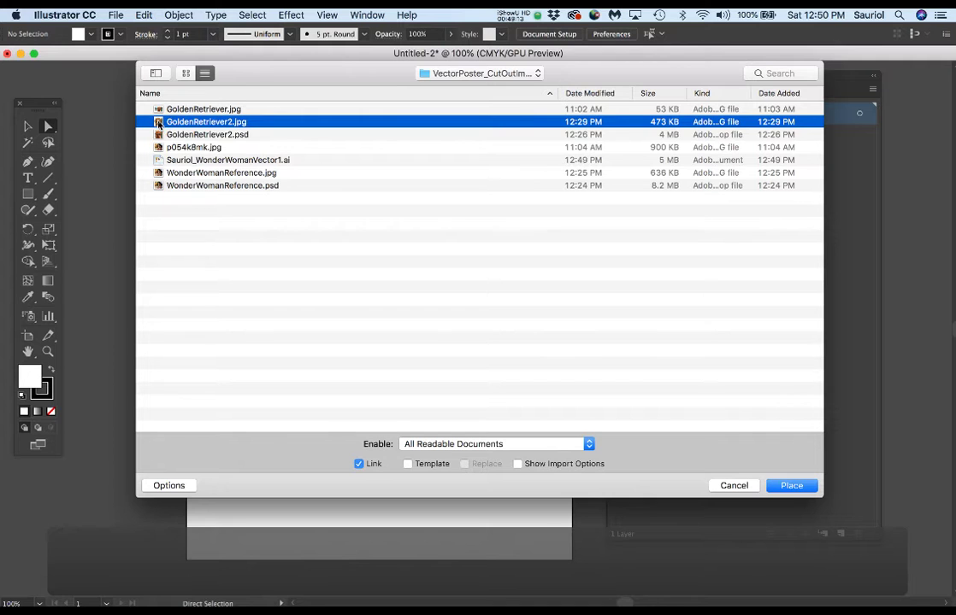
pyautogui.doubleClick(158, 124)
pyautogui.click(239, 144)
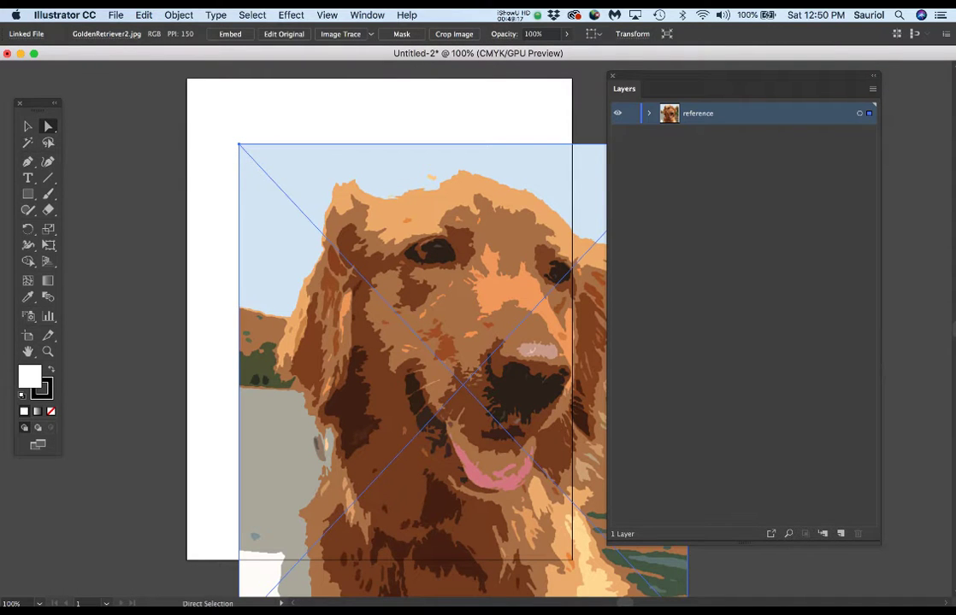
# Step: Display the Transform settings beside the artboard and turn on the document rulers
pyautogui.hotkey('shift', 'F8')
pyautogui.moveTo(571, 449); pyautogui.dragTo(168, 83)
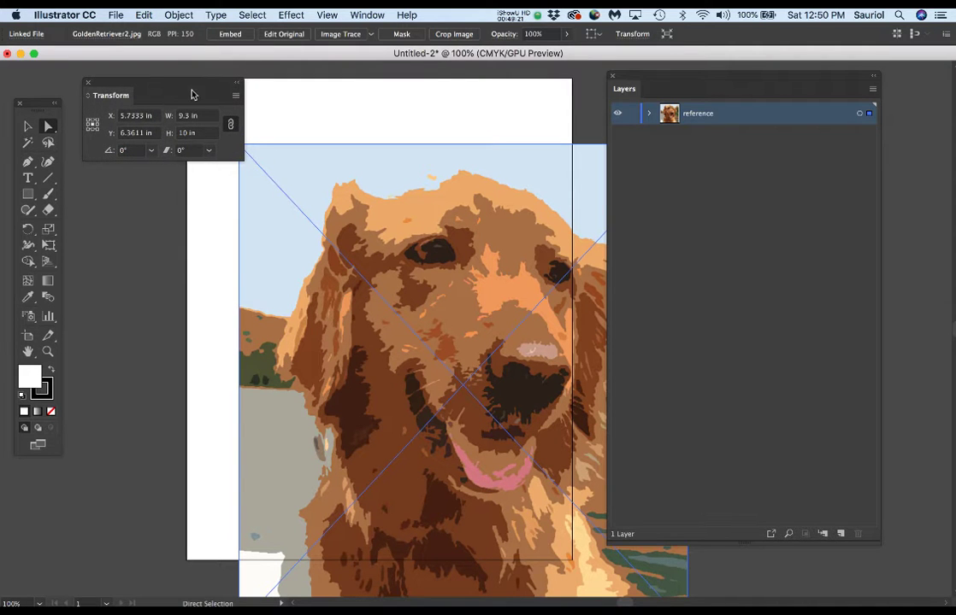
pyautogui.press('super+r')
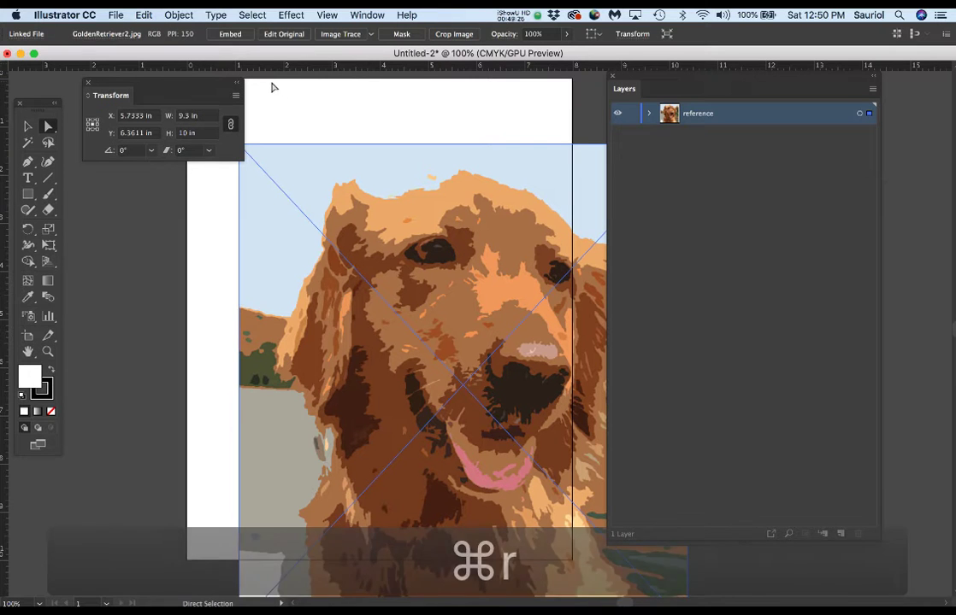
# Step: Center the dog image on the artboard by setting its center position to X 4 in and Y 5 in
pyautogui.click(141, 116)
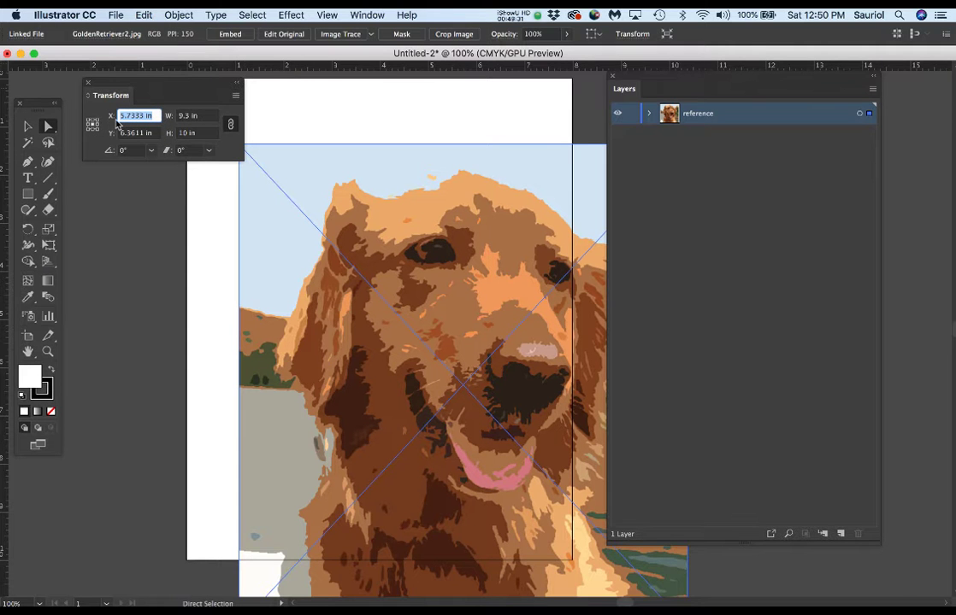
pyautogui.write('4')
pyautogui.press('Return')
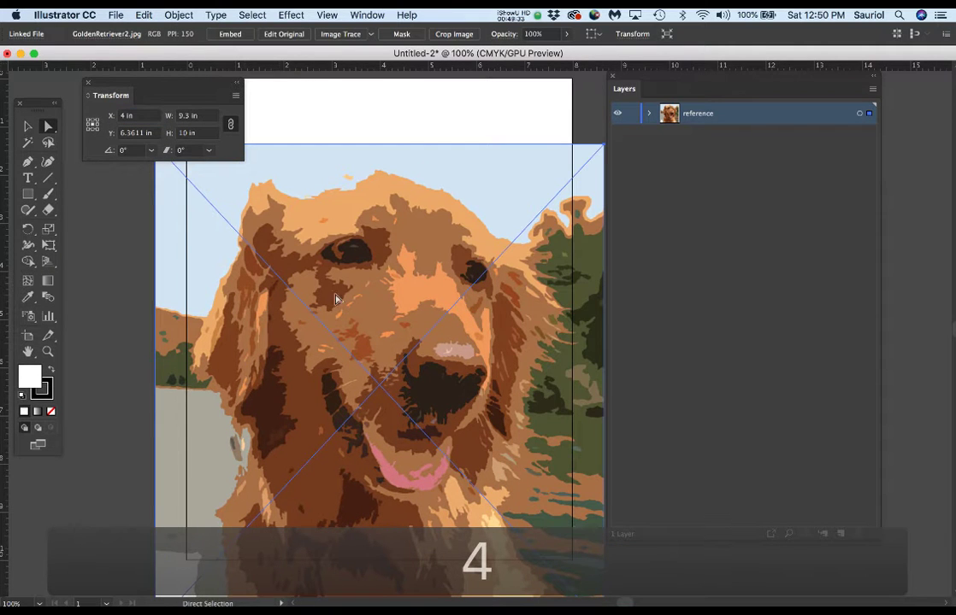
pyautogui.scroll(-2, 381, 292)
pyautogui.scroll(1, 382, 292)
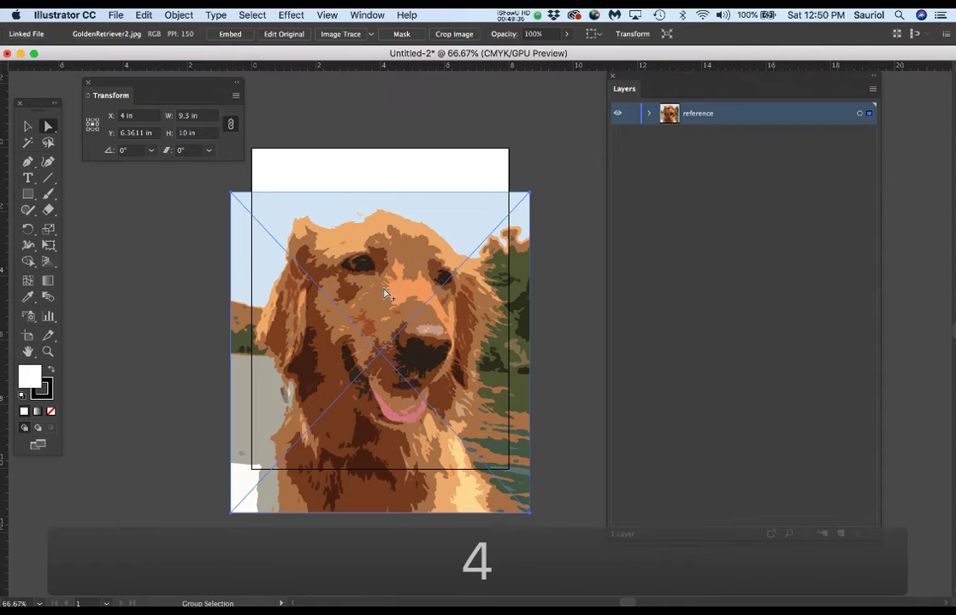
pyautogui.click(150, 134)
pyautogui.write('5')
pyautogui.press('Return')
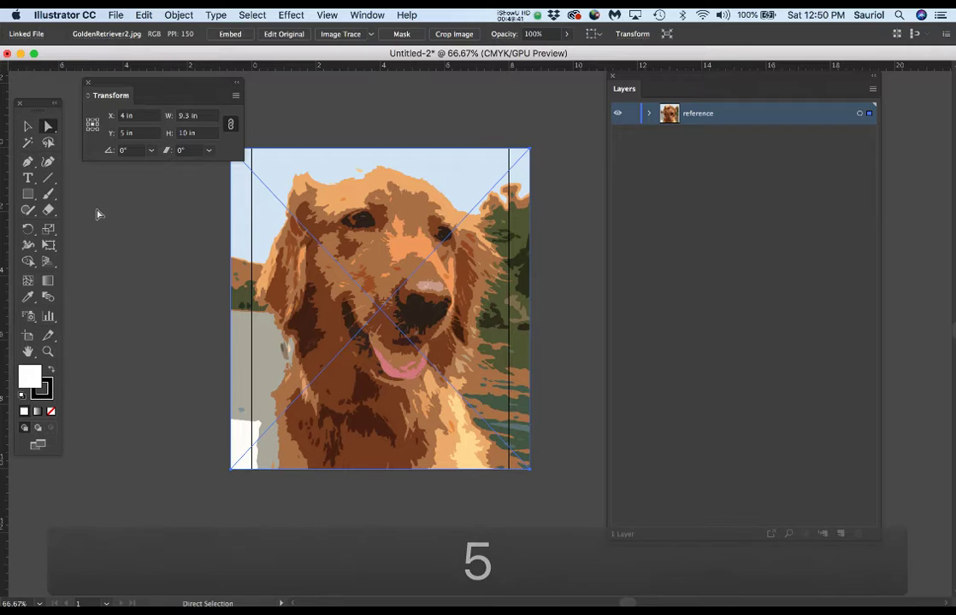
# Step: Scale the placed dog image uniformly to 85% with the Scale tool
pyautogui.doubleClick(49, 230)
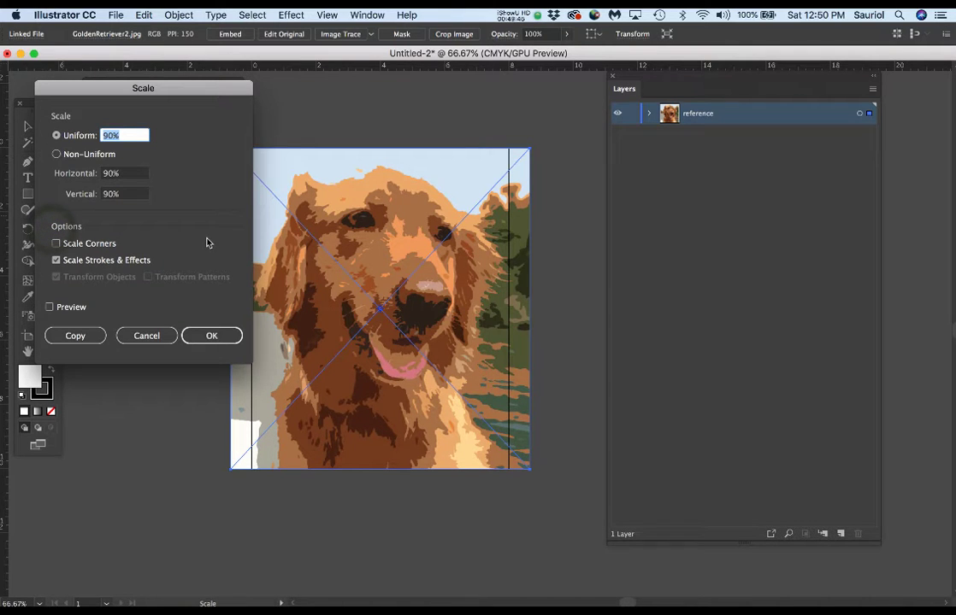
pyautogui.write('85')
pyautogui.press('Return')
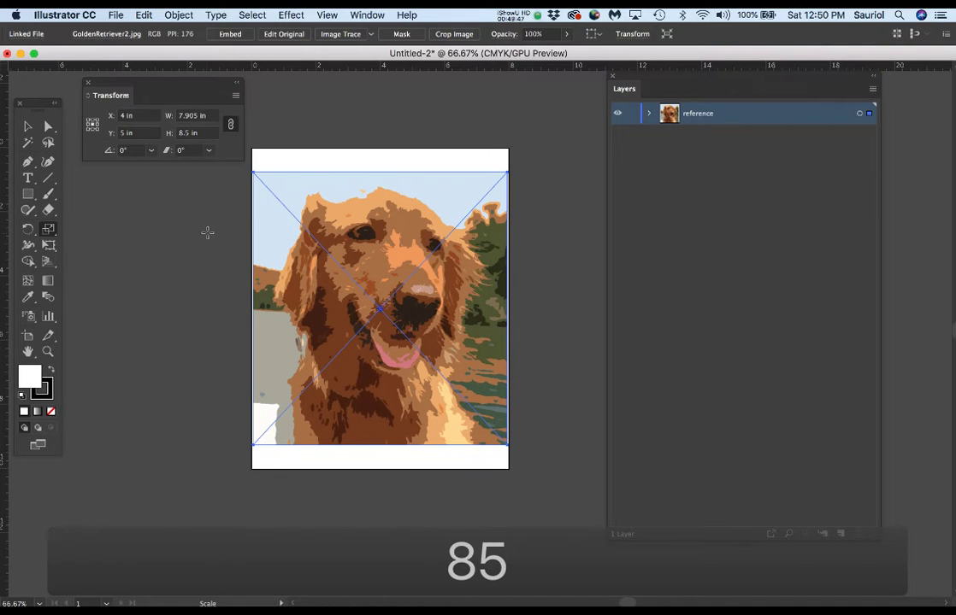
# Step: Shrink the dog image further by applying a uniform 95% scale twice
pyautogui.doubleClick(49, 230)
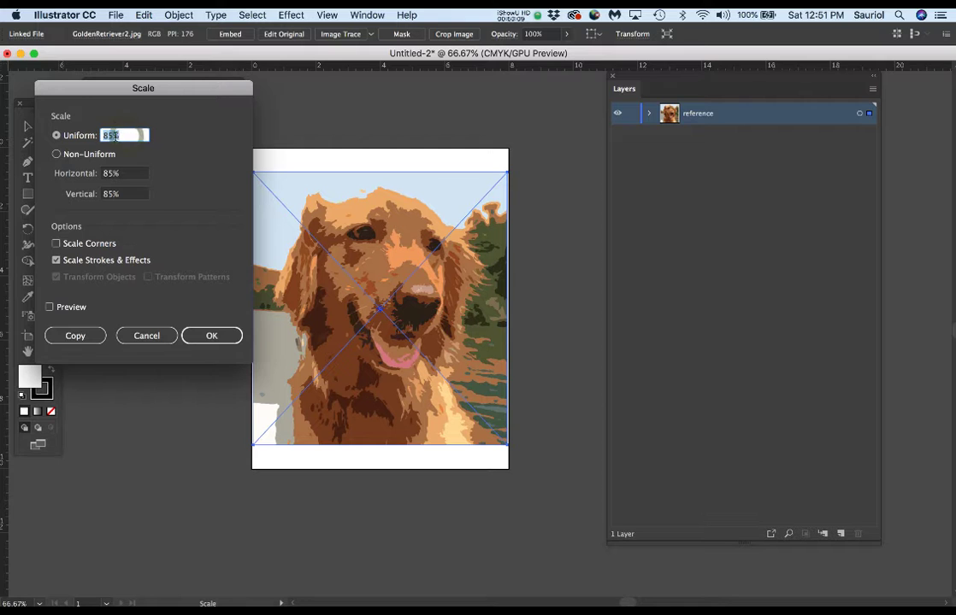
pyautogui.write('95')
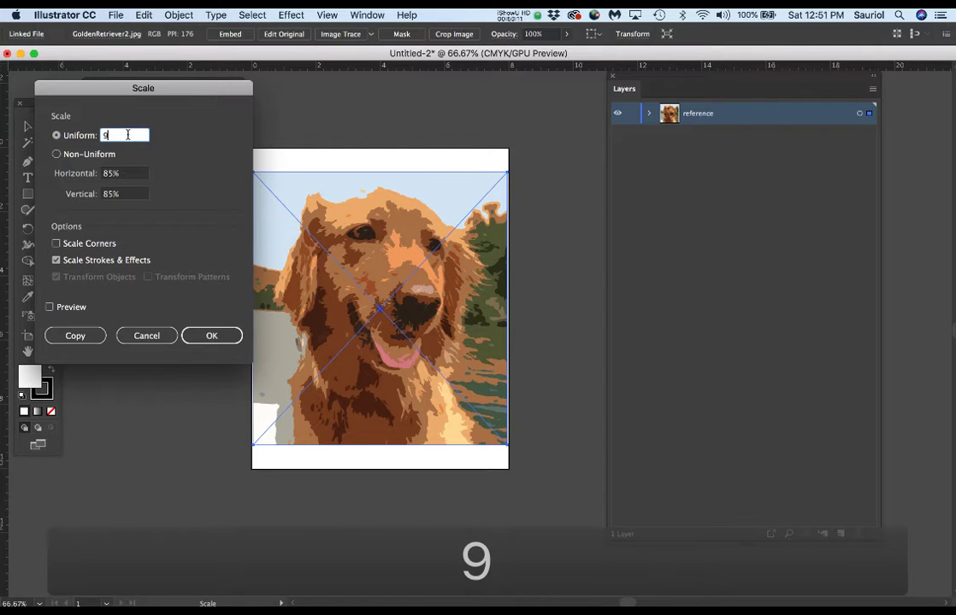
pyautogui.click(209, 336)
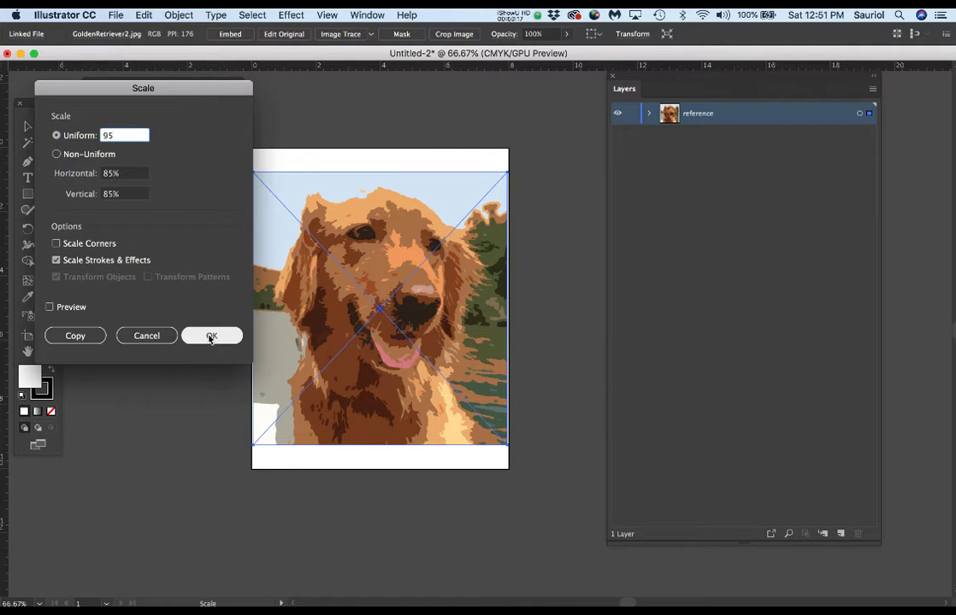
pyautogui.click(209, 337)
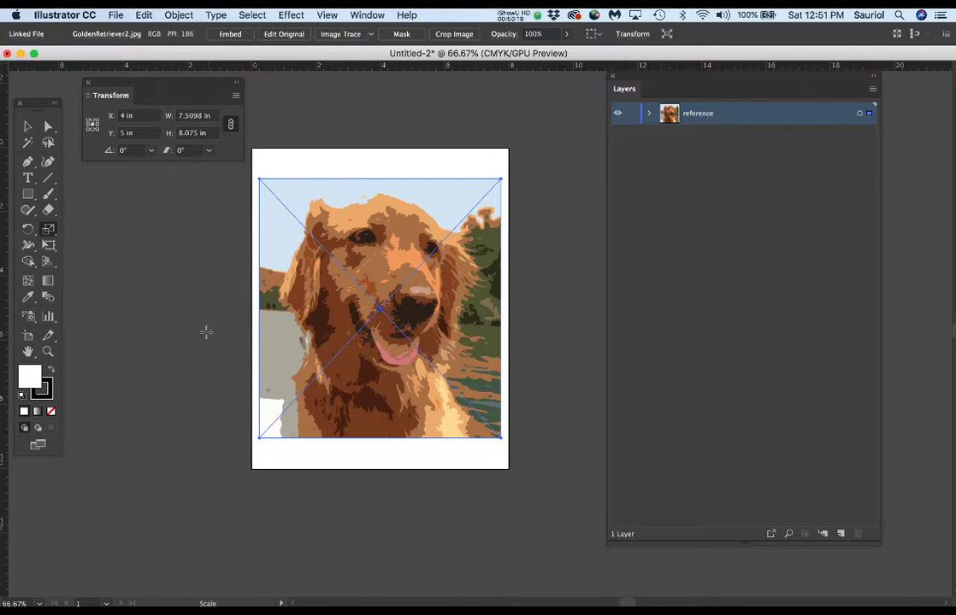
pyautogui.doubleClick(48, 229)
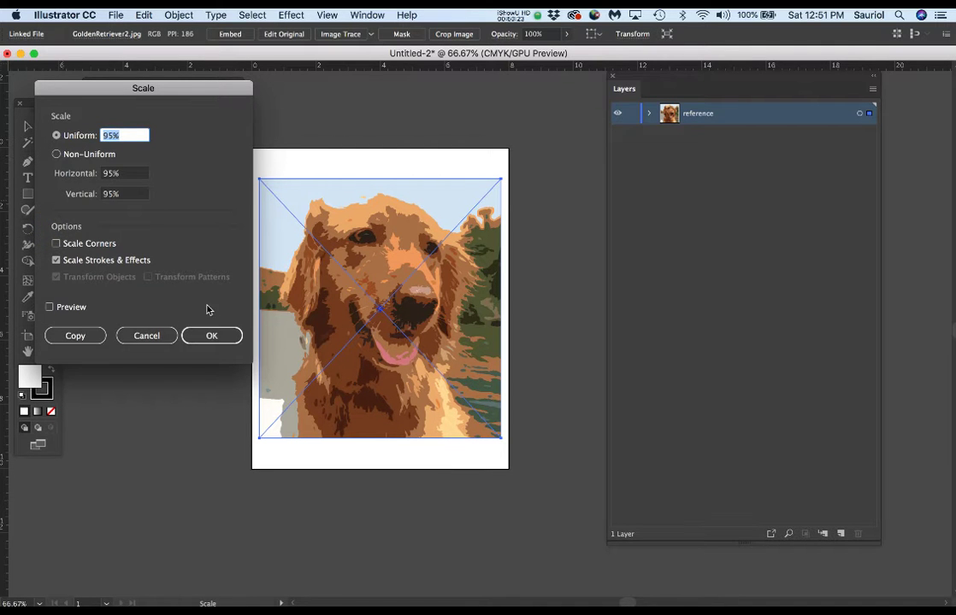
pyautogui.click(214, 336)
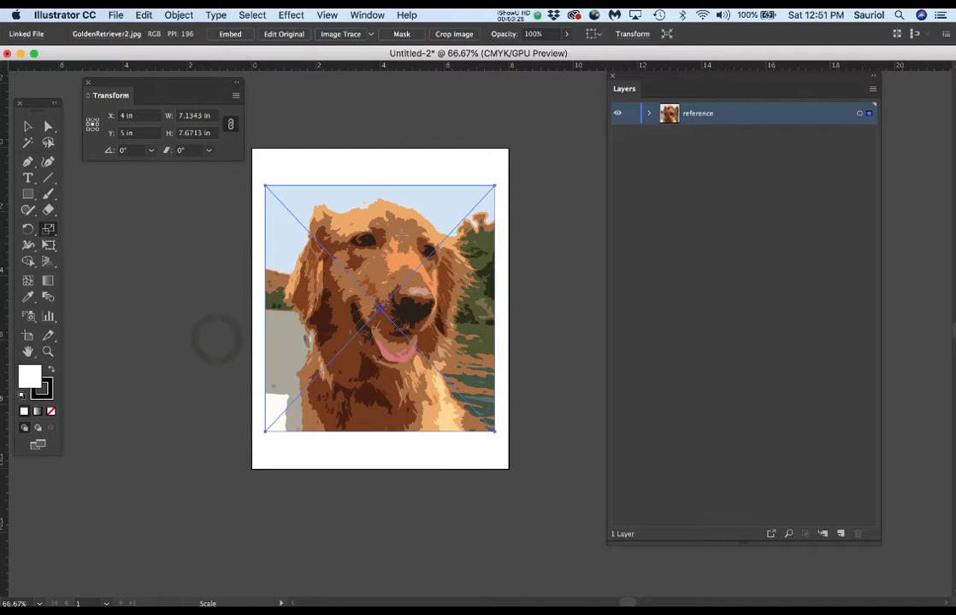
# Step: Save the document in Adobe Illustrator format, naming it with the author's surname followed by _GoldenRetiever, and accept the default Illustrator options
pyautogui.press('super+s')
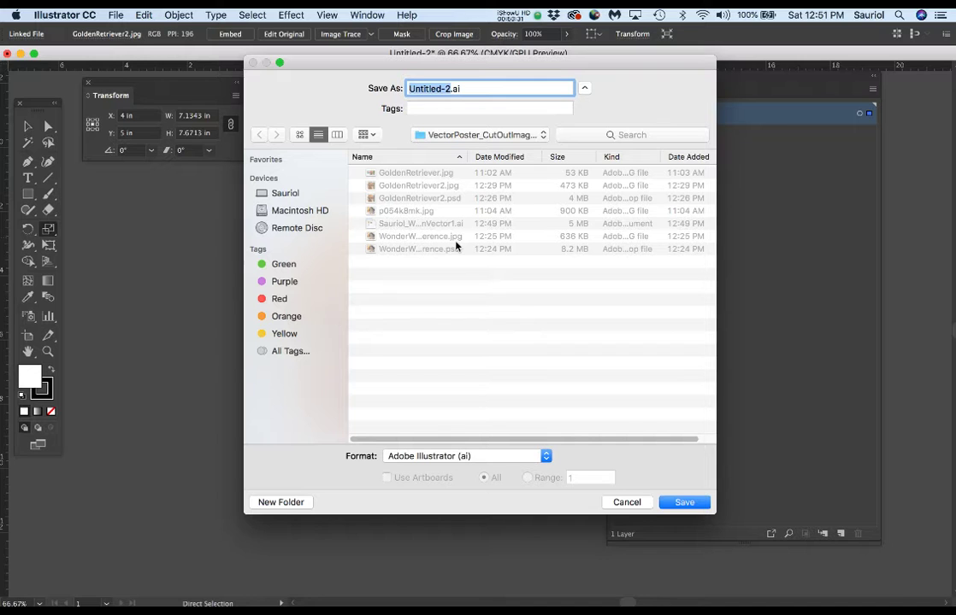
pyautogui.write('Gold')
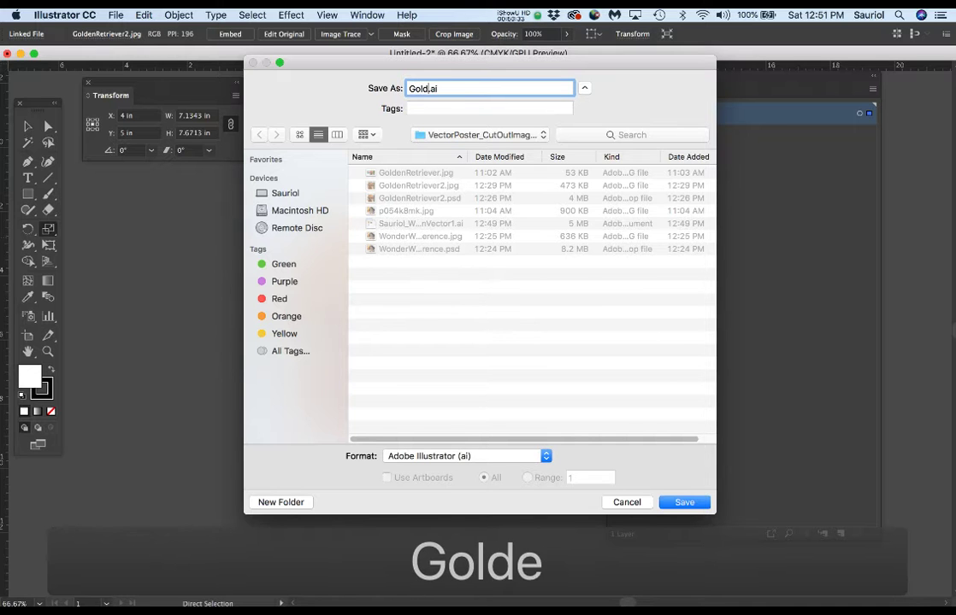
pyautogui.press('BackSpace')
pyautogui.press('BackSpace')
pyautogui.press('BackSpace')
pyautogui.press('BackSpace')
pyautogui.write('Sauriol')
pyautogui.write('_')
pyautogui.write('Golden')
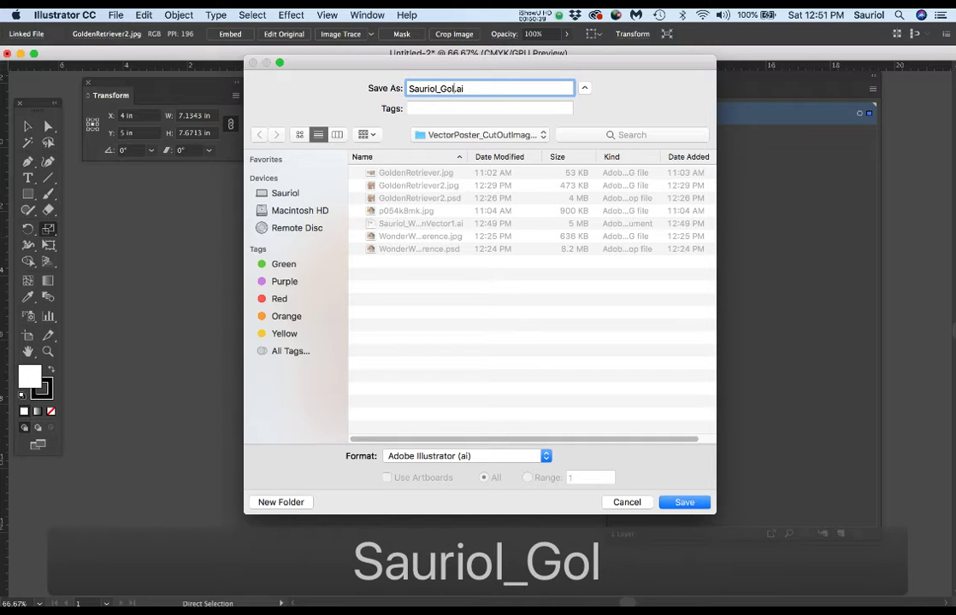
pyautogui.write('Ret')
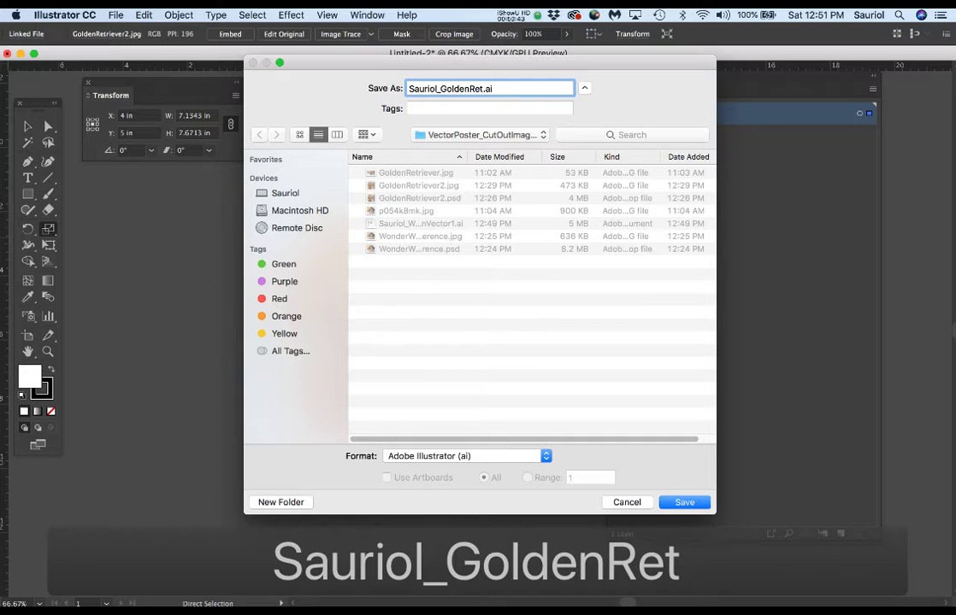
pyautogui.write('ie')
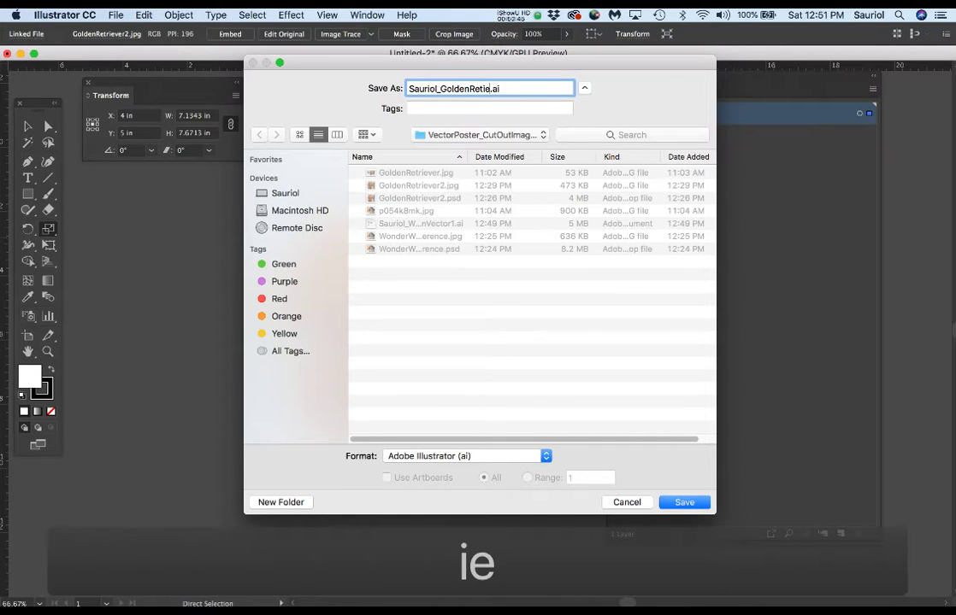
pyautogui.write('ver')
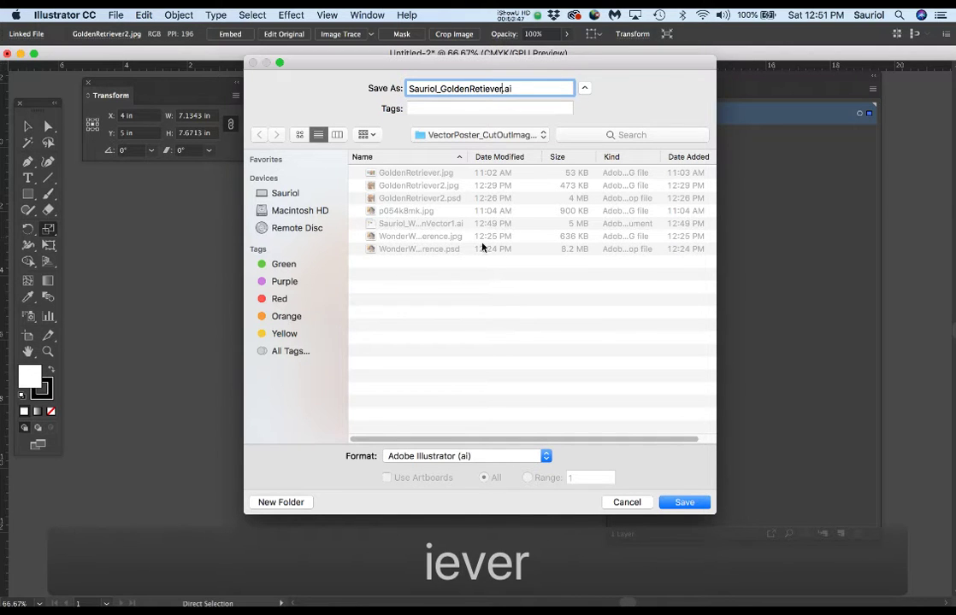
pyautogui.click(694, 504)
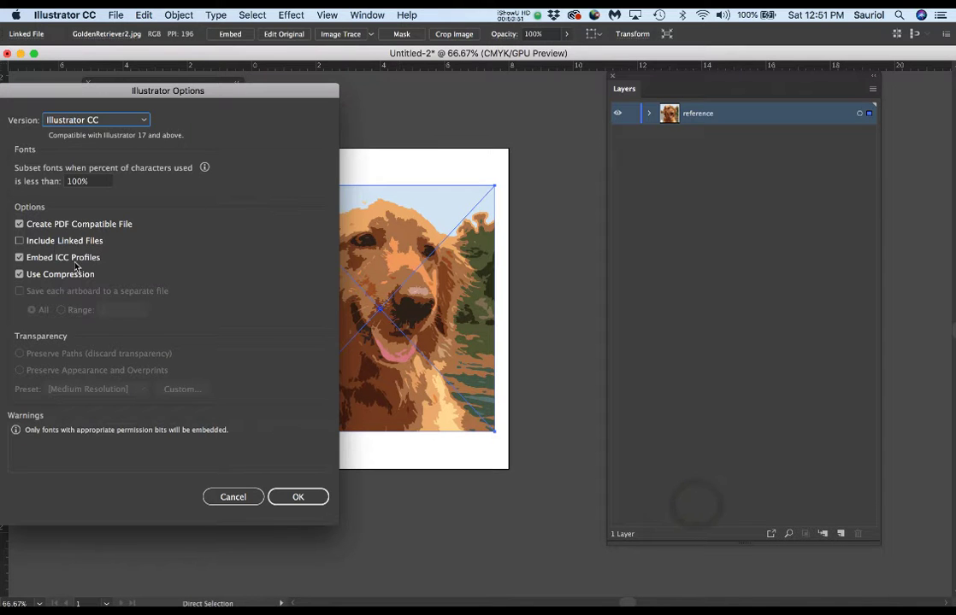
pyautogui.click(298, 496)
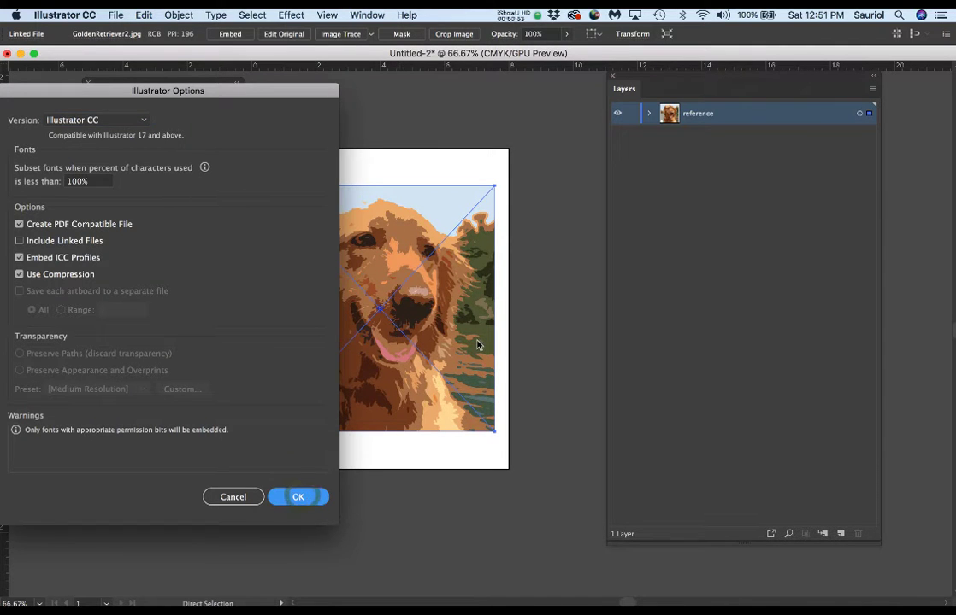
# Step: Duplicate the reference layer and rename the copy Clicky
pyautogui.scroll(1, 442, 218)
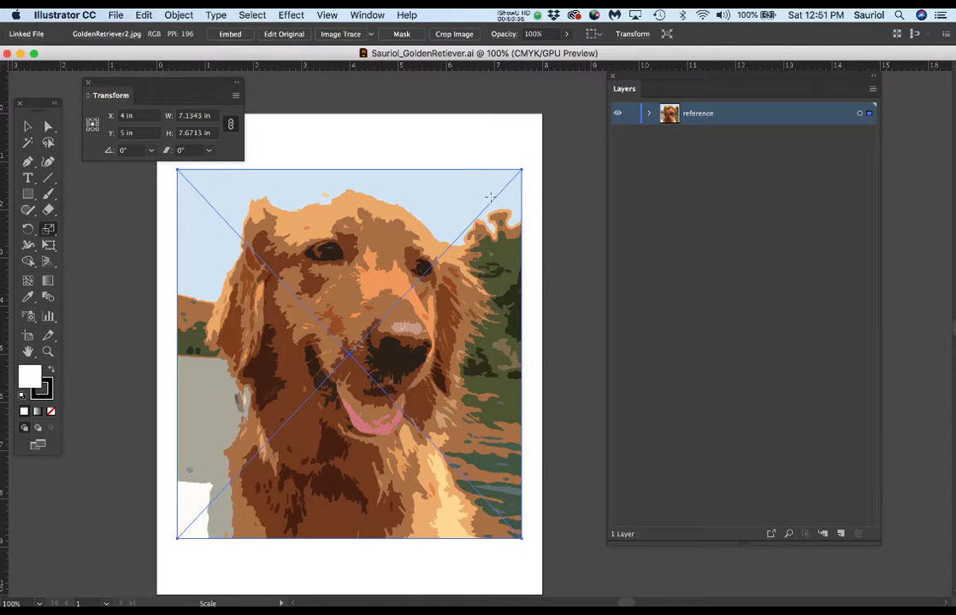
pyautogui.moveTo(694, 119); pyautogui.dragTo(841, 532)
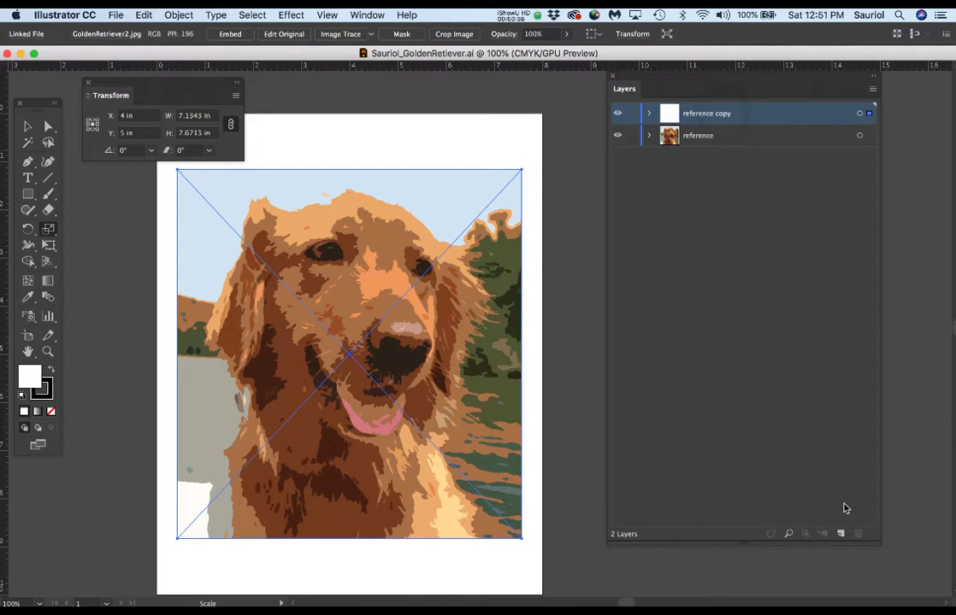
pyautogui.doubleClick(707, 114)
pyautogui.write('Clic')
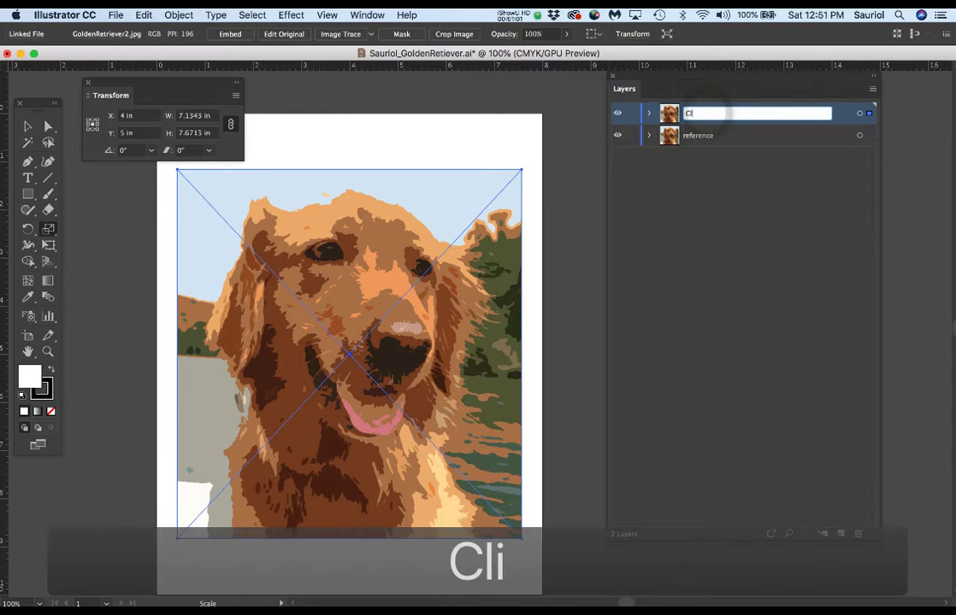
pyautogui.write('ky')
pyautogui.press('Return')
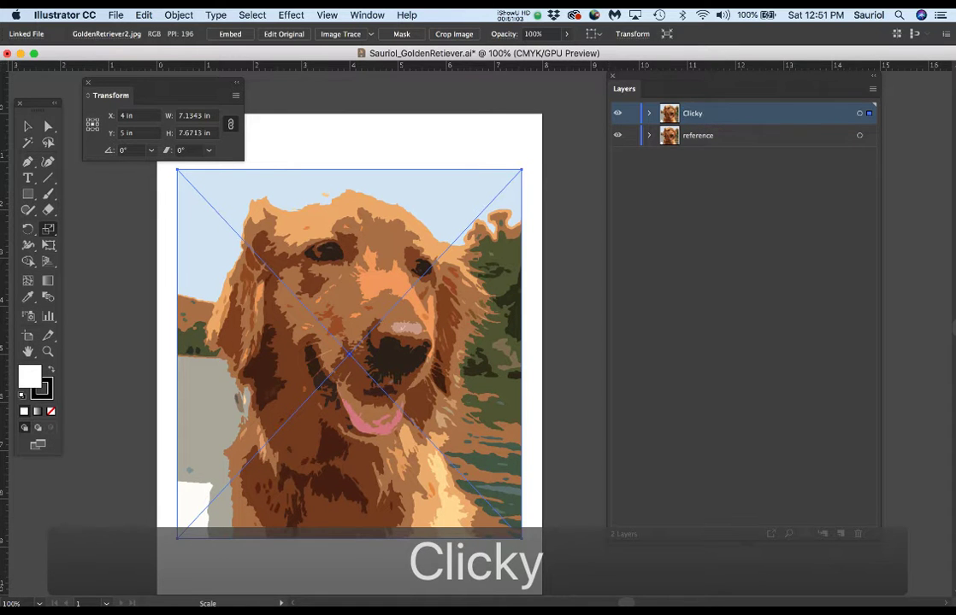
# Step: Lock the reference and Clicky layers, and add a new layer named Art between them
pyautogui.click(631, 136)
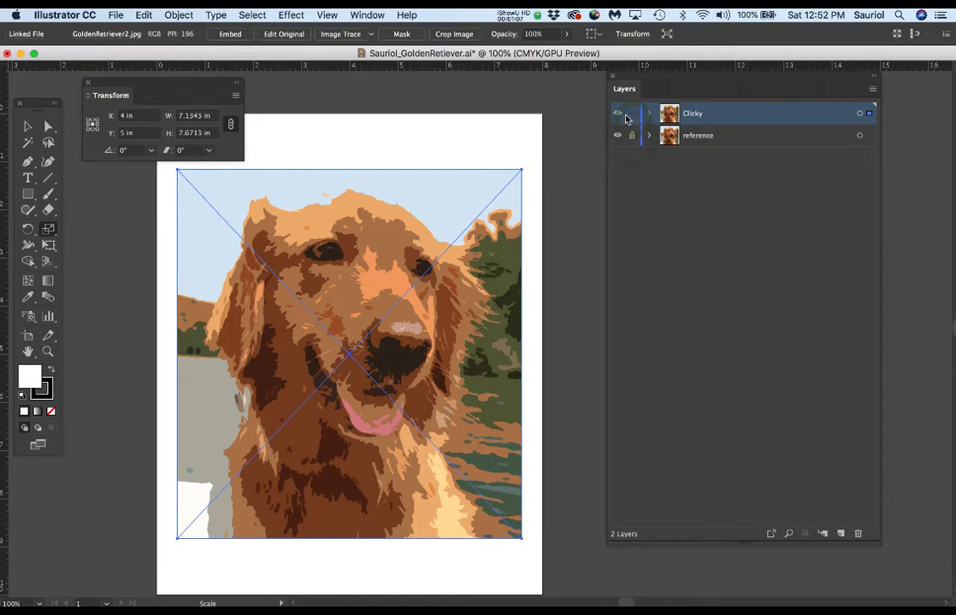
pyautogui.press('super+2')
pyautogui.click(697, 139)
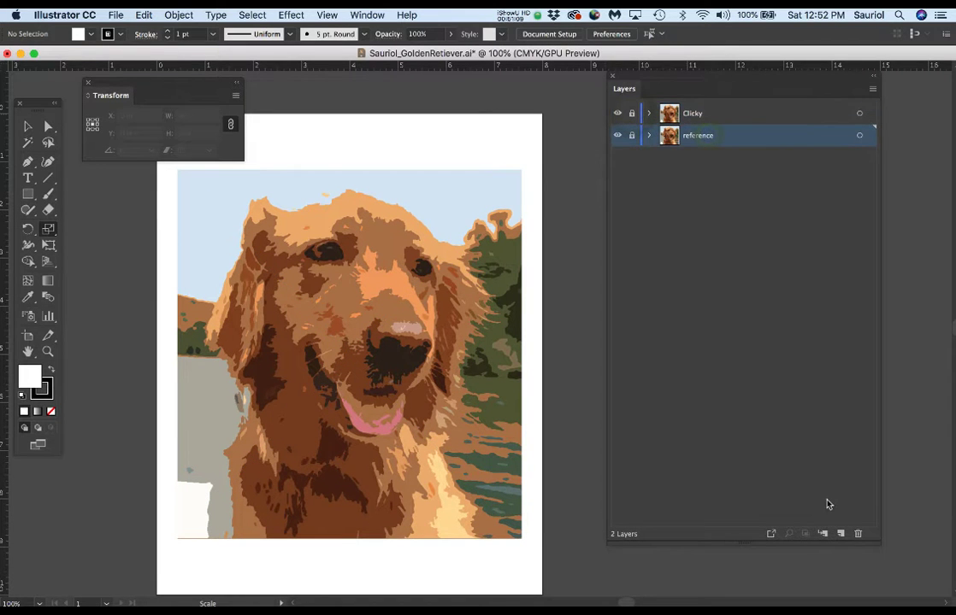
pyautogui.click(842, 535)
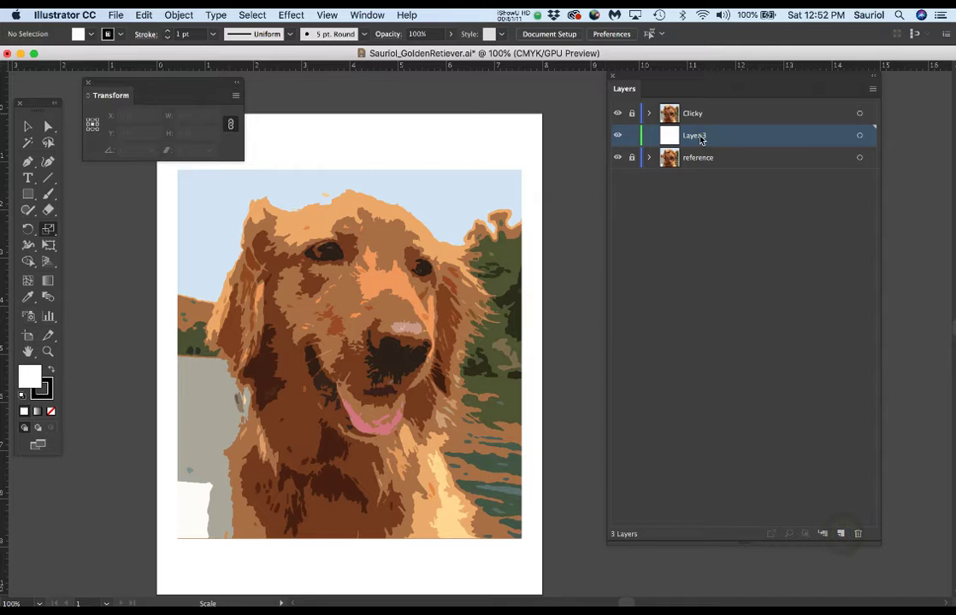
pyautogui.doubleClick(697, 135)
pyautogui.write('Art')
pyautogui.press('Return')
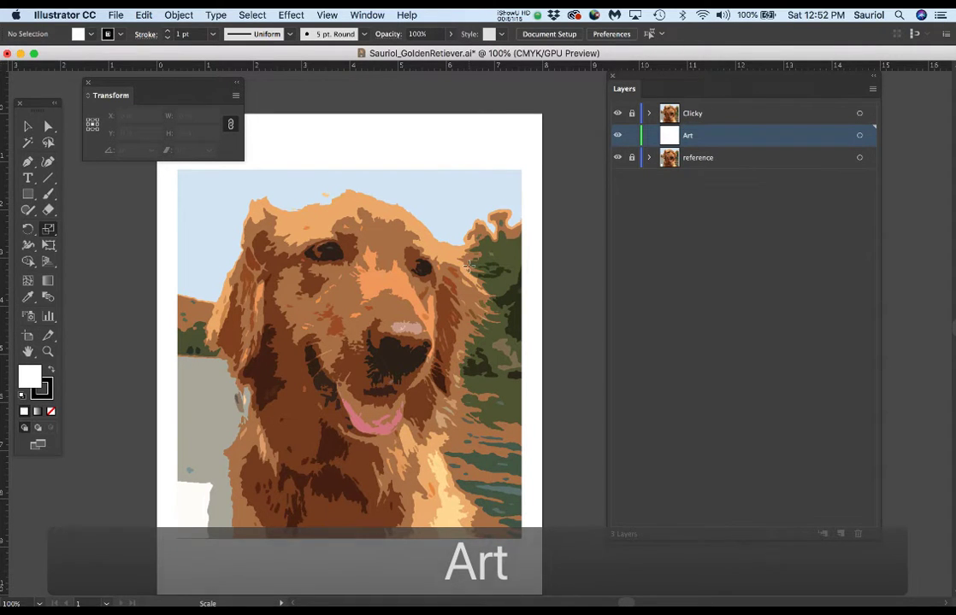
# Step: Examine the color shapes in the dog's face, eyes and fur up close and across the whole image
pyautogui.scroll(1, 263, 287)
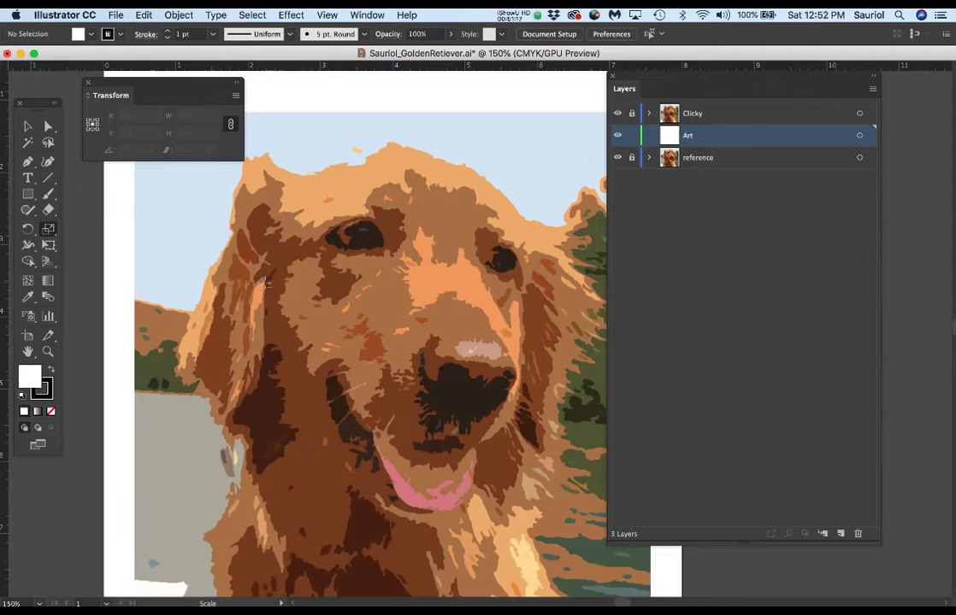
pyautogui.press('space')
pyautogui.moveTo(336, 330)
pyautogui.mouseDown()
pyautogui.moveTo(350, 344)
pyautogui.moveTo(342, 328)
pyautogui.mouseUp()
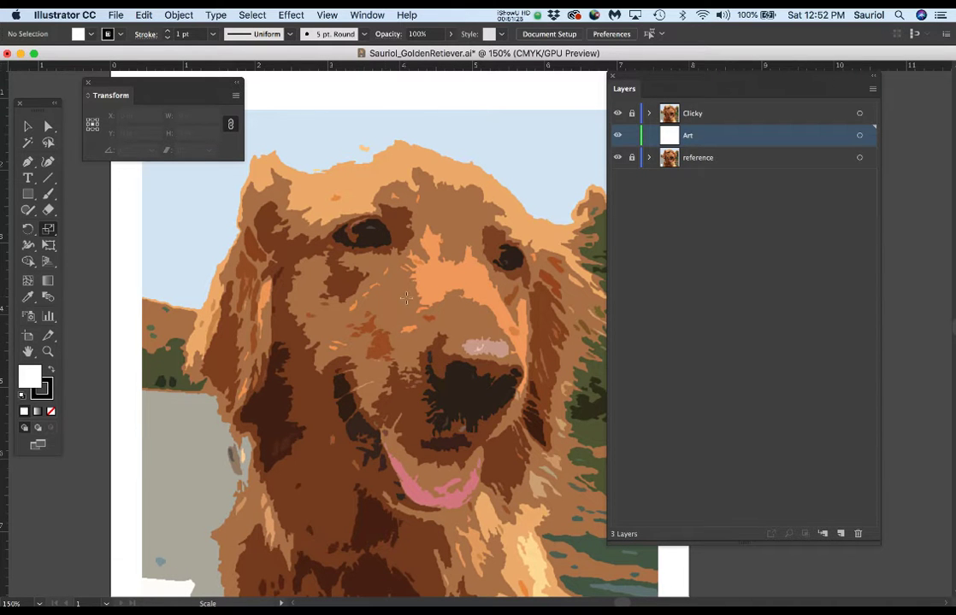
pyautogui.press('super')
pyautogui.scroll(-1, 449, 291)
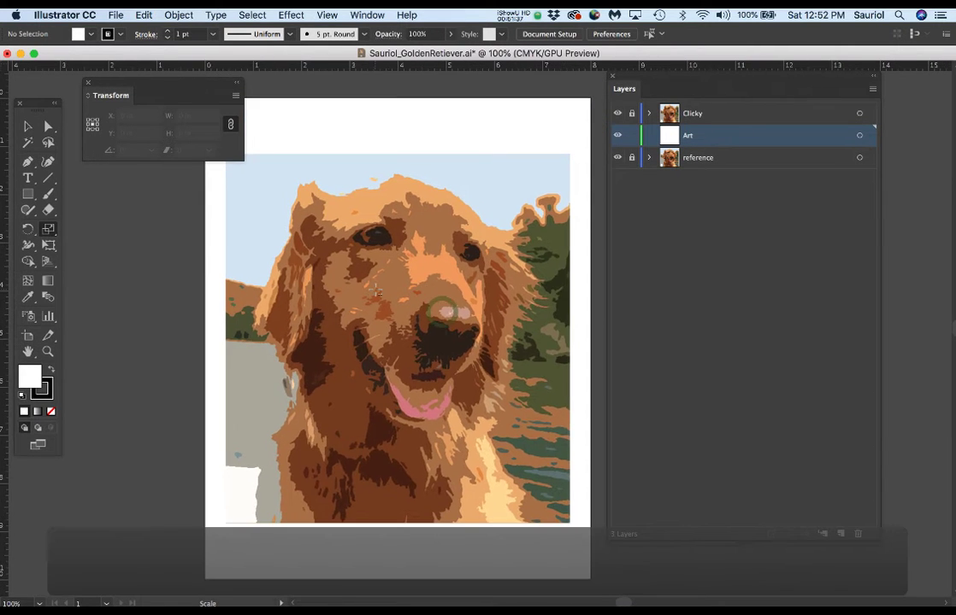
pyautogui.scroll(1, 387, 272)
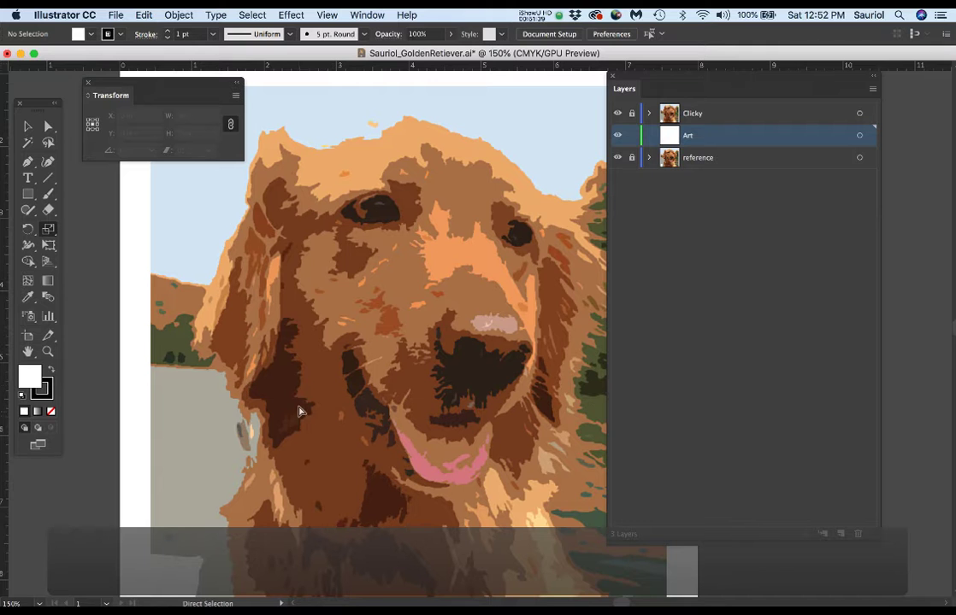
pyautogui.press('a')
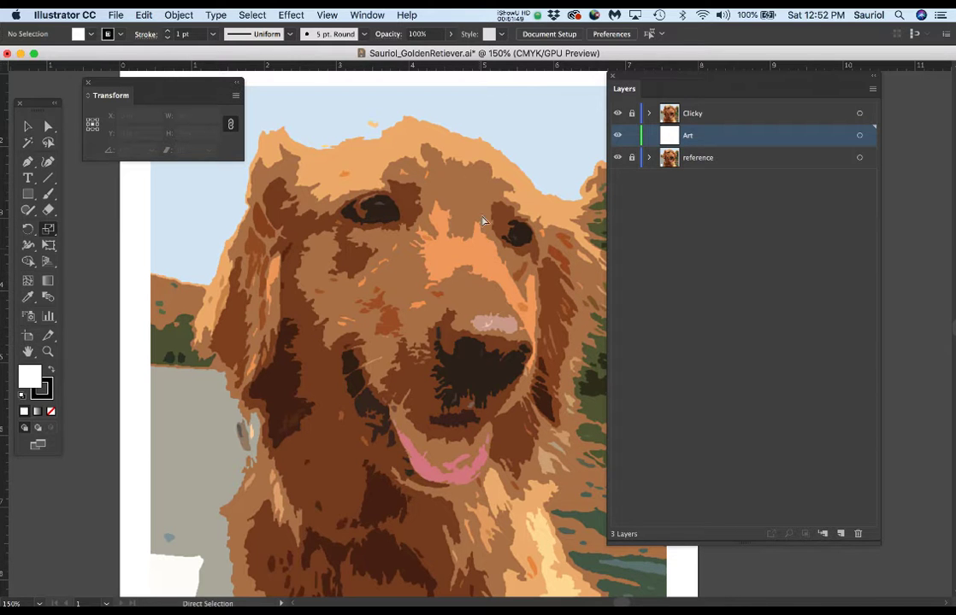
pyautogui.press('s')
pyautogui.scroll(-1, 322, 347)
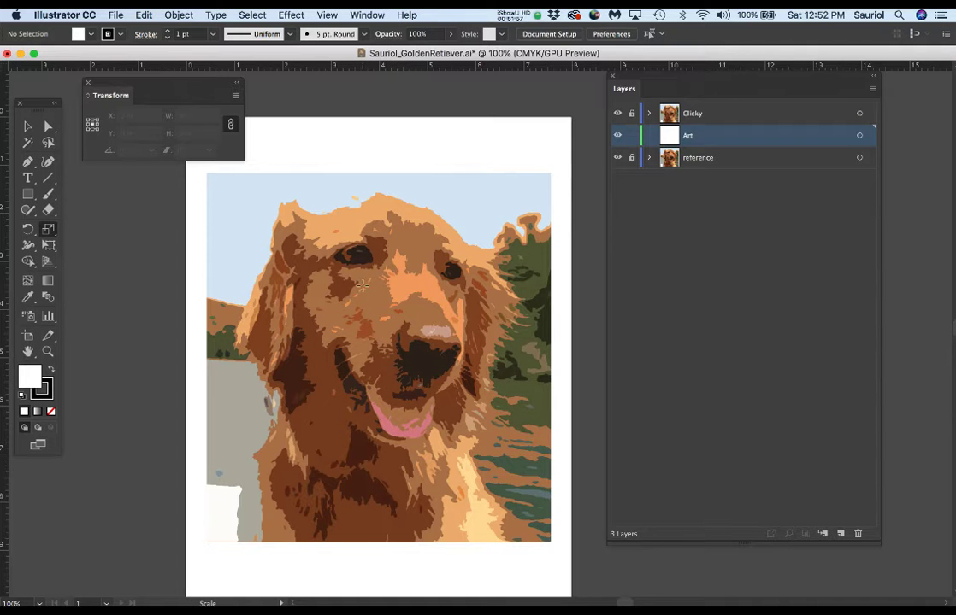
pyautogui.scroll(3, 360, 252)
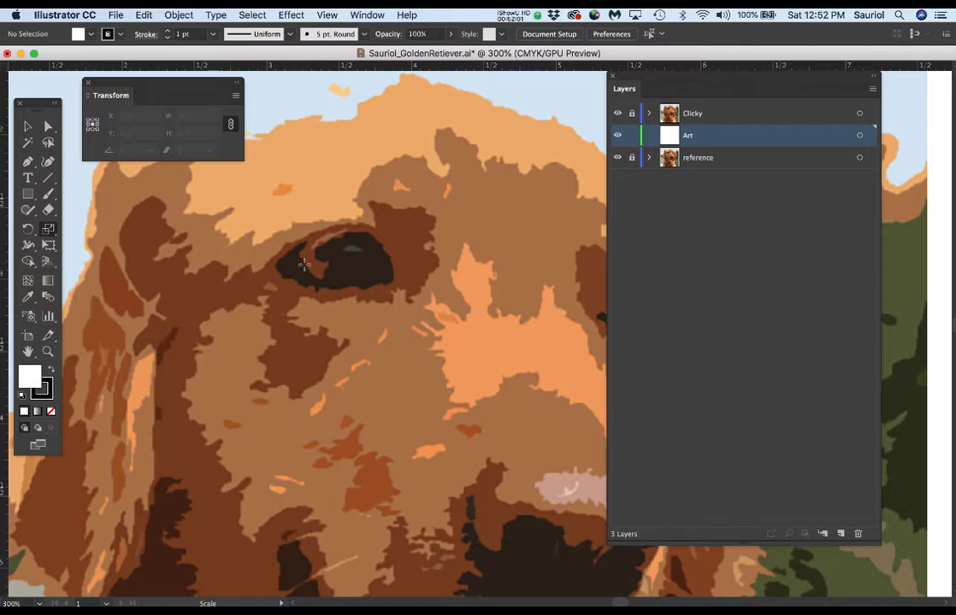
pyautogui.scroll(-4, 363, 290)
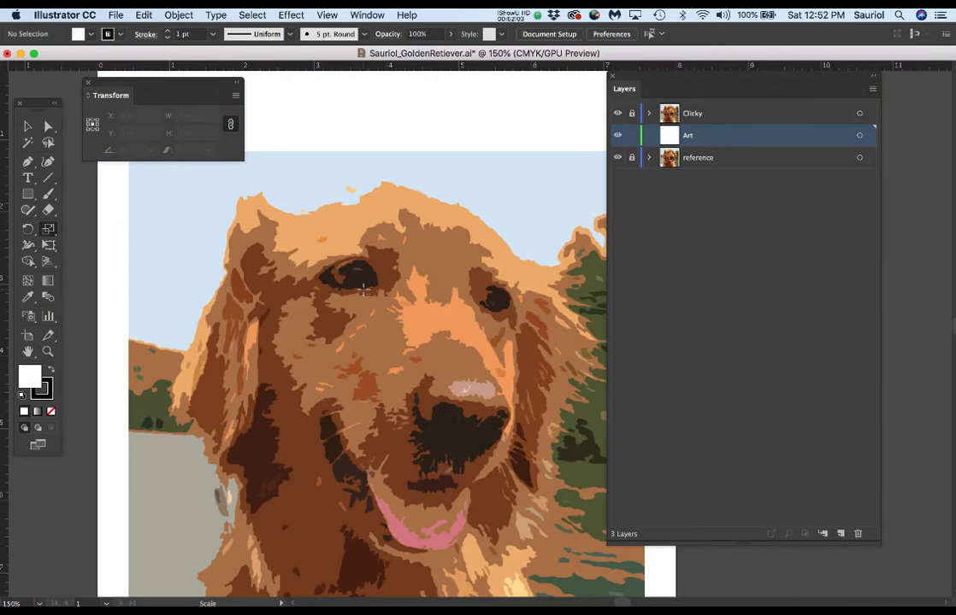
pyautogui.scroll(1, 364, 291)
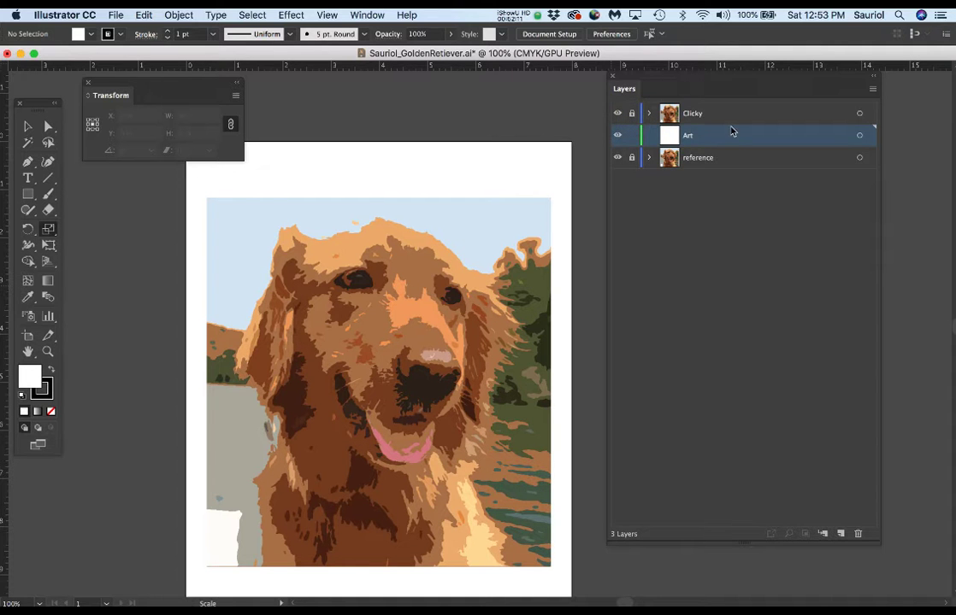
# Step: Add a new layer named Pic directly above the Art layer, and lock the Art layer
pyautogui.click(729, 158)
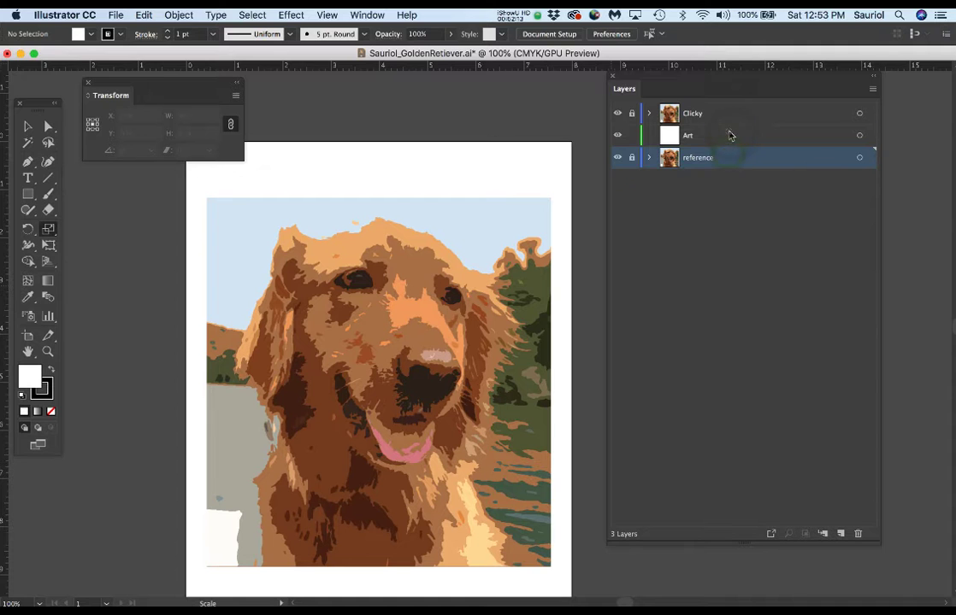
pyautogui.click(729, 135)
pyautogui.click(842, 536)
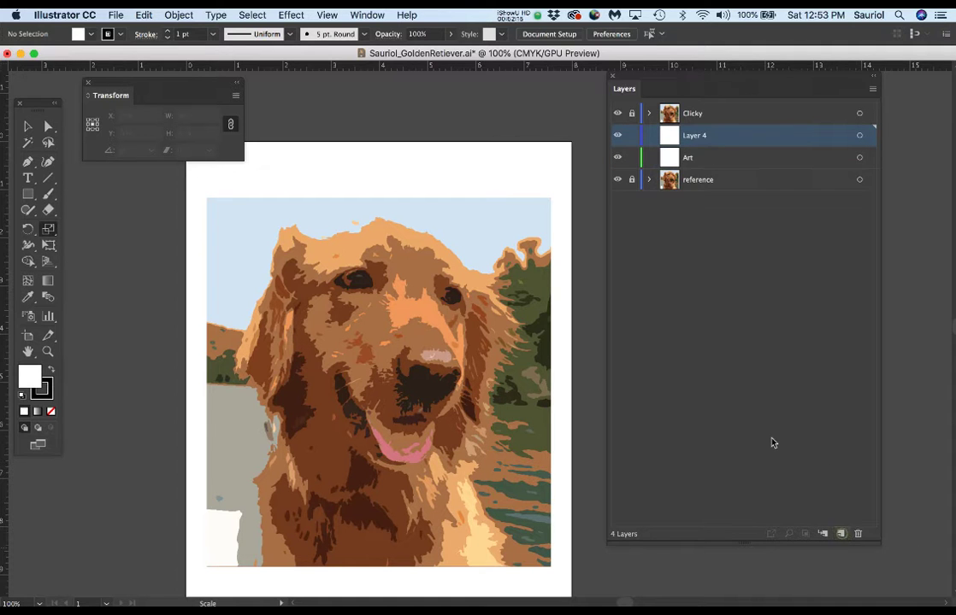
pyautogui.doubleClick(695, 135)
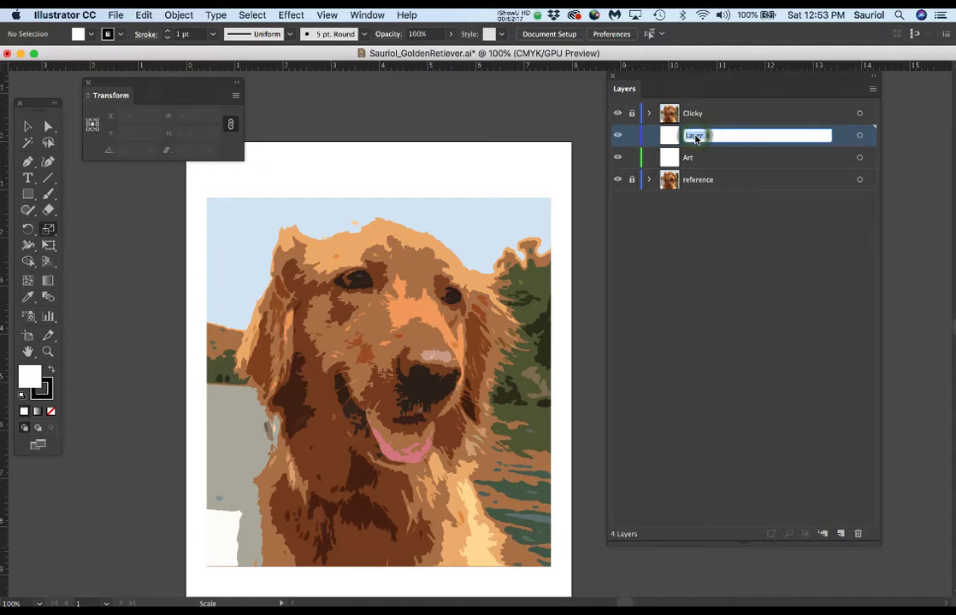
pyautogui.write('Pic')
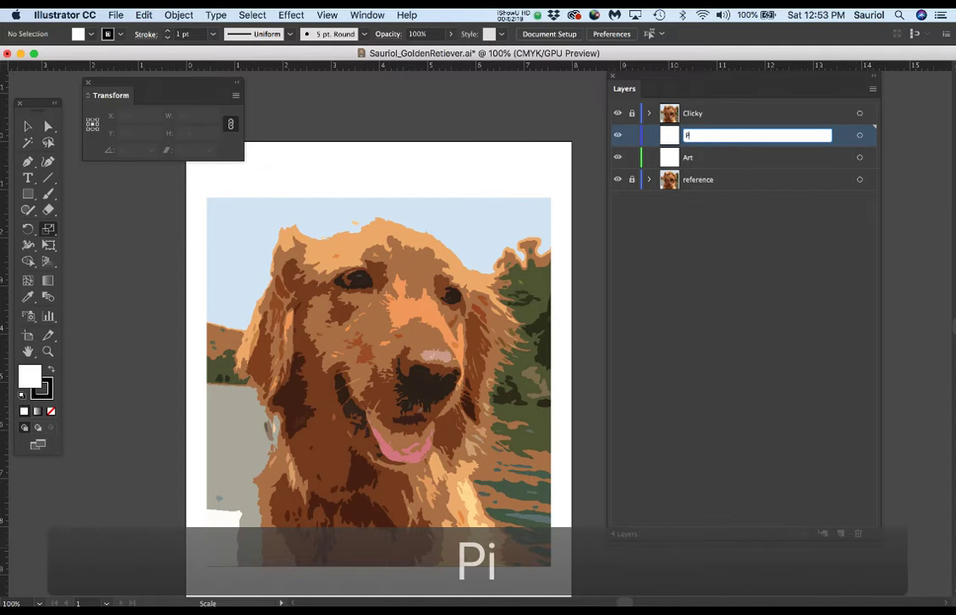
pyautogui.press('Return')
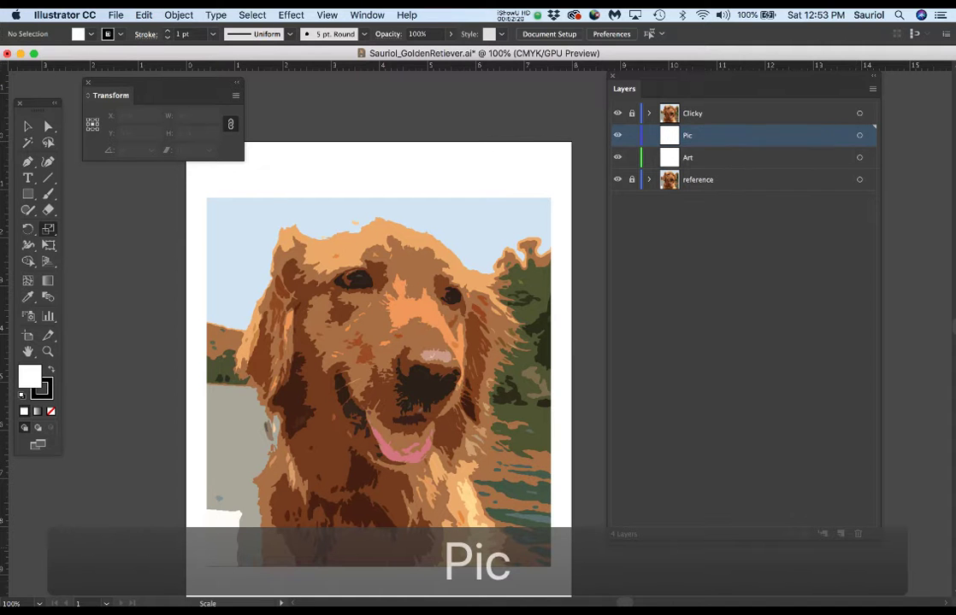
pyautogui.click(631, 160)
# Step: Place GoldenRetriever.jpg as a linked file on the Pic layer, checking the candidate photos in preview before choosing
pyautogui.click(735, 138)
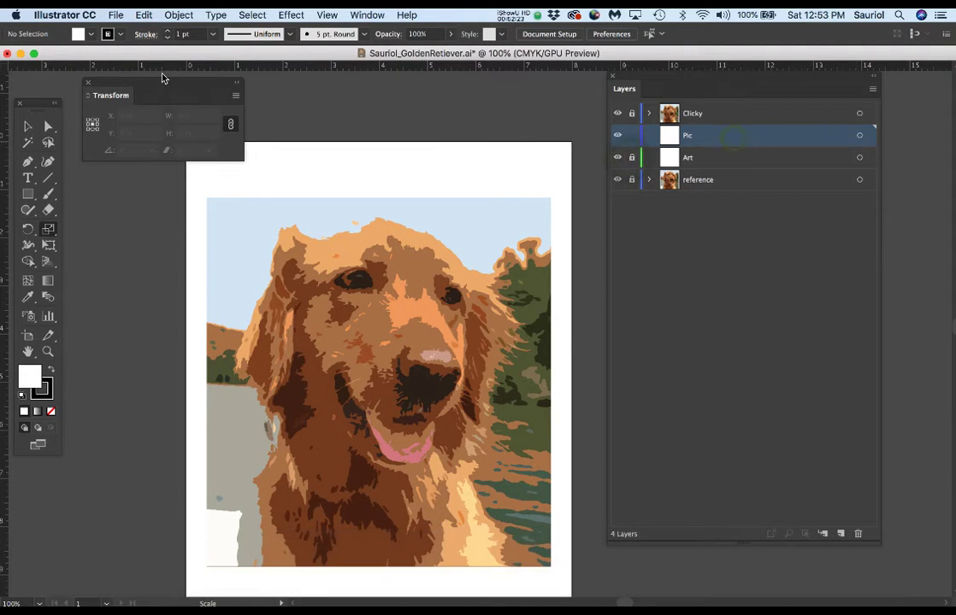
pyautogui.click(114, 14)
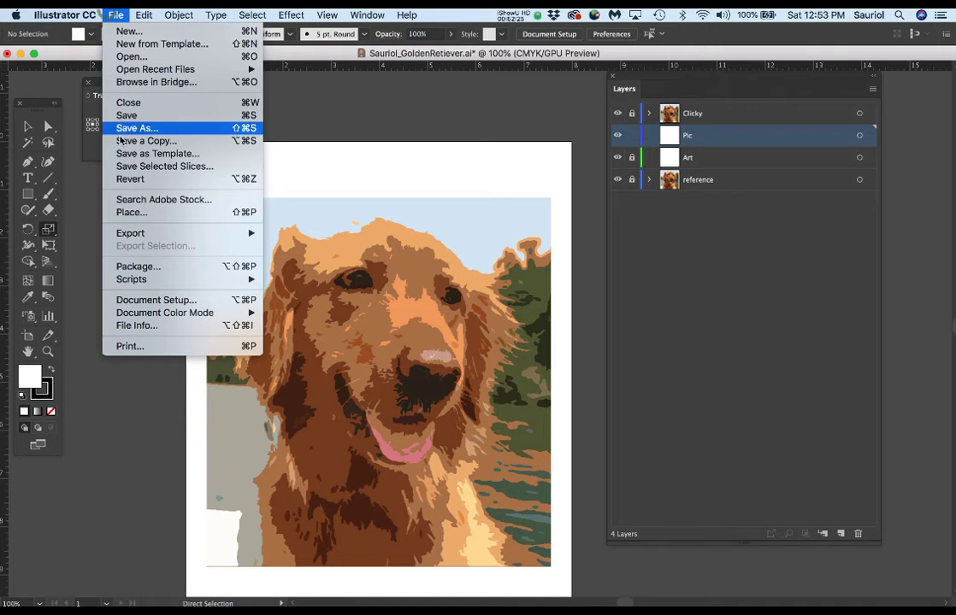
pyautogui.click(131, 212)
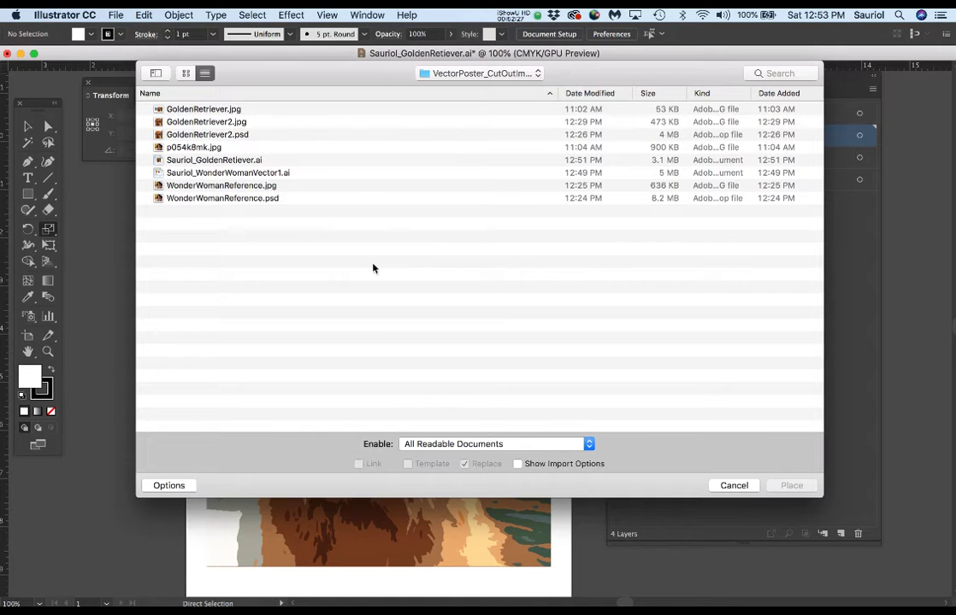
pyautogui.click(189, 148)
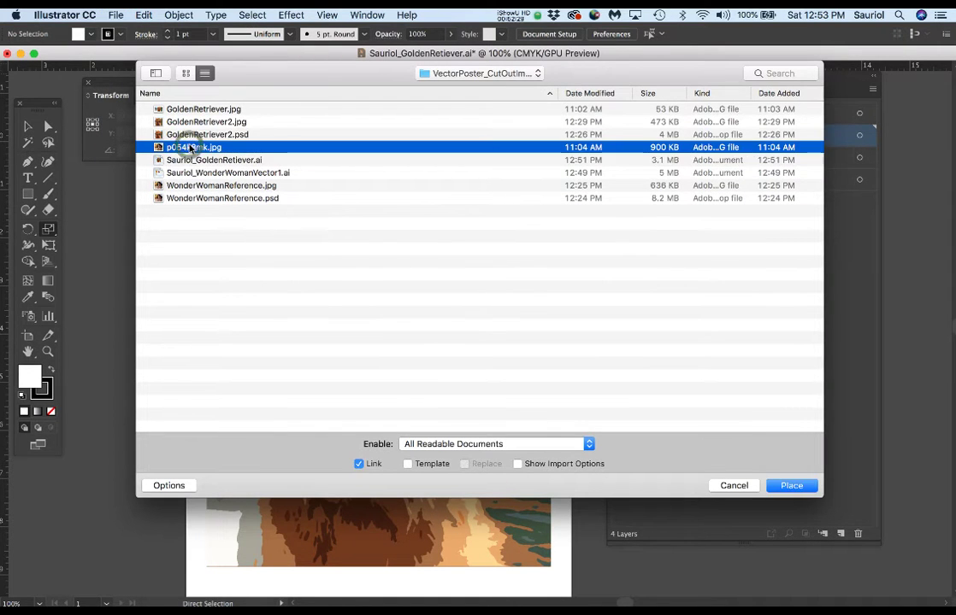
pyautogui.press('space')
pyautogui.press('space')
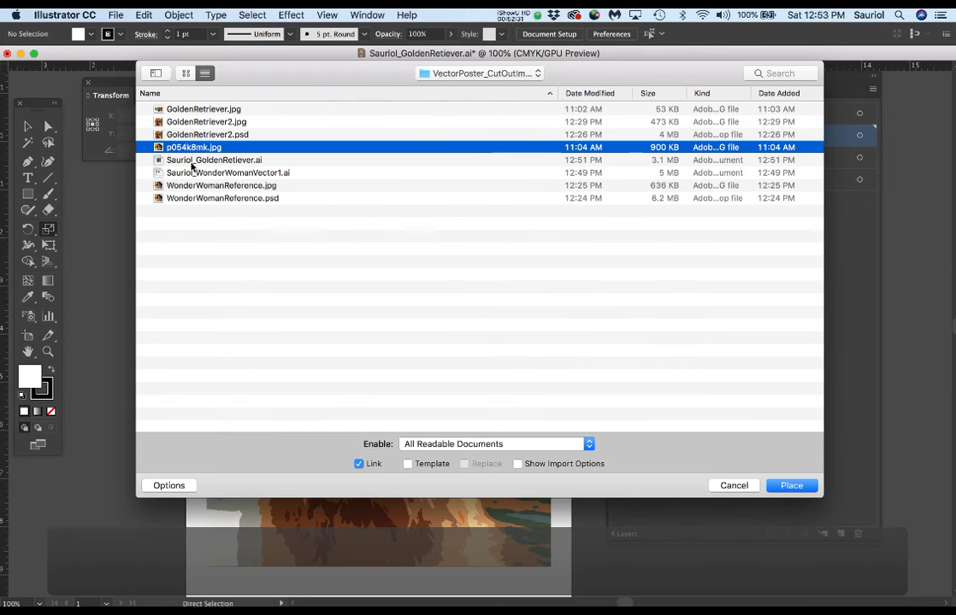
pyautogui.click(193, 109)
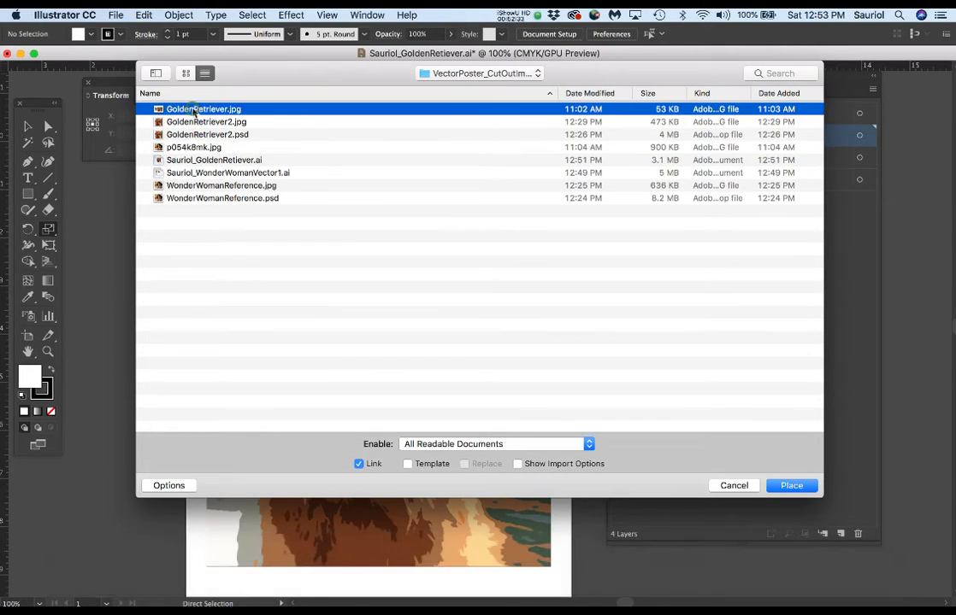
pyautogui.press('space')
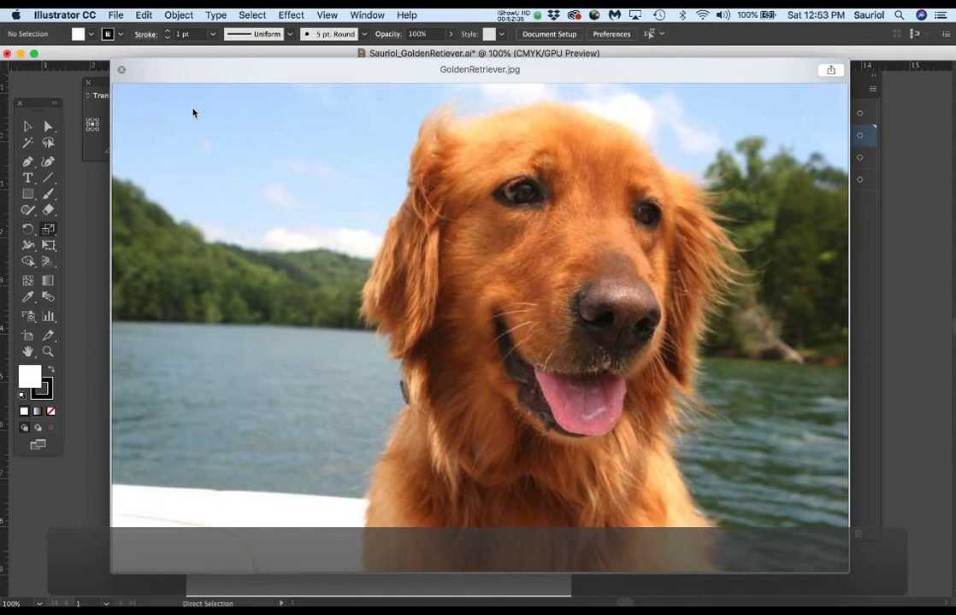
pyautogui.press('space')
pyautogui.doubleClick(187, 111)
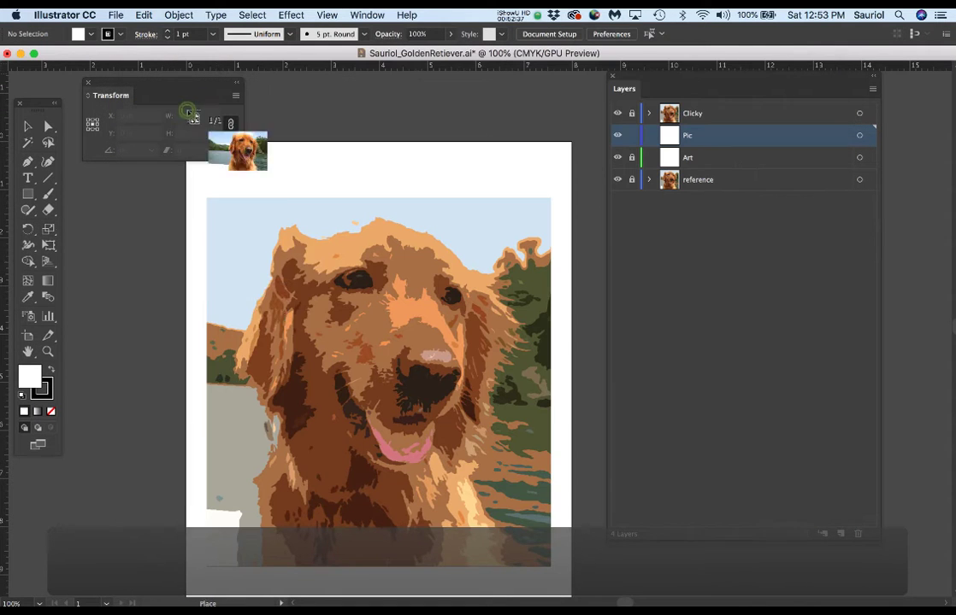
pyautogui.click(171, 262)
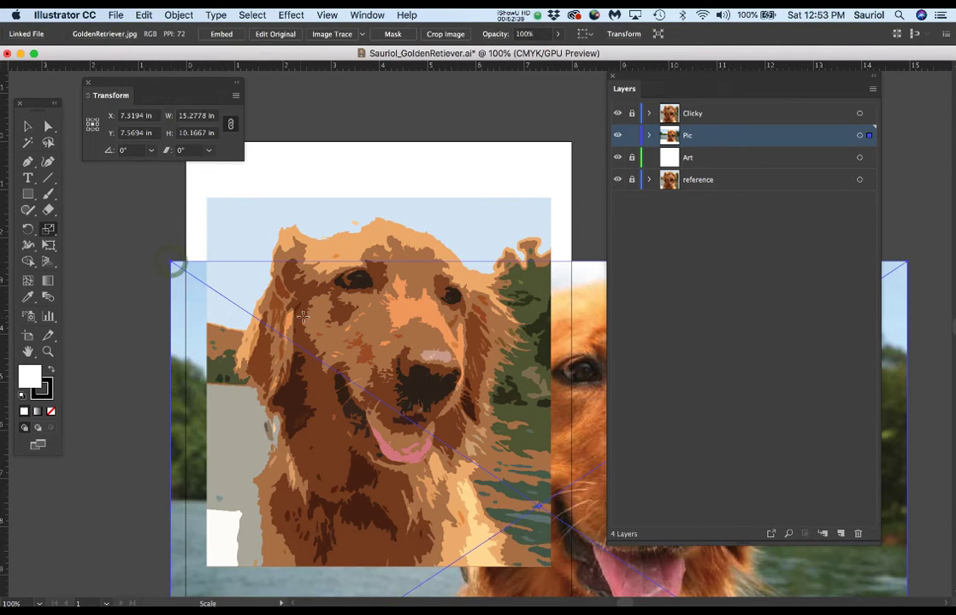
# Step: Scale the placed photo down proportionally to about 4.27 x 2.84 in and position it over the artboard's left edge
pyautogui.scroll(-3, 302, 316)
pyautogui.press('e')
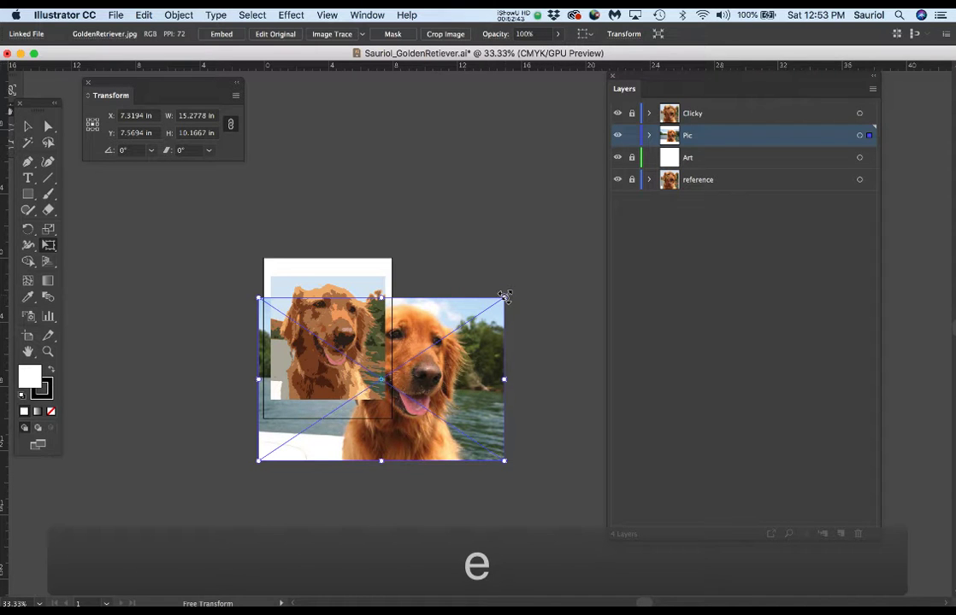
pyautogui.moveTo(504, 296); pyautogui.dragTo(333, 428)
pyautogui.moveTo(278, 393); pyautogui.dragTo(272, 318)
pyautogui.scroll(5, 236, 296)
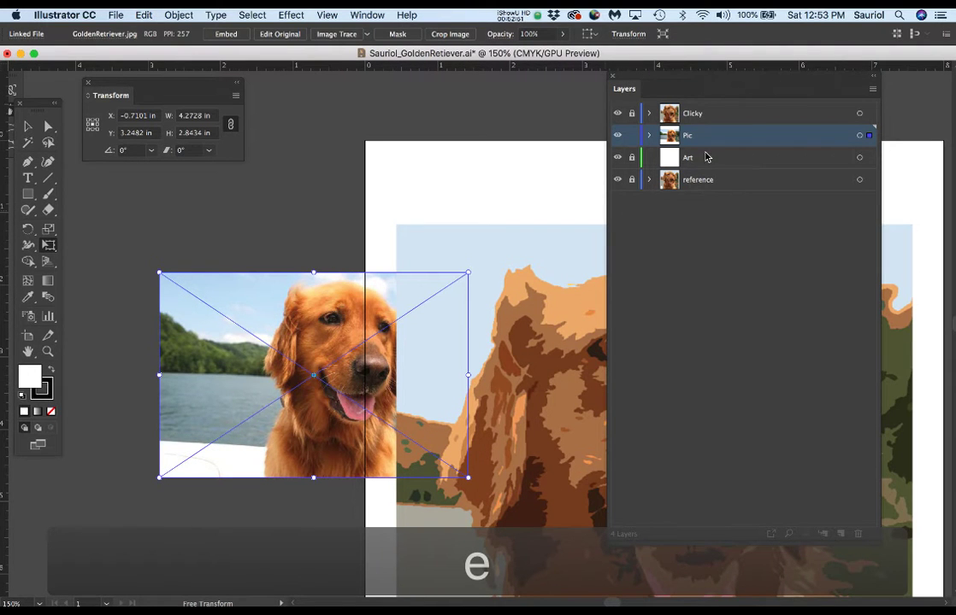
# Step: Move the Pic layer above Clicky, and enlarge the photo to about 4.97 x 3.31 in, shifted further off the artboard's left side
pyautogui.moveTo(710, 135); pyautogui.dragTo(713, 106)
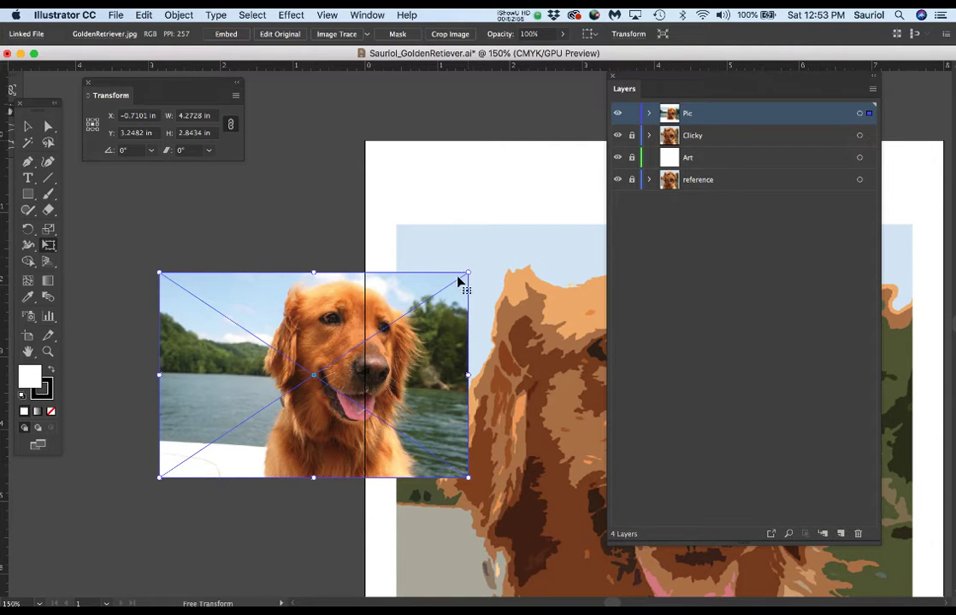
pyautogui.moveTo(467, 272); pyautogui.dragTo(518, 239)
pyautogui.moveTo(459, 316); pyautogui.dragTo(332, 314)
pyautogui.press('space')
pyautogui.moveTo(389, 354); pyautogui.dragTo(474, 290)
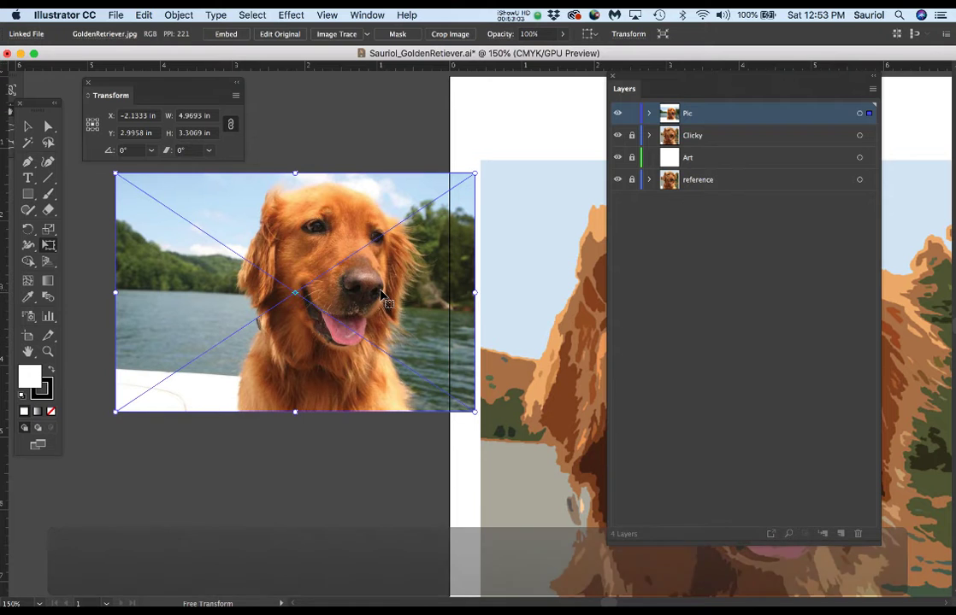
# Step: Draw a rectangle about 2.86 x 3.64 in over the dog and use it as a clipping mask on the linked photo
pyautogui.click(649, 113)
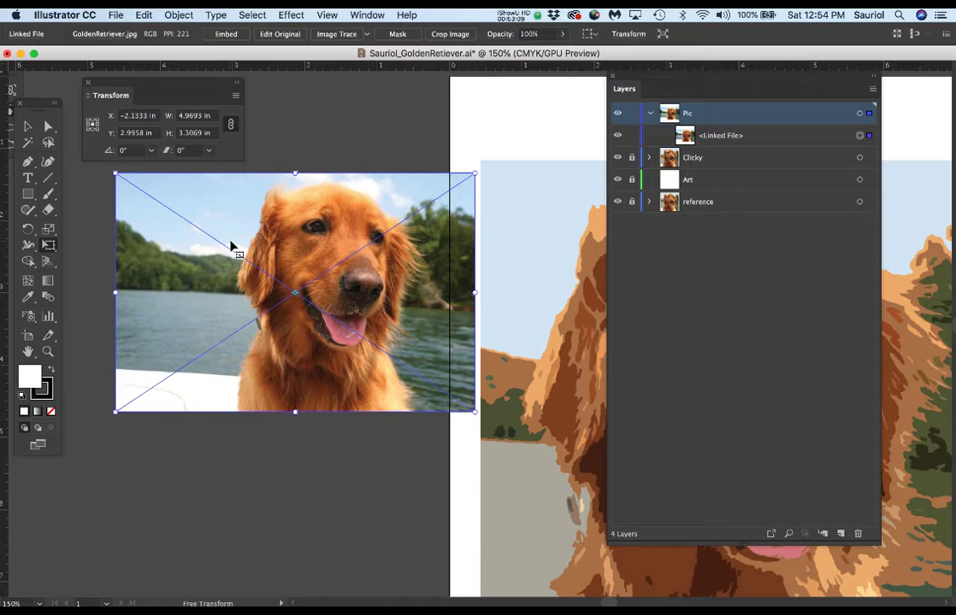
pyautogui.press('m')
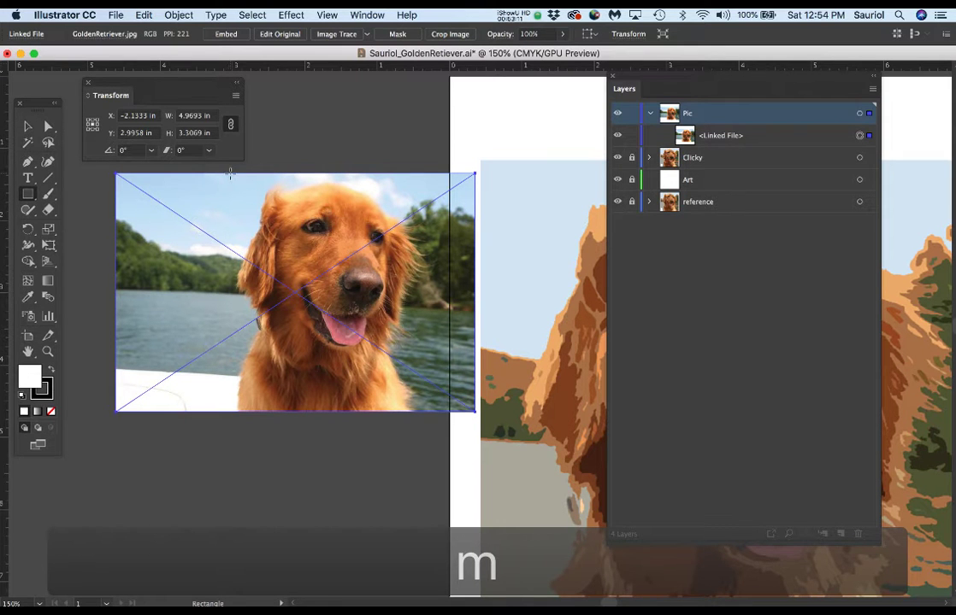
pyautogui.moveTo(231, 173); pyautogui.dragTo(437, 431)
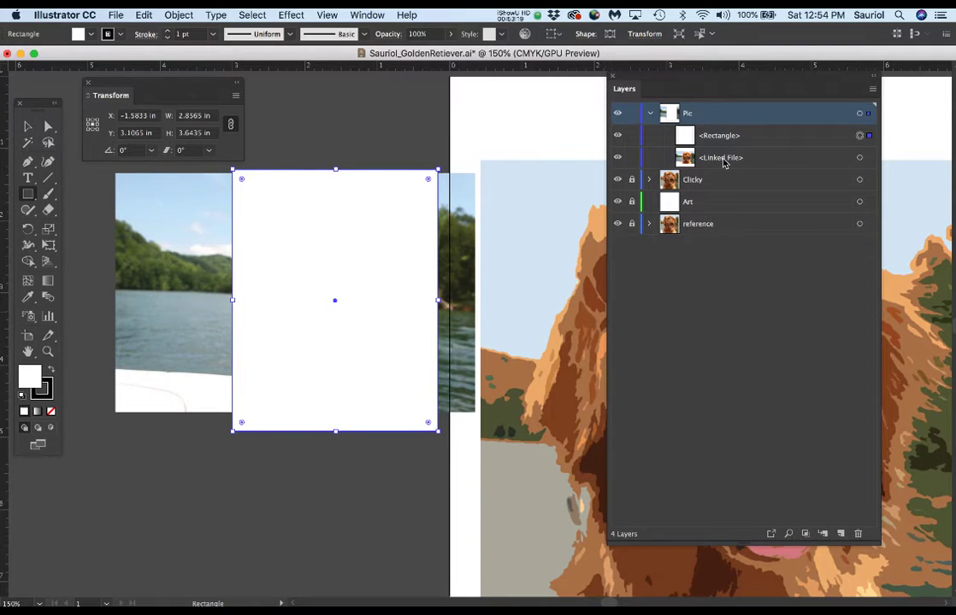
pyautogui.keyDown('shift'); pyautogui.click(860, 159); pyautogui.keyUp('shift')
pyautogui.click(179, 15)
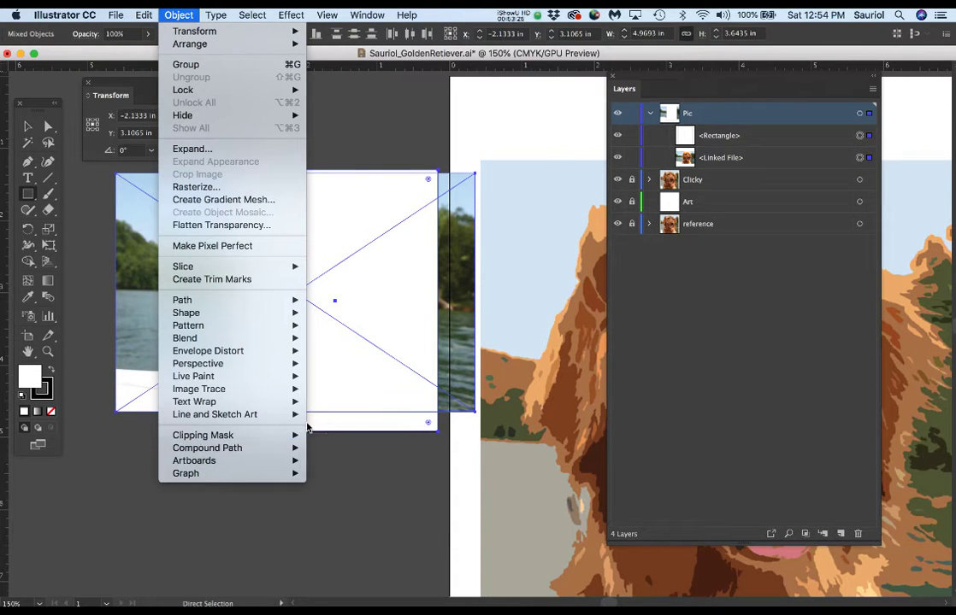
pyautogui.click(332, 435)
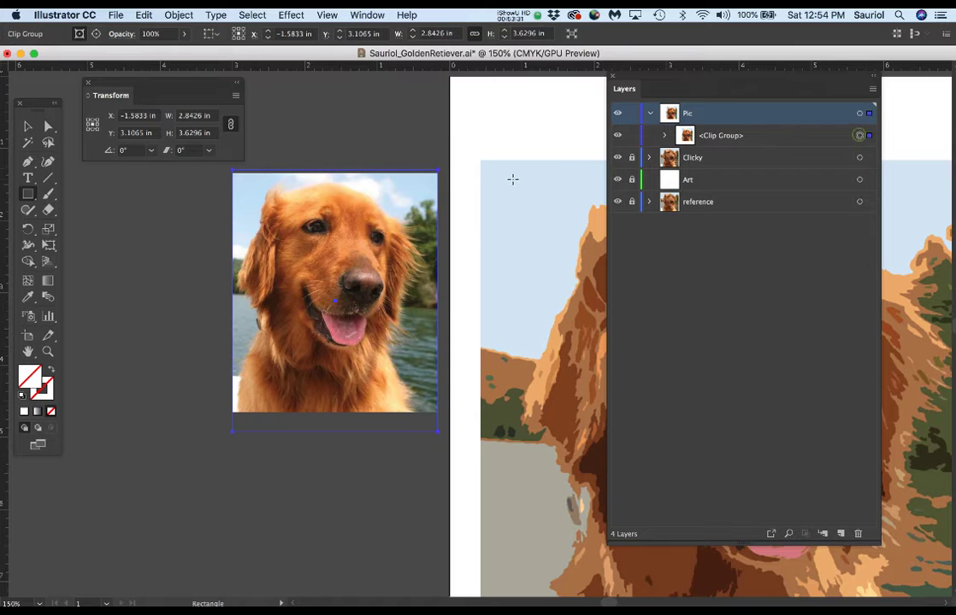
# Step: Move the clipped photo to about X -0.53 in, Y 3.95 in, overlapping the artboard's left edge beside the posterized dog
pyautogui.press('e')
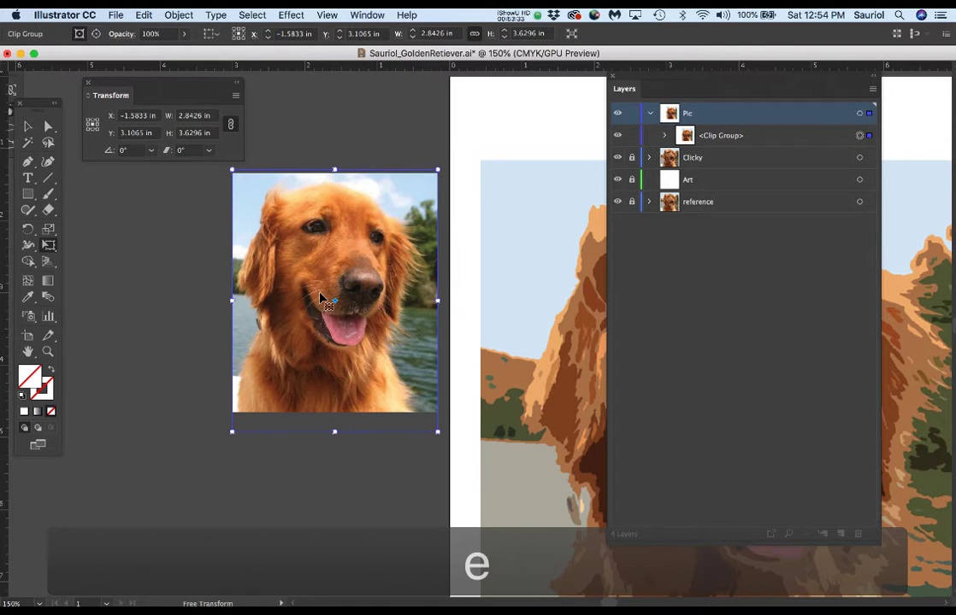
pyautogui.moveTo(398, 359); pyautogui.dragTo(177, 403)
pyautogui.press('space')
pyautogui.scroll(-1, 288, 387)
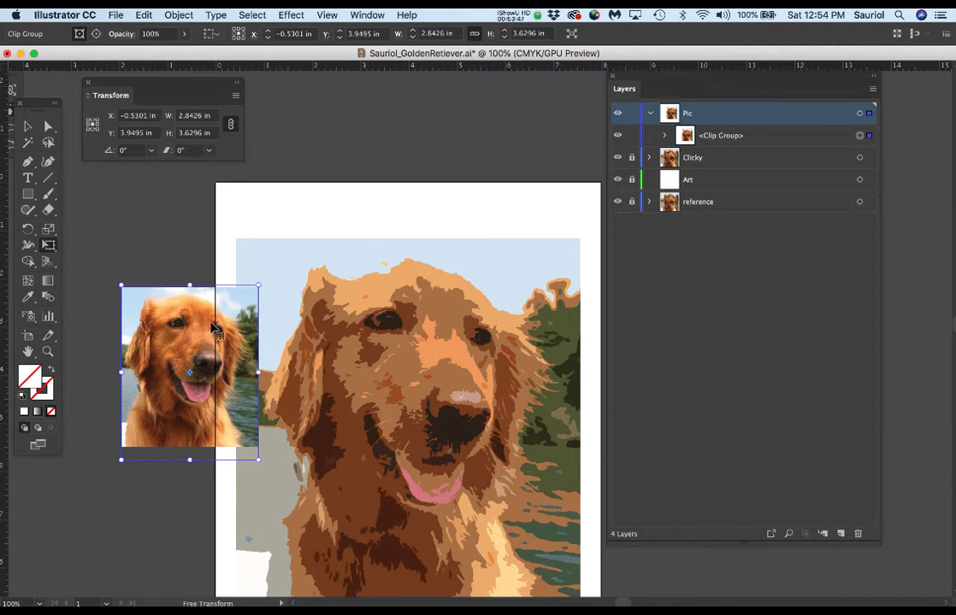
# Step: Compare the eyes and fur in the photo with the posterized shapes up close, moving the Layers panel clear of the artwork
pyautogui.scroll(3, 149, 305)
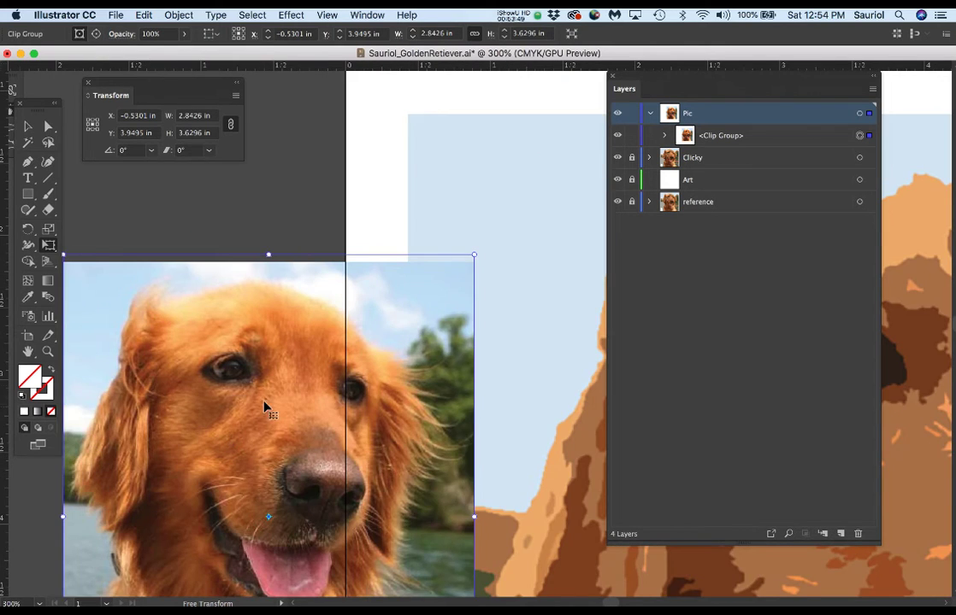
pyautogui.scroll(4, 265, 413)
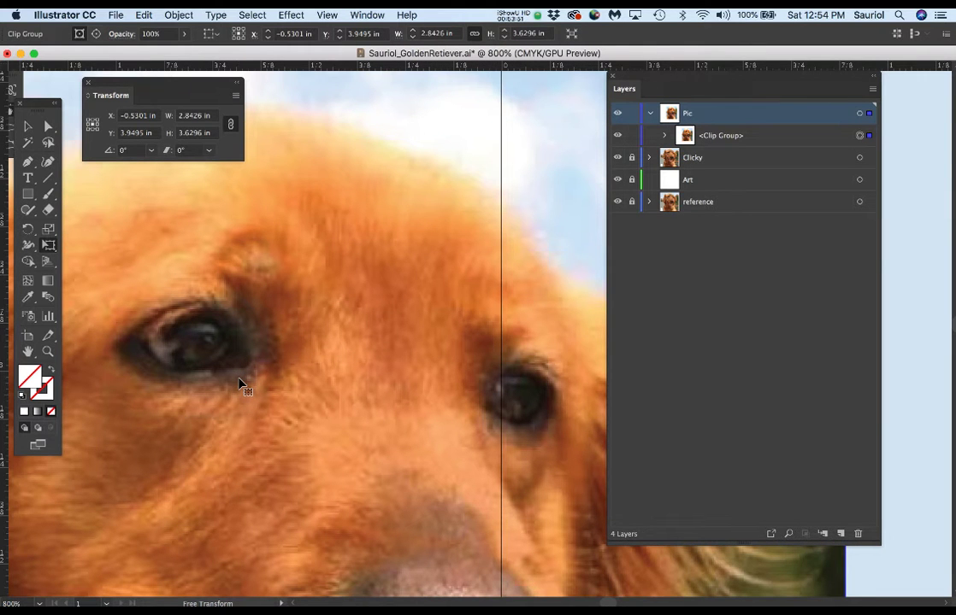
pyautogui.scroll(-3, 241, 385)
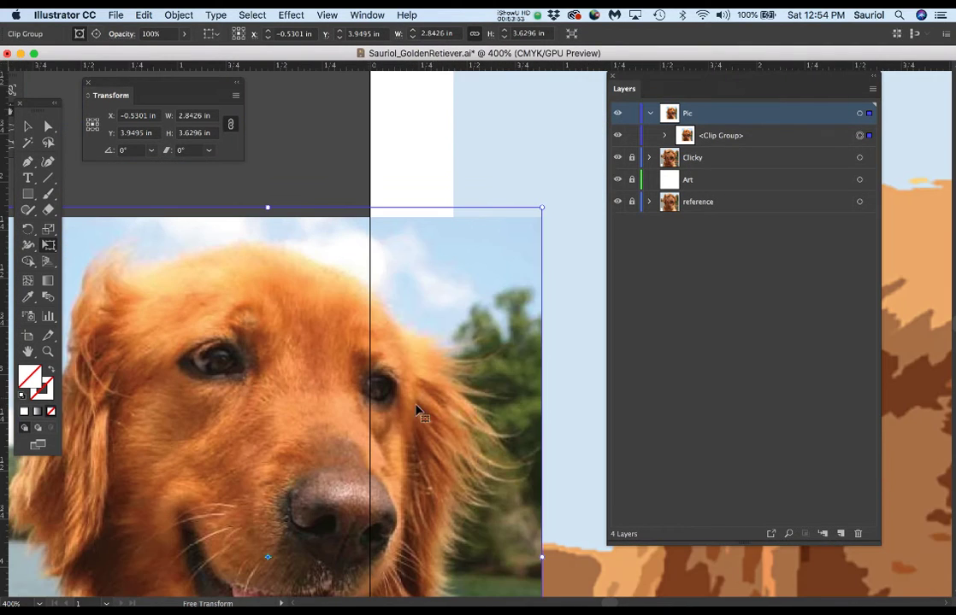
pyautogui.moveTo(516, 400); pyautogui.dragTo(224, 326)
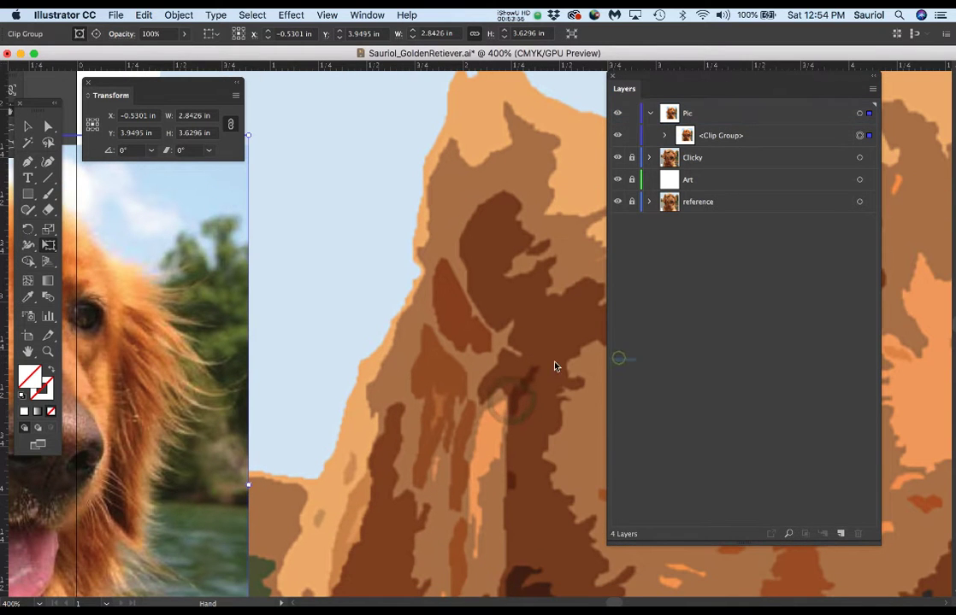
pyautogui.moveTo(700, 76); pyautogui.dragTo(813, 100)
pyautogui.moveTo(502, 388); pyautogui.dragTo(422, 348)
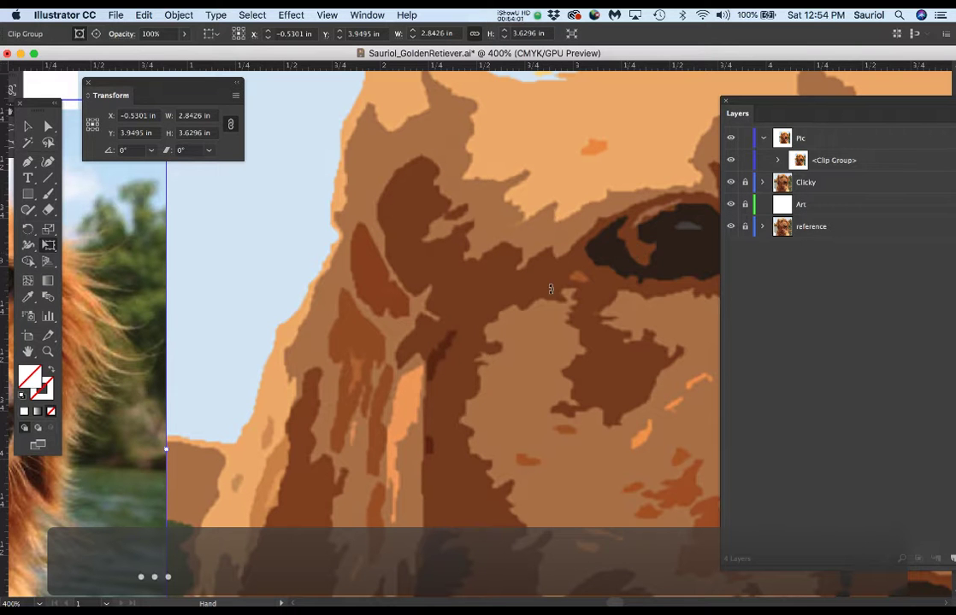
pyautogui.scroll(-2, 351, 330)
pyautogui.moveTo(255, 351); pyautogui.dragTo(477, 340)
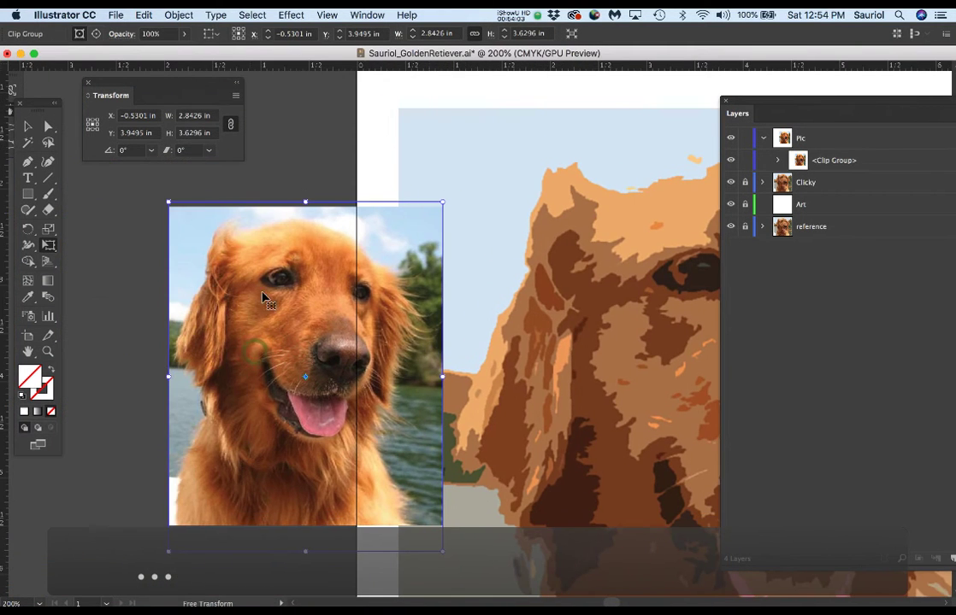
pyautogui.scroll(3, 278, 309)
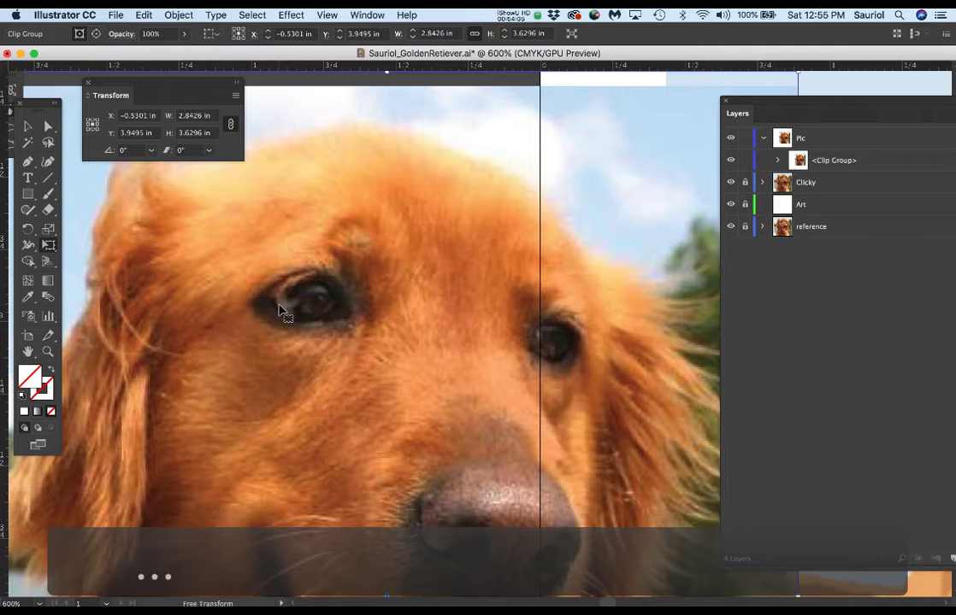
pyautogui.scroll(-3, 279, 309)
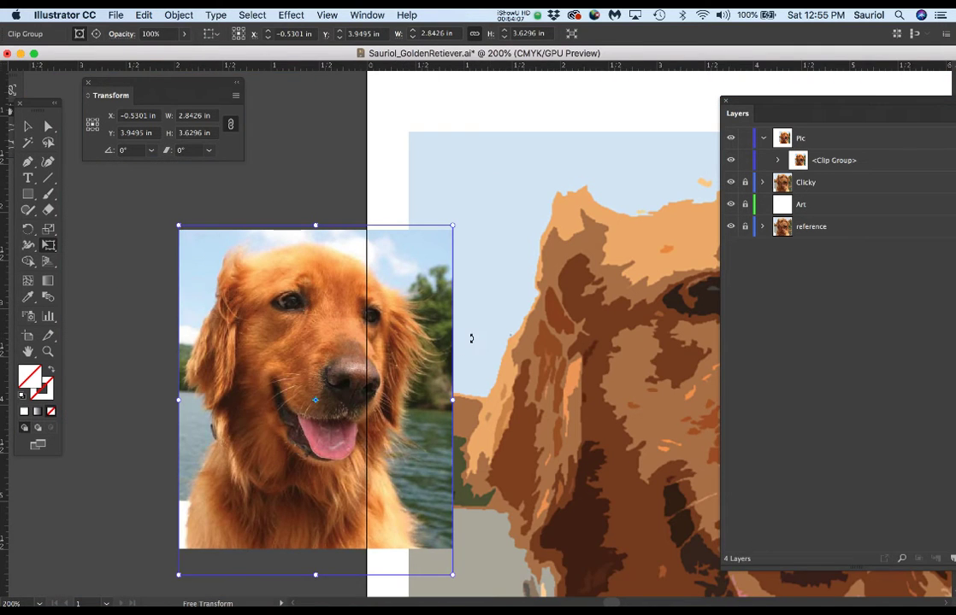
pyautogui.hscroll(5, 452, 339)
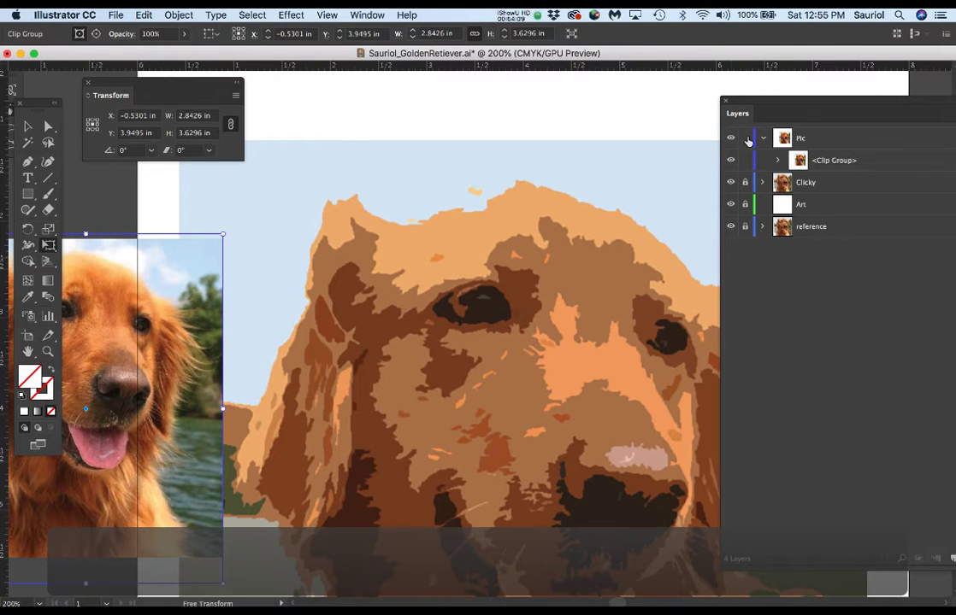
# Step: Lock the Pic layer, collapse its contents in the layer list, and make Art the active layer
pyautogui.click(745, 138)
pyautogui.click(777, 160)
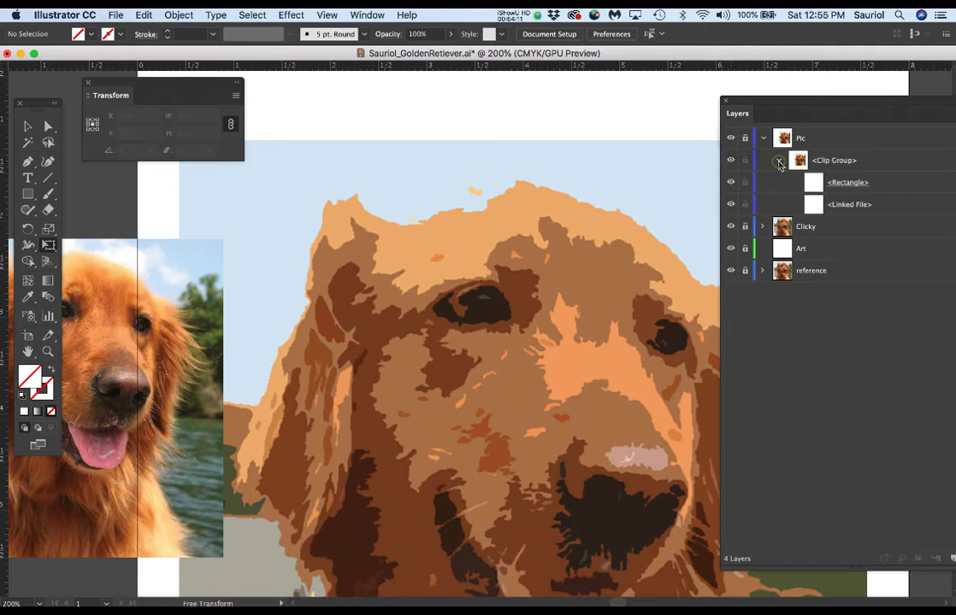
pyautogui.click(762, 138)
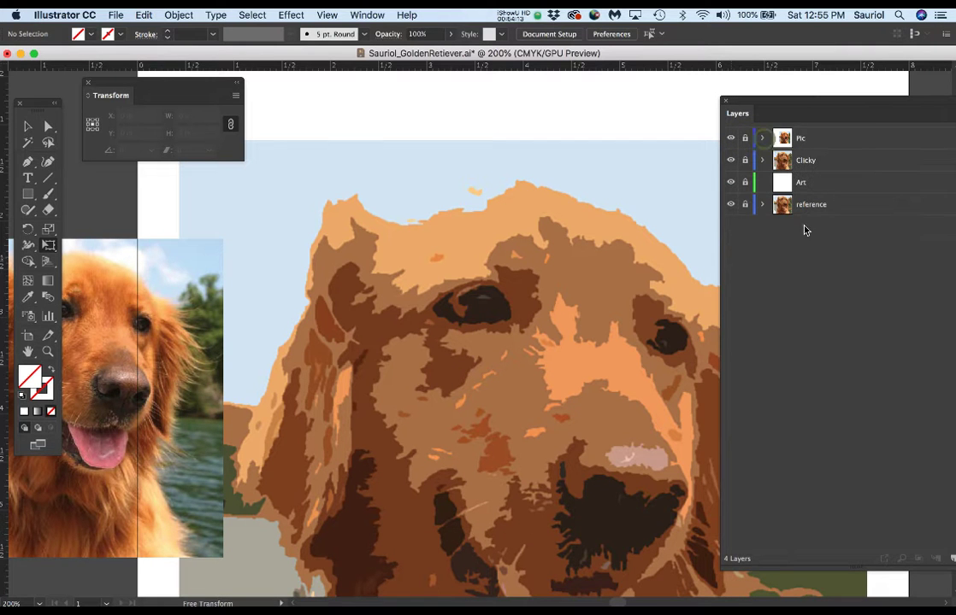
pyautogui.click(745, 182)
pyautogui.click(823, 192)
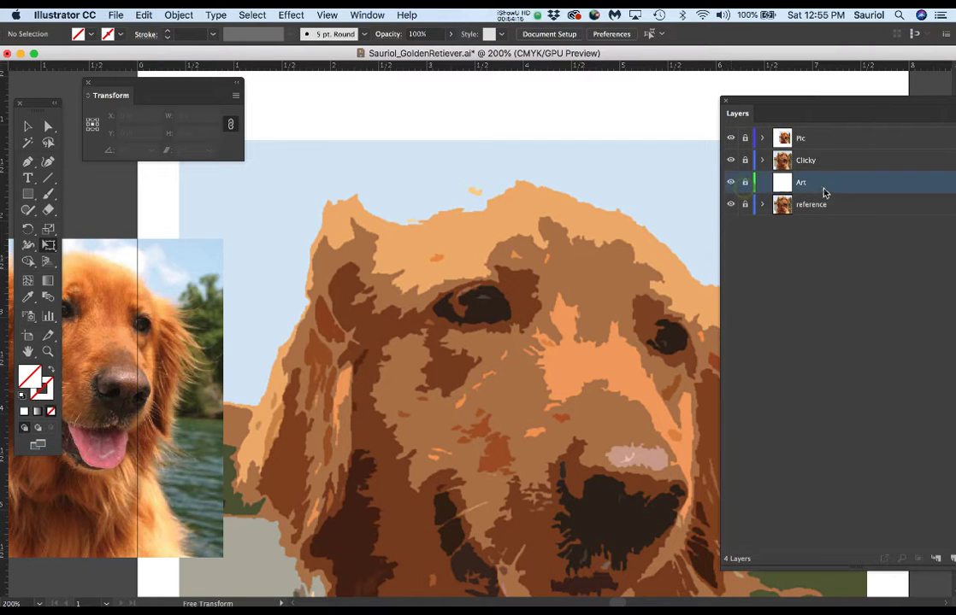
# Step: Move the Transform panel further away from the artwork and save the document
pyautogui.scroll(-2, 444, 266)
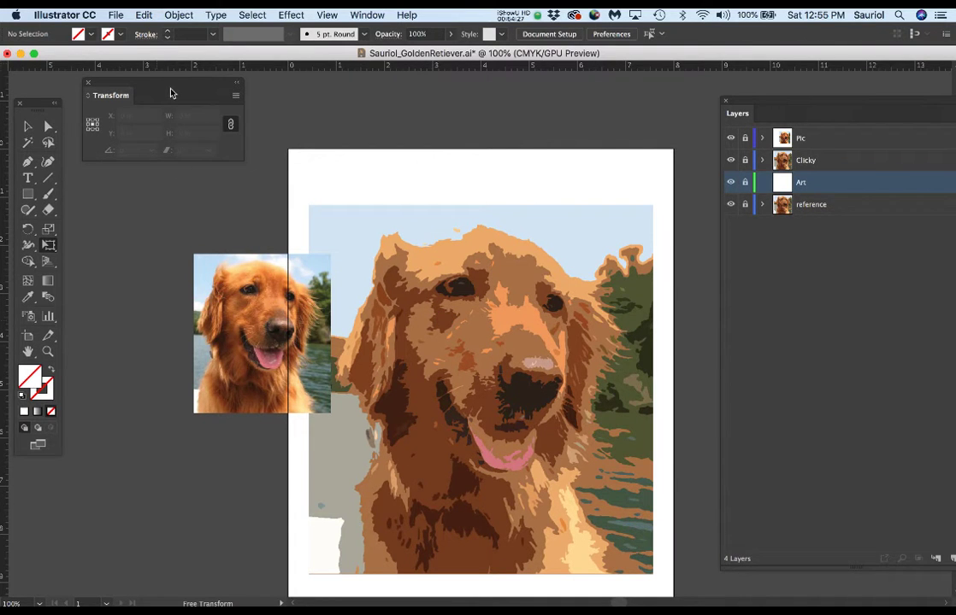
pyautogui.moveTo(171, 91); pyautogui.dragTo(150, 88)
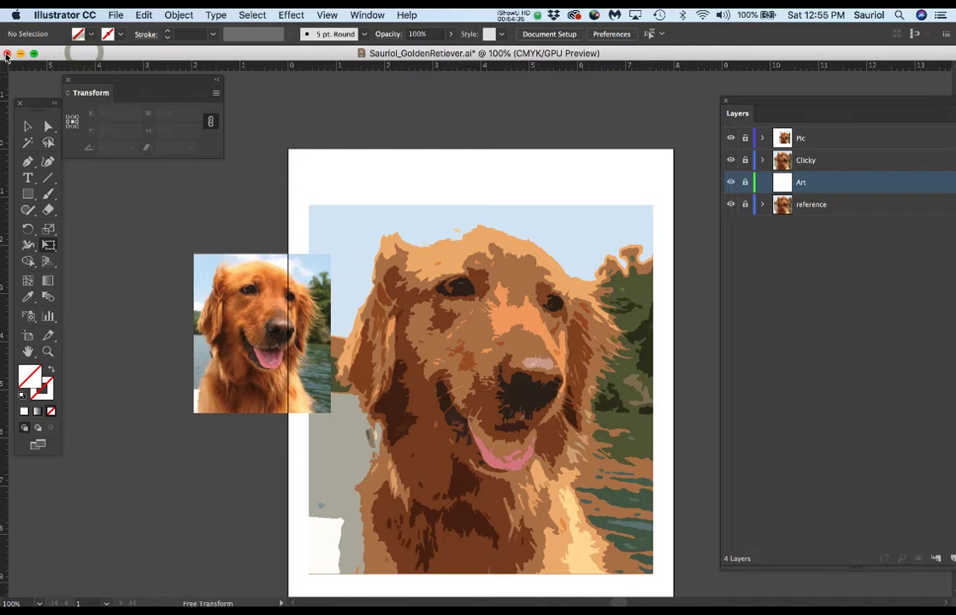
pyautogui.press('super+s')
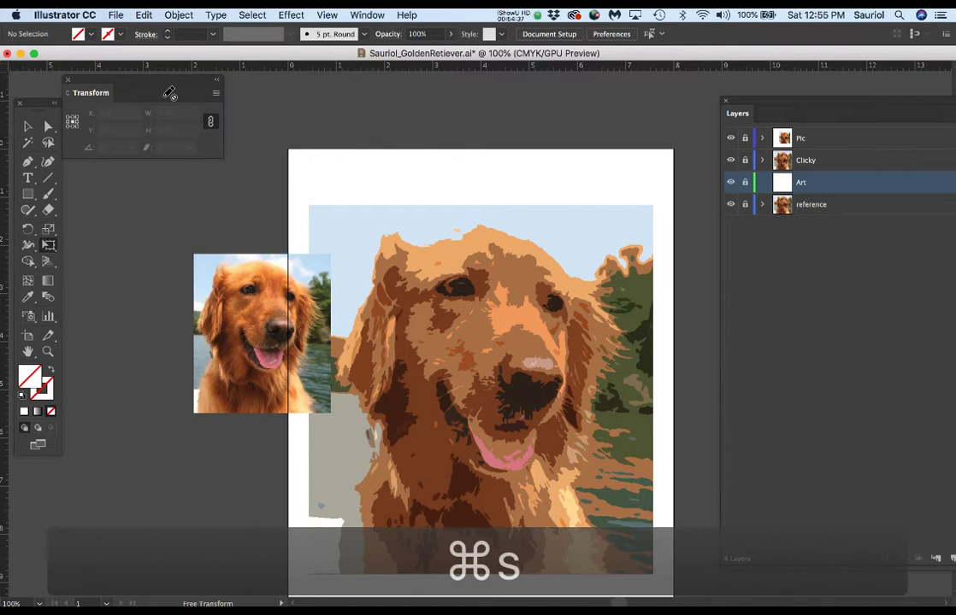
# Step: Close the golden retriever document and open the StarWarsVectorPoster.ai file from the MyPoster folder
pyautogui.click(8, 55)
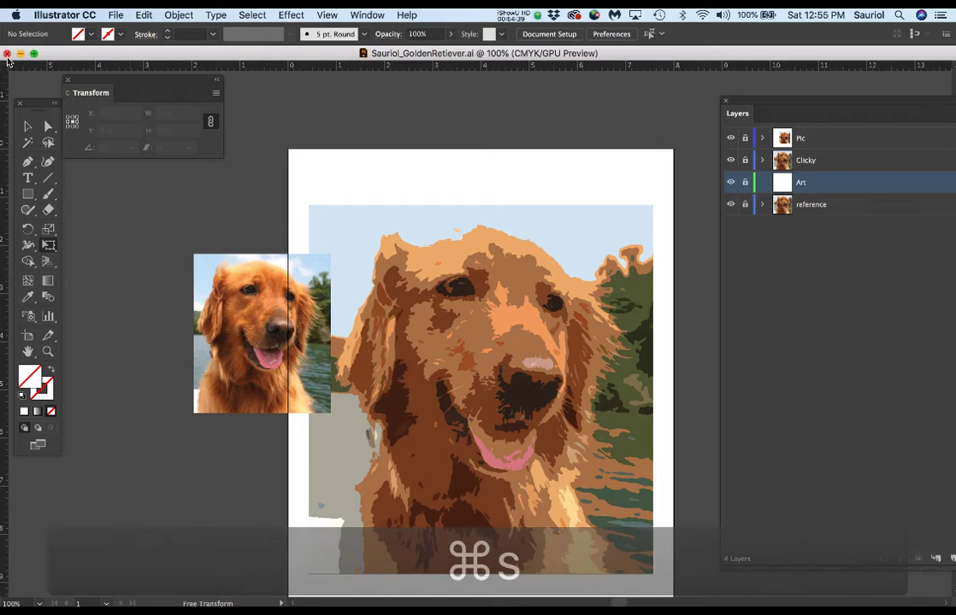
pyautogui.click(521, 528)
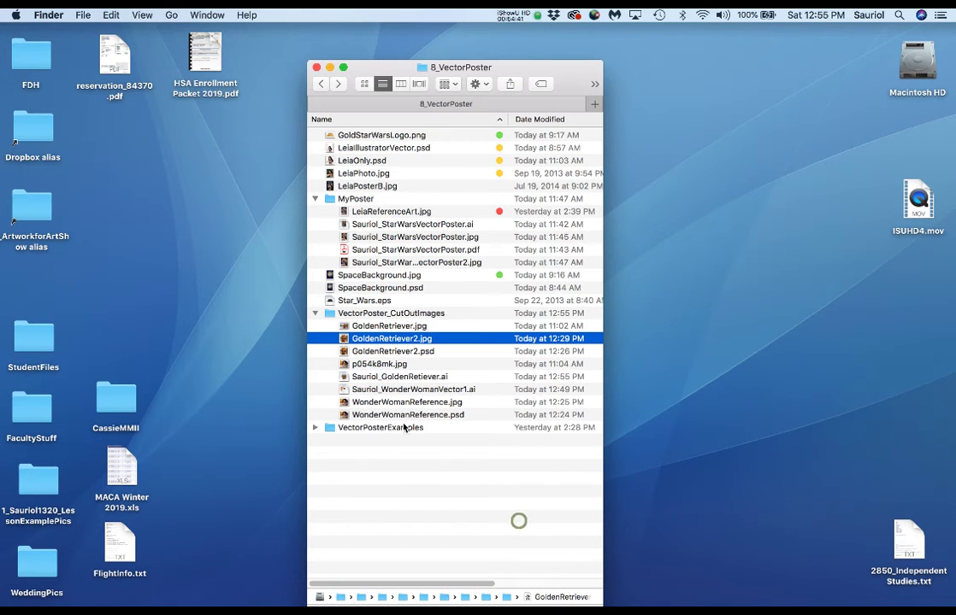
pyautogui.click(384, 389)
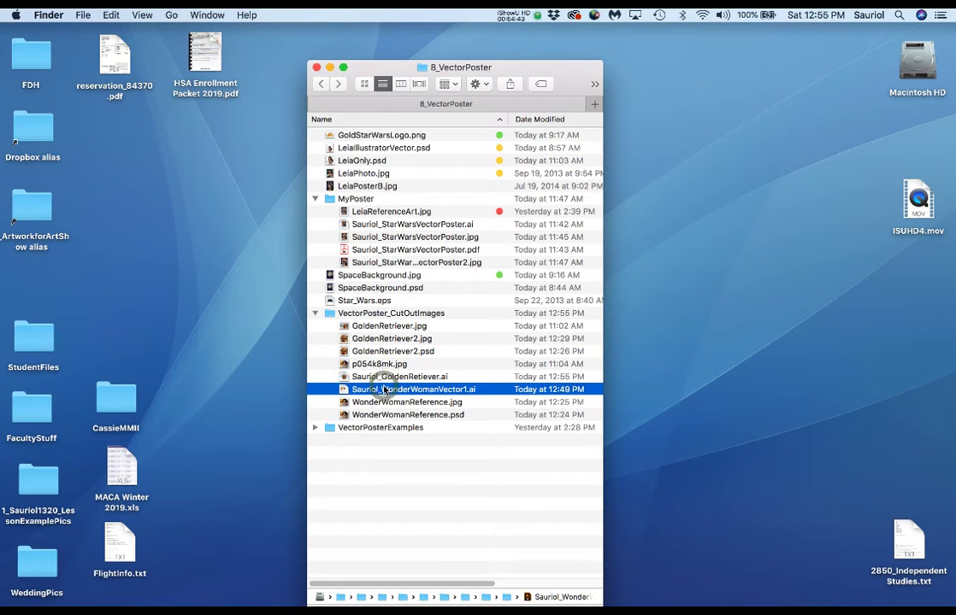
pyautogui.click(343, 378)
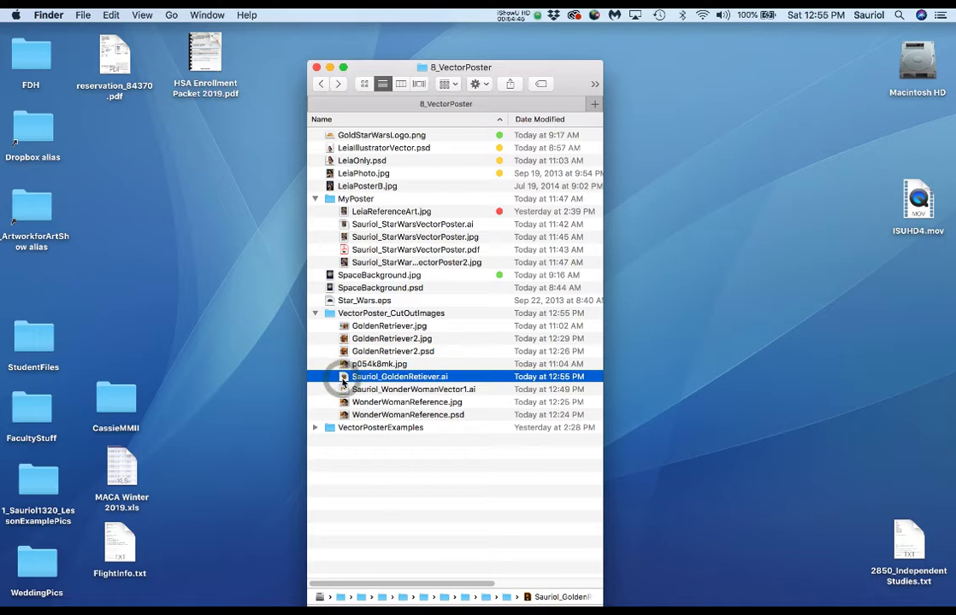
pyautogui.click(346, 391)
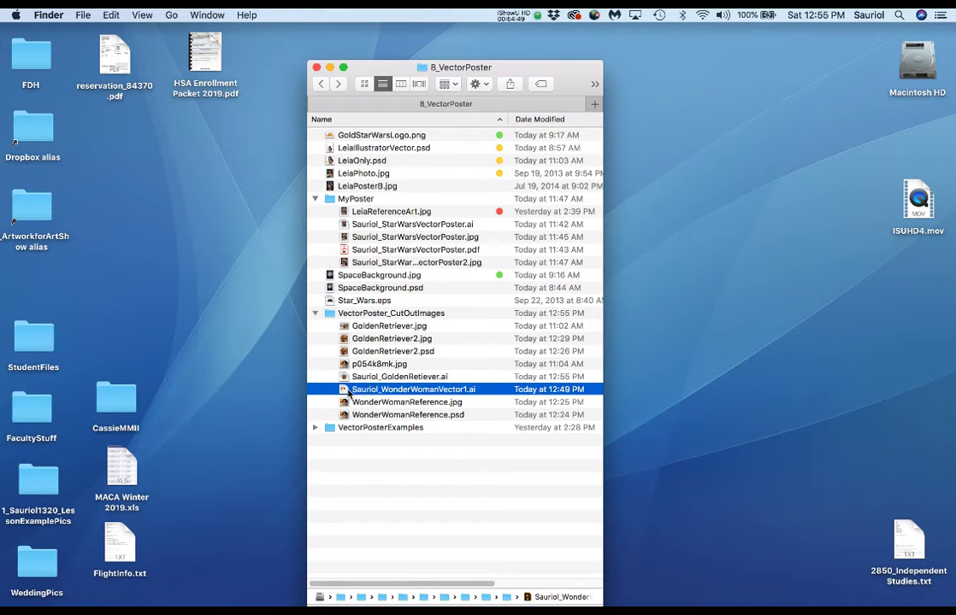
pyautogui.doubleClick(345, 225)
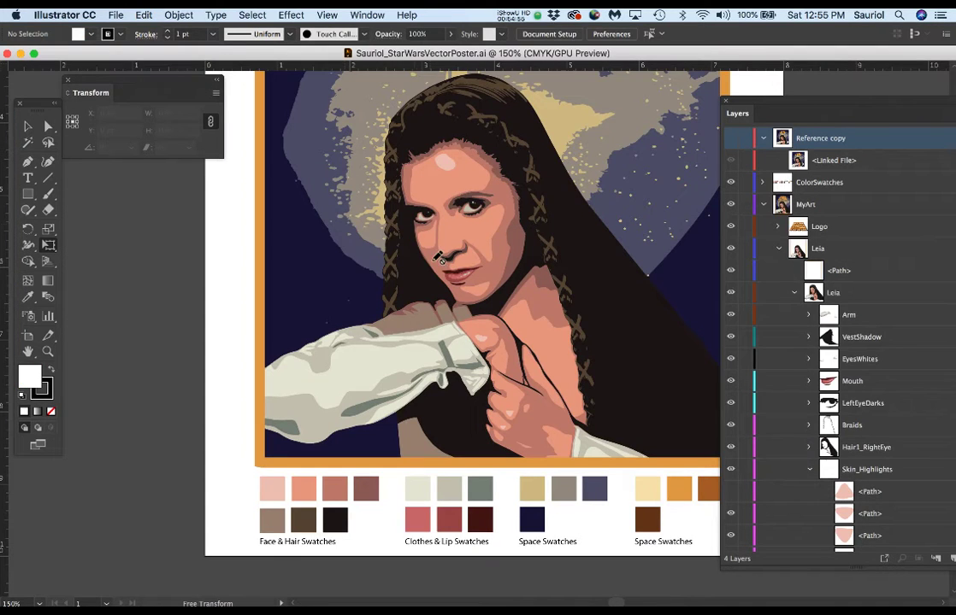
# Step: Isolate the Leia artwork by hiding the Logo and Space layers and the border path inside the Leia layer
pyautogui.moveTo(493, 262); pyautogui.dragTo(429, 328)
pyautogui.moveTo(426, 366); pyautogui.dragTo(429, 301)
pyautogui.moveTo(436, 352); pyautogui.dragTo(437, 399)
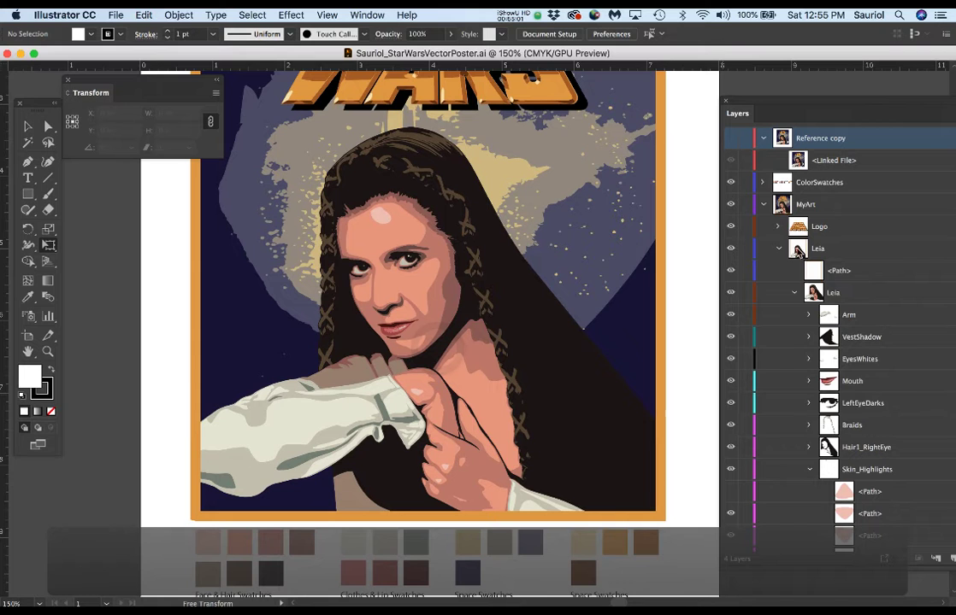
pyautogui.click(780, 250)
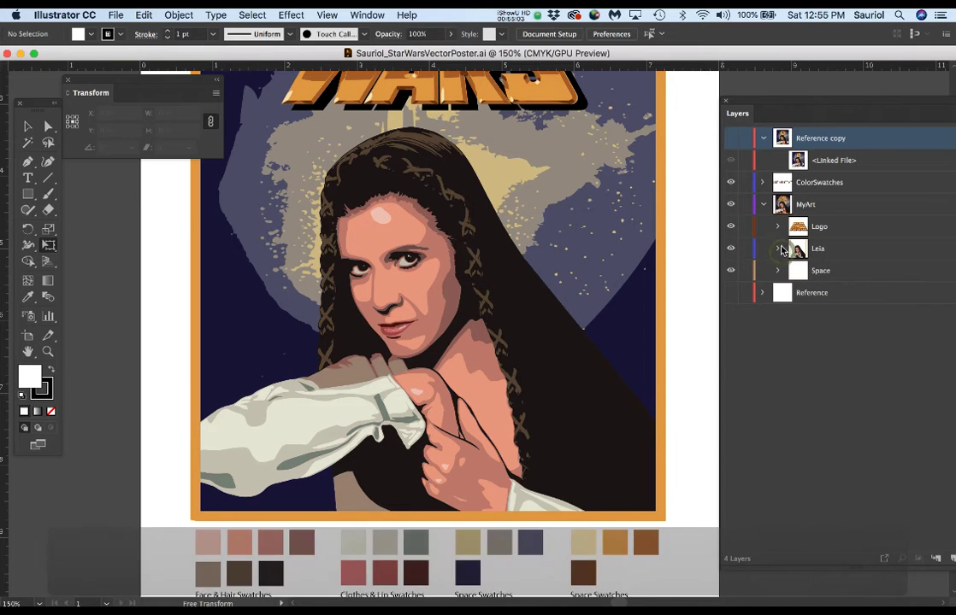
pyautogui.click(731, 228)
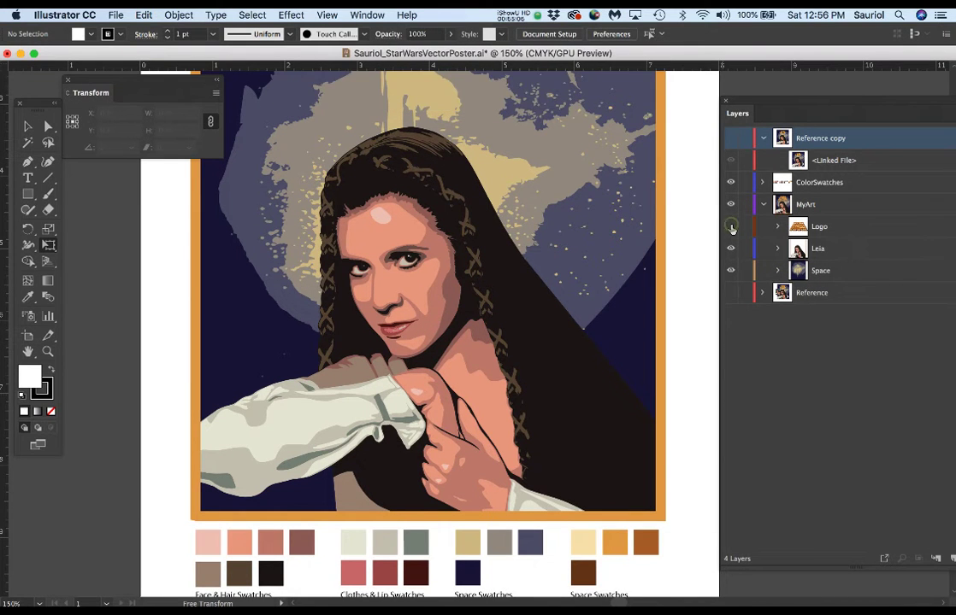
pyautogui.click(731, 270)
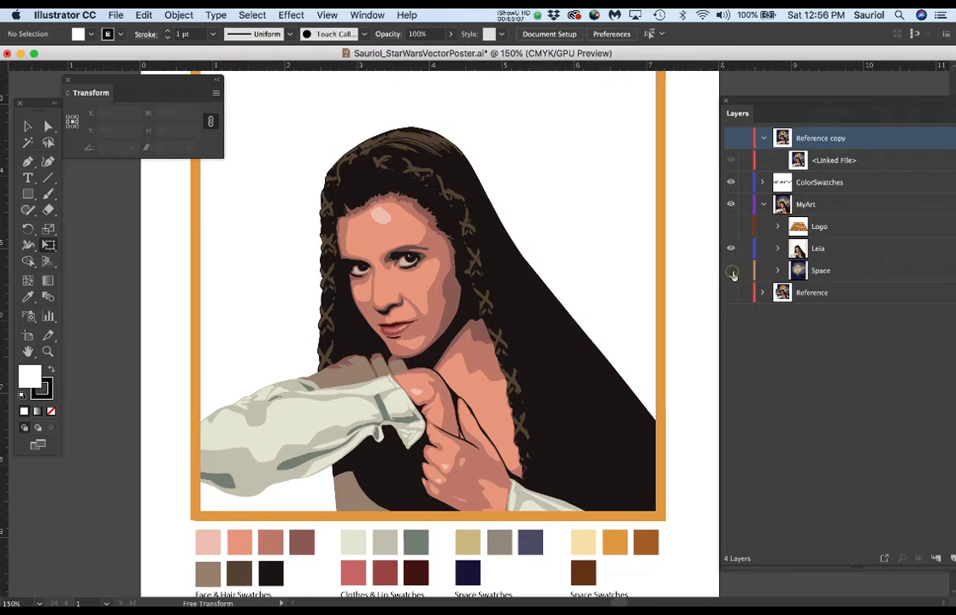
pyautogui.click(778, 249)
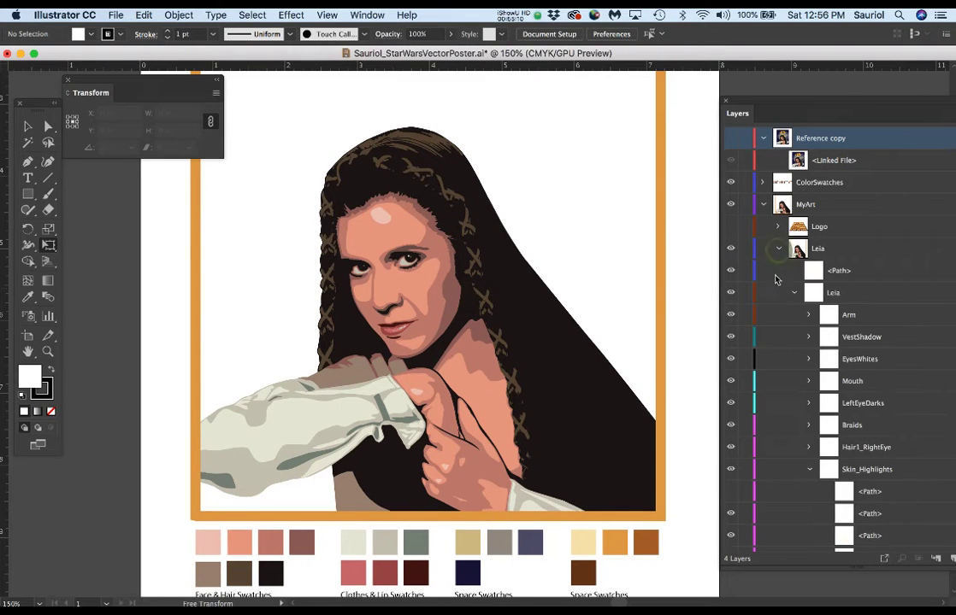
pyautogui.click(731, 271)
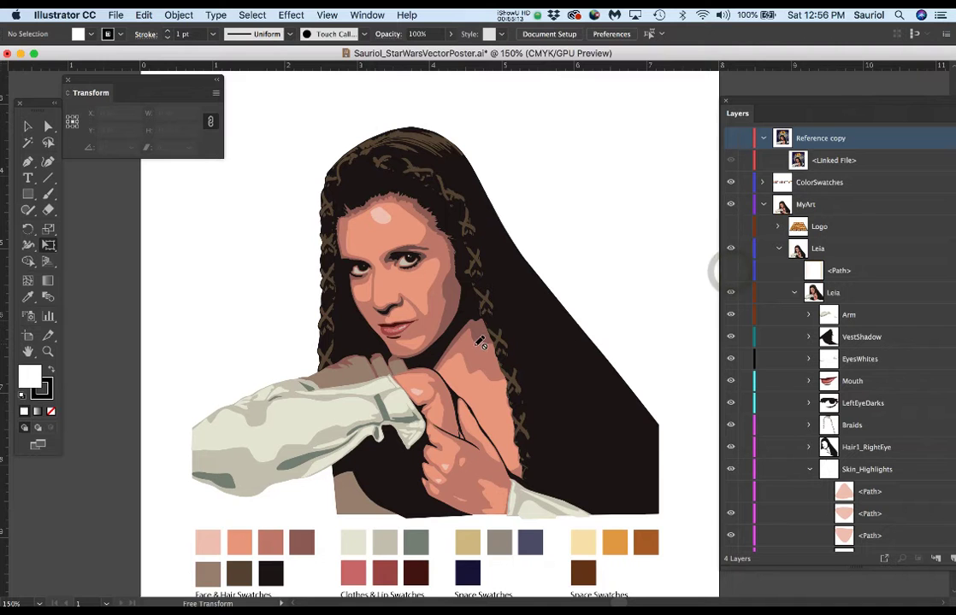
# Step: Compare Leia's vector face with the posterized image up close by toggling the visibility of the Reference copy layer
pyautogui.scroll(1, 446, 292)
pyautogui.scroll(4, 445, 292)
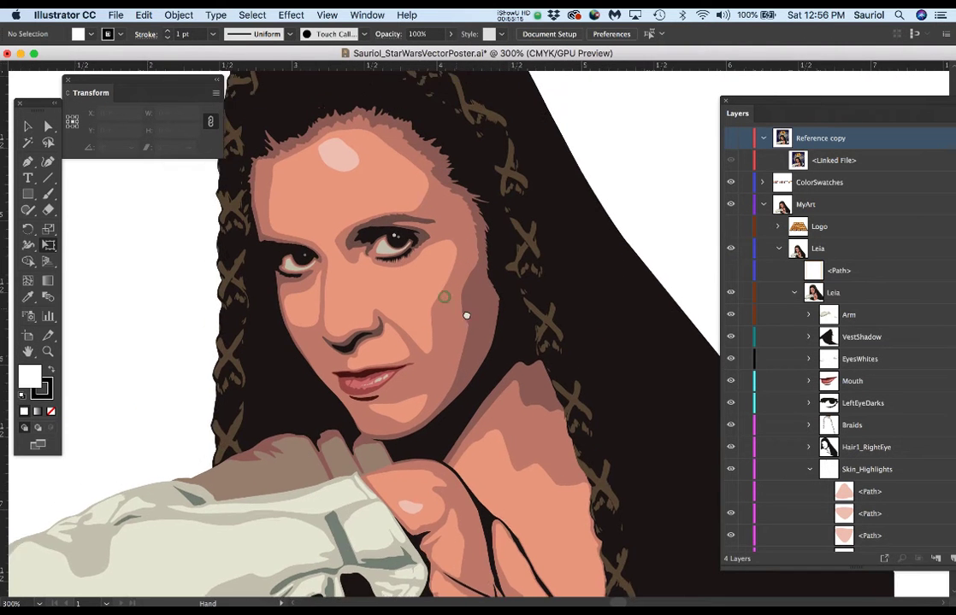
pyautogui.scroll(1, 420, 282)
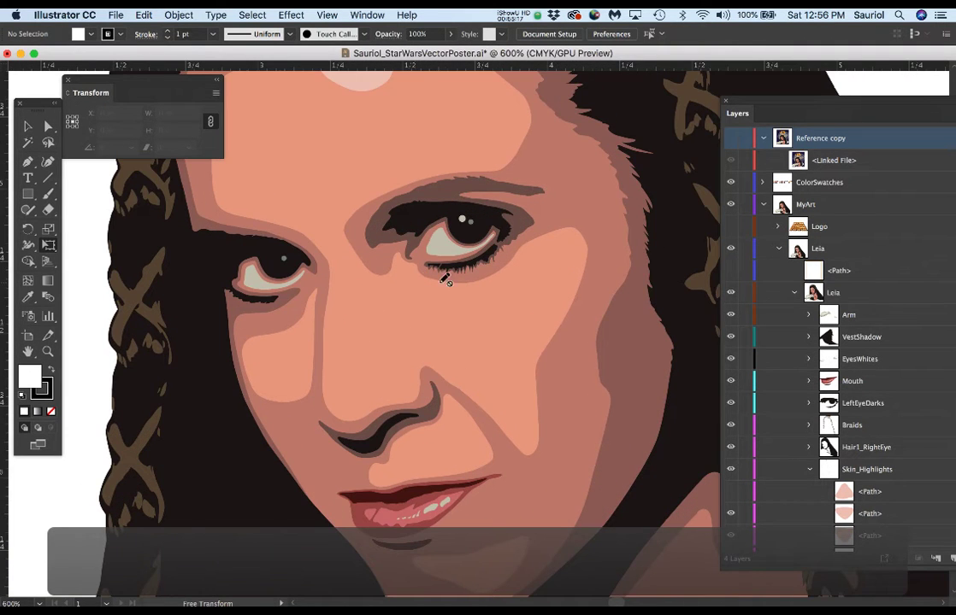
pyautogui.click(731, 140)
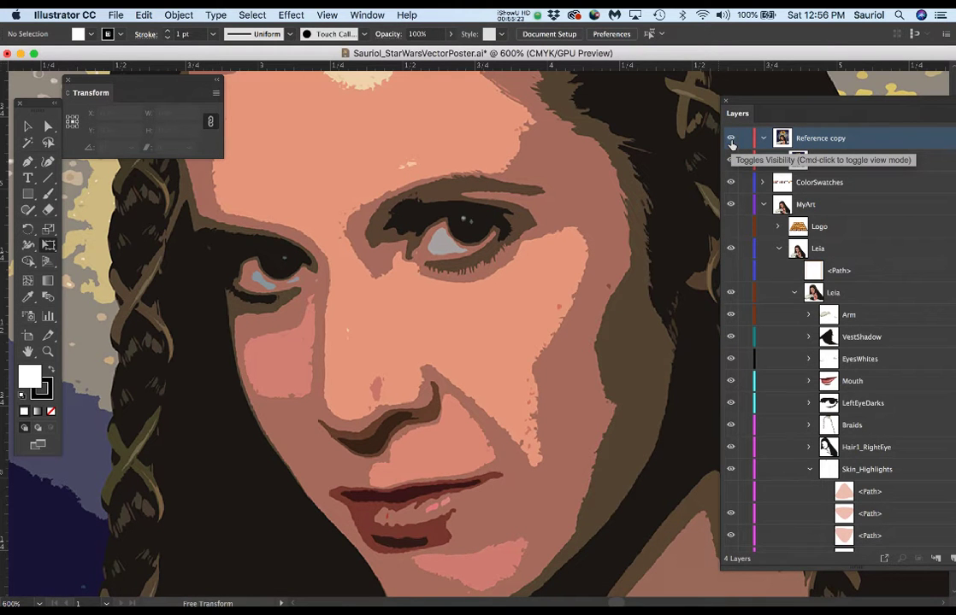
pyautogui.scroll(-2, 453, 281)
pyautogui.moveTo(451, 286); pyautogui.dragTo(479, 288)
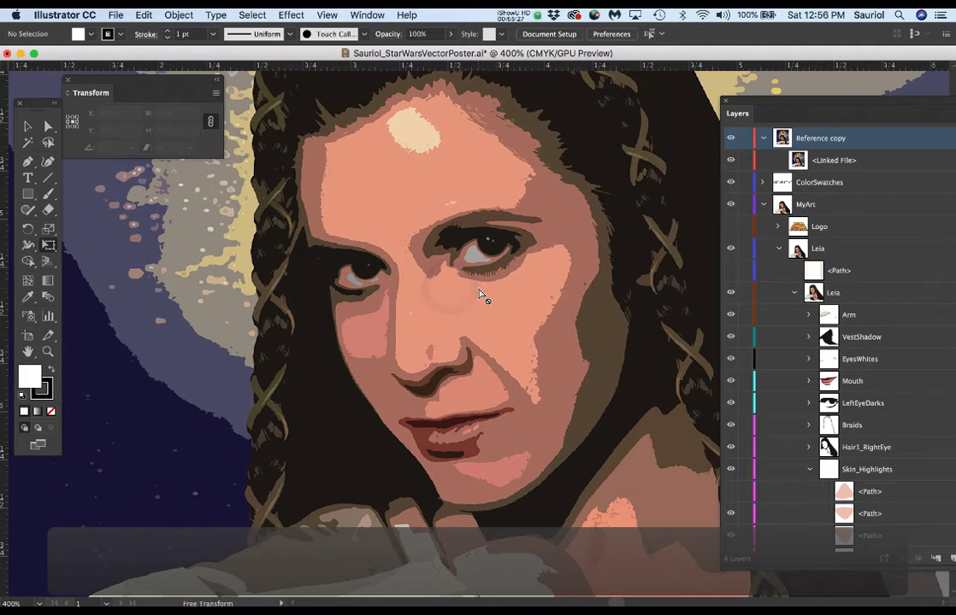
pyautogui.click(730, 139)
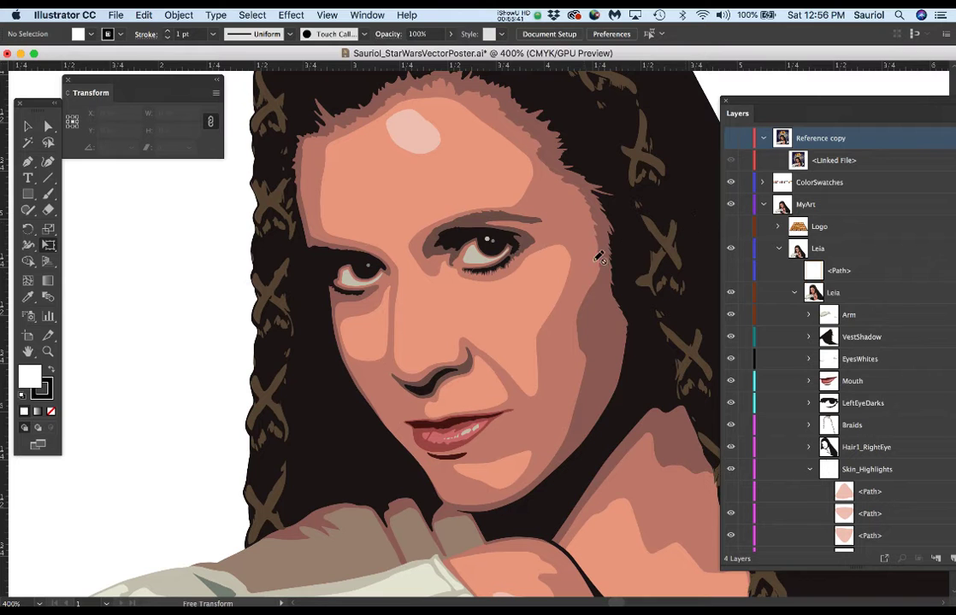
pyautogui.click(730, 140)
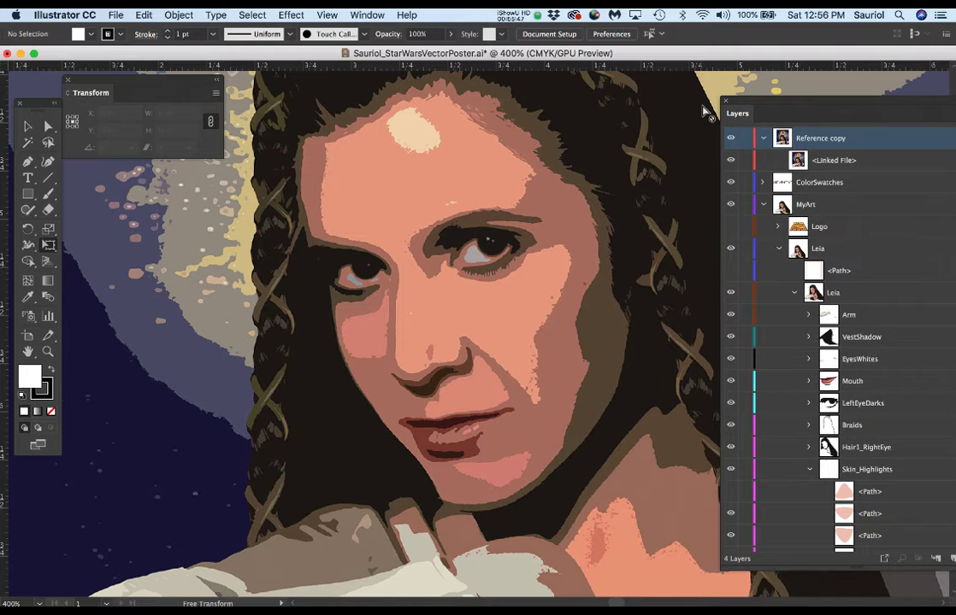
pyautogui.click(730, 140)
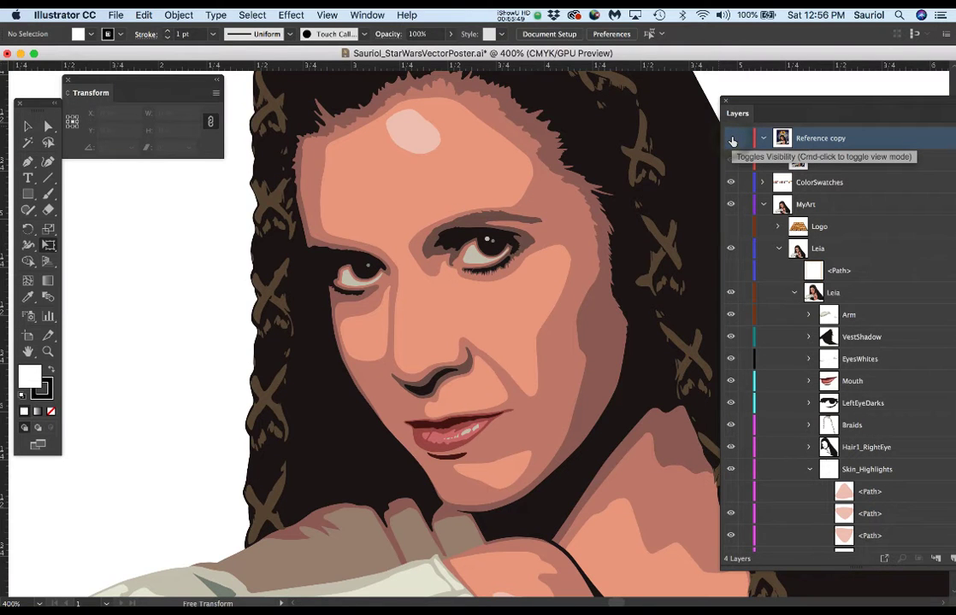
# Step: Examine what the Hair1_RightEye layer contributes by hiding it and showing it again
pyautogui.scroll(-2, 748, 369)
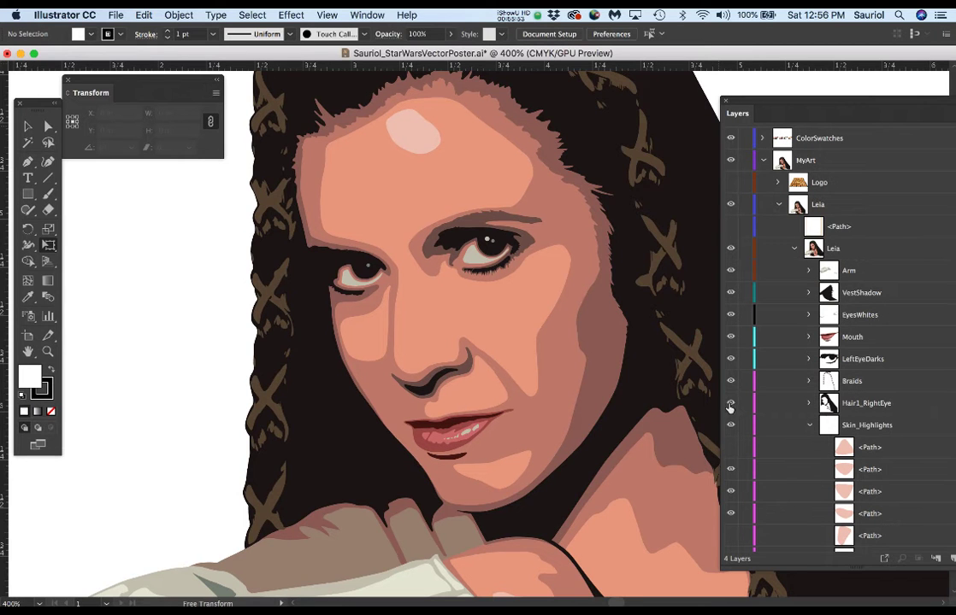
pyautogui.click(729, 405)
pyautogui.click(730, 405)
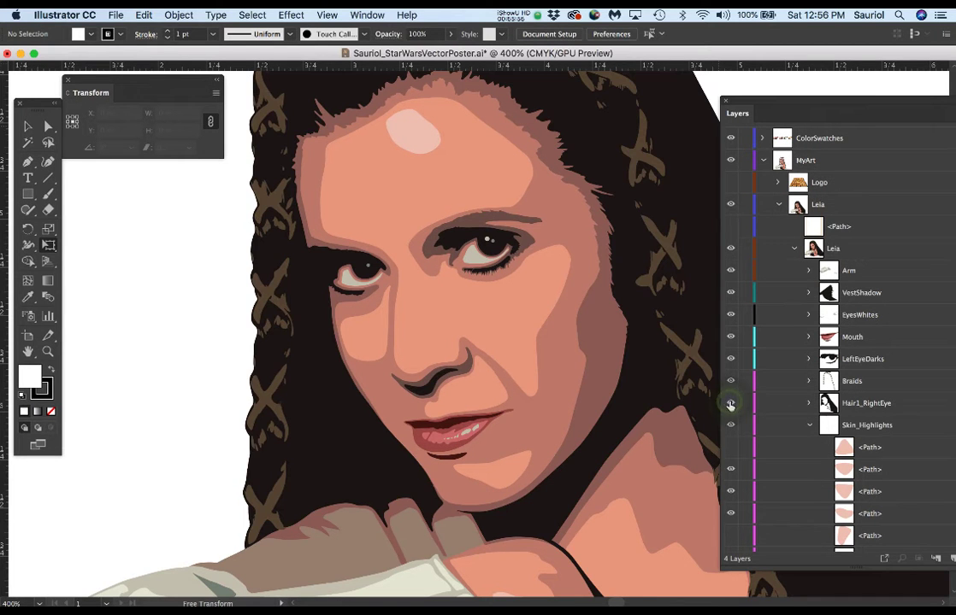
# Step: Preview the three hidden nose and cheek highlight paths in the Skin_Highlights layer, then hide them again
pyautogui.click(808, 425)
pyautogui.scroll(-2, 846, 406)
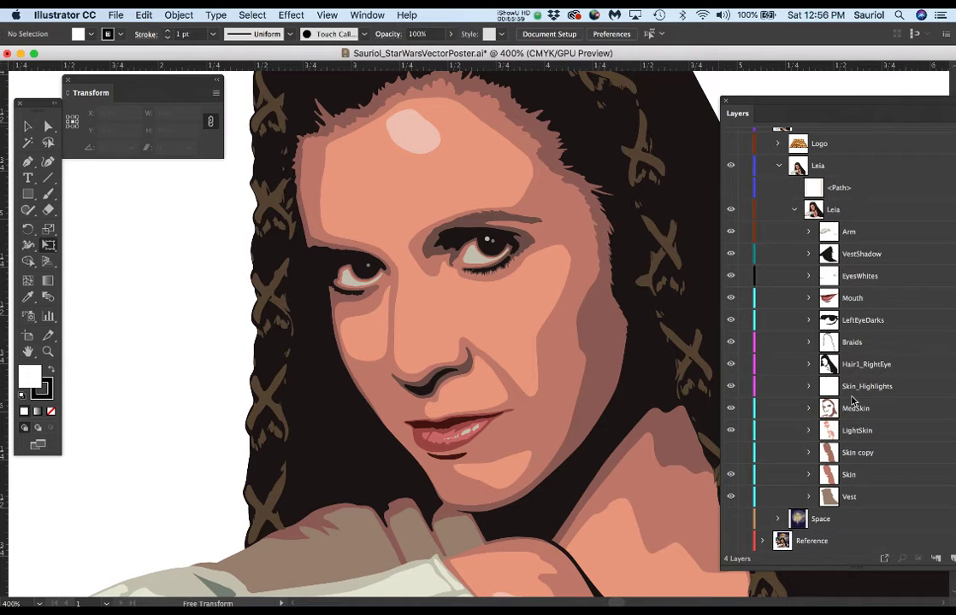
pyautogui.click(808, 387)
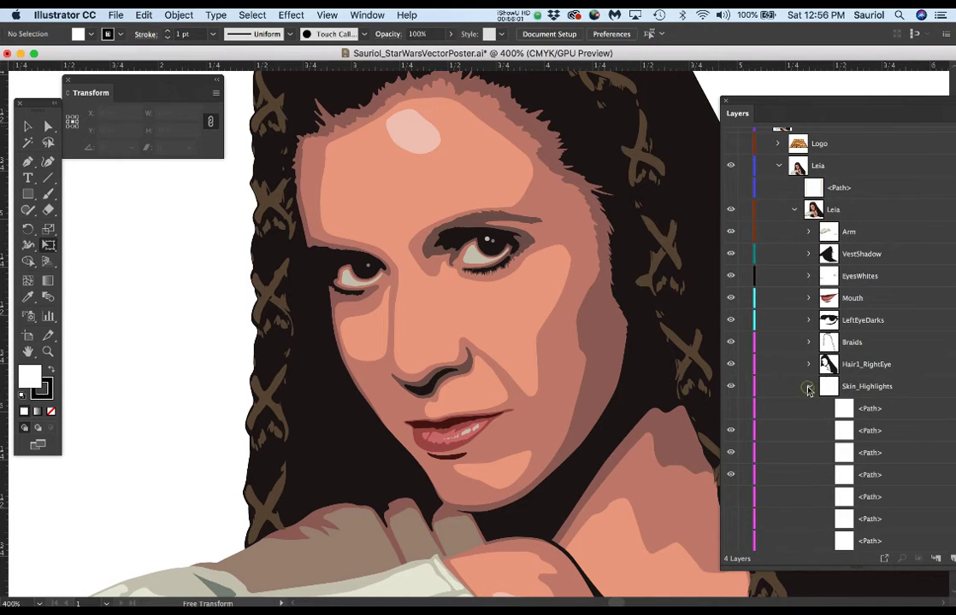
pyautogui.scroll(-5, 794, 388)
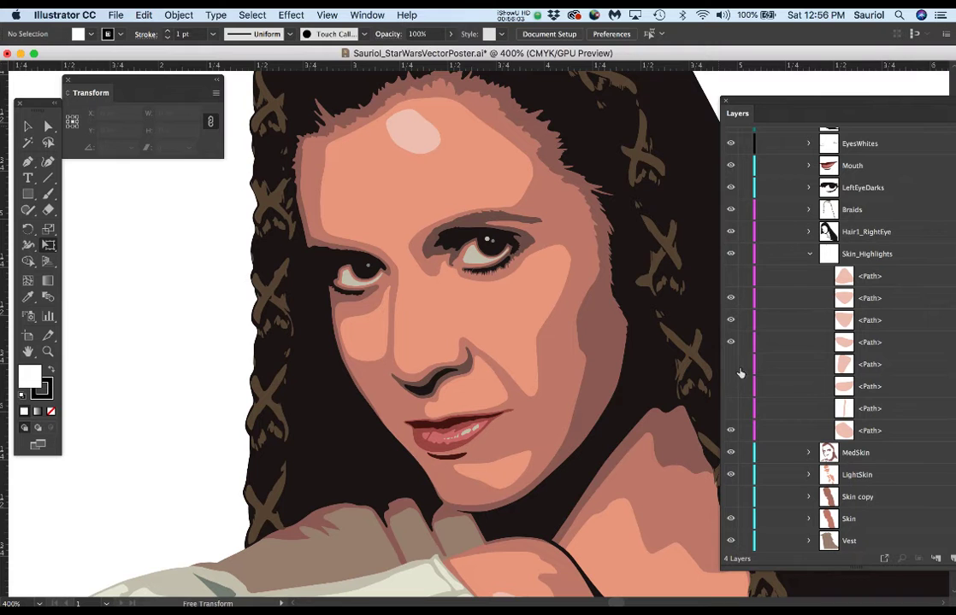
pyautogui.click(730, 367)
pyautogui.click(731, 389)
pyautogui.click(733, 412)
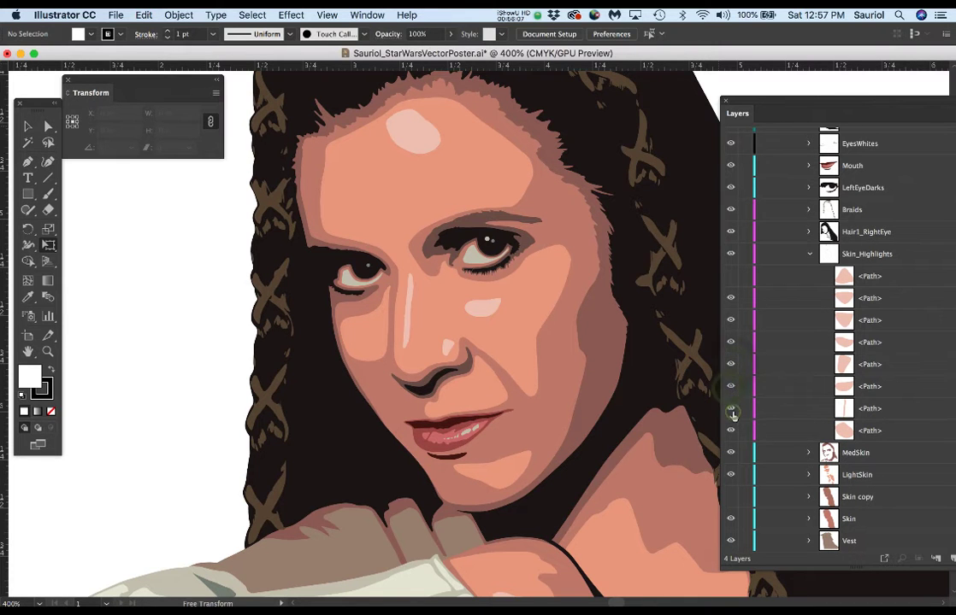
pyautogui.click(733, 412)
pyautogui.click(729, 388)
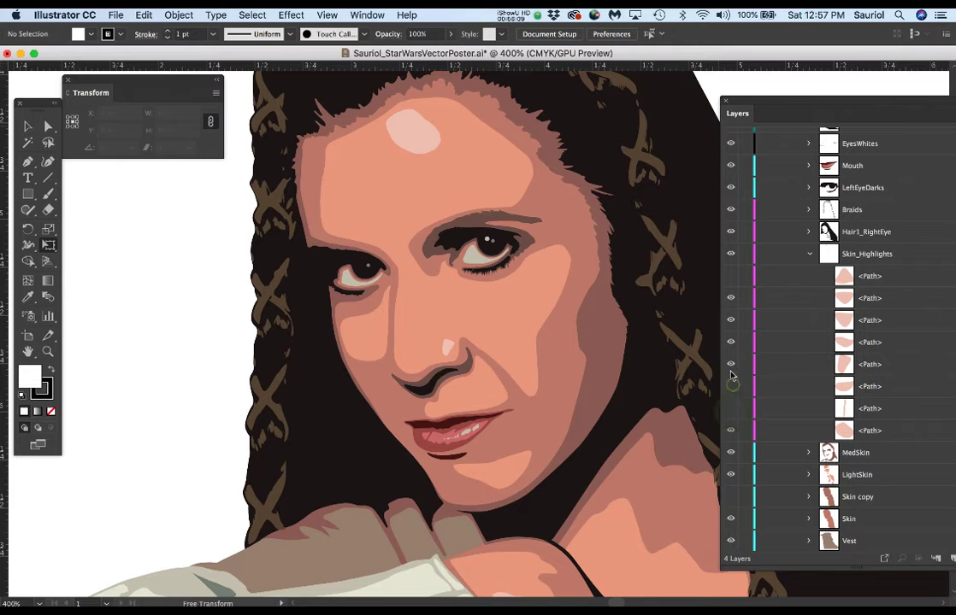
pyautogui.click(731, 367)
# Step: Select the EyesWhites layer and hide it to remove the whites and glints from Leia's eyes
pyautogui.scroll(-1, 530, 244)
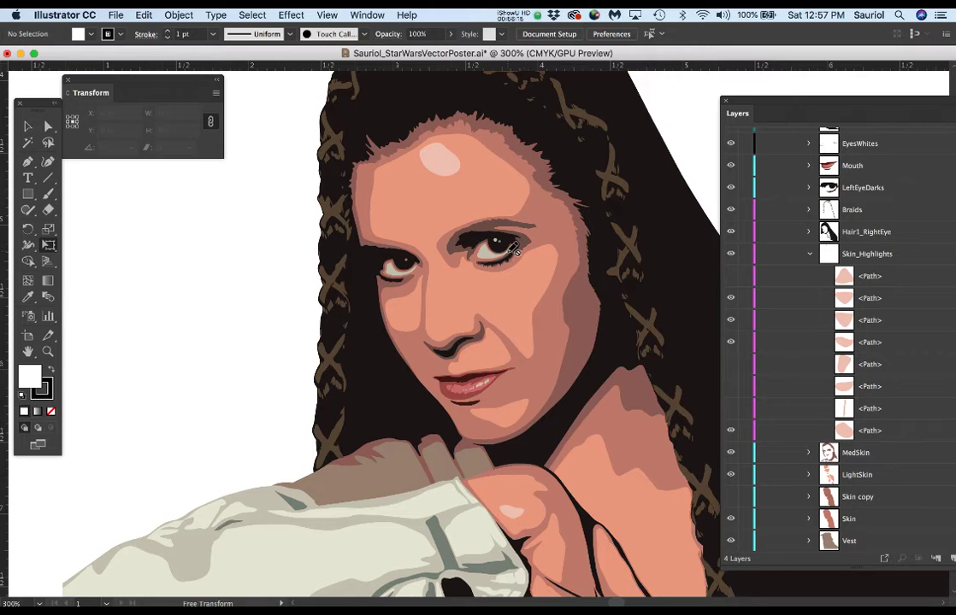
pyautogui.scroll(1, 523, 247)
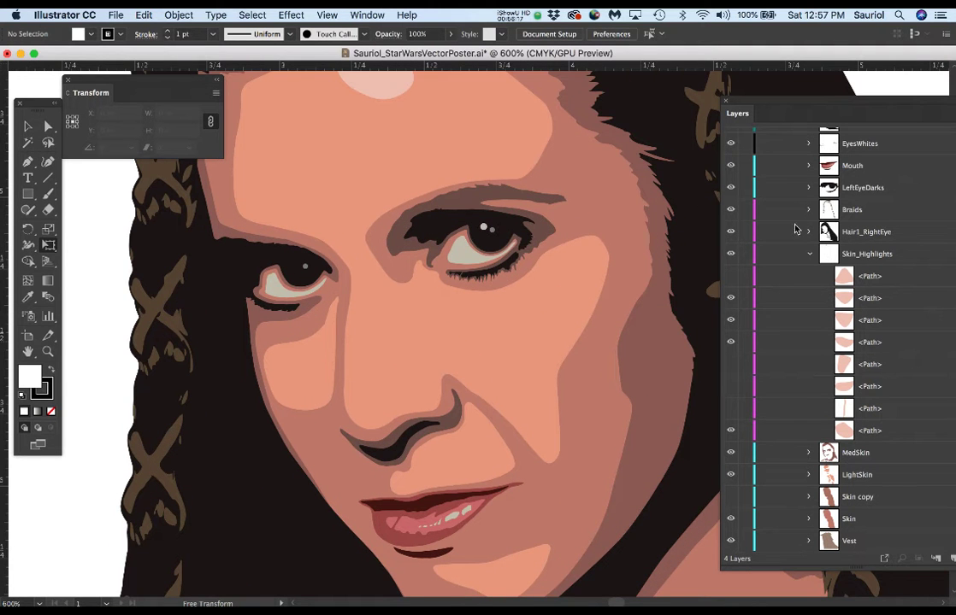
pyautogui.scroll(3, 799, 212)
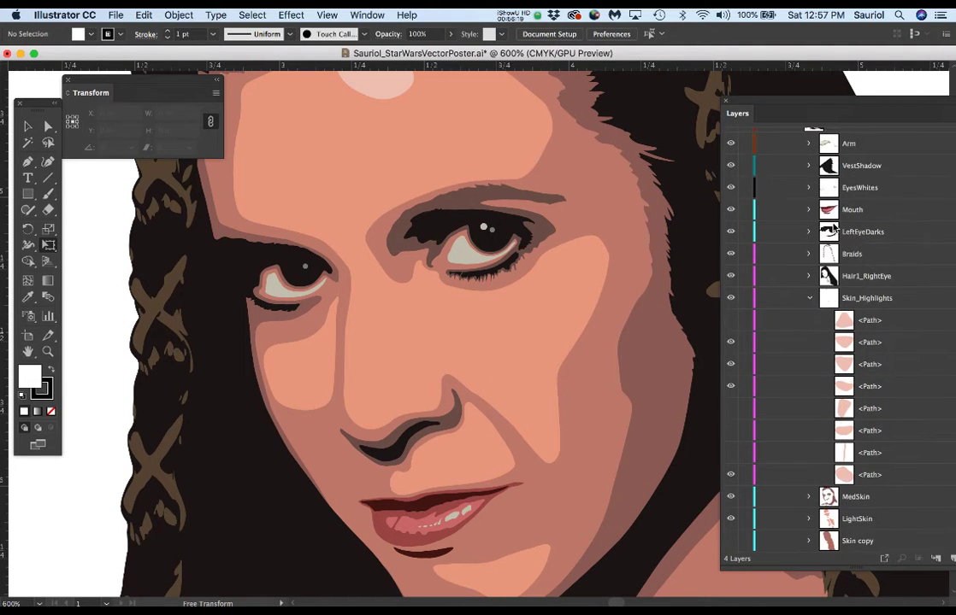
pyautogui.click(862, 213)
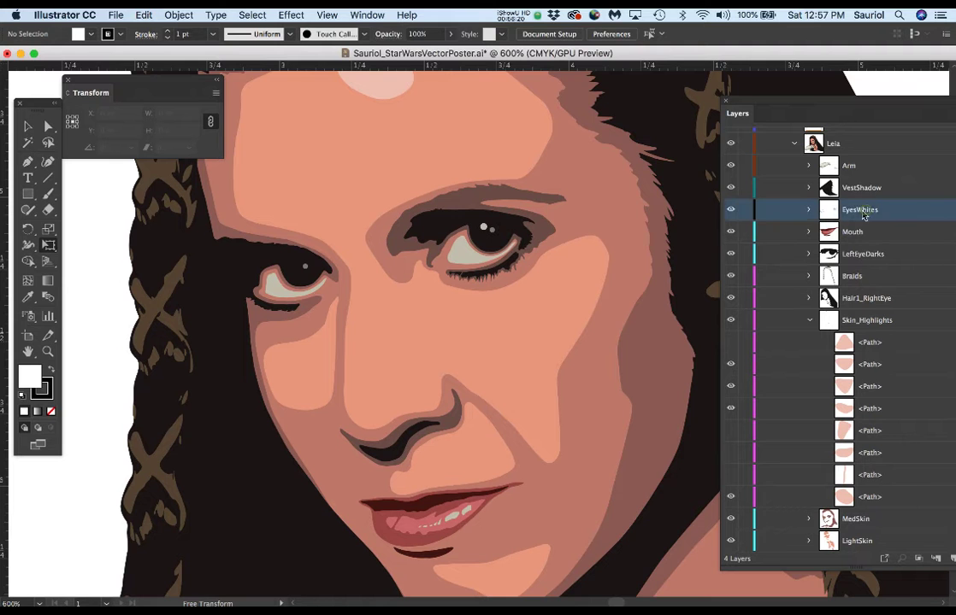
pyautogui.click(730, 213)
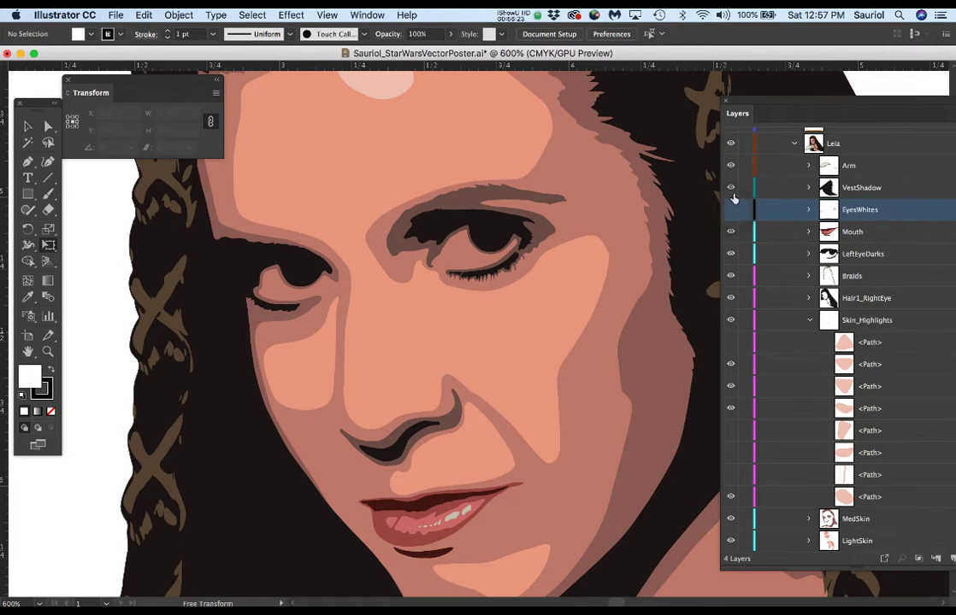
# Step: Compare the eyes in the posterized image with the vector eyes by toggling the Reference copy layer, leaving it shown
pyautogui.scroll(7, 735, 162)
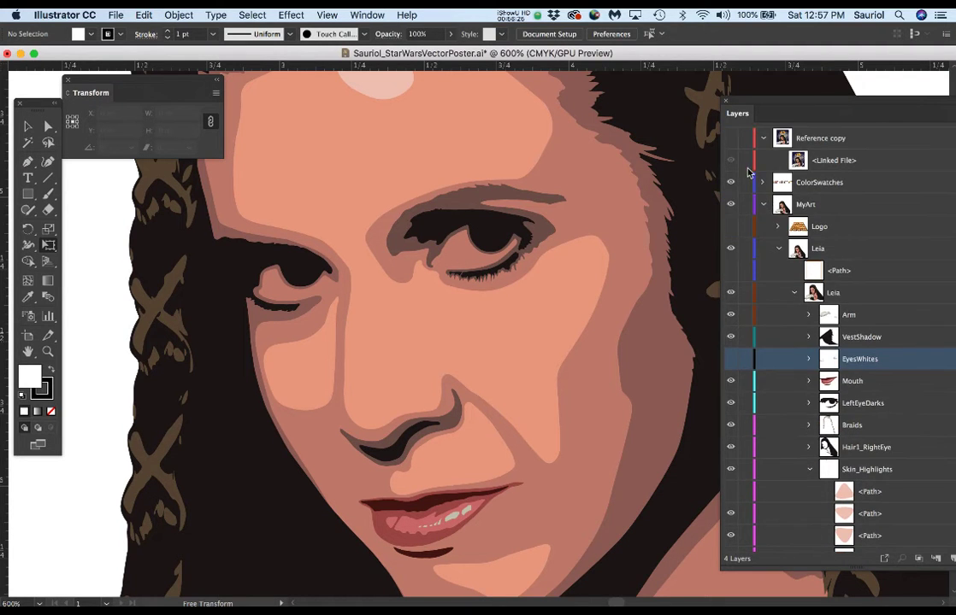
pyautogui.click(732, 138)
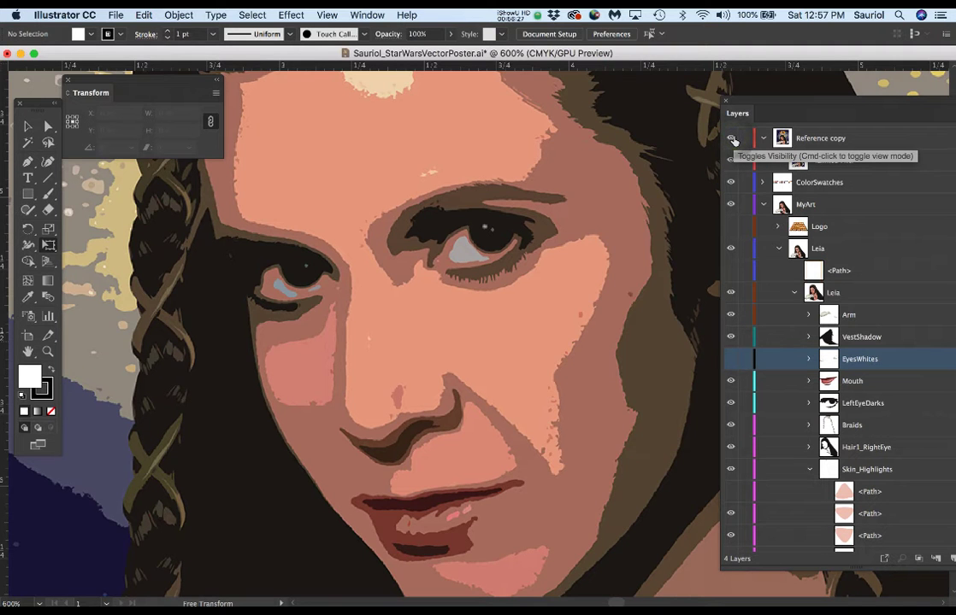
pyautogui.click(733, 139)
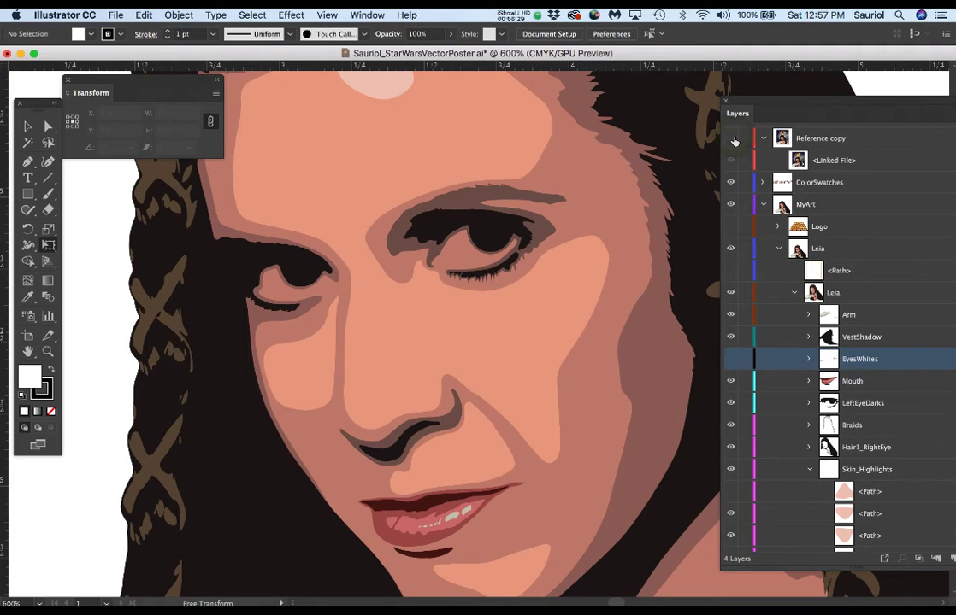
pyautogui.click(732, 139)
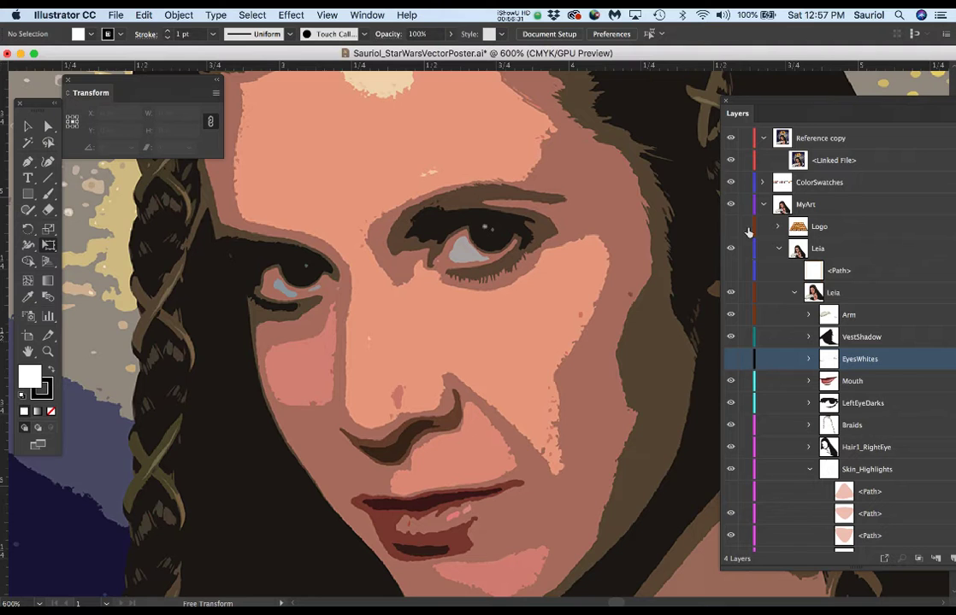
# Step: Hide the Reference copy layer and show the EyesWhites layer again
pyautogui.click(730, 139)
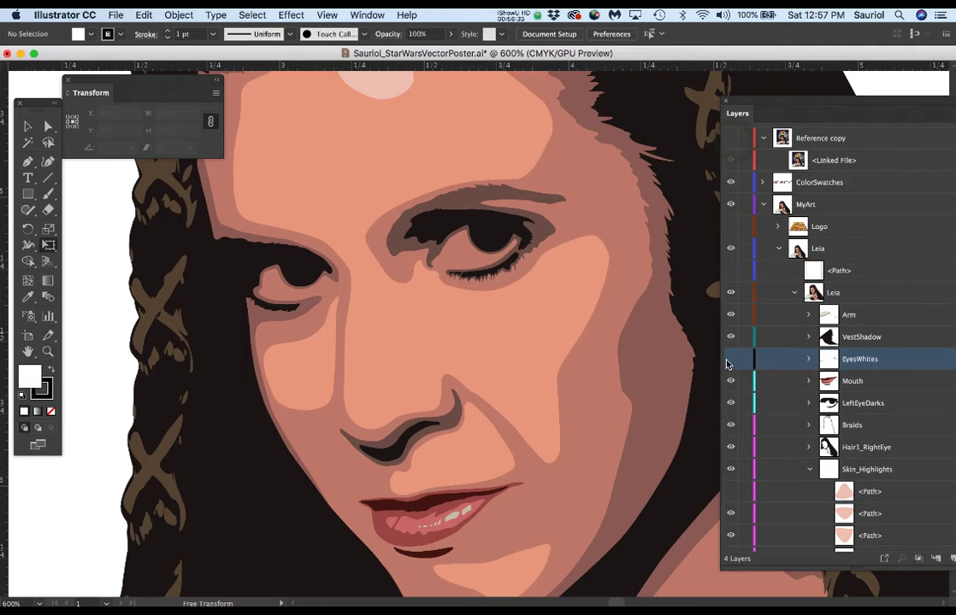
pyautogui.click(731, 359)
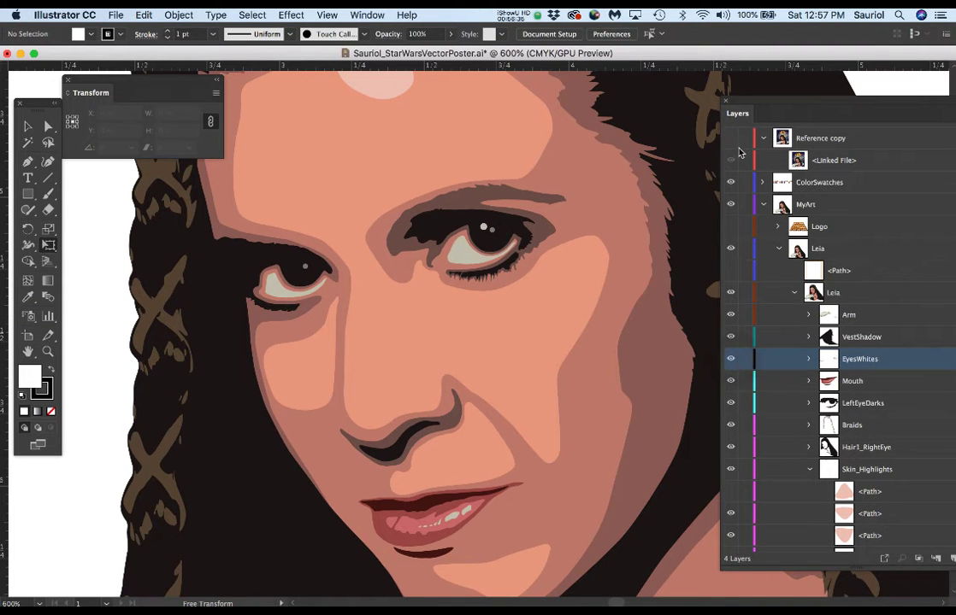
# Step: Rename the Reference copy layer to Clicky
pyautogui.doubleClick(820, 138)
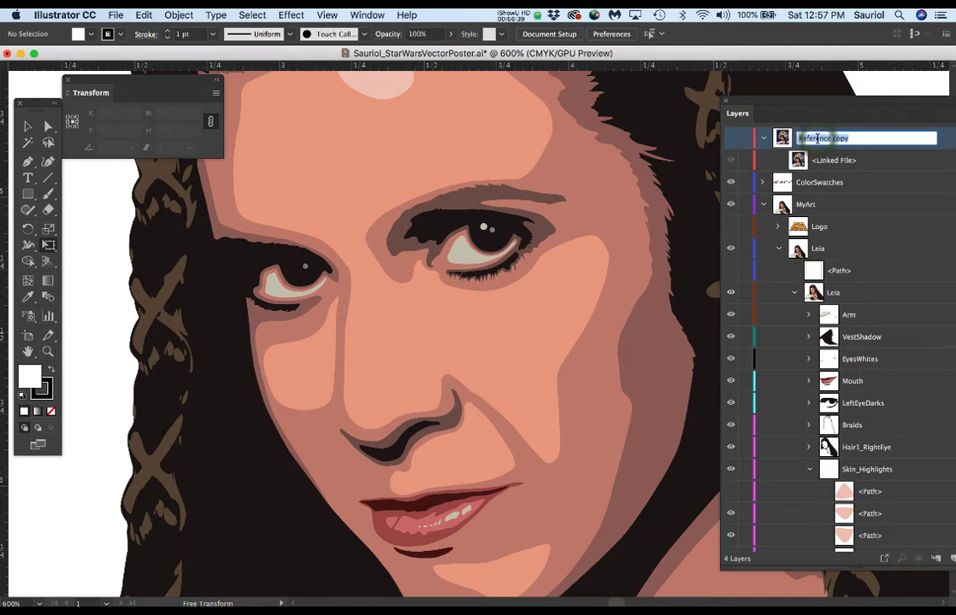
pyautogui.press('super+c')
pyautogui.write('Clicky')
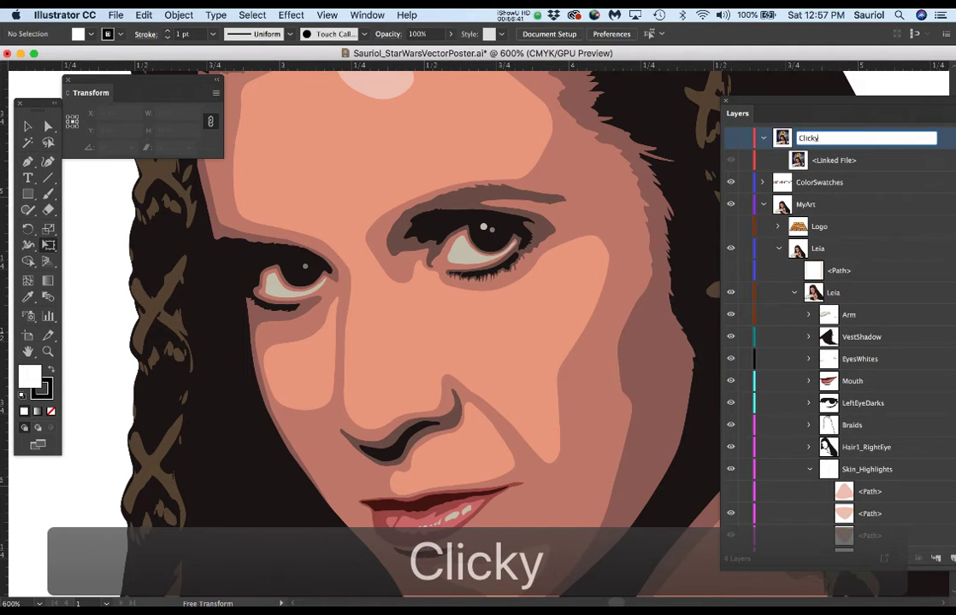
pyautogui.press('Return')
pyautogui.press('s')
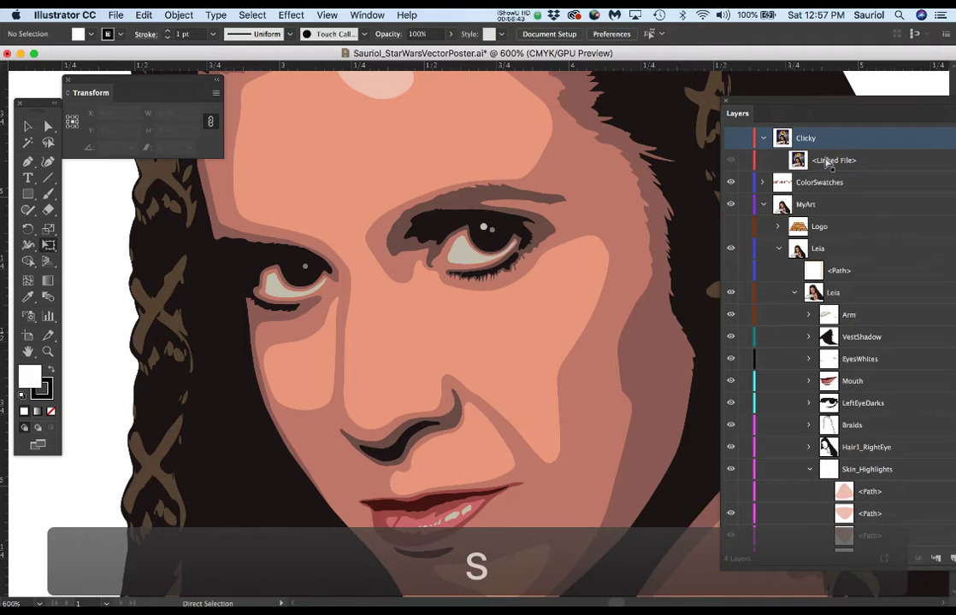
# Step: Compare the vector face with the posterized image by toggling the Clicky layer, leaving it hidden
pyautogui.click(731, 139)
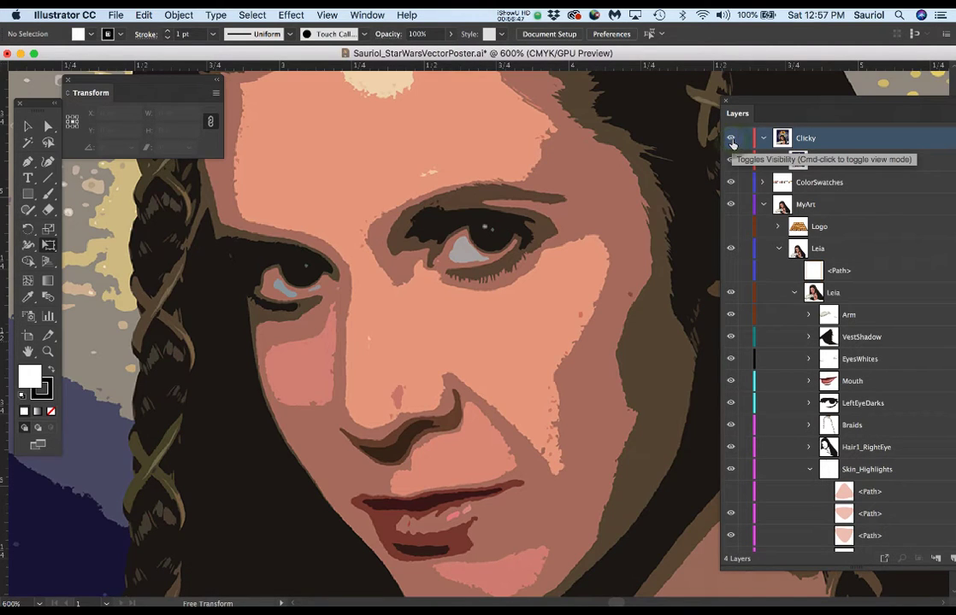
pyautogui.click(731, 139)
pyautogui.click(731, 139)
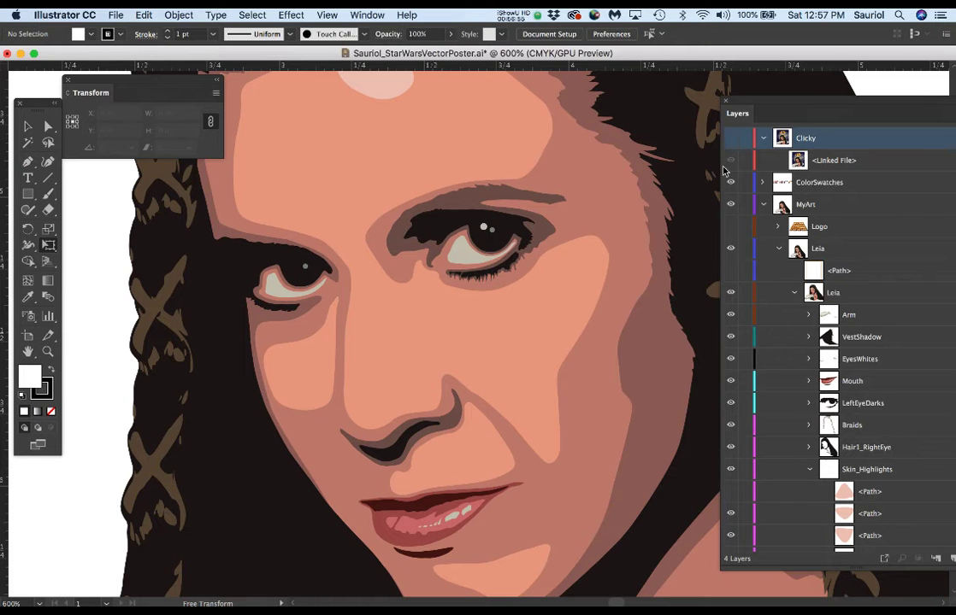
# Step: Check the Hair1_RightEye layer's contribution to the whole figure by hiding it and showing it again
pyautogui.press('super+minus')
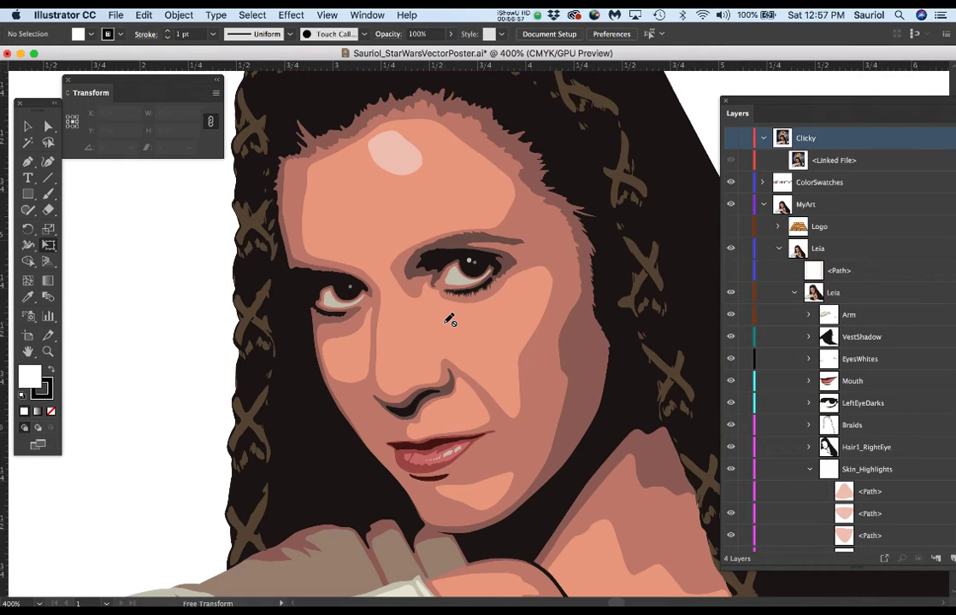
pyautogui.press('super+minus')
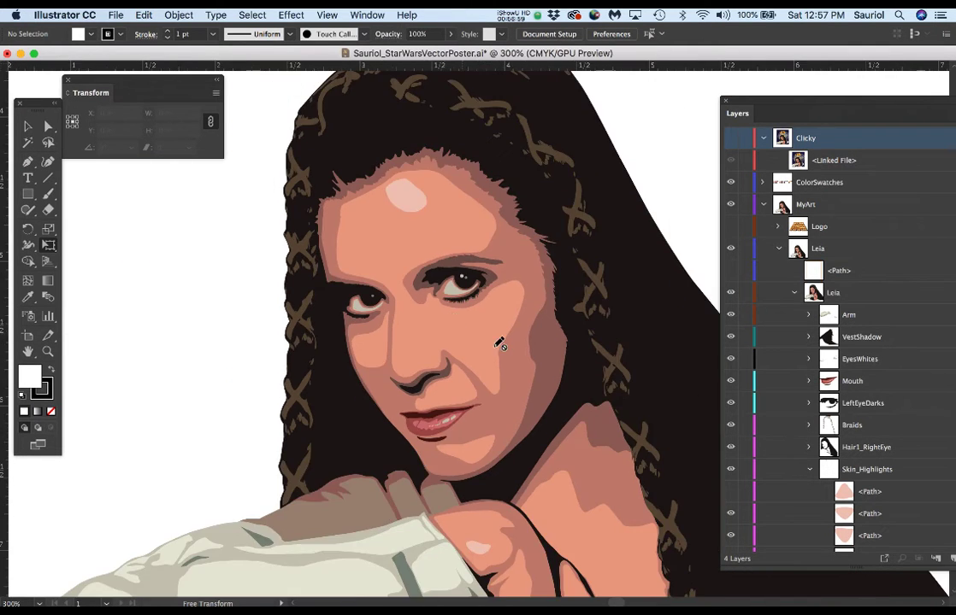
pyautogui.hscroll(5, 500, 341)
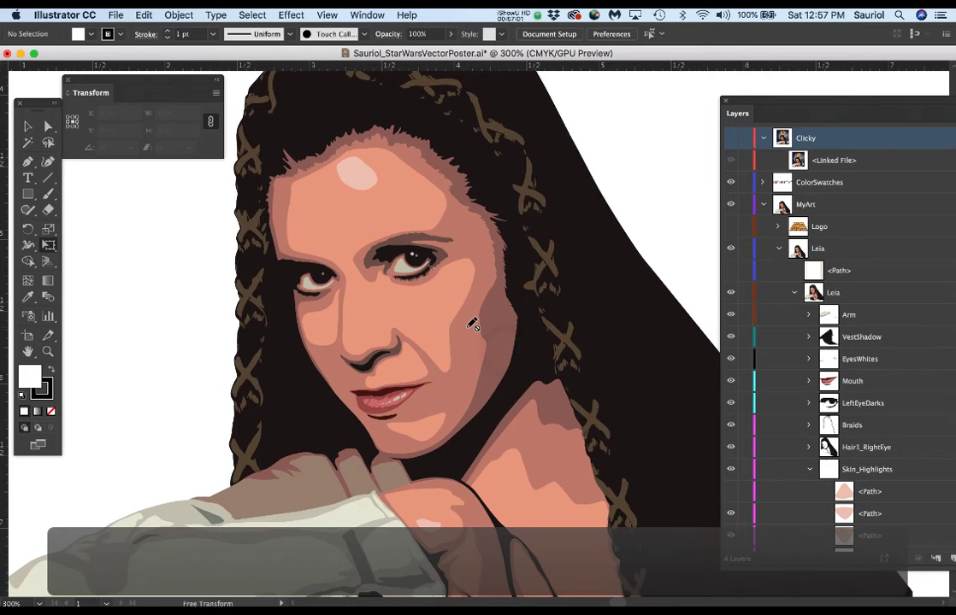
pyautogui.press('super+minus')
pyautogui.scroll(-2, 513, 350)
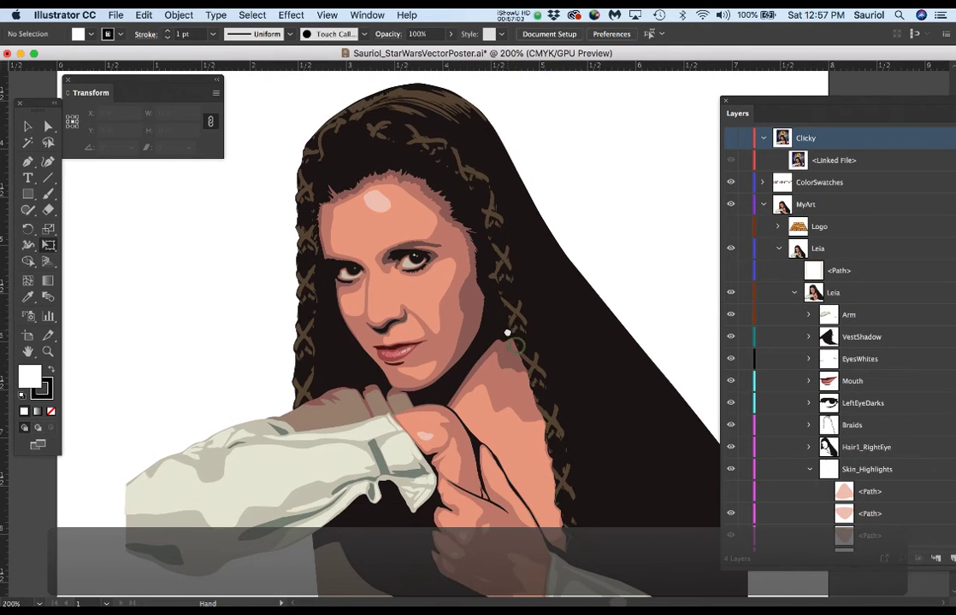
pyautogui.click(730, 447)
pyautogui.click(730, 447)
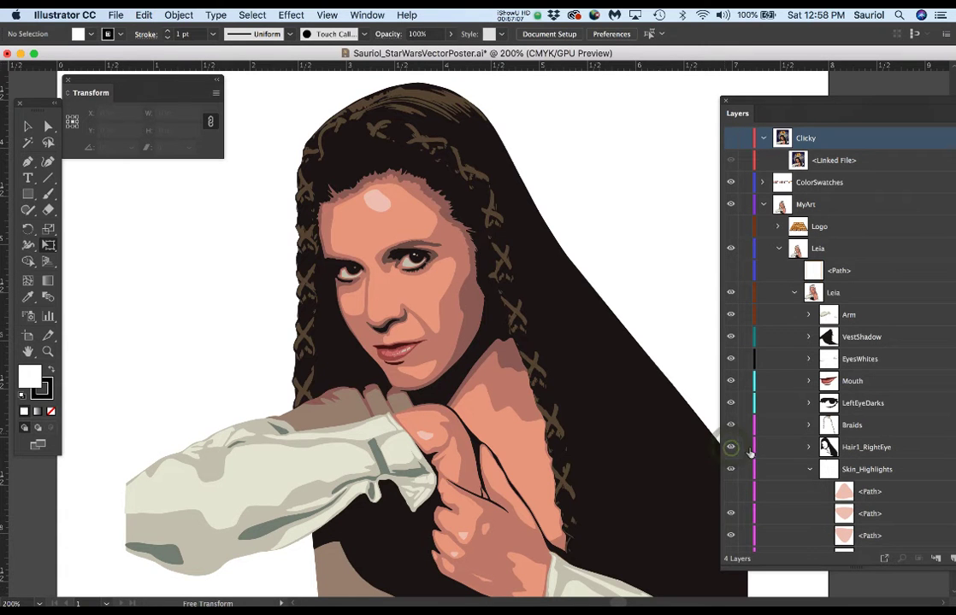
# Step: Expand the Hair1_RightEye layer and select the main hair path of the same name inside it
pyautogui.click(810, 447)
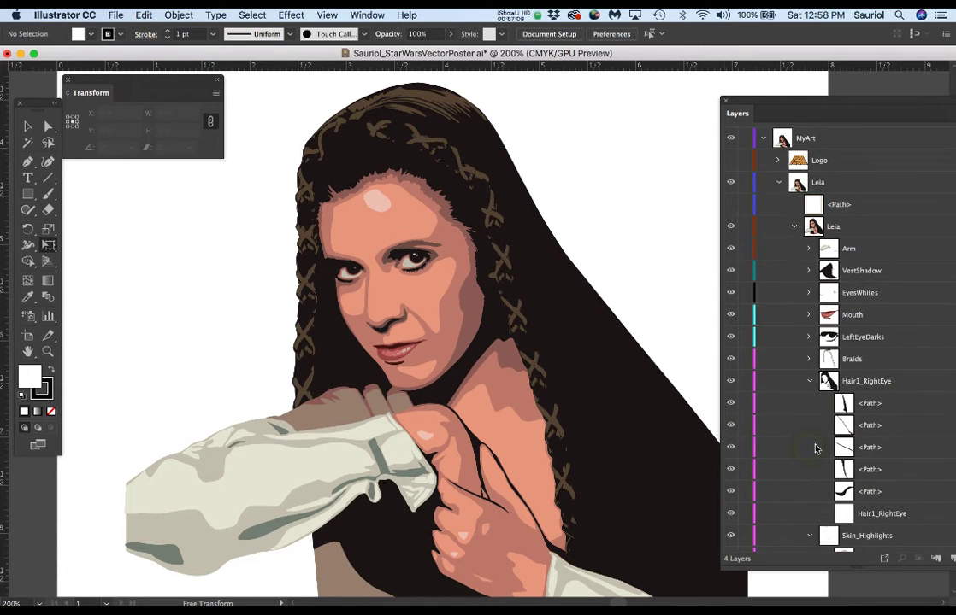
pyautogui.scroll(-1, 815, 449)
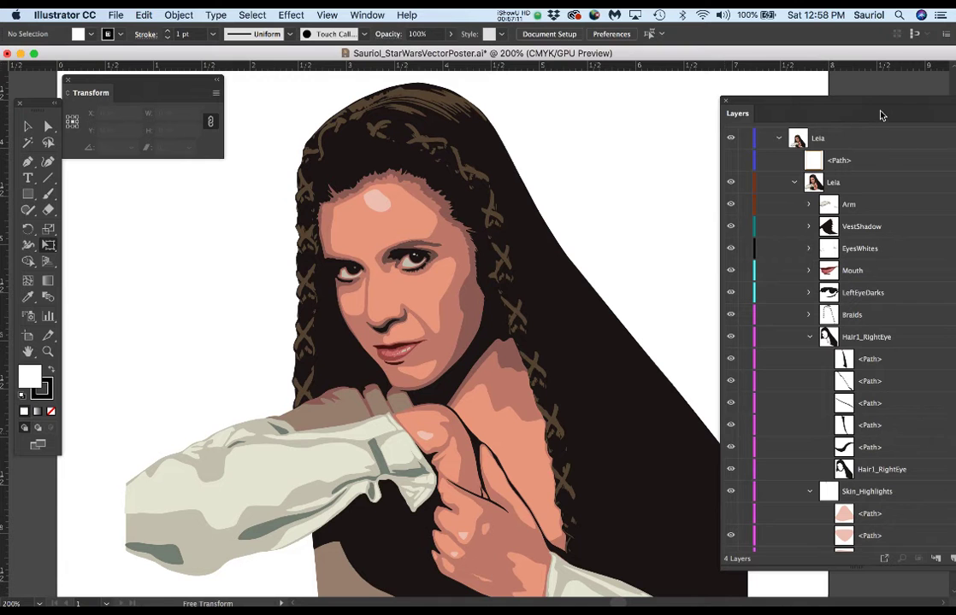
pyautogui.moveTo(882, 108); pyautogui.dragTo(837, 94)
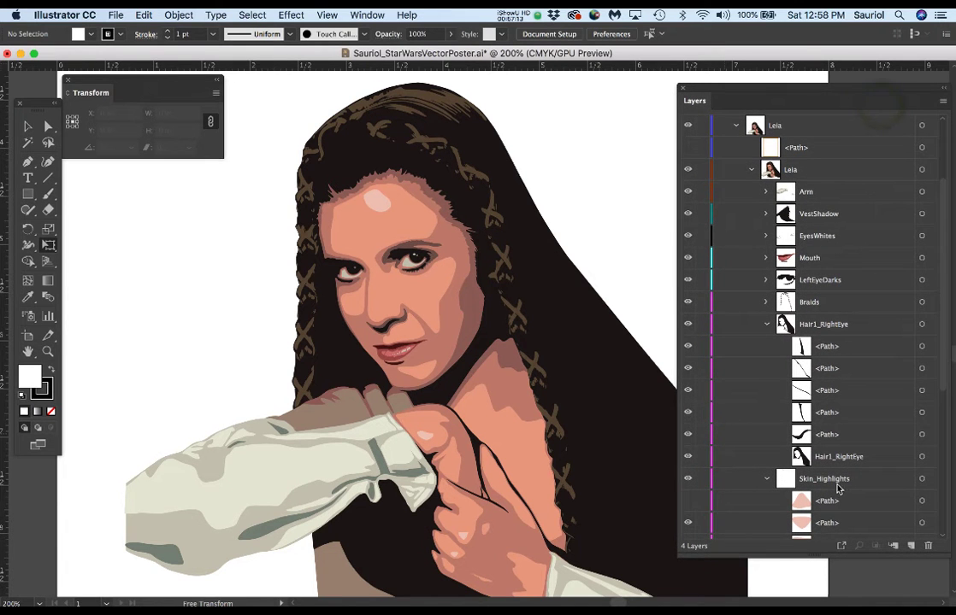
pyautogui.click(922, 457)
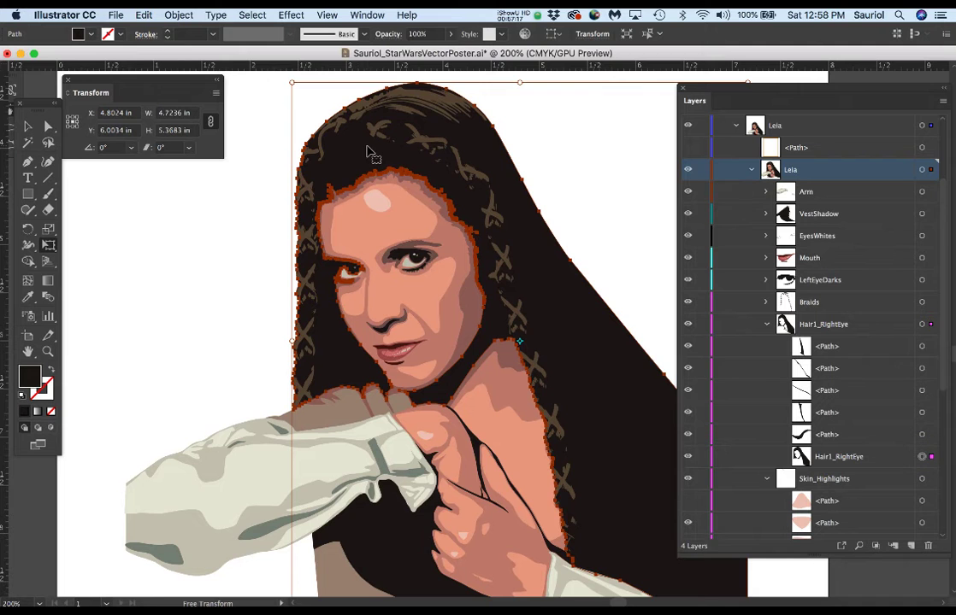
# Step: Show the Clicky layer to compare the selected hair path's jagged forehead edge with the posterized image
pyautogui.scroll(5, 366, 156)
pyautogui.scroll(1, 410, 246)
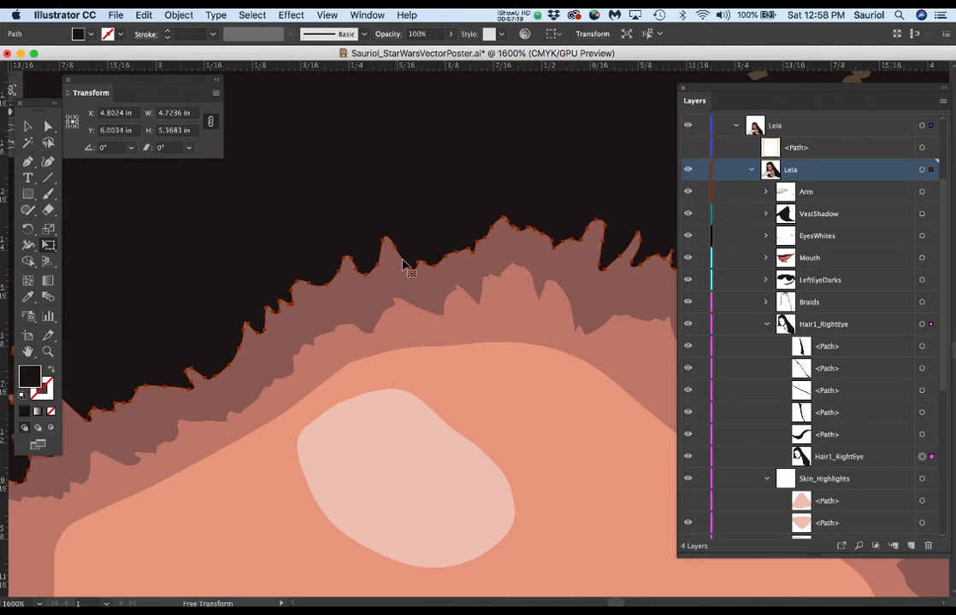
pyautogui.scroll(3, 701, 143)
pyautogui.click(688, 127)
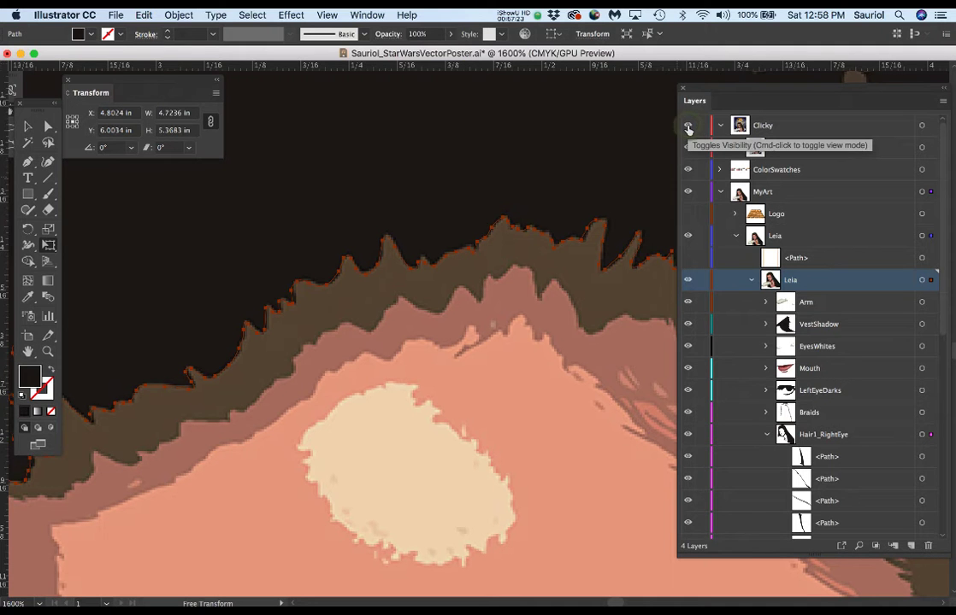
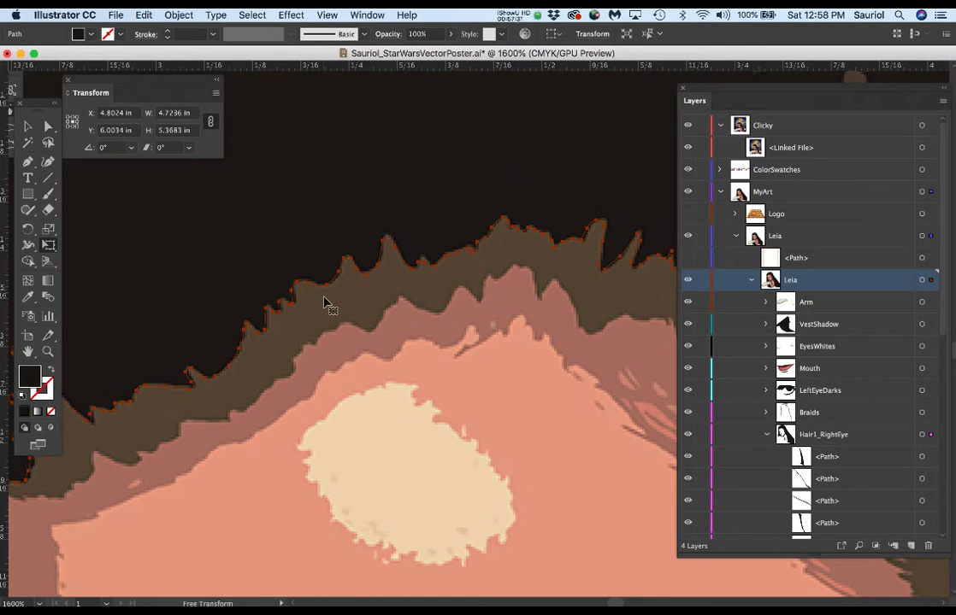
# Step: Examine how the selected hair outline follows the posterized shapes around the head and face, then hide the Clicky layer
pyautogui.scroll(-1, 325, 301)
pyautogui.moveTo(248, 367)
pyautogui.mouseDown()
pyautogui.moveTo(311, 320)
pyautogui.moveTo(392, 317)
pyautogui.moveTo(345, 404)
pyautogui.moveTo(255, 509)
pyautogui.mouseUp()
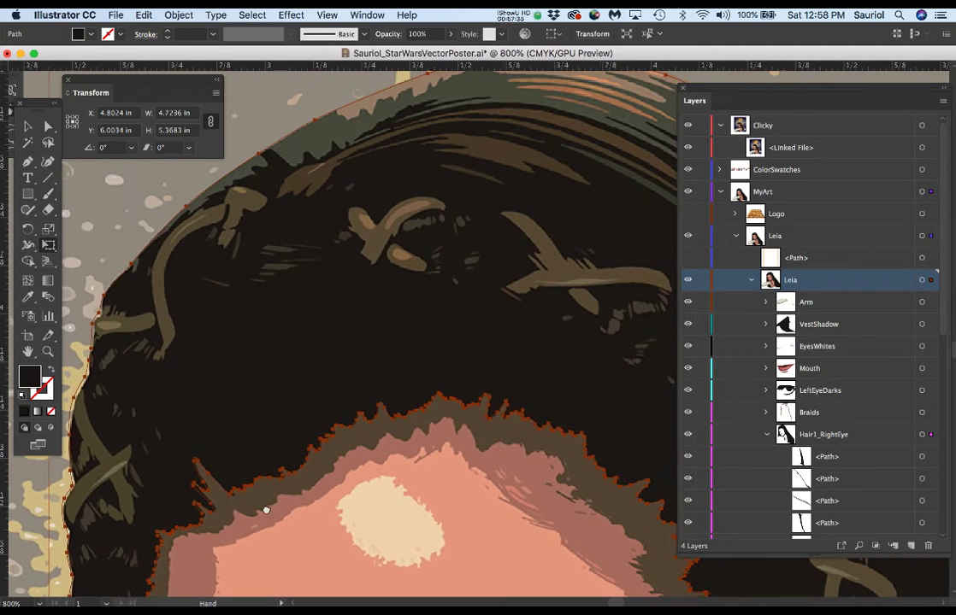
pyautogui.moveTo(297, 365); pyautogui.dragTo(253, 380)
pyautogui.moveTo(308, 318)
pyautogui.mouseDown()
pyautogui.moveTo(293, 359)
pyautogui.moveTo(403, 325)
pyautogui.mouseUp()
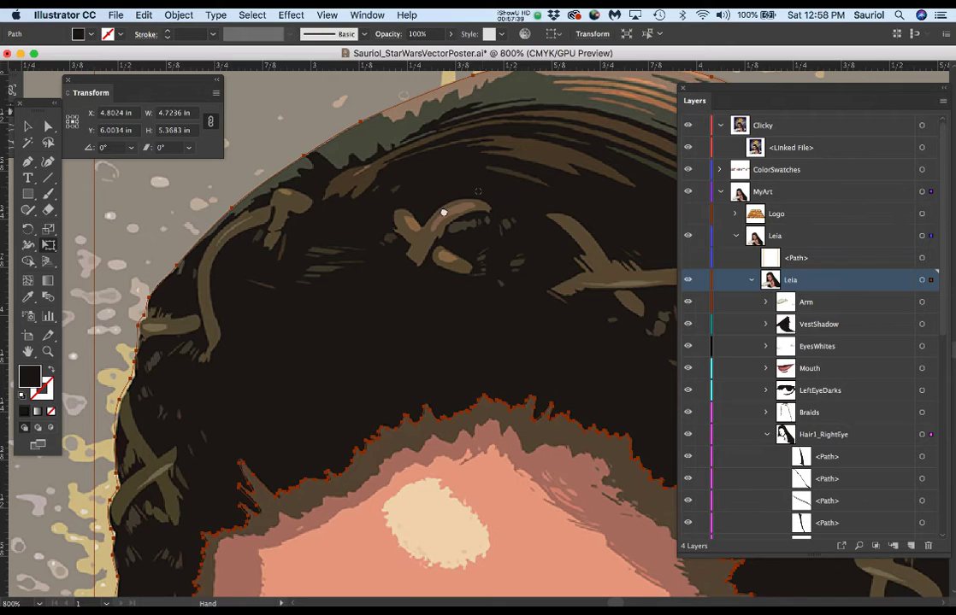
pyautogui.moveTo(443, 212)
pyautogui.mouseDown()
pyautogui.moveTo(271, 292)
pyautogui.moveTo(359, 207)
pyautogui.moveTo(407, 277)
pyautogui.moveTo(427, 223)
pyautogui.mouseUp()
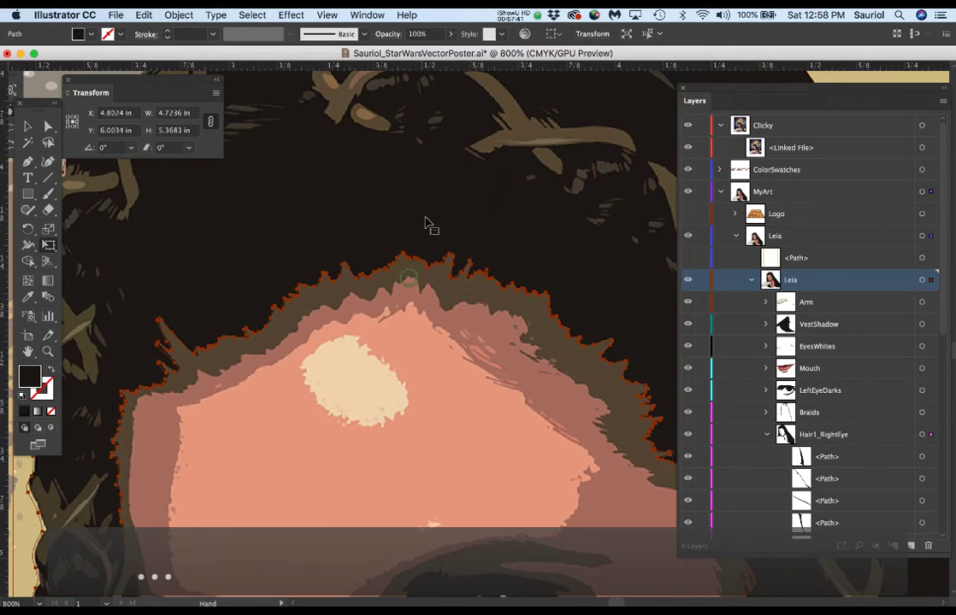
pyautogui.press('super+minus')
pyautogui.moveTo(512, 315); pyautogui.dragTo(478, 246)
pyautogui.scroll(-3, 479, 246)
pyautogui.press('super+minus')
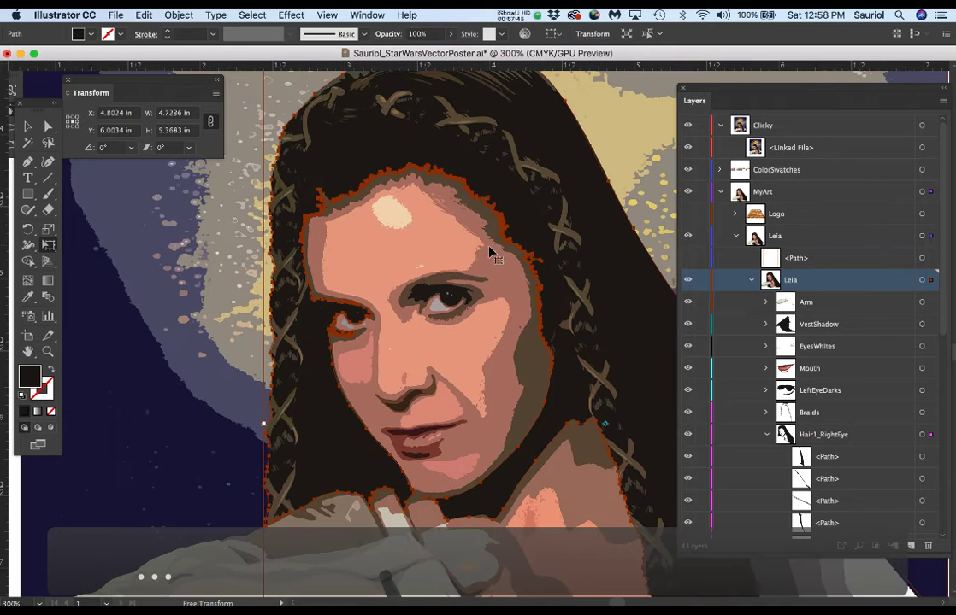
pyautogui.click(689, 126)
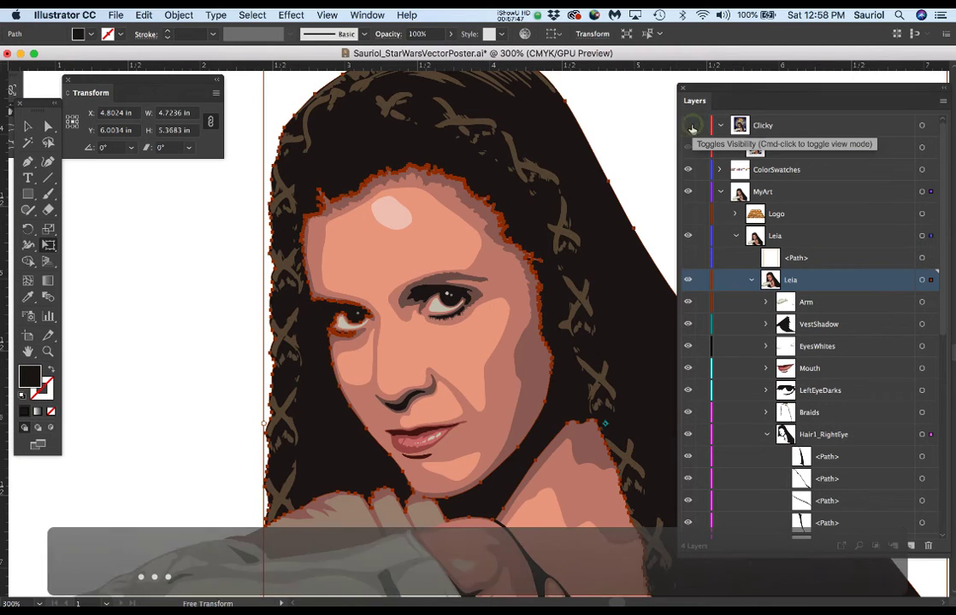
# Step: Inspect what the Braids layer adds to the black hair by hiding it and showing it again
pyautogui.scroll(-2, 827, 413)
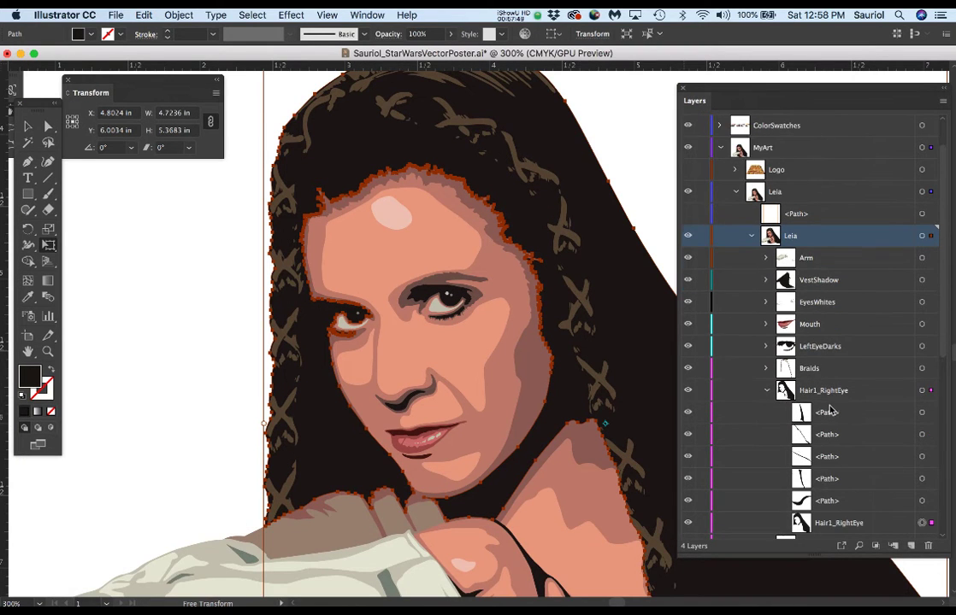
pyautogui.click(689, 368)
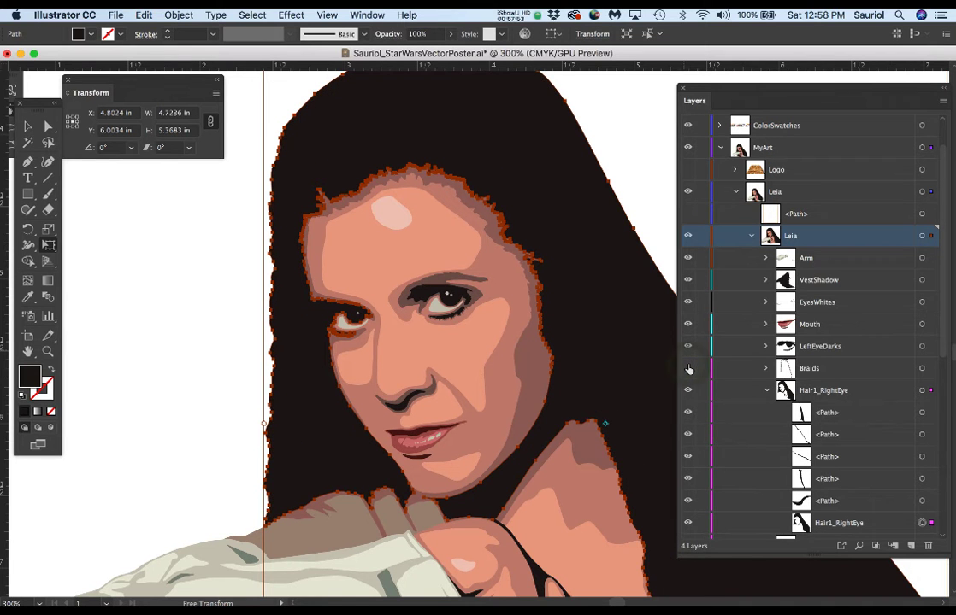
pyautogui.click(688, 367)
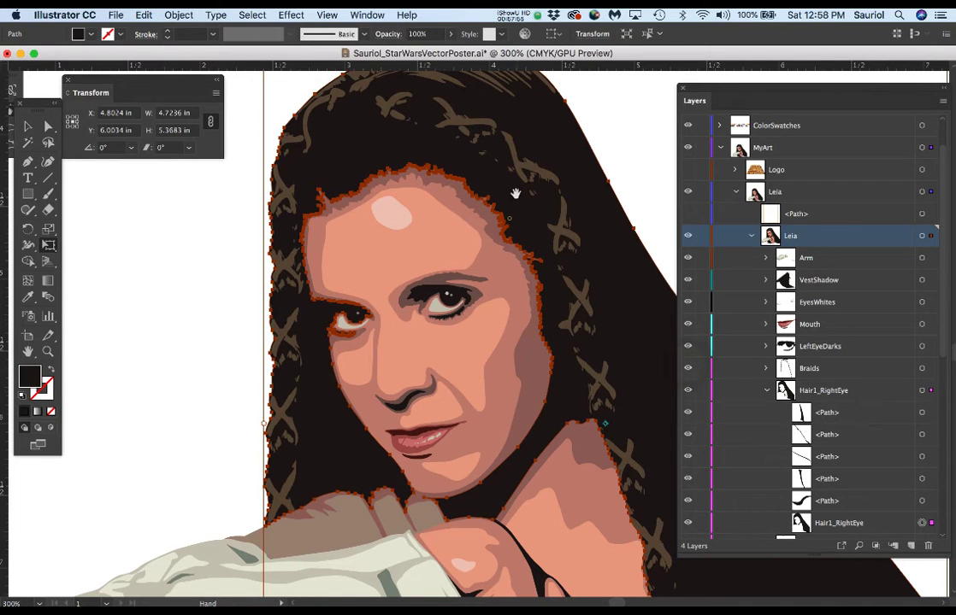
# Step: Compare the brown hair highlights and braids at the crown with the posterized image by toggling the Clicky layer, leaving it hidden
pyautogui.scroll(5, 504, 205)
pyautogui.scroll(2, 456, 173)
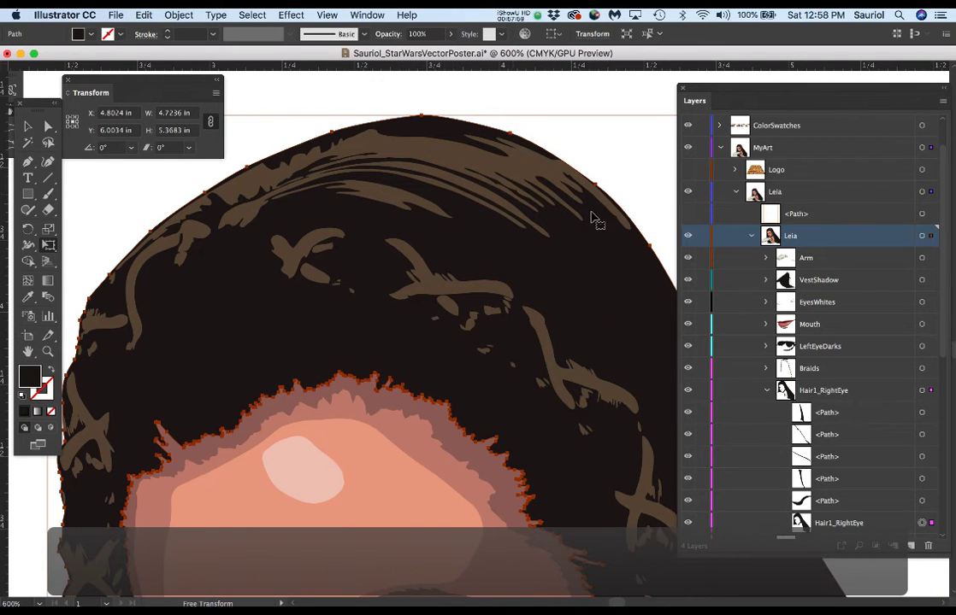
pyautogui.scroll(2, 748, 177)
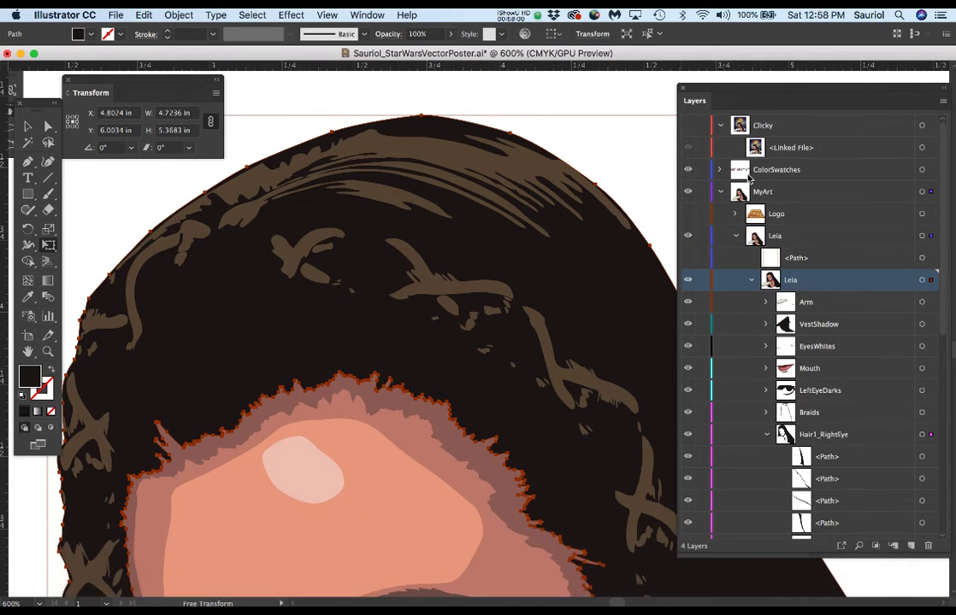
pyautogui.click(689, 126)
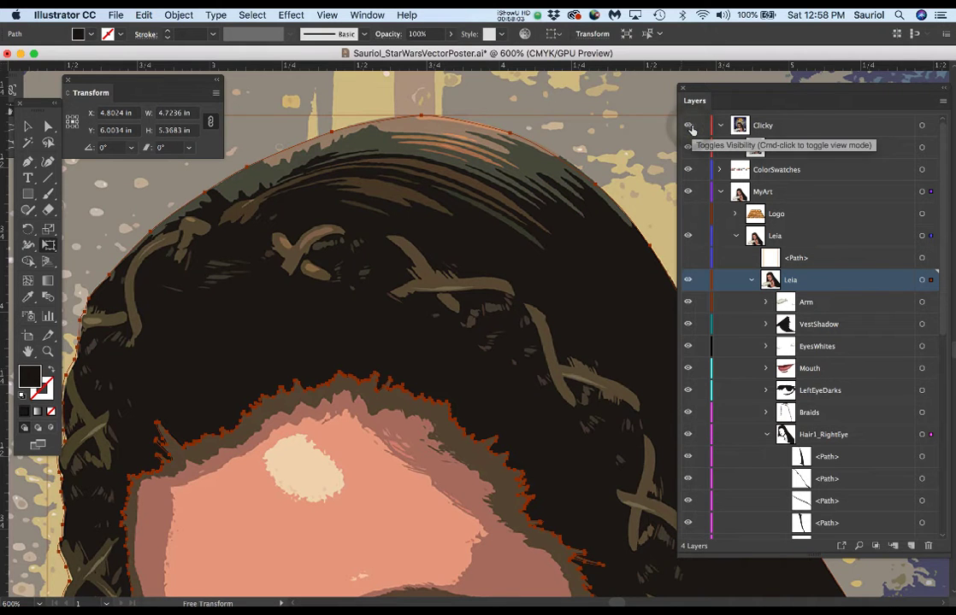
pyautogui.click(689, 126)
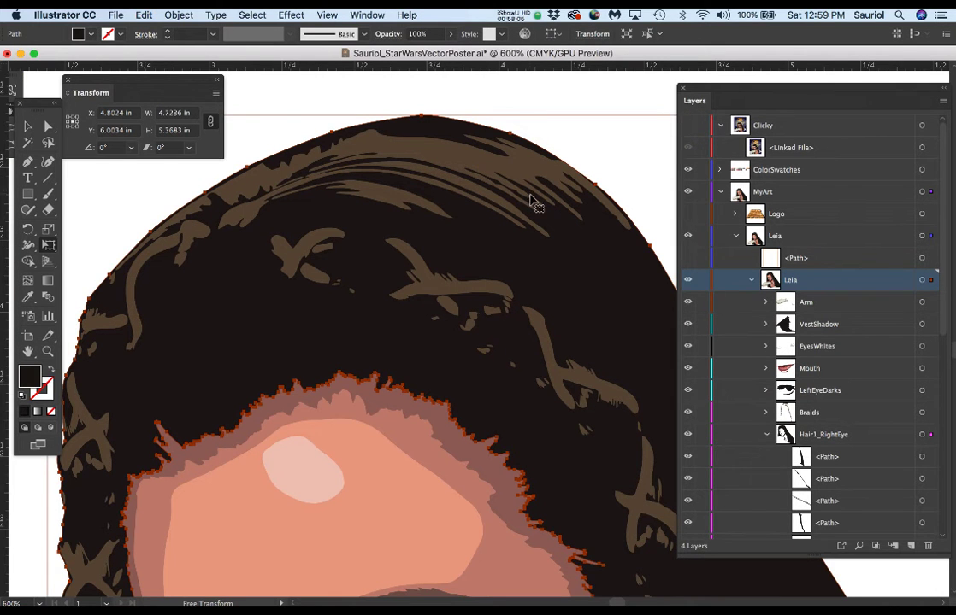
# Step: Inspect the anchor points of the small strand and large brown highlight at the crown with Direct Selection, then deselect
pyautogui.press('a')
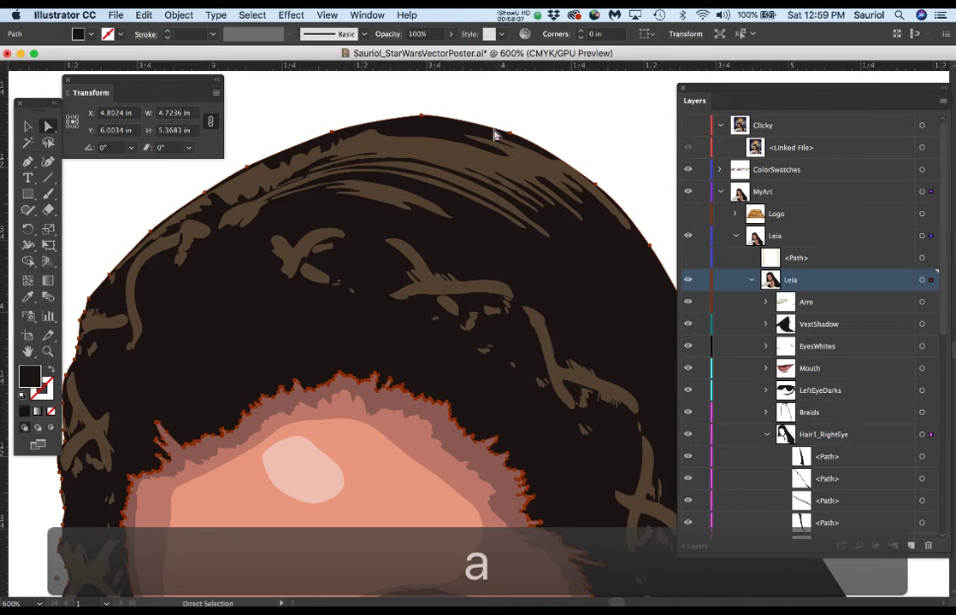
pyautogui.click(478, 156)
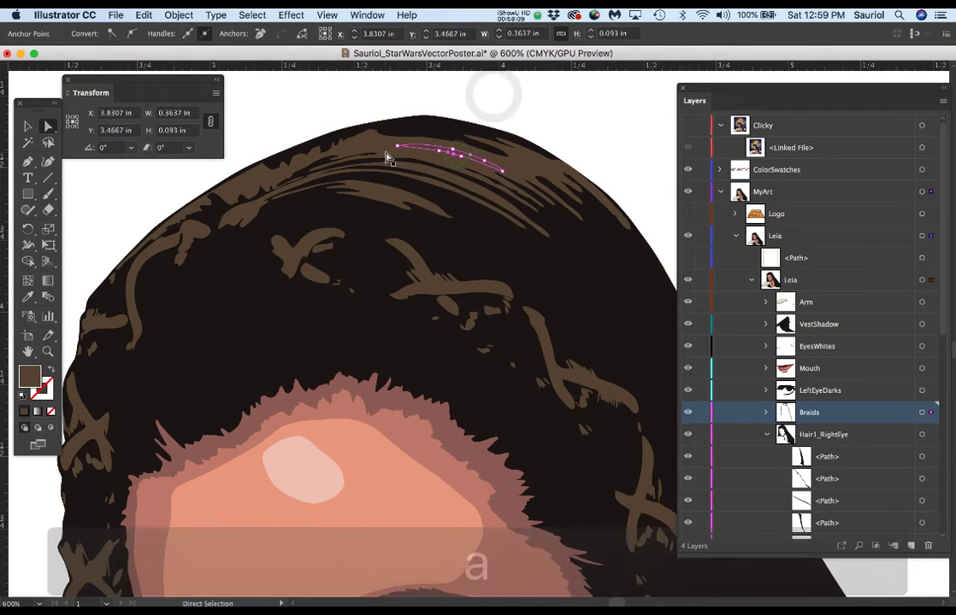
pyautogui.click(362, 150)
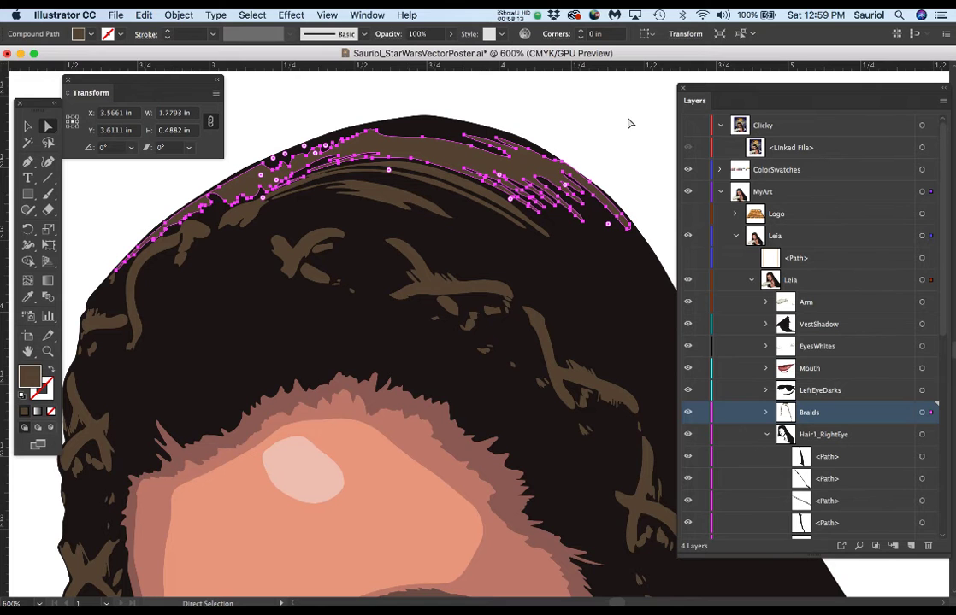
pyautogui.click(601, 128)
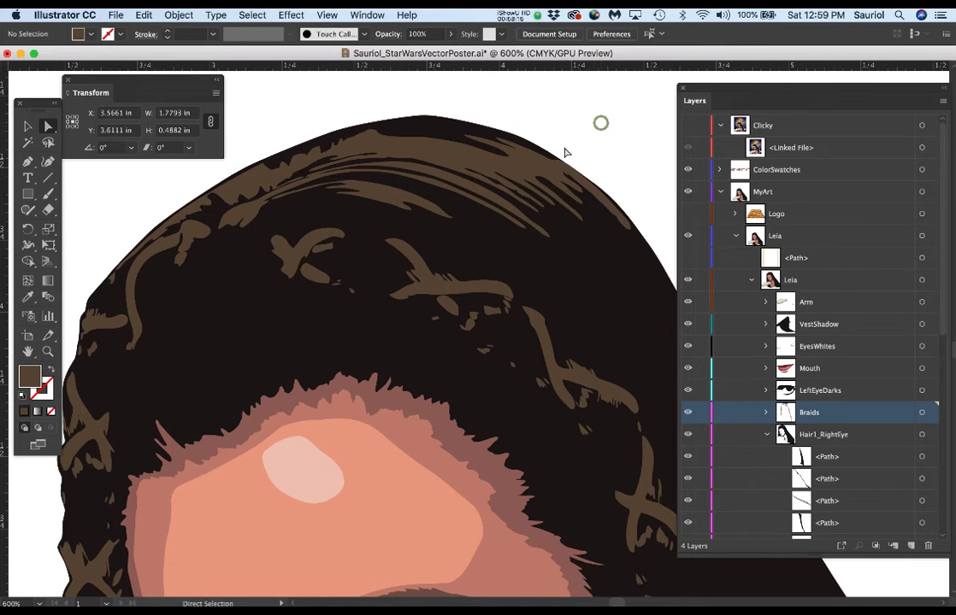
# Step: Compare the left braid's vector shapes with the posterized image by toggling the Clicky layer, leaving it hidden
pyautogui.scroll(-1, 432, 203)
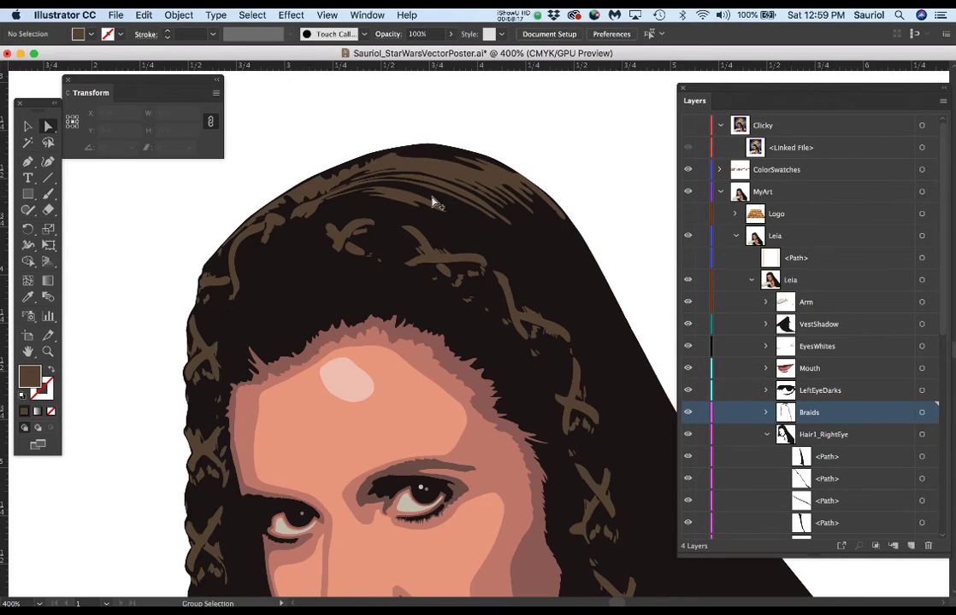
pyautogui.scroll(-1, 432, 203)
pyautogui.moveTo(352, 446); pyautogui.dragTo(380, 362)
pyautogui.moveTo(371, 428); pyautogui.dragTo(401, 354)
pyautogui.scroll(3, 315, 433)
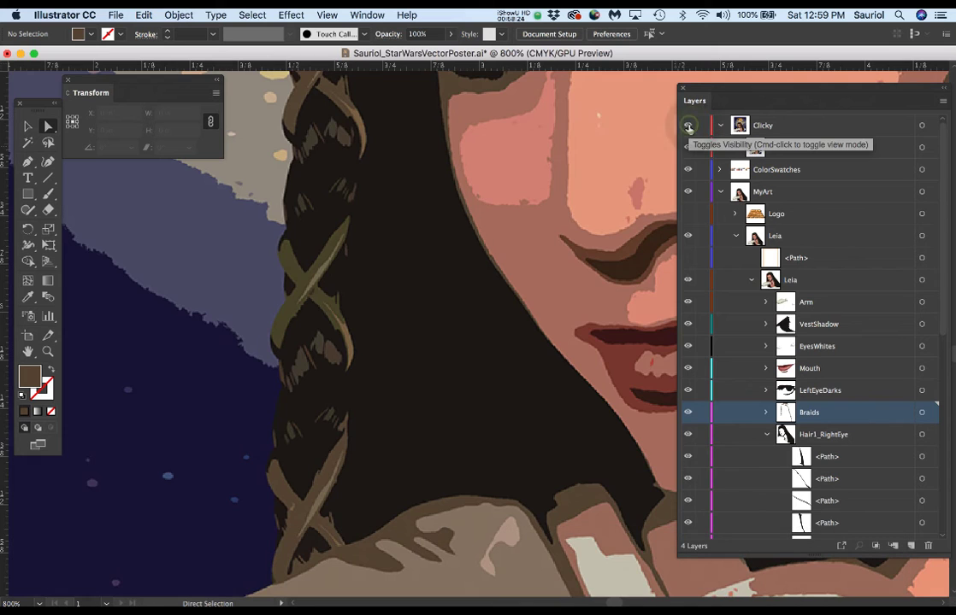
pyautogui.click(689, 126)
pyautogui.click(689, 126)
pyautogui.click(689, 126)
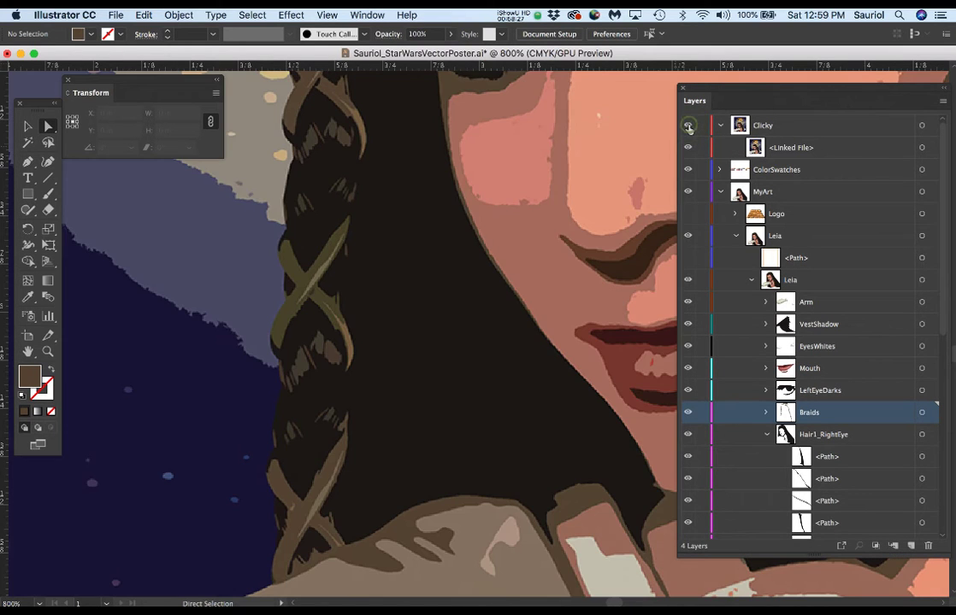
pyautogui.click(689, 127)
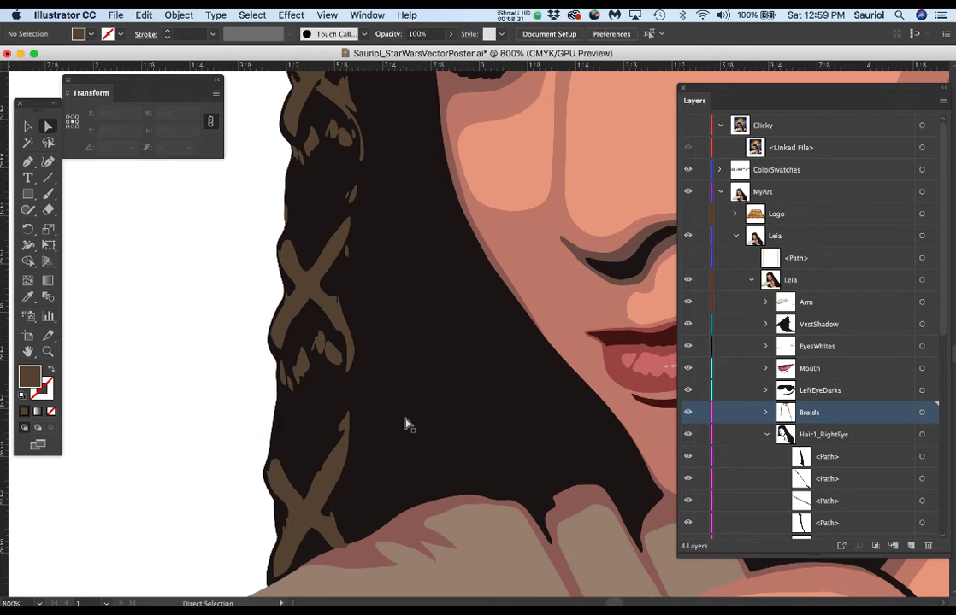
# Step: Compare the skin shading on the face, neck and hands with the posterized image by showing the Clicky layer, then hide it
pyautogui.scroll(-5, 402, 422)
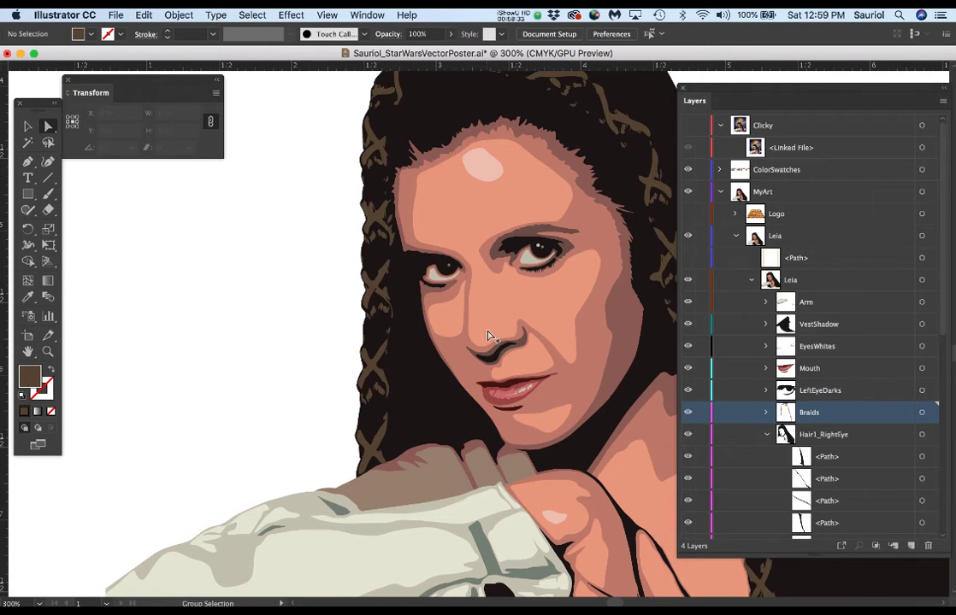
pyautogui.moveTo(535, 285); pyautogui.dragTo(483, 261)
pyautogui.scroll(-1, 395, 348)
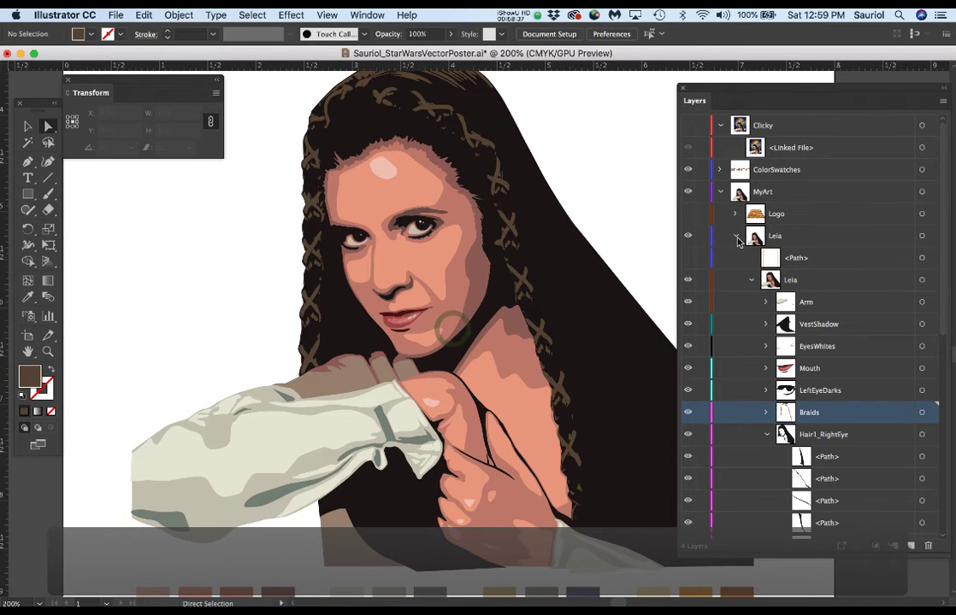
pyautogui.click(688, 126)
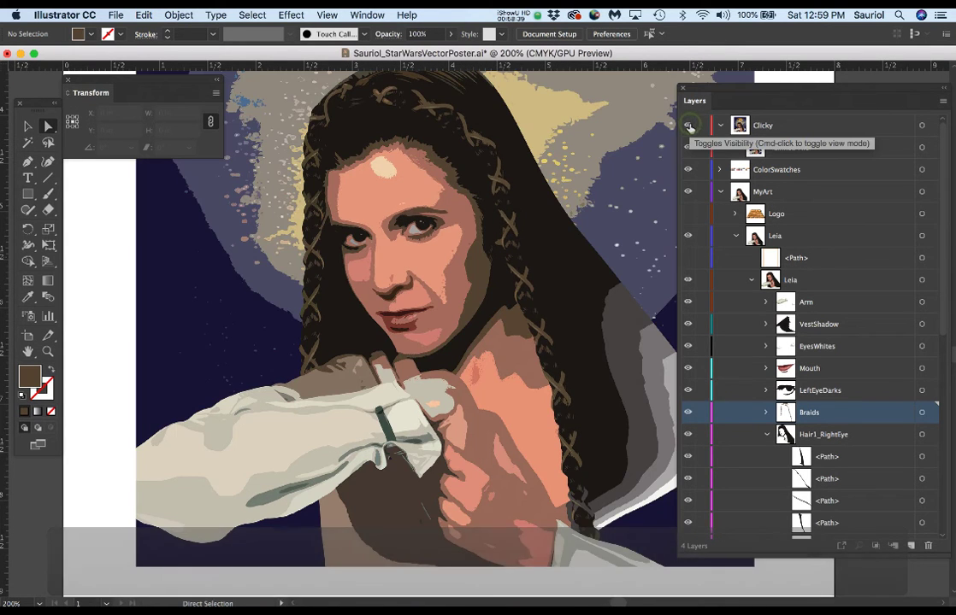
pyautogui.scroll(1, 463, 291)
pyautogui.scroll(2, 462, 290)
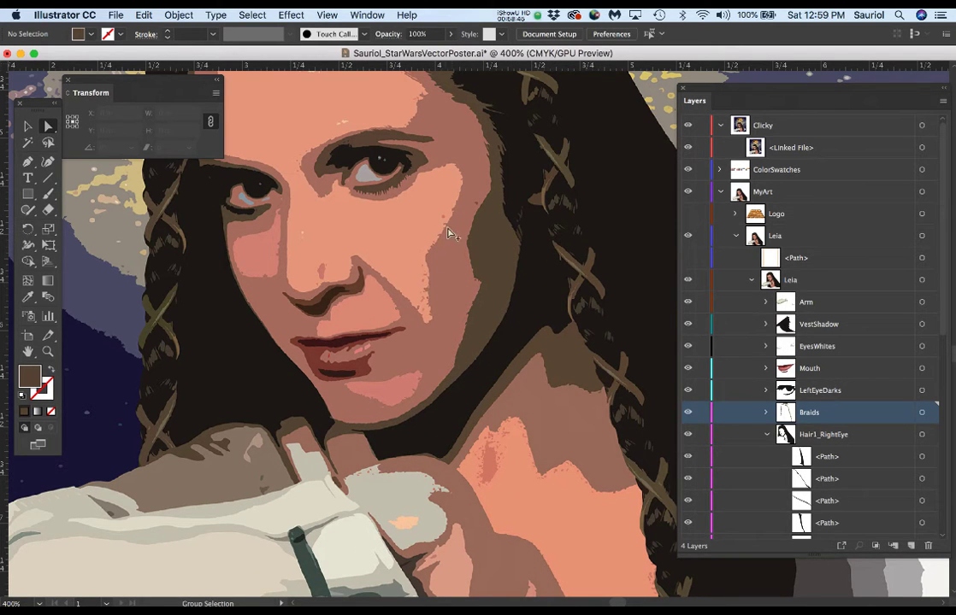
pyautogui.scroll(-2, 483, 272)
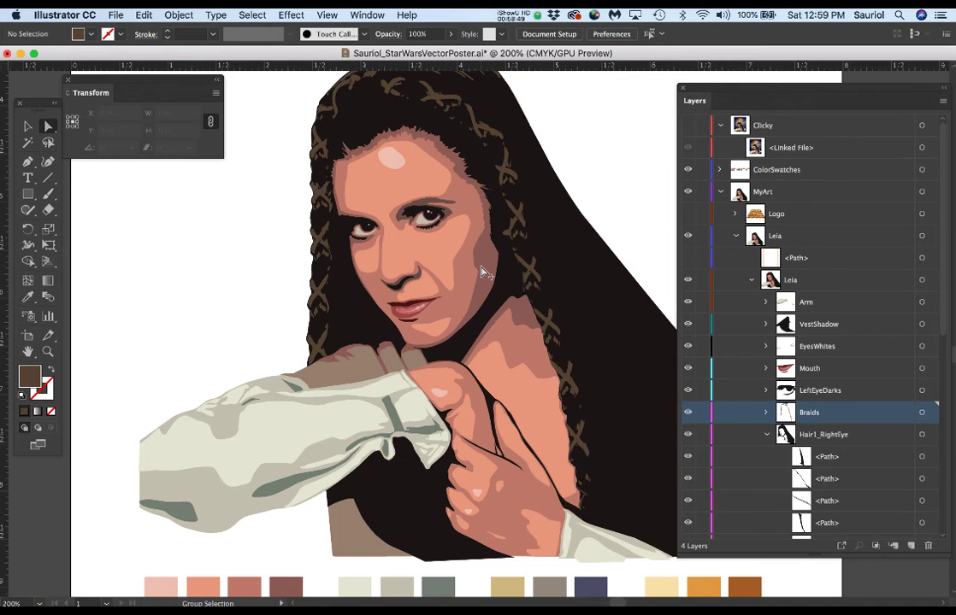
pyautogui.scroll(-1, 483, 272)
pyautogui.moveTo(513, 331); pyautogui.dragTo(432, 297)
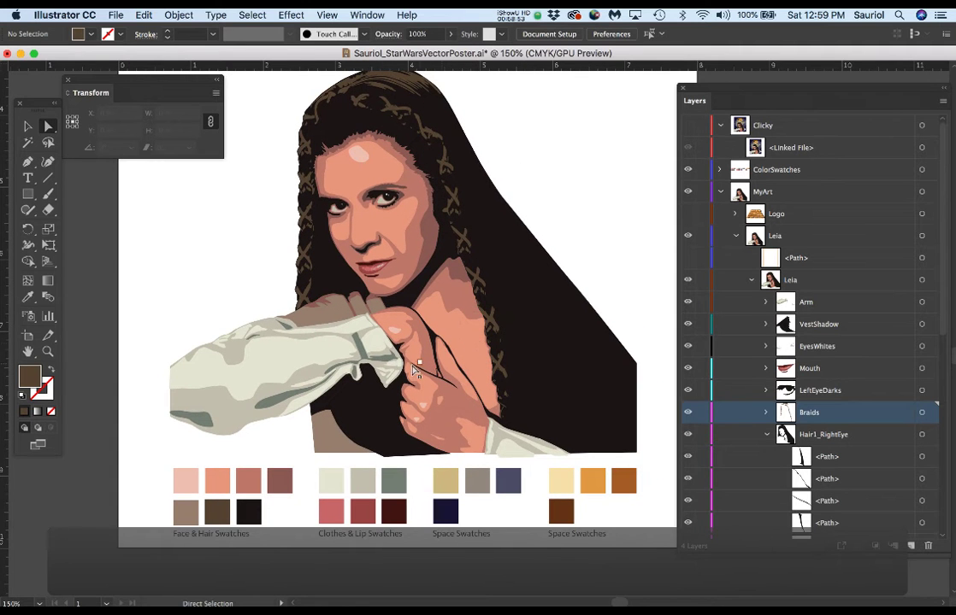
# Step: Select the light skin shapes on the hand and chest together, then locate and highlight their LightSkin layer
pyautogui.scroll(3, 398, 360)
pyautogui.click(420, 272)
pyautogui.keyDown('shift'); pyautogui.click(453, 334); pyautogui.keyUp('shift')
pyautogui.keyDown('shift'); pyautogui.click(528, 368); pyautogui.keyUp('shift')
pyautogui.keyDown('shift'); pyautogui.click(554, 302); pyautogui.keyUp('shift')
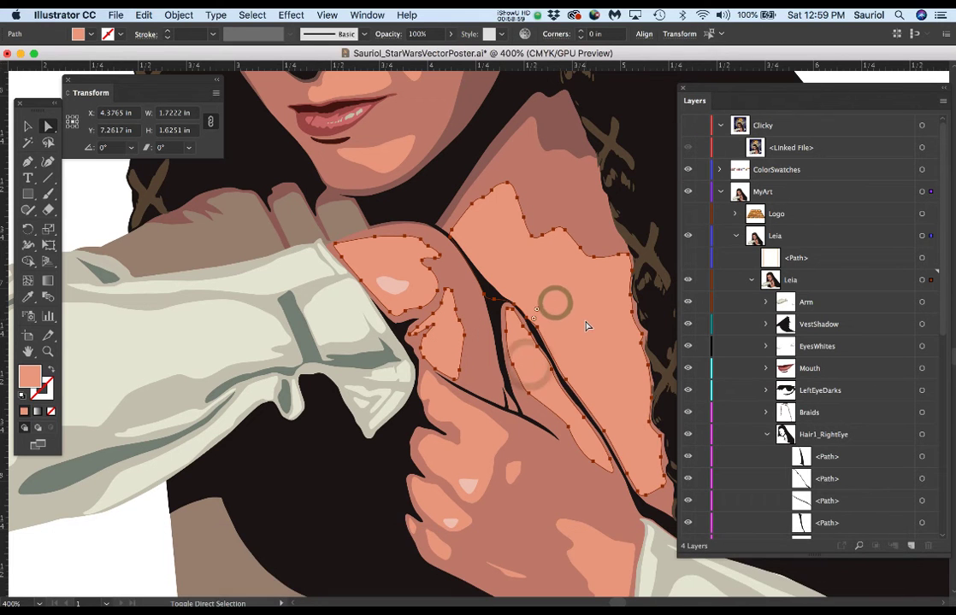
pyautogui.scroll(-3, 861, 355)
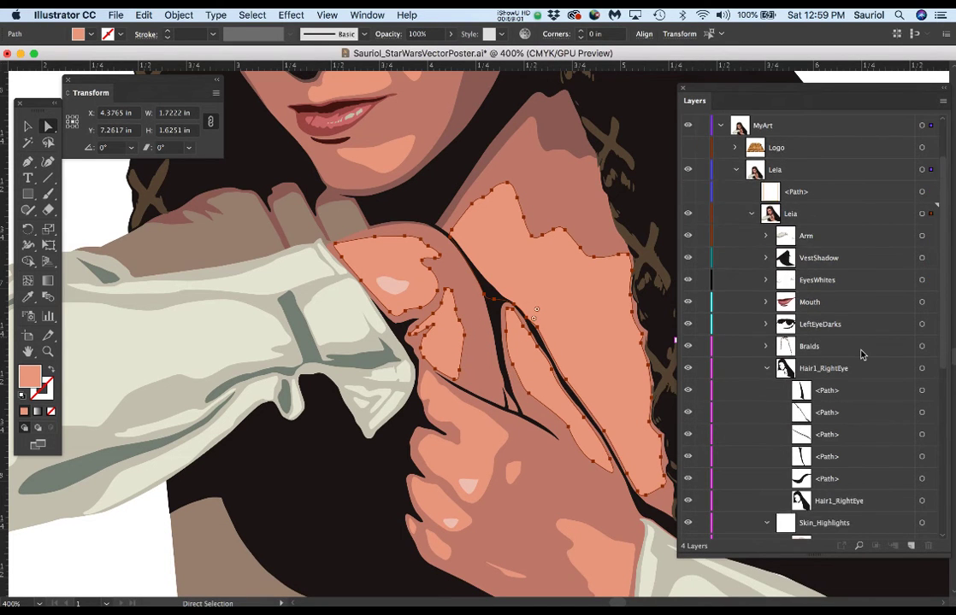
pyautogui.scroll(3, 862, 355)
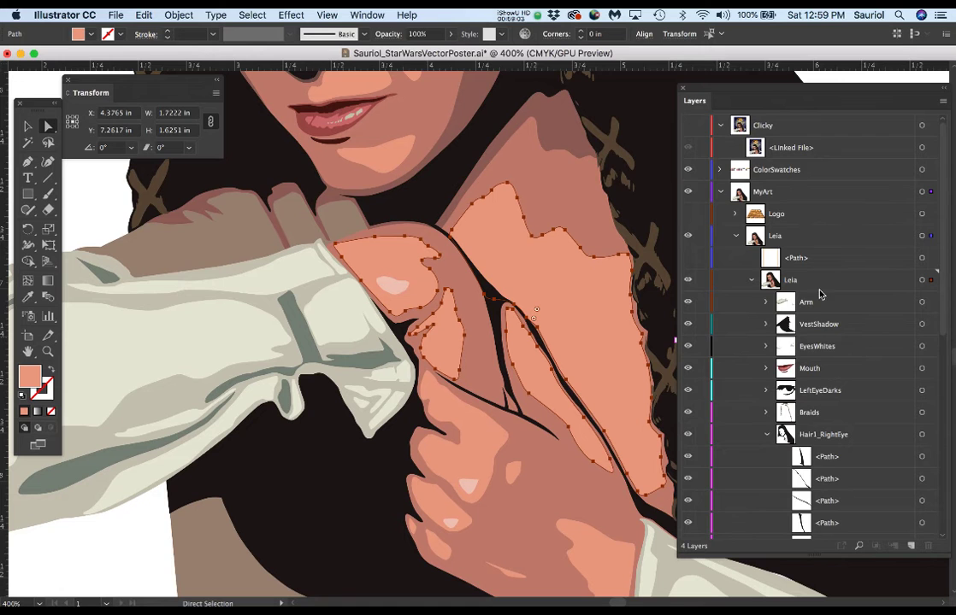
pyautogui.scroll(-6, 819, 308)
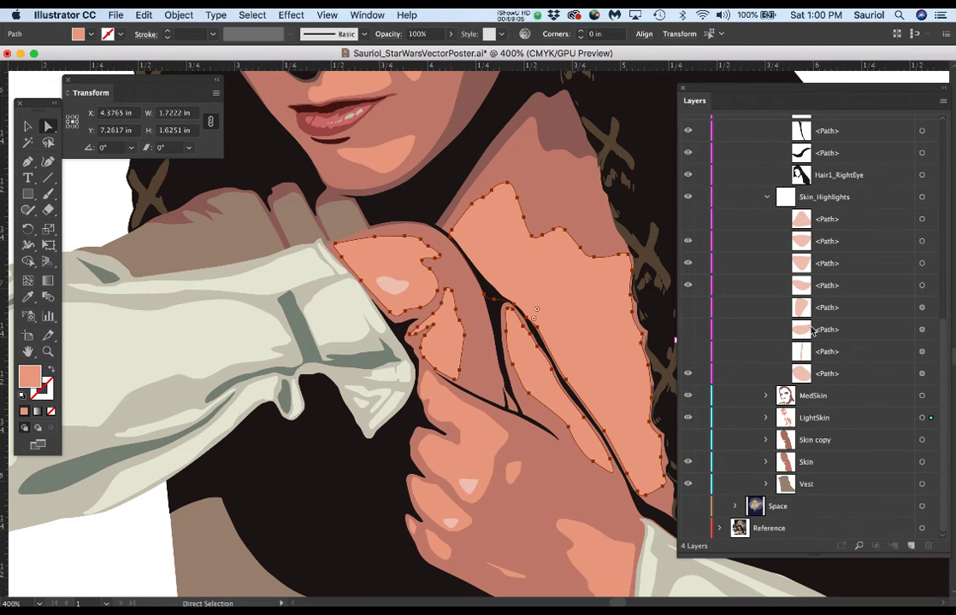
pyautogui.click(836, 419)
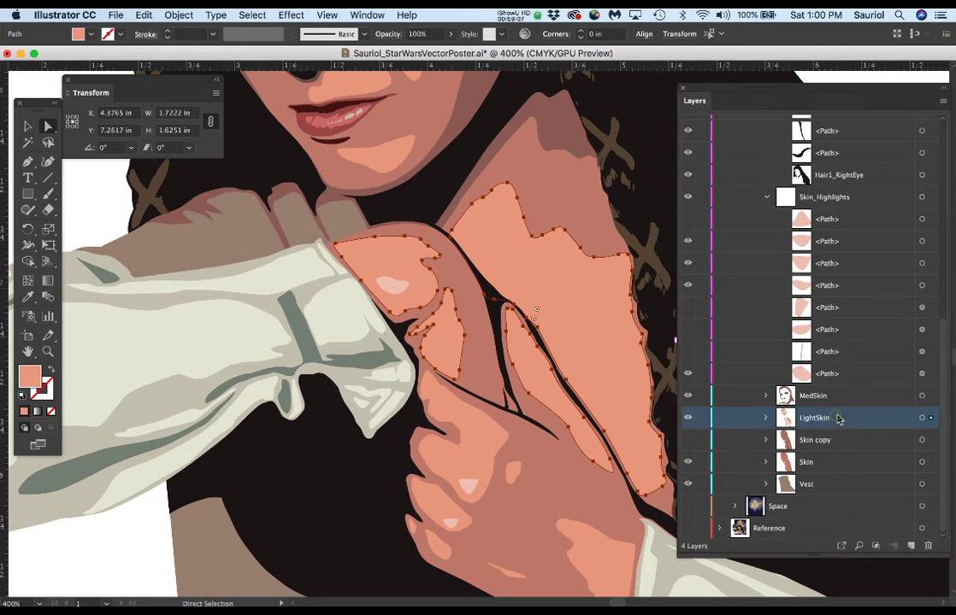
# Step: Inspect what the LightSkin layer adds to the face, chest and hands by toggling its visibility, leaving it hidden
pyautogui.click(689, 419)
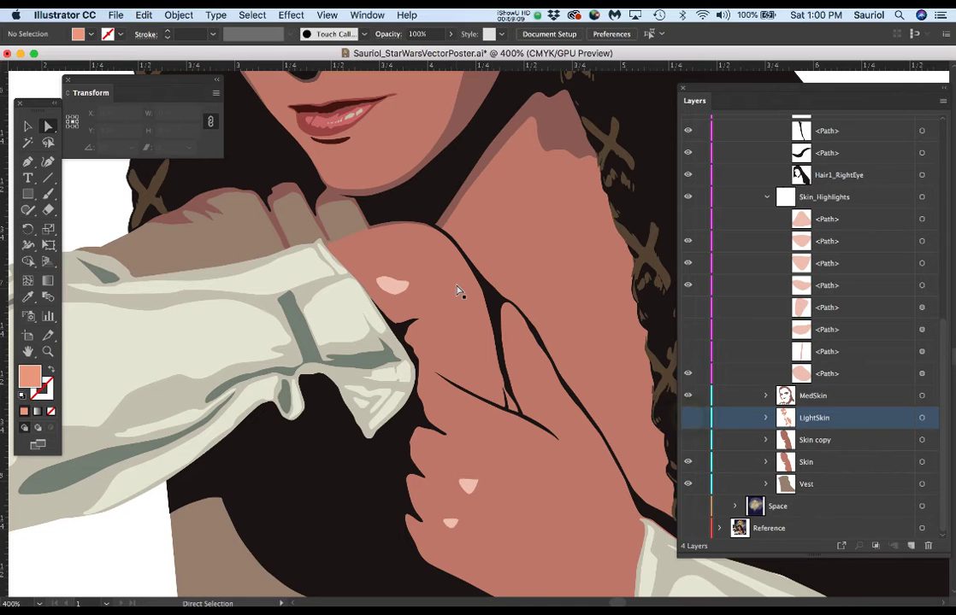
pyautogui.scroll(-2, 458, 291)
pyautogui.scroll(3, 586, 351)
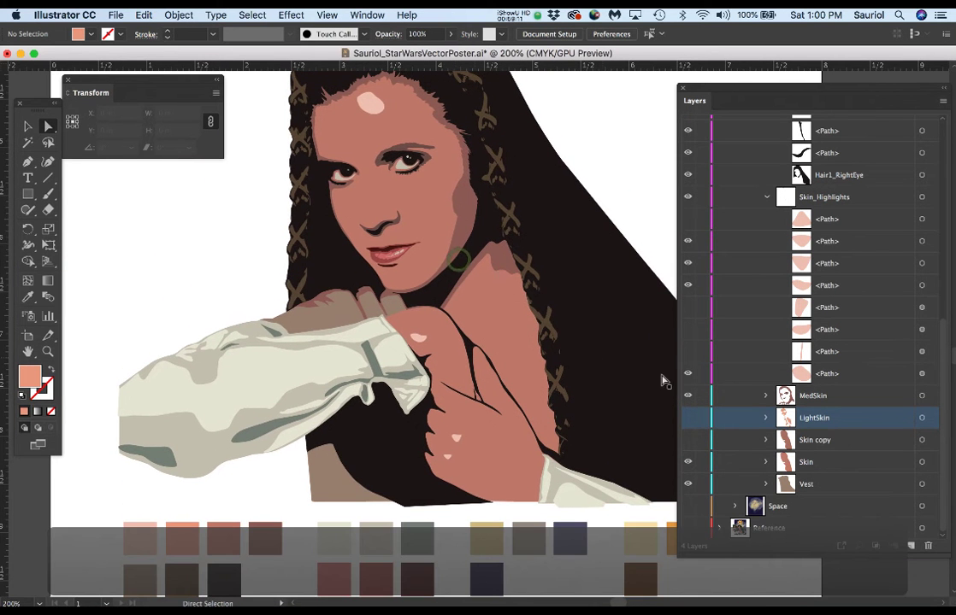
pyautogui.click(687, 418)
pyautogui.click(687, 418)
pyautogui.click(687, 418)
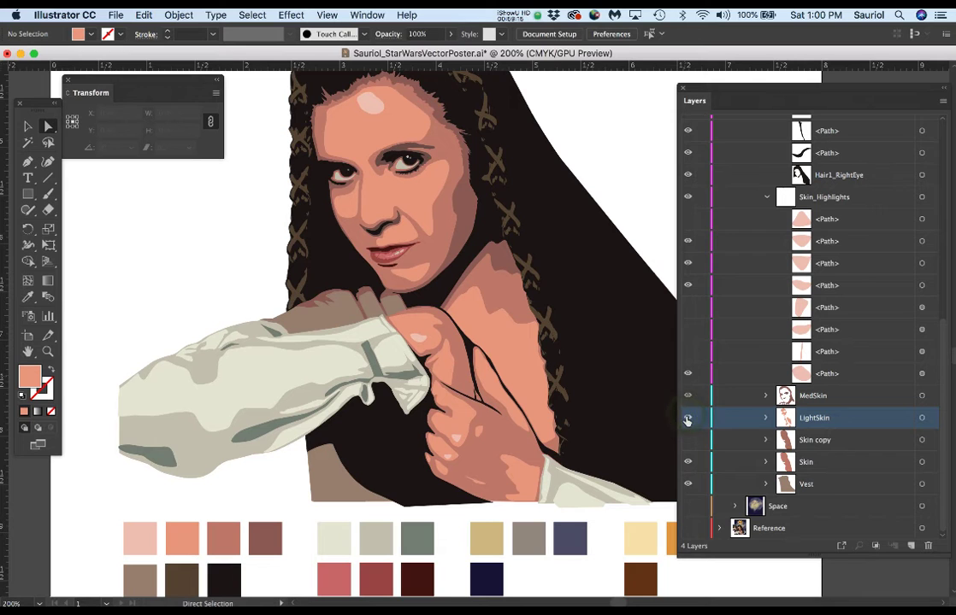
pyautogui.click(687, 418)
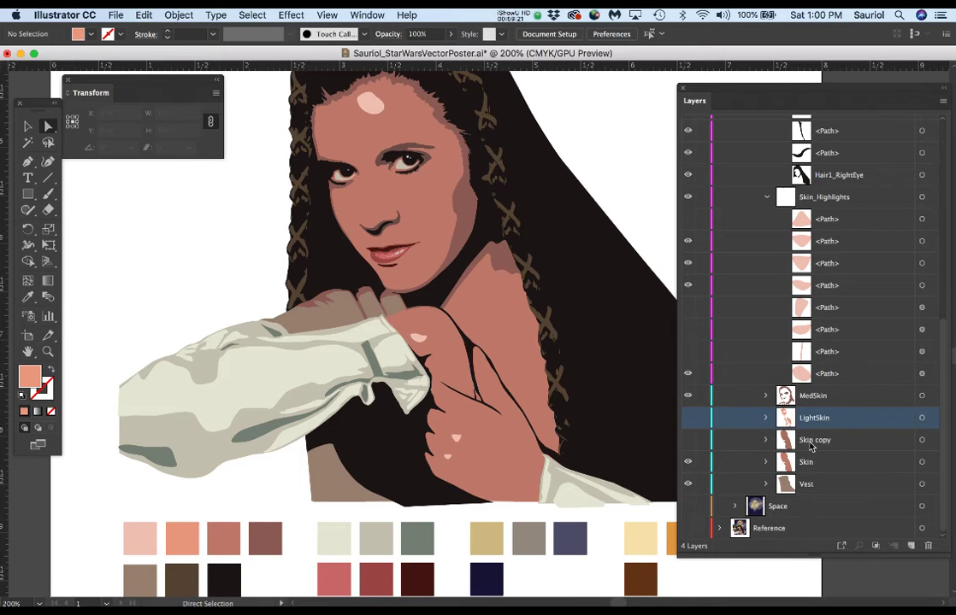
# Step: Delete the unused Skin copy layer and save the document
pyautogui.moveTo(833, 440); pyautogui.dragTo(929, 547)
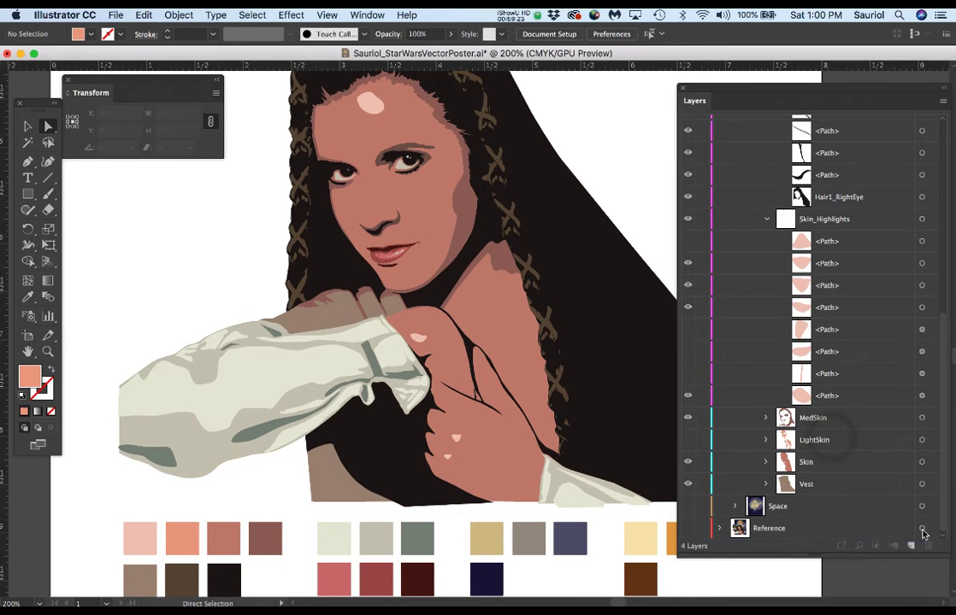
pyautogui.press('super+s')
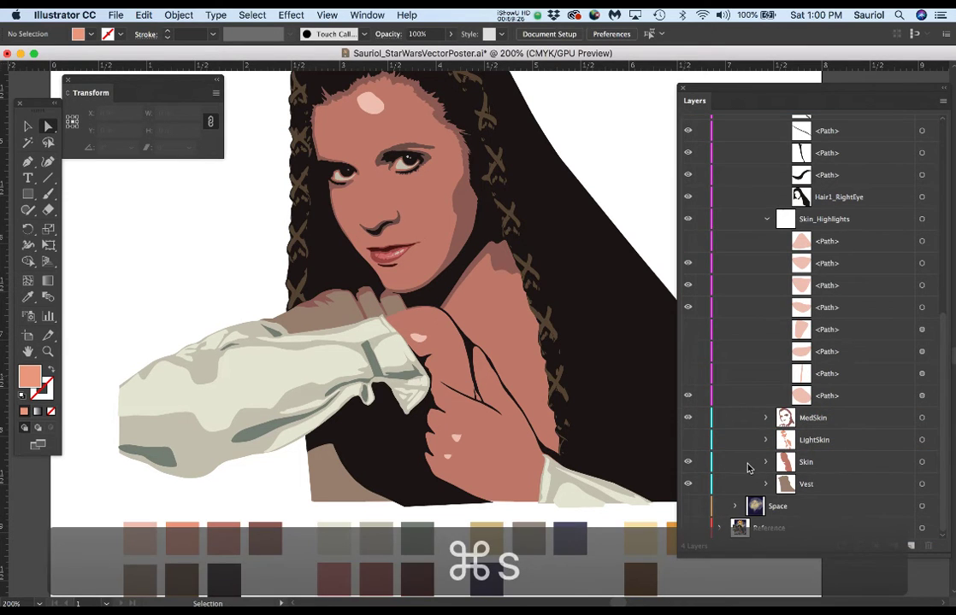
# Step: Inspect the base Skin layer by toggling its visibility, leave it shown, and show the LightSkin layer again
pyautogui.click(687, 462)
pyautogui.click(688, 463)
pyautogui.click(689, 464)
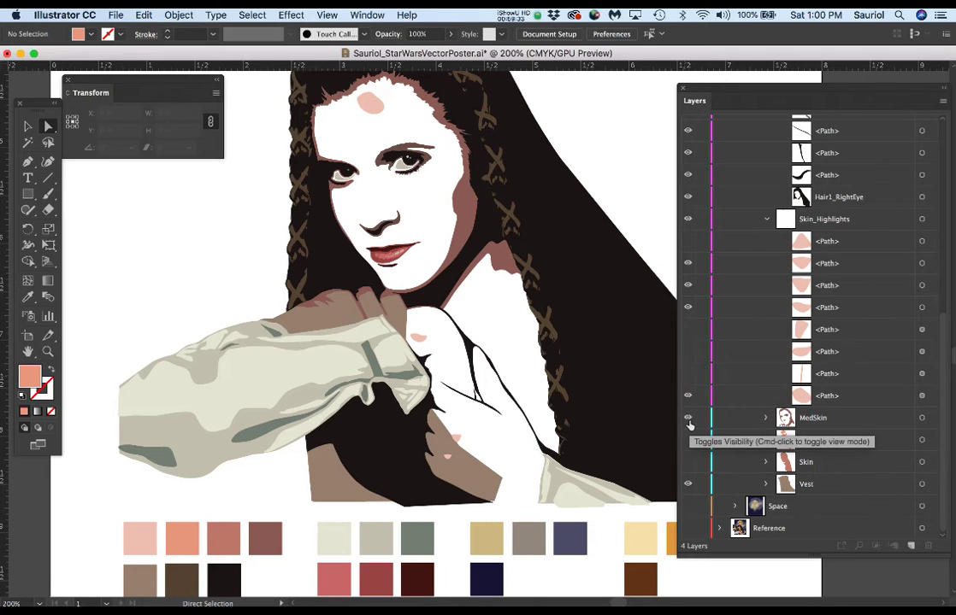
pyautogui.click(687, 463)
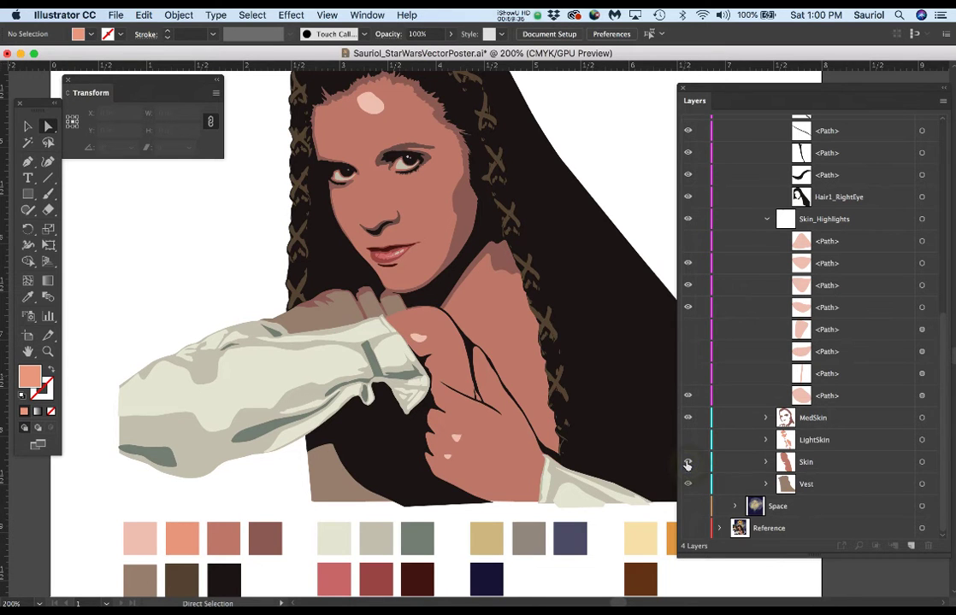
pyautogui.click(688, 440)
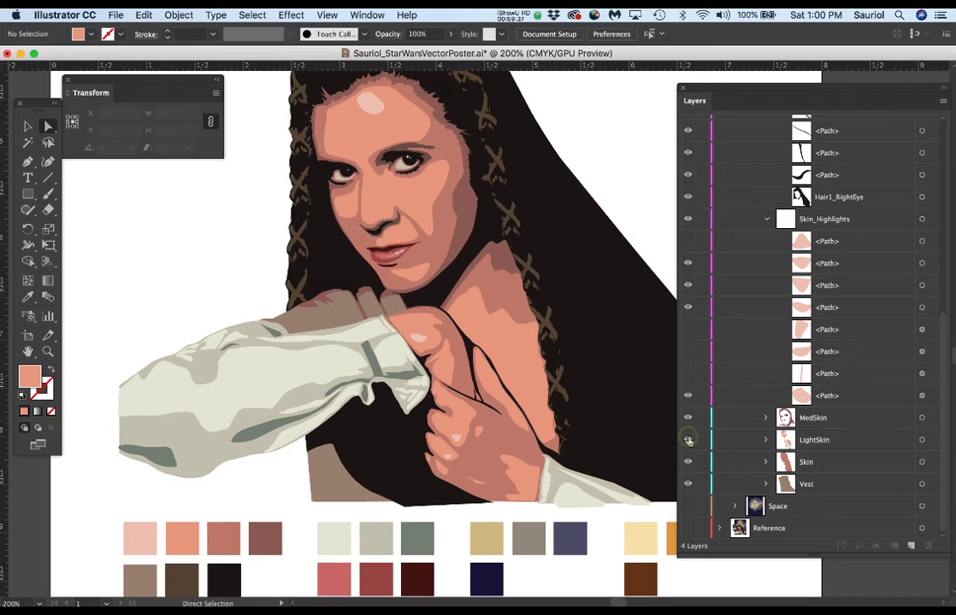
# Step: Inspect the MedSkin layer by hiding and showing it, and expand it to view its paths before collapsing it
pyautogui.click(691, 419)
pyautogui.click(690, 418)
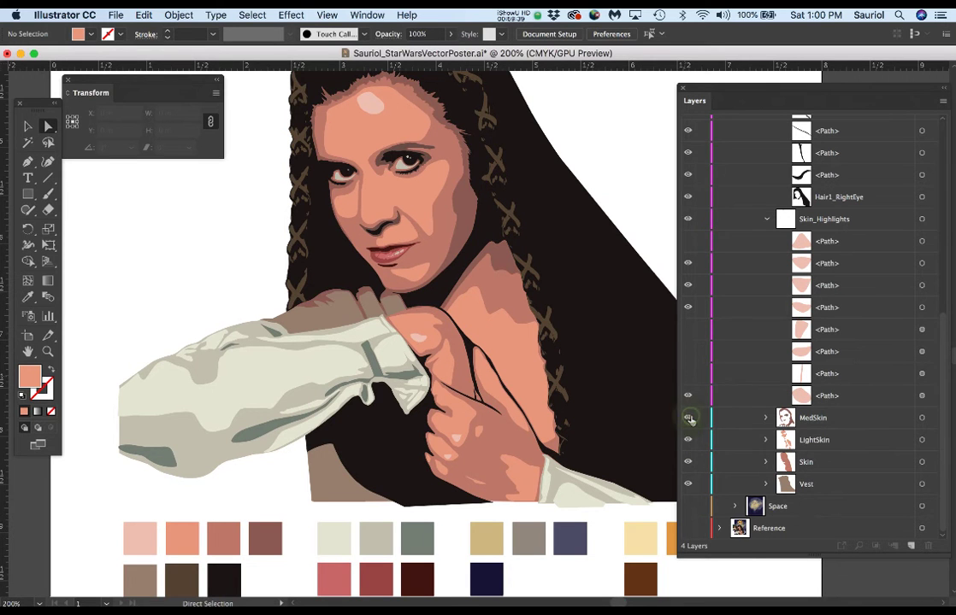
pyautogui.click(766, 419)
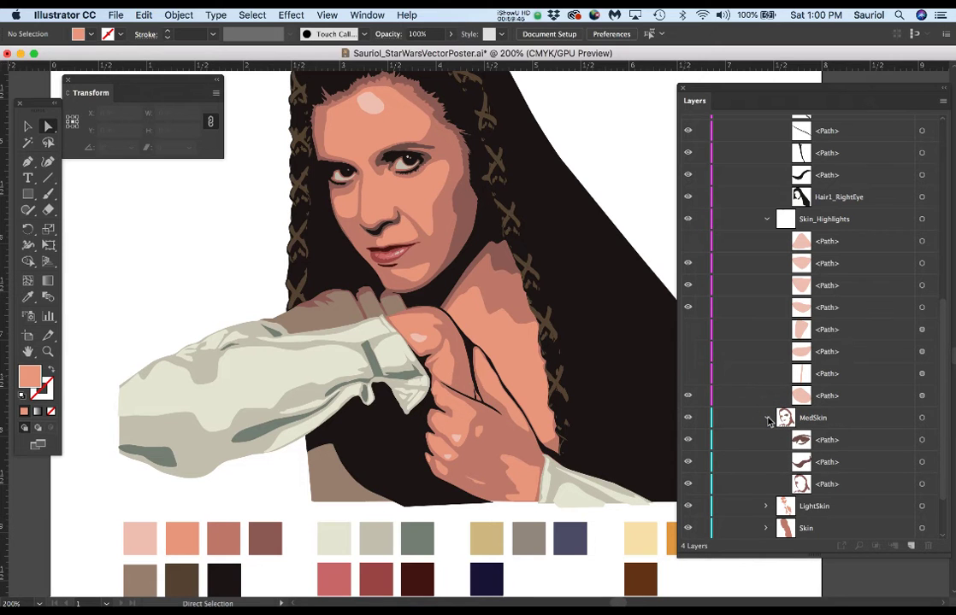
pyautogui.click(766, 419)
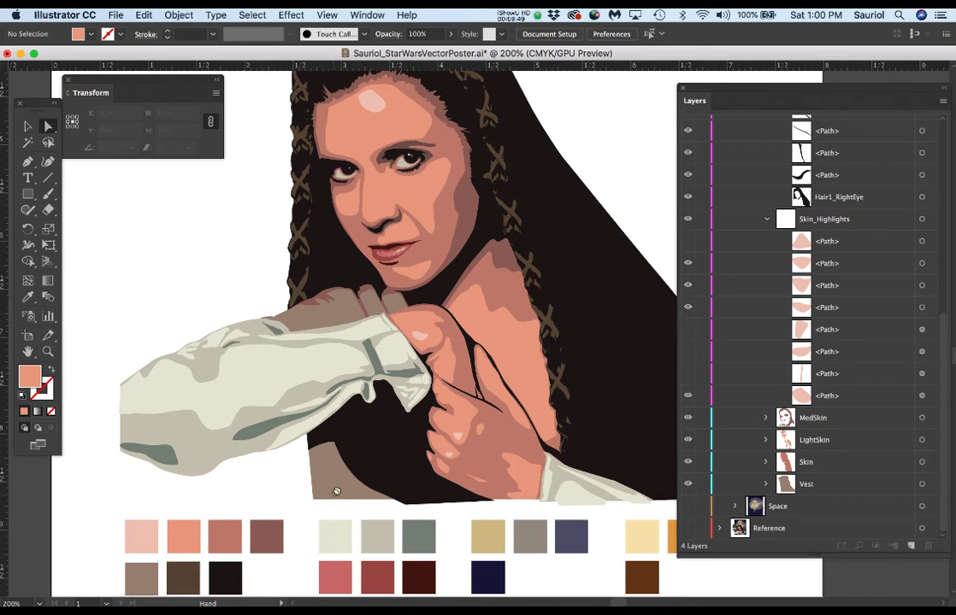
# Step: Examine the face, hair, clothes, lip and space swatch groups beneath the portrait against the colours used on the skin, sleeve and mouth
pyautogui.scroll(-3, 333, 510)
pyautogui.hscroll(-1, 333, 510)
pyautogui.scroll(2, 154, 456)
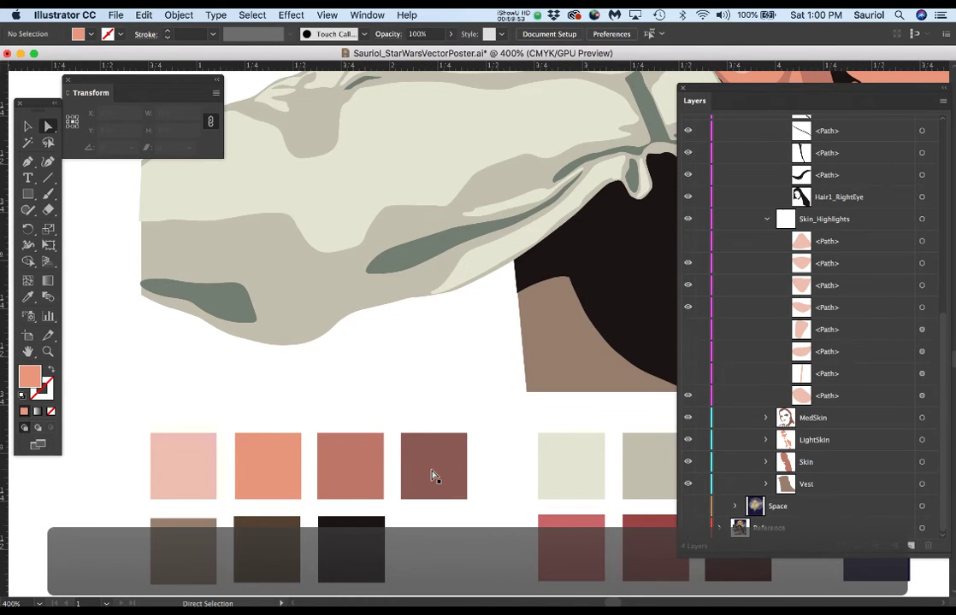
pyautogui.scroll(-2, 364, 504)
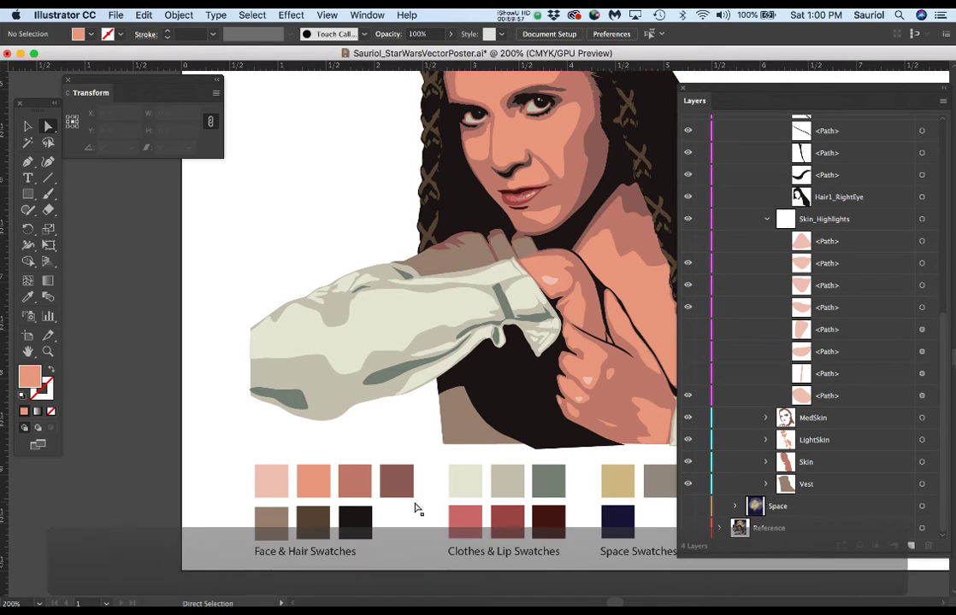
pyautogui.moveTo(435, 490); pyautogui.dragTo(336, 472)
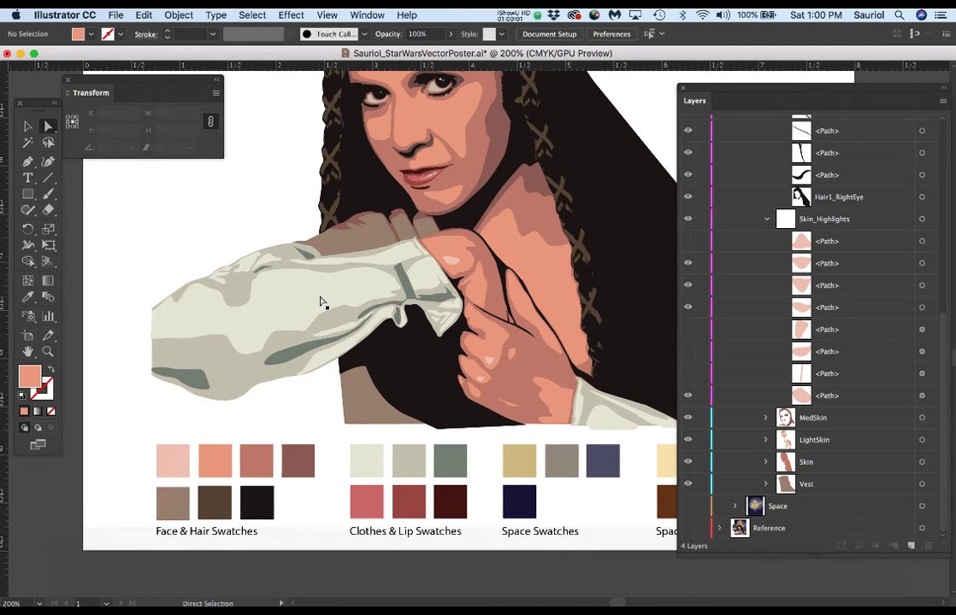
pyautogui.scroll(1, 320, 305)
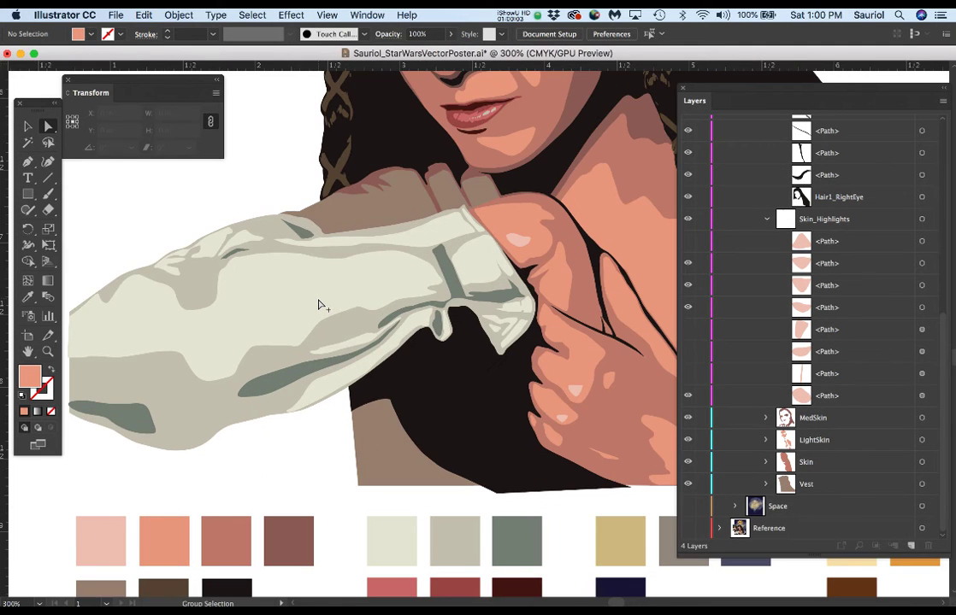
pyautogui.scroll(-1, 320, 305)
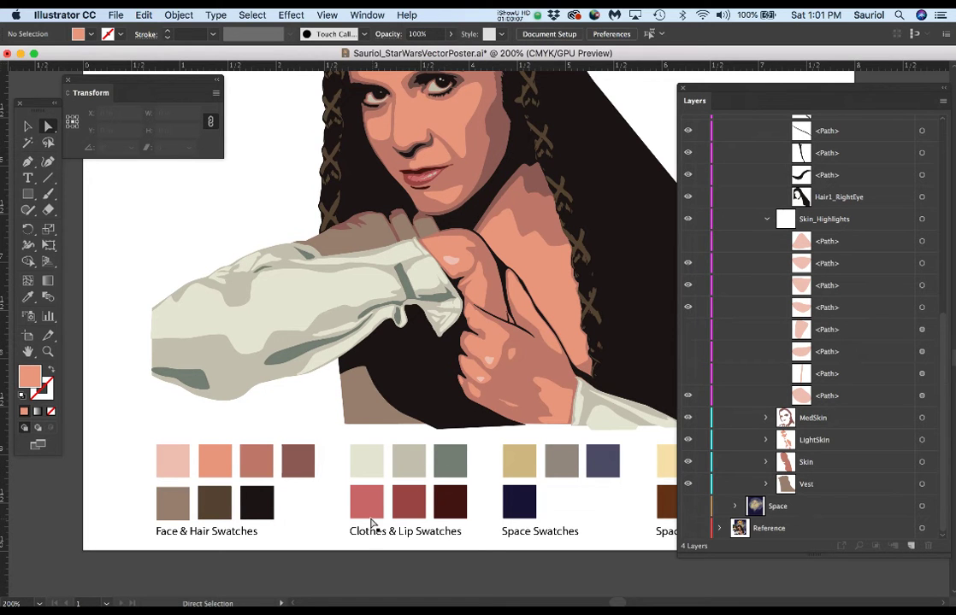
pyautogui.scroll(2, 431, 188)
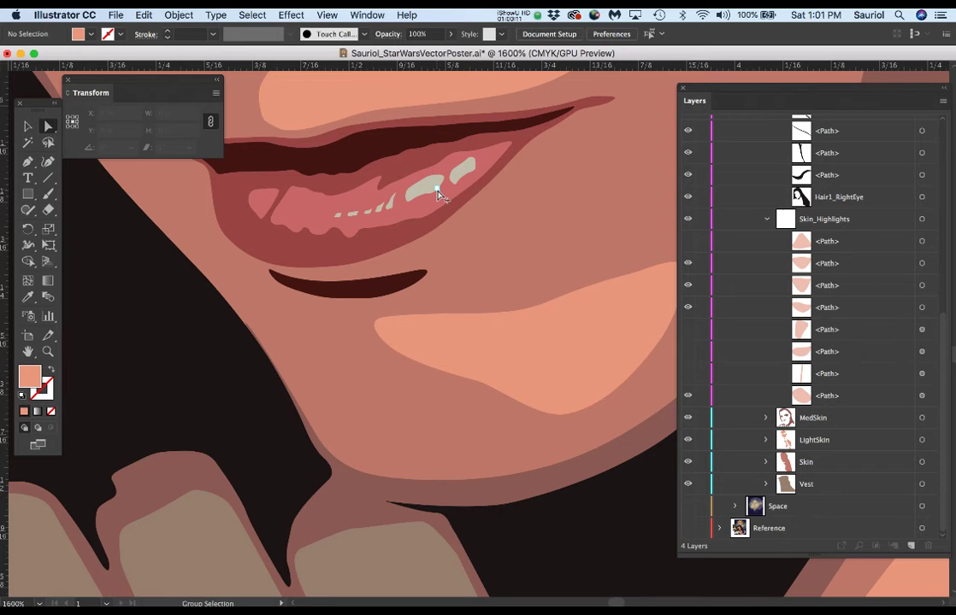
pyautogui.scroll(-6, 438, 195)
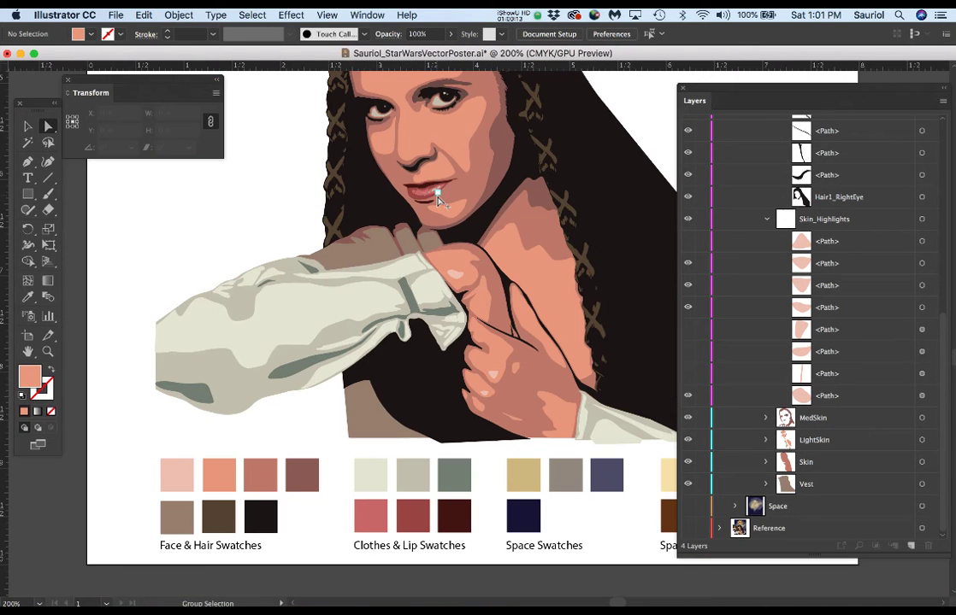
pyautogui.moveTo(544, 495); pyautogui.dragTo(415, 427)
pyautogui.scroll(-1, 409, 398)
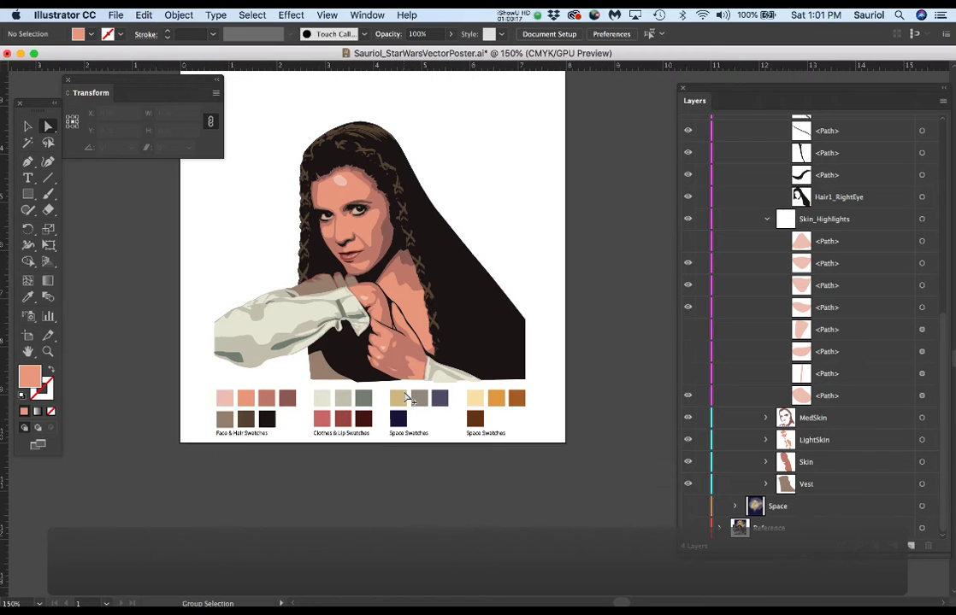
# Step: Compare the portrait and swatches with the Space layer shown and hidden, and leave the Space layer shown
pyautogui.click(687, 508)
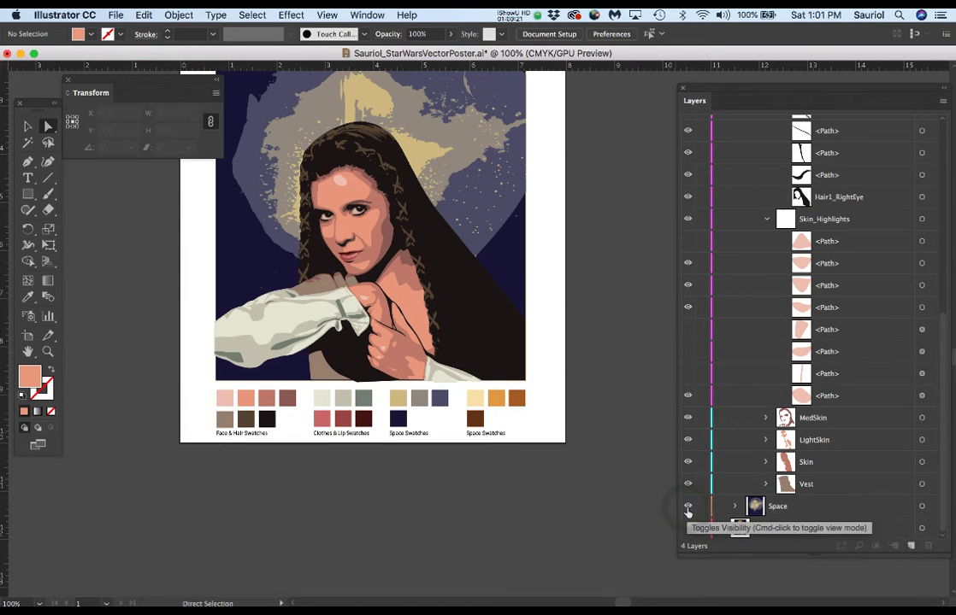
pyautogui.click(687, 508)
pyautogui.scroll(2, 490, 425)
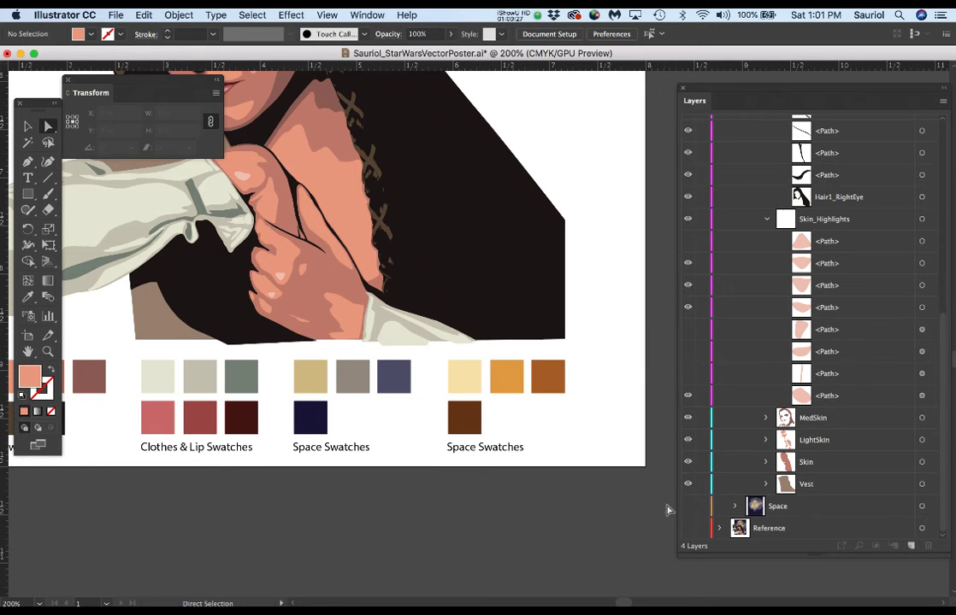
pyautogui.scroll(-2, 518, 382)
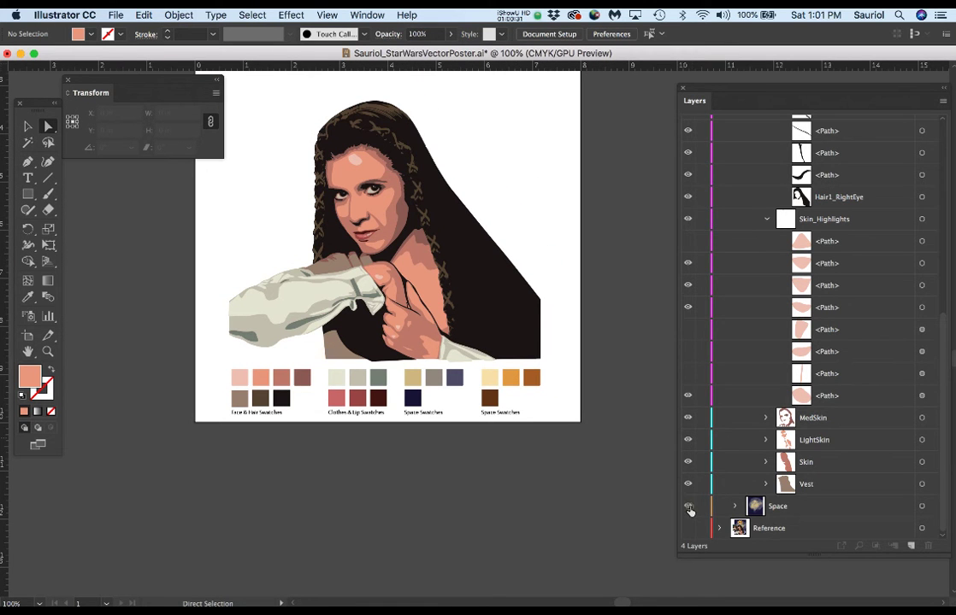
pyautogui.click(688, 507)
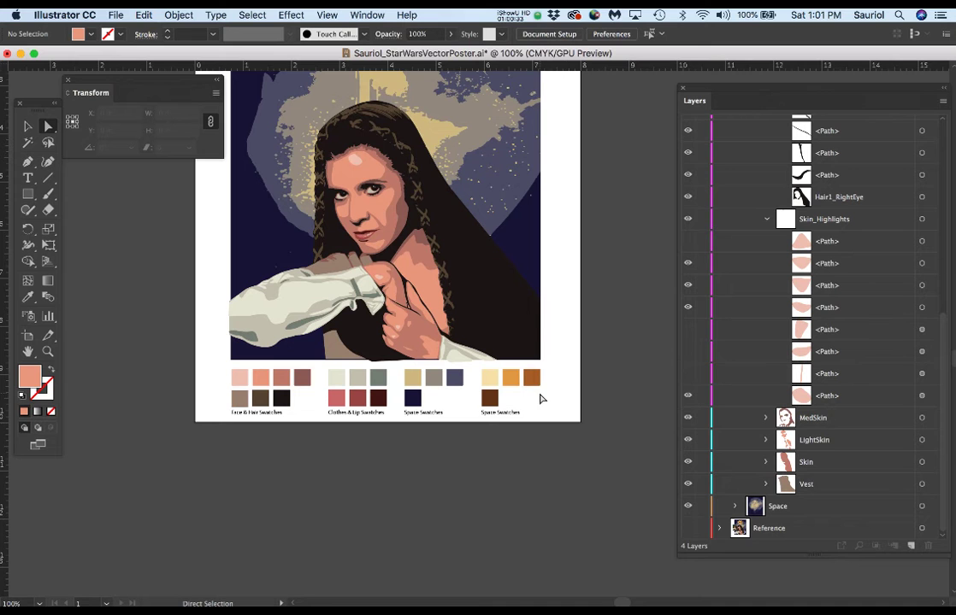
# Step: Rename the label under the cream, orange and brown swatches to "Logo Swatches" and save the document
pyautogui.scroll(3, 497, 421)
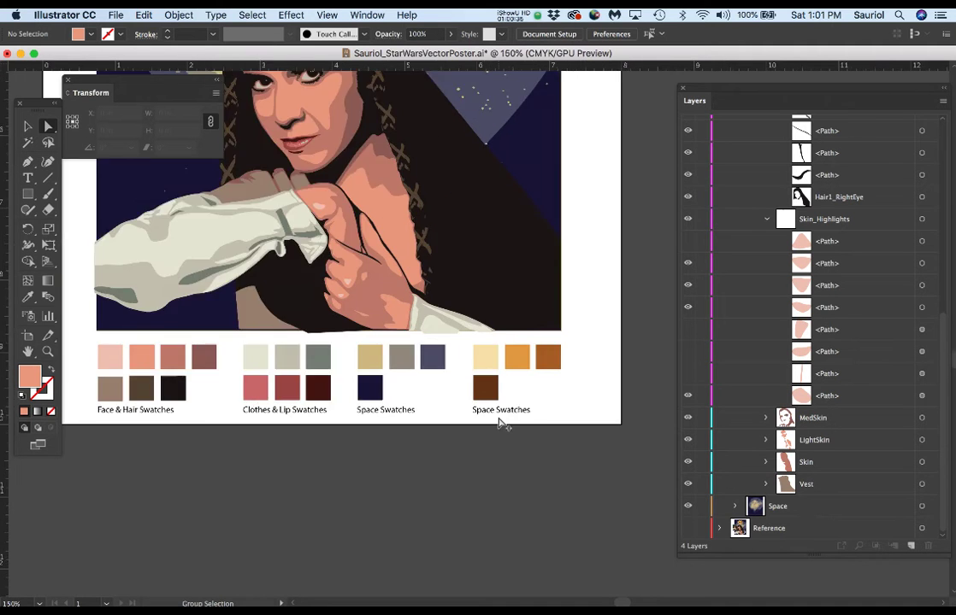
pyautogui.press('t')
pyautogui.click(482, 405)
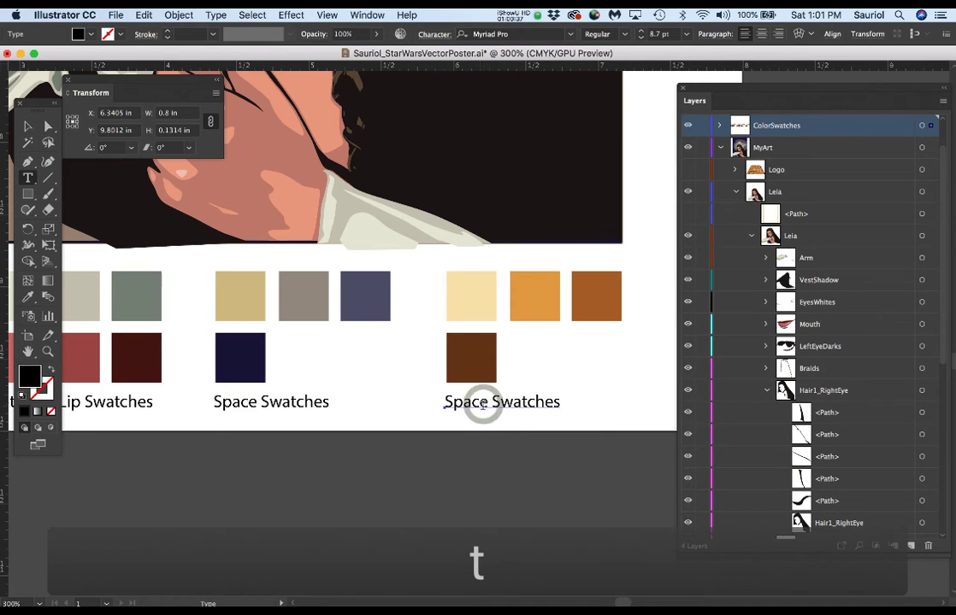
pyautogui.moveTo(486, 405); pyautogui.dragTo(441, 405)
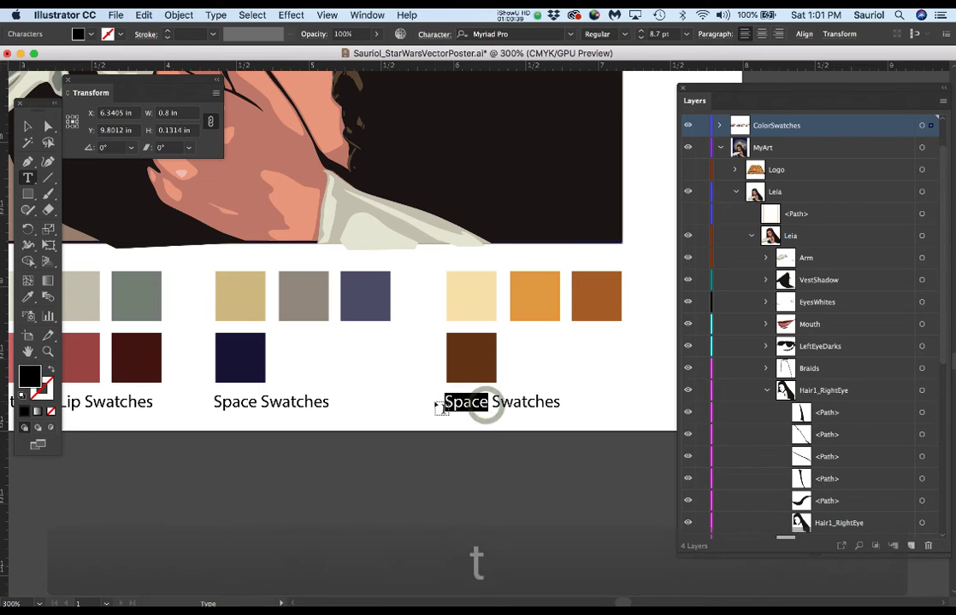
pyautogui.write('Logo')
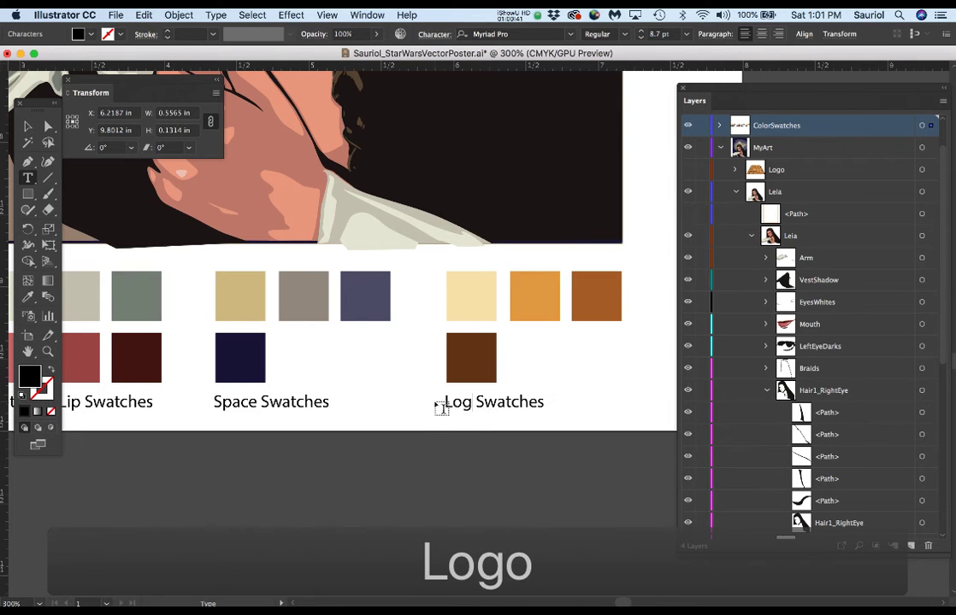
pyautogui.press('super+s')
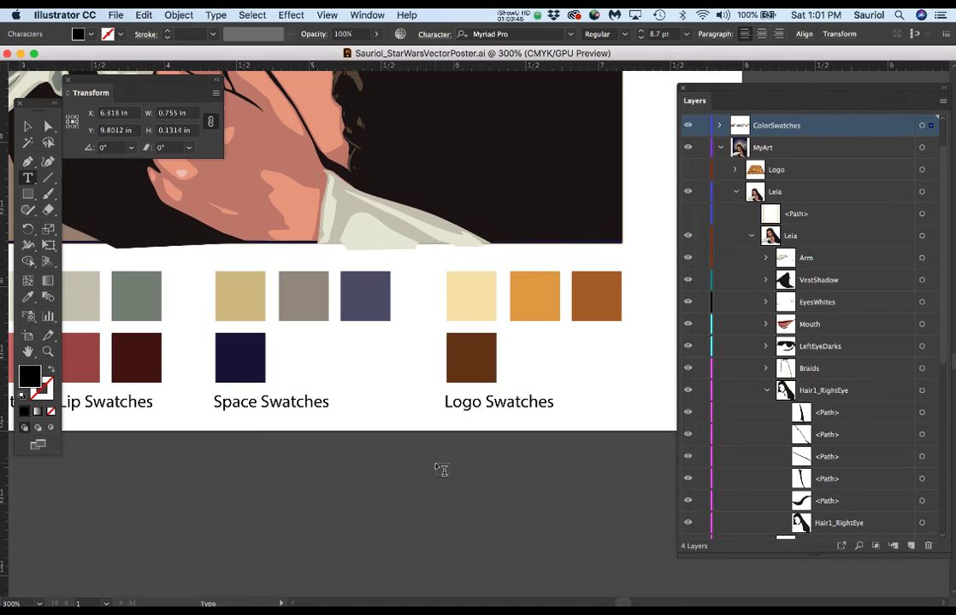
# Step: Examine the whole poster and then the portrait's face up close to see how the flat colour shapes build it
pyautogui.keyDown('alt'); pyautogui.keyDown('super'); pyautogui.click(431, 459); pyautogui.keyUp('super'); pyautogui.keyUp('alt')
pyautogui.keyDown('alt'); pyautogui.keyDown('super'); pyautogui.click(430, 459); pyautogui.keyUp('super'); pyautogui.keyUp('alt')
pyautogui.keyDown('alt'); pyautogui.keyDown('super'); pyautogui.click(431, 459); pyautogui.keyUp('super'); pyautogui.keyUp('alt')
pyautogui.scroll(3, 328, 365)
pyautogui.scroll(3, 327, 363)
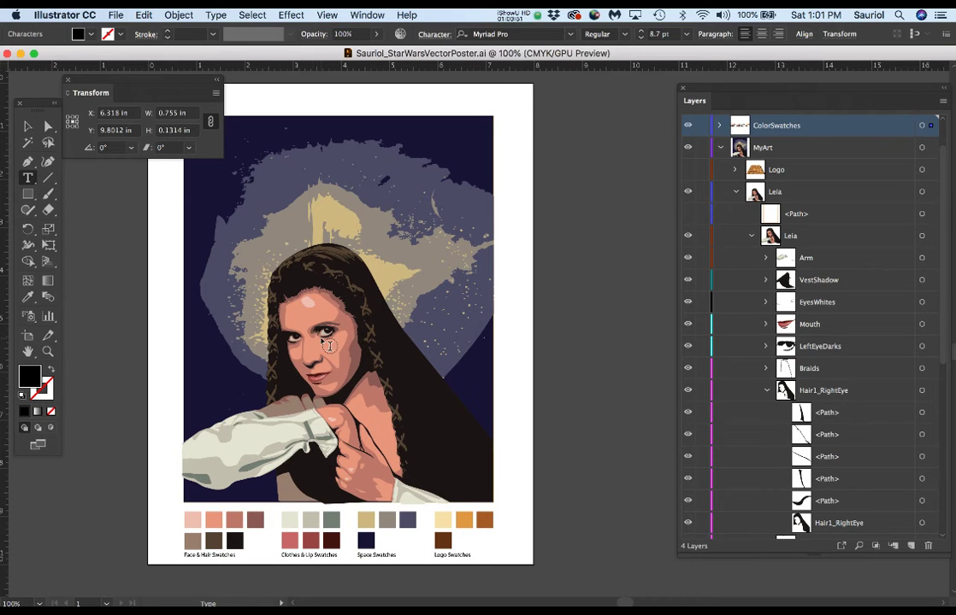
pyautogui.hscroll(-2, 323, 344)
pyautogui.hscroll(-5, 323, 343)
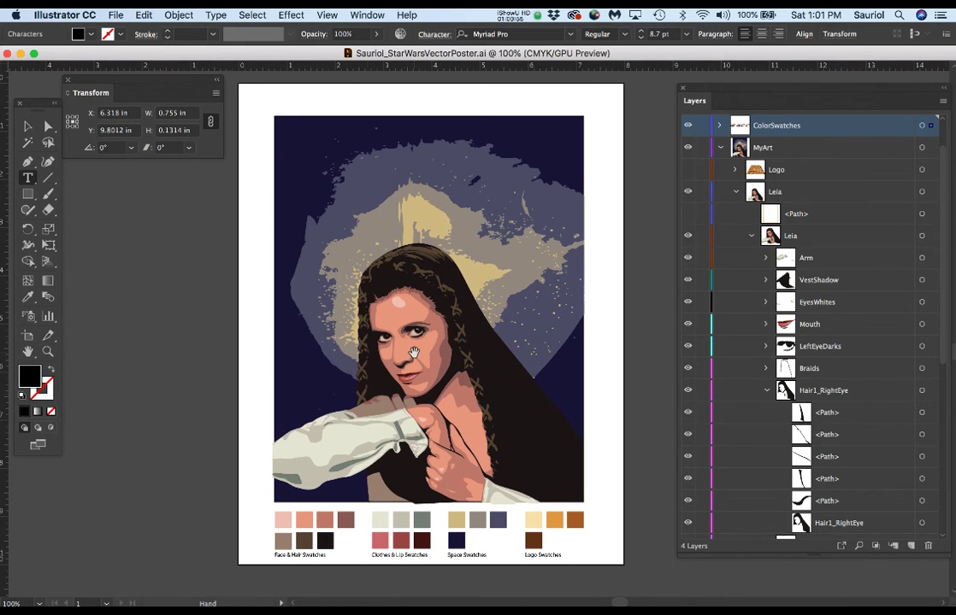
pyautogui.keyDown('super'); pyautogui.click(414, 353); pyautogui.keyUp('super')
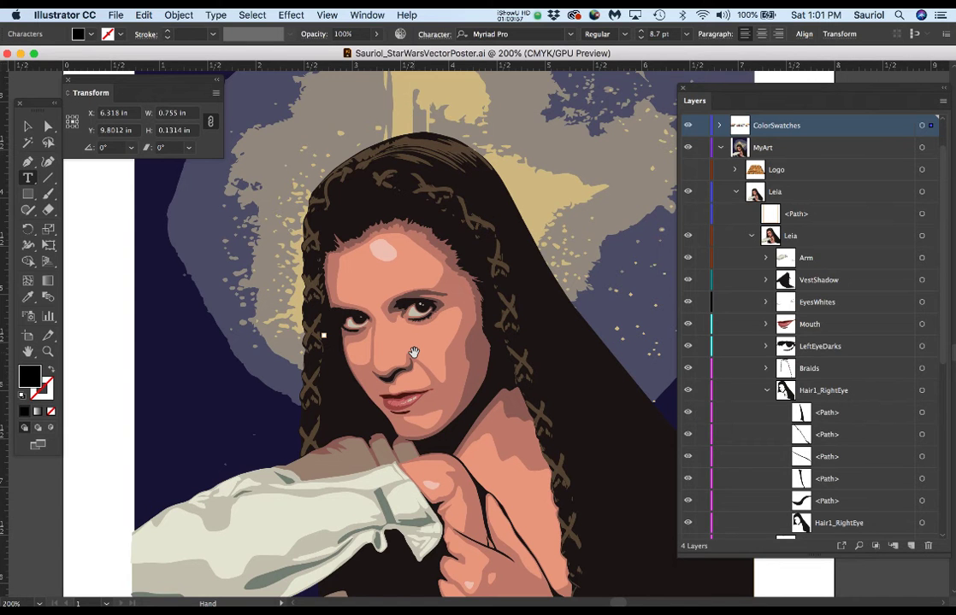
pyautogui.keyDown('super'); pyautogui.click(413, 352); pyautogui.keyUp('super')
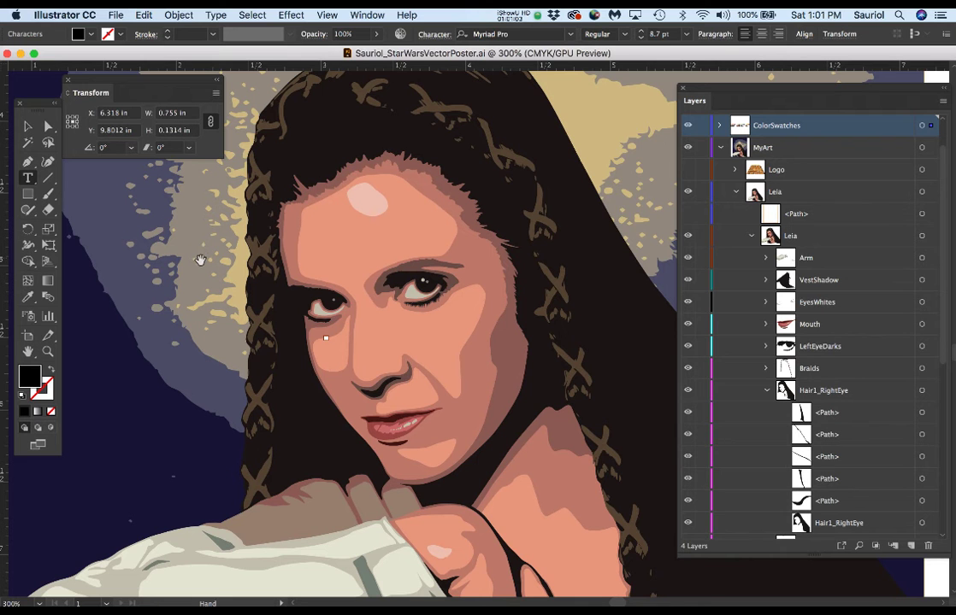
pyautogui.keyDown('alt'); pyautogui.keyDown('super'); pyautogui.click(199, 260); pyautogui.keyUp('super'); pyautogui.keyUp('alt')
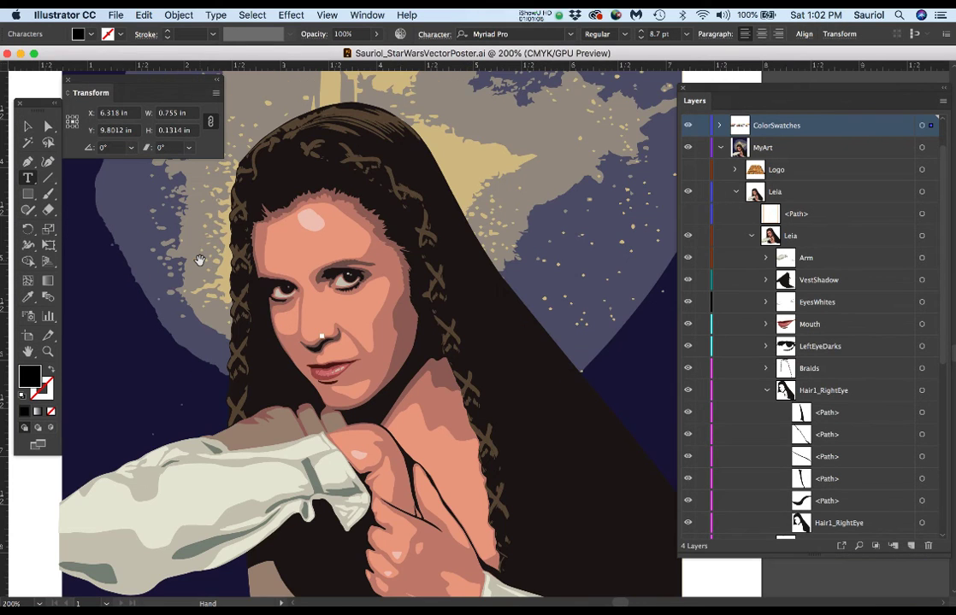
# Step: Collapse the inner Leia sublayer and hide the Leia layer to view the full space background
pyautogui.click(751, 236)
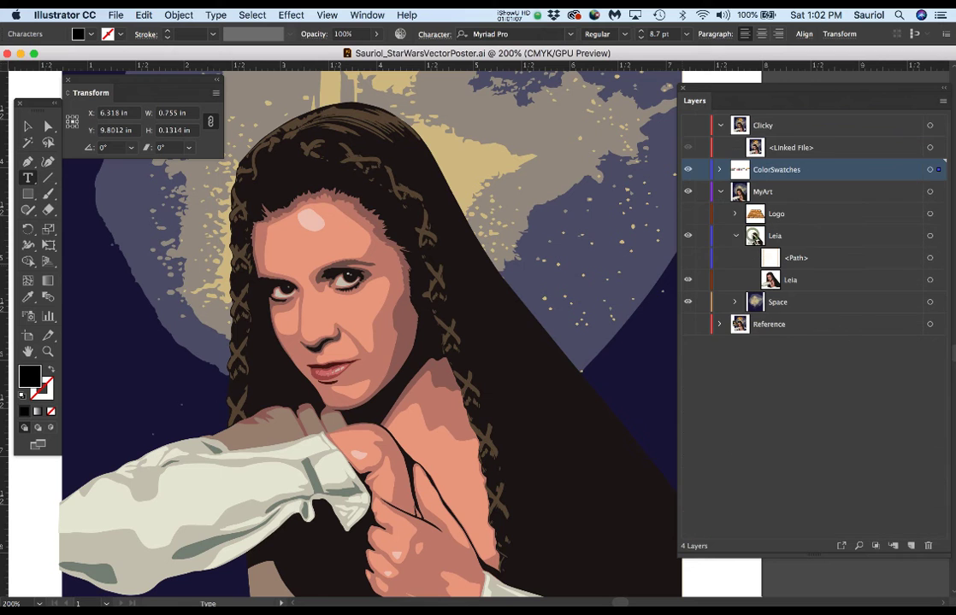
pyautogui.click(688, 237)
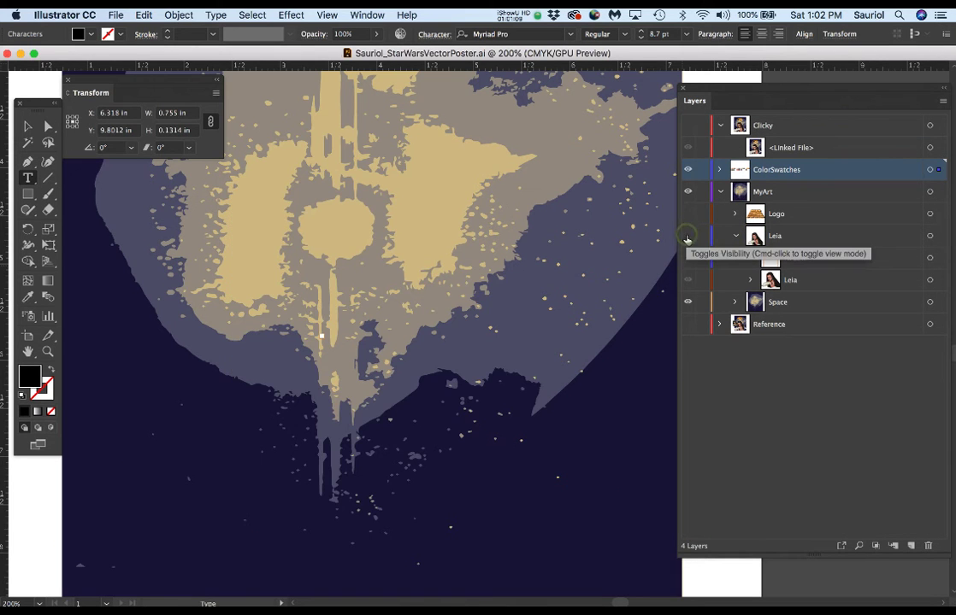
pyautogui.keyDown('alt'); pyautogui.keyDown('super'); pyautogui.click(604, 294); pyautogui.keyUp('super'); pyautogui.keyUp('alt')
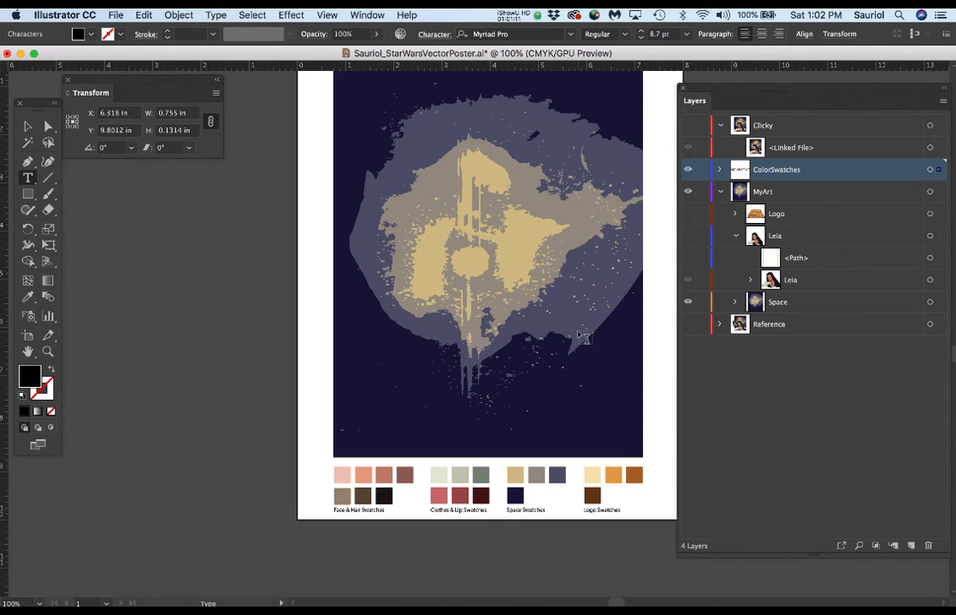
pyautogui.moveTo(533, 349); pyautogui.dragTo(571, 329)
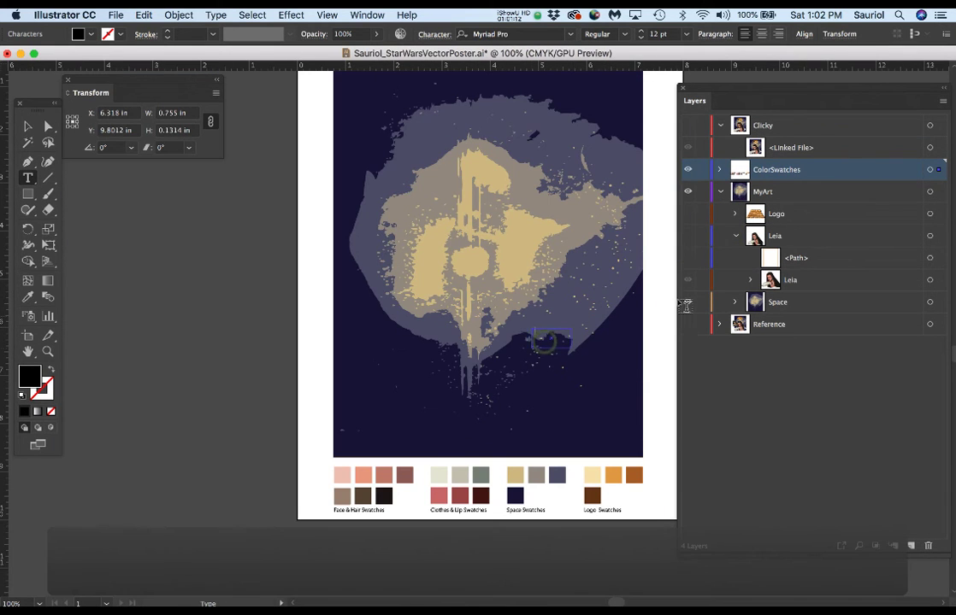
# Step: Show the linked background image in the Space layer instead of its vector group, and select that image to inspect it
pyautogui.click(736, 302)
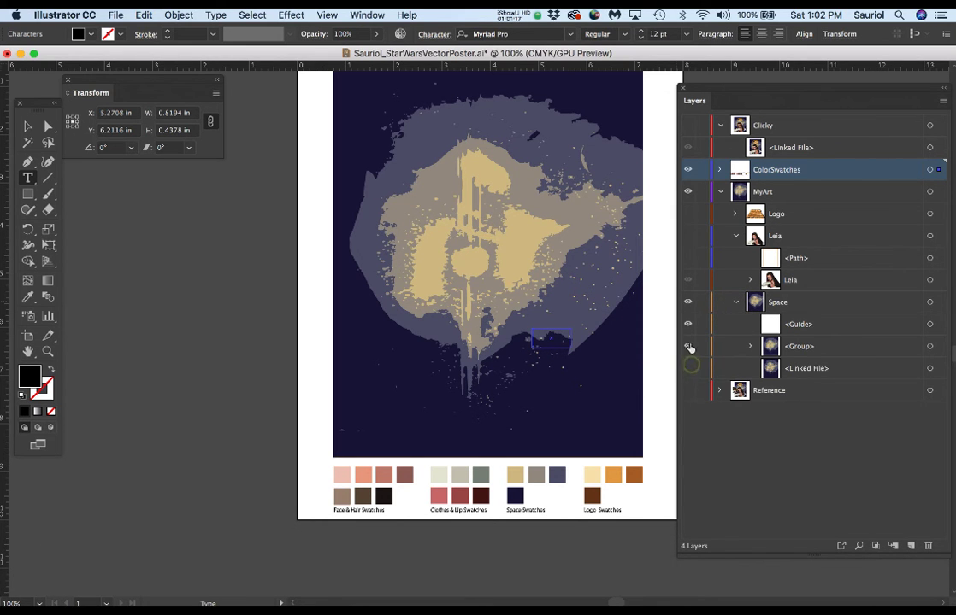
pyautogui.click(687, 346)
pyautogui.click(688, 369)
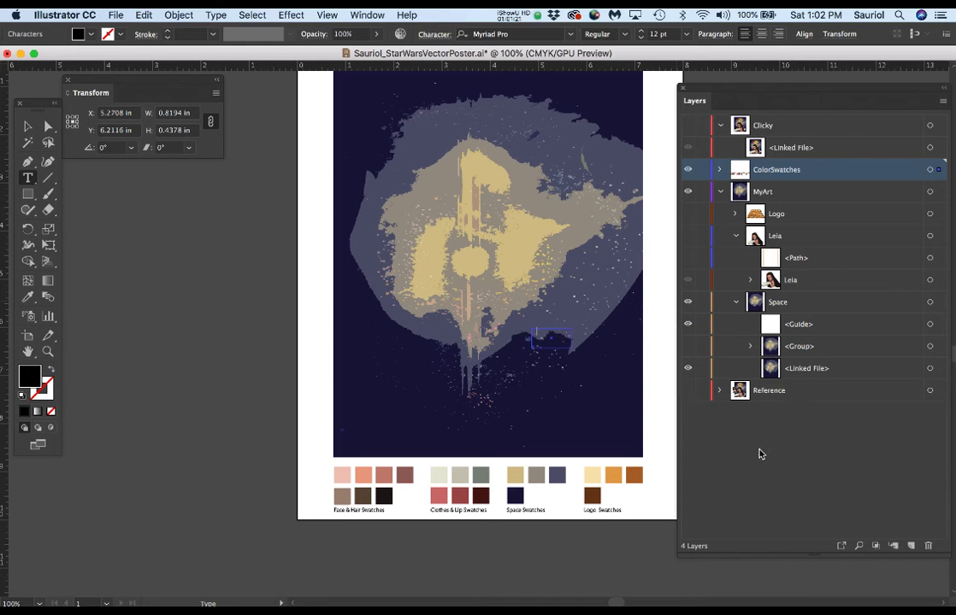
pyautogui.click(48, 126)
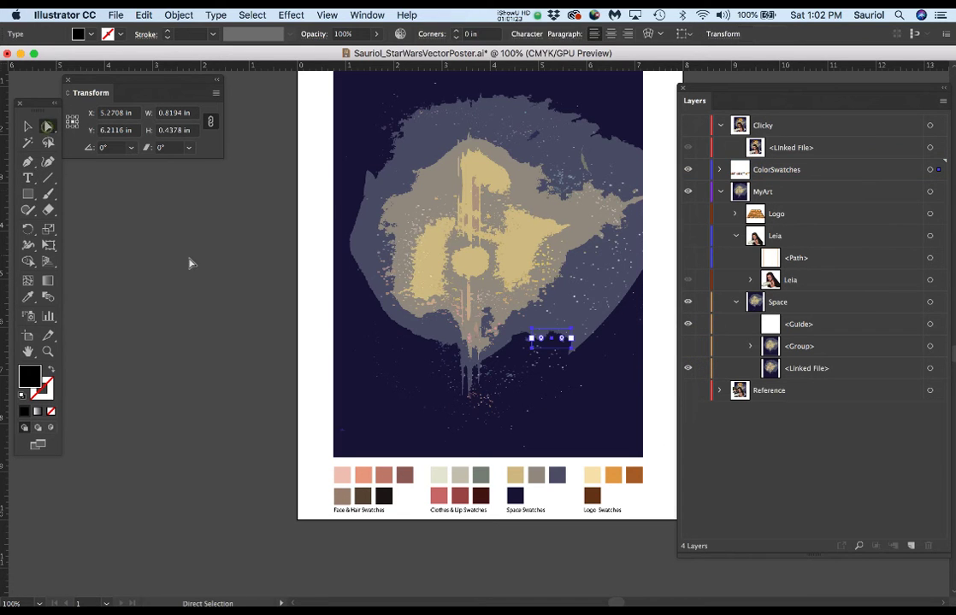
pyautogui.click(279, 278)
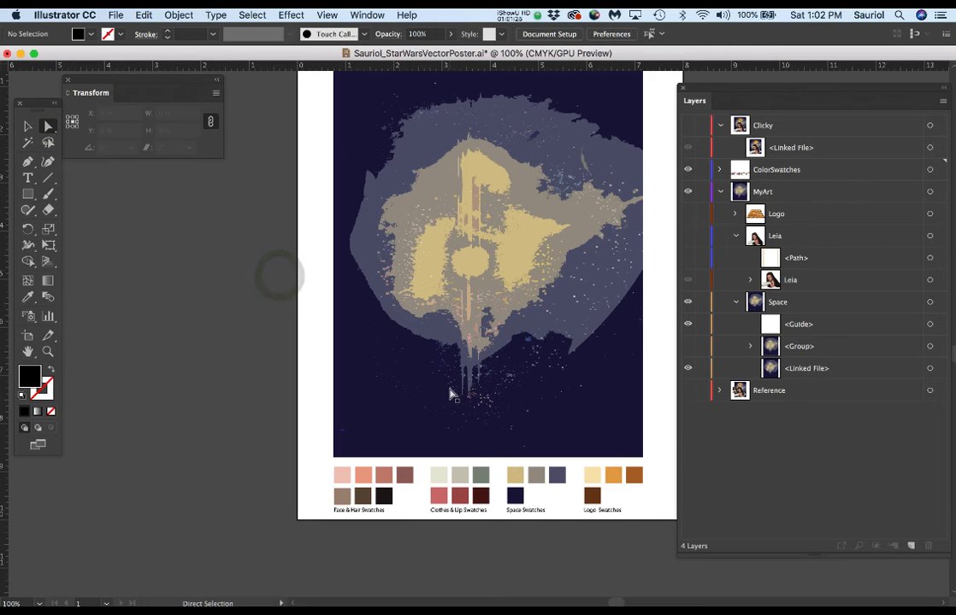
pyautogui.press('v')
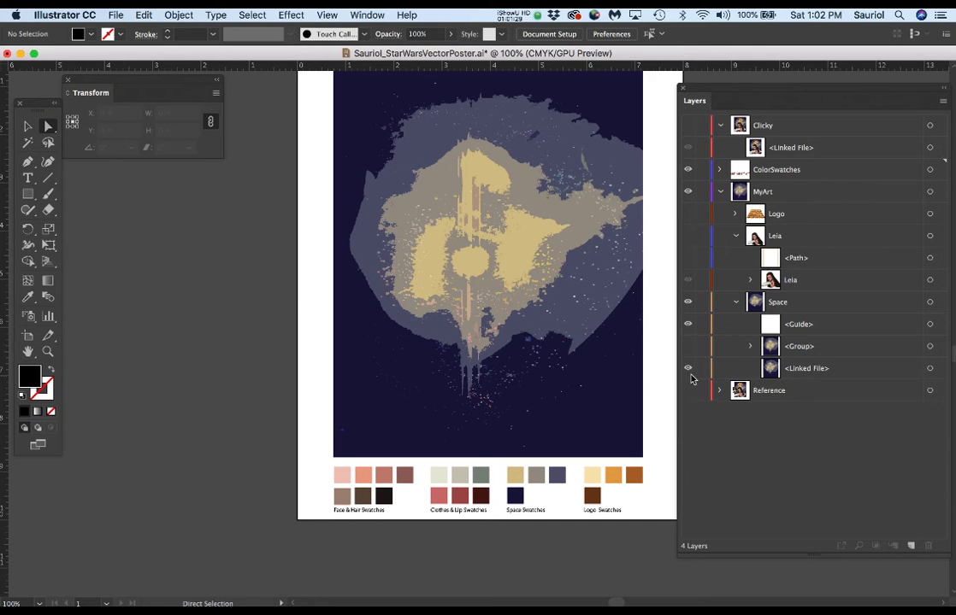
pyautogui.click(930, 370)
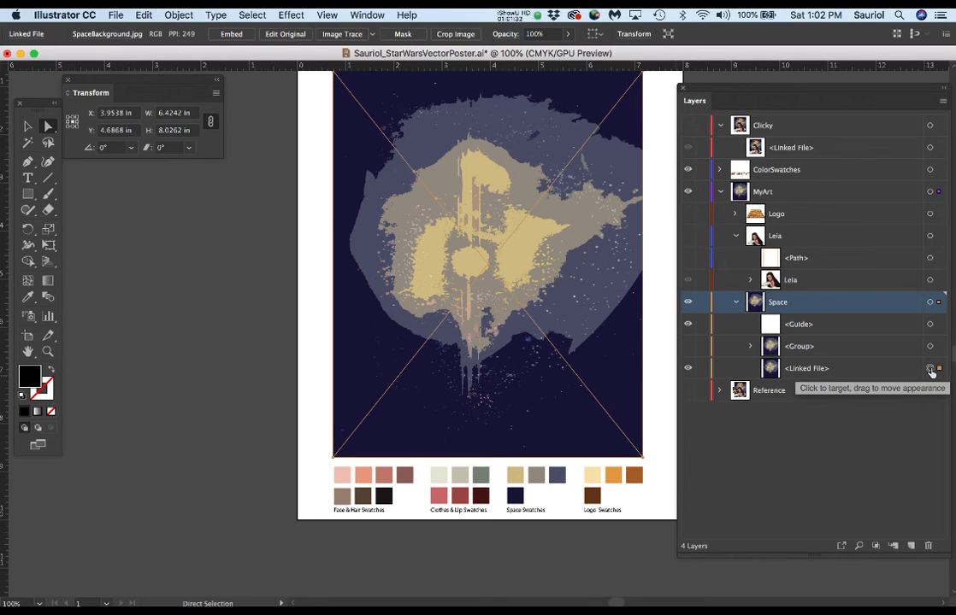
# Step: Hide the linked background image, show the vector group again, and select the group to inspect its traced paths before deselecting
pyautogui.click(687, 368)
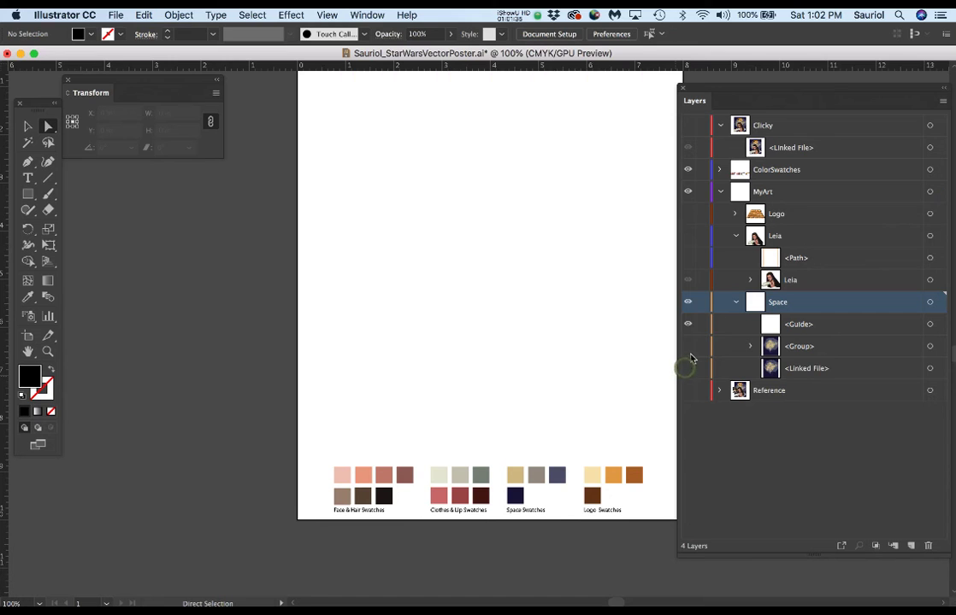
pyautogui.click(687, 346)
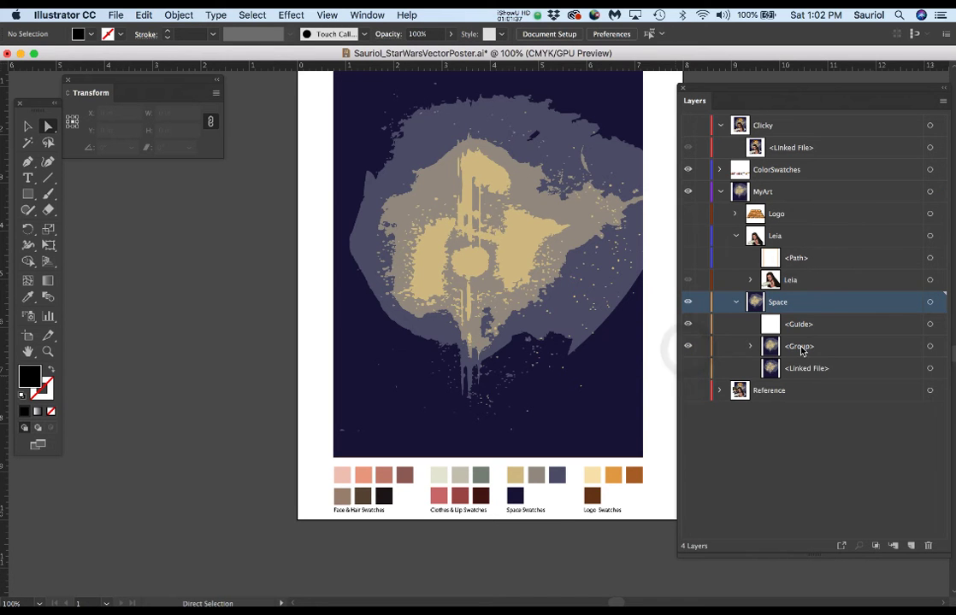
pyautogui.click(930, 346)
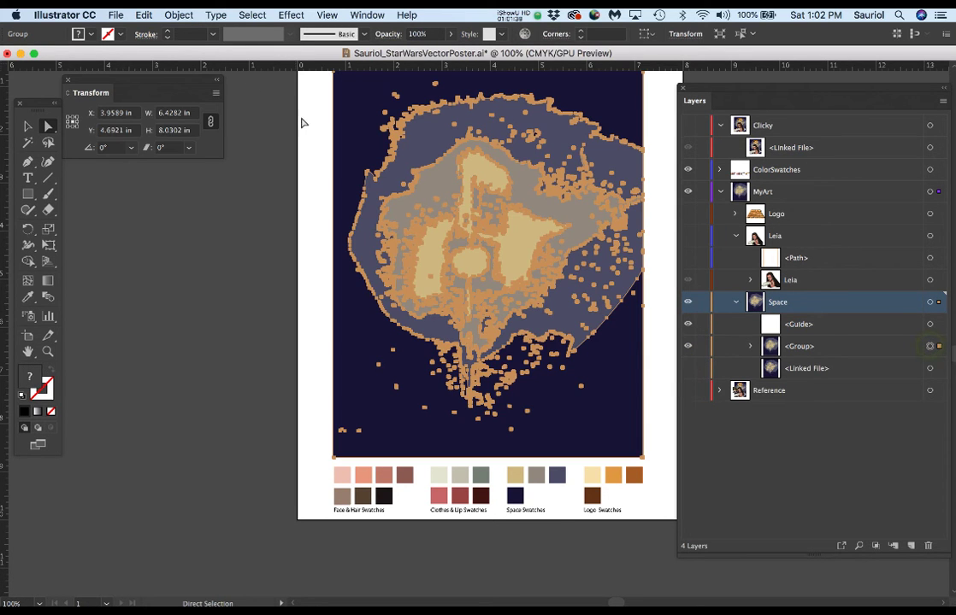
pyautogui.click(177, 15)
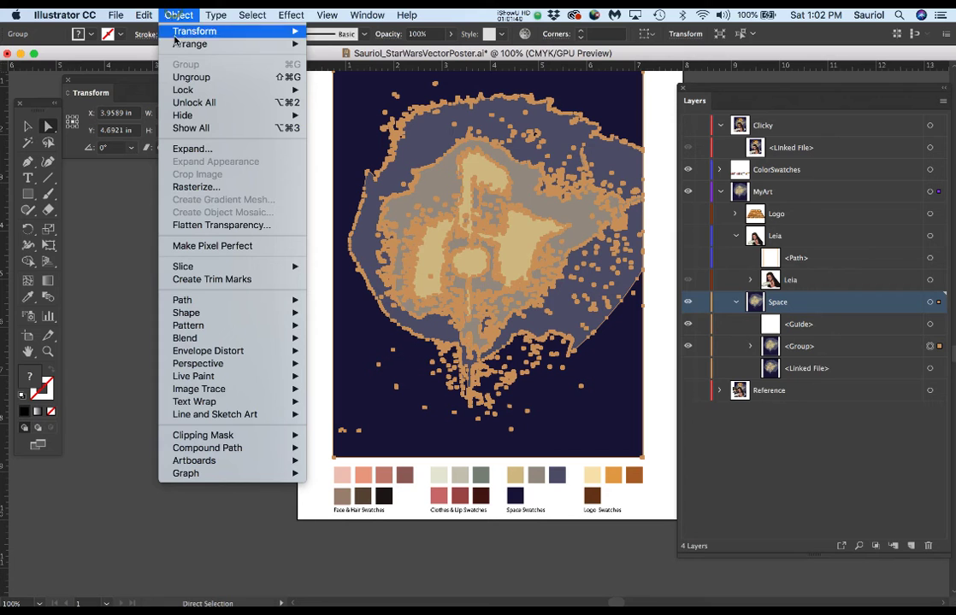
pyautogui.click(183, 148)
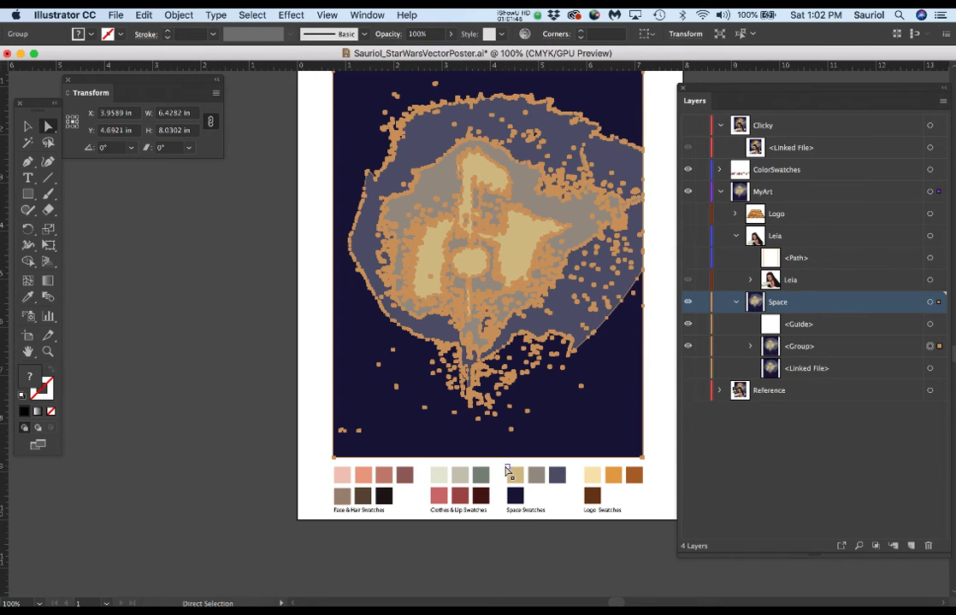
pyautogui.click(559, 502)
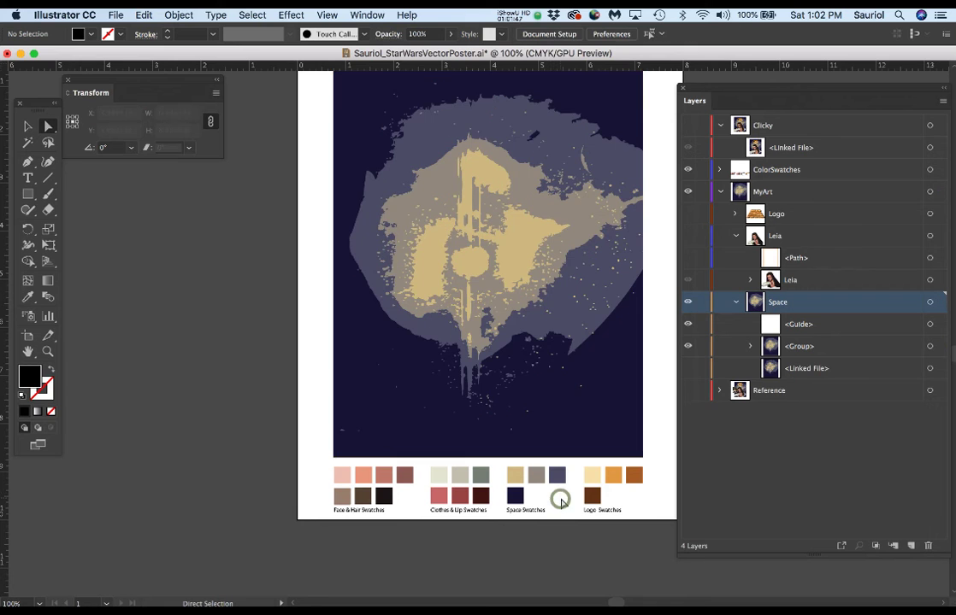
# Step: Lock the Space layer, collapse the Space and Leia layers, and show the Leia and Logo layers on the poster
pyautogui.moveTo(521, 293); pyautogui.dragTo(495, 361)
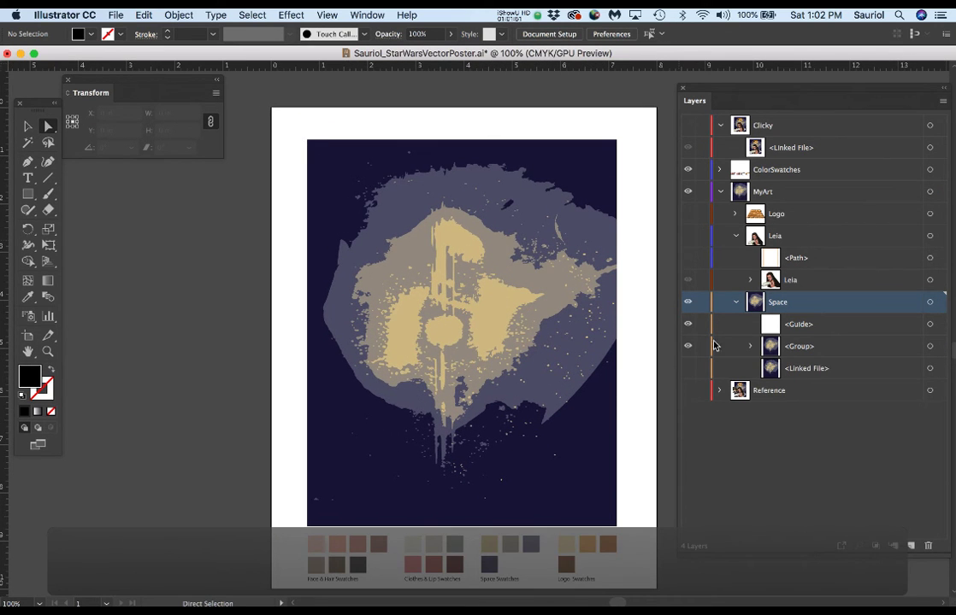
pyautogui.click(738, 304)
pyautogui.click(702, 304)
pyautogui.click(737, 238)
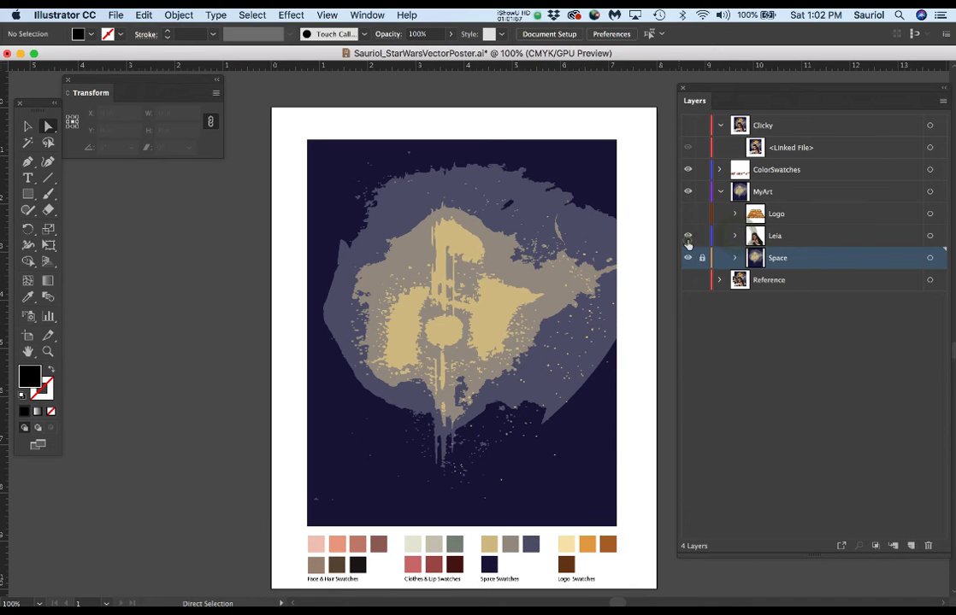
pyautogui.click(688, 240)
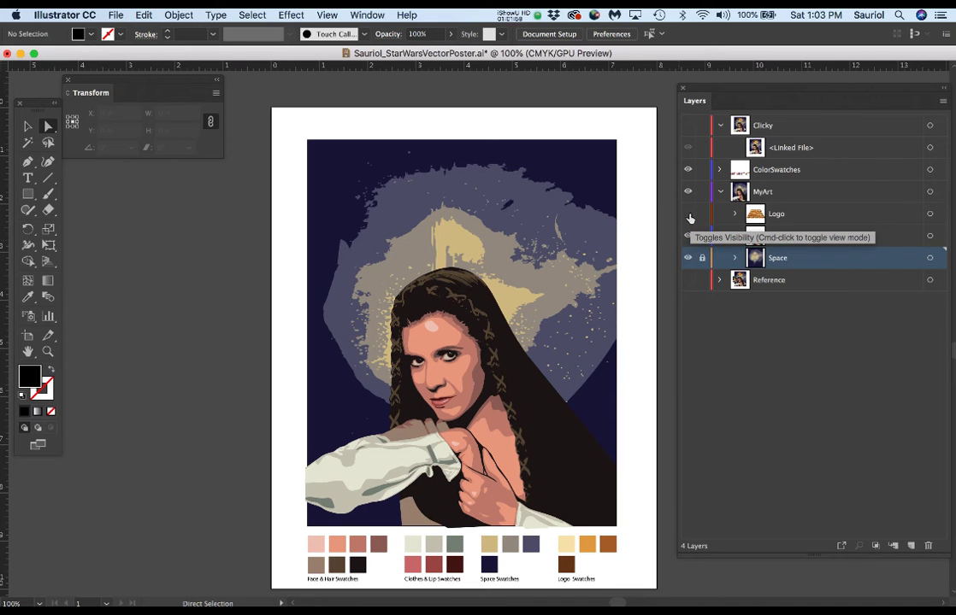
pyautogui.click(688, 214)
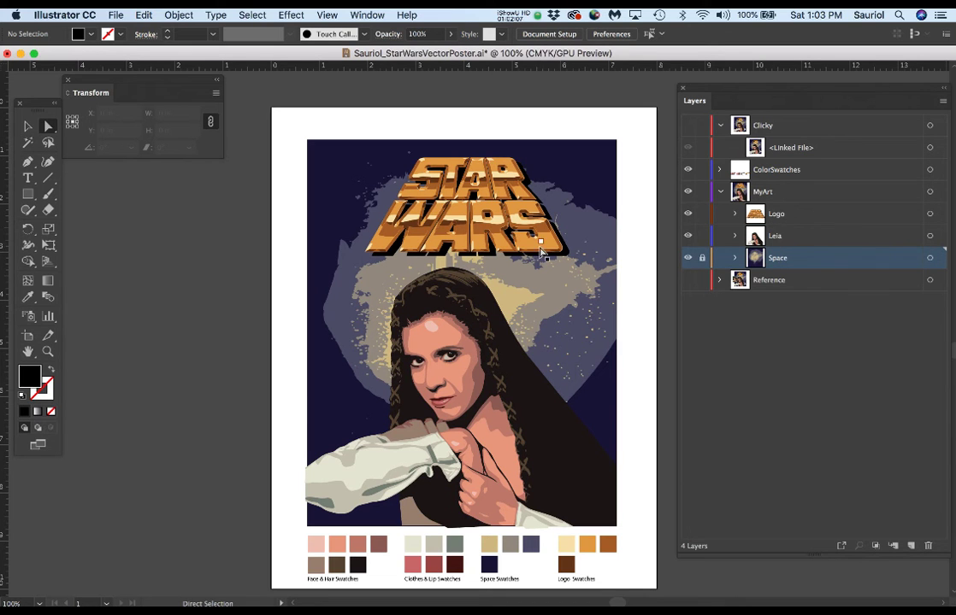
# Step: Show the orange border path inside the Leia layer and view the framed poster enlarged to 150% with the panels hidden
pyautogui.click(733, 239)
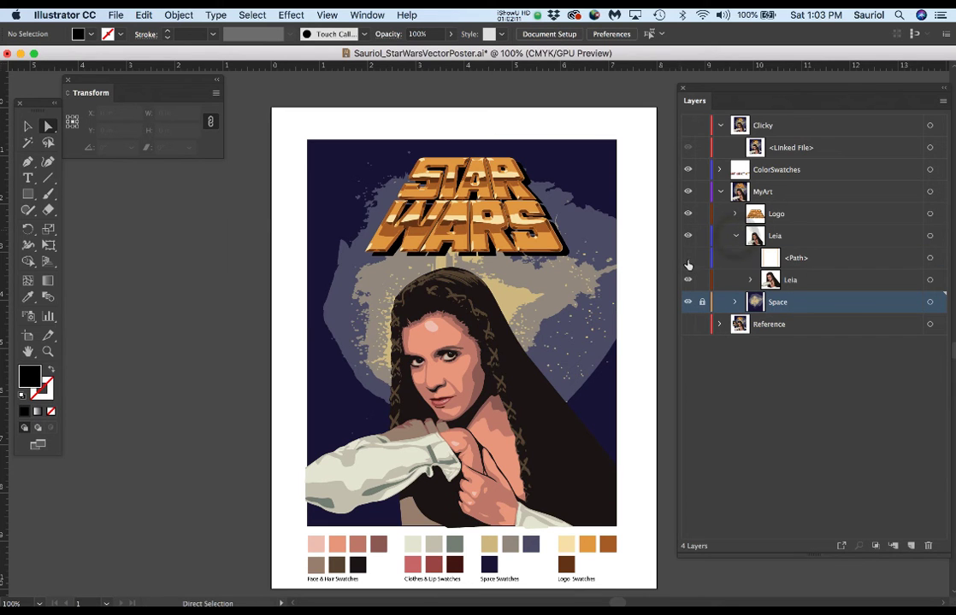
pyautogui.click(688, 259)
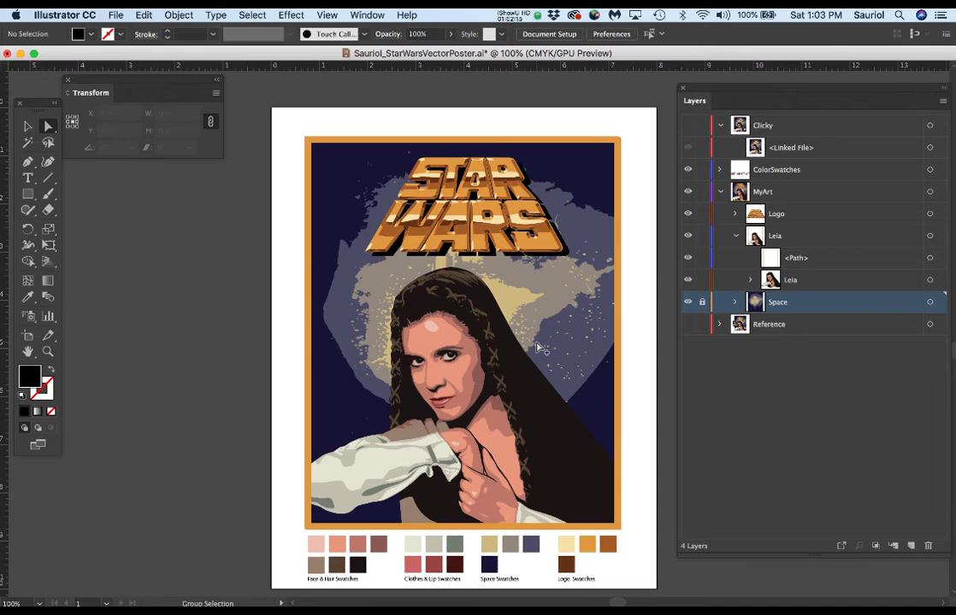
pyautogui.scroll(1, 539, 348)
pyautogui.moveTo(505, 373); pyautogui.dragTo(504, 330)
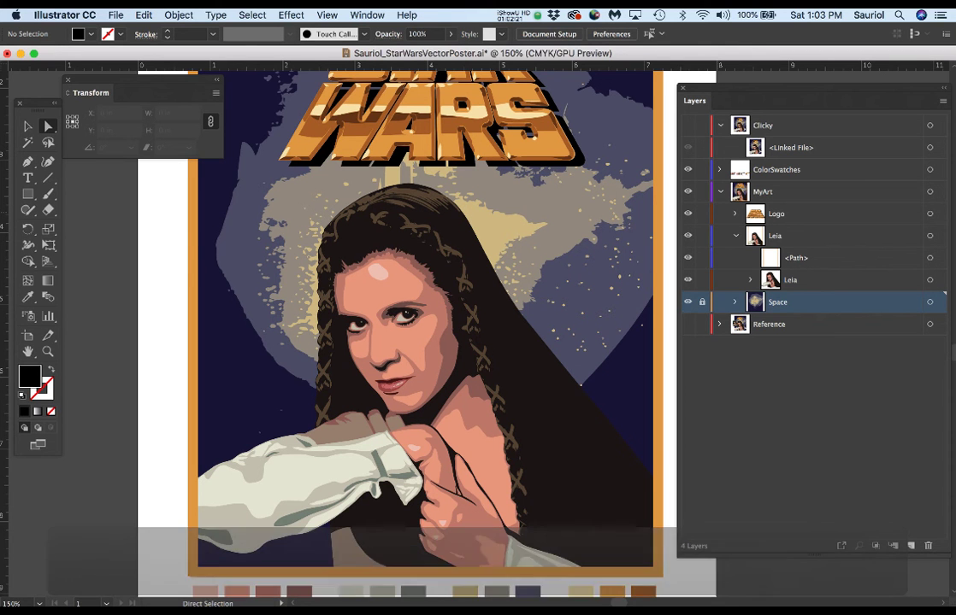
pyautogui.press('Tab')
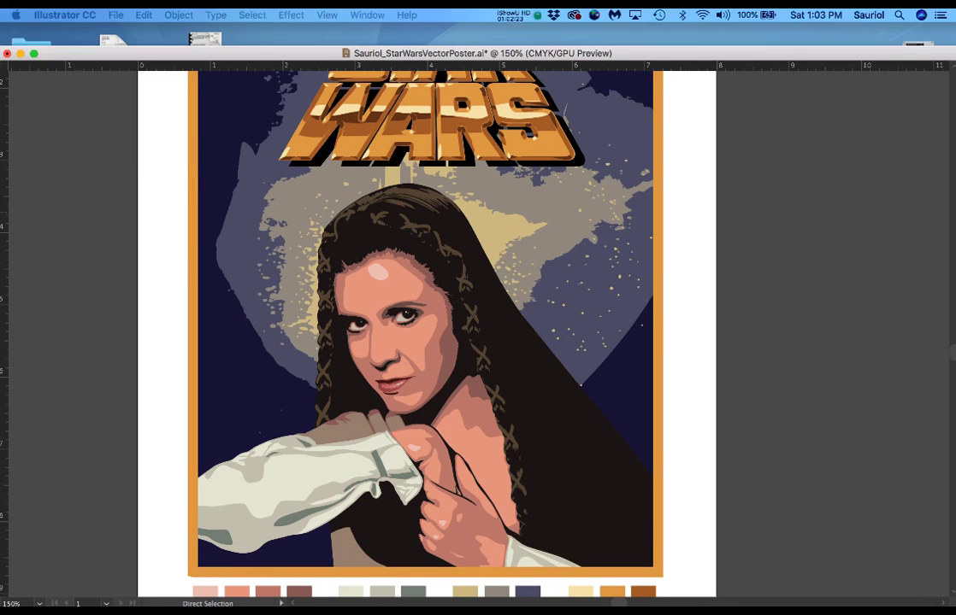
# Step: Switch to Finder and open the VectorPosterExamples folder inside 8_VectorPoster
pyautogui.moveTo(949, 299); pyautogui.dragTo(369, 38)
pyautogui.click(318, 47)
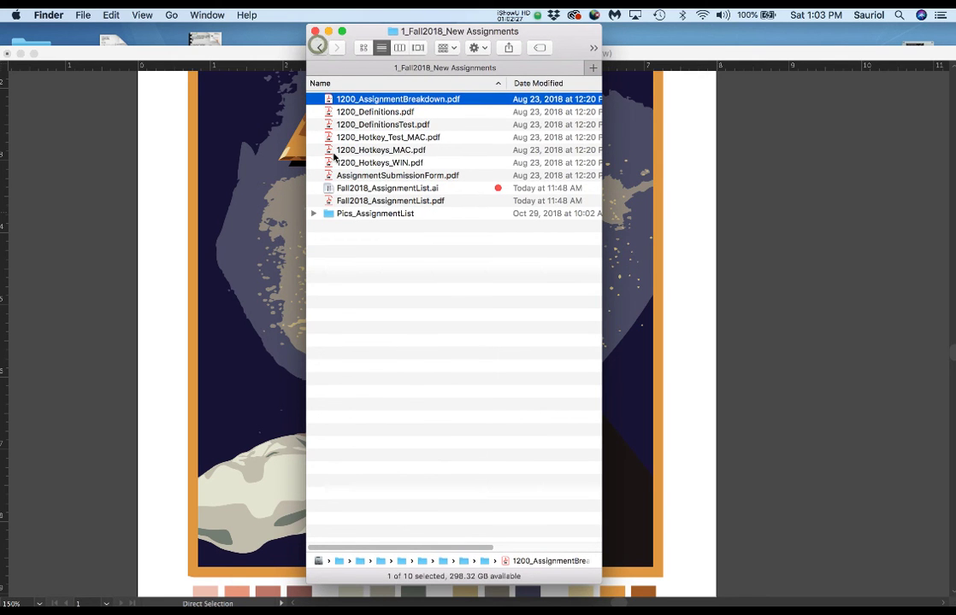
pyautogui.doubleClick(330, 390)
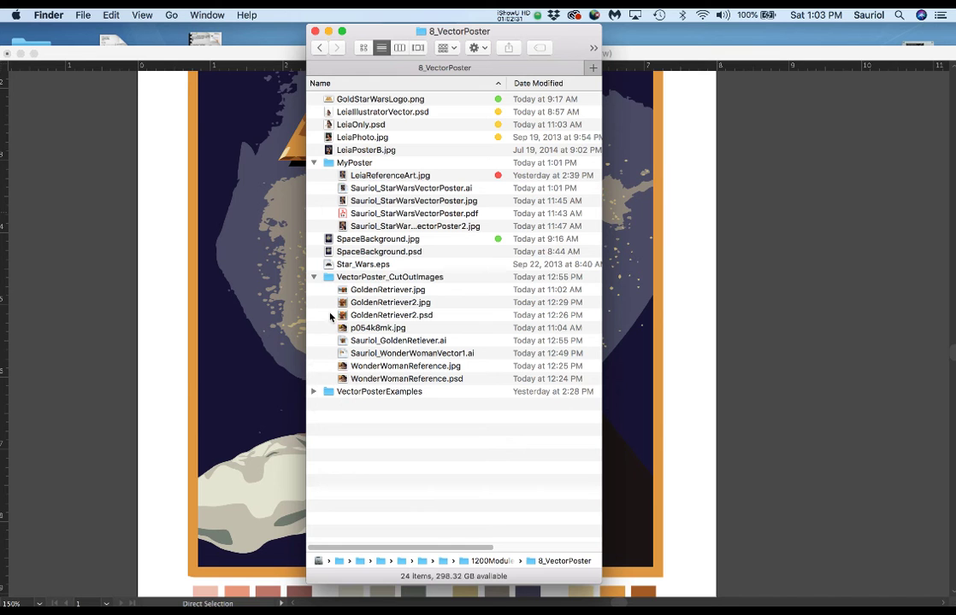
pyautogui.doubleClick(330, 393)
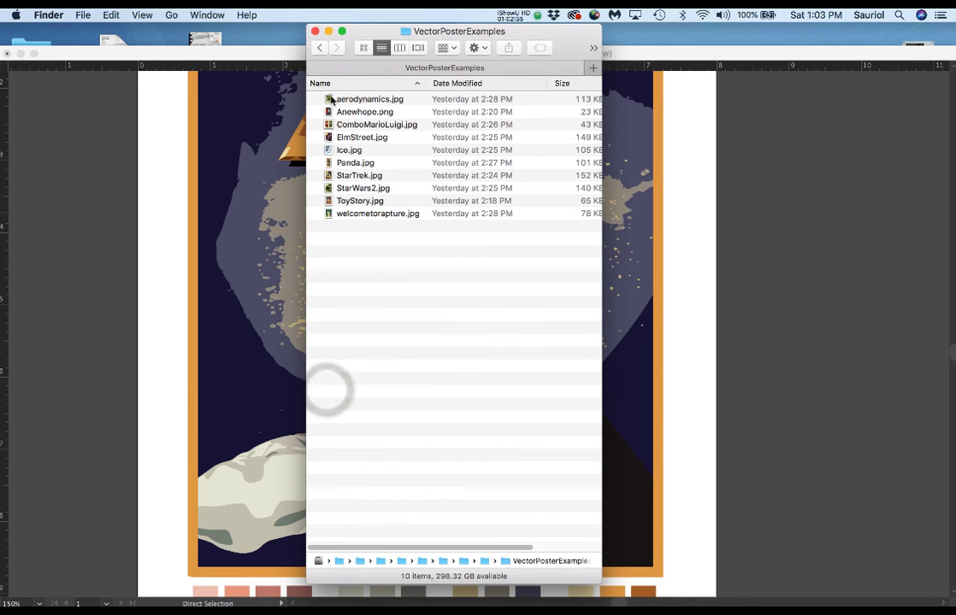
# Step: Preview the example posters one after another from aerodynamics.jpg through StarWars2.jpg, examining their vector styles, and close the preview
pyautogui.click(331, 100)
pyautogui.press('space')
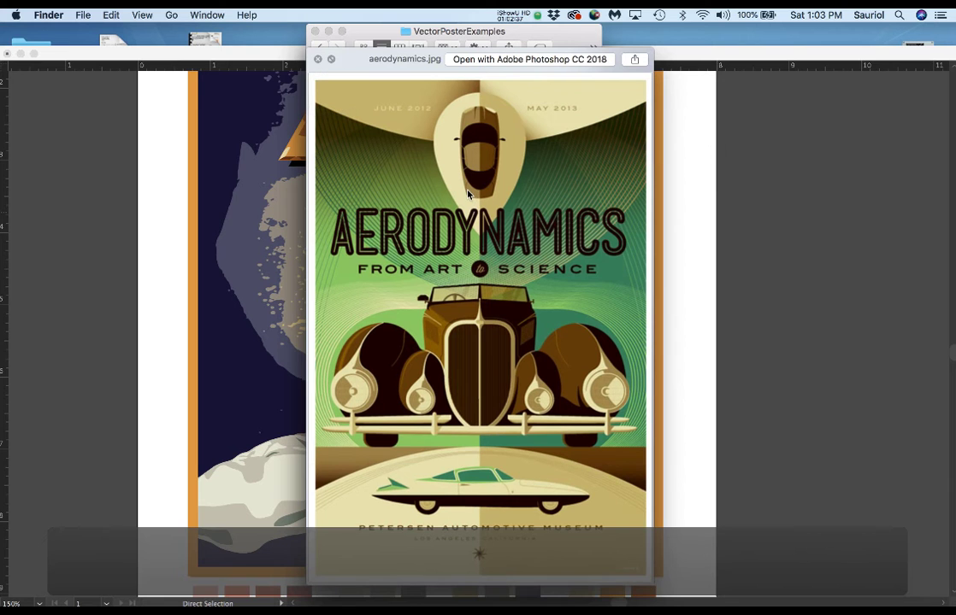
pyautogui.press('Down')
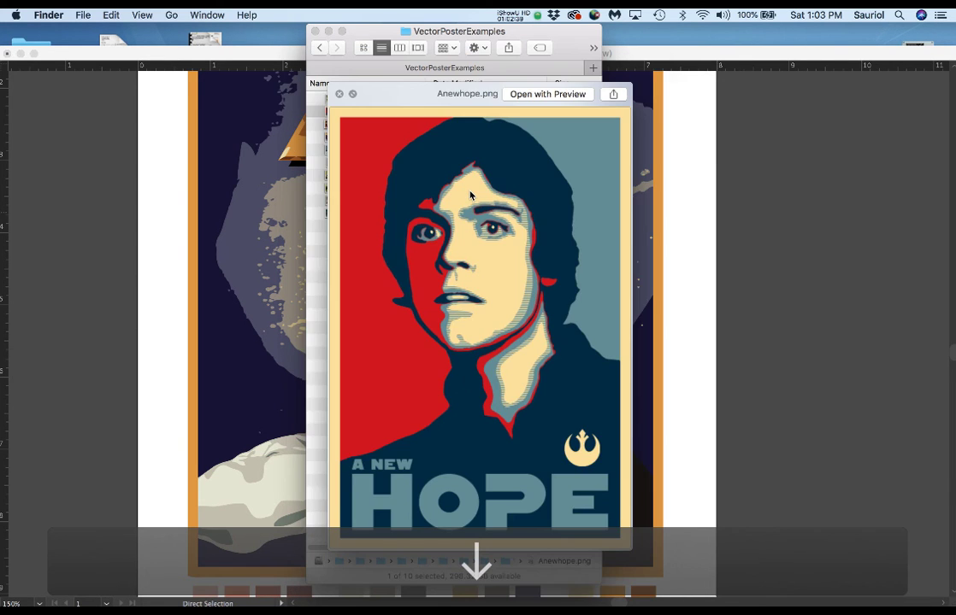
pyautogui.press('Down')
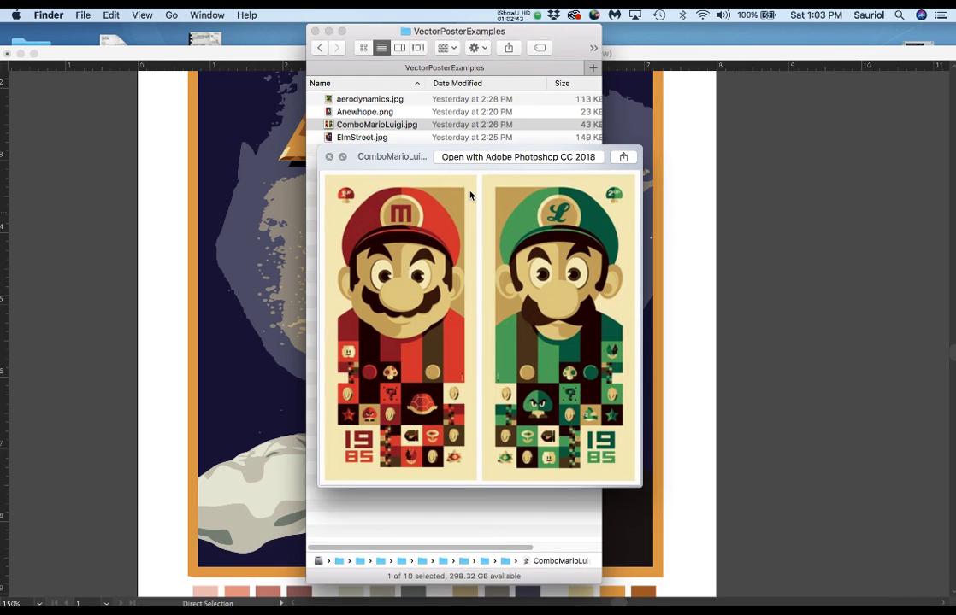
pyautogui.press('Down')
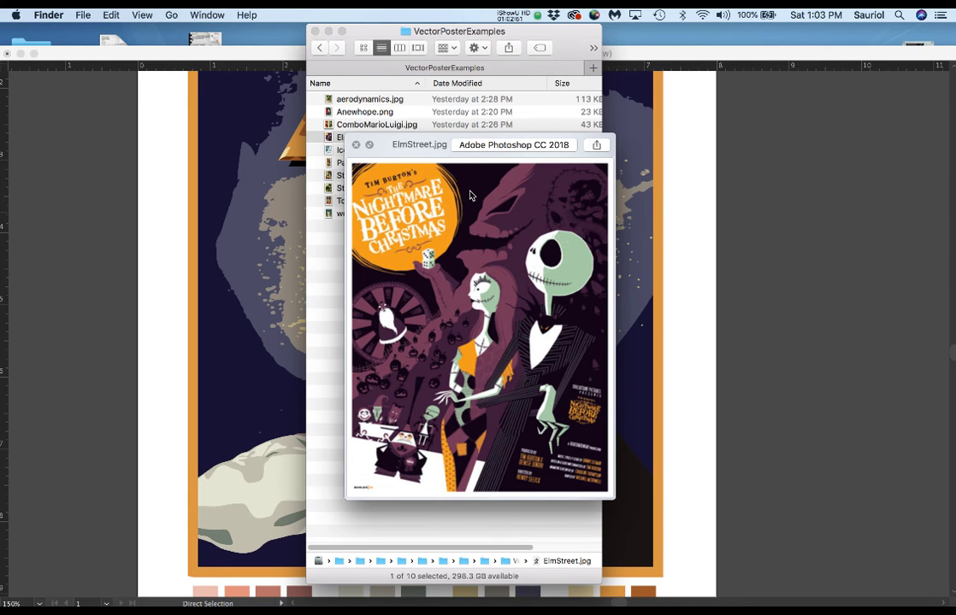
pyautogui.press('Down')
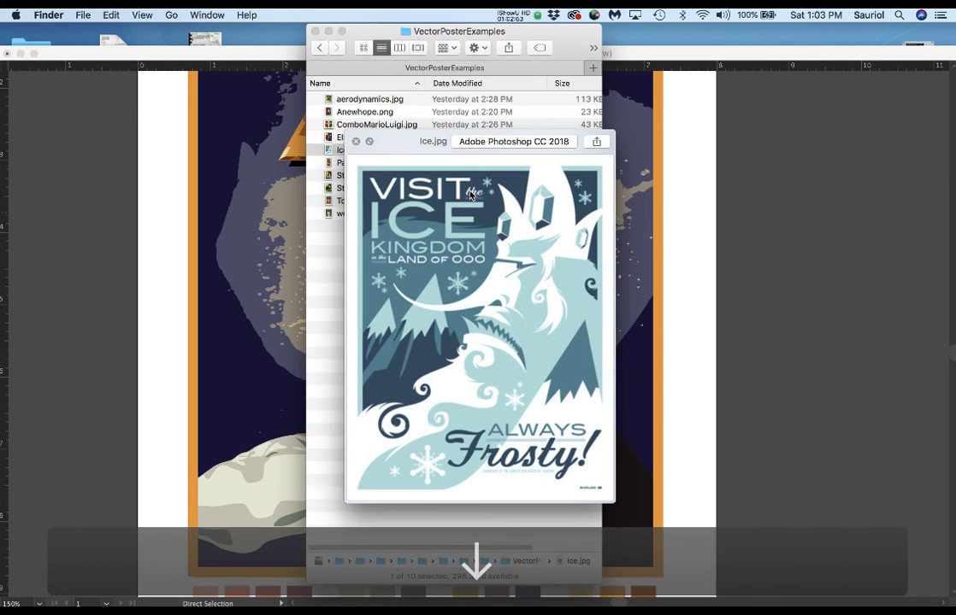
pyautogui.press('Down')
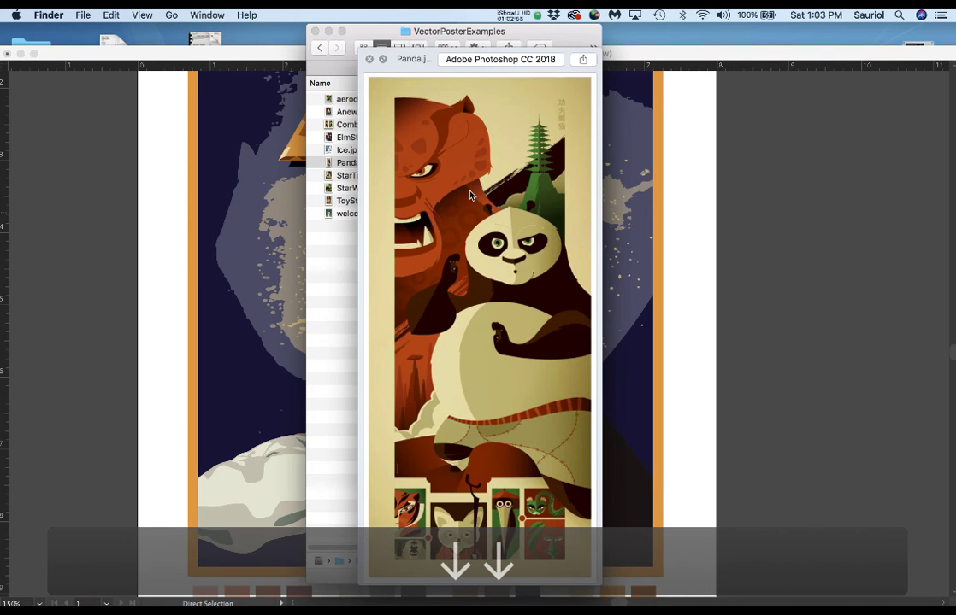
pyautogui.press('Down')
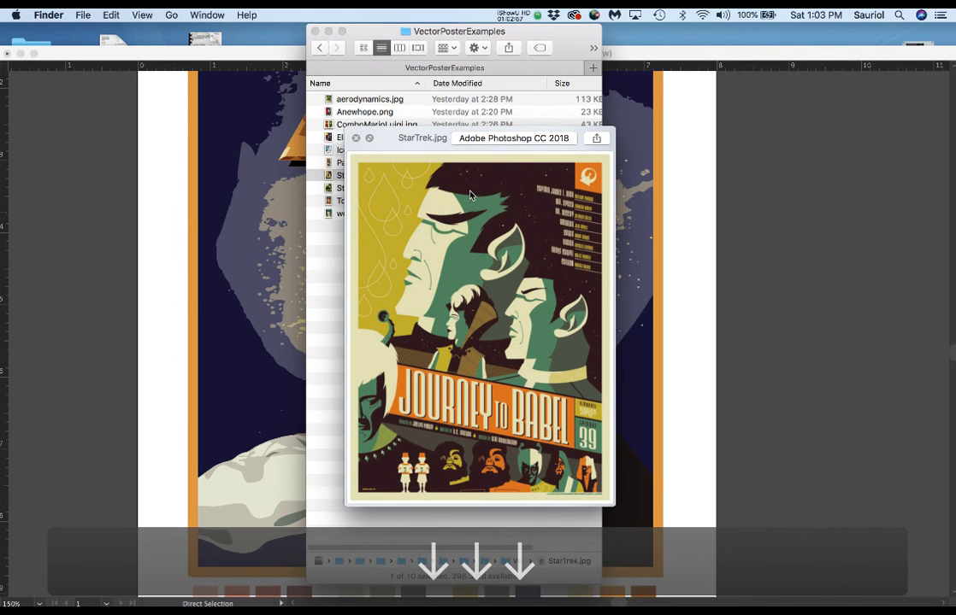
pyautogui.press('Down')
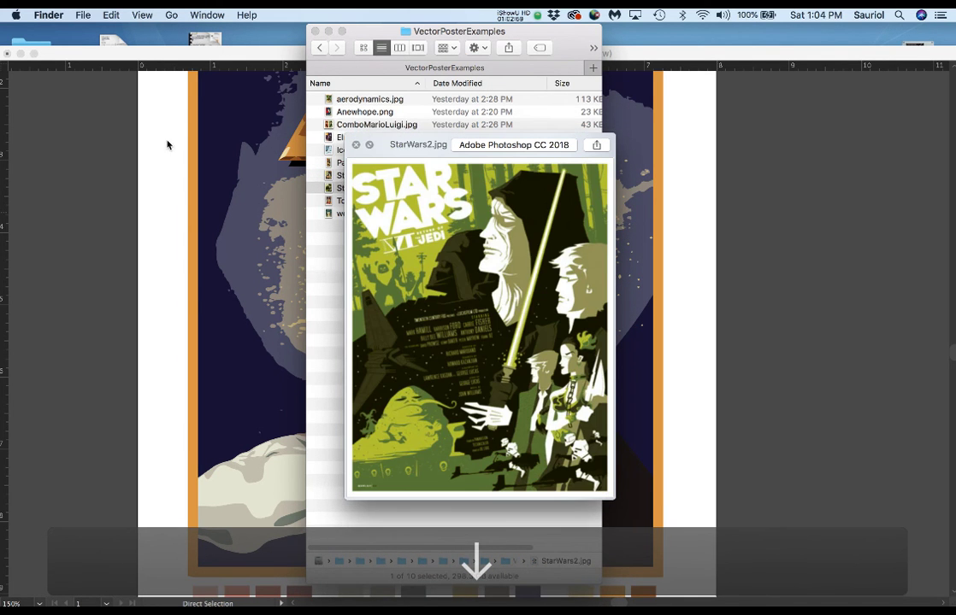
pyautogui.click(356, 146)
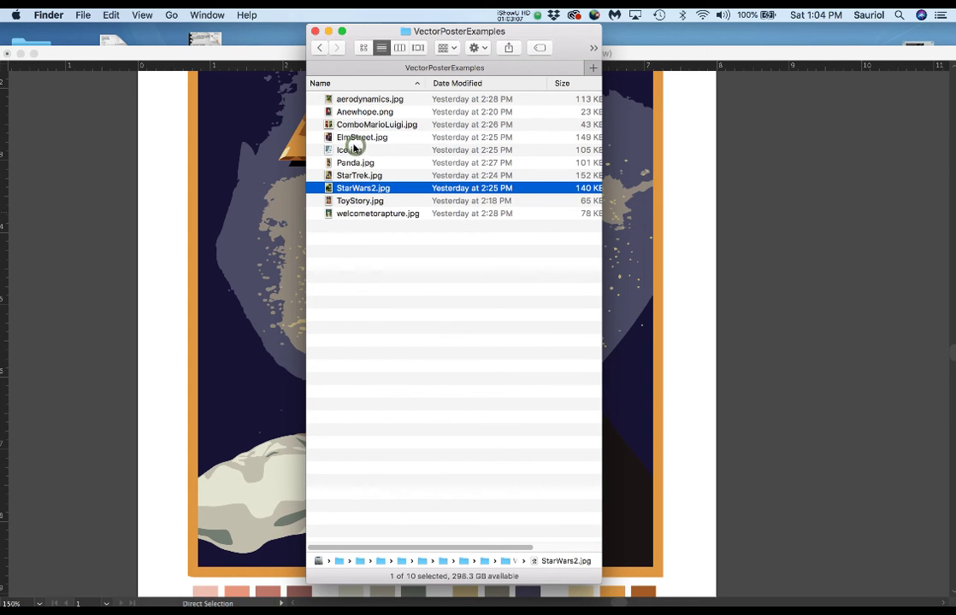
# Step: Return to the 1200ModuleFiles folder and open Fall2018_AssignmentList.pdf from 1_Fall2018_New Assignments
pyautogui.click(317, 48)
pyautogui.click(318, 48)
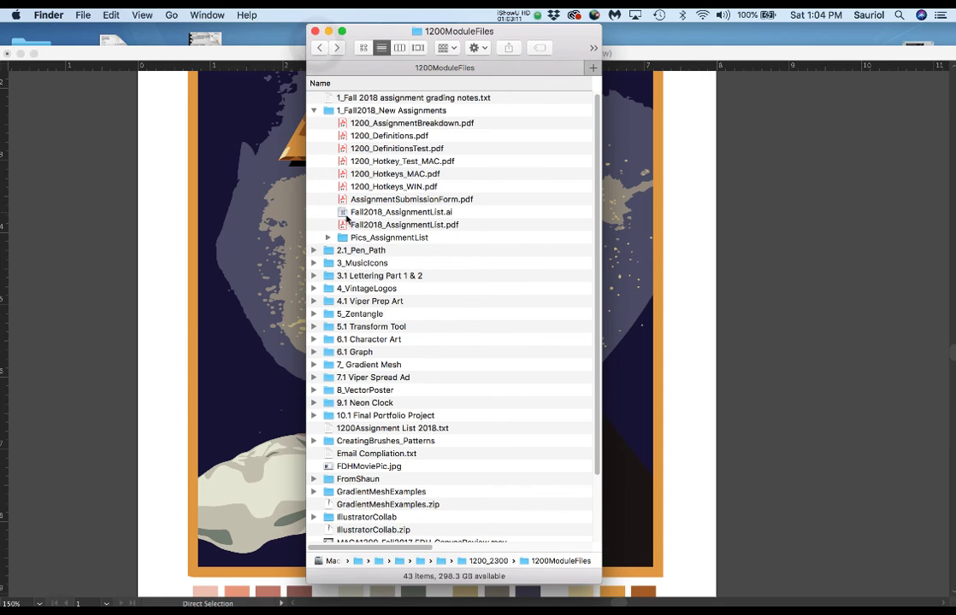
pyautogui.click(340, 225)
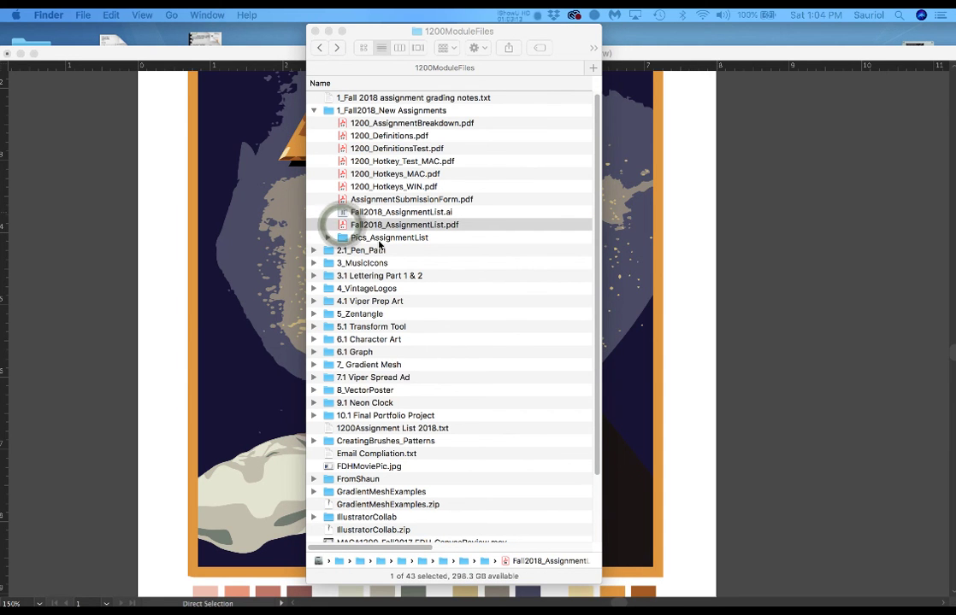
pyautogui.doubleClick(342, 227)
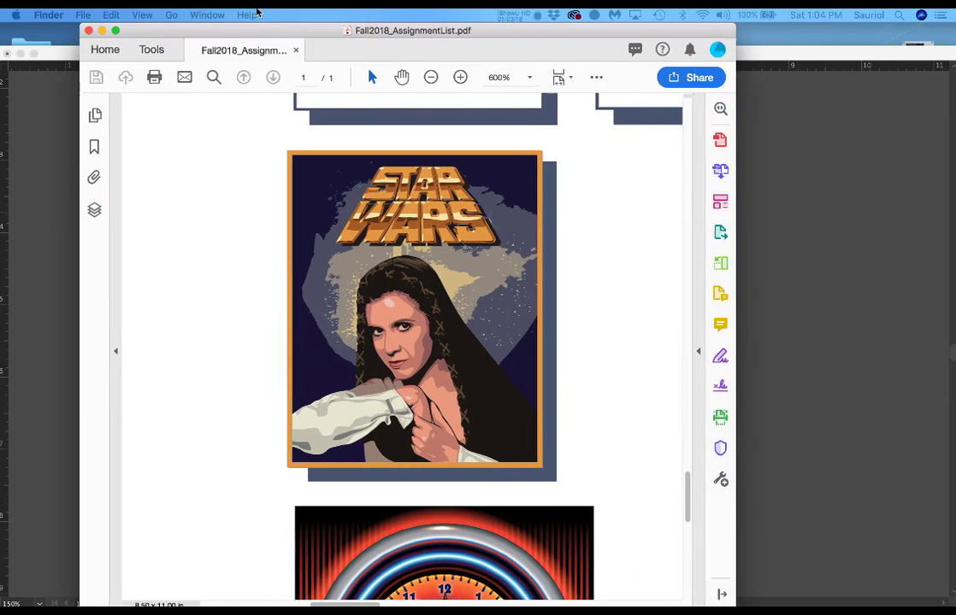
# Step: Examine the Vector Poster, Neon Clock and Infographic entries with their sample images in the assignment list
pyautogui.press('super+minus')
pyautogui.press('super+minus')
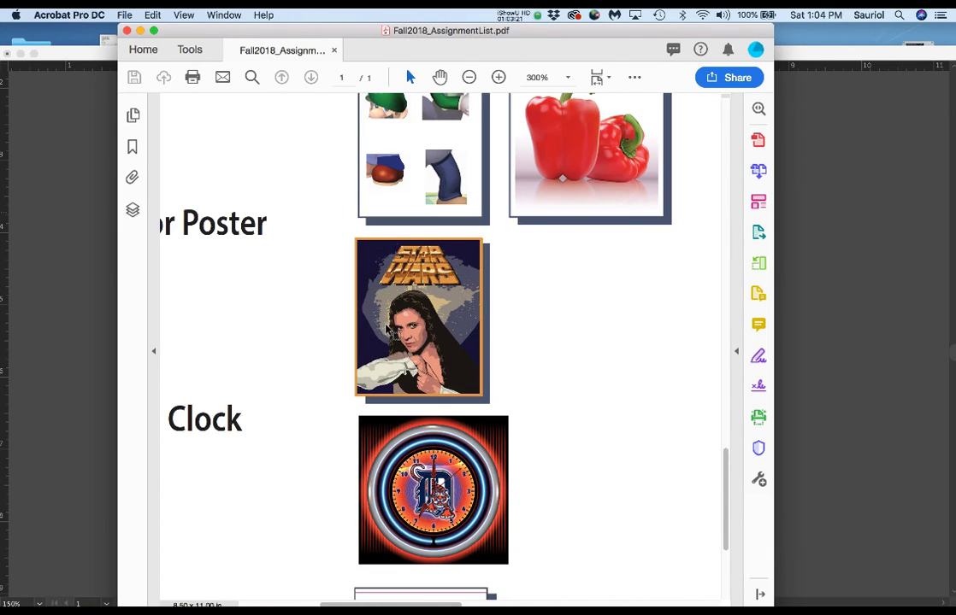
pyautogui.scroll(-2, 402, 342)
pyautogui.scroll(-3, 400, 342)
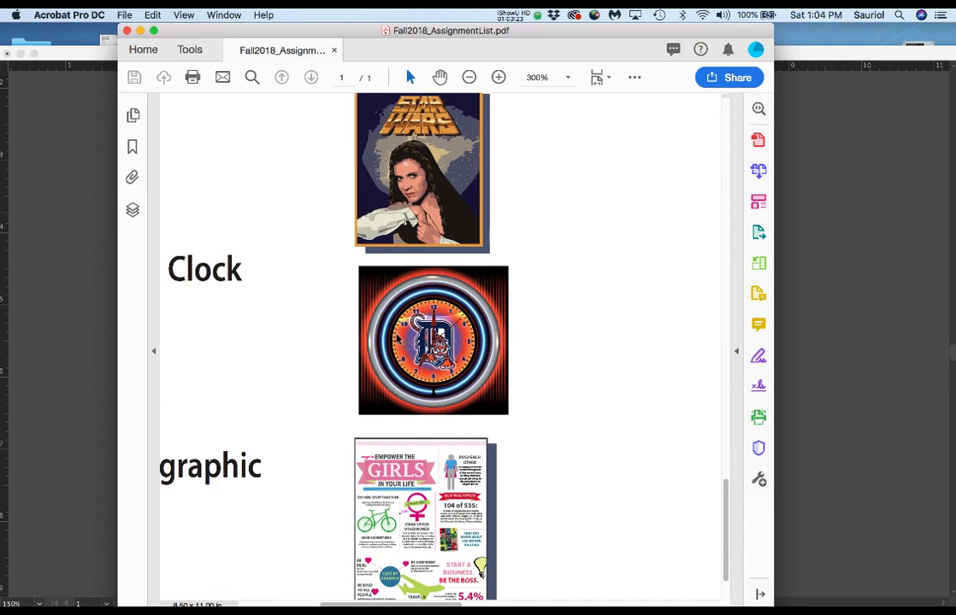
pyautogui.press('super+minus')
pyautogui.moveTo(339, 344); pyautogui.dragTo(435, 345)
pyautogui.press('super+plus')
pyautogui.press('super+plus')
pyautogui.press('super+plus')
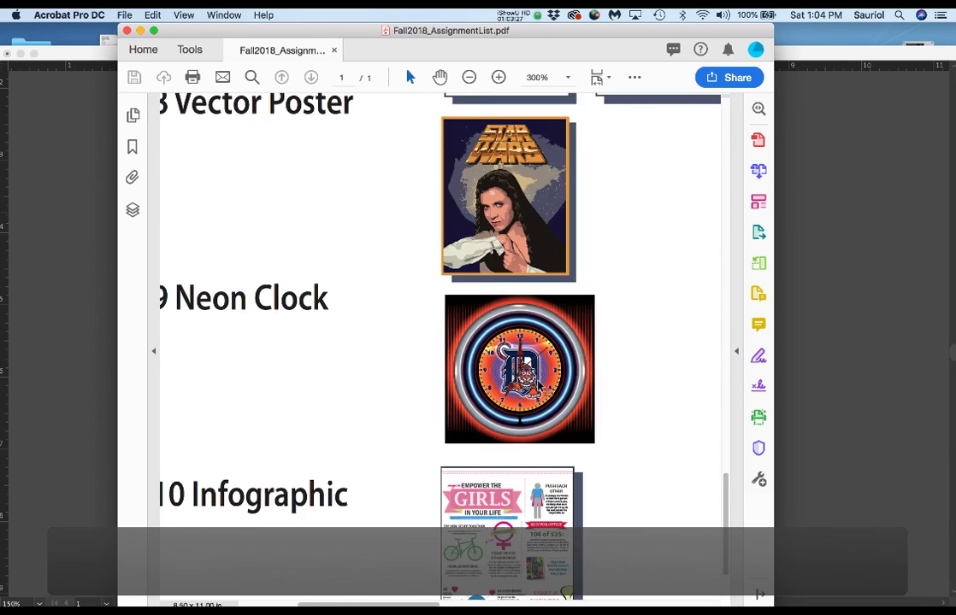
pyautogui.press('super+minus')
pyautogui.press('super+minus')
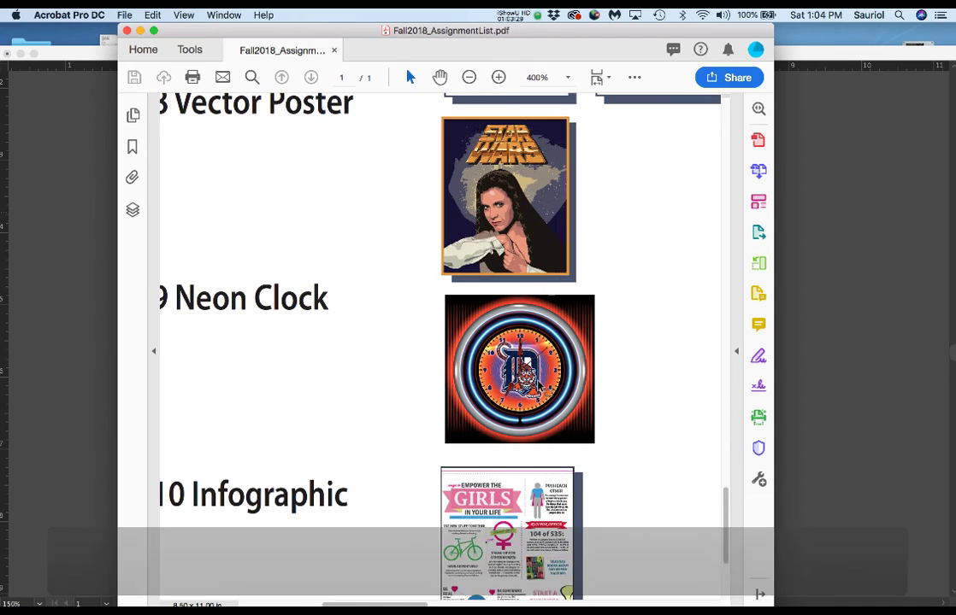
# Step: Look over the Guide 7 Gradient Mesh, Guide 8 Vector Poster and Guide 9 Neon Clock entries in the assignment list
pyautogui.moveTo(553, 266); pyautogui.dragTo(528, 367)
pyautogui.scroll(3, 564, 418)
pyautogui.hscroll(-3, 565, 418)
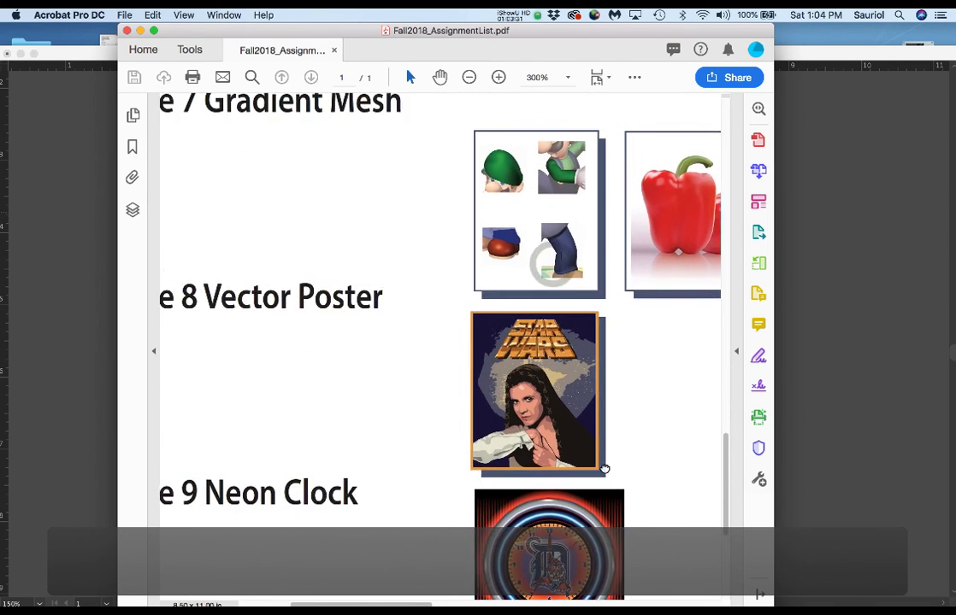
pyautogui.press('super+minus')
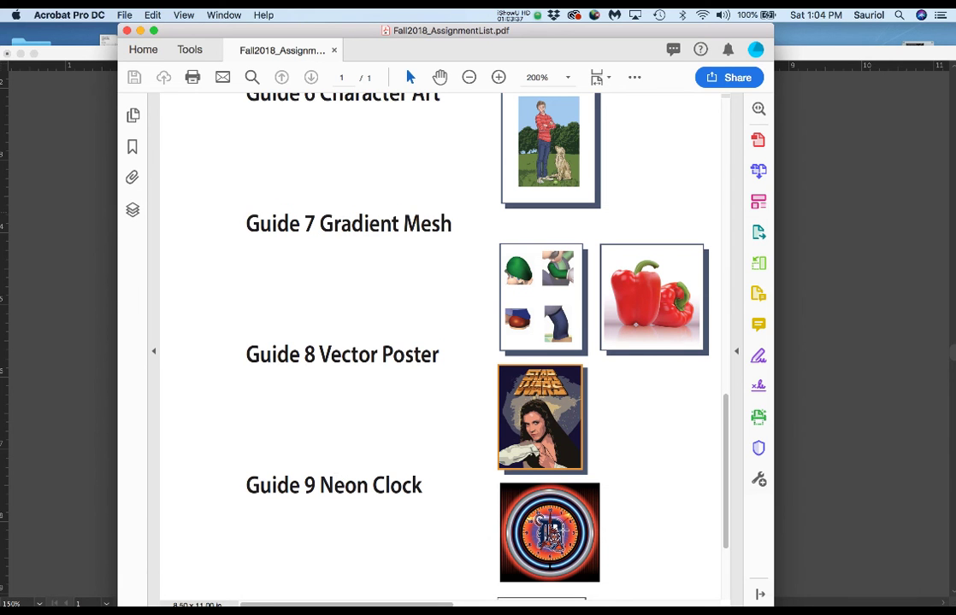
pyautogui.press('super+equal')
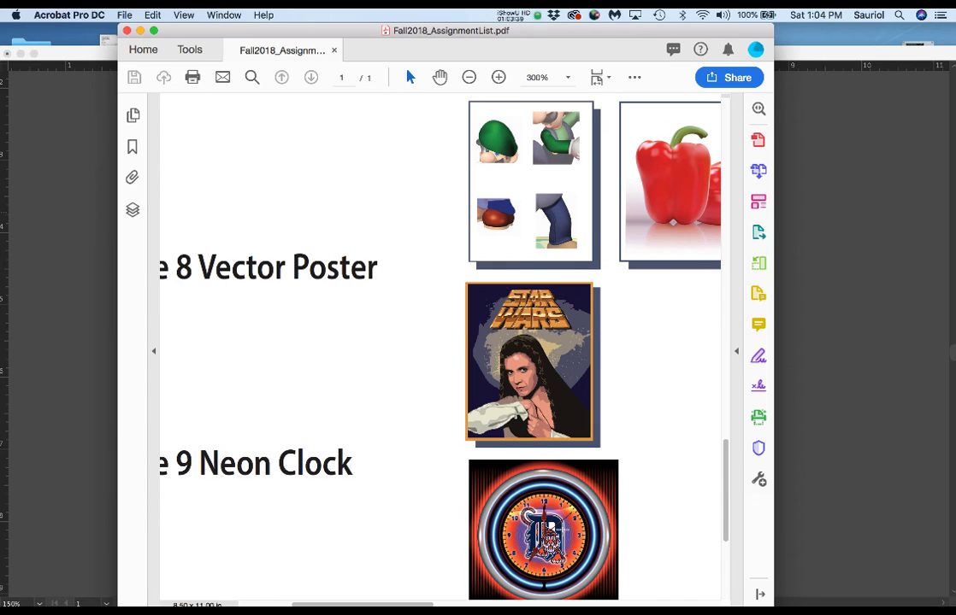